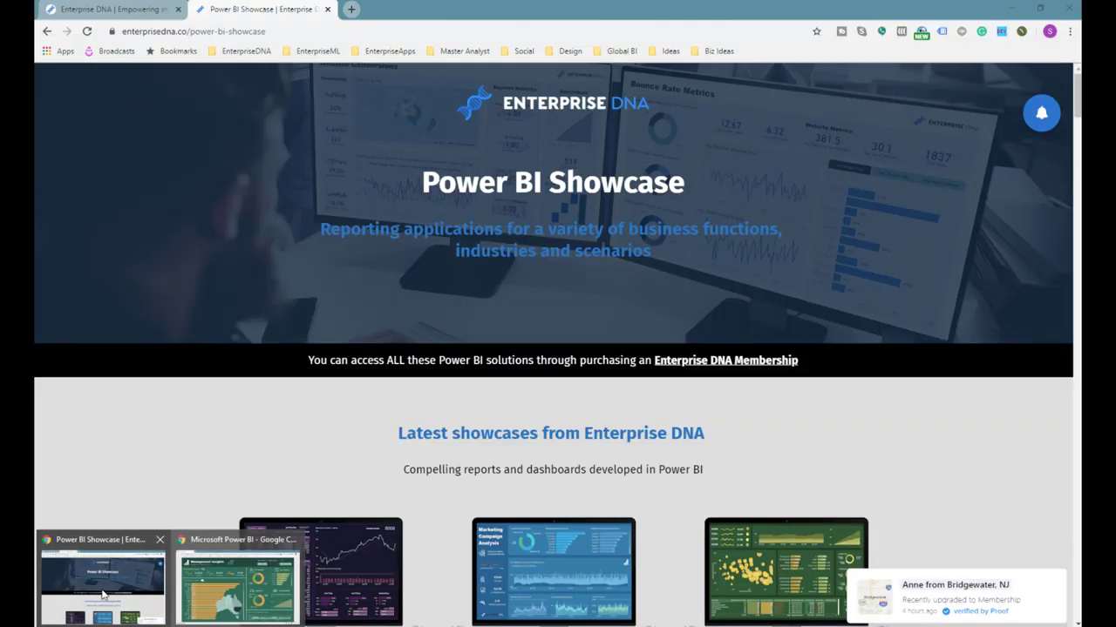
# Switch from Power BI Desktop to the Enterprise DNA Power BI Showcase page in Chrome.
pyautogui.click(109, 566)
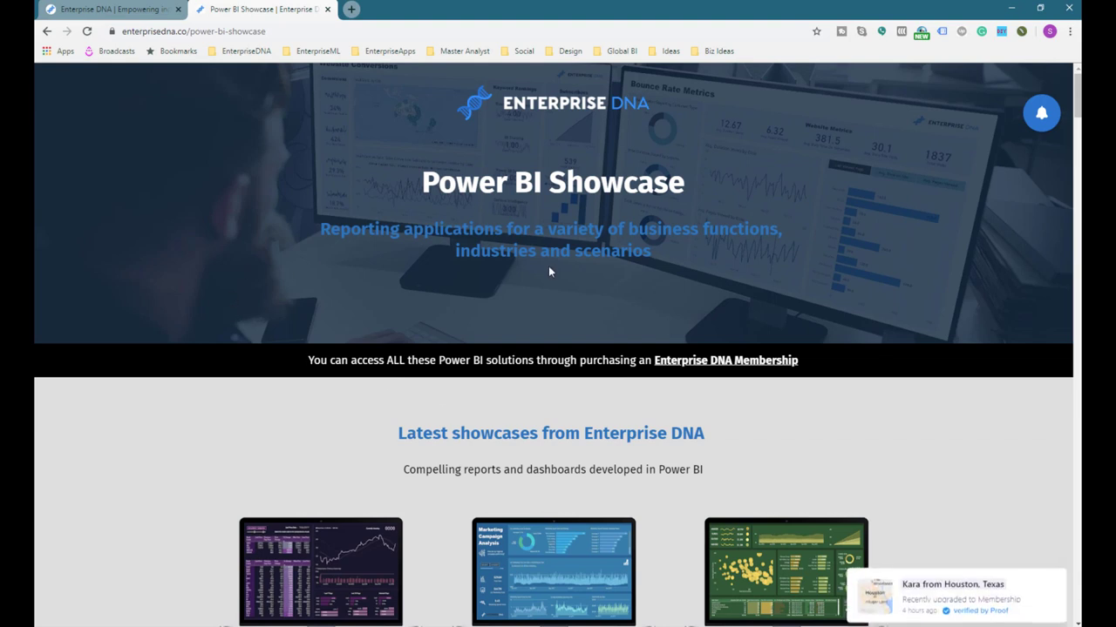
# Scroll through the showcase page's example reports to find the Management Insights demo.
pyautogui.scroll(-1, 549, 272)
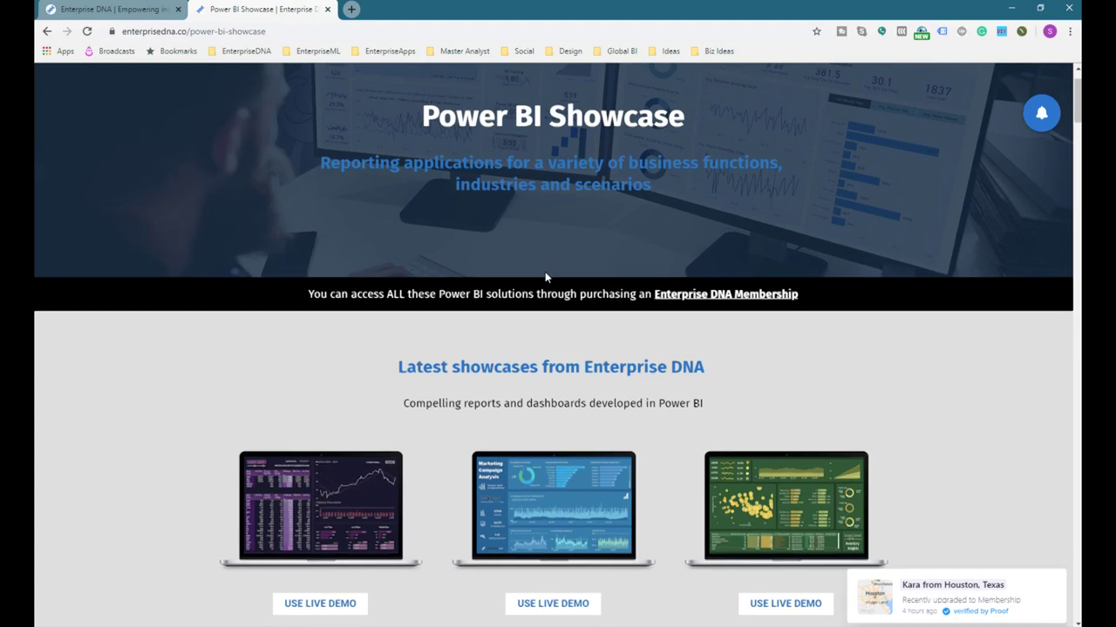
pyautogui.scroll(-3, 545, 276)
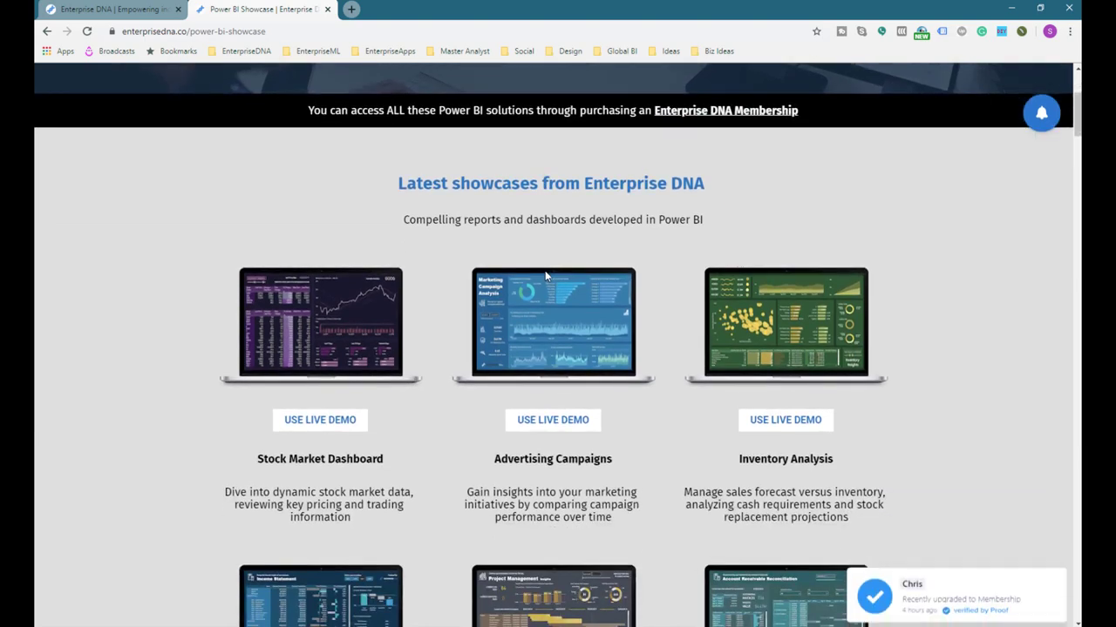
pyautogui.scroll(-5, 498, 328)
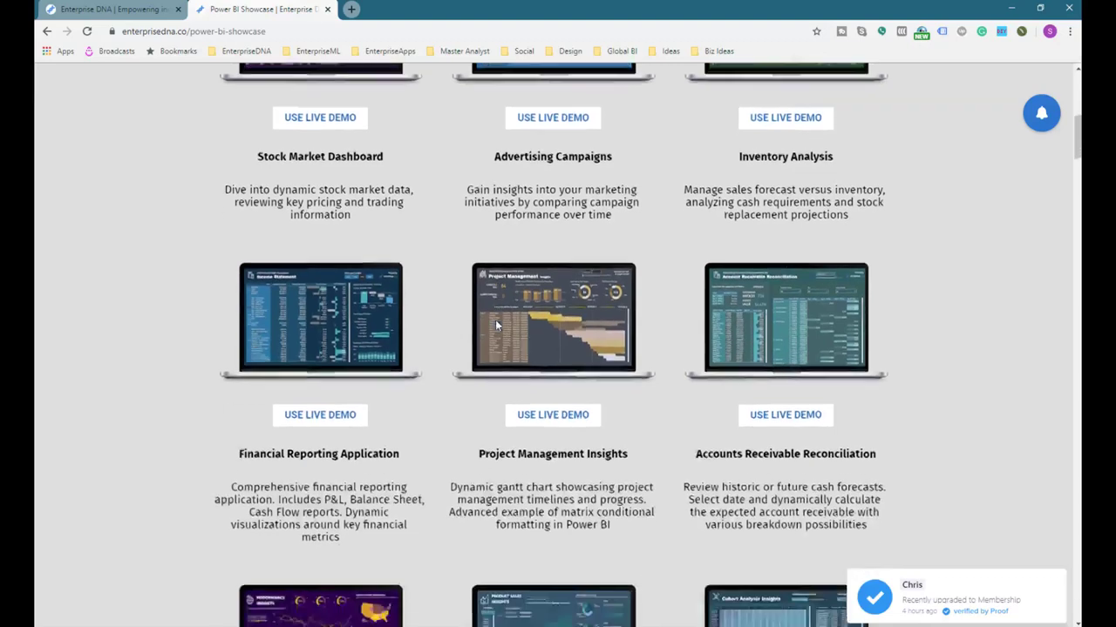
pyautogui.scroll(1, 496, 322)
pyautogui.scroll(-2, 496, 323)
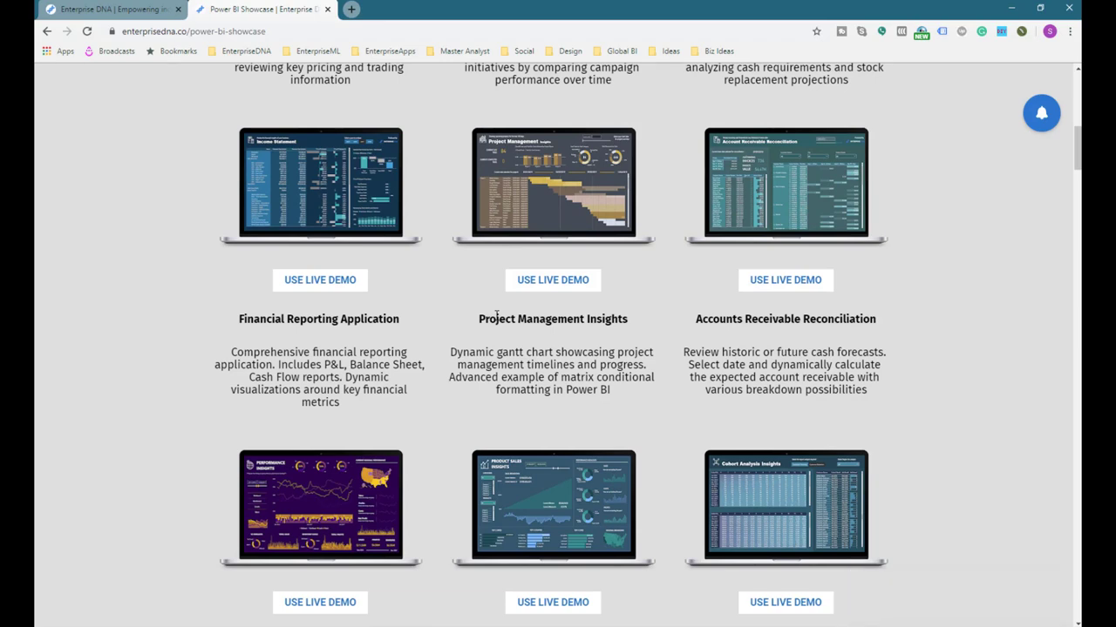
pyautogui.scroll(-6, 496, 316)
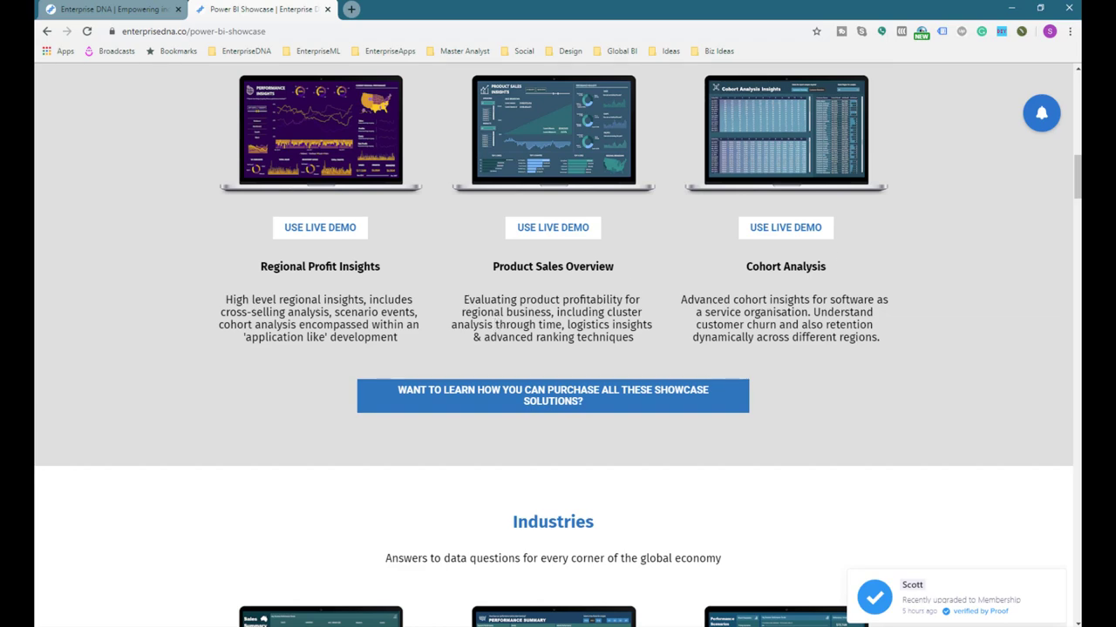
pyautogui.scroll(15, 712, 287)
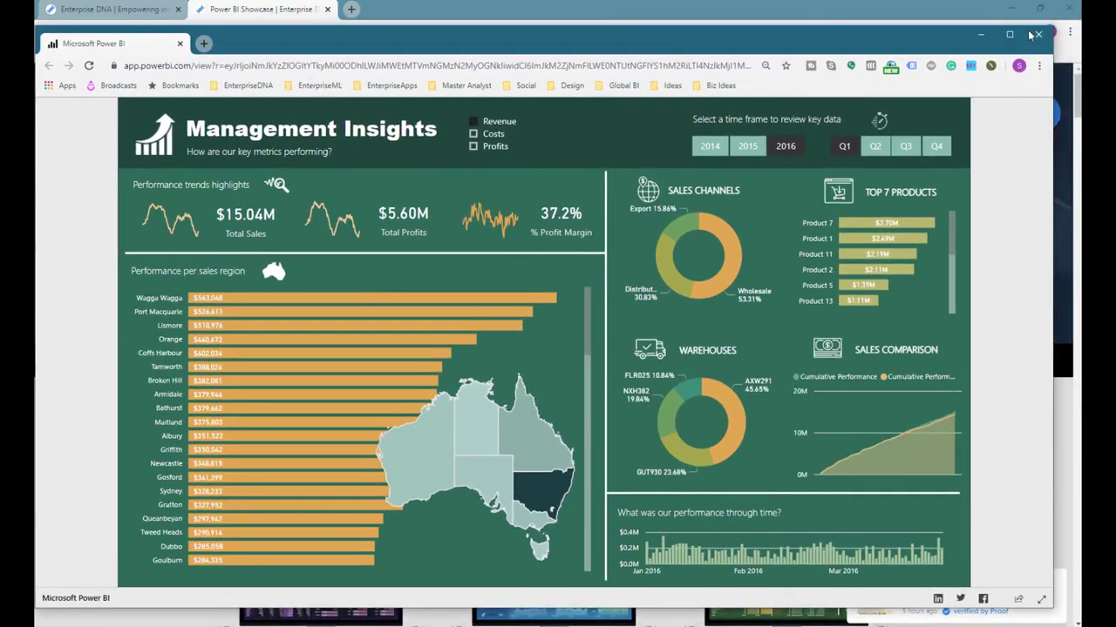
# Maximize the Management Insights report window to review it, then drag it aside.
pyautogui.click(1011, 35)
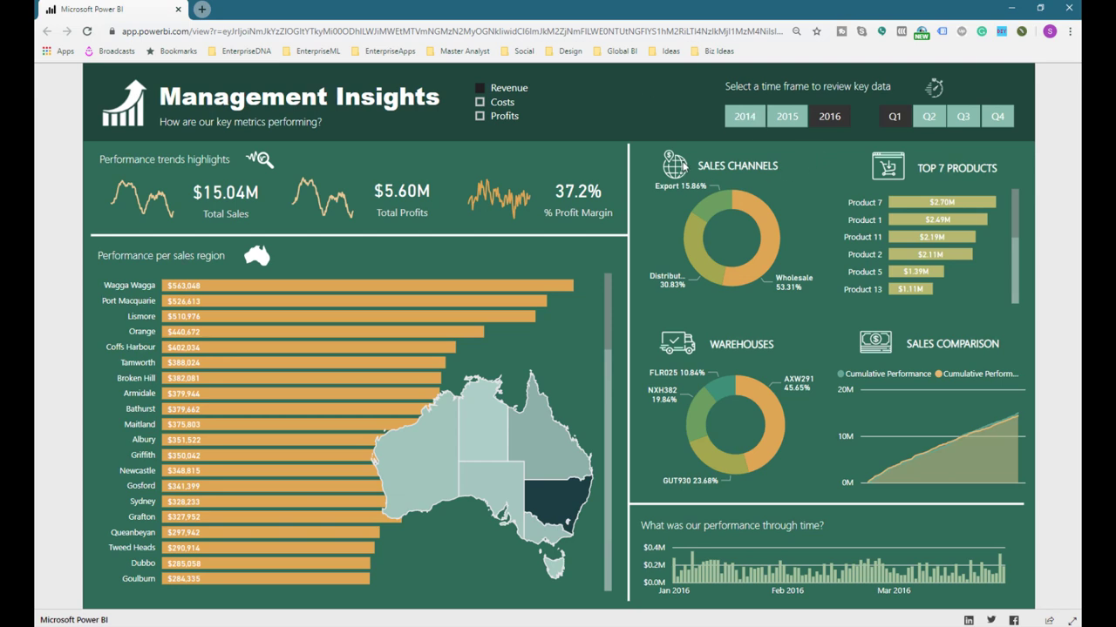
pyautogui.moveTo(708, 12); pyautogui.dragTo(1115, 11)
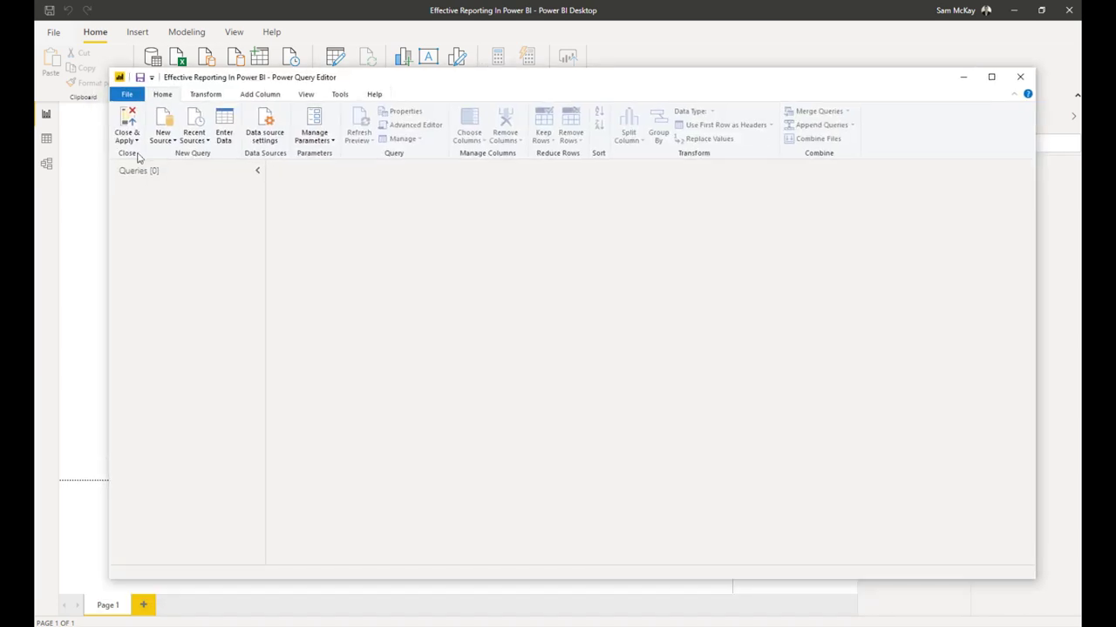
# Import Sales_Data, Products_Data, Customer_Data and AU_Regions from the Effective Reporting In Power BI workbook.
pyautogui.click(163, 137)
pyautogui.click(188, 180)
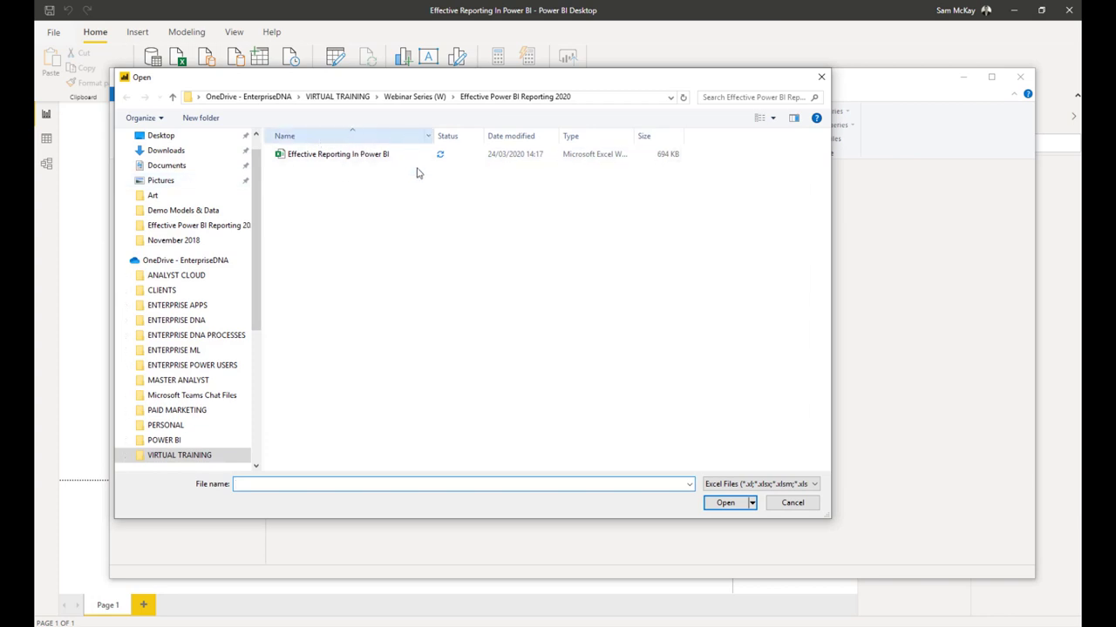
pyautogui.doubleClick(337, 157)
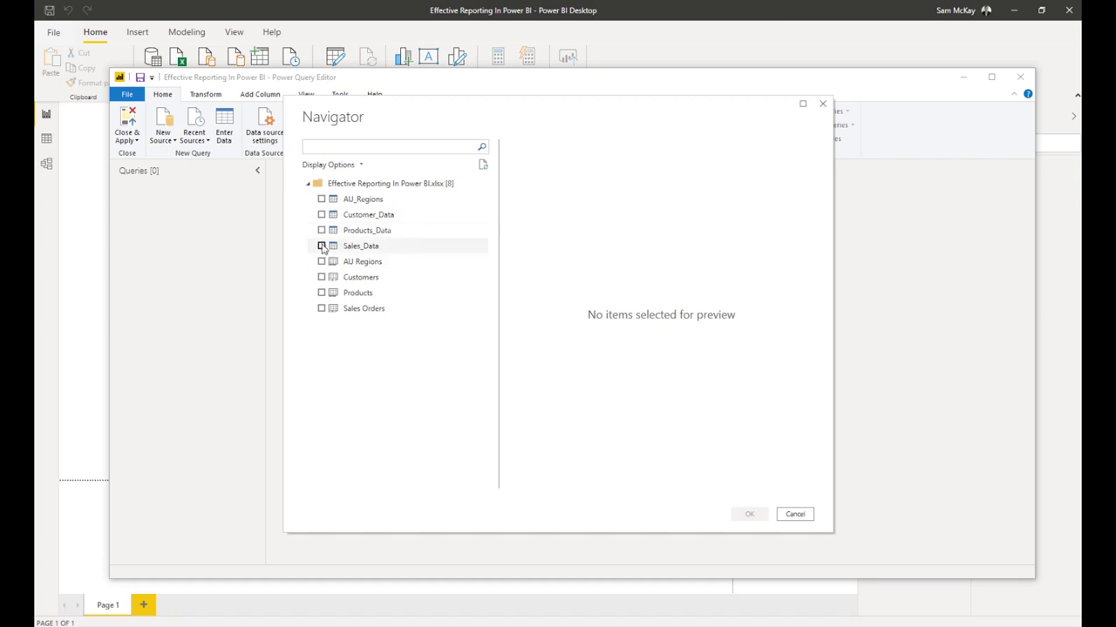
pyautogui.click(321, 245)
pyautogui.click(321, 230)
pyautogui.click(321, 214)
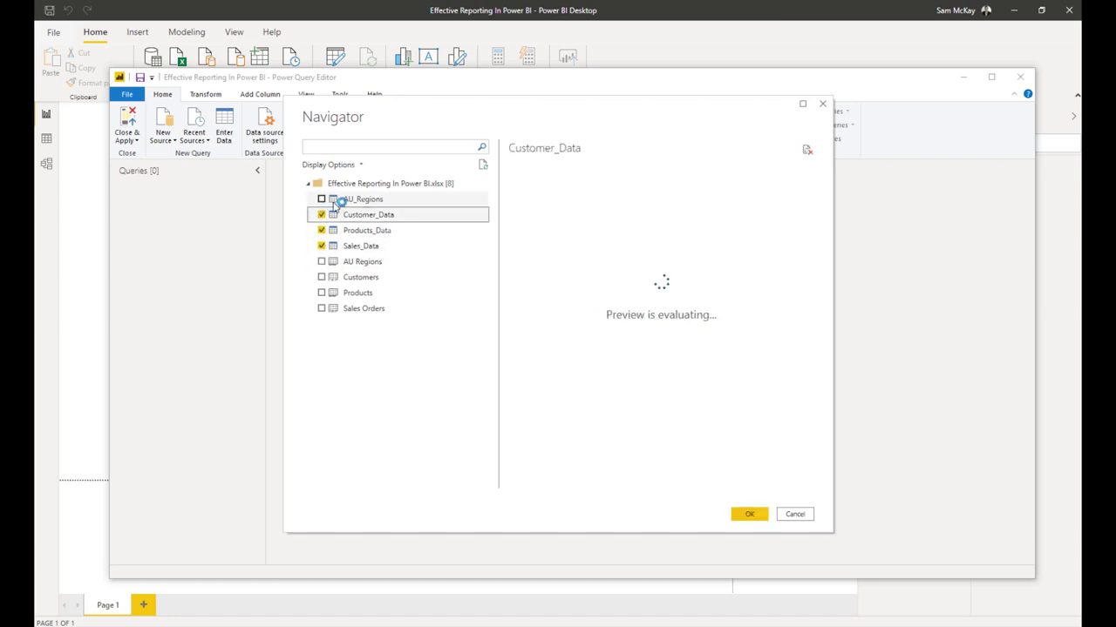
pyautogui.click(322, 199)
pyautogui.click(750, 513)
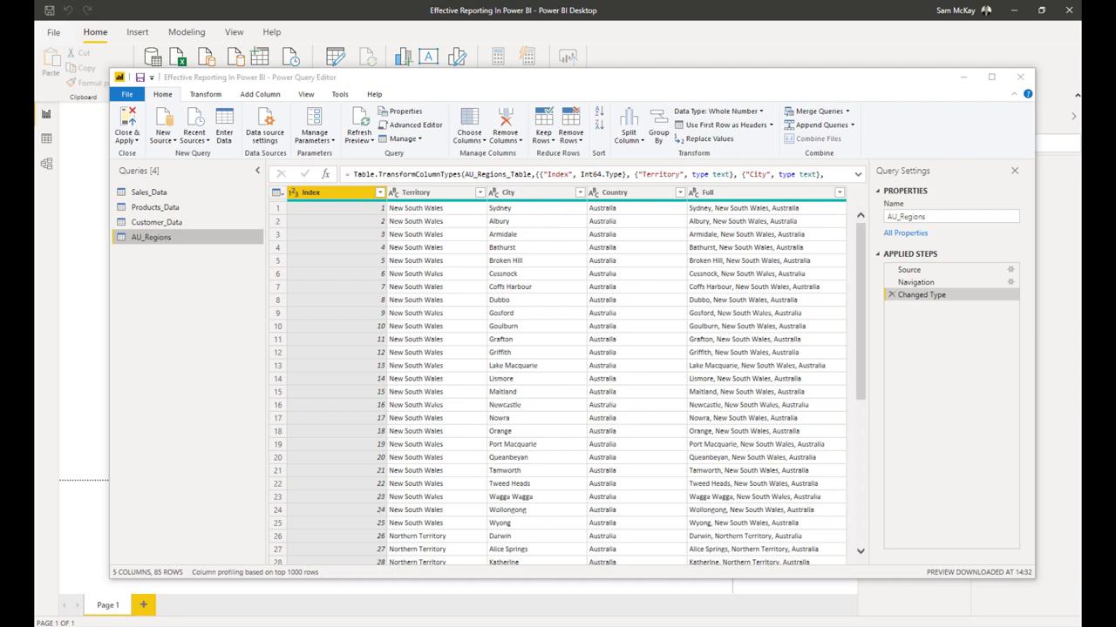
# Select all of the saved date-table code in Notepad and return to the queries.
pyautogui.hotkey('alt', 'Tab')
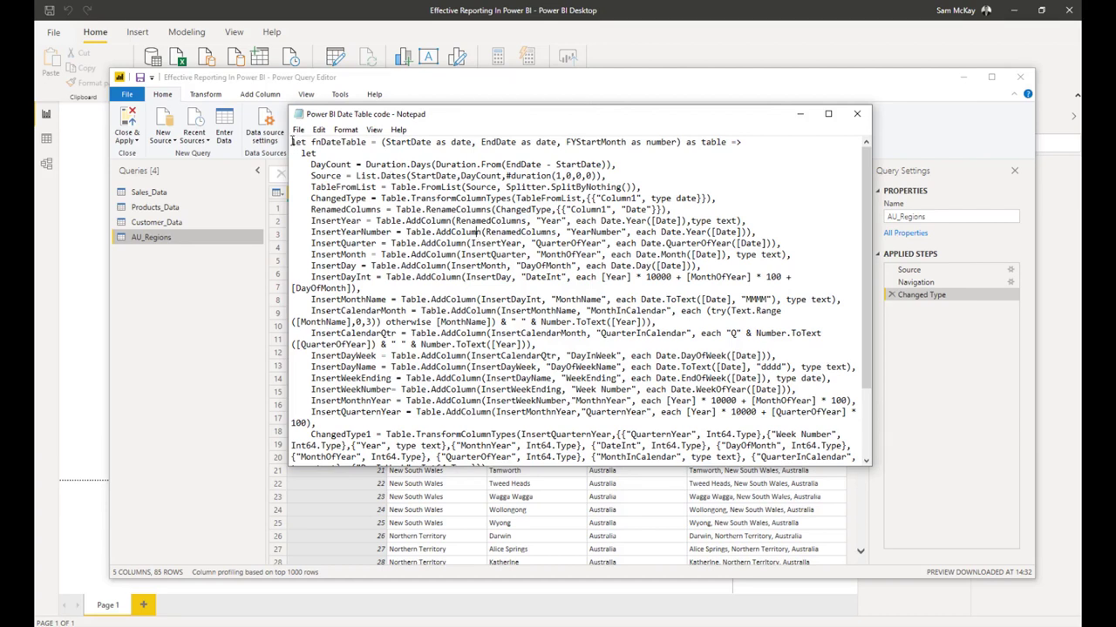
pyautogui.moveTo(292, 141); pyautogui.dragTo(581, 282)
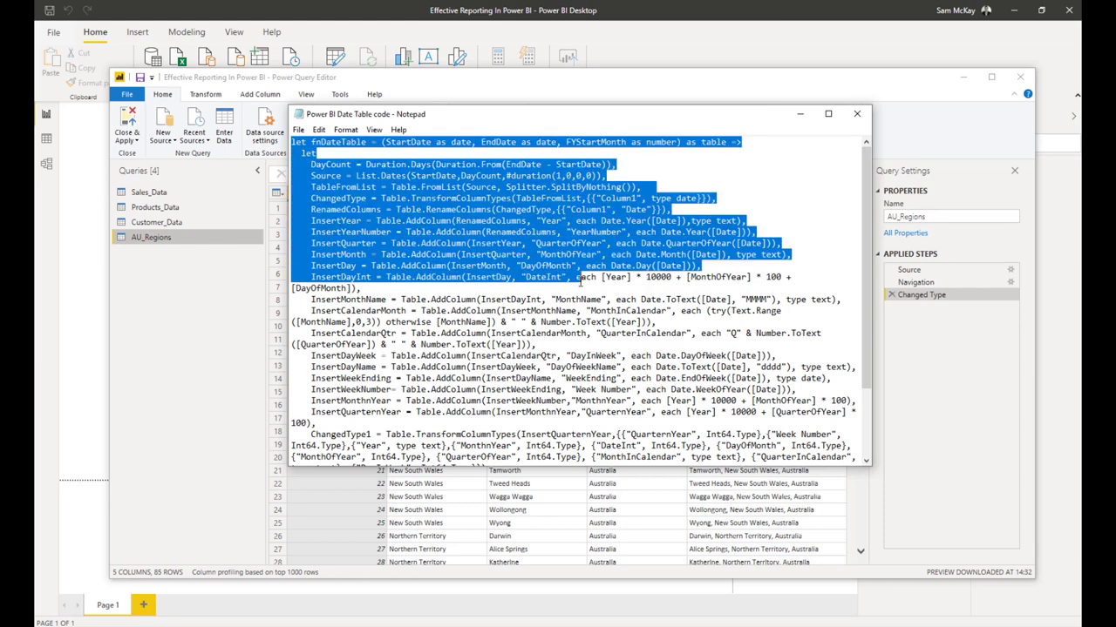
pyautogui.click(578, 247)
pyautogui.hotkey('ctrl', 'a')
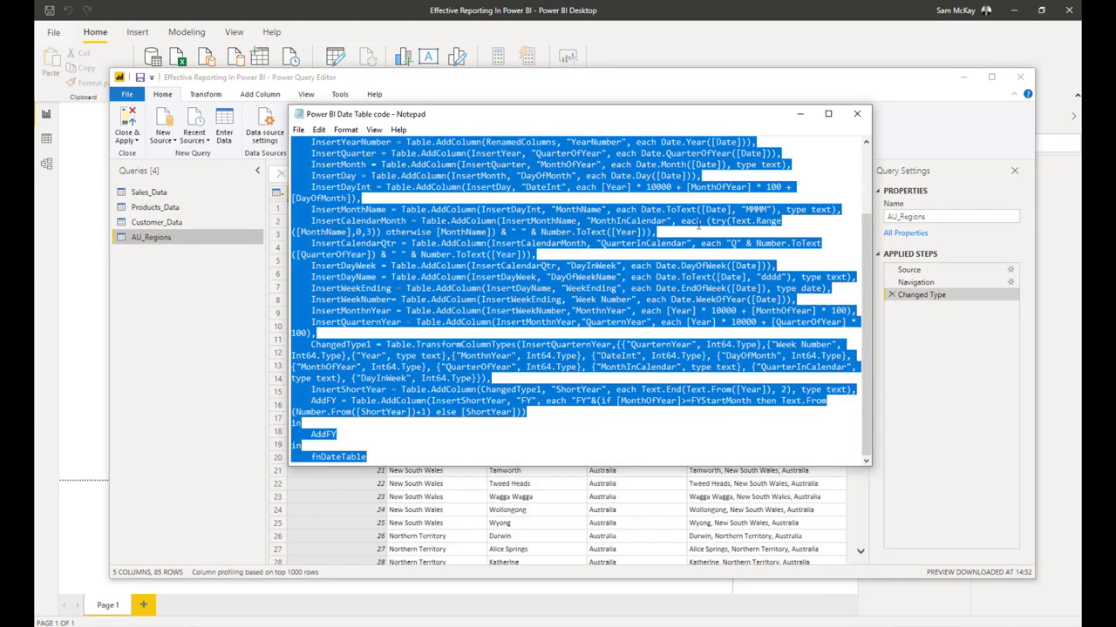
pyautogui.click(800, 113)
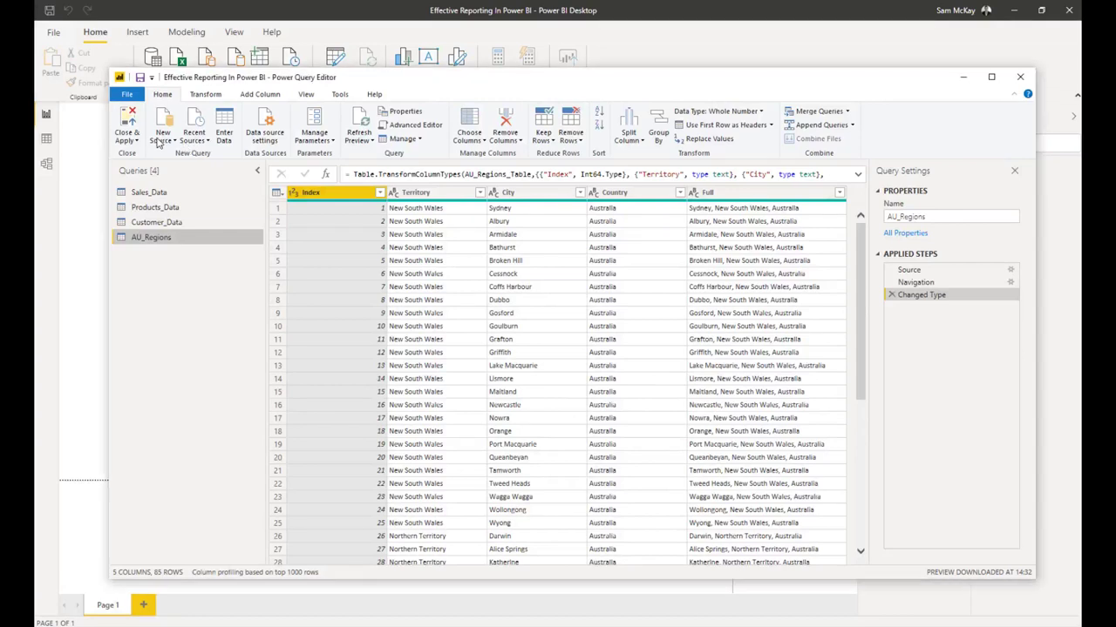
pyautogui.click(163, 138)
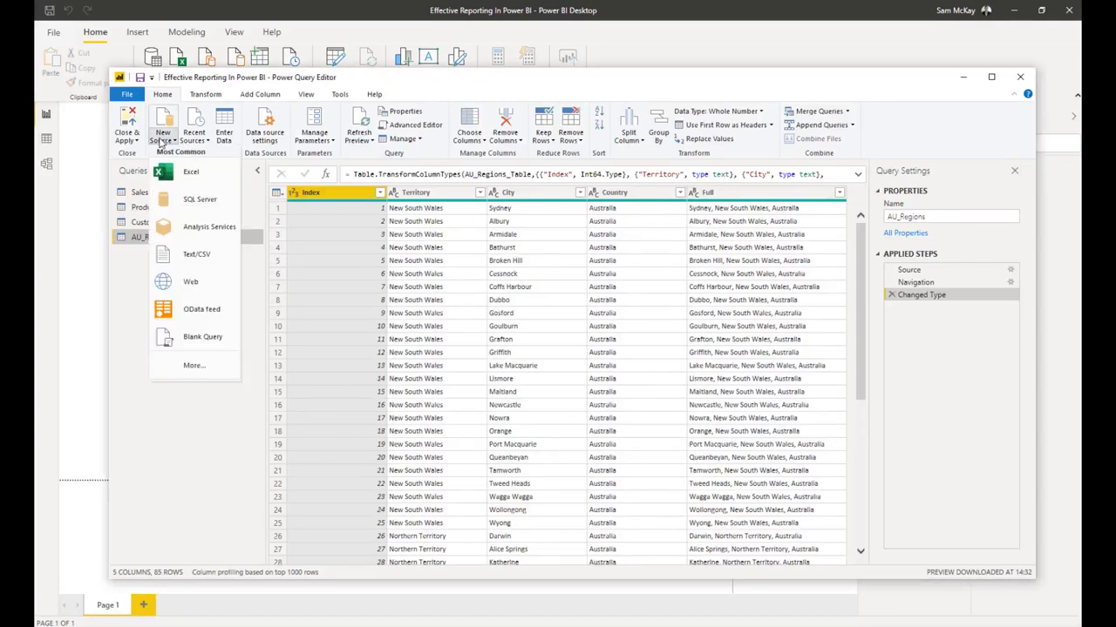
# Create a blank query and replace its M code with the pasted date-table code.
pyautogui.click(210, 342)
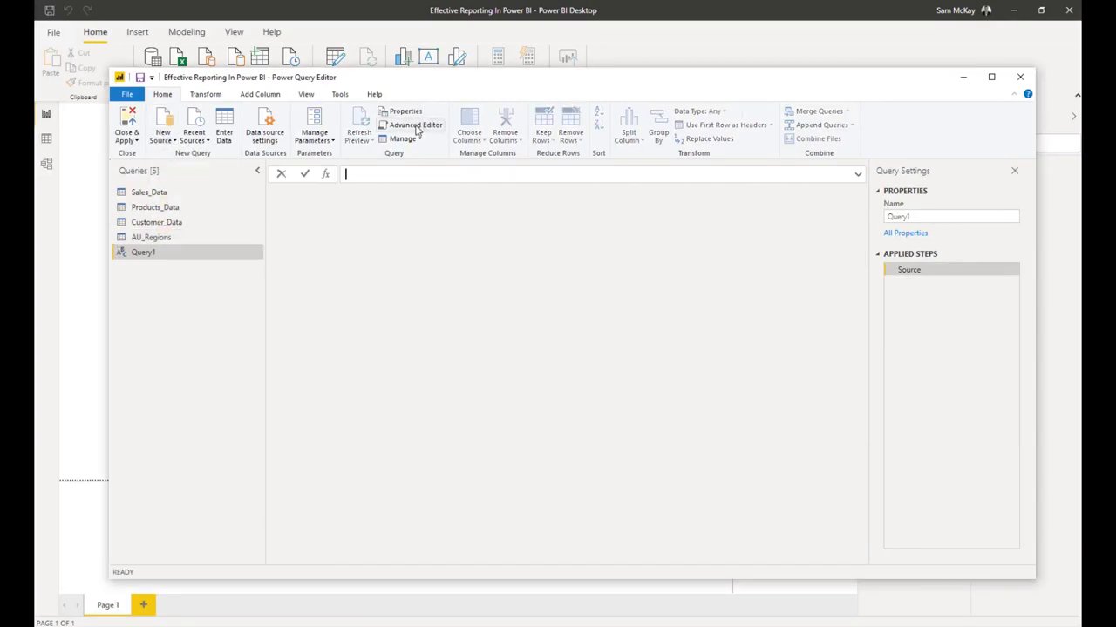
pyautogui.click(416, 127)
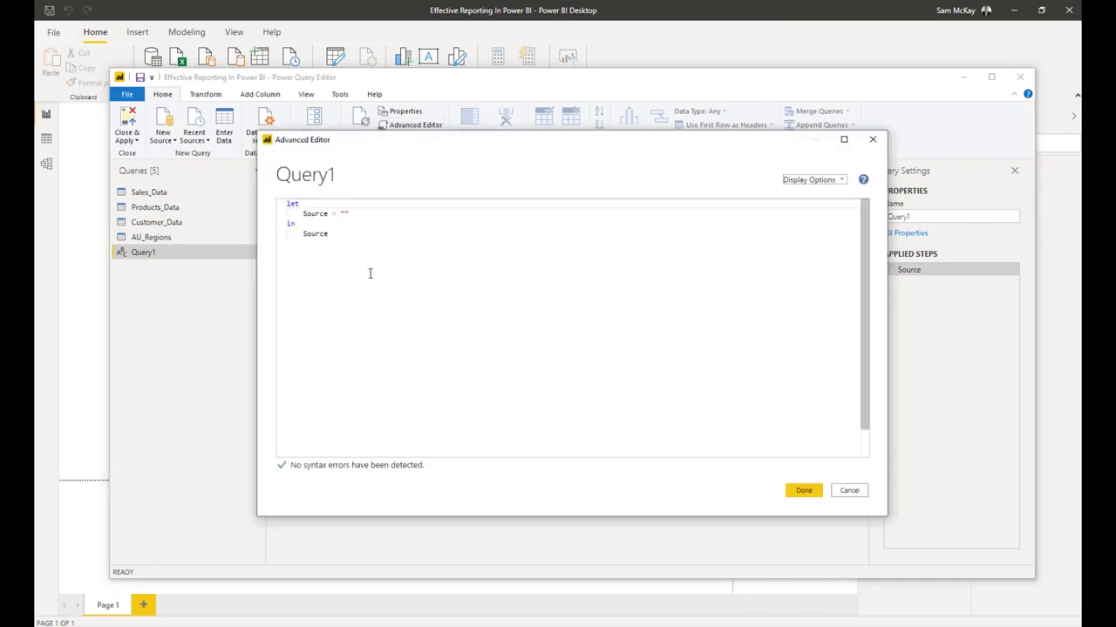
pyautogui.hotkey('ctrl', 'a')
pyautogui.hotkey('ctrl', 'v')
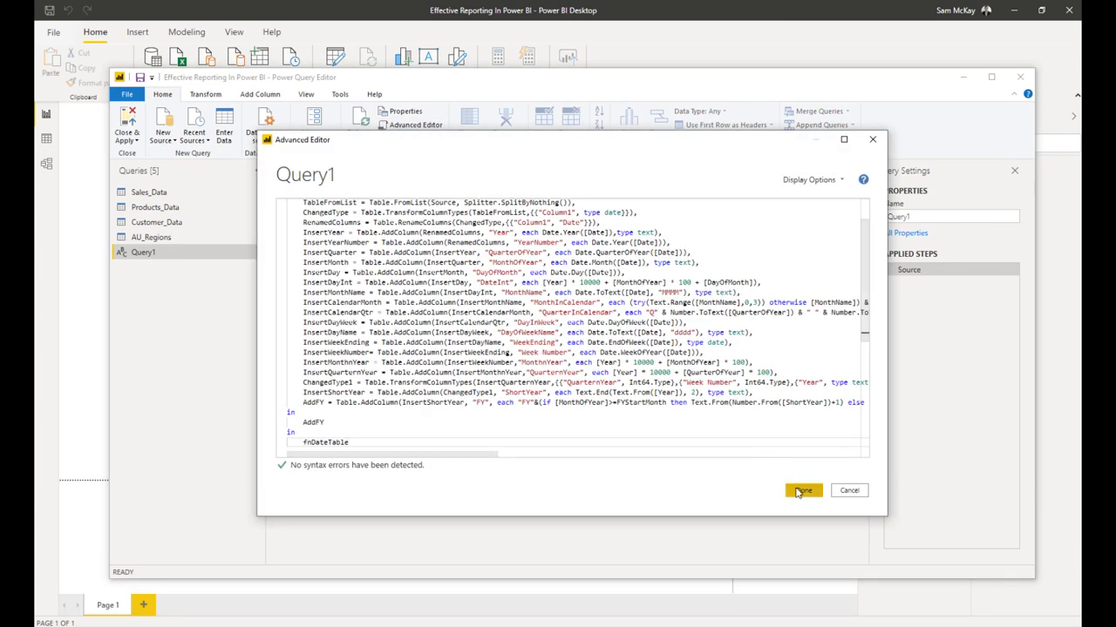
pyautogui.click(803, 490)
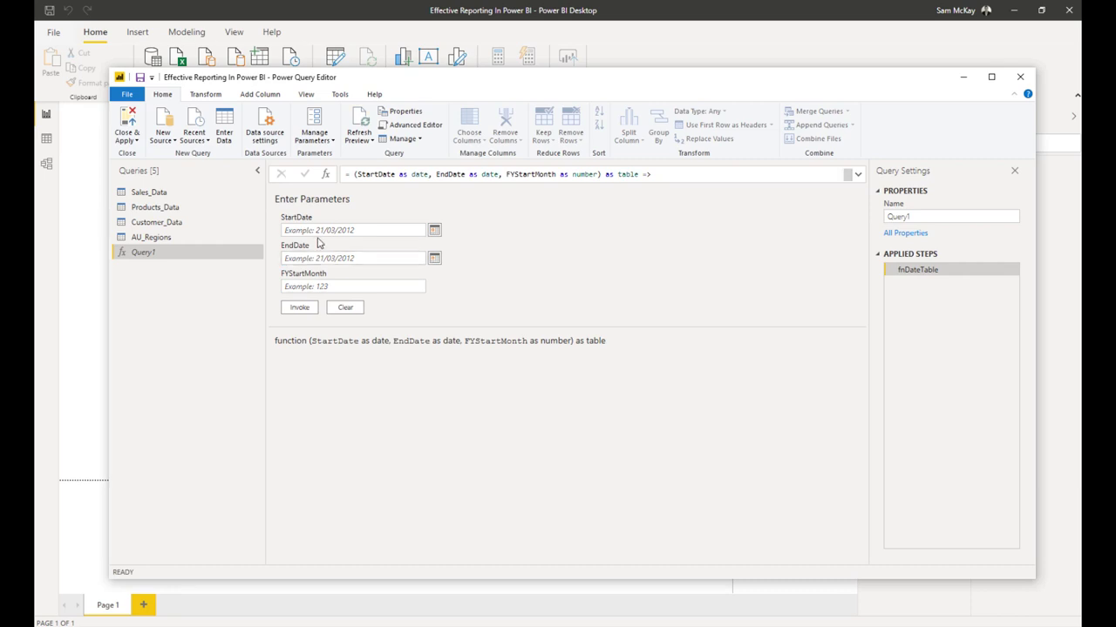
# Invoke the function with StartDate 1/1/2017, EndDate 31/12/2022 and FYStartMonth 7.
pyautogui.click(323, 232)
pyautogui.write('1/1/2017')
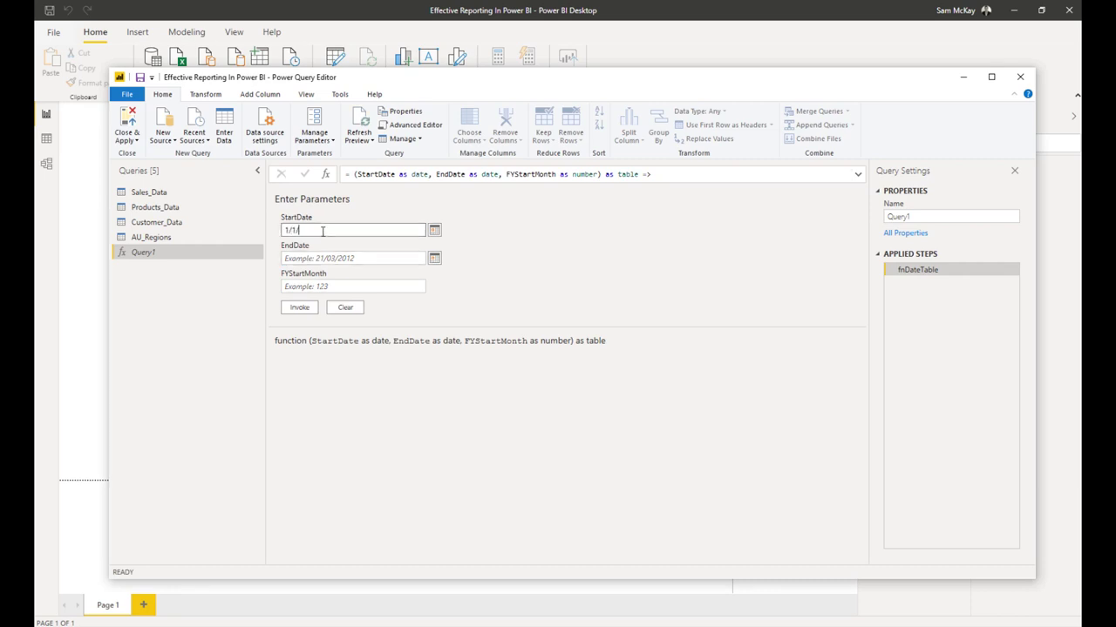
pyautogui.click(383, 258)
pyautogui.write('31')
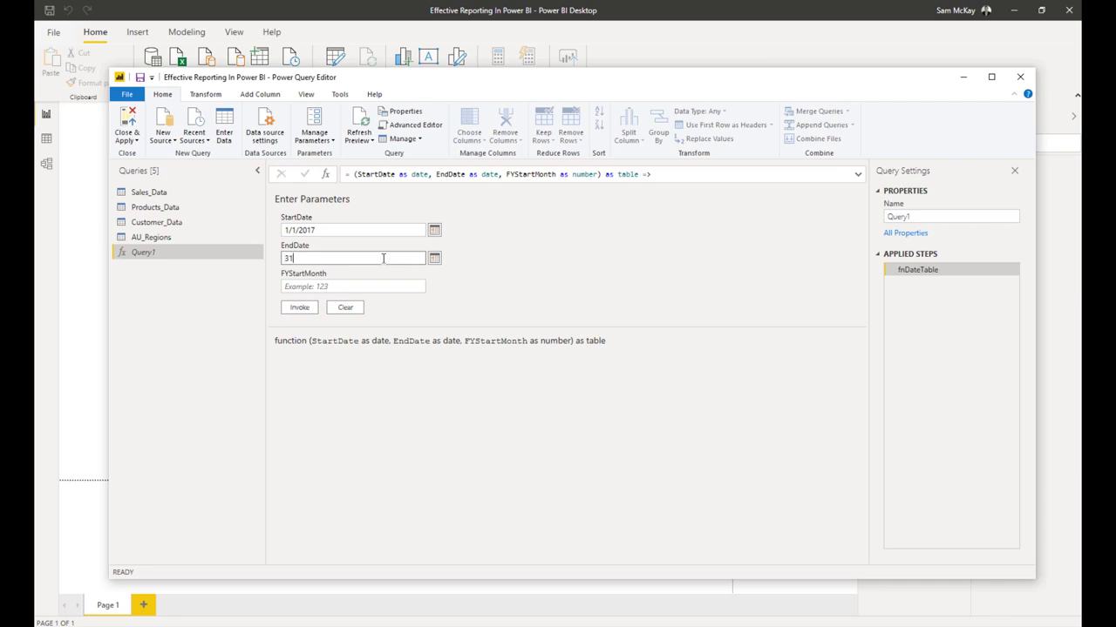
pyautogui.write('/12/2022')
pyautogui.click(365, 286)
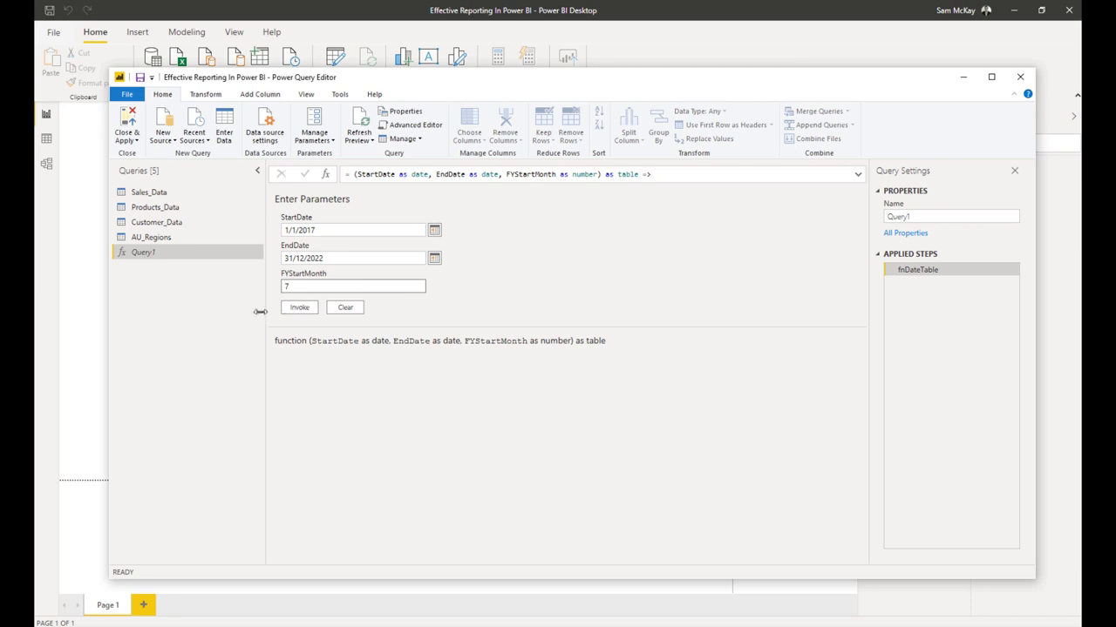
pyautogui.click(301, 309)
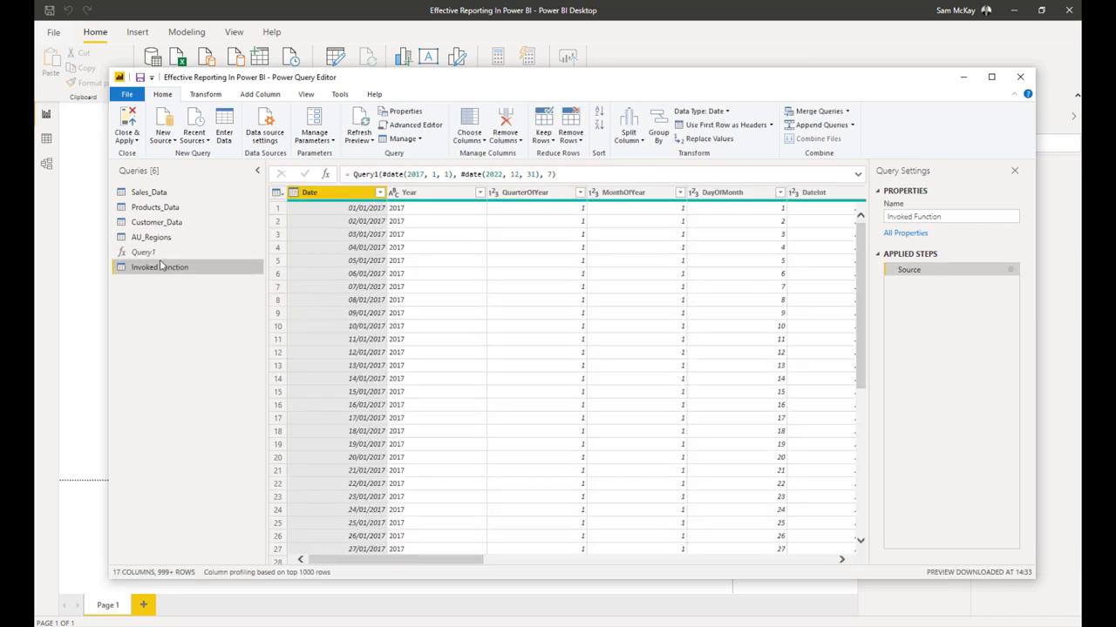
# Rename the Invoked Function query to Dates and the Query1 function to Dates Query.
pyautogui.doubleClick(163, 270)
pyautogui.write('Da')
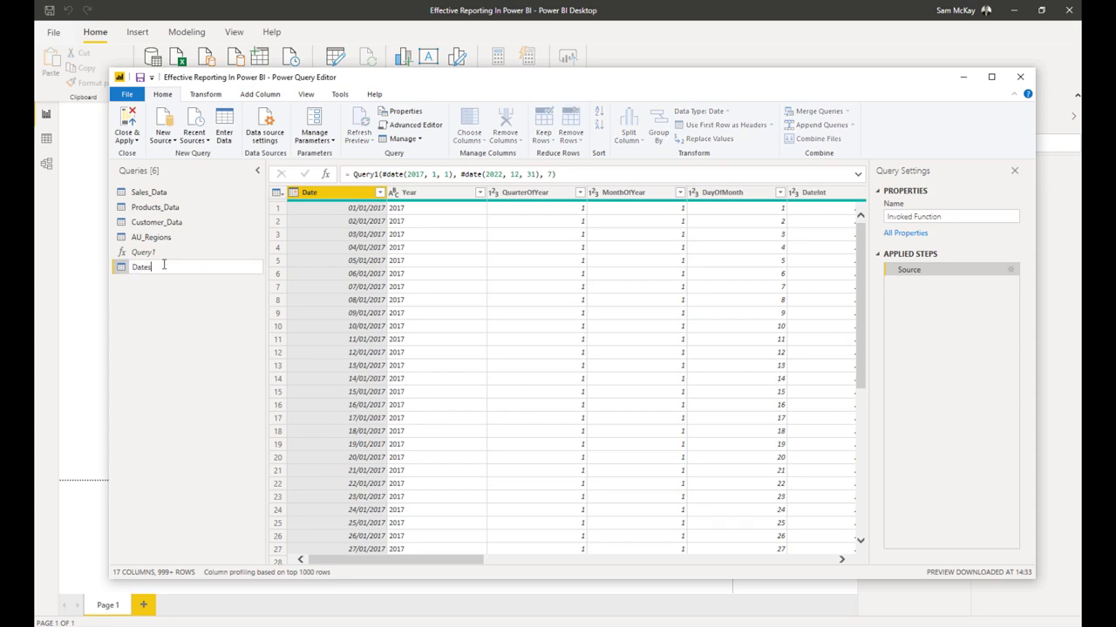
pyautogui.write('tes')
pyautogui.press('Return')
pyautogui.doubleClick(161, 252)
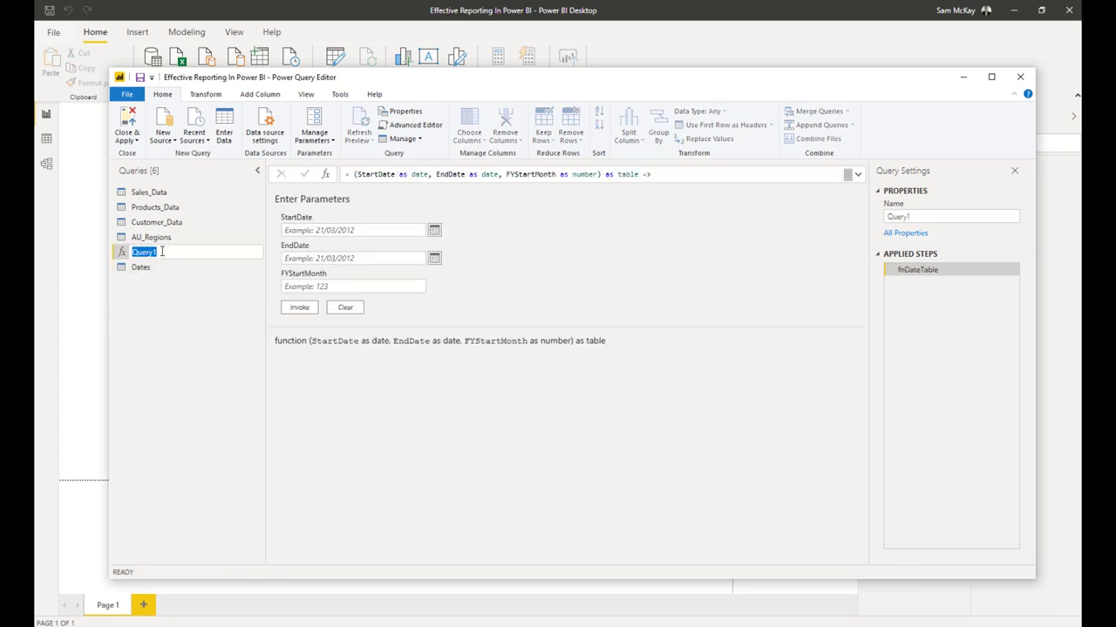
pyautogui.write('Dates Query')
pyautogui.press('Return')
# Rename Customer_Data, Products_Data and Sales_Data to Customers, Products and Sales.
pyautogui.doubleClick(163, 237)
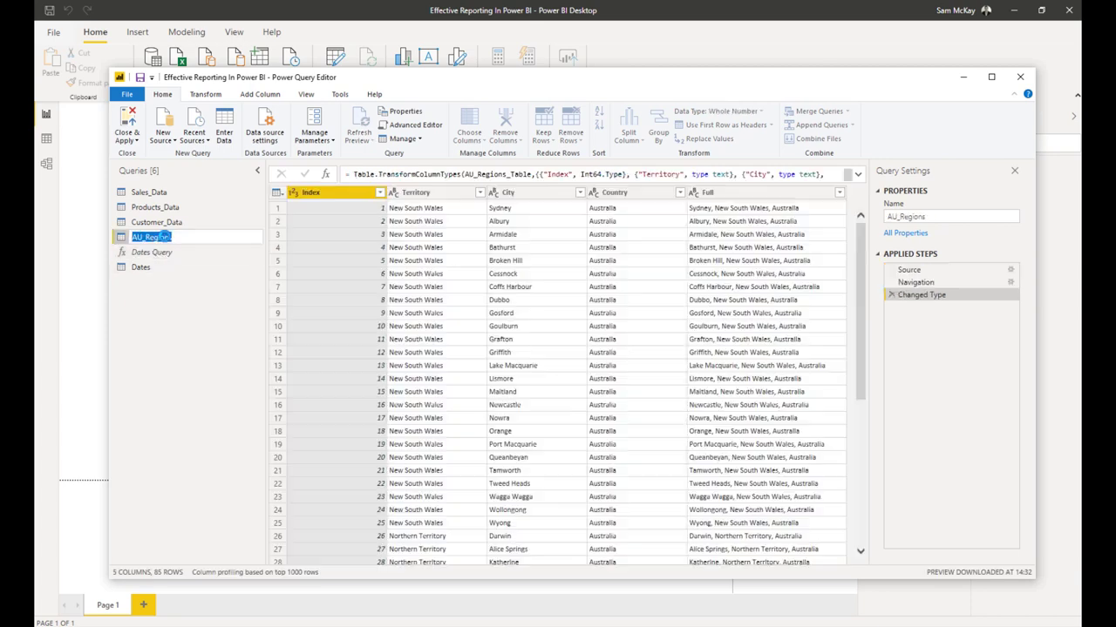
pyautogui.click(169, 222)
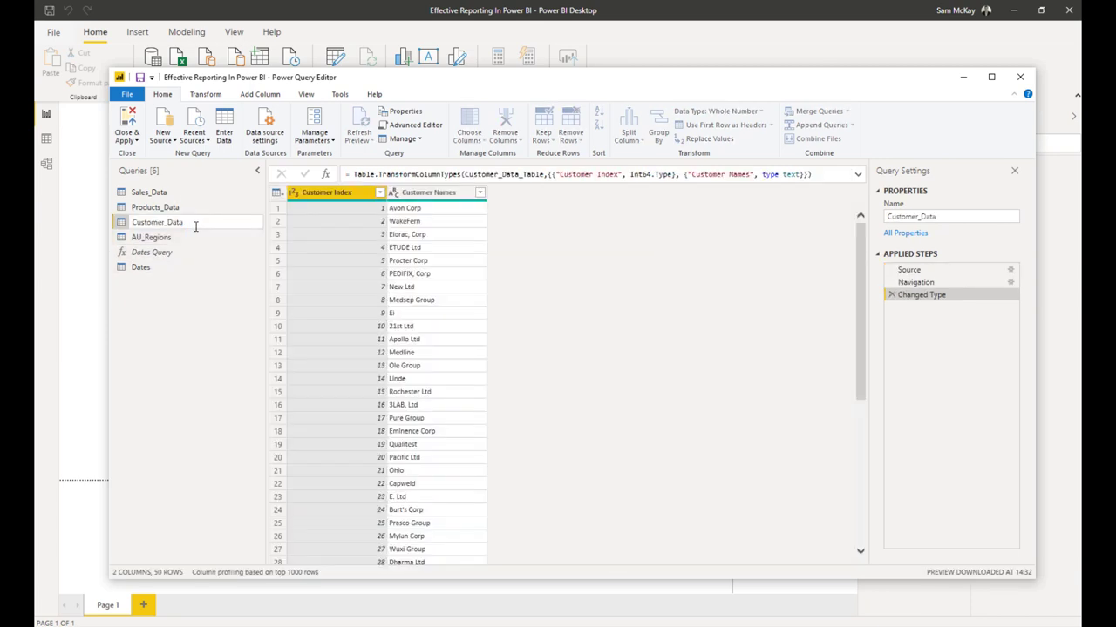
pyautogui.write('Customers')
pyautogui.press('Return')
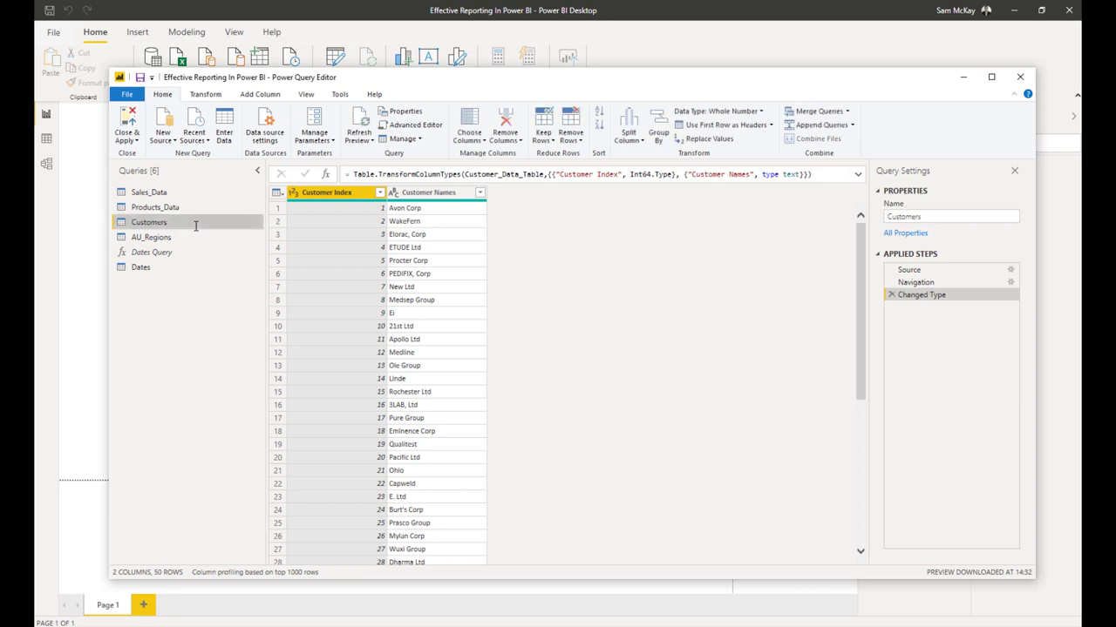
pyautogui.doubleClick(165, 207)
pyautogui.click(183, 208)
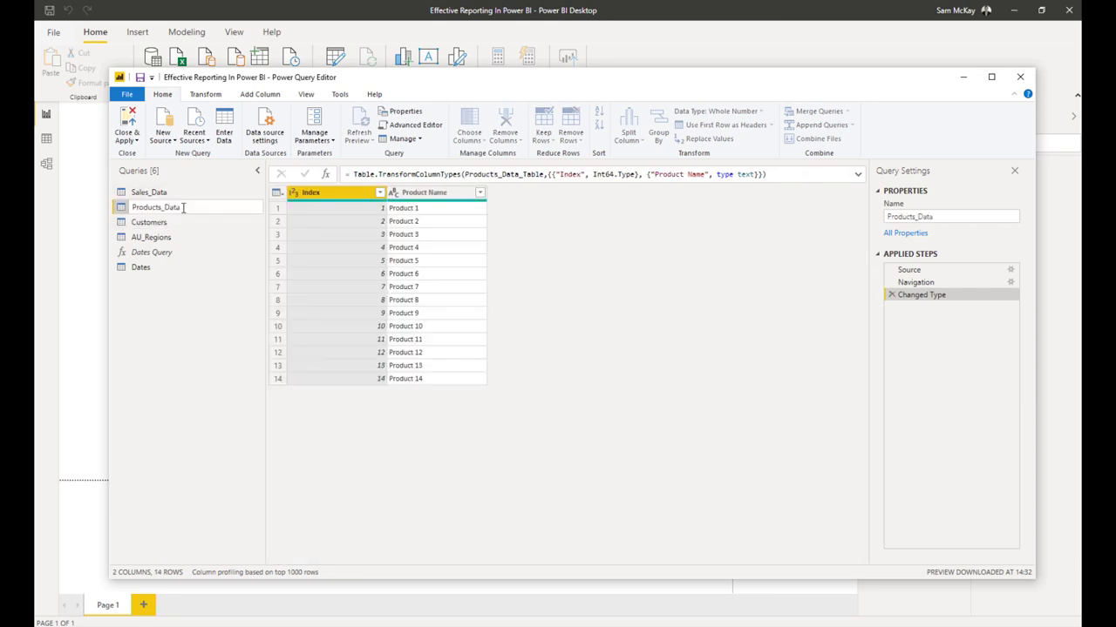
pyautogui.press('Return')
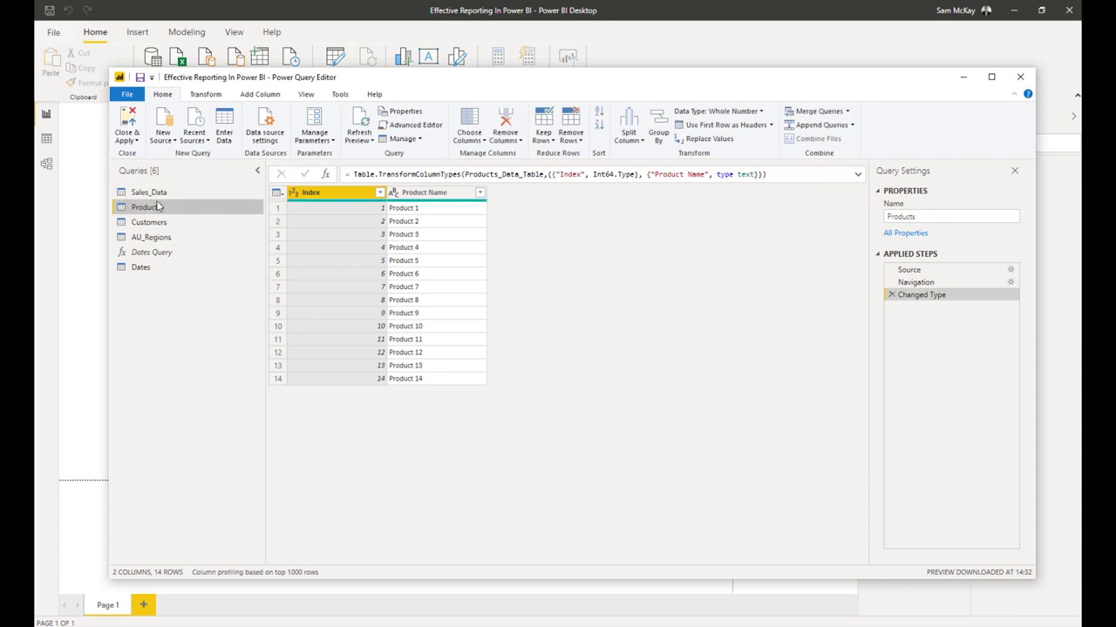
pyautogui.click(175, 192)
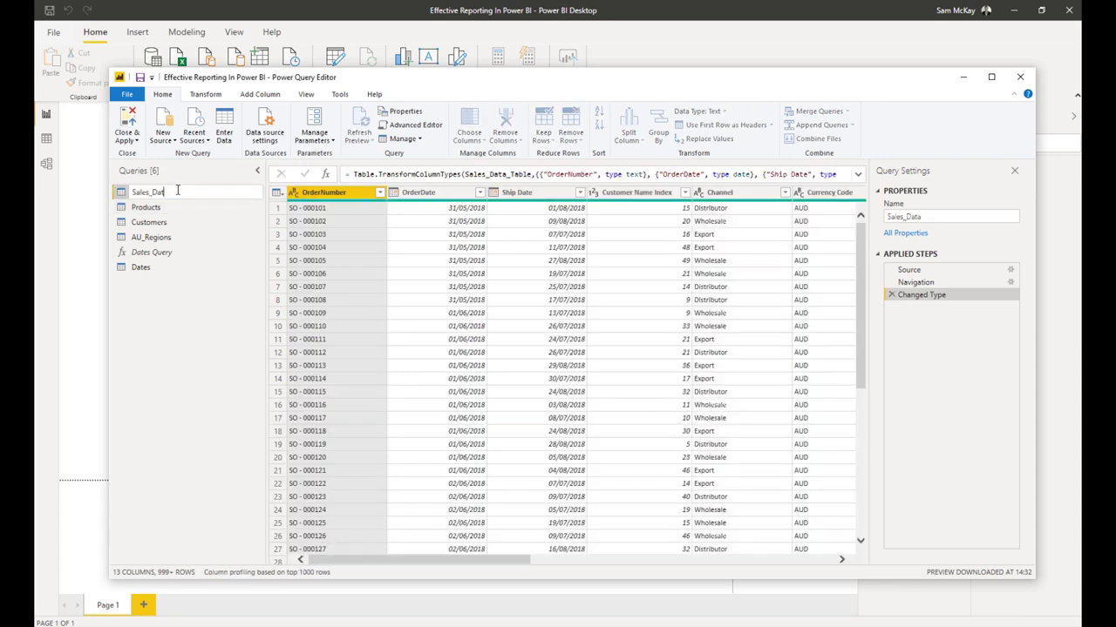
pyautogui.press('Return')
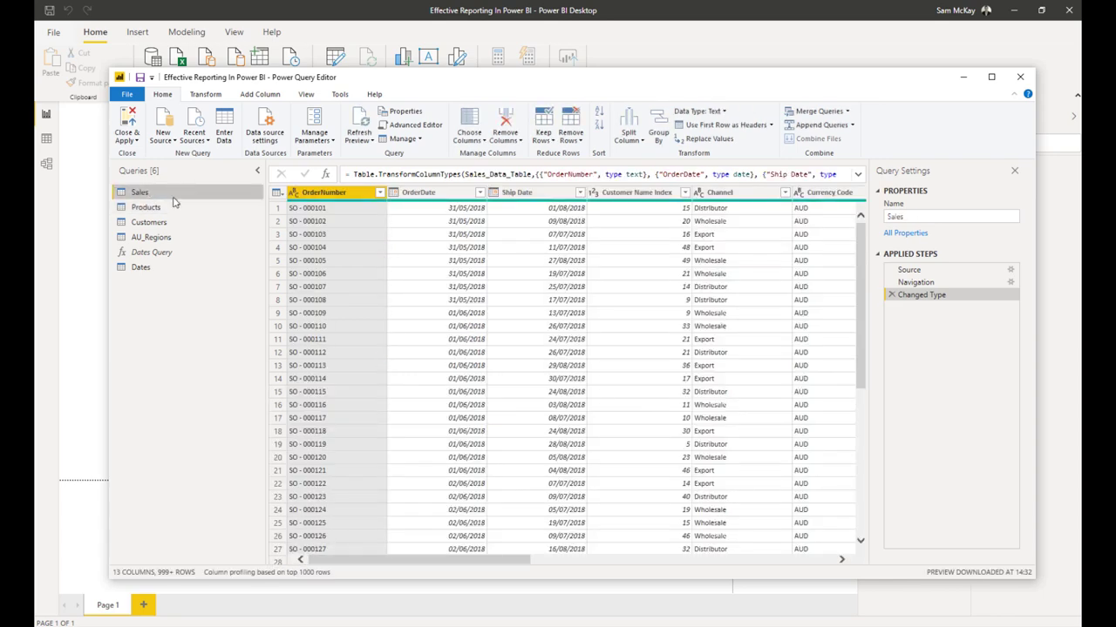
pyautogui.click(161, 255)
# Move Dates Query into a new group named Parameter Query.
pyautogui.rightClick(162, 257)
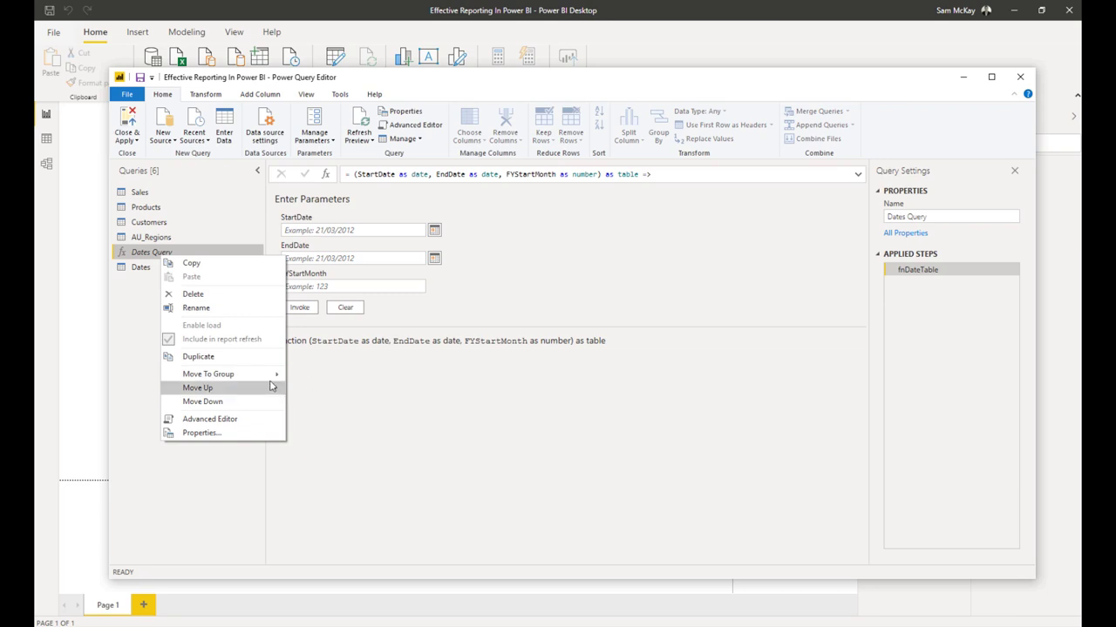
pyautogui.moveTo(274, 376)
pyautogui.click(310, 376)
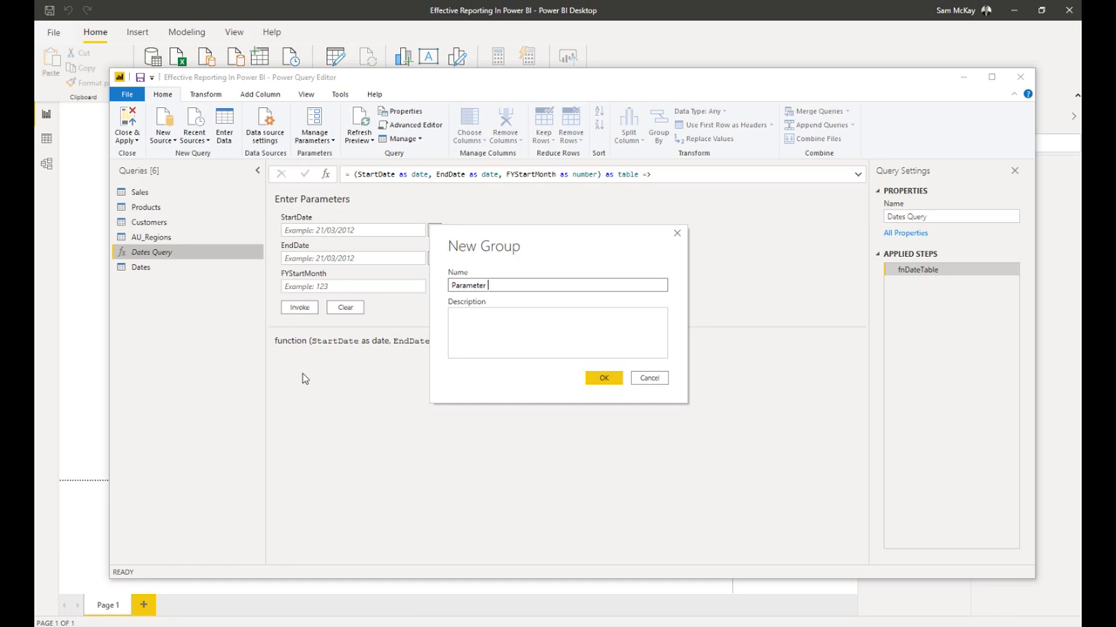
pyautogui.write('ry')
pyautogui.press('Return')
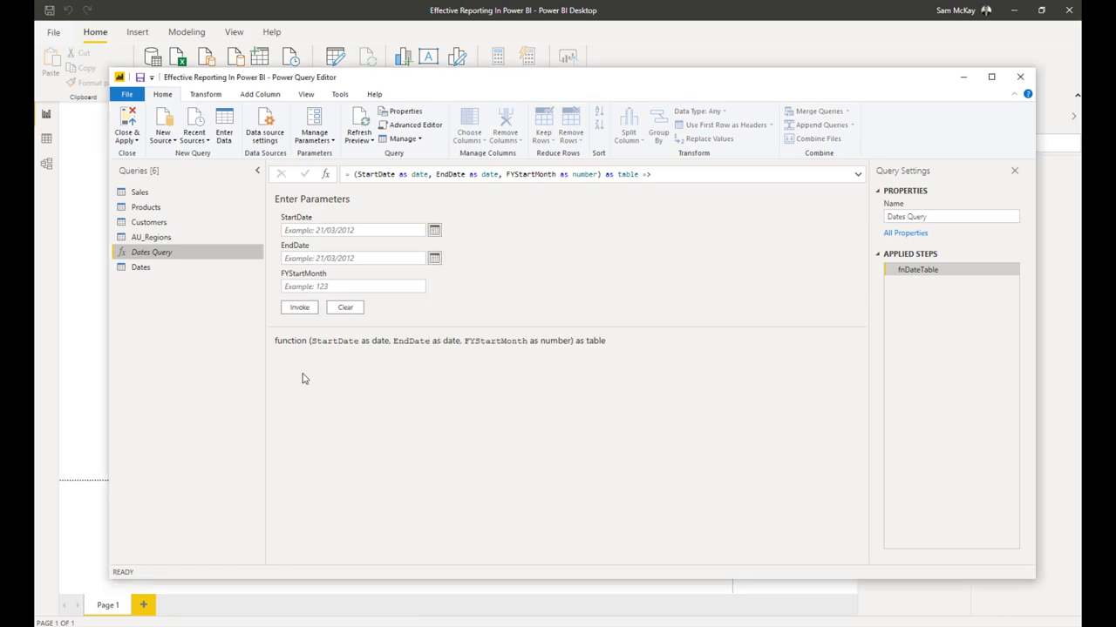
# Put the five table queries into a new group named Data Model.
pyautogui.click(162, 239)
pyautogui.keyDown('shift'); pyautogui.click(157, 297); pyautogui.keyUp('shift')
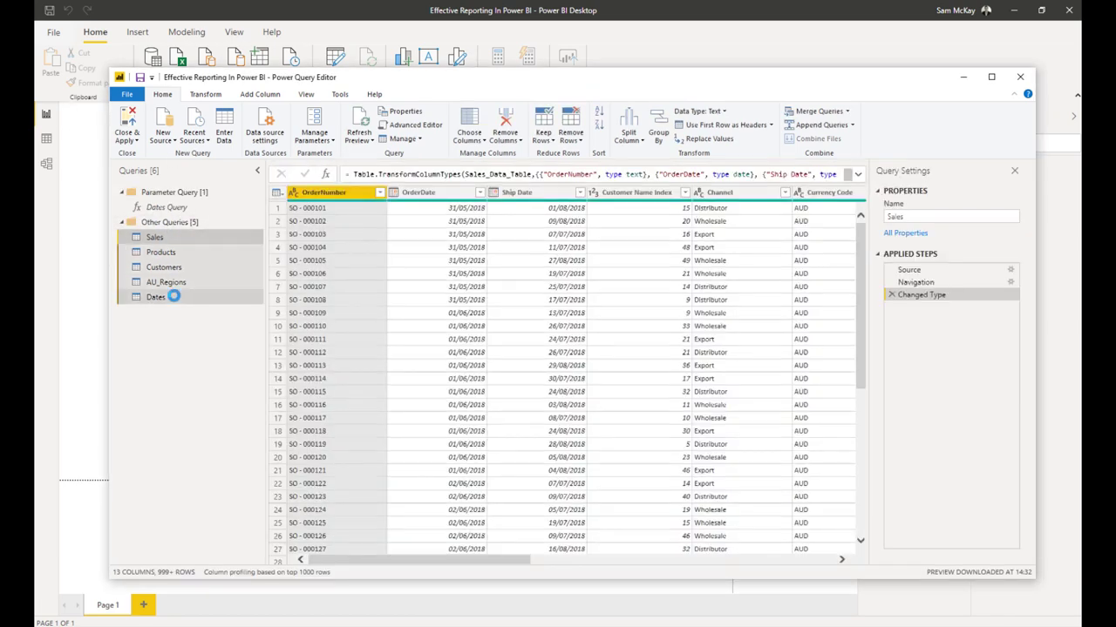
pyautogui.rightClick(174, 299)
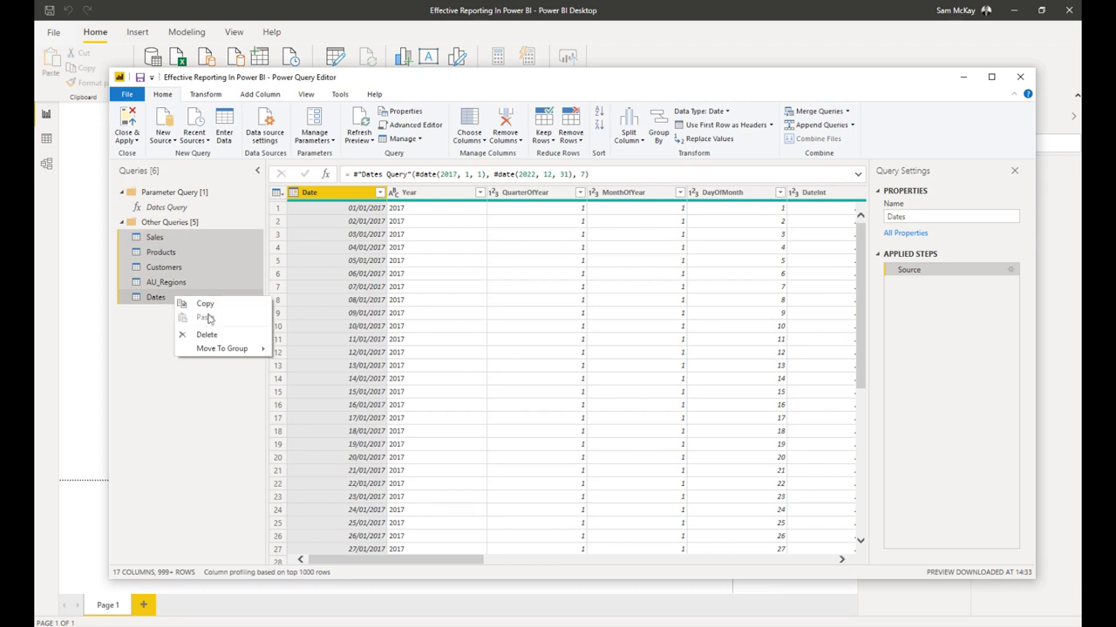
pyautogui.moveTo(223, 350)
pyautogui.click(280, 368)
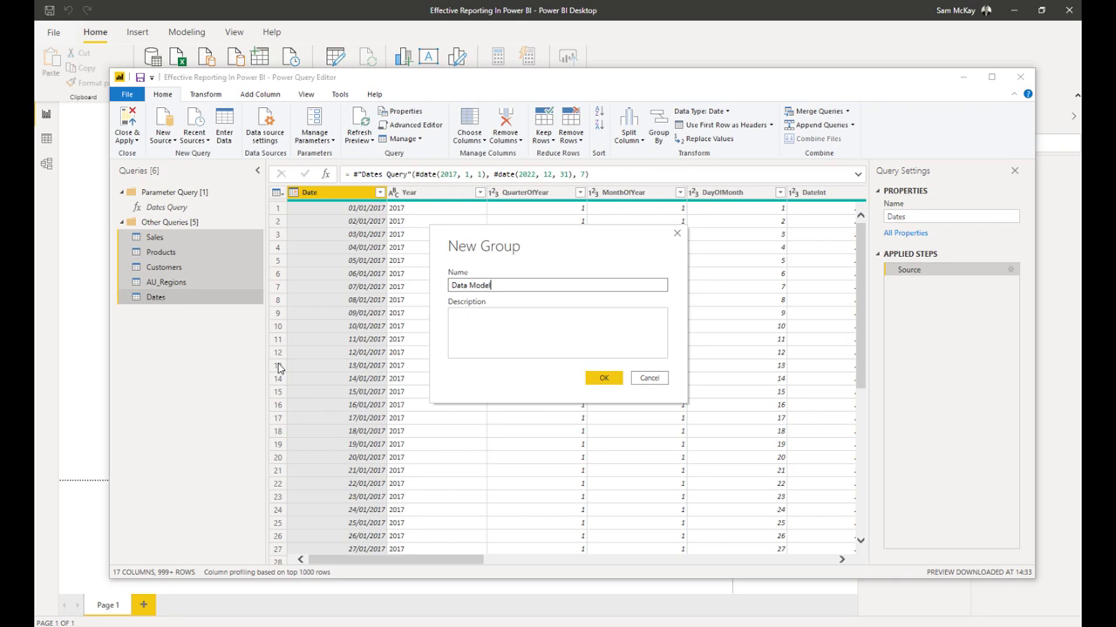
pyautogui.write('Data Model')
pyautogui.press('Return')
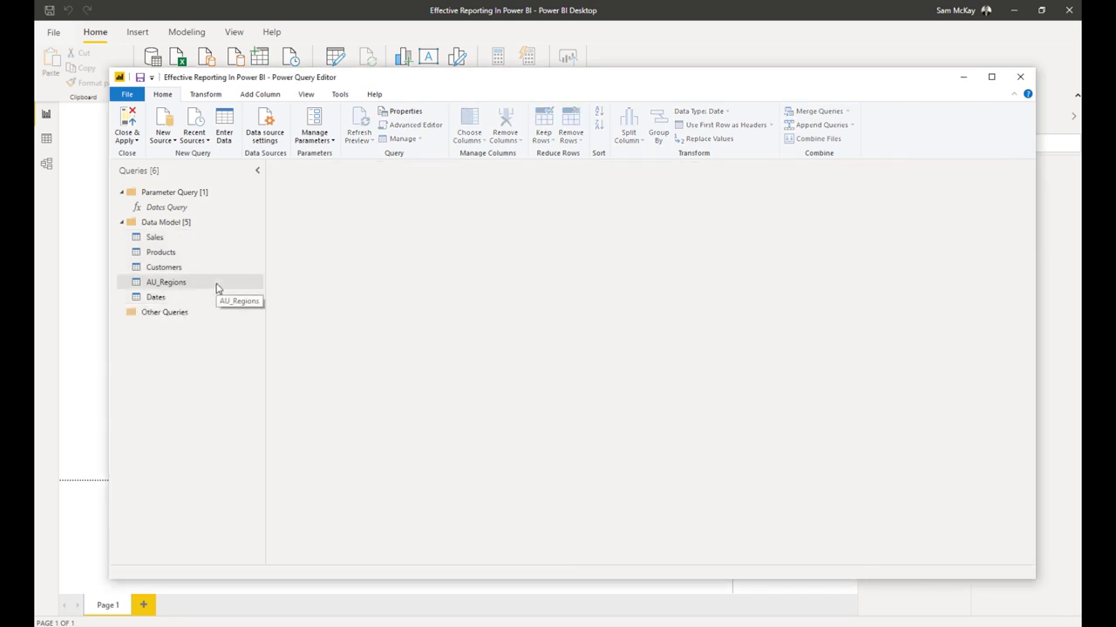
pyautogui.click(174, 237)
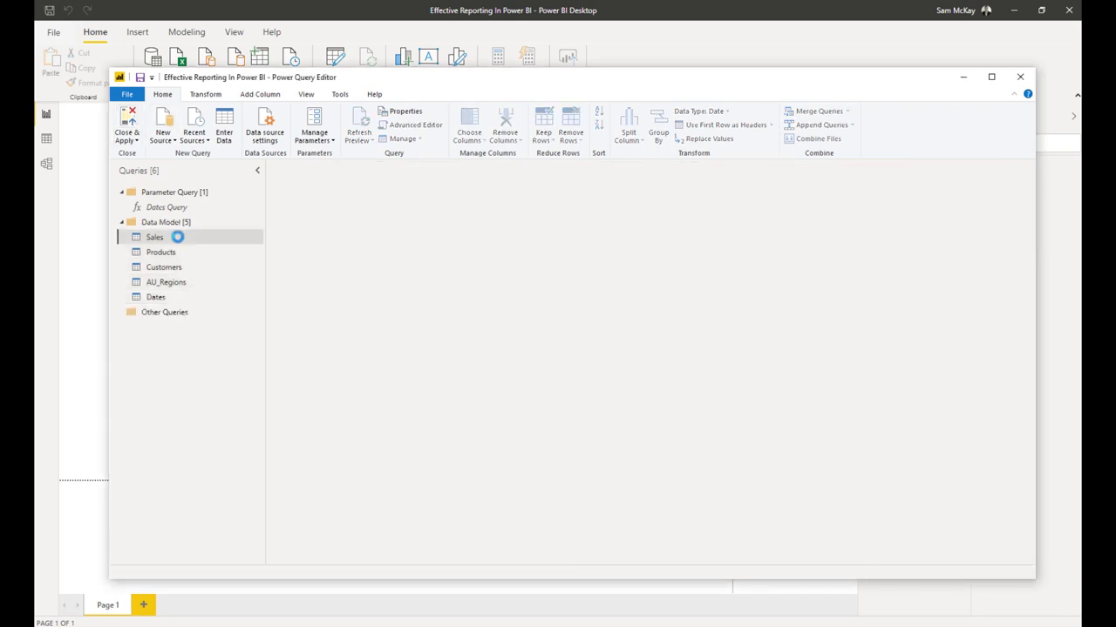
pyautogui.click(173, 252)
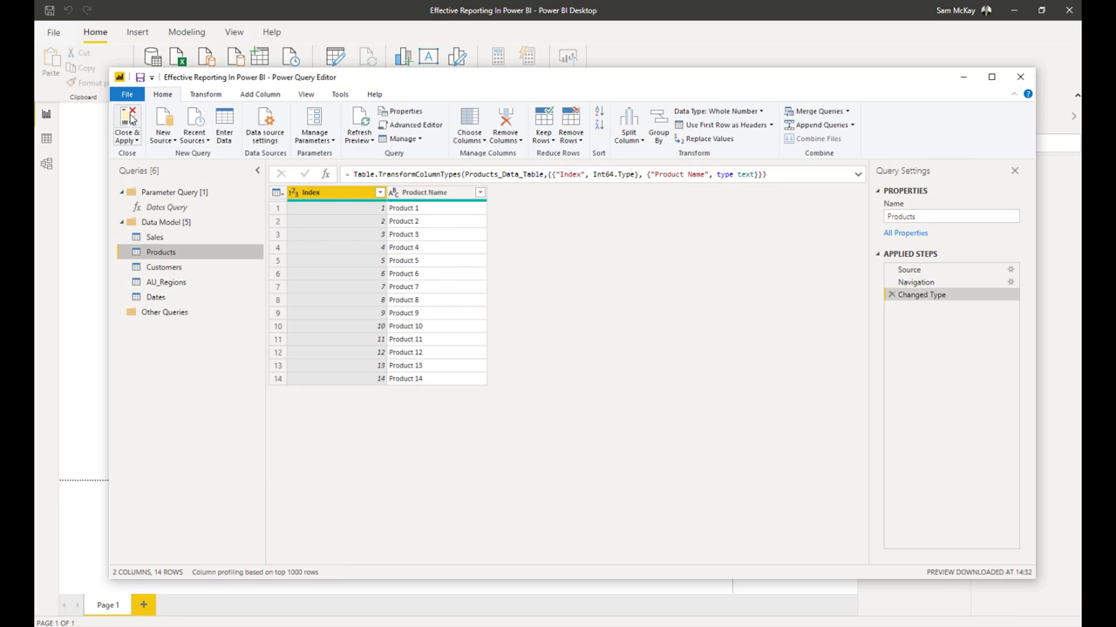
# Close & Apply the queries, then show Model view with Properties and Fields panes collapsed.
pyautogui.click(128, 120)
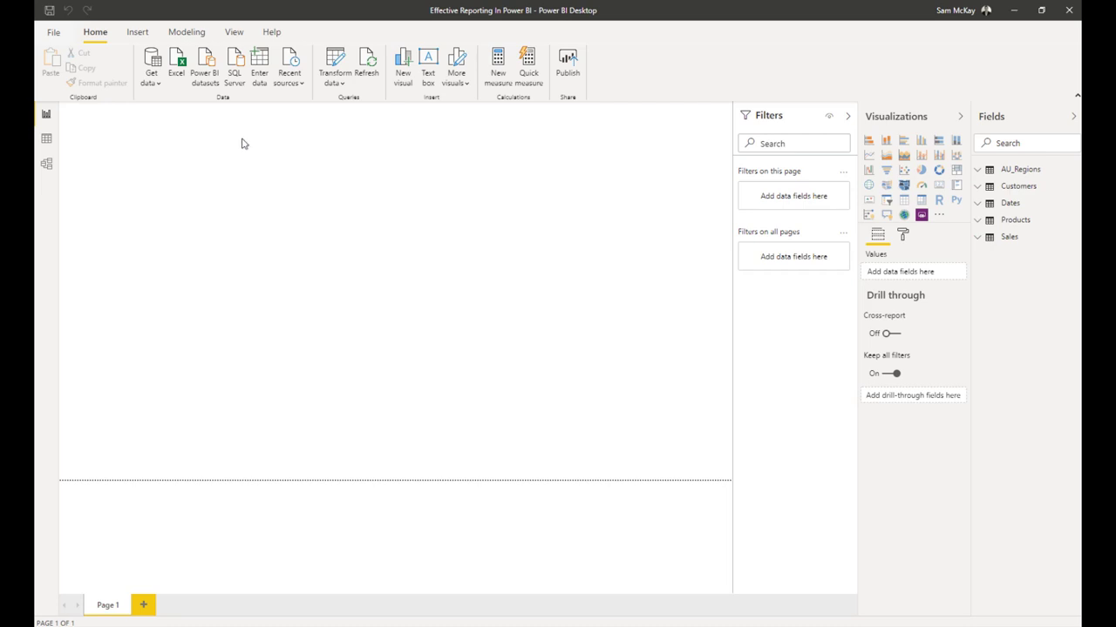
pyautogui.click(47, 165)
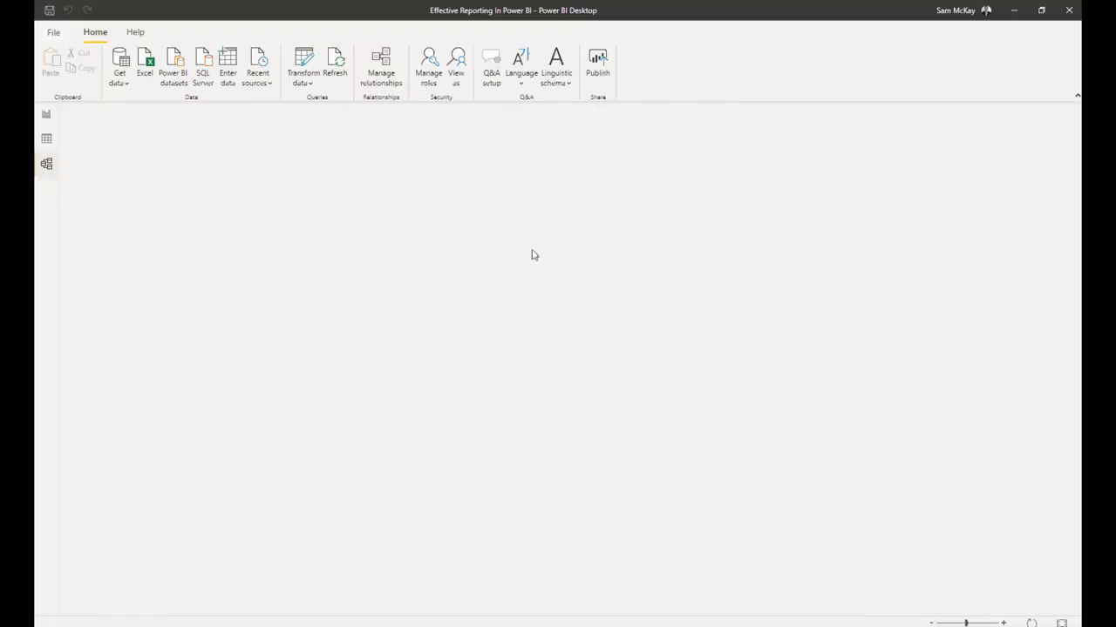
pyautogui.click(893, 117)
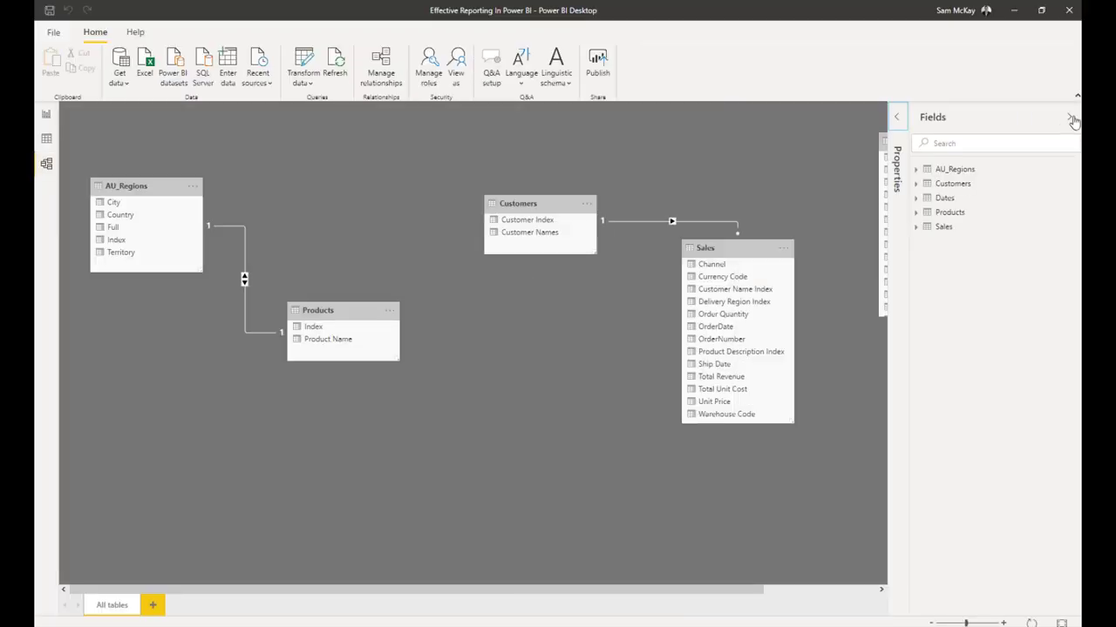
pyautogui.click(1070, 117)
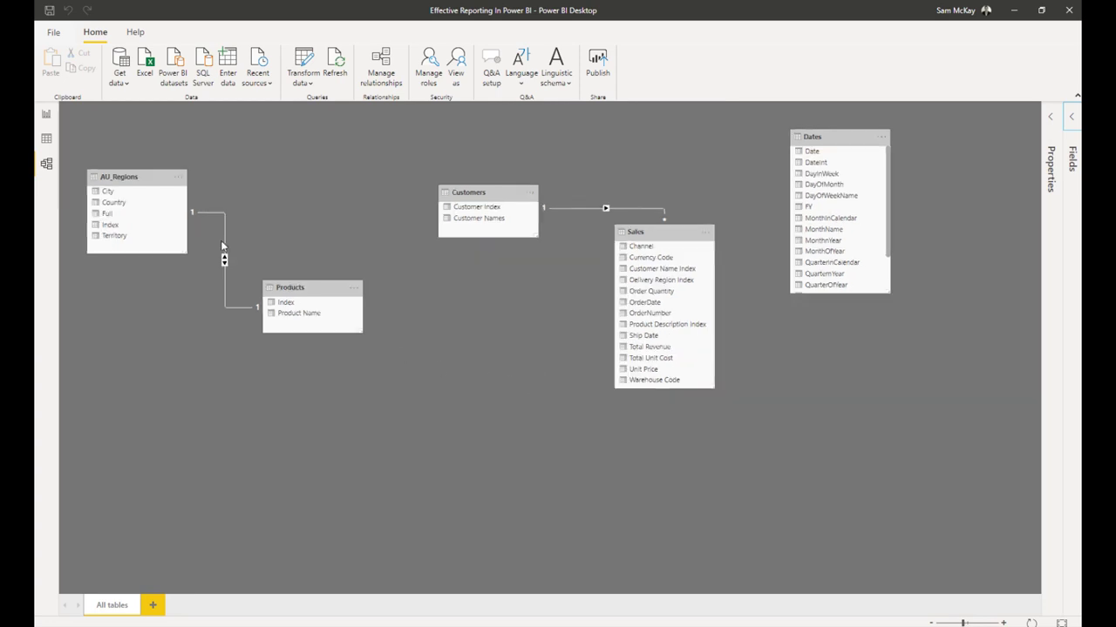
# Delete the AU_Regions–Products relationship.
pyautogui.rightClick(226, 259)
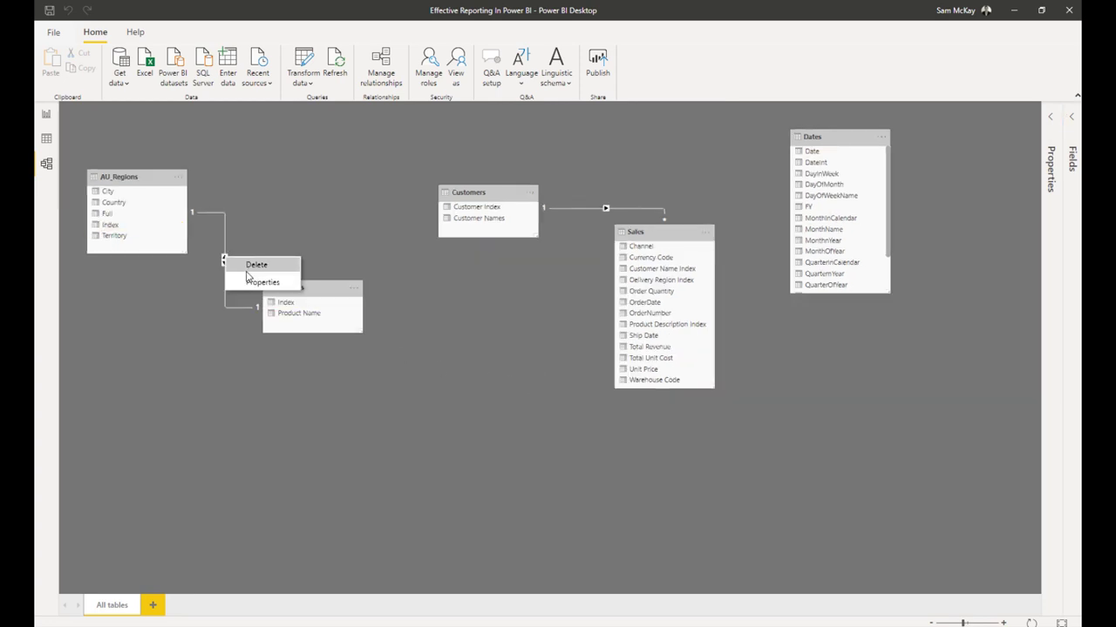
pyautogui.click(256, 264)
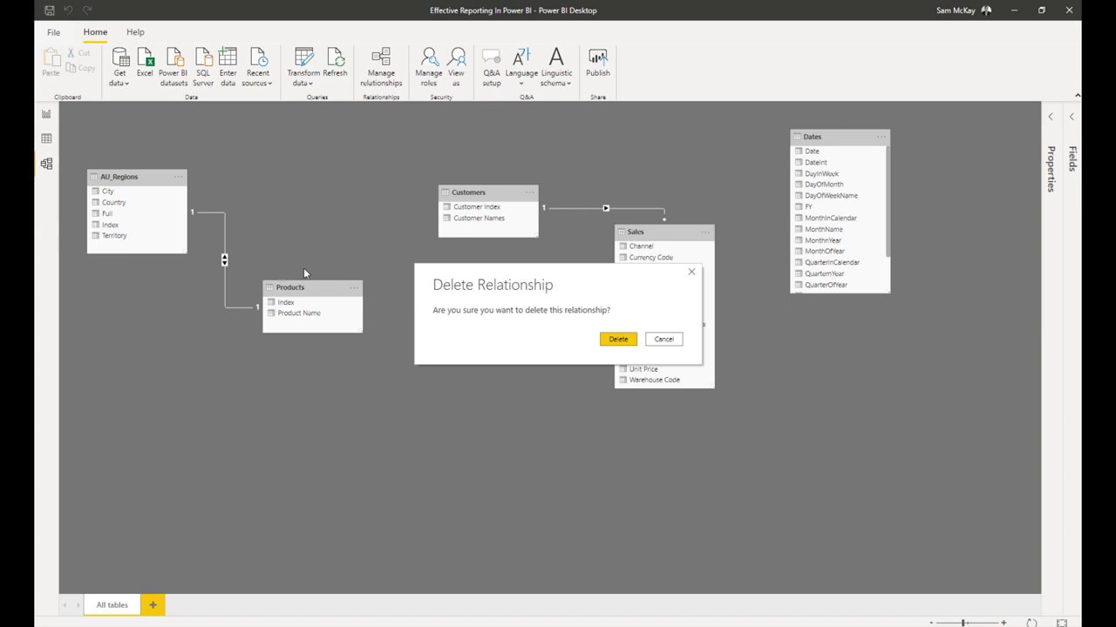
pyautogui.click(621, 340)
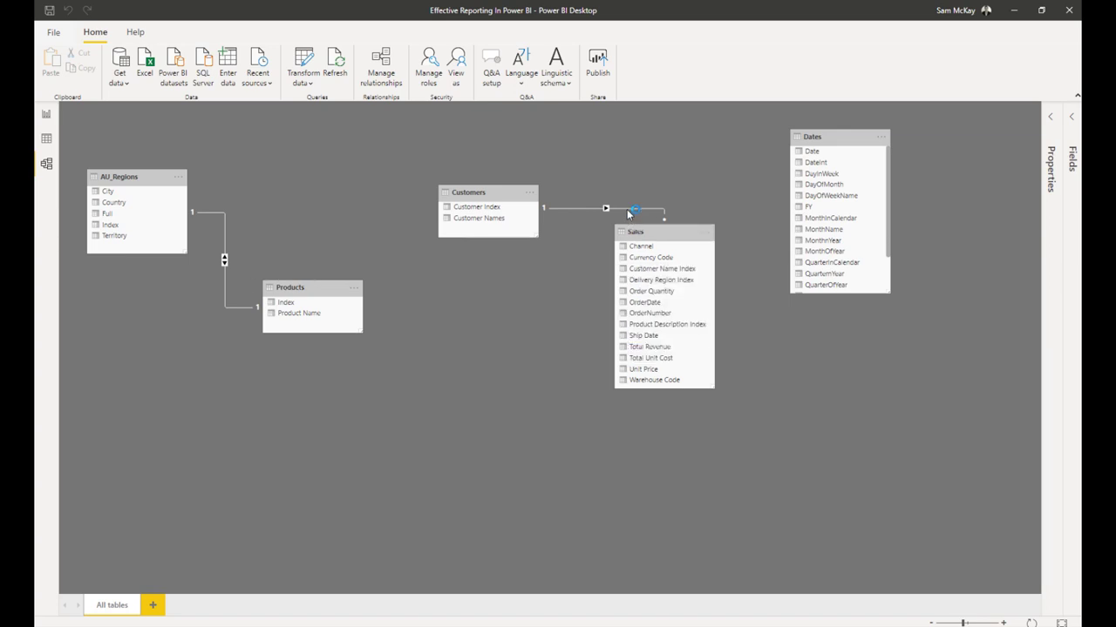
# Drag Customers, Products, Dates and AU_Regions into a row with Sales placed below.
pyautogui.click(630, 212)
pyautogui.moveTo(462, 193); pyautogui.dragTo(291, 170)
pyautogui.moveTo(651, 228); pyautogui.dragTo(429, 314)
pyautogui.moveTo(483, 456); pyautogui.dragTo(483, 389)
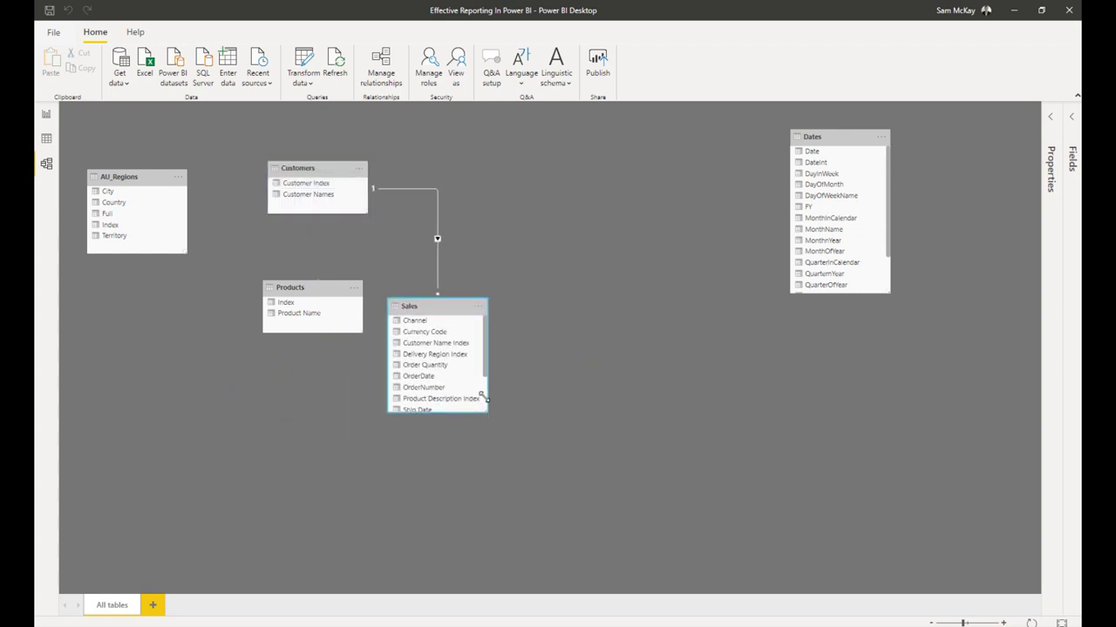
pyautogui.moveTo(316, 301); pyautogui.dragTo(523, 149)
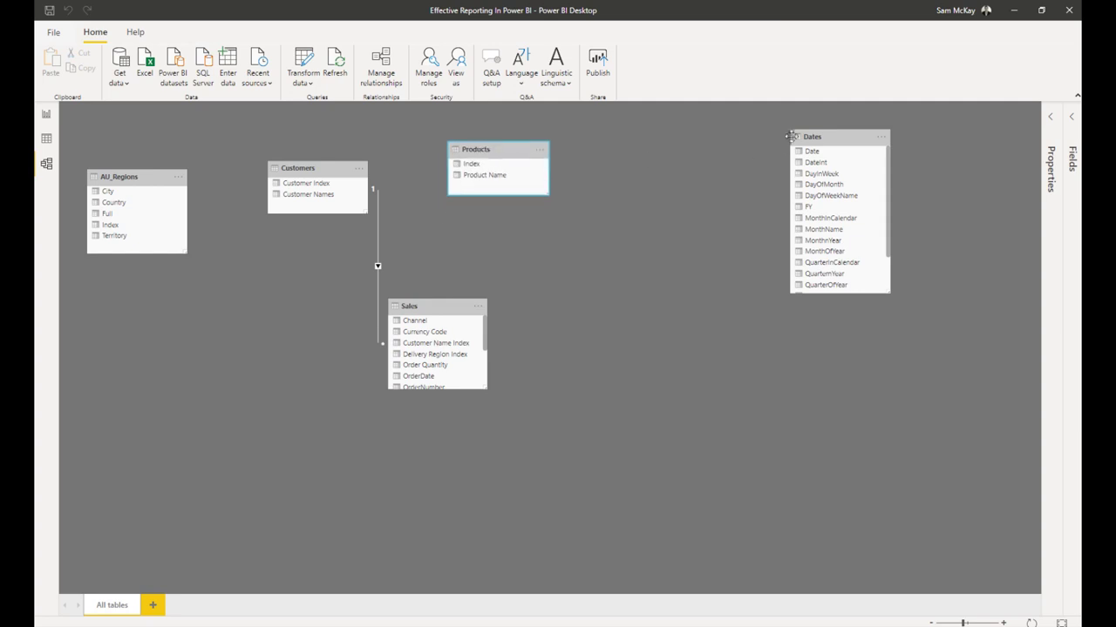
pyautogui.moveTo(837, 137); pyautogui.dragTo(642, 183)
pyautogui.moveTo(449, 305); pyautogui.dragTo(410, 333)
pyautogui.moveTo(315, 168); pyautogui.dragTo(302, 188)
pyautogui.moveTo(142, 183); pyautogui.dragTo(175, 195)
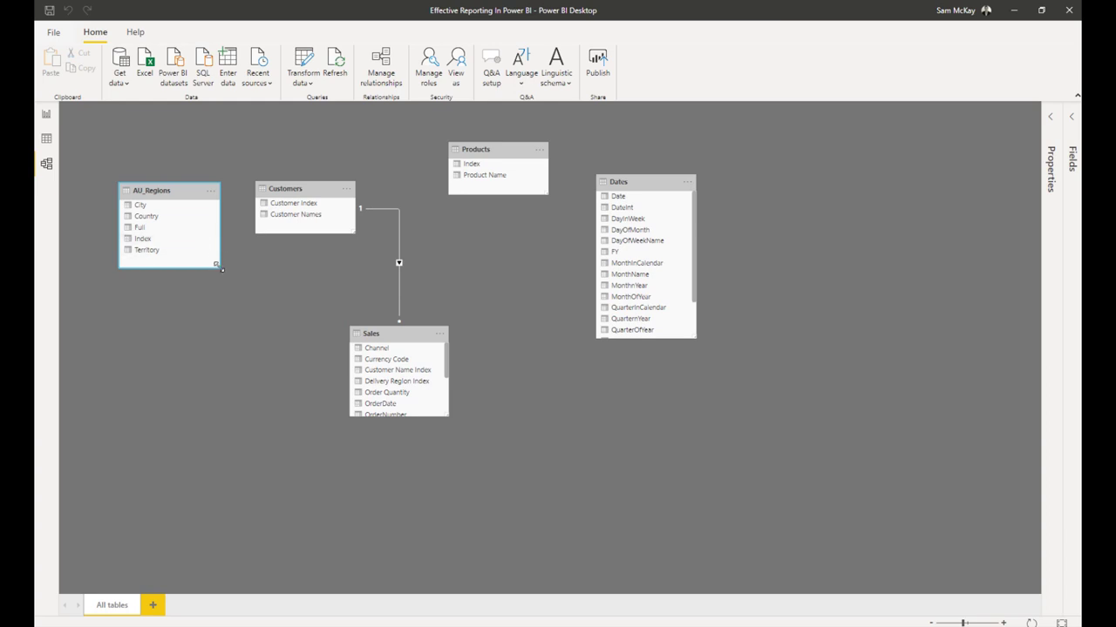
# Resize and align Customers, Products and Dates, and enlarge Sales beneath them.
pyautogui.moveTo(218, 268); pyautogui.dragTo(234, 245)
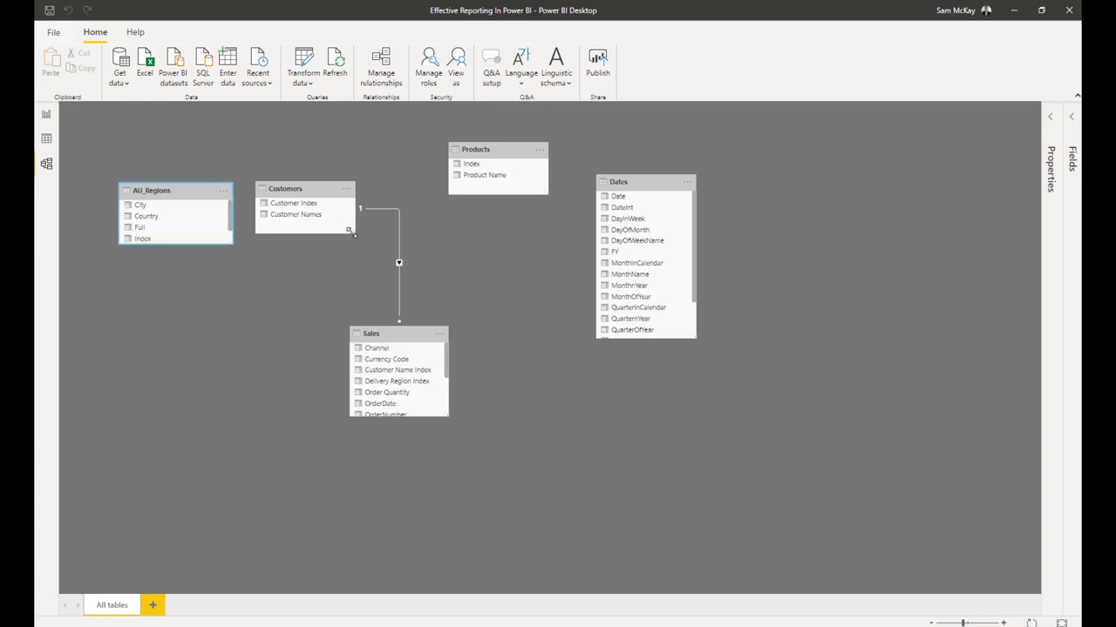
pyautogui.moveTo(351, 232); pyautogui.dragTo(357, 245)
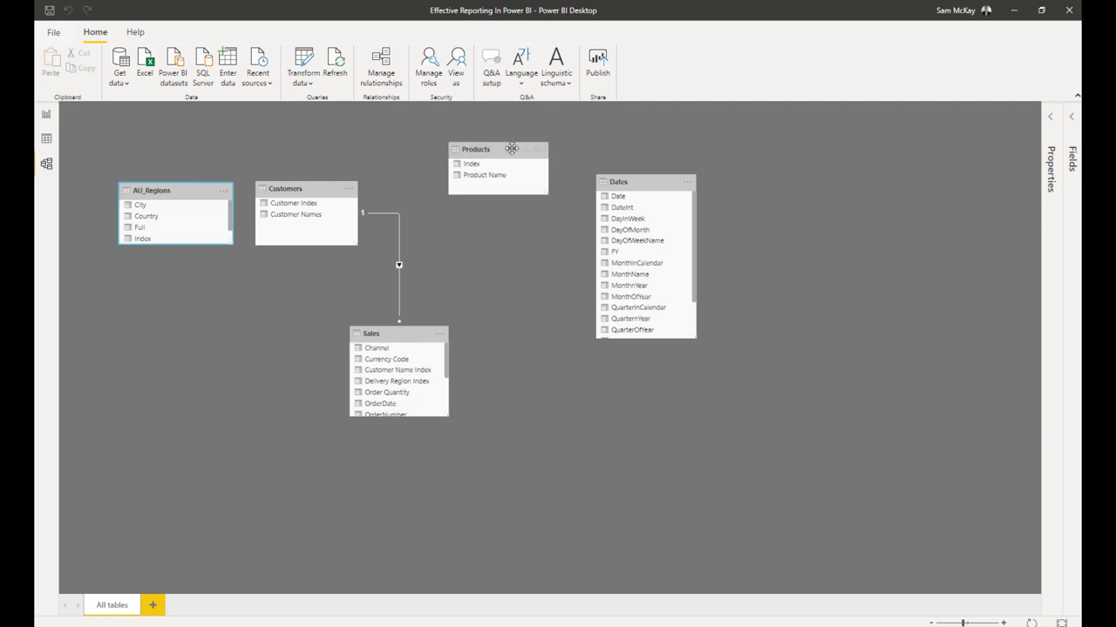
pyautogui.moveTo(512, 148); pyautogui.dragTo(448, 189)
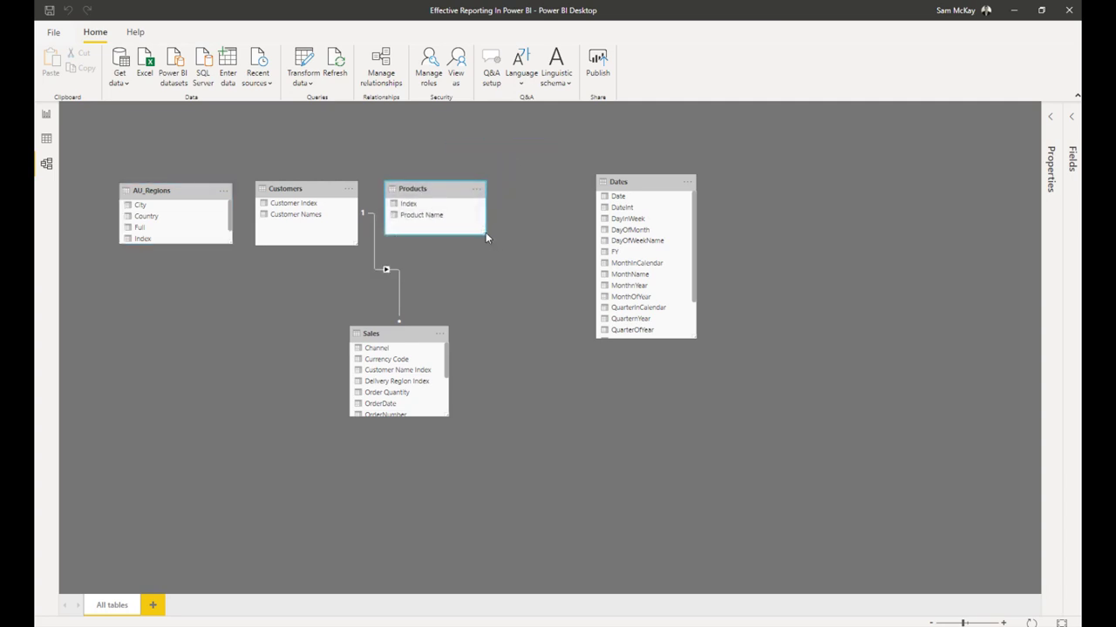
pyautogui.moveTo(485, 236); pyautogui.dragTo(493, 248)
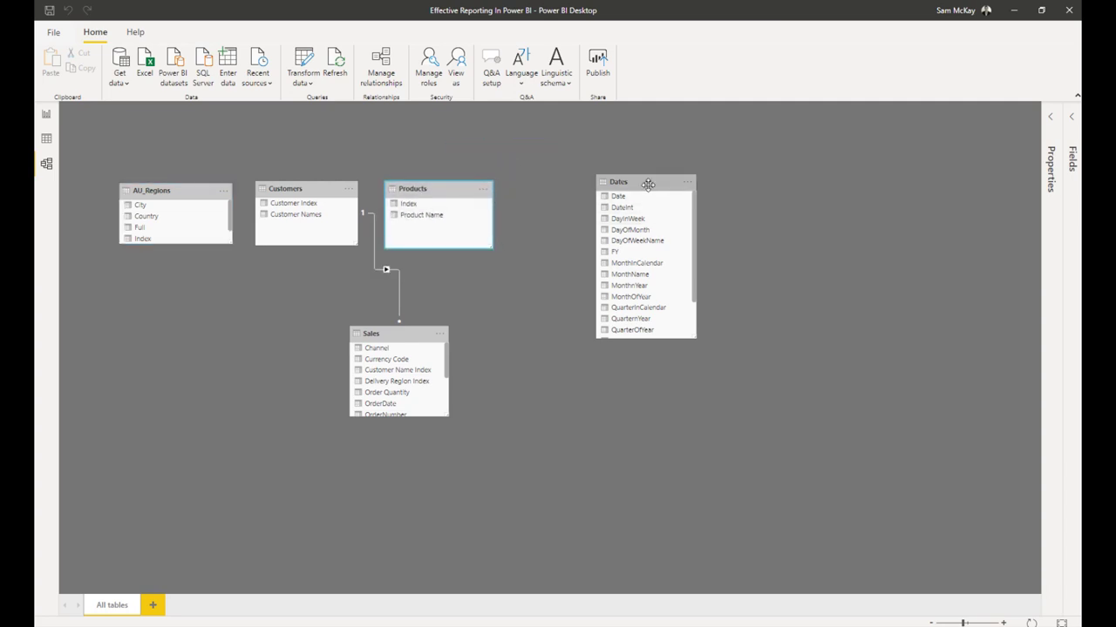
pyautogui.moveTo(648, 184); pyautogui.dragTo(570, 192)
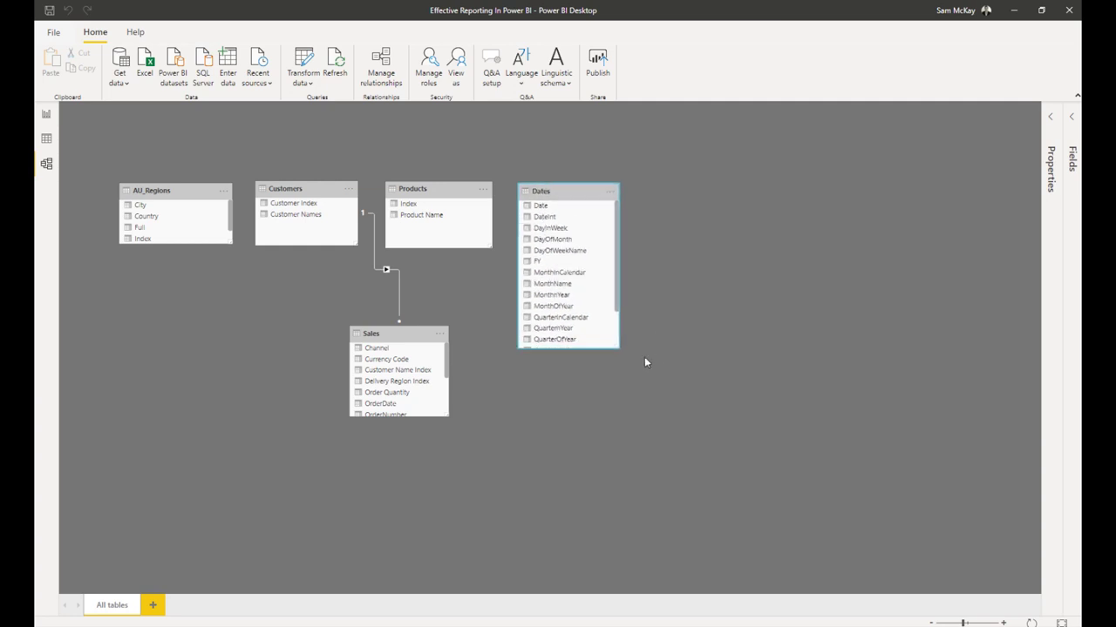
pyautogui.moveTo(618, 349); pyautogui.dragTo(627, 249)
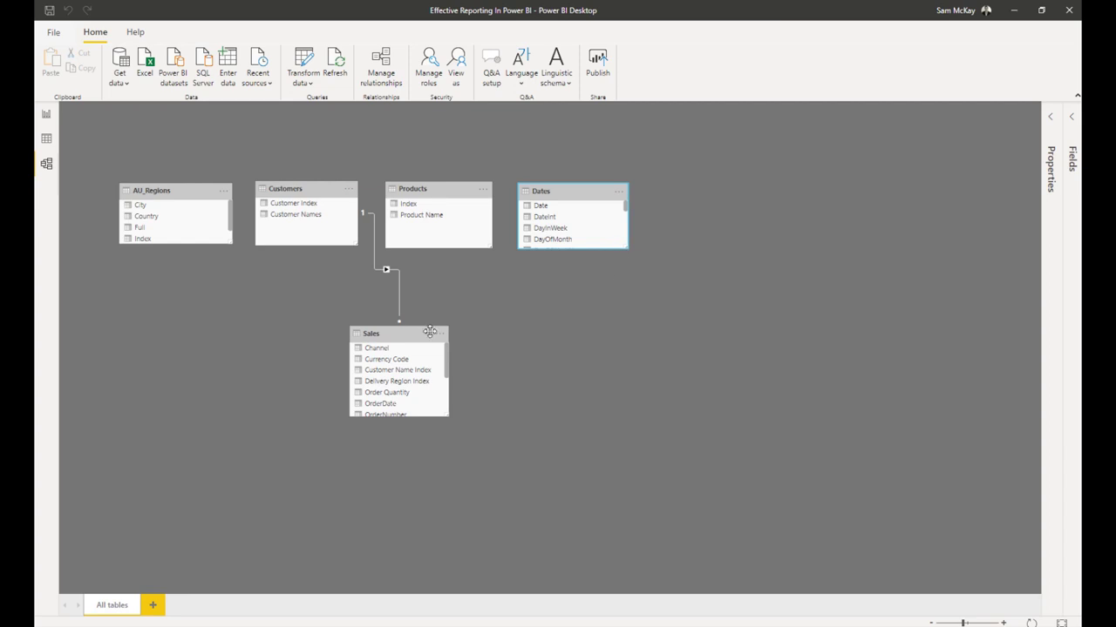
pyautogui.click(400, 325)
pyautogui.moveTo(400, 323); pyautogui.dragTo(381, 302)
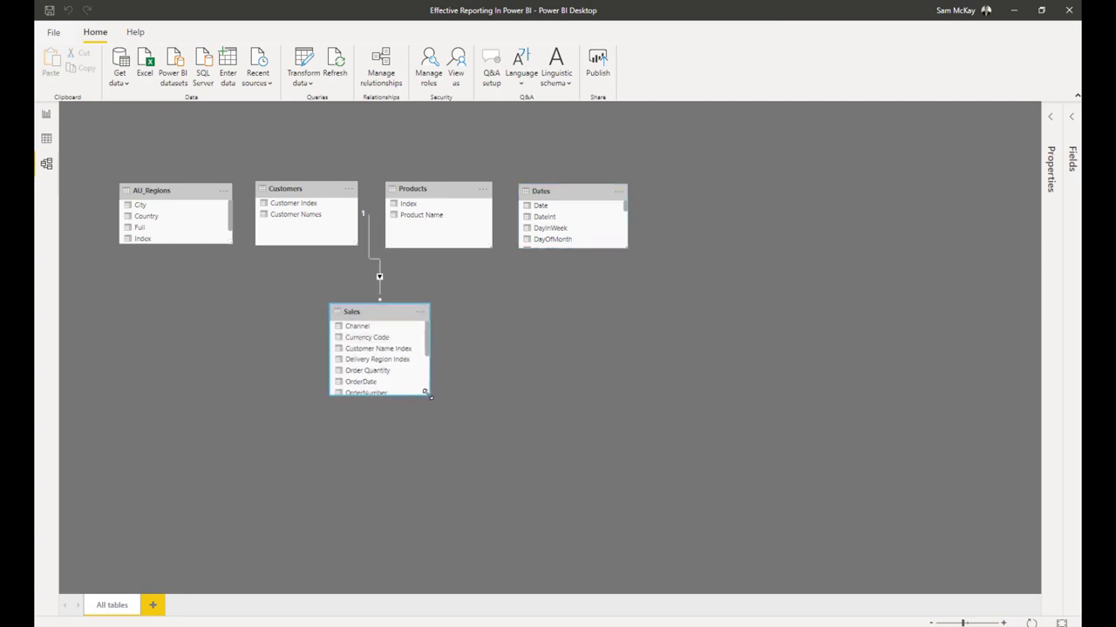
pyautogui.moveTo(428, 396); pyautogui.dragTo(440, 445)
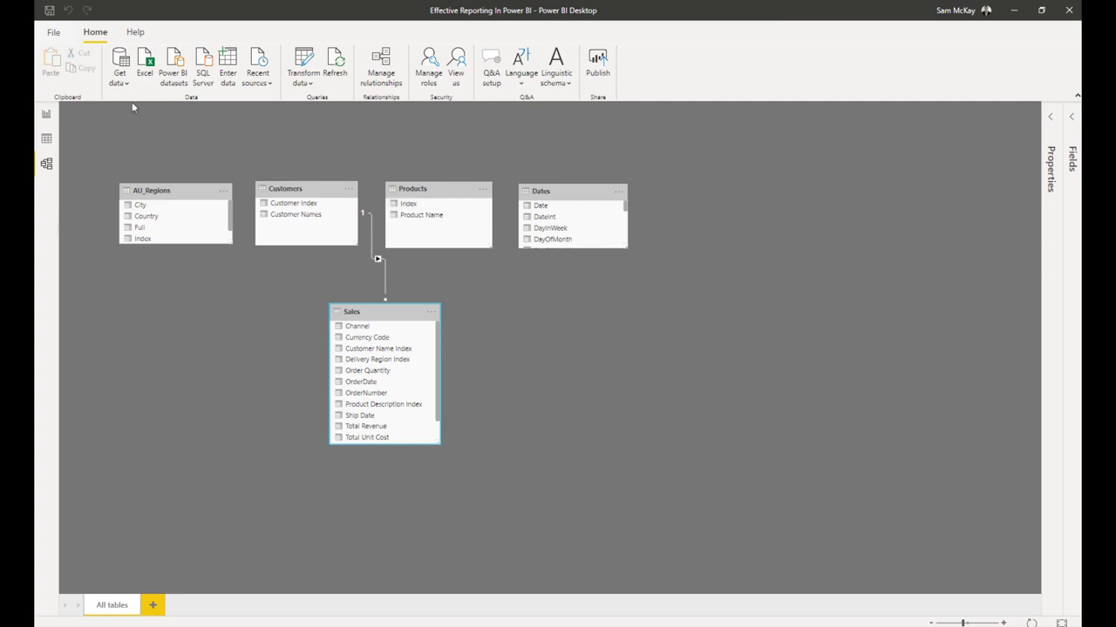
# Inspect the Dates and Sales tables in Data view, then return to the Model diagram.
pyautogui.click(46, 139)
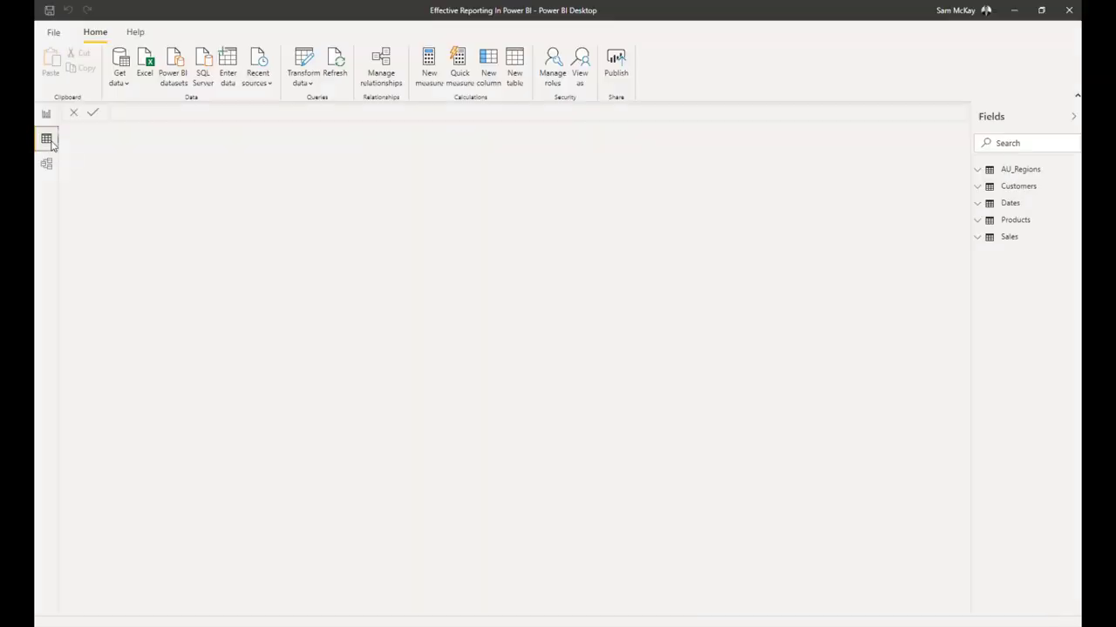
pyautogui.click(1010, 206)
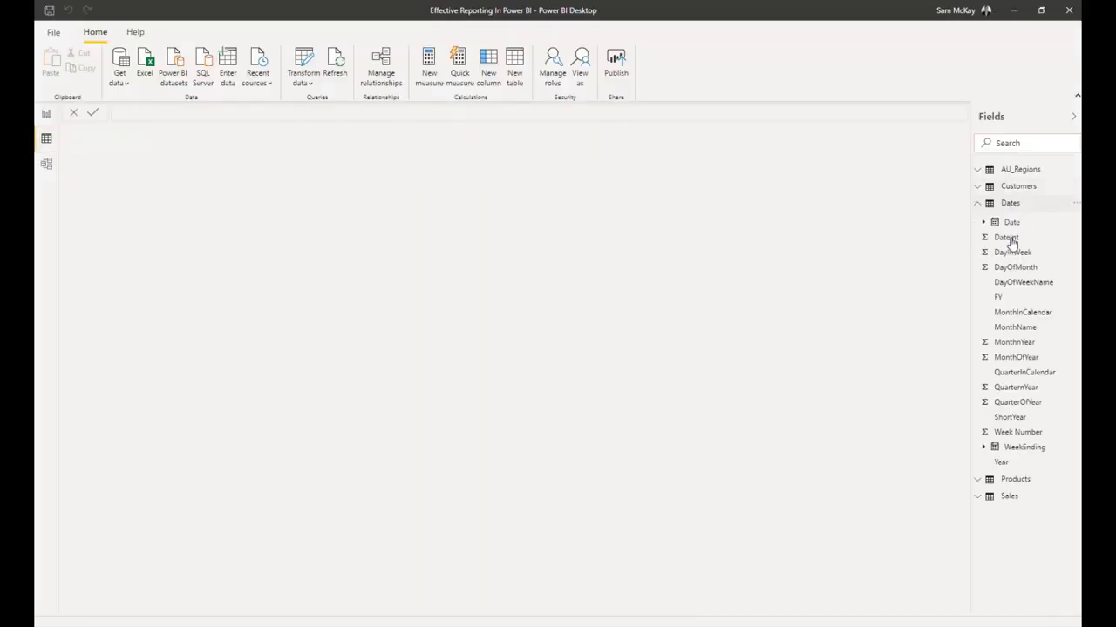
pyautogui.click(977, 204)
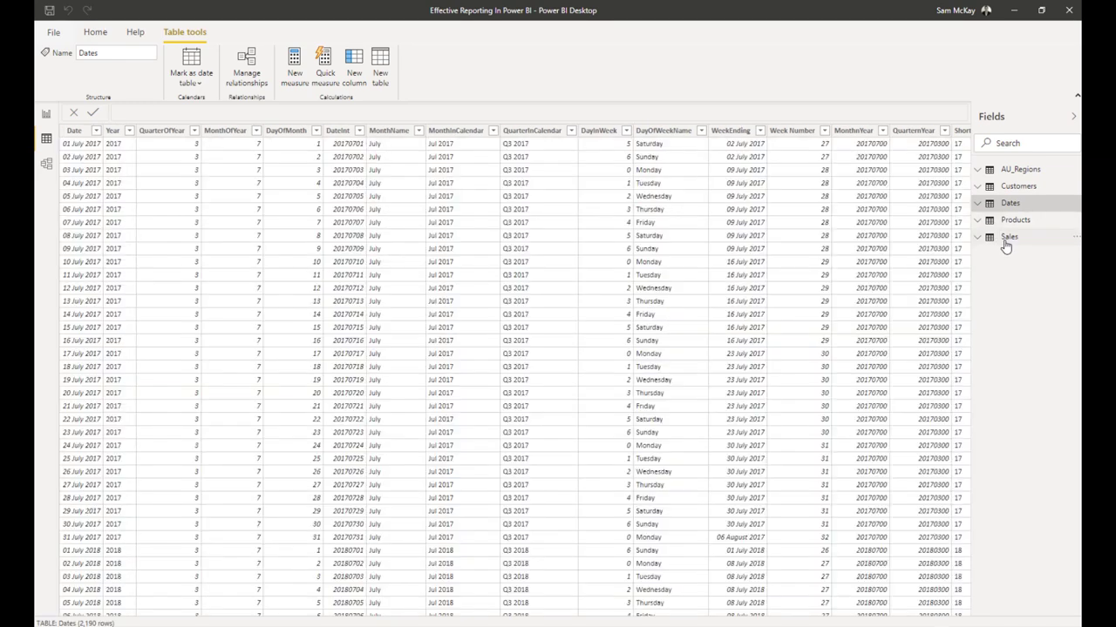
pyautogui.click(1008, 238)
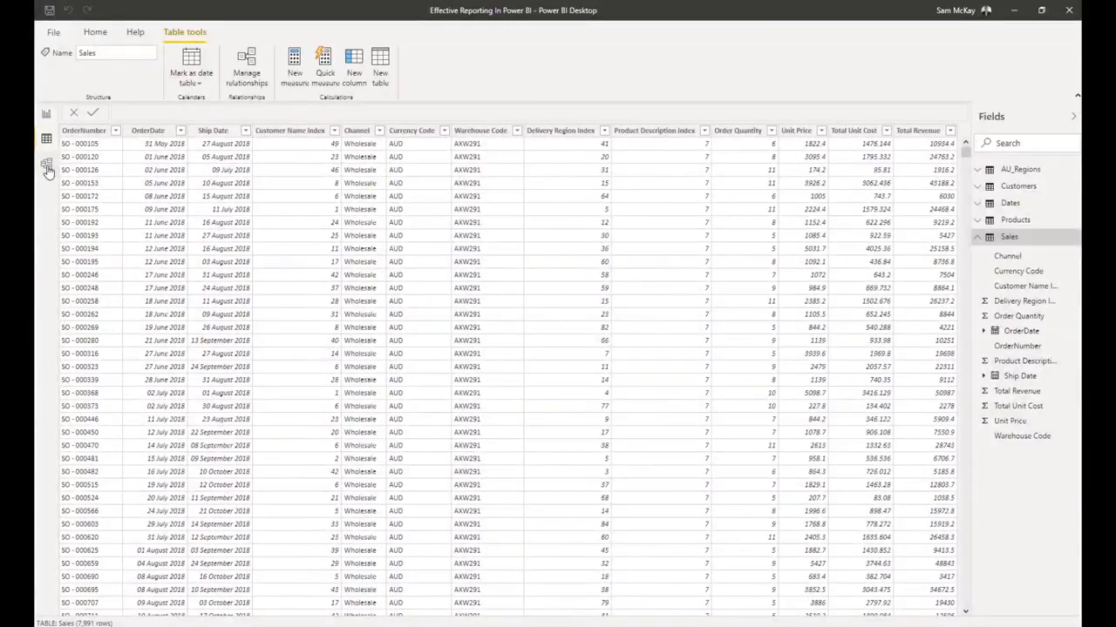
pyautogui.click(59, 147)
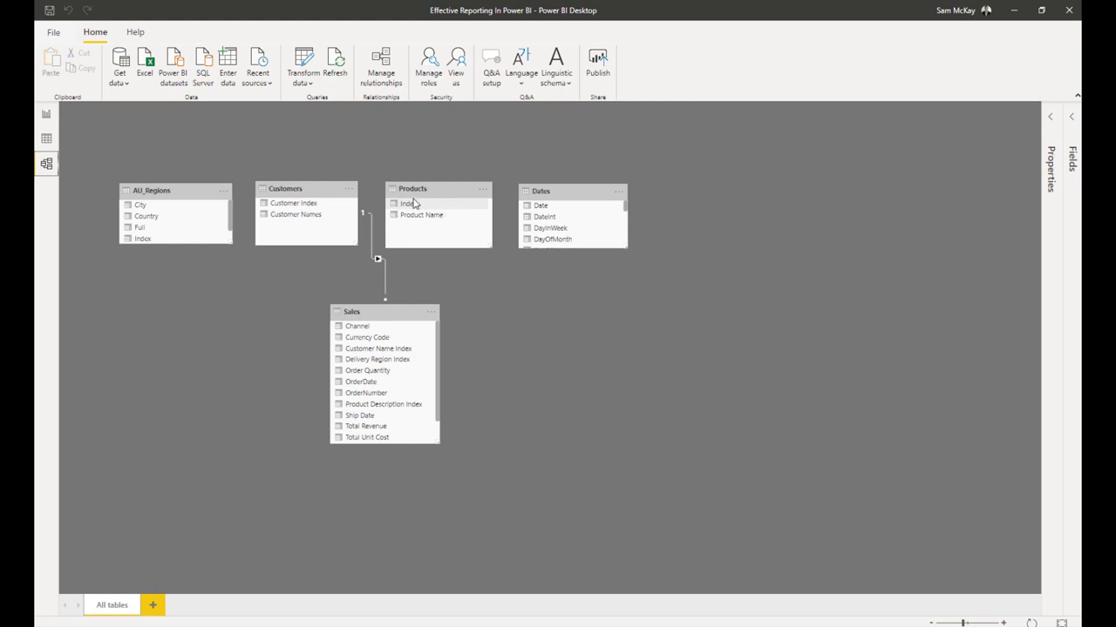
# Relate Products Index, Dates Date and AU_Regions Index to Sales' Product Description Index, OrderDate and Delivery Region Index.
pyautogui.moveTo(413, 207); pyautogui.dragTo(389, 411)
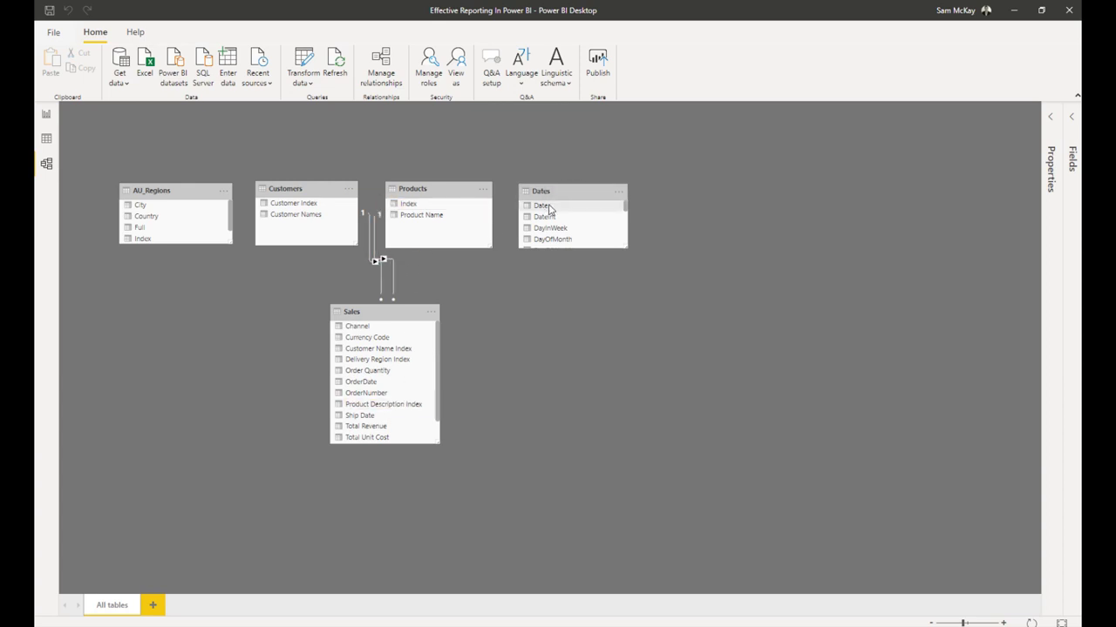
pyautogui.moveTo(549, 206); pyautogui.dragTo(372, 385)
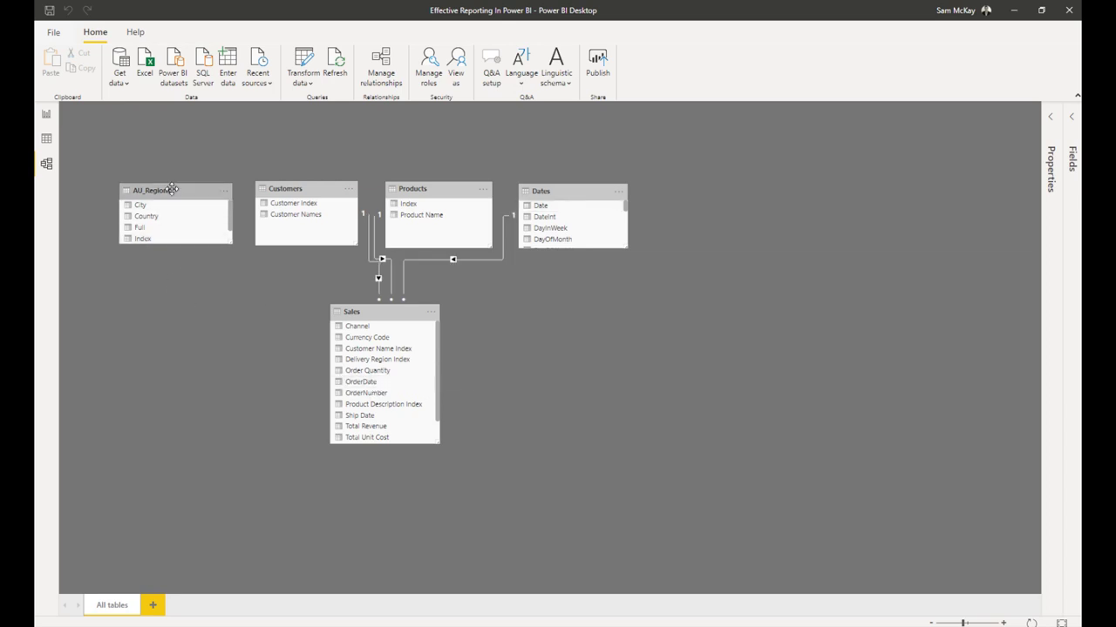
pyautogui.click(186, 214)
pyautogui.scroll(-1, 192, 216)
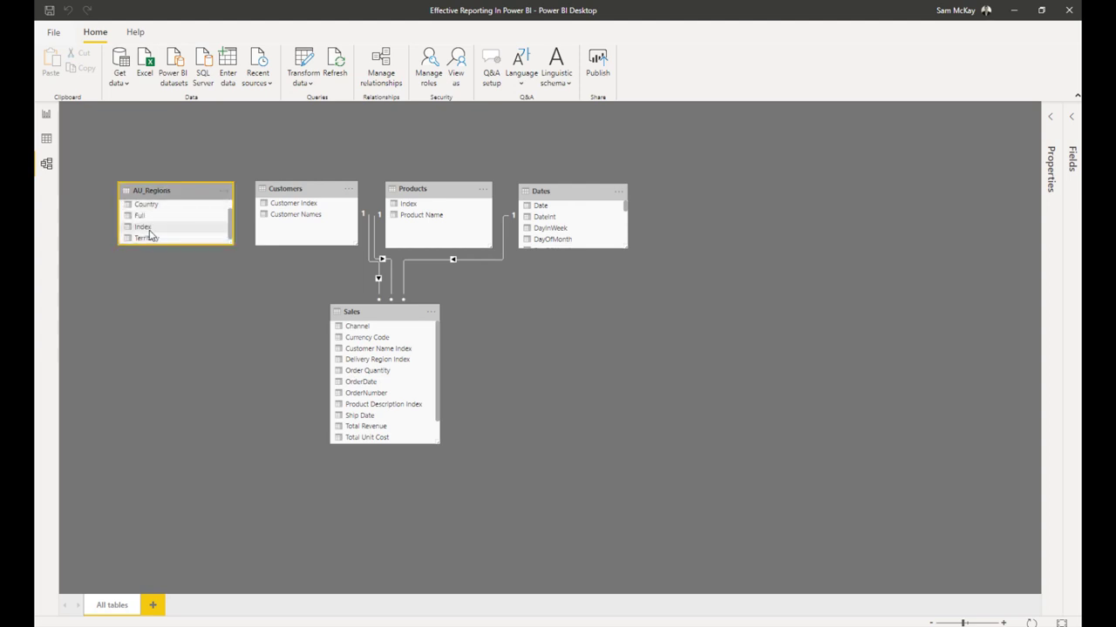
pyautogui.moveTo(148, 232); pyautogui.dragTo(360, 369)
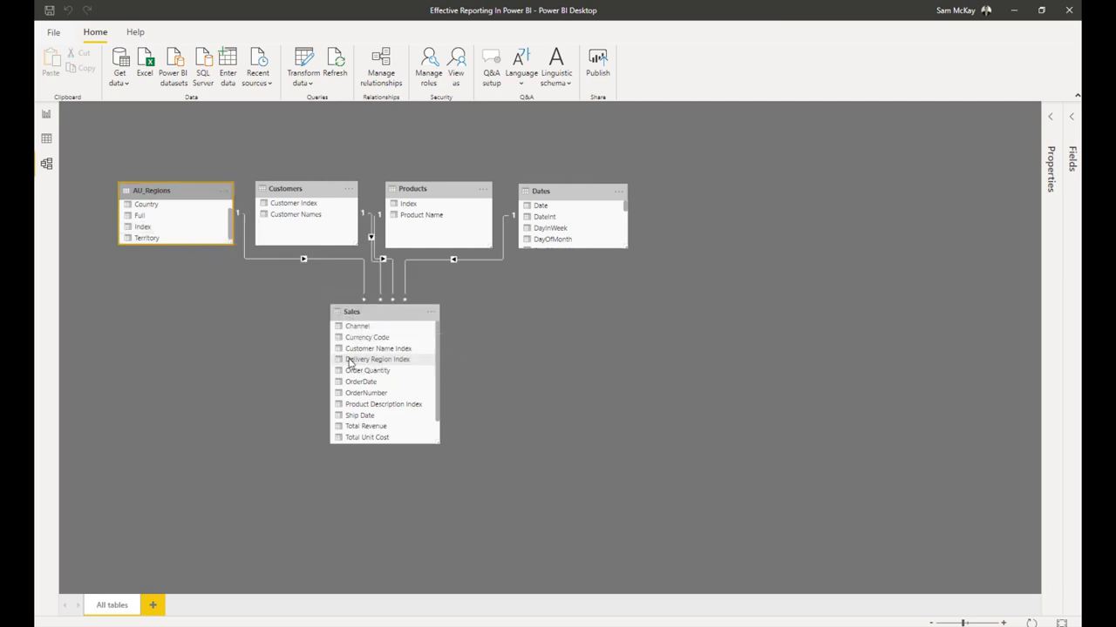
pyautogui.moveTo(382, 310); pyautogui.dragTo(376, 317)
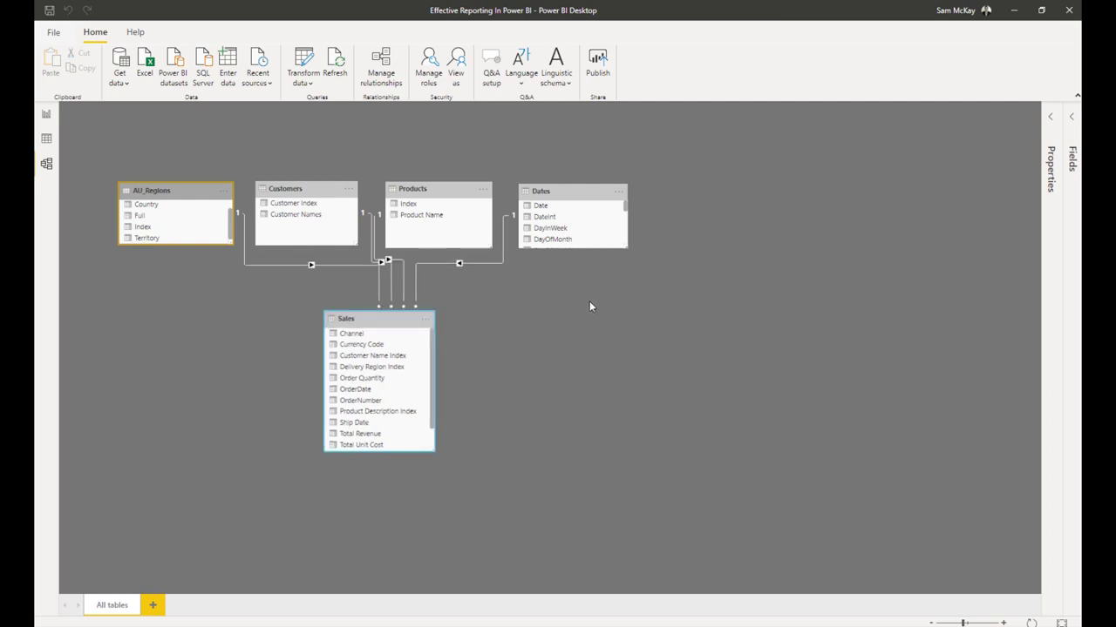
pyautogui.click(572, 357)
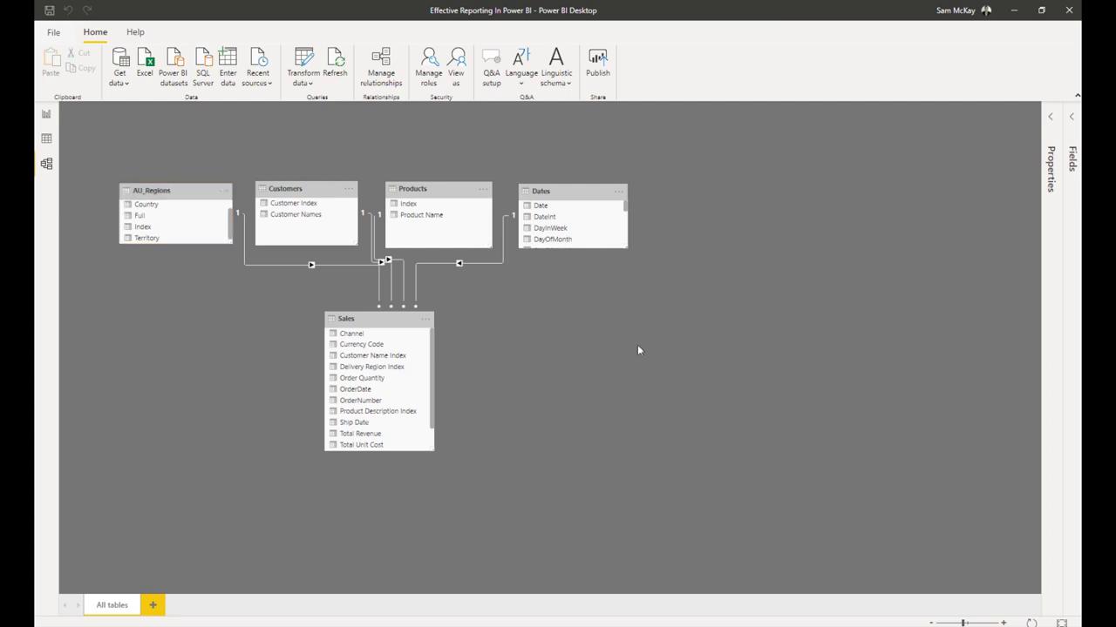
# Zoom the model diagram out and back in, then settle on the blank report page.
pyautogui.click(931, 623)
pyautogui.click(931, 623)
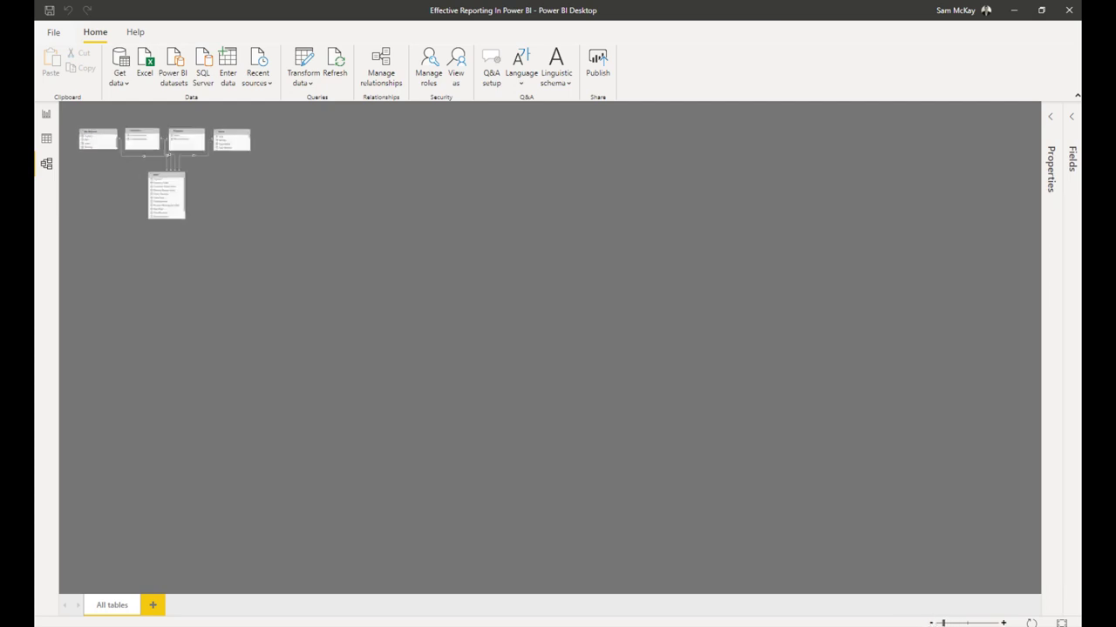
pyautogui.click(1003, 623)
pyautogui.click(1003, 624)
pyautogui.click(1003, 623)
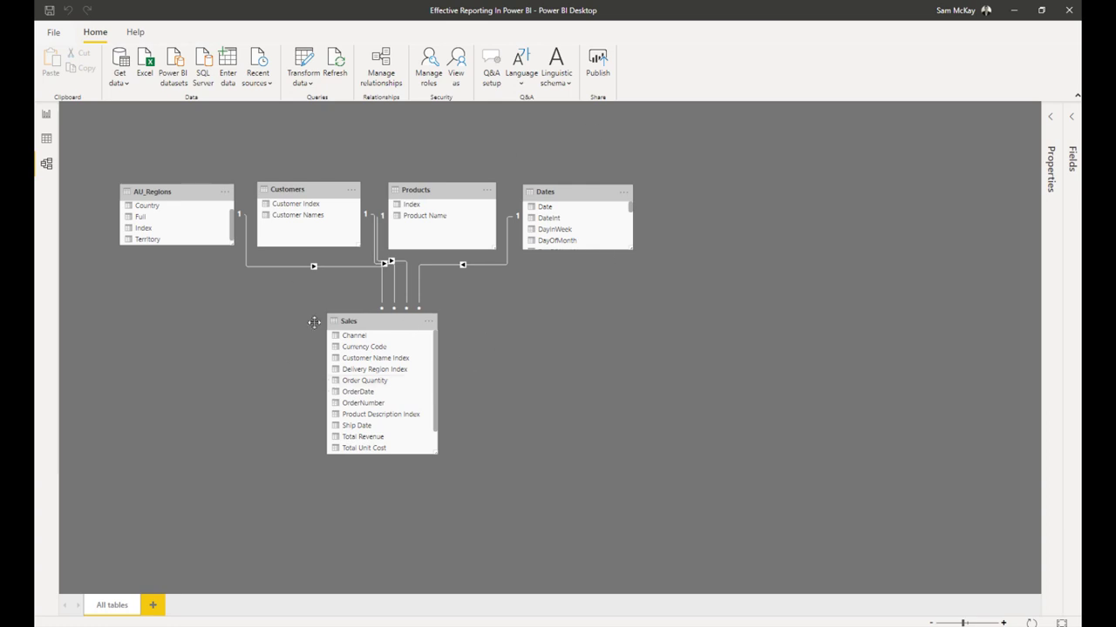
pyautogui.click(47, 118)
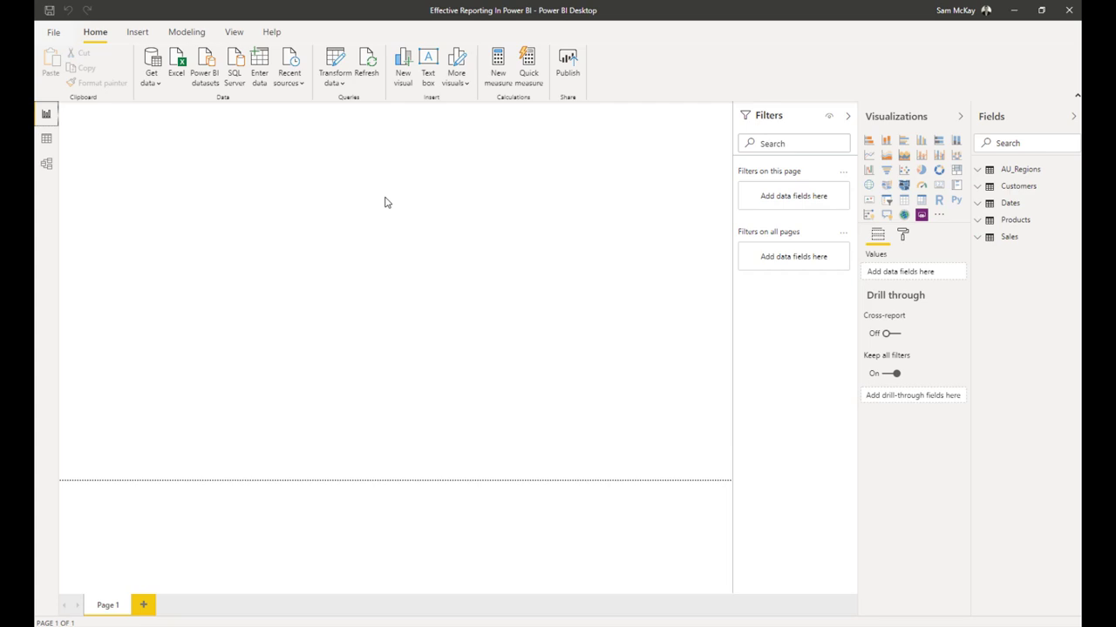
pyautogui.click(46, 163)
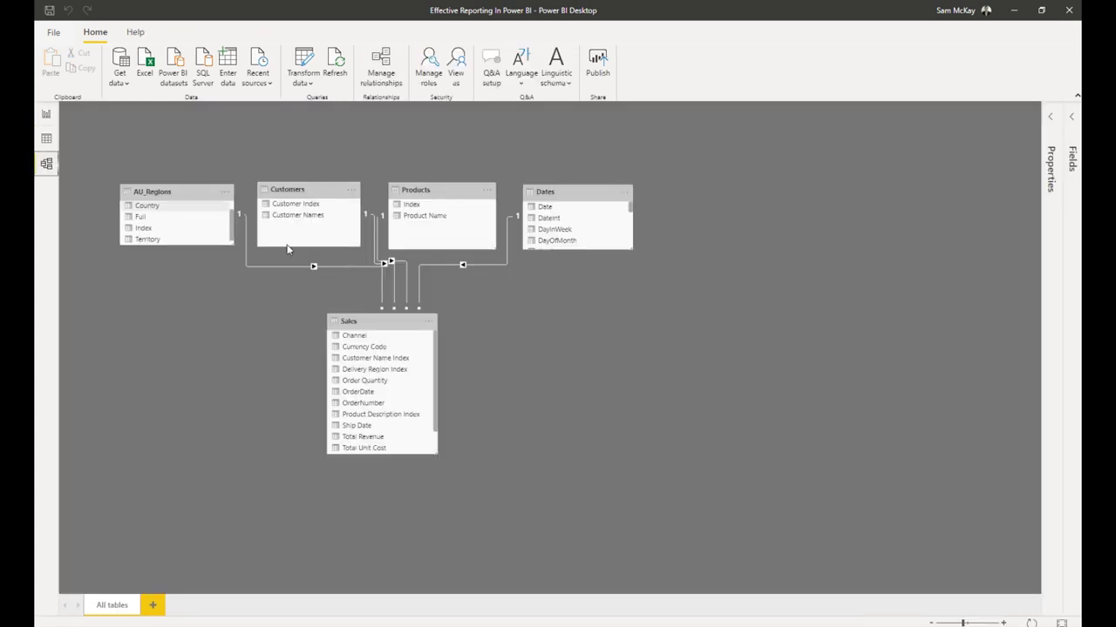
pyautogui.click(46, 113)
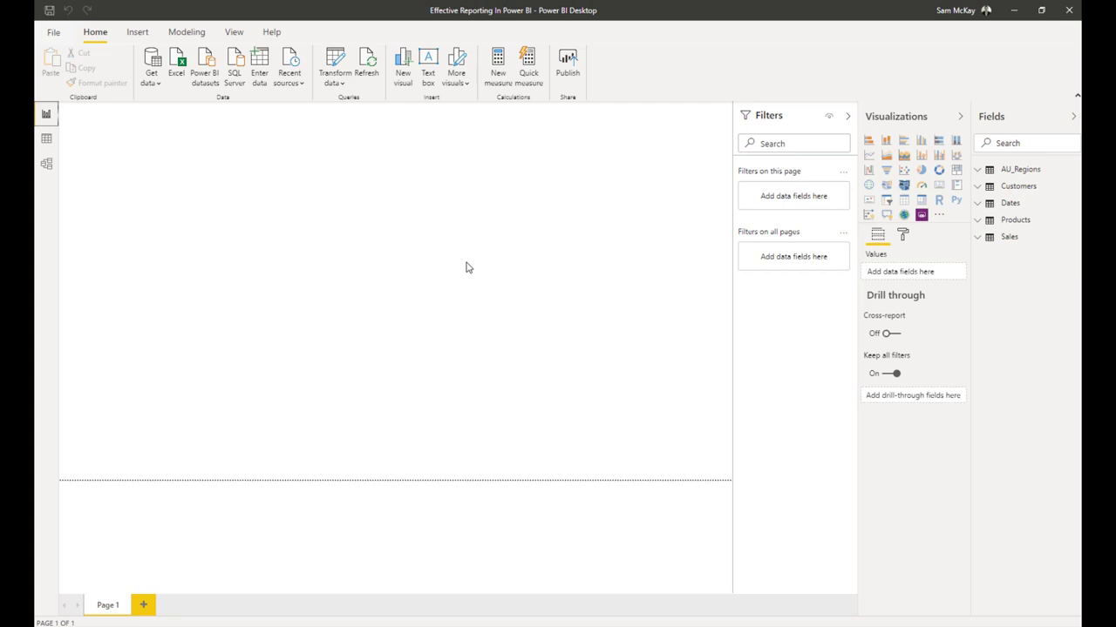
pyautogui.click(46, 139)
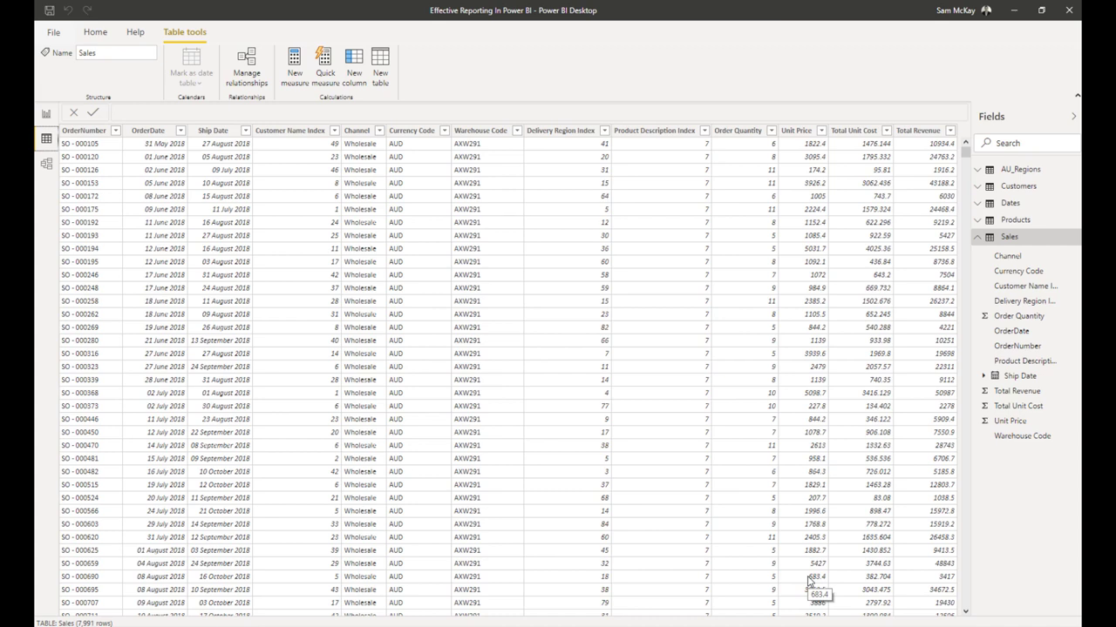
pyautogui.click(44, 117)
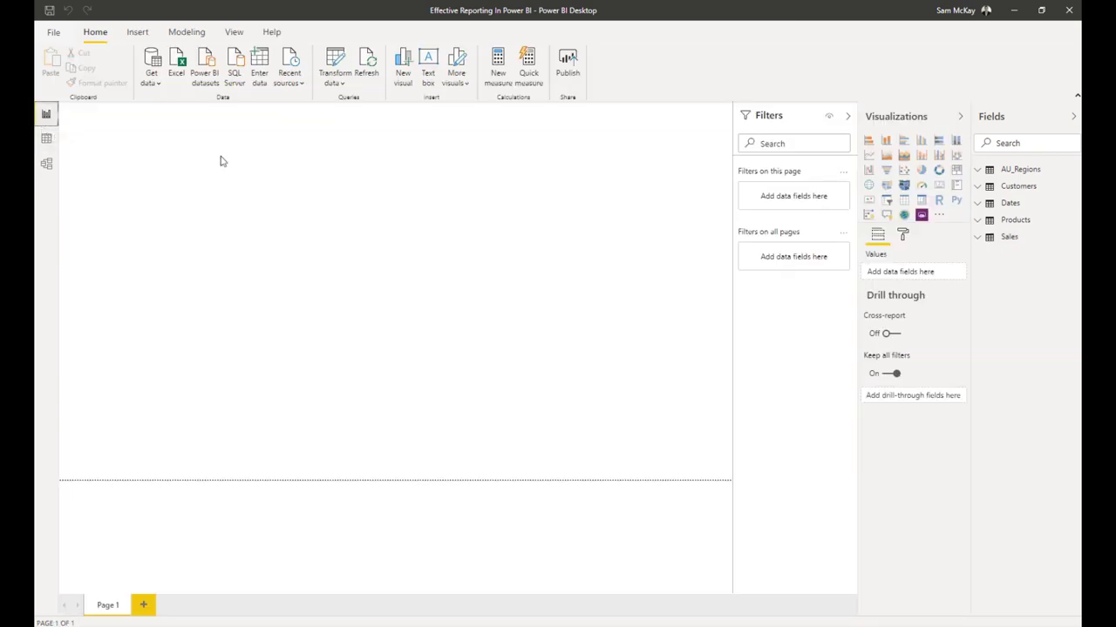
pyautogui.click(46, 139)
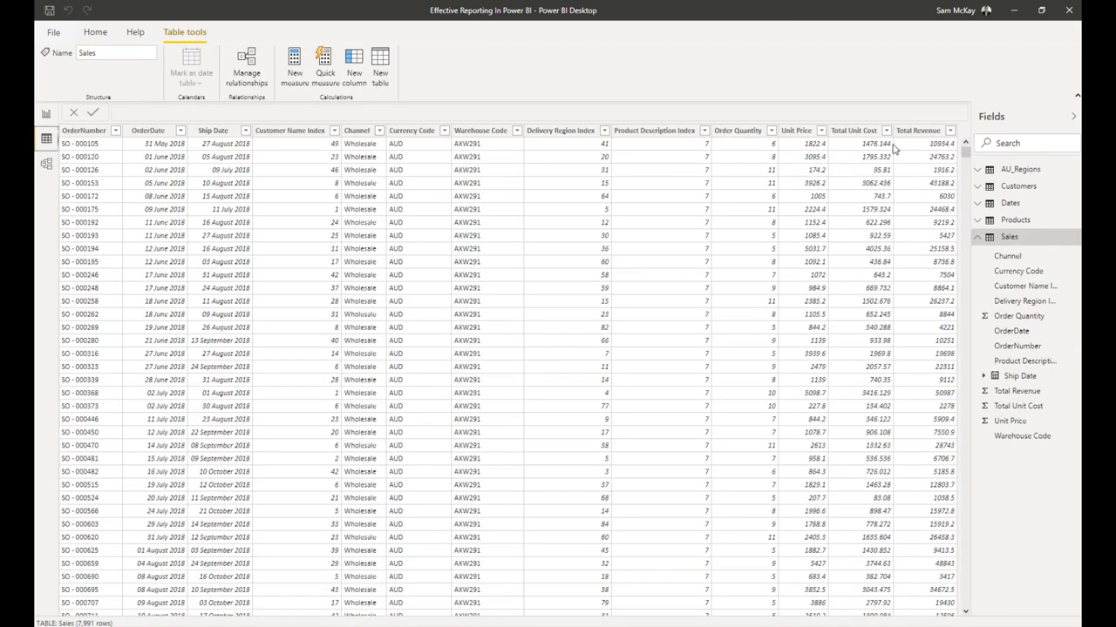
pyautogui.click(917, 133)
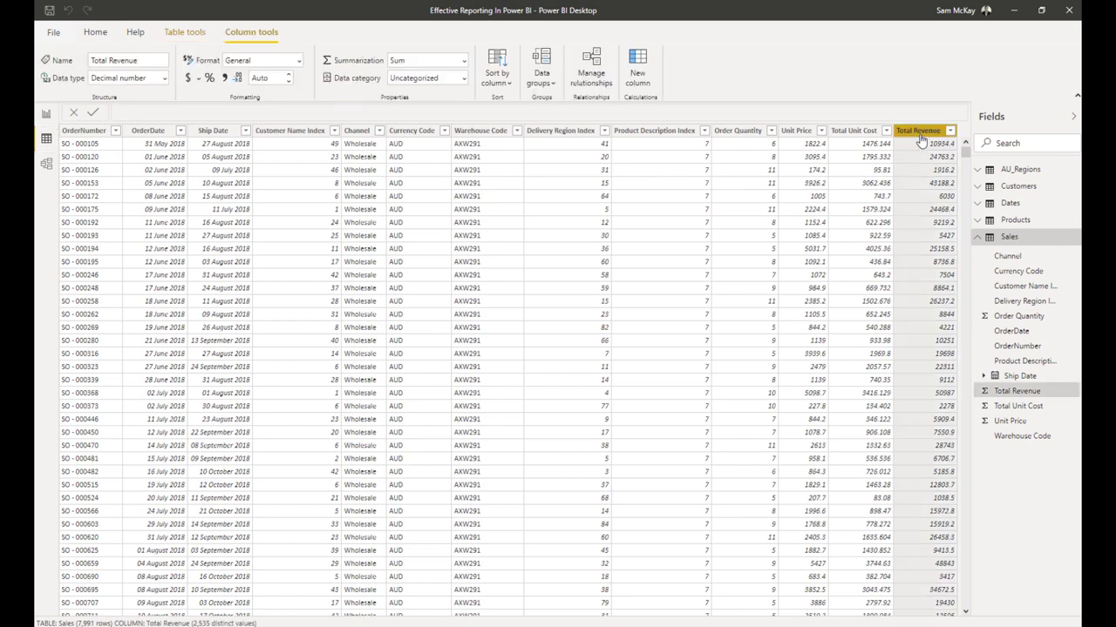
pyautogui.click(750, 133)
pyautogui.click(856, 132)
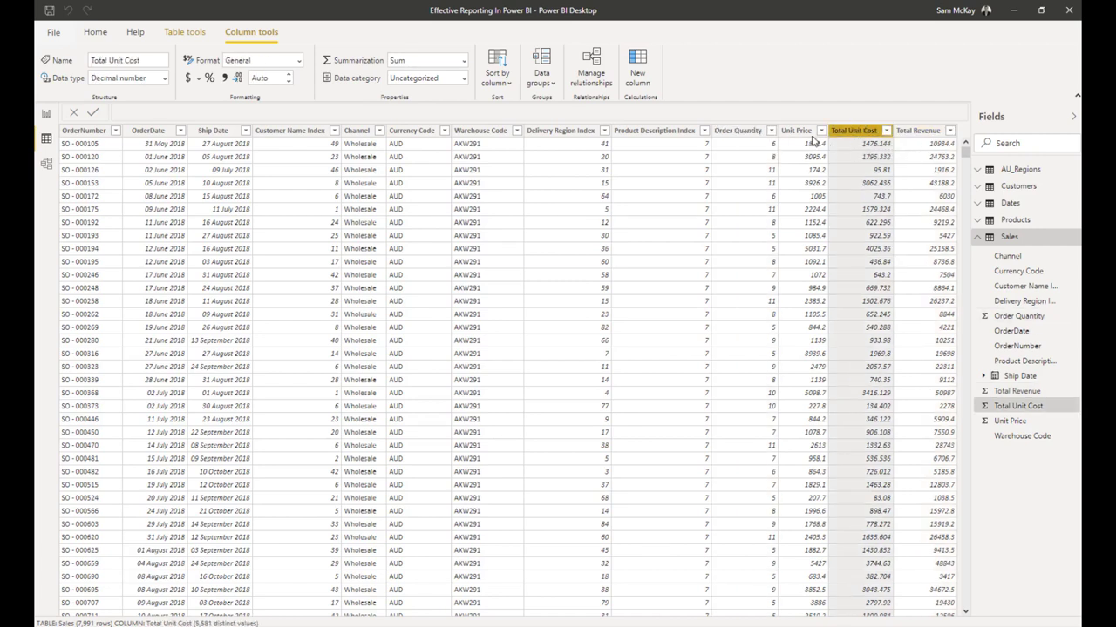
pyautogui.click(745, 136)
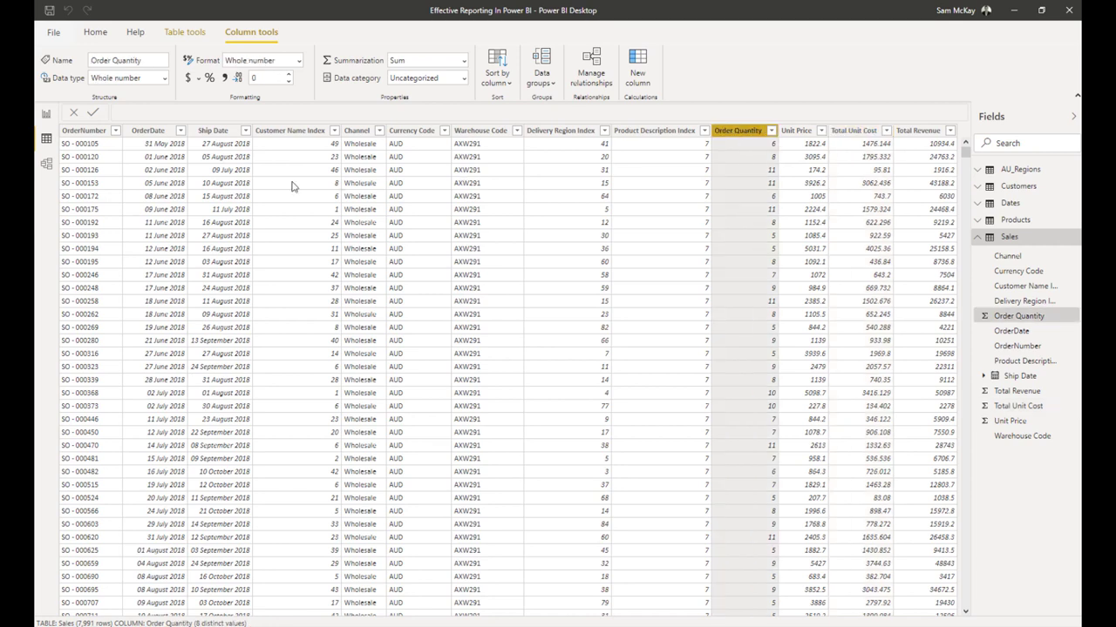
pyautogui.click(45, 116)
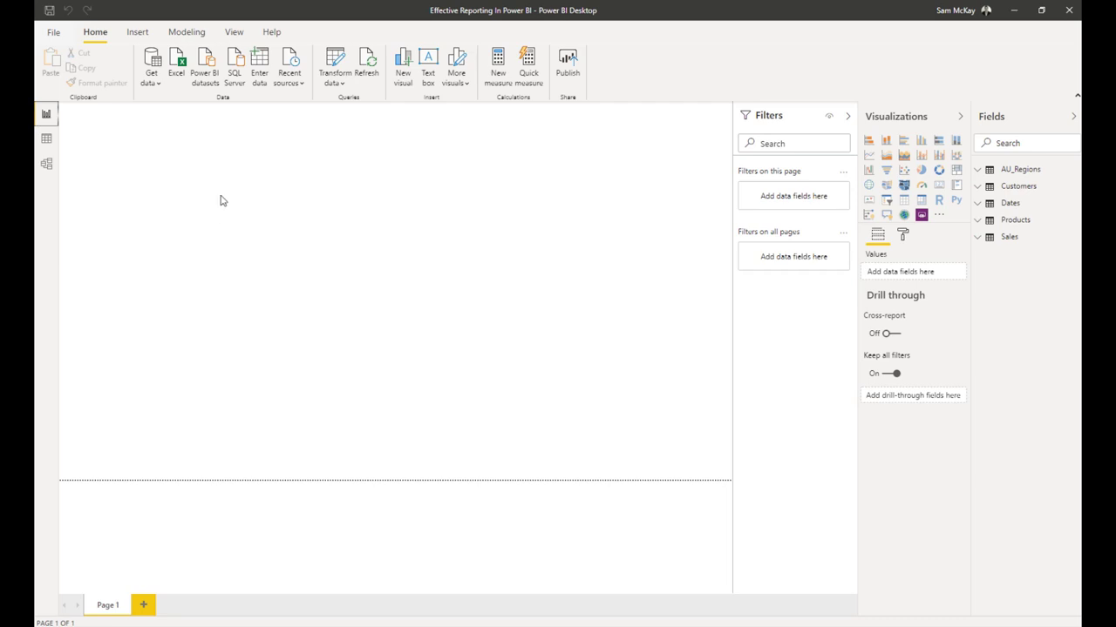
# Enter data to create an empty table named Key Measures and load it.
pyautogui.click(260, 73)
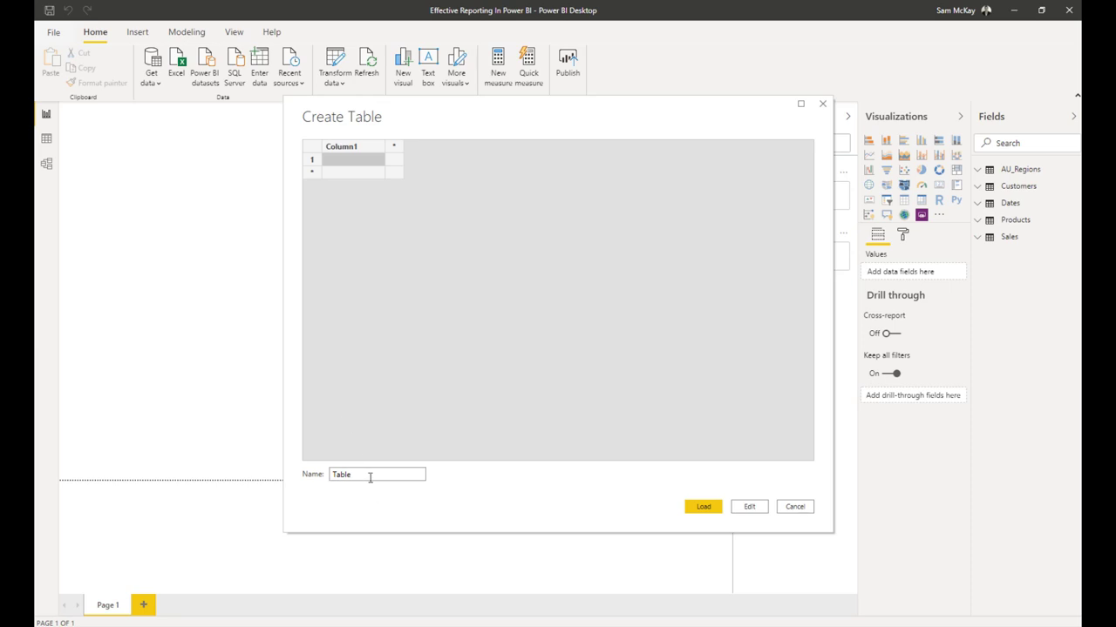
pyautogui.doubleClick(342, 475)
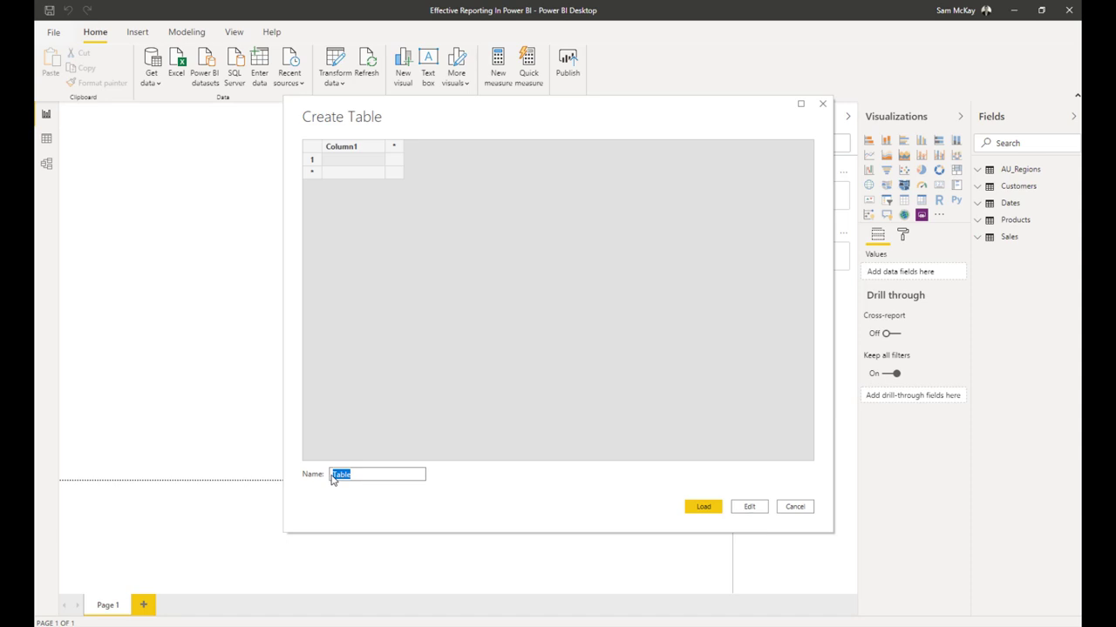
pyautogui.press('BackSpace')
pyautogui.press('Return')
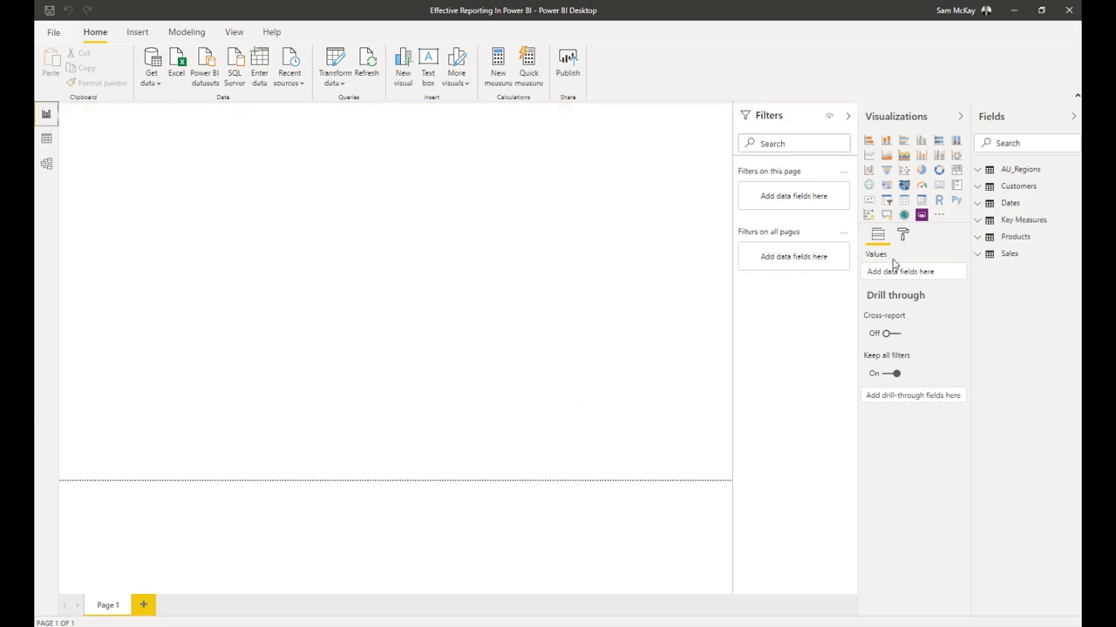
# Add a Total Sales measure to Key Measures defined as SUM( Sales[Total Revenue] ).
pyautogui.click(977, 224)
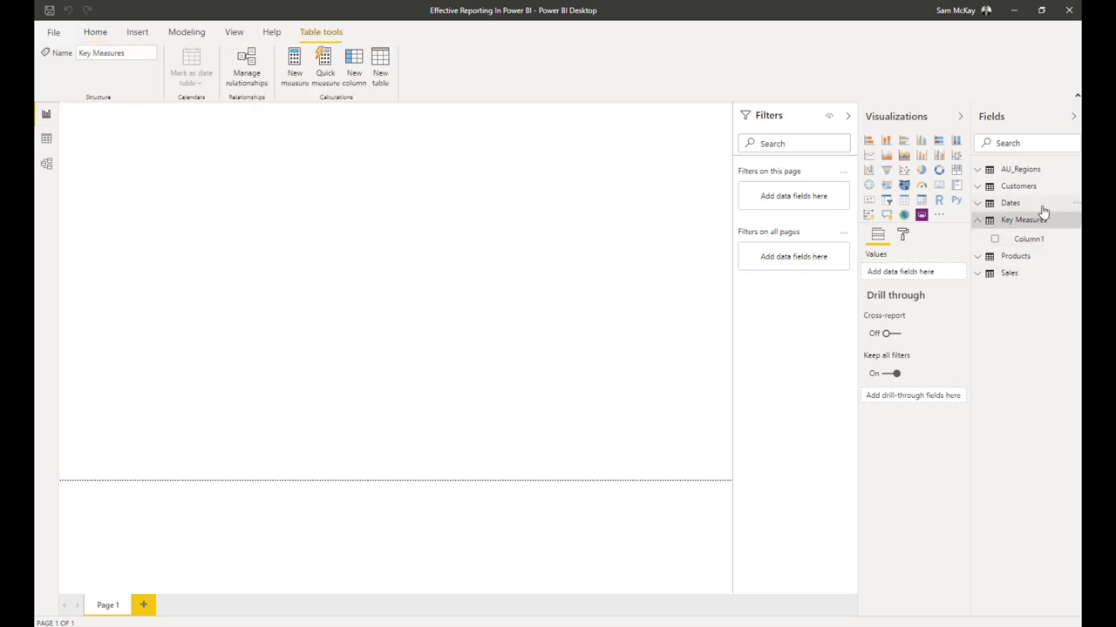
pyautogui.click(1020, 243)
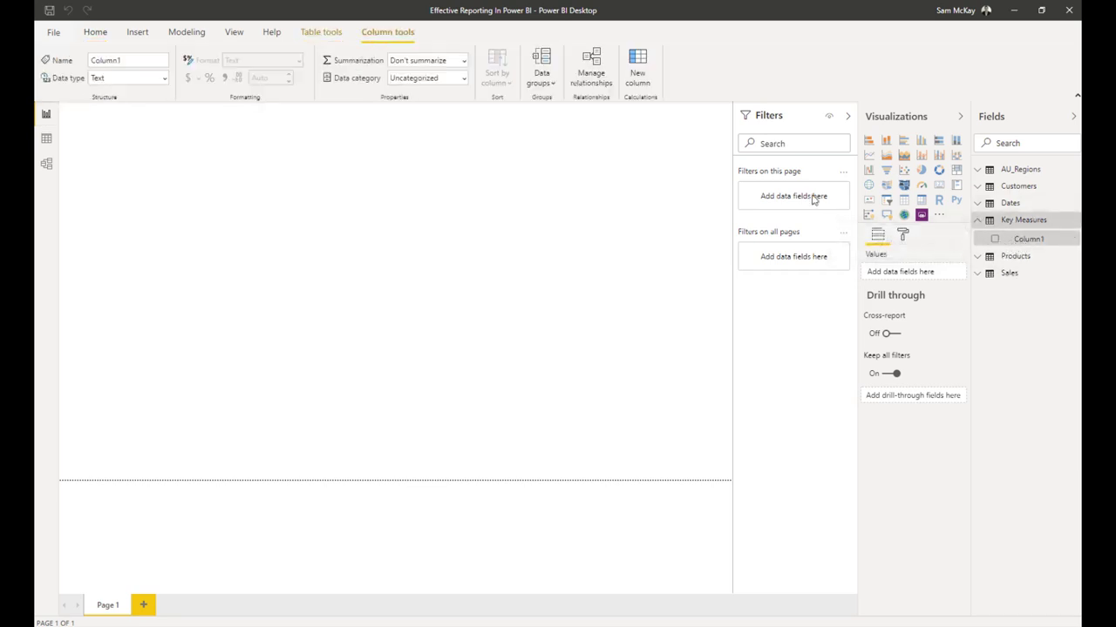
pyautogui.click(111, 37)
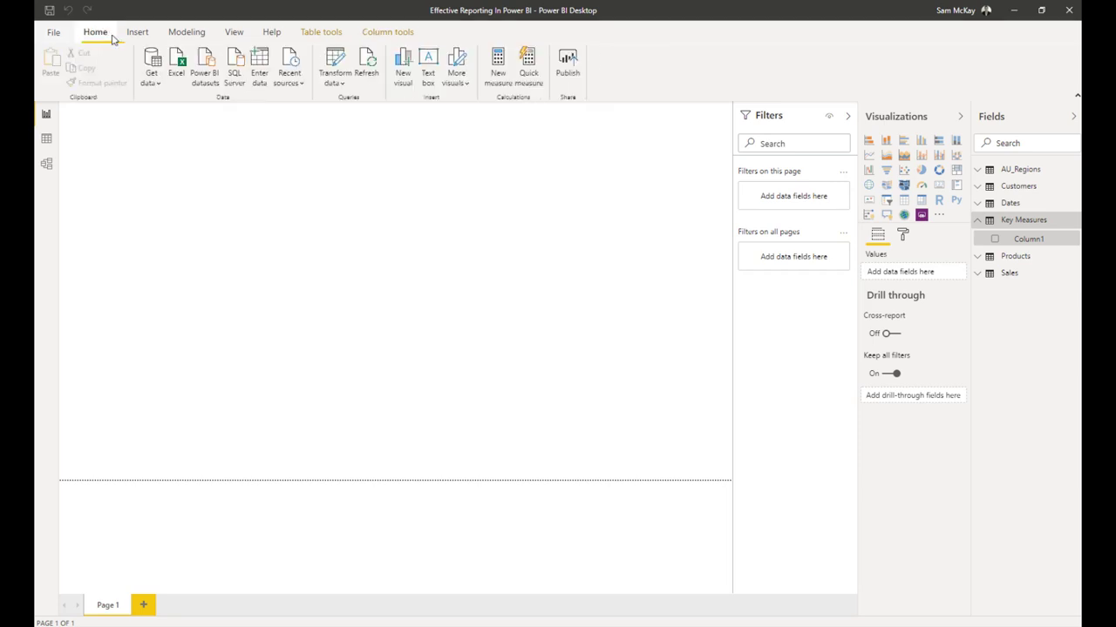
pyautogui.click(502, 71)
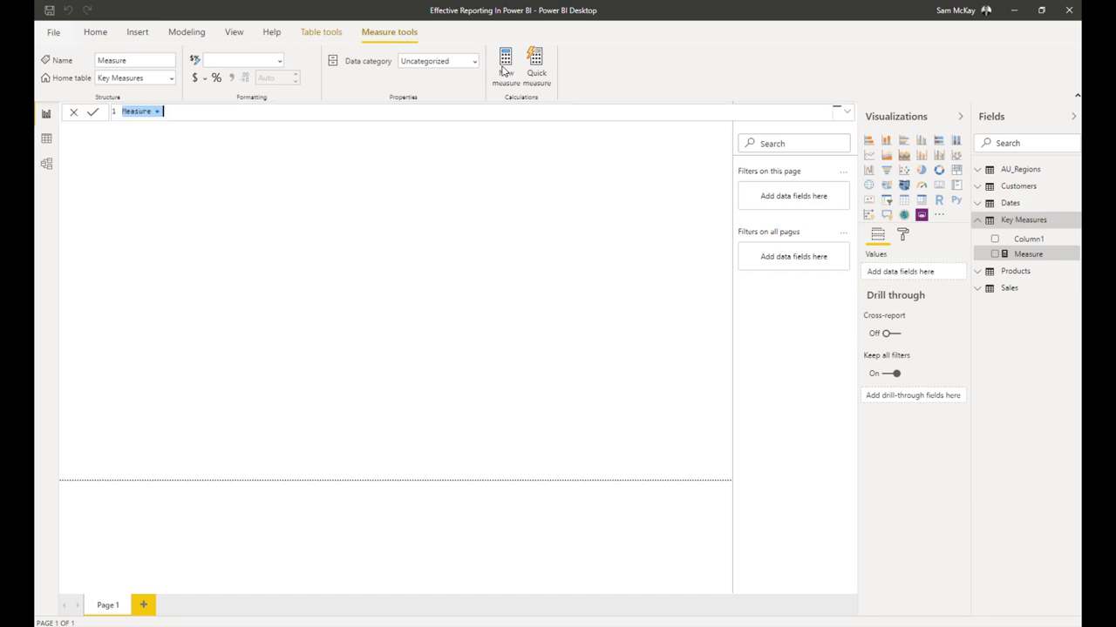
pyautogui.write('Total Sales =')
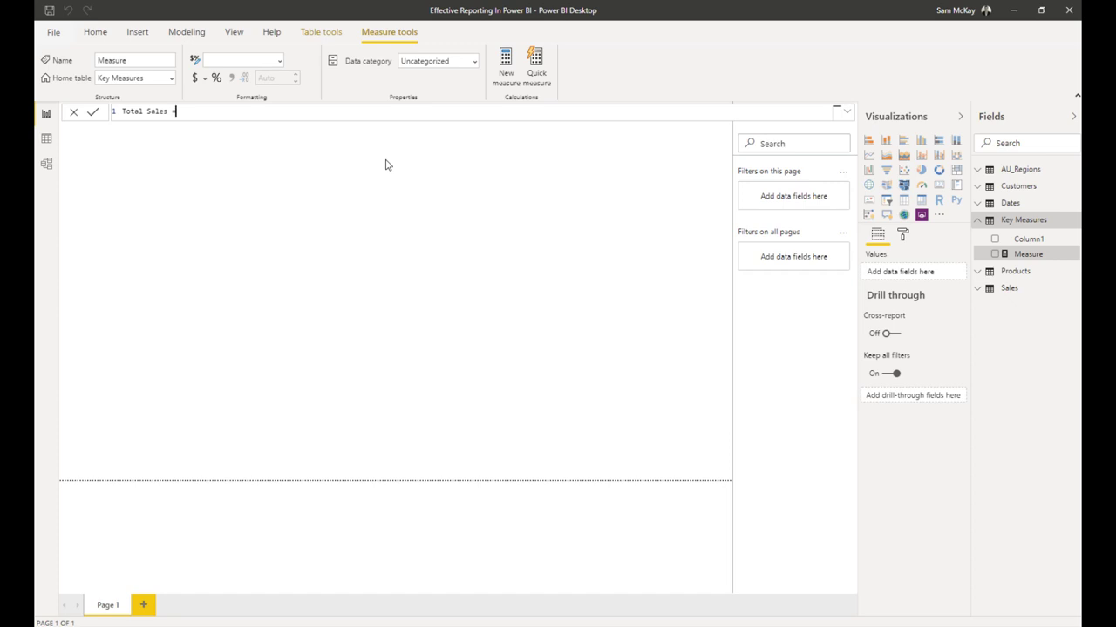
pyautogui.write(' SUM( Reve')
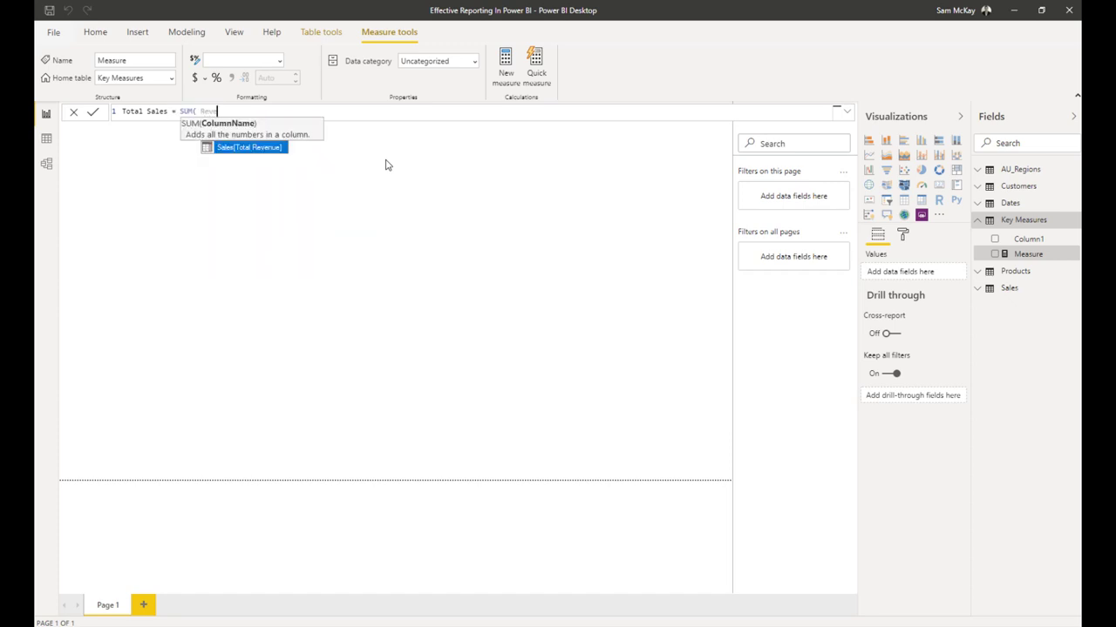
pyautogui.press('Tab')
pyautogui.write(')')
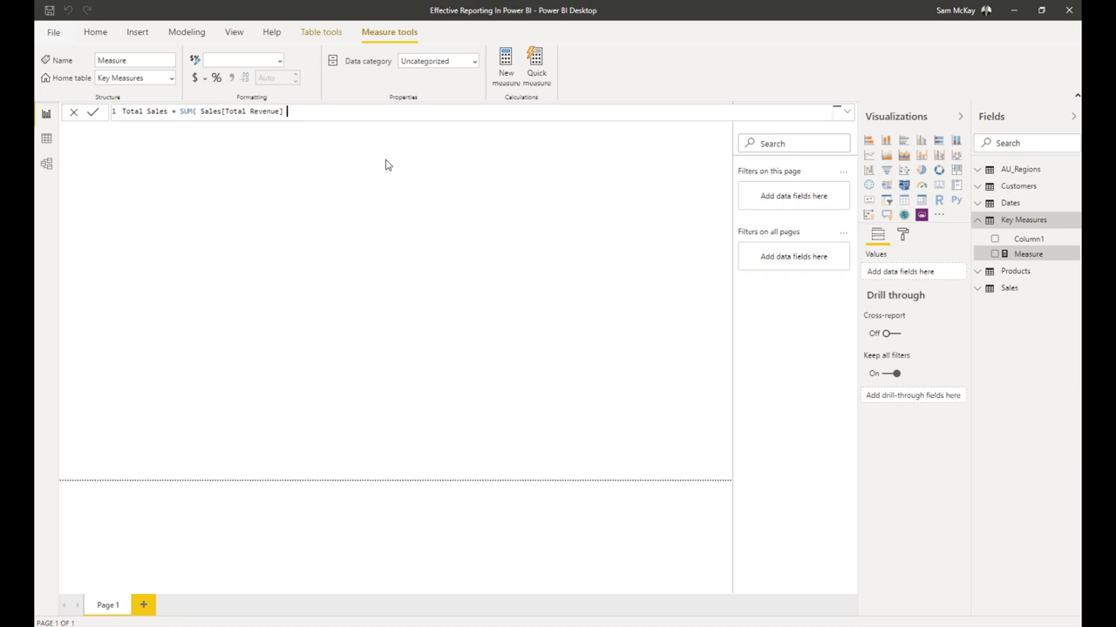
pyautogui.press('Return')
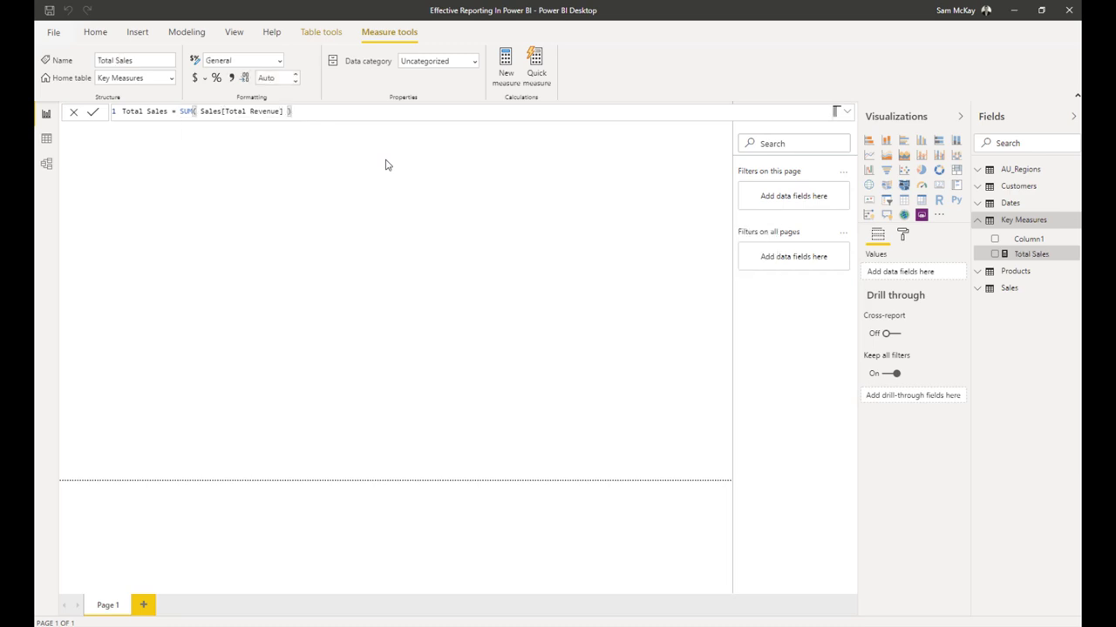
# Chart Total Sales by Customer Names as a clustered bar chart, enlarged and moved top-left.
pyautogui.moveTo(1019, 253); pyautogui.dragTo(525, 299)
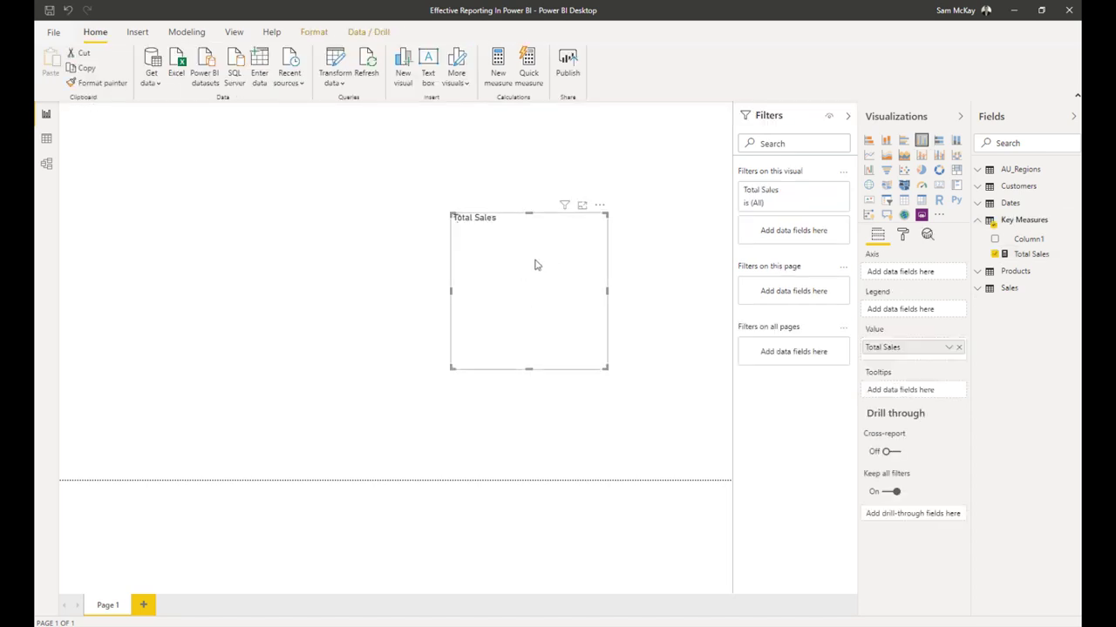
pyautogui.moveTo(598, 209); pyautogui.dragTo(558, 186)
pyautogui.click(663, 187)
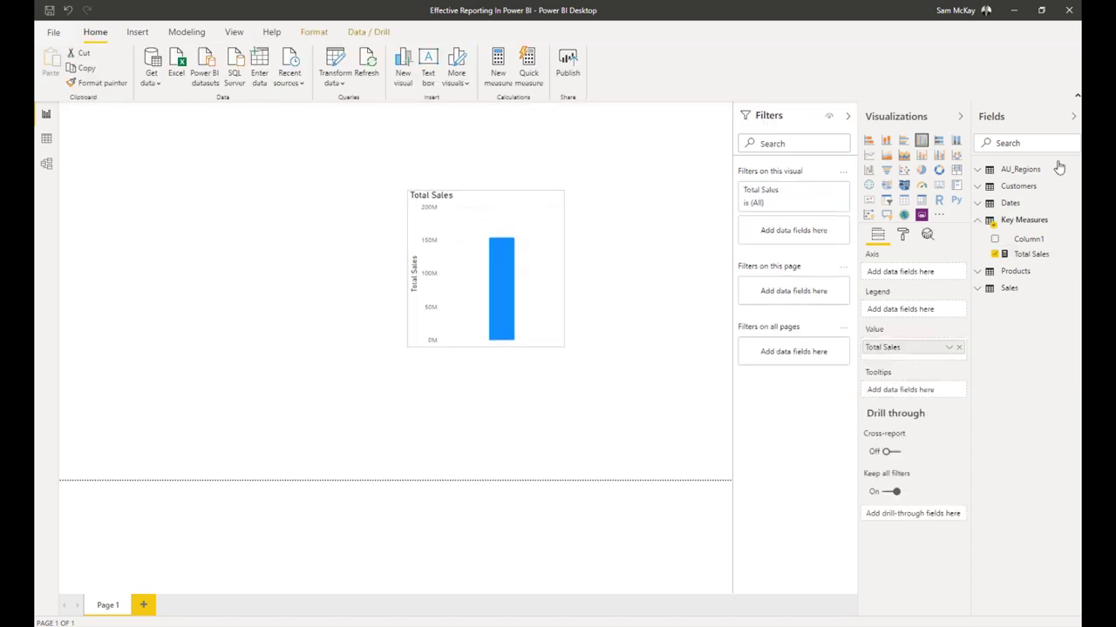
pyautogui.click(989, 186)
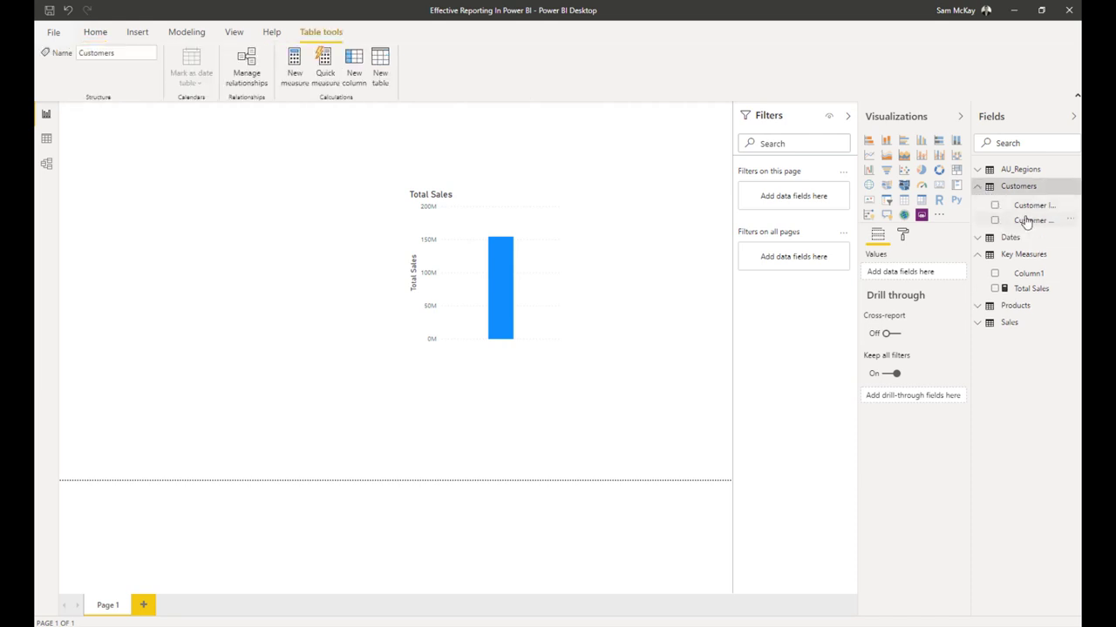
pyautogui.moveTo(1027, 220); pyautogui.dragTo(503, 253)
pyautogui.click(868, 140)
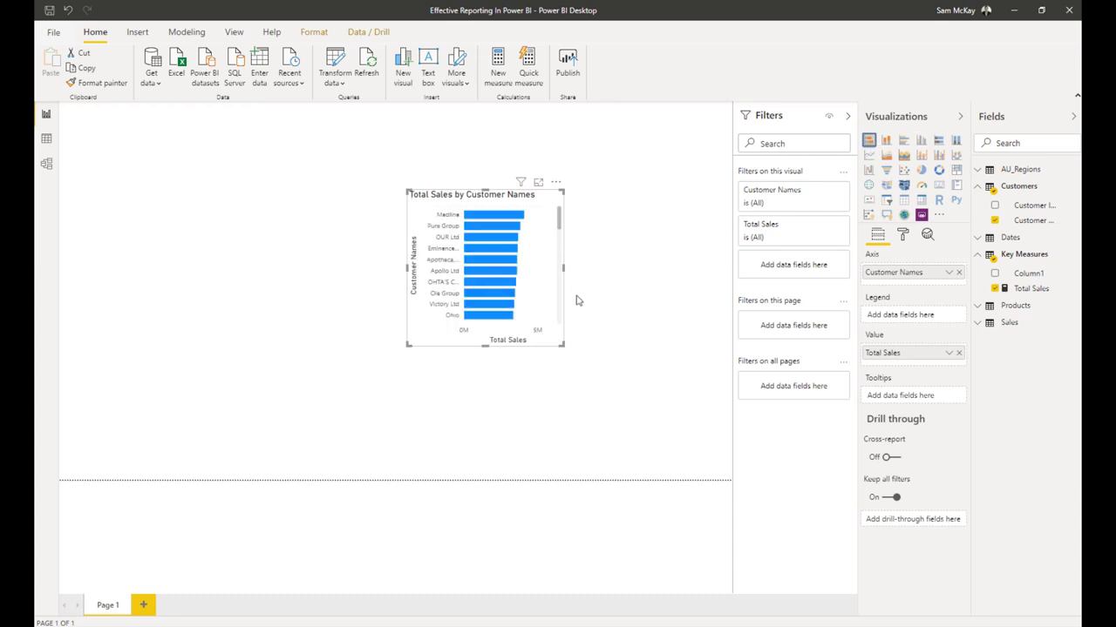
pyautogui.moveTo(564, 344); pyautogui.dragTo(672, 408)
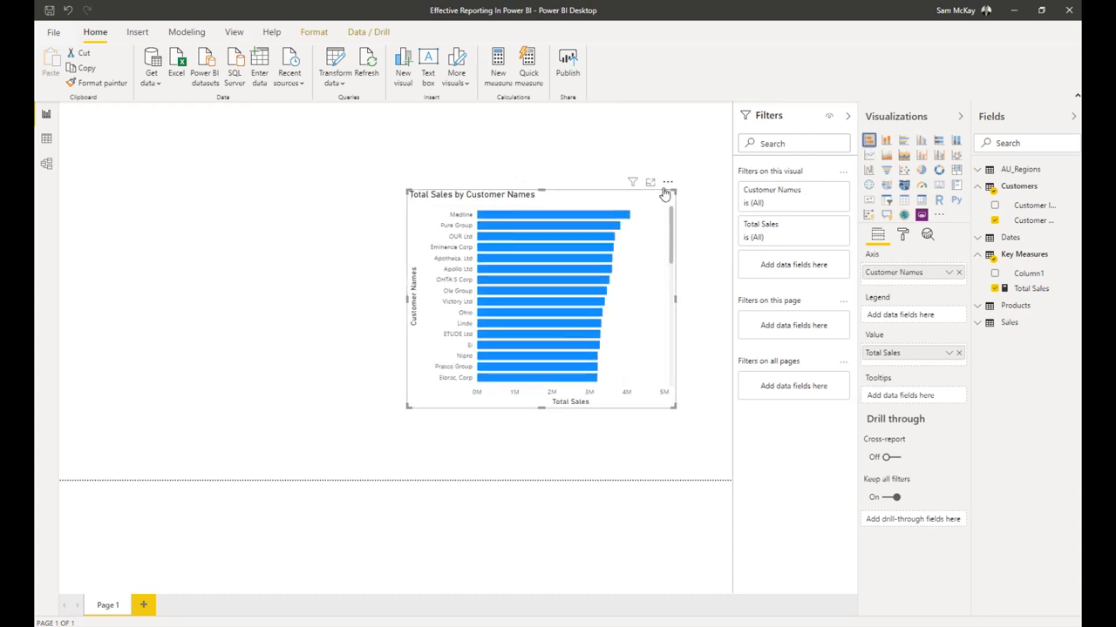
pyautogui.moveTo(664, 193); pyautogui.dragTo(577, 163)
pyautogui.click(663, 200)
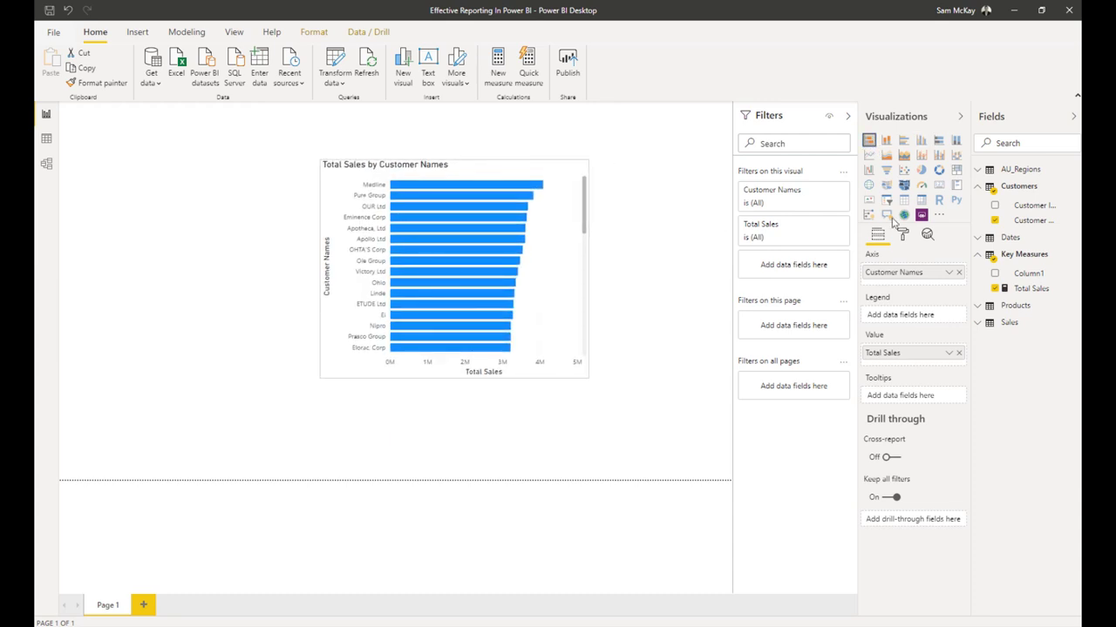
# Delete the placeholder Column1 from Key Measures and re-expand it in the fields list.
pyautogui.click(1026, 275)
pyautogui.rightClick(1028, 277)
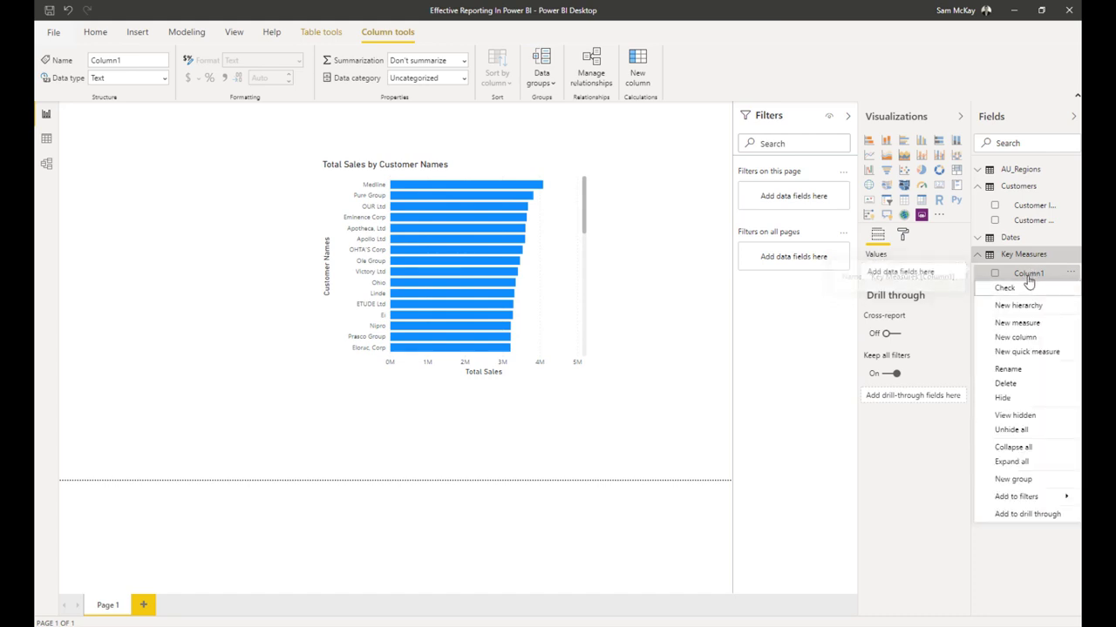
pyautogui.press('Escape')
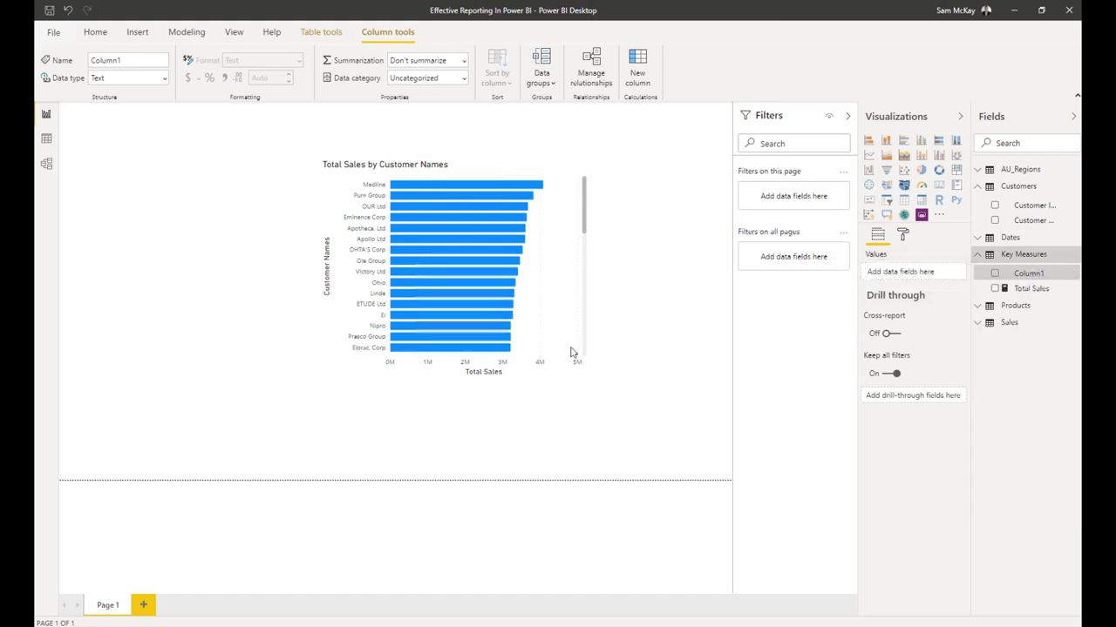
pyautogui.press('Delete')
pyautogui.click(619, 337)
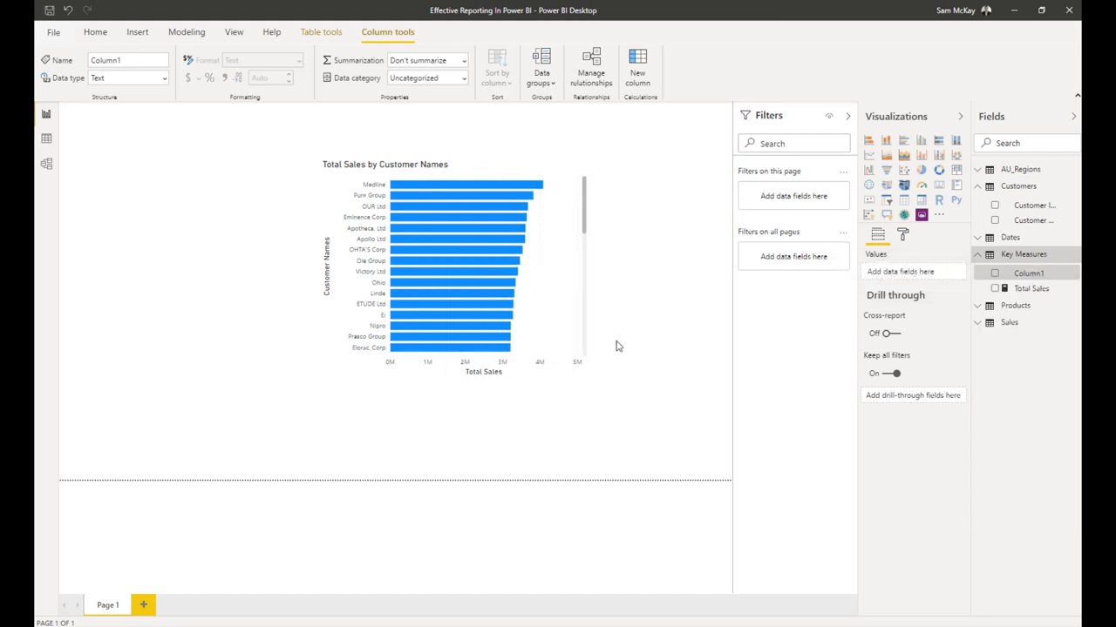
pyautogui.click(1075, 117)
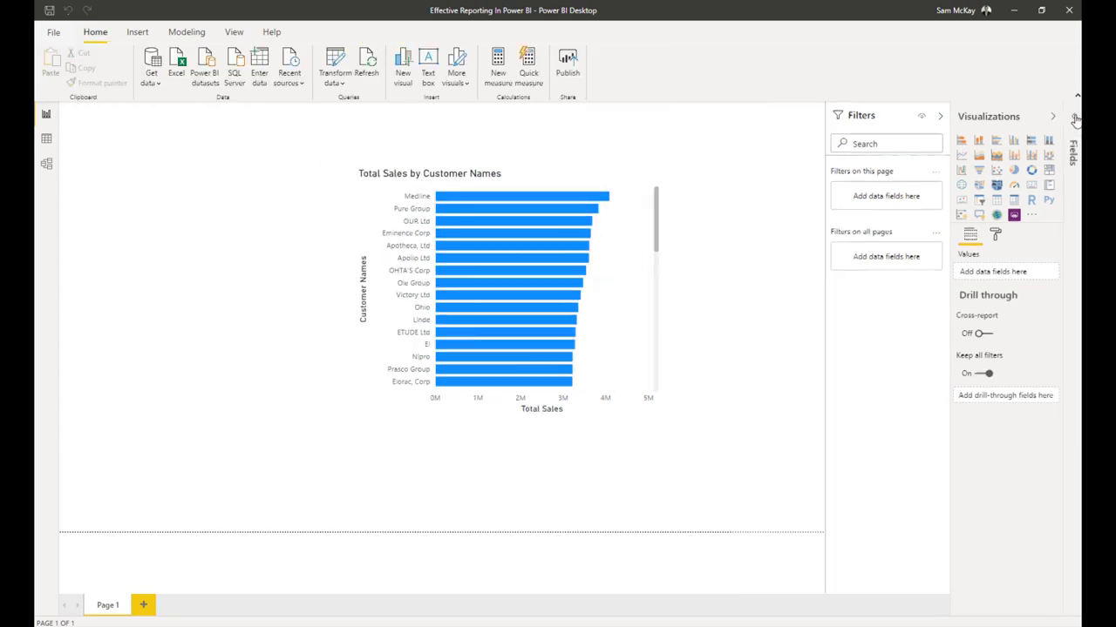
pyautogui.click(1076, 120)
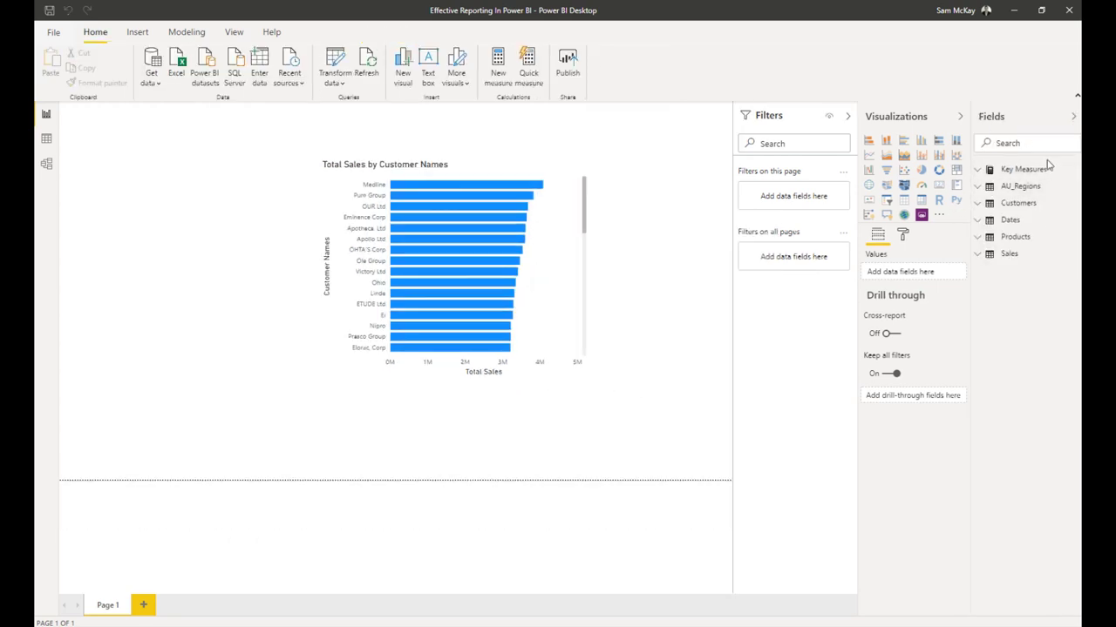
pyautogui.click(979, 172)
# Add a Total Quantity measure defined as SUM( Sales[Order Quantity] ) to Key Measures.
pyautogui.click(1022, 188)
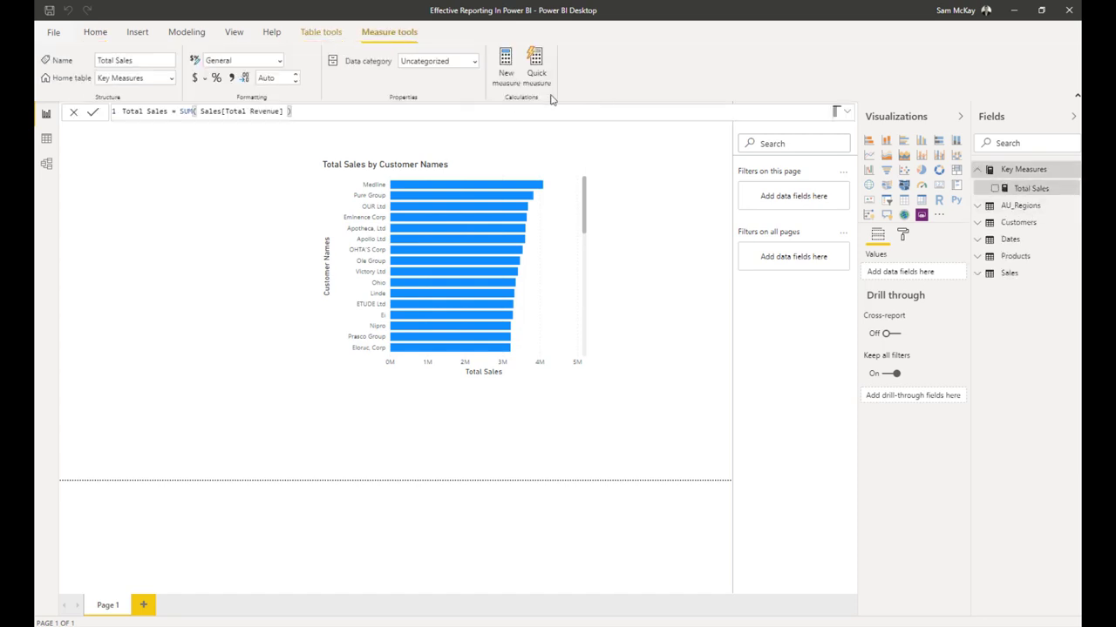
pyautogui.click(505, 65)
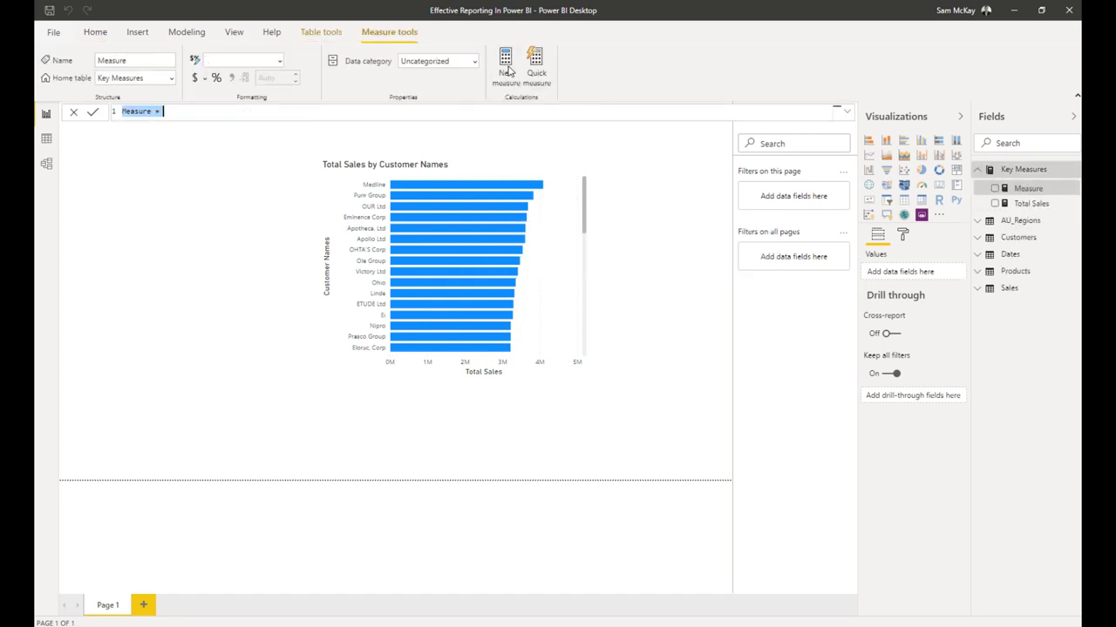
pyautogui.write('Total Quantity')
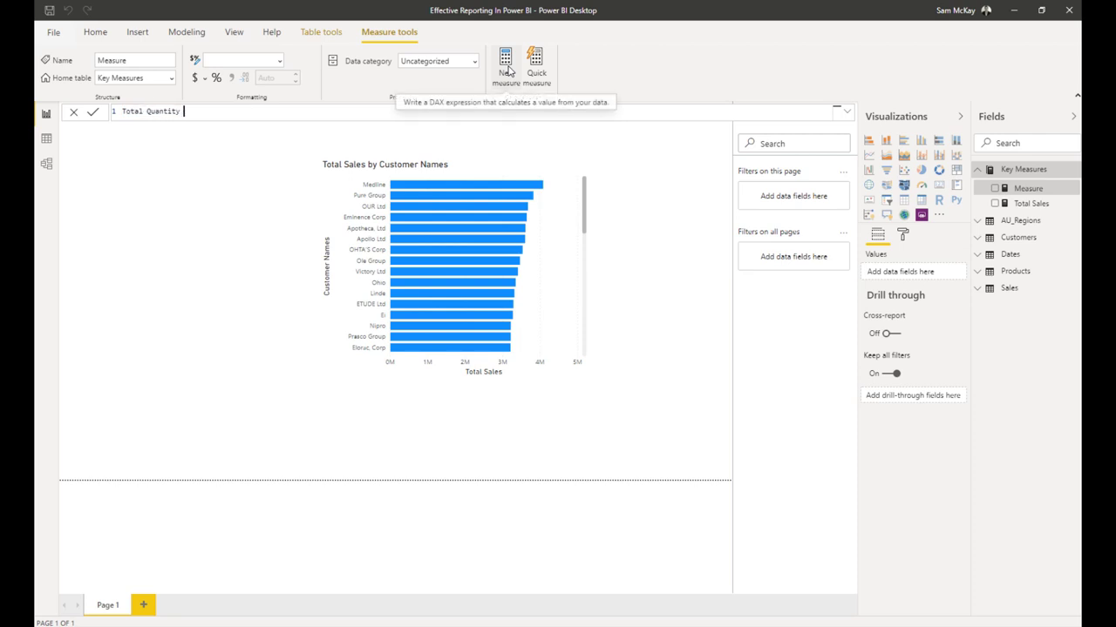
pyautogui.write(' = SUM(')
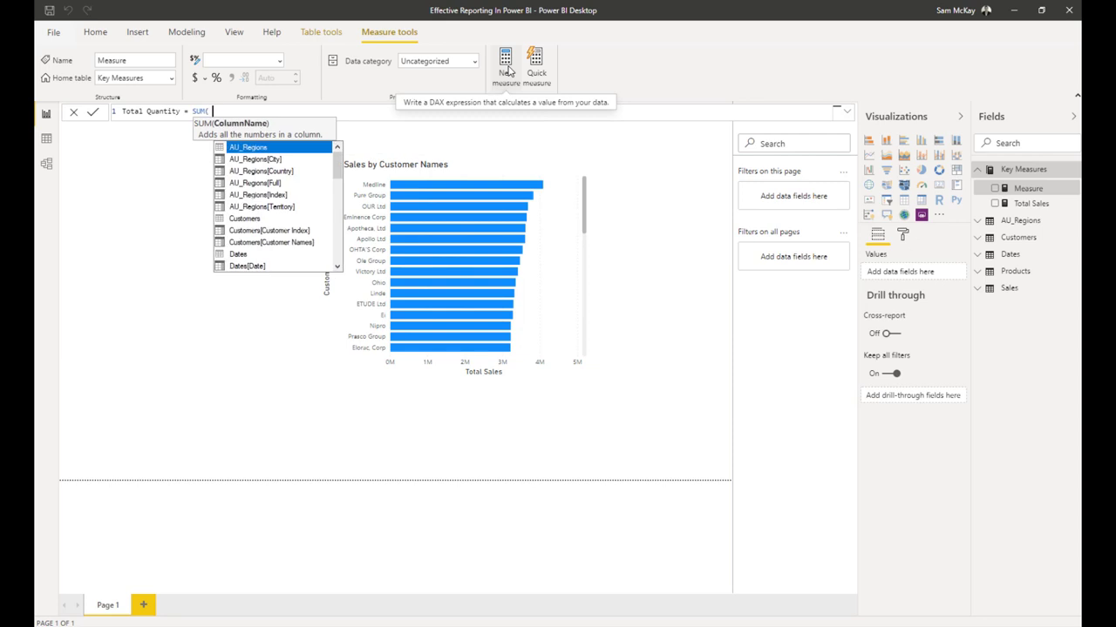
pyautogui.write(' Crder')
pyautogui.press('Tab')
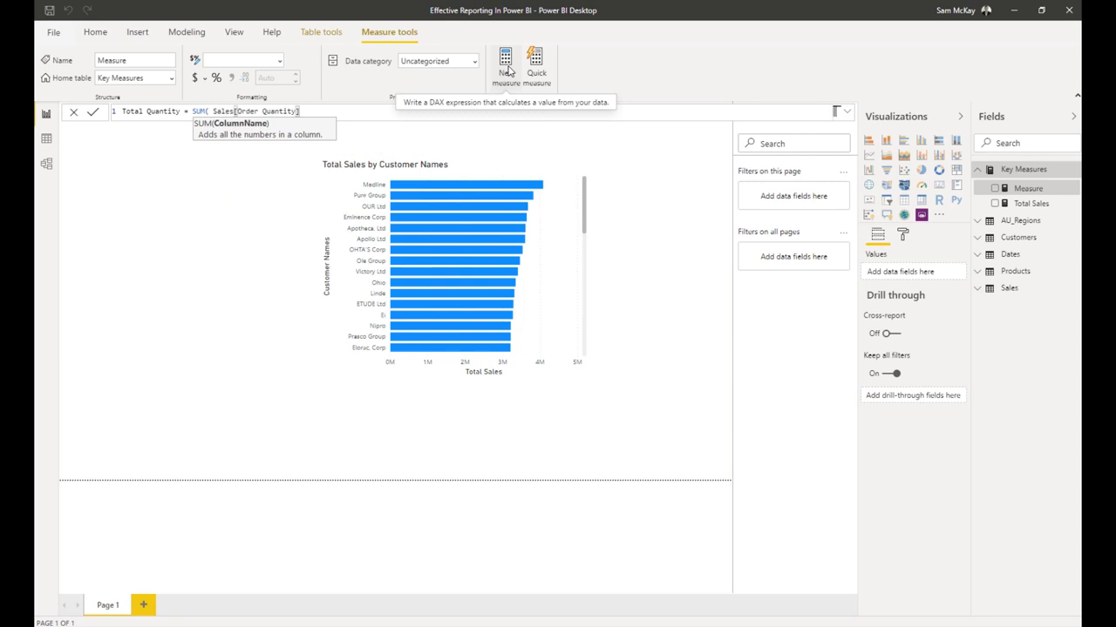
pyautogui.write(')')
pyautogui.press('Return')
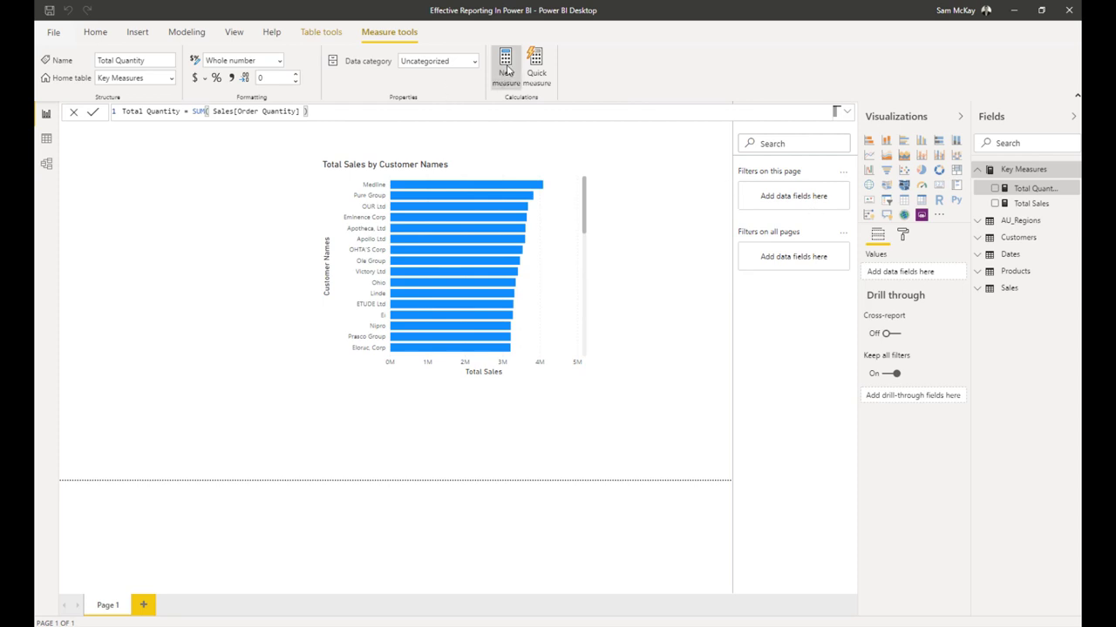
pyautogui.click(505, 67)
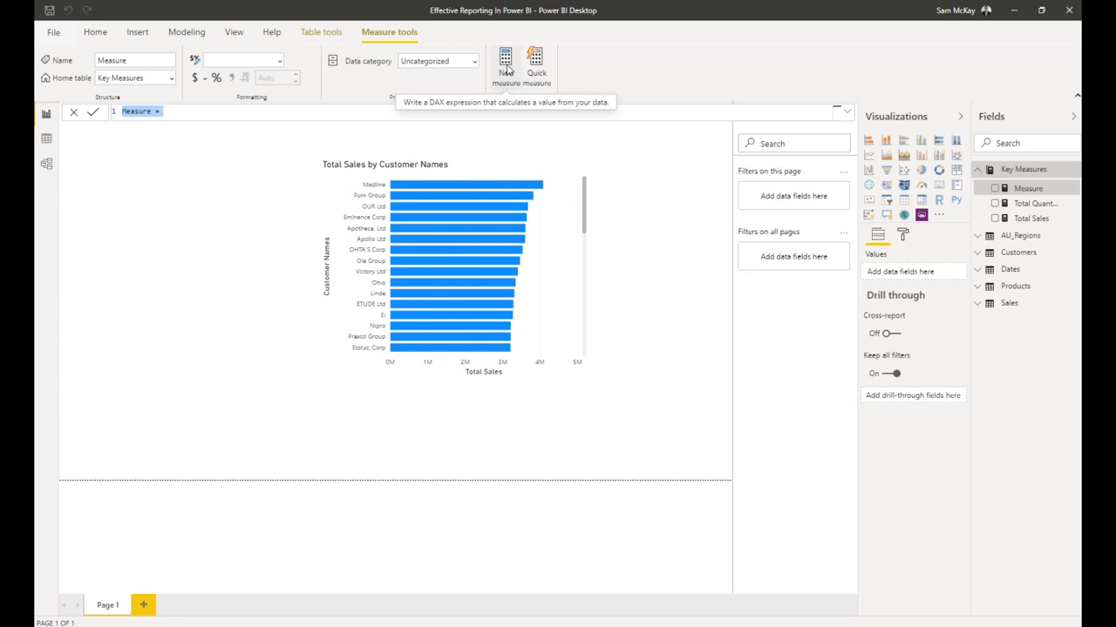
# Define the new measure as Total Transactions = COUNTROWS( Sales ) using autocomplete.
pyautogui.write('To')
pyautogui.write('CONUTR')
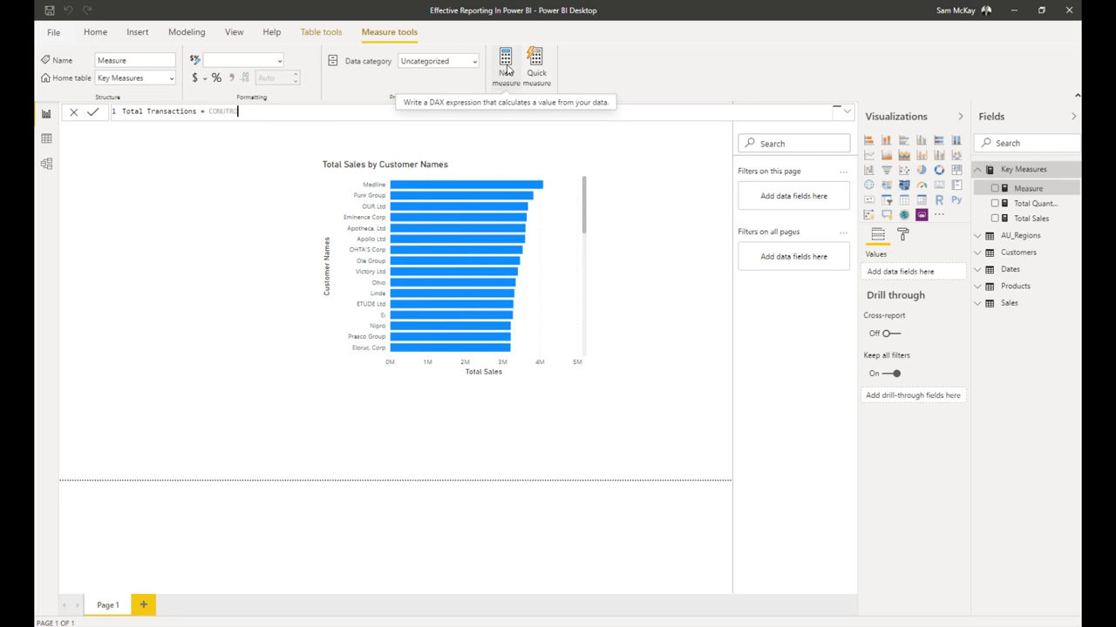
pyautogui.press('BackSpace')
pyautogui.write('UNT')
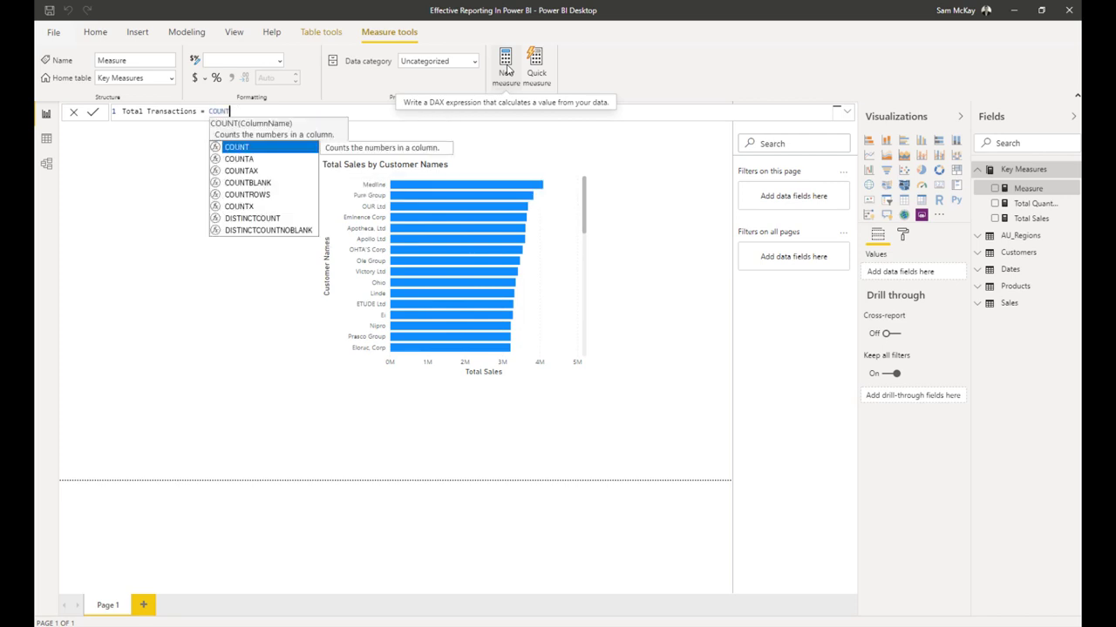
pyautogui.press('Down')
pyautogui.press('Down')
pyautogui.press('Down')
pyautogui.press('Down')
pyautogui.press('Tab')
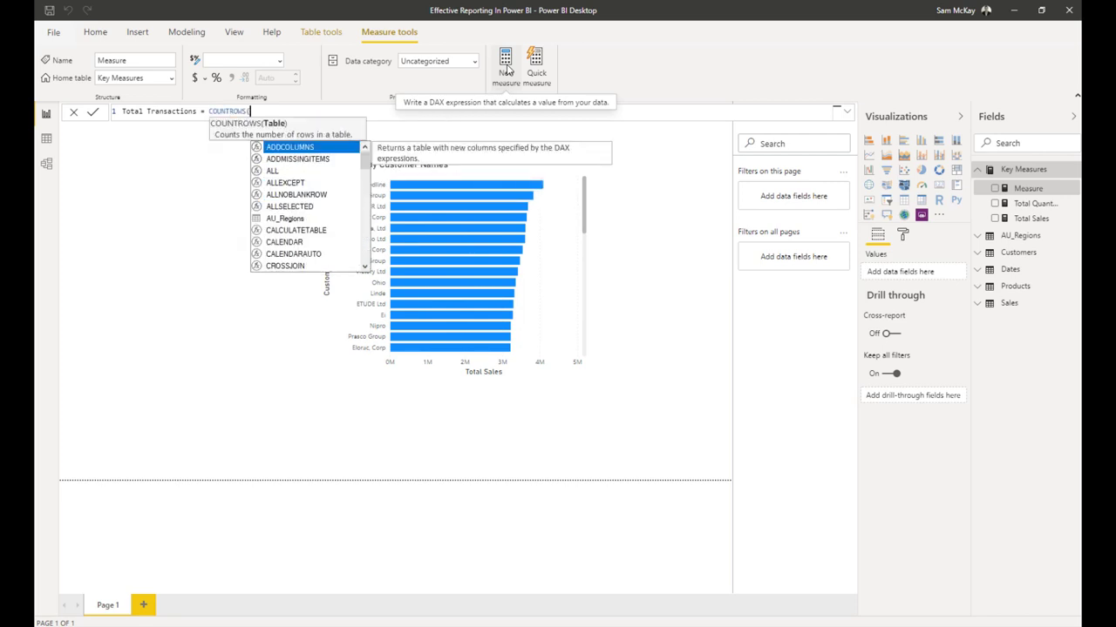
pyautogui.write('Sal')
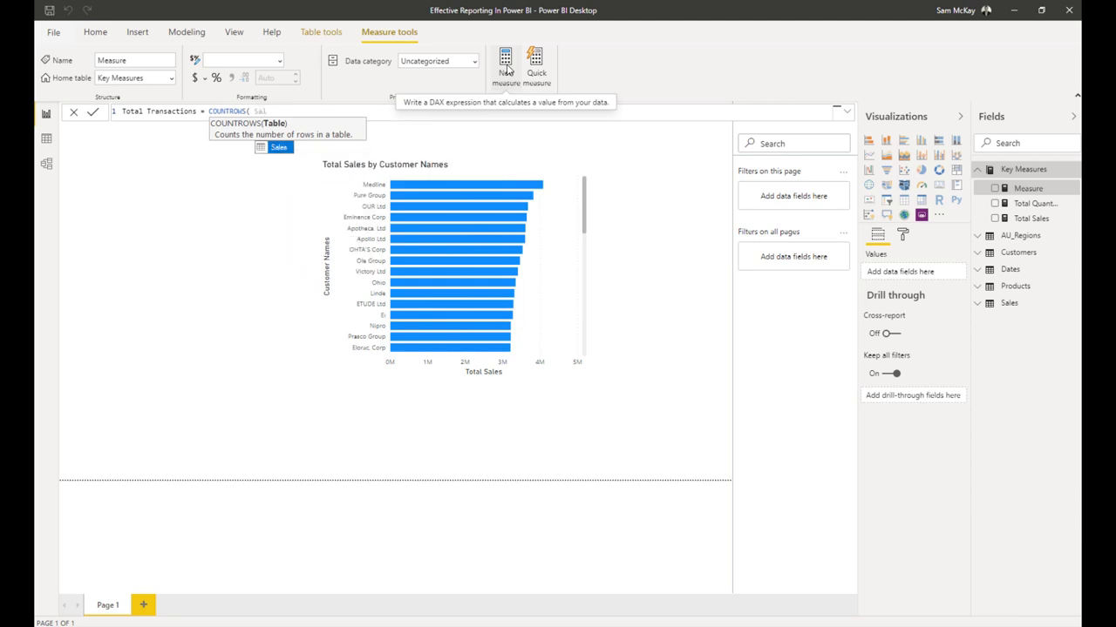
pyautogui.press('Tab')
pyautogui.write(')')
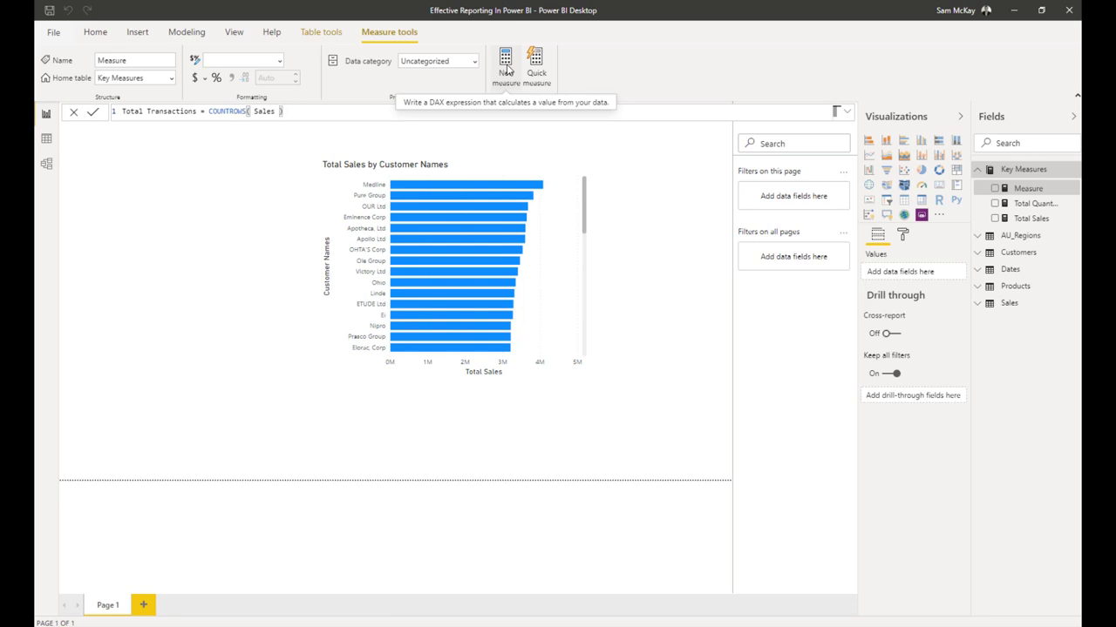
pyautogui.press('Return')
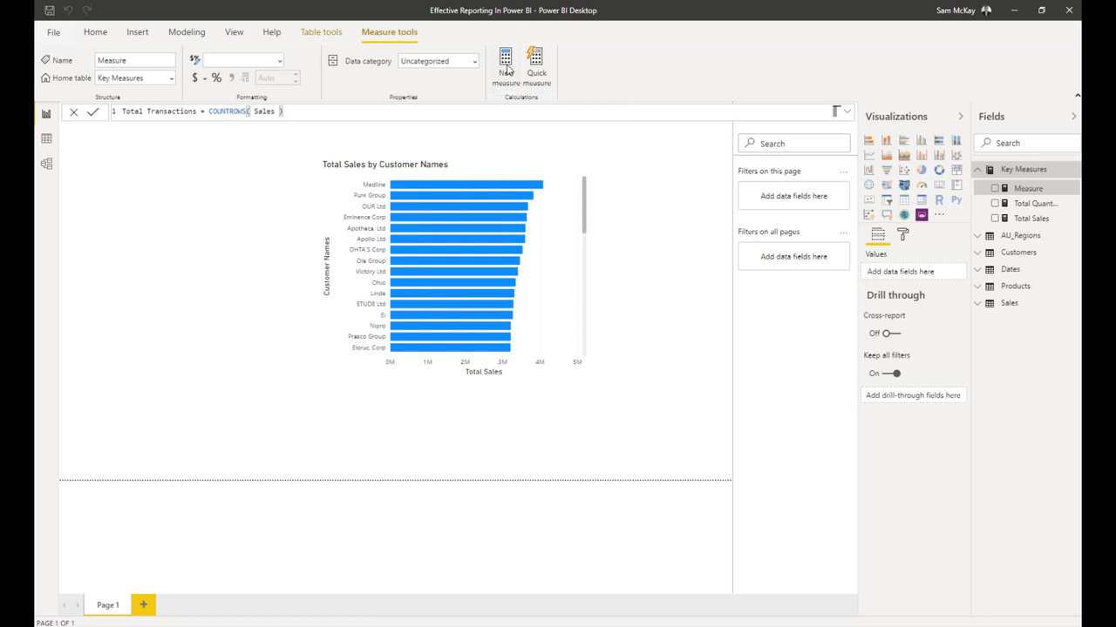
pyautogui.click(491, 175)
# Make the chart a table adding Total Transactions and Total Quantity, then reposition Key Measures in the model.
pyautogui.click(905, 201)
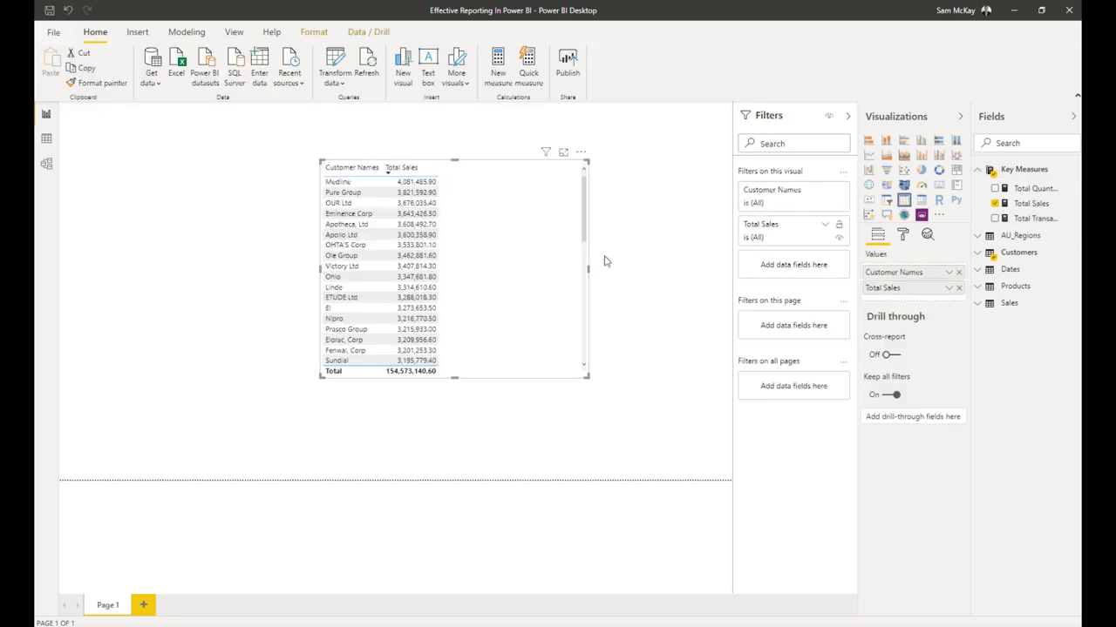
pyautogui.moveTo(1028, 219); pyautogui.dragTo(893, 296)
pyautogui.moveTo(1032, 190); pyautogui.dragTo(924, 319)
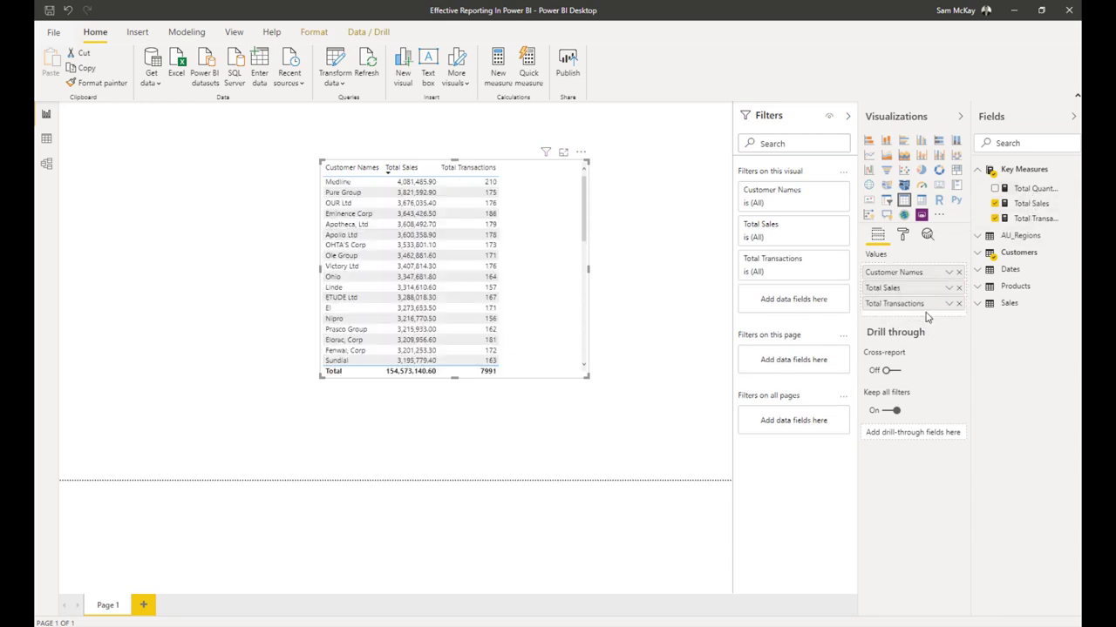
pyautogui.moveTo(583, 374); pyautogui.dragTo(610, 401)
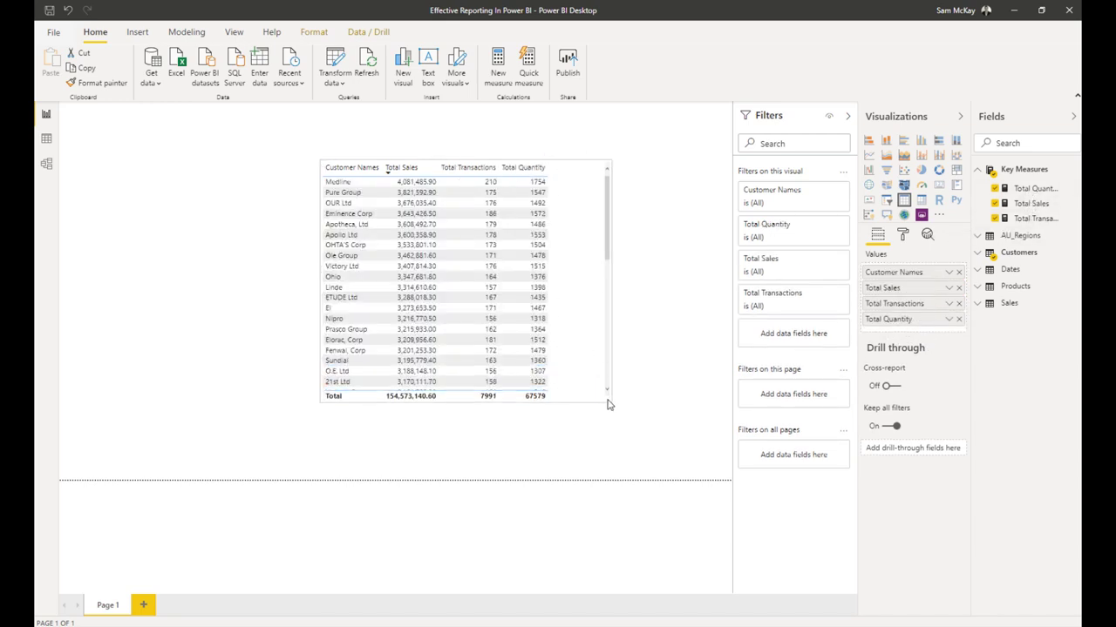
pyautogui.click(46, 164)
pyautogui.moveTo(701, 140); pyautogui.dragTo(824, 187)
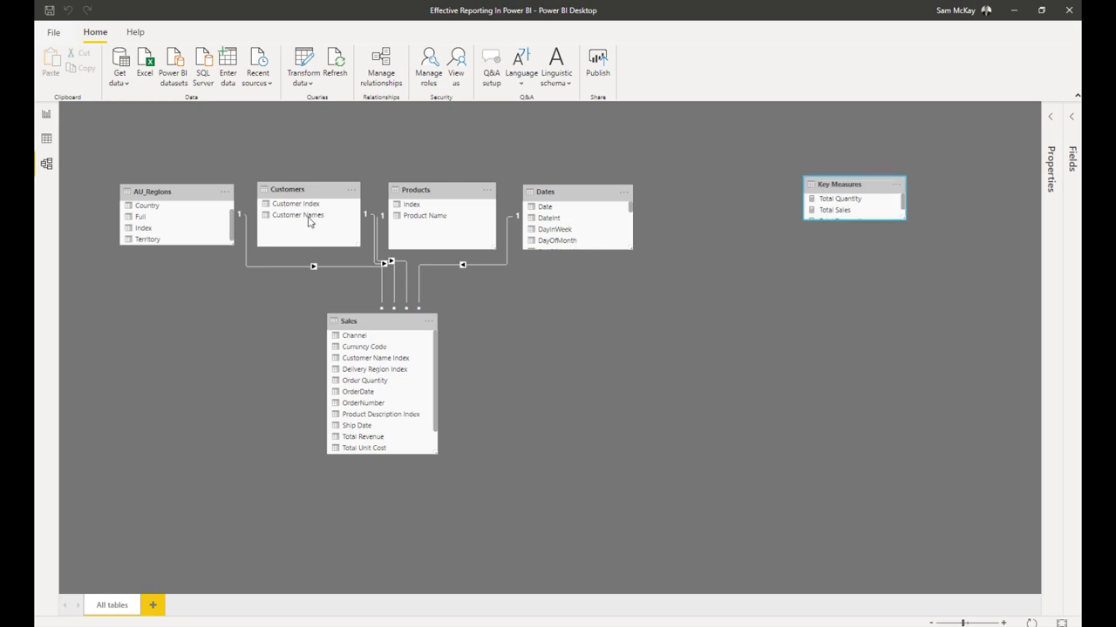
# On the report page, widen the Fields pane, check the Total Sales formula, then view Sales data.
pyautogui.click(48, 116)
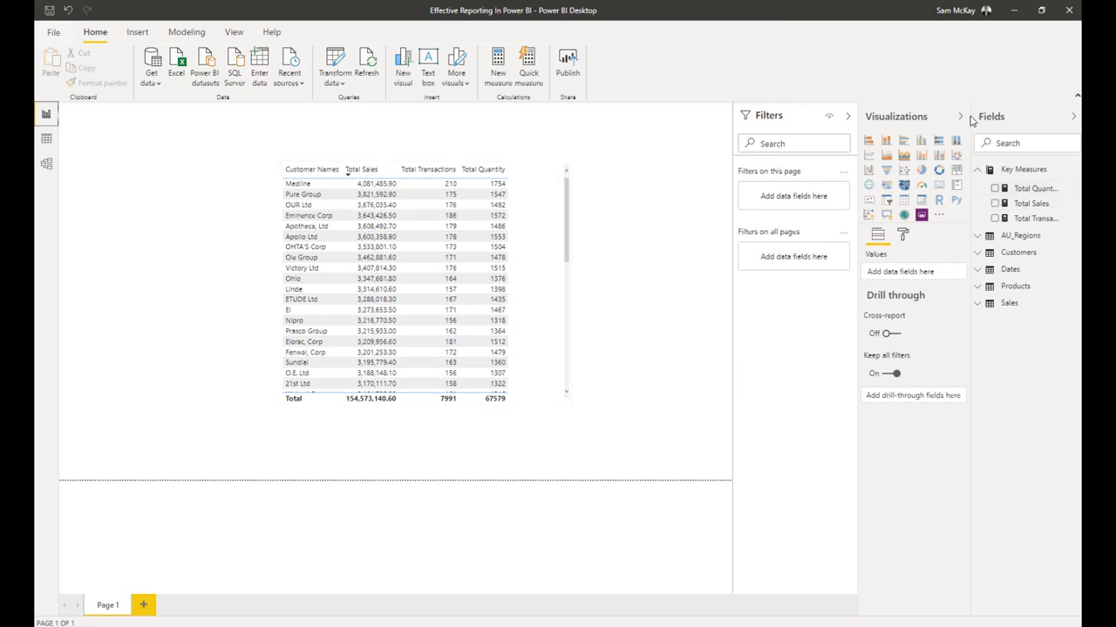
pyautogui.moveTo(969, 116); pyautogui.dragTo(946, 117)
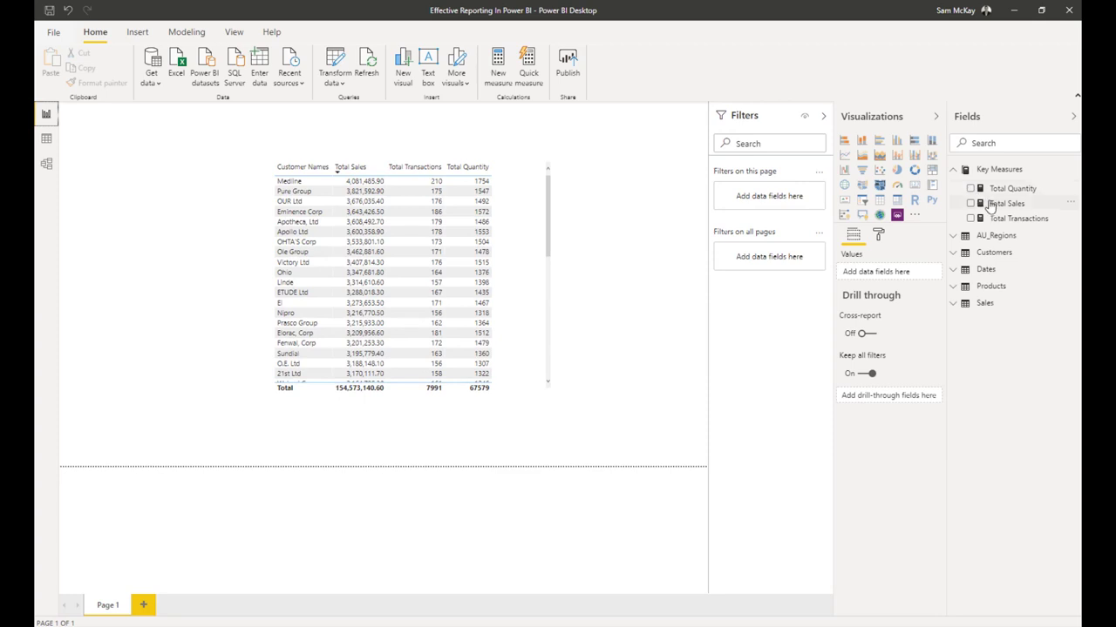
pyautogui.click(991, 206)
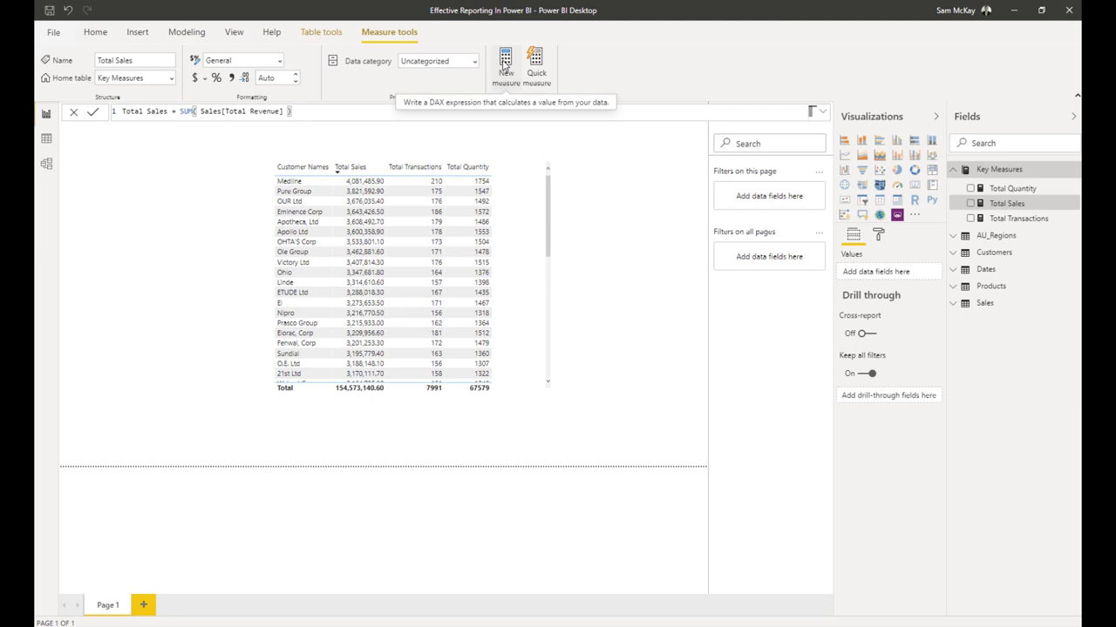
pyautogui.click(46, 138)
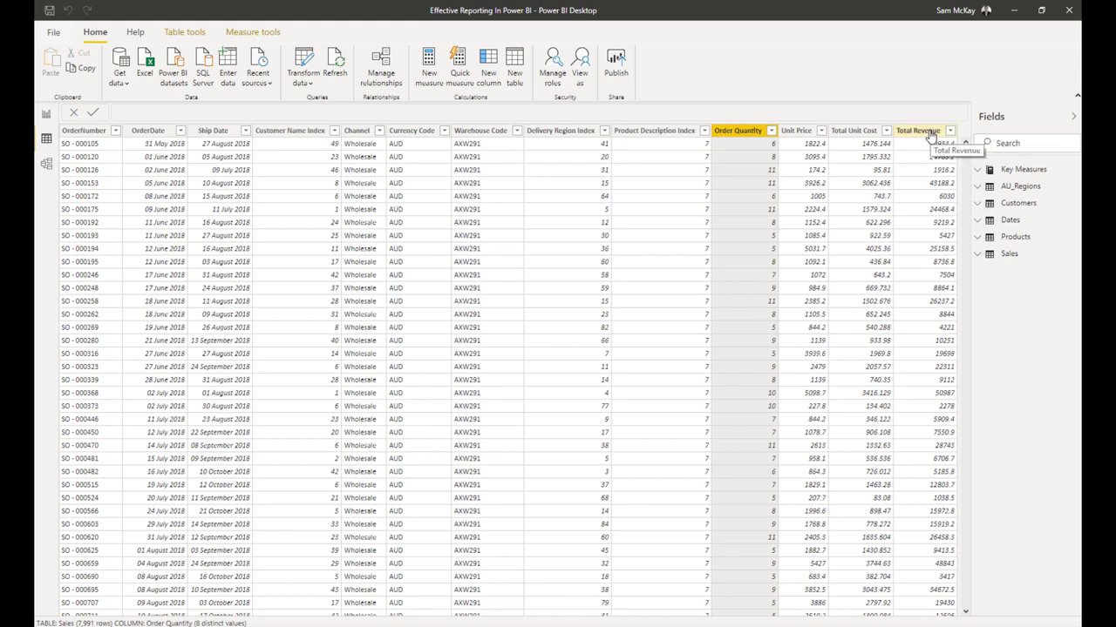
# Switch back to the Report view page.
pyautogui.click(46, 115)
# Begin a Total Costs measure as SUMX( Sales, Sales[Order Quantity] on two lines.
pyautogui.click(1006, 204)
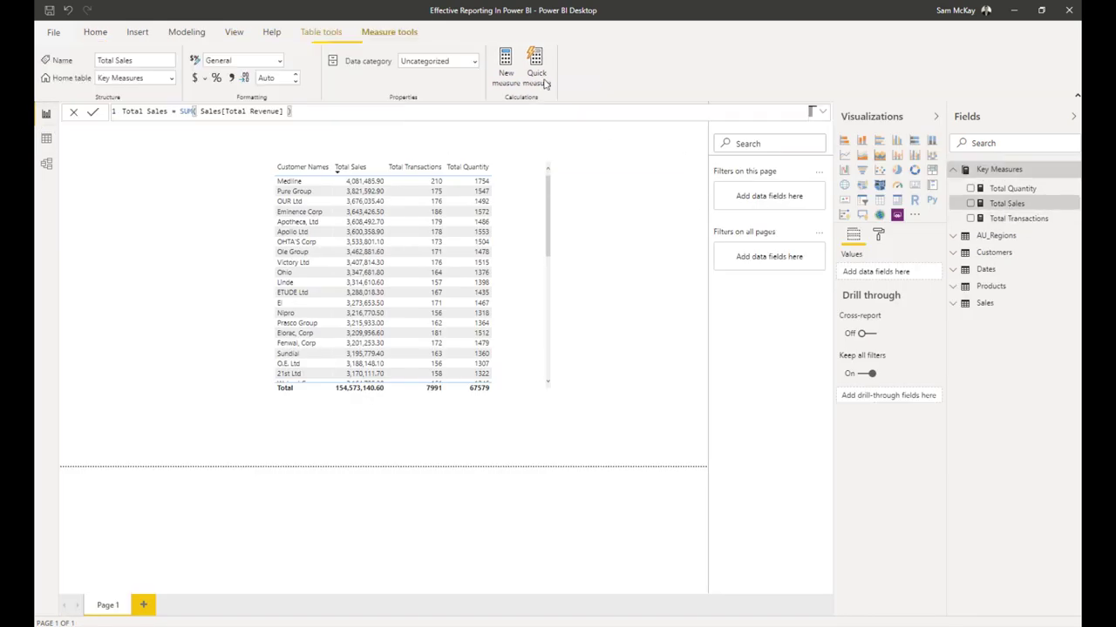
pyautogui.click(505, 74)
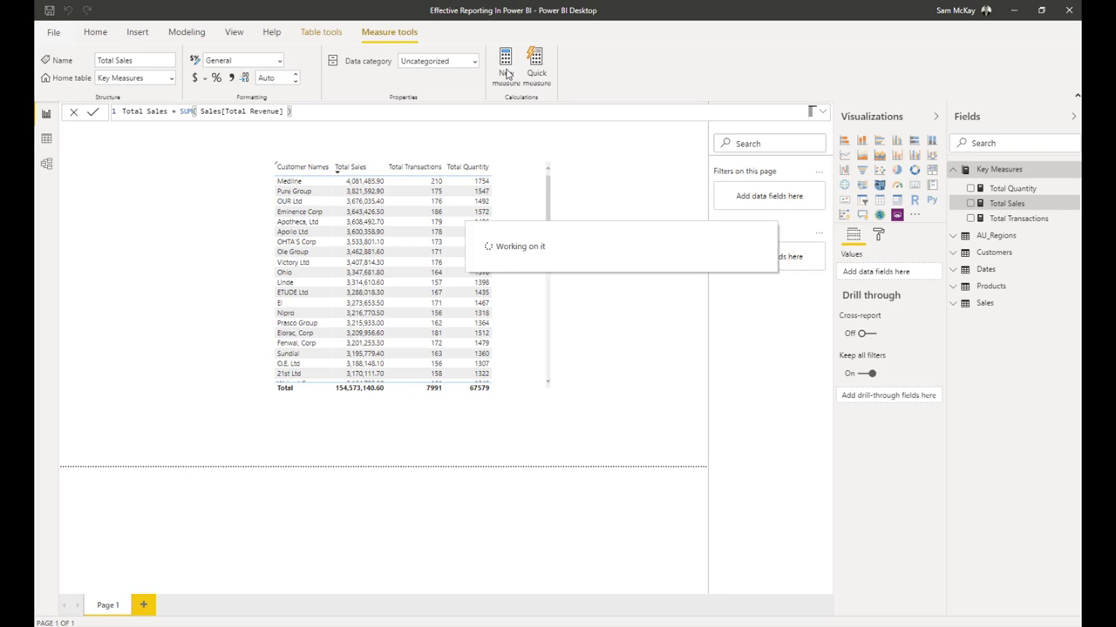
pyautogui.write('Total Costs =')
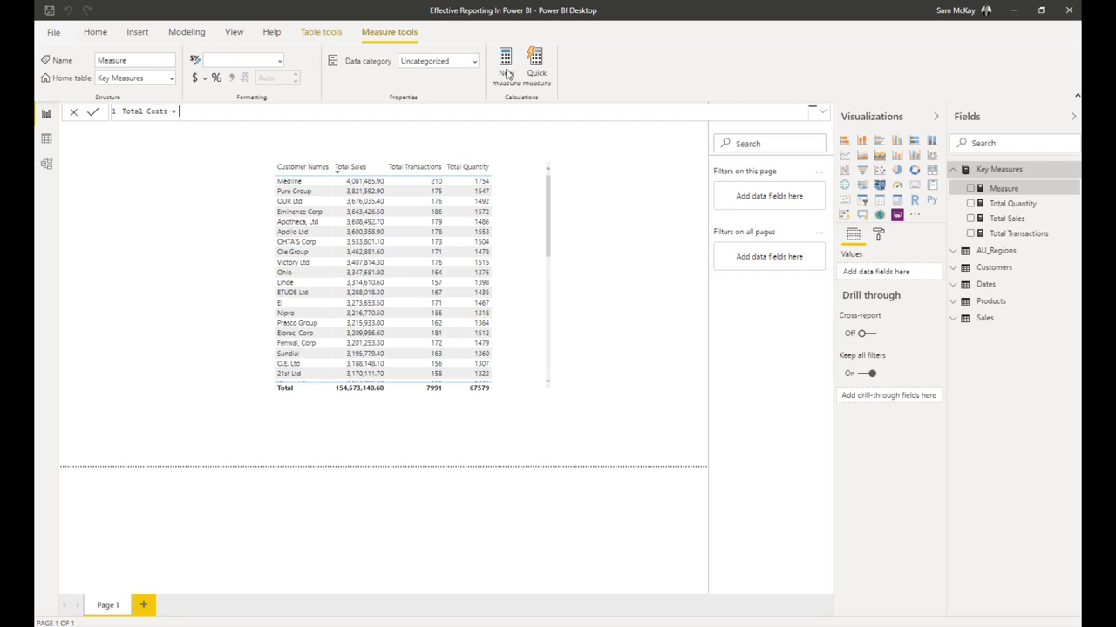
pyautogui.write(' SUMX')
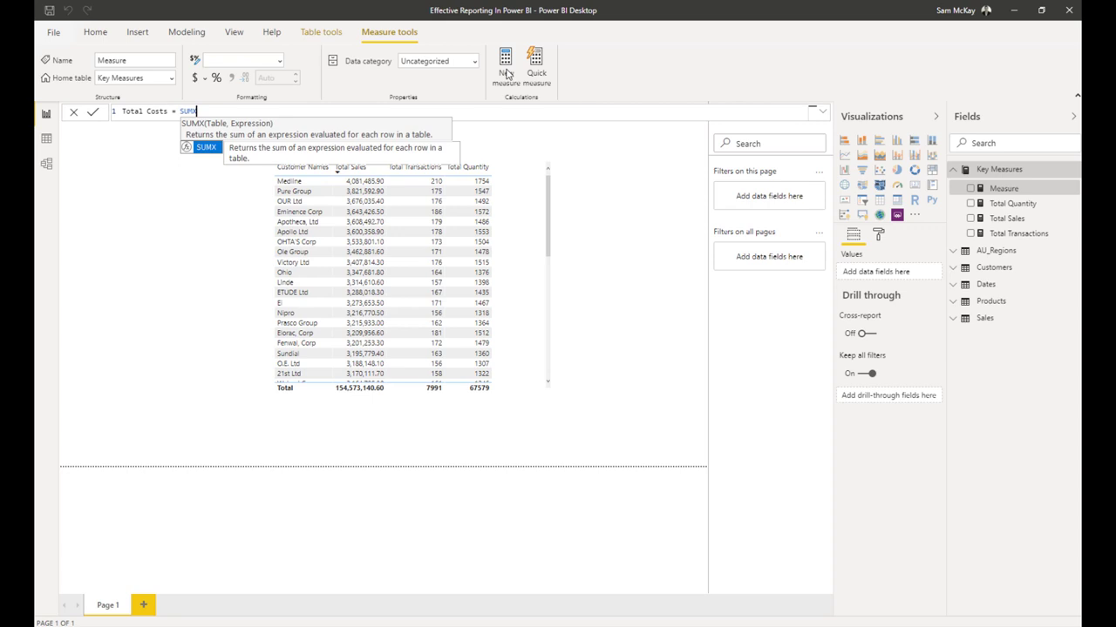
pyautogui.press('Escape')
pyautogui.hotkey('shift', 'Return')
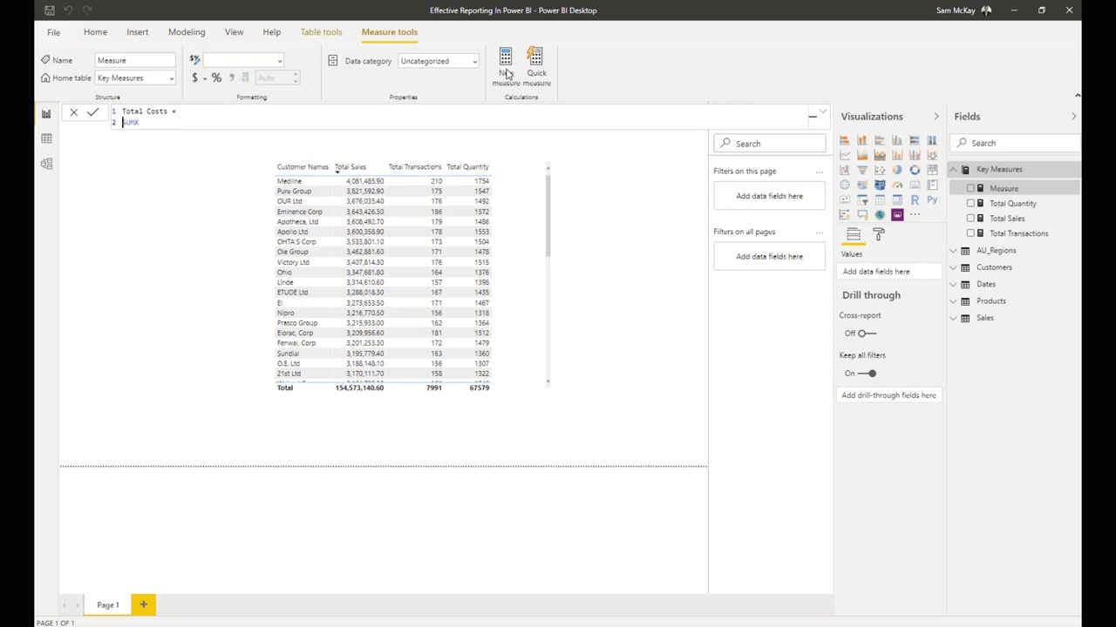
pyautogui.click(148, 127)
pyautogui.write('( Sales')
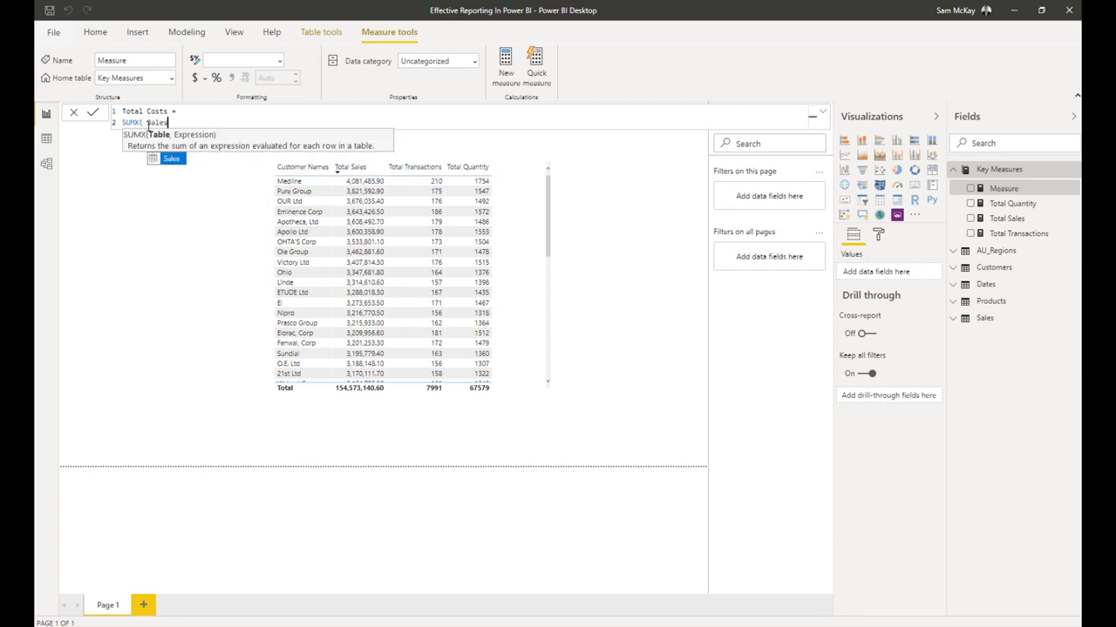
pyautogui.press('Escape')
pyautogui.write(',')
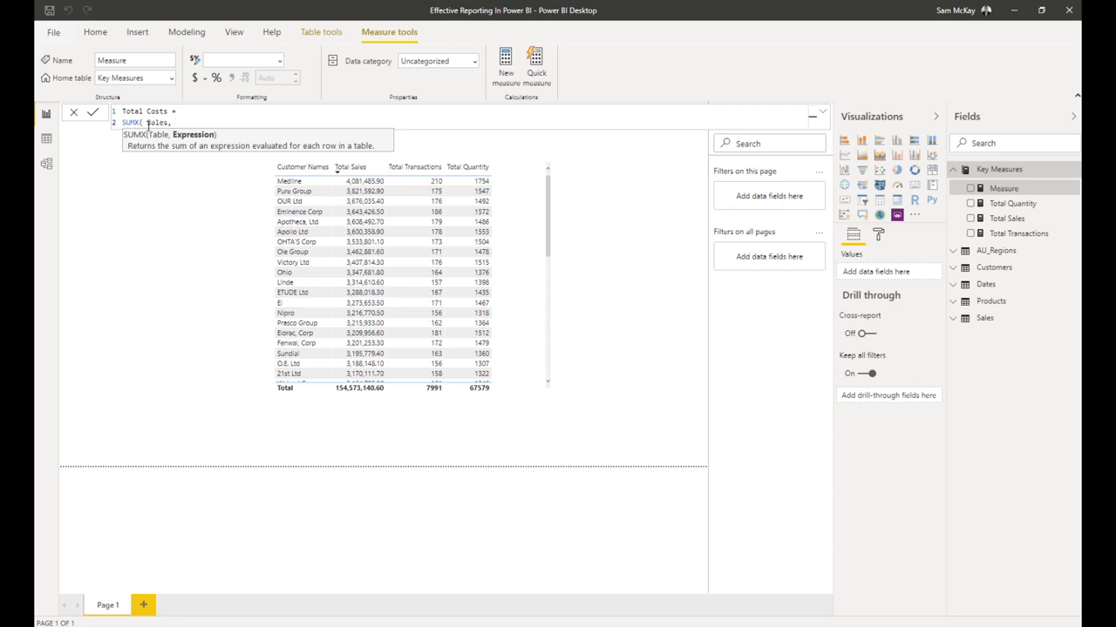
pyautogui.write('Quan')
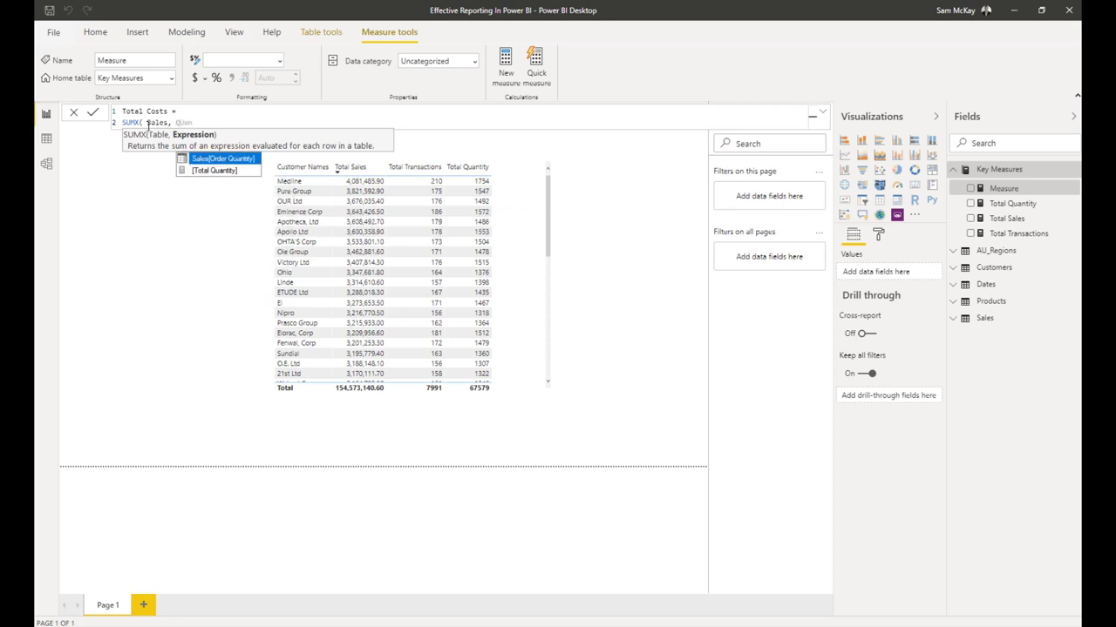
pyautogui.press('Tab')
# Complete it with * Sales[Total Unit Cost] ), commit, and add Total Costs to the customer table.
pyautogui.write('*')
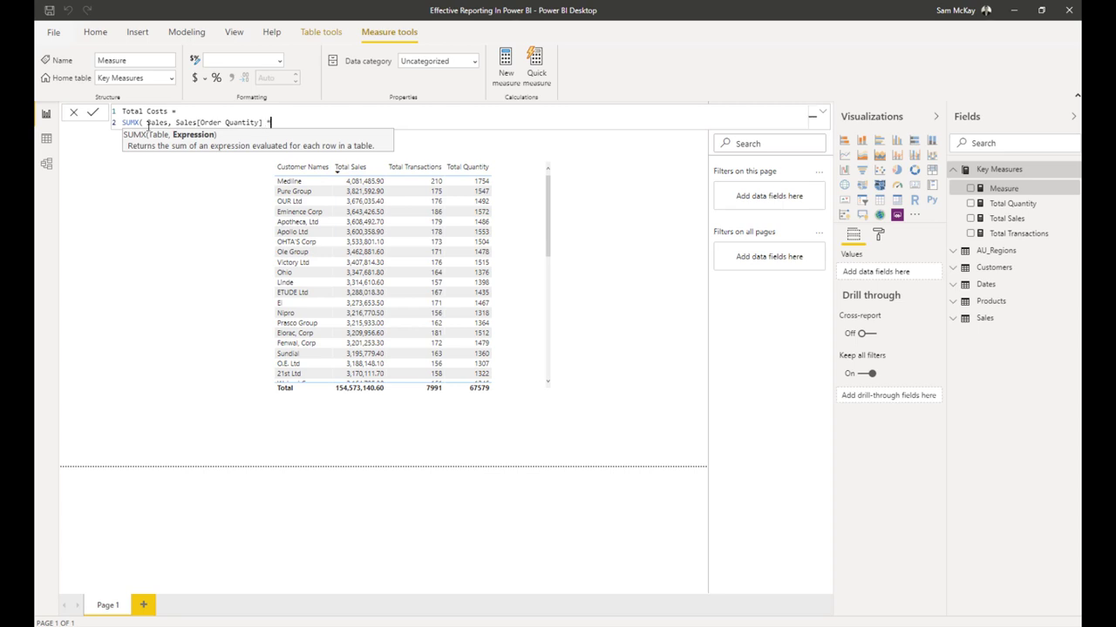
pyautogui.write(' Tot')
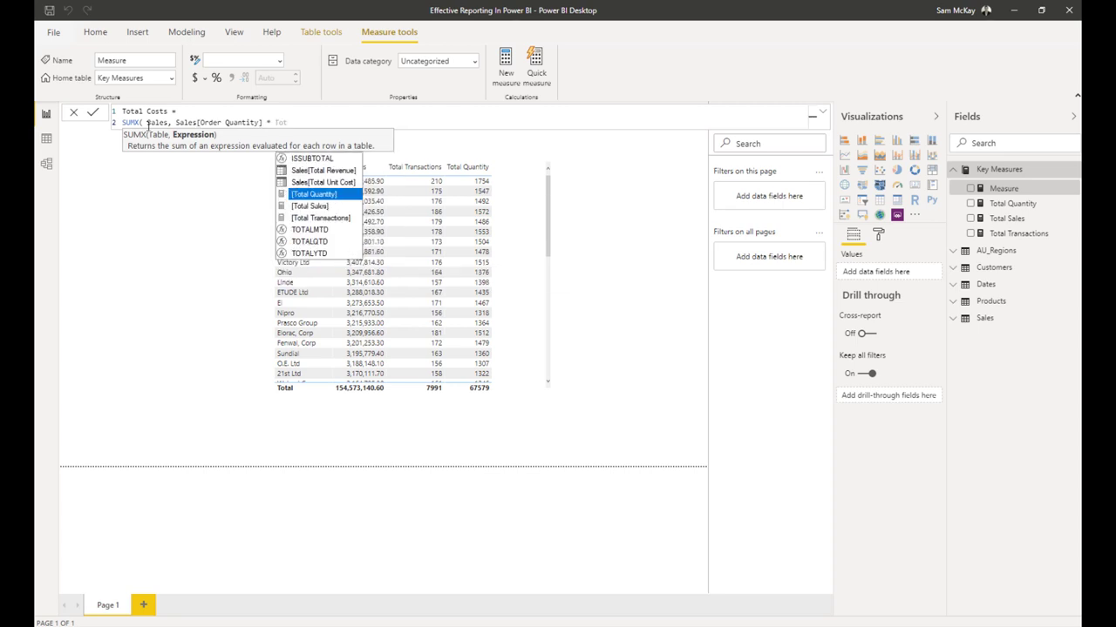
pyautogui.press('Up')
pyautogui.press('Tab')
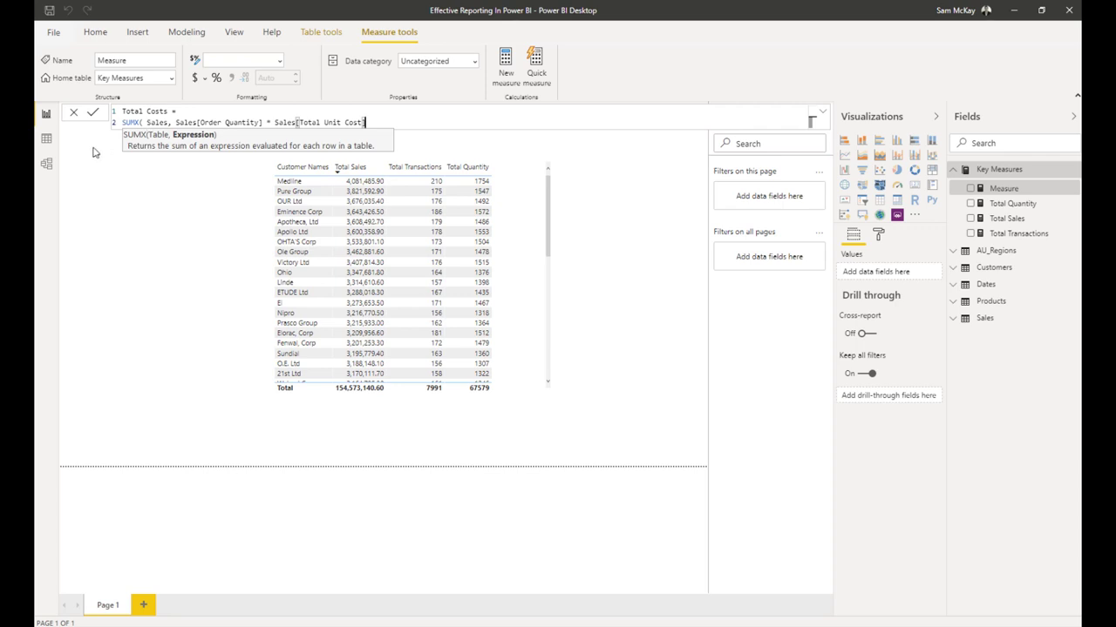
pyautogui.doubleClick(136, 122)
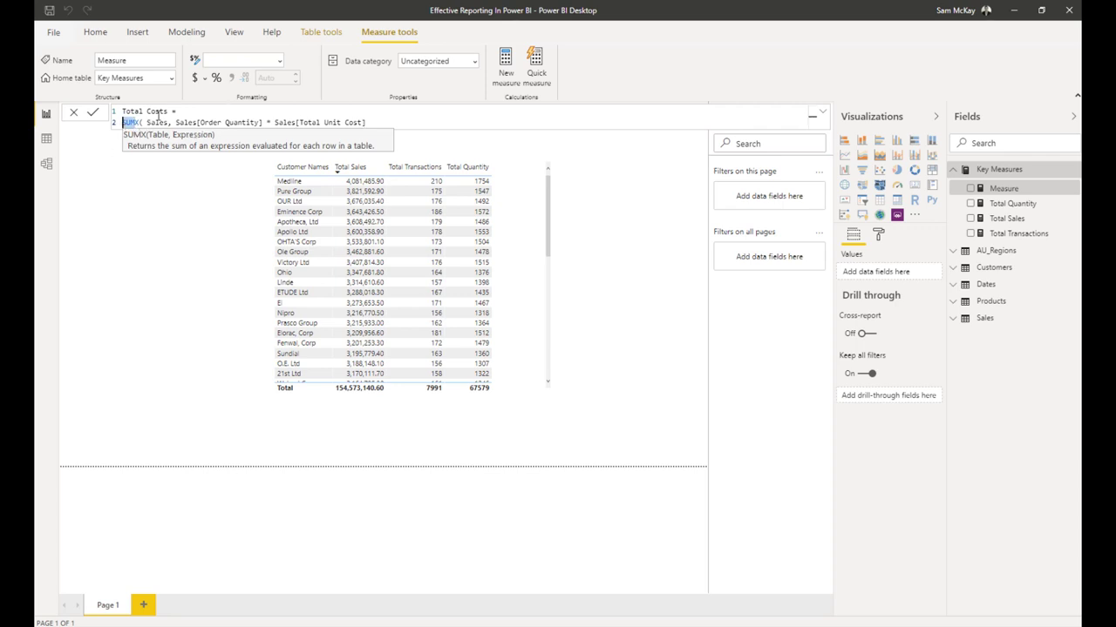
pyautogui.click(431, 123)
pyautogui.write(')')
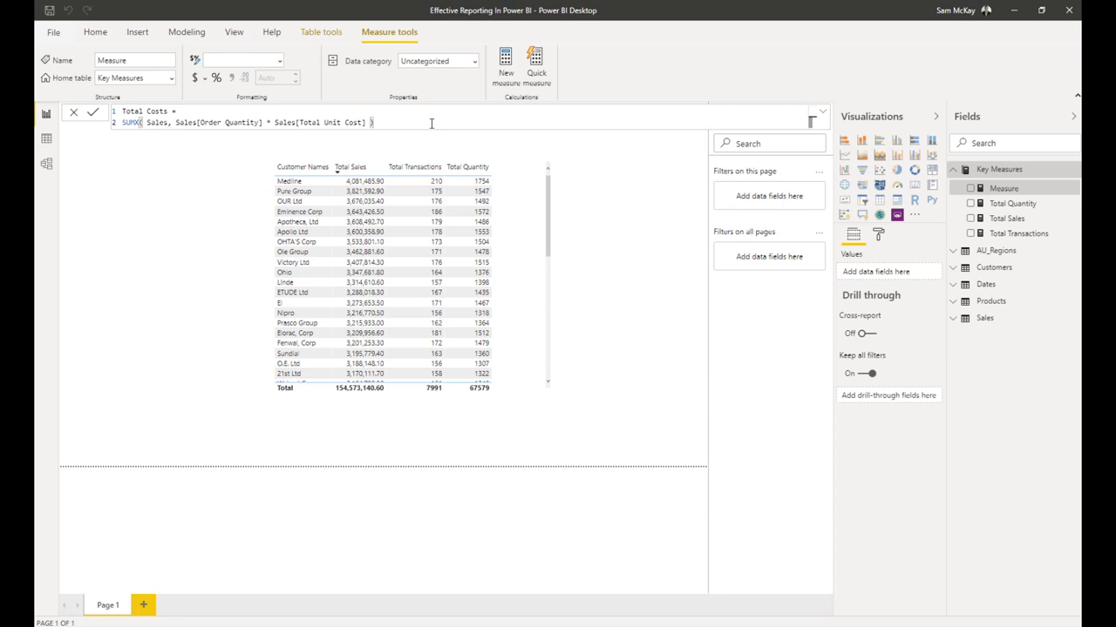
pyautogui.press('Return')
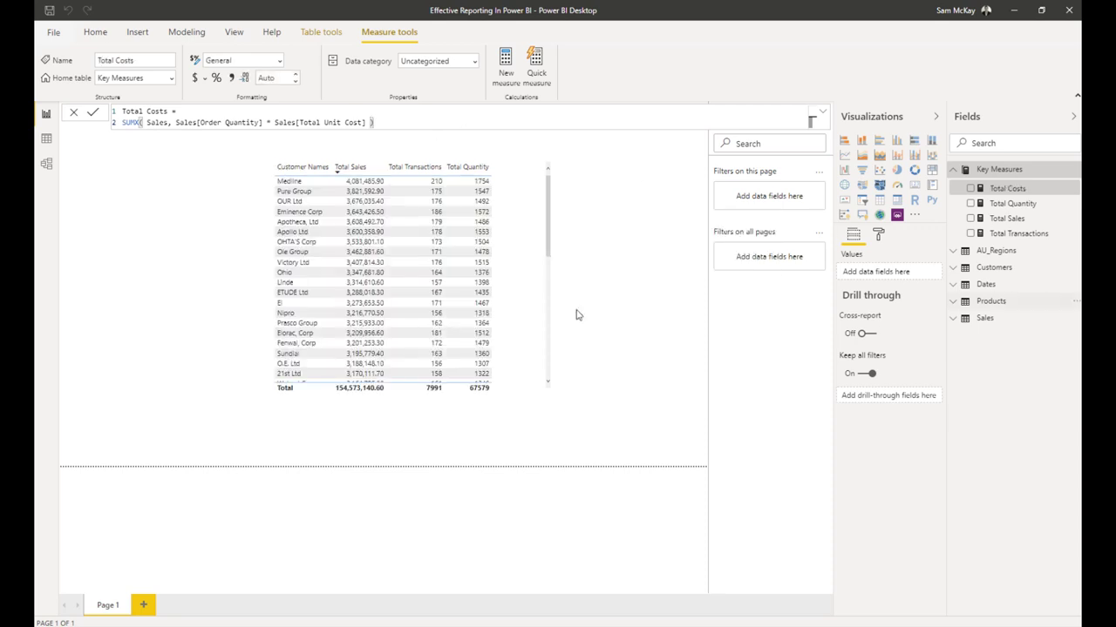
pyautogui.moveTo(1016, 188); pyautogui.dragTo(527, 257)
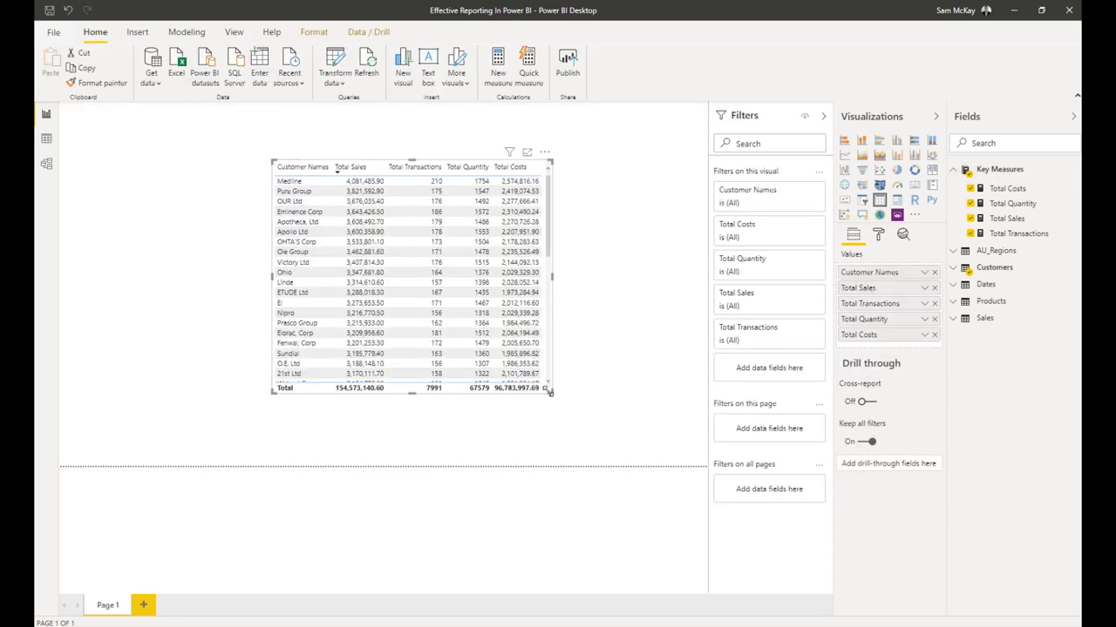
# Widen the customer table to fit the Total Costs column and start a new measure.
pyautogui.moveTo(547, 387); pyautogui.dragTo(658, 401)
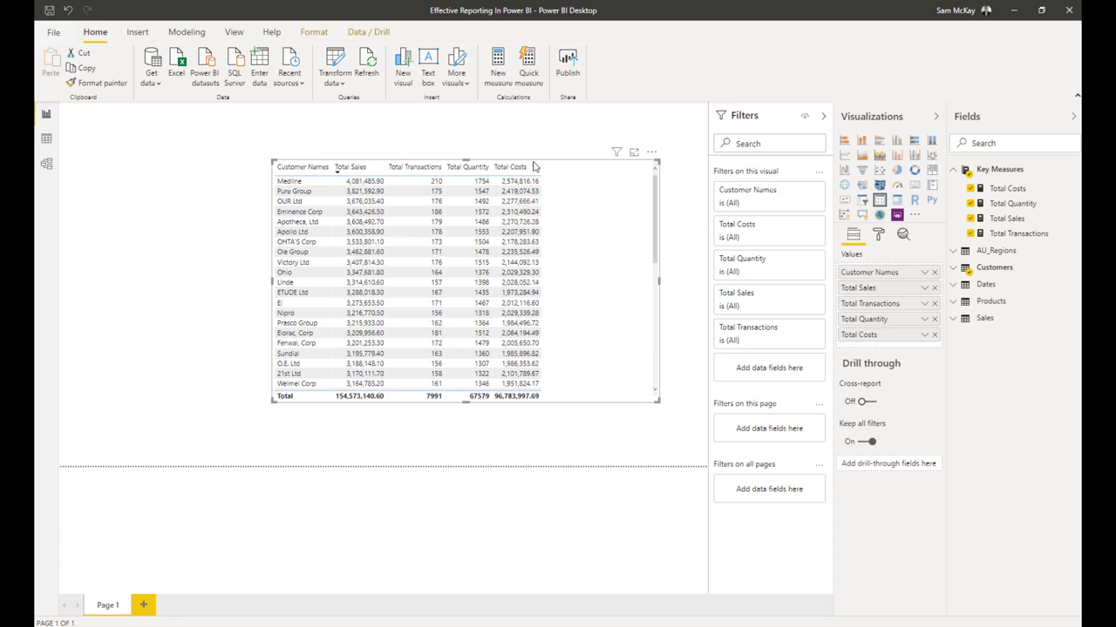
pyautogui.click(493, 68)
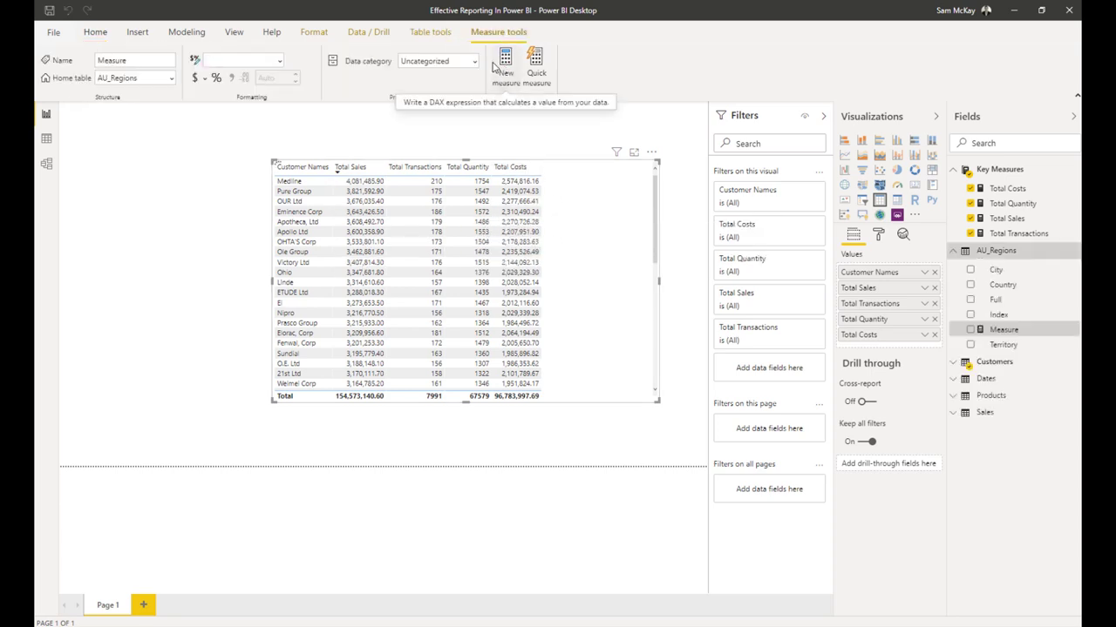
# Define Total Profits = [Total Sales] - [Total Costs] and select the new measure.
pyautogui.write('Total Profits')
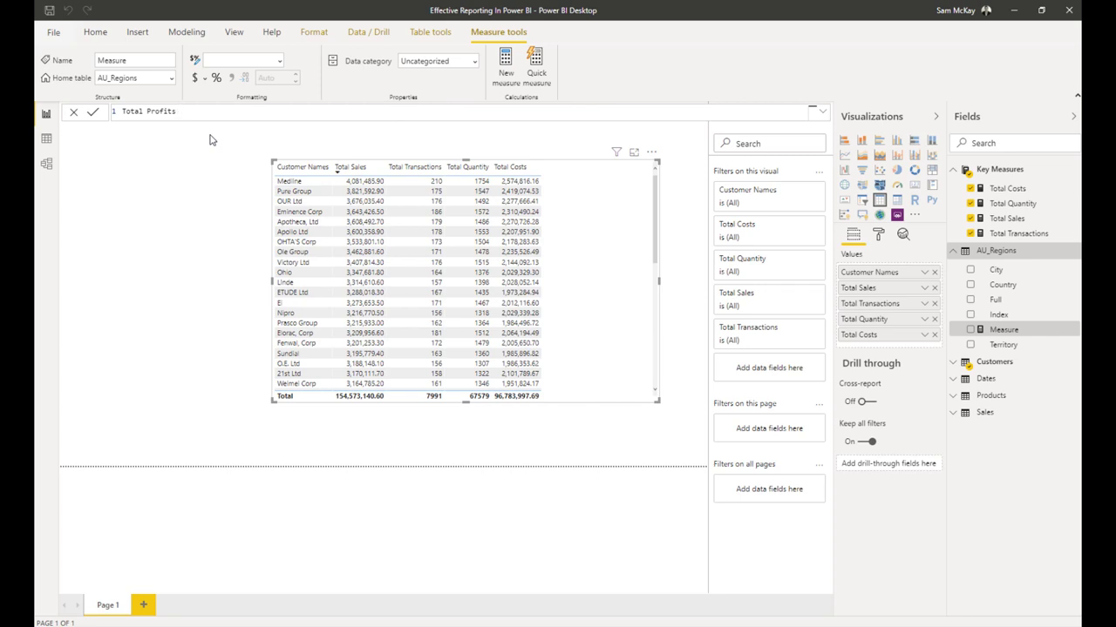
pyautogui.write('= Total')
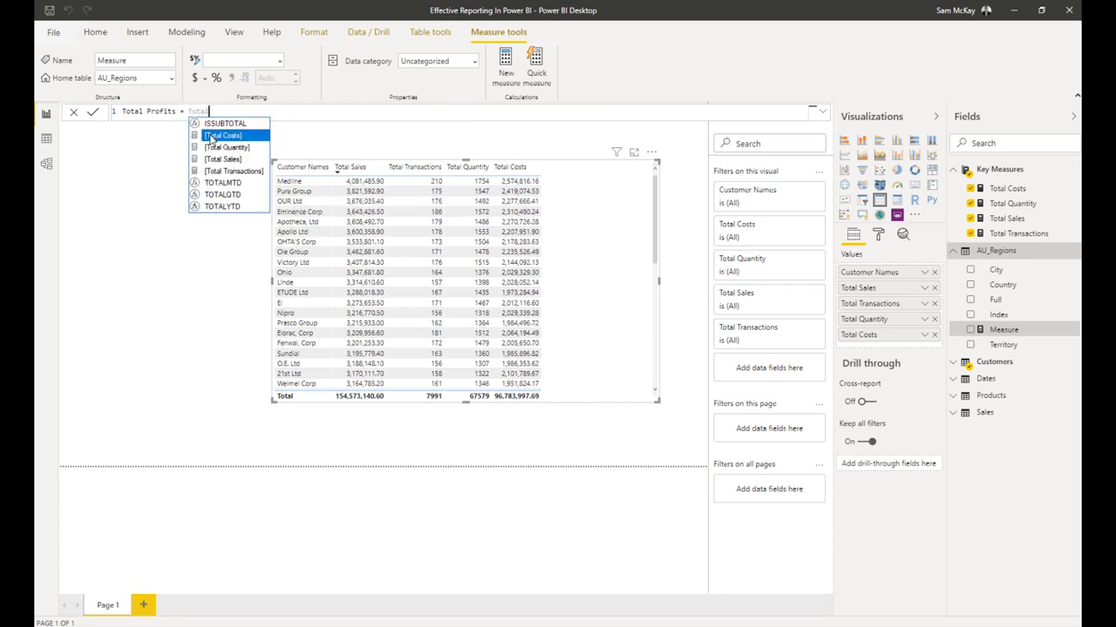
pyautogui.press('Down')
pyautogui.press('Down')
pyautogui.press('Tab')
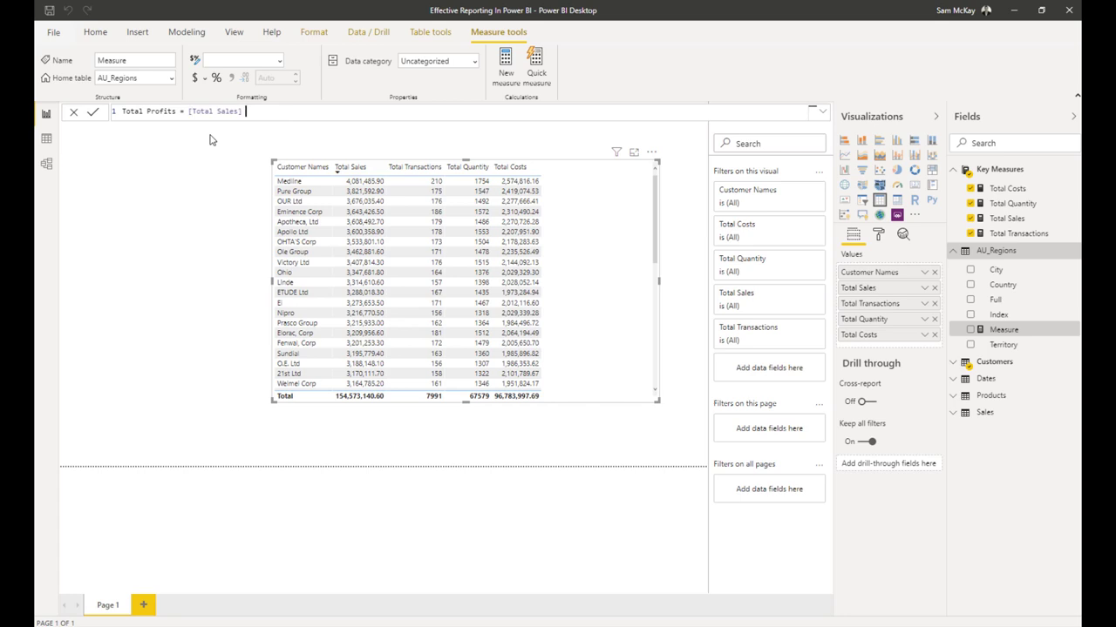
pyautogui.write('- Tota')
pyautogui.press('Tab')
pyautogui.press('Return')
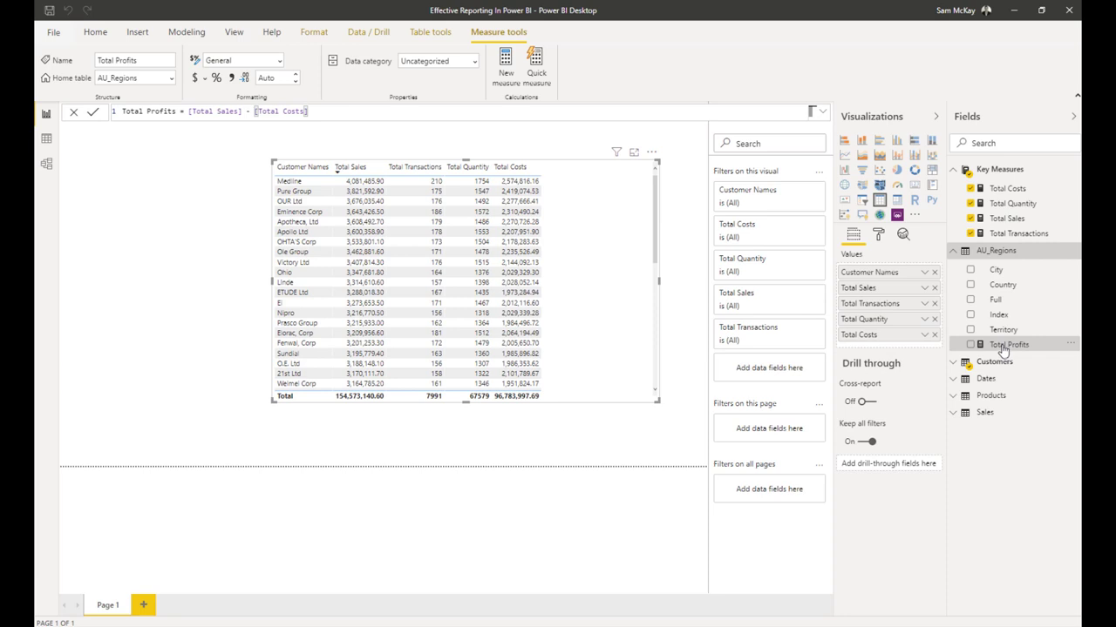
pyautogui.click(1002, 329)
pyautogui.click(1007, 344)
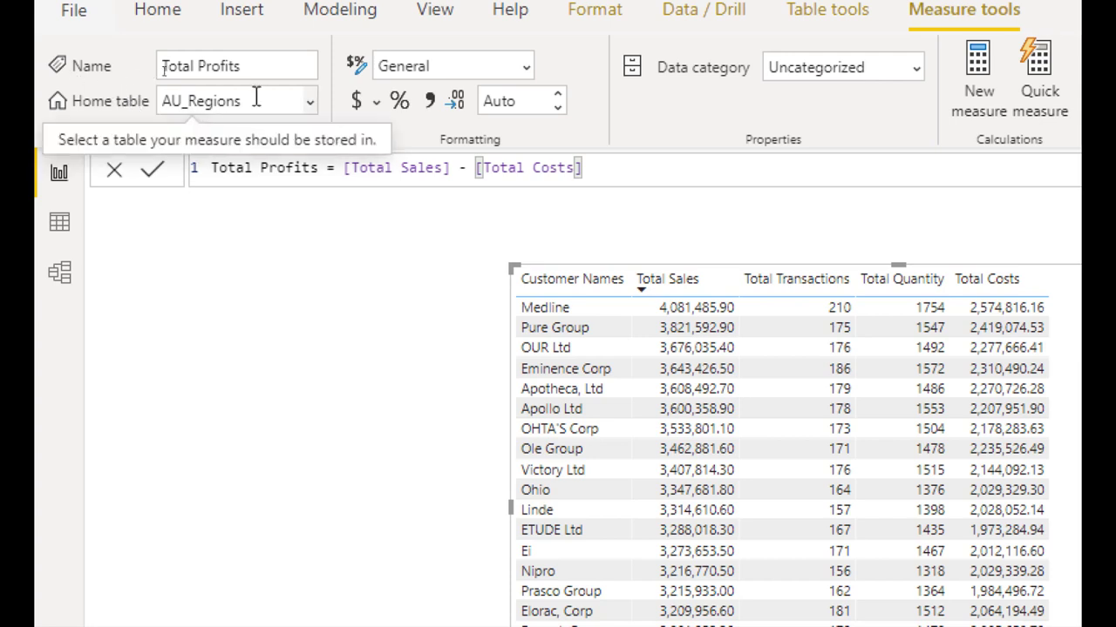
# Move Total Profits to the Key Measures home table and add it as a customer table column.
pyautogui.click(310, 103)
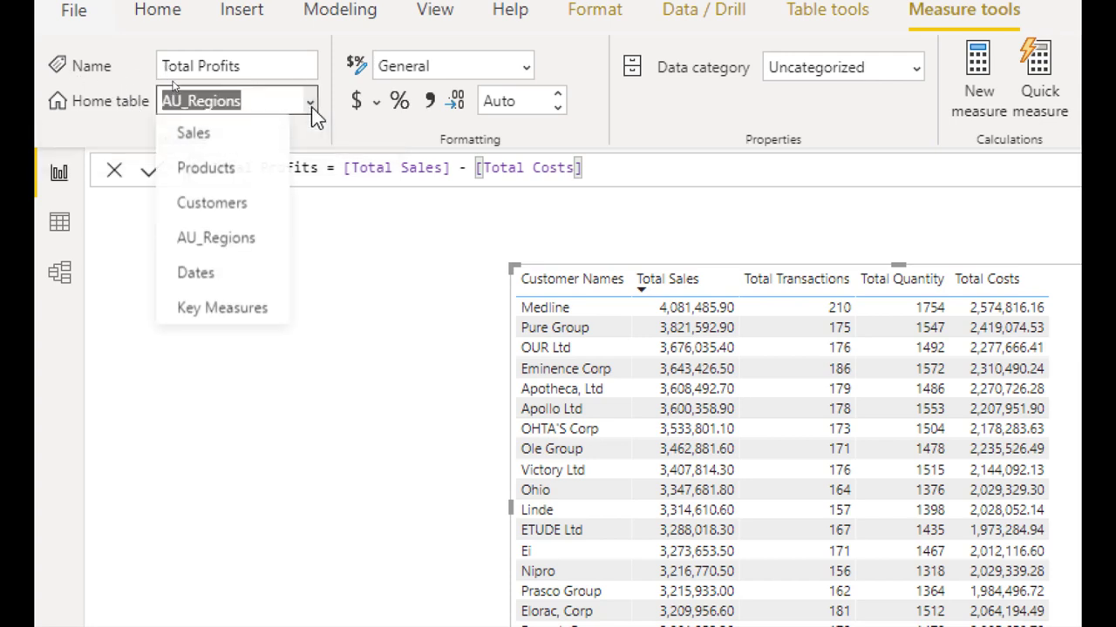
pyautogui.click(200, 310)
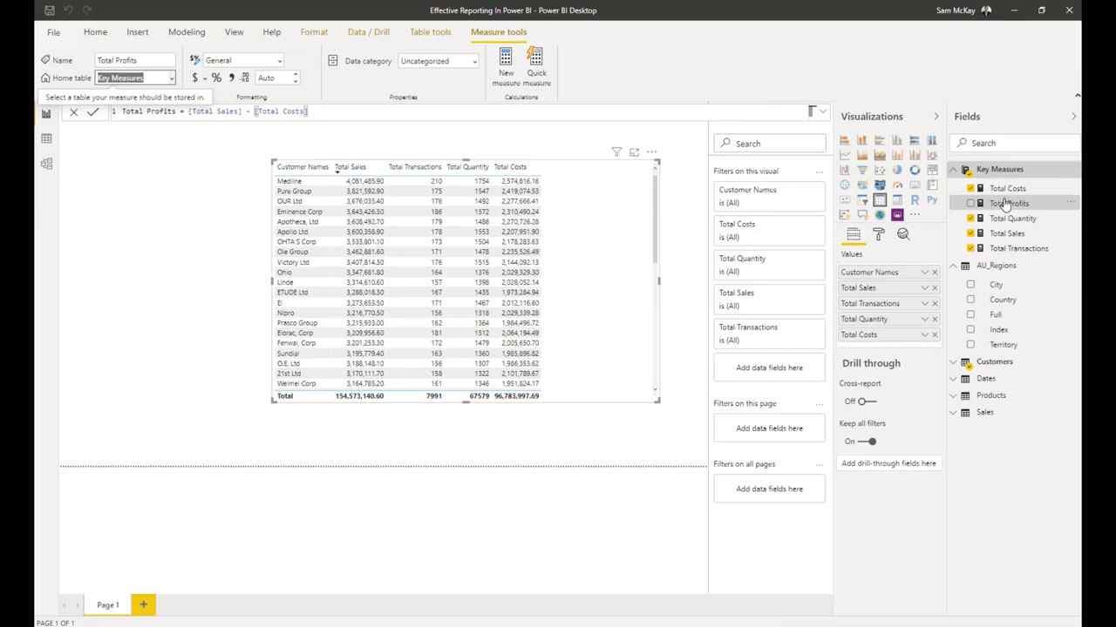
pyautogui.moveTo(934, 207); pyautogui.dragTo(93, 376)
pyautogui.moveTo(588, 289); pyautogui.dragTo(588, 288)
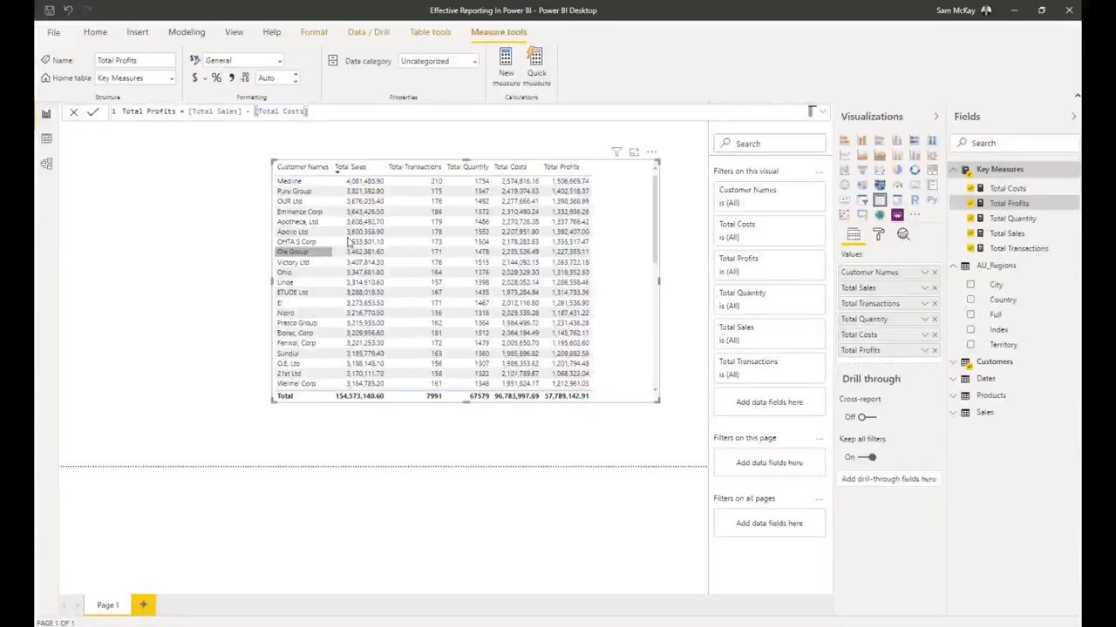
pyautogui.click(507, 70)
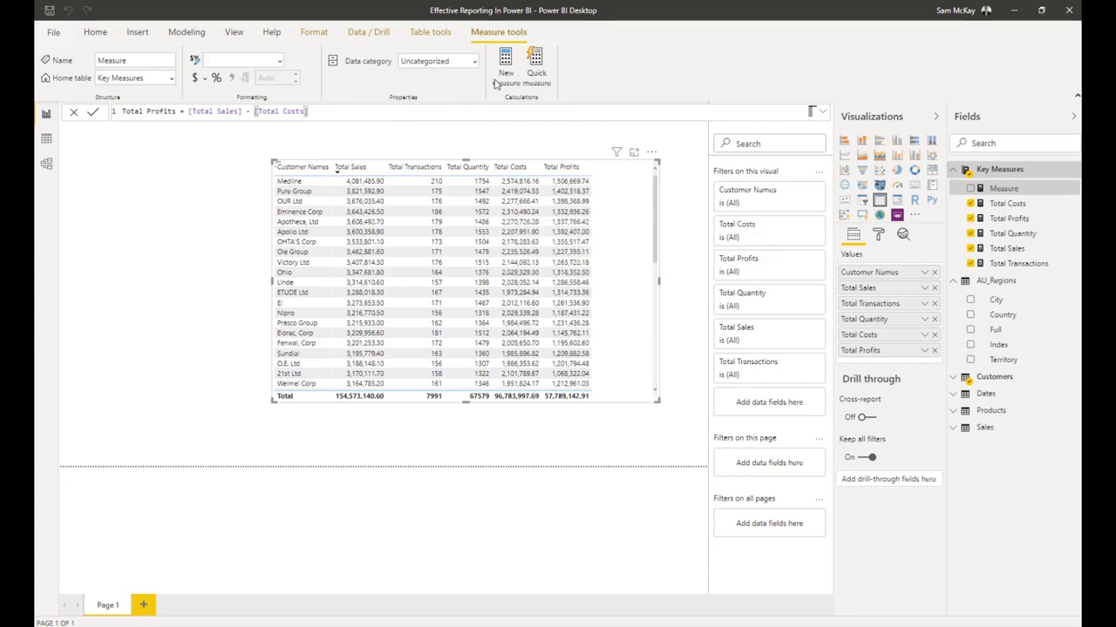
# Create Profit Margins = DIVIDE( [Total Profits], [Total Sales], 0 ) and add it to the slightly enlarged table.
pyautogui.write('F')
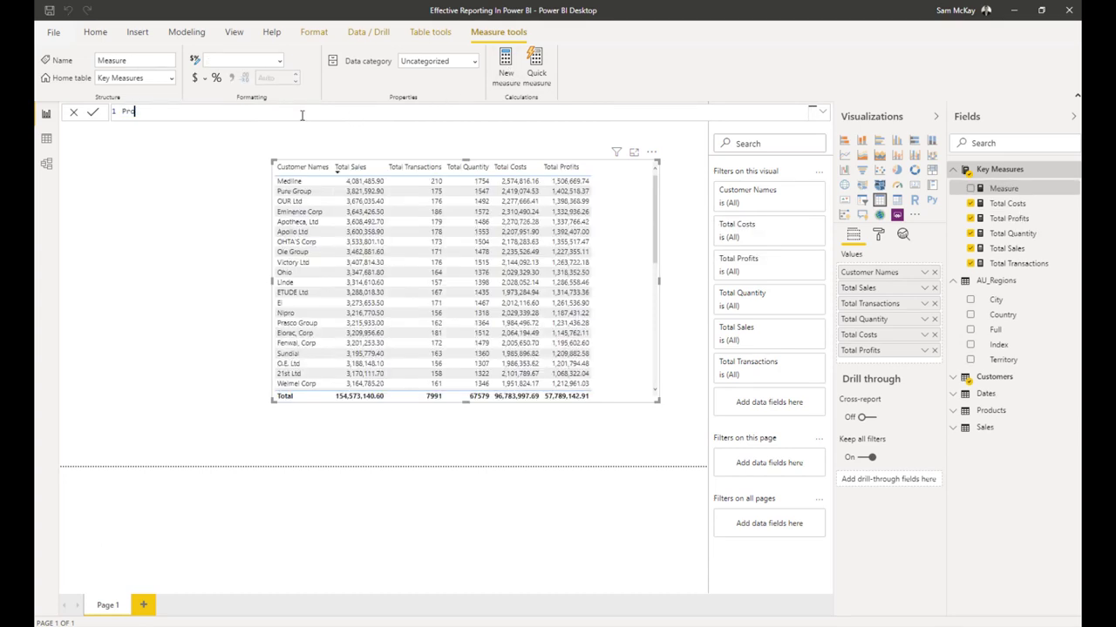
pyautogui.write('rofit Margins = DIVIDE(')
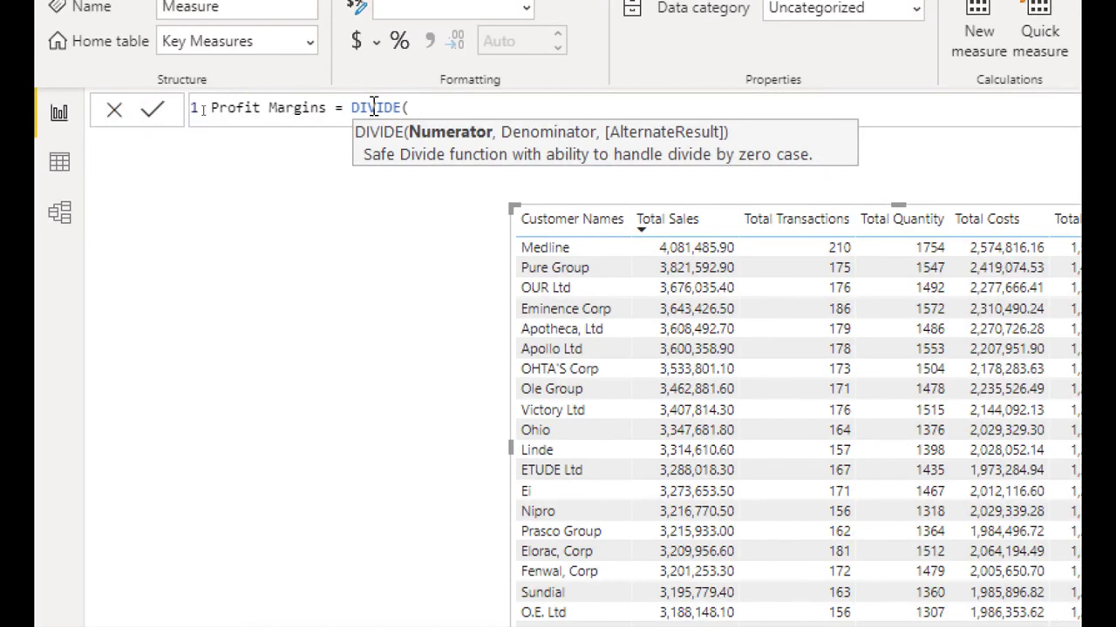
pyautogui.write(' Tot')
pyautogui.press('Down')
pyautogui.press('Down')
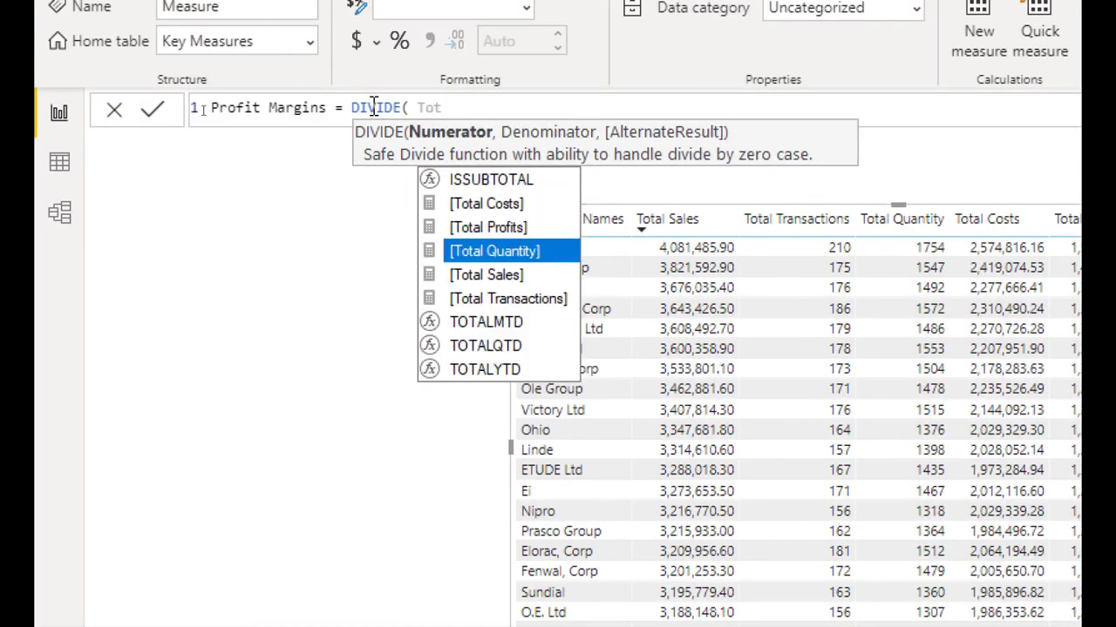
pyautogui.press('Up')
pyautogui.press('Tab')
pyautogui.write(', Tot')
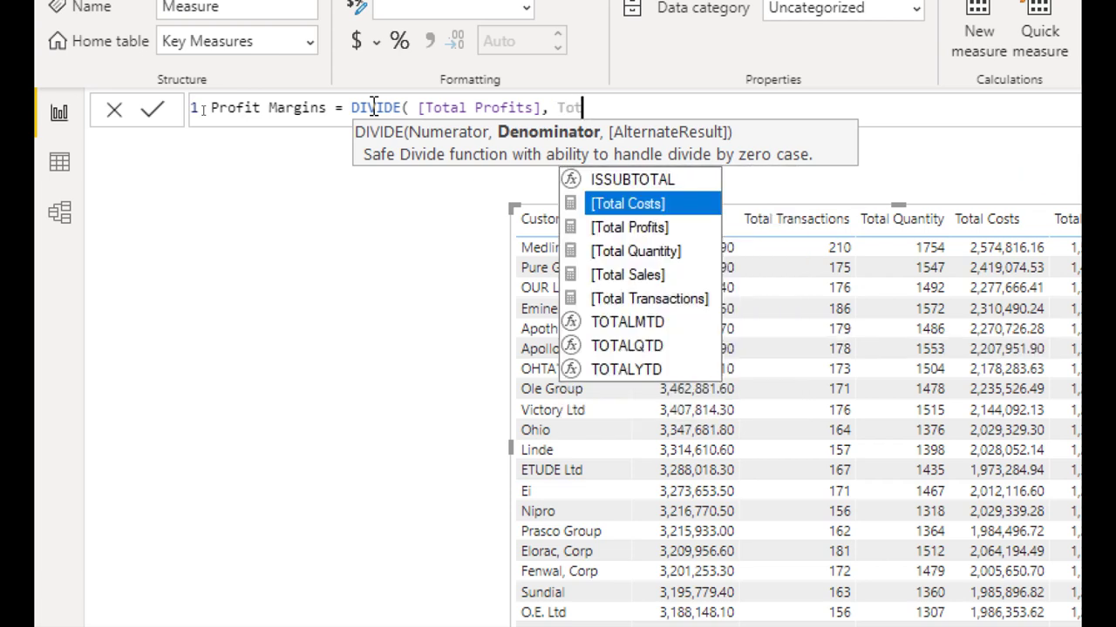
pyautogui.press('Down')
pyautogui.press('Down')
pyautogui.press('Down')
pyautogui.press('Tab')
pyautogui.write(', ')
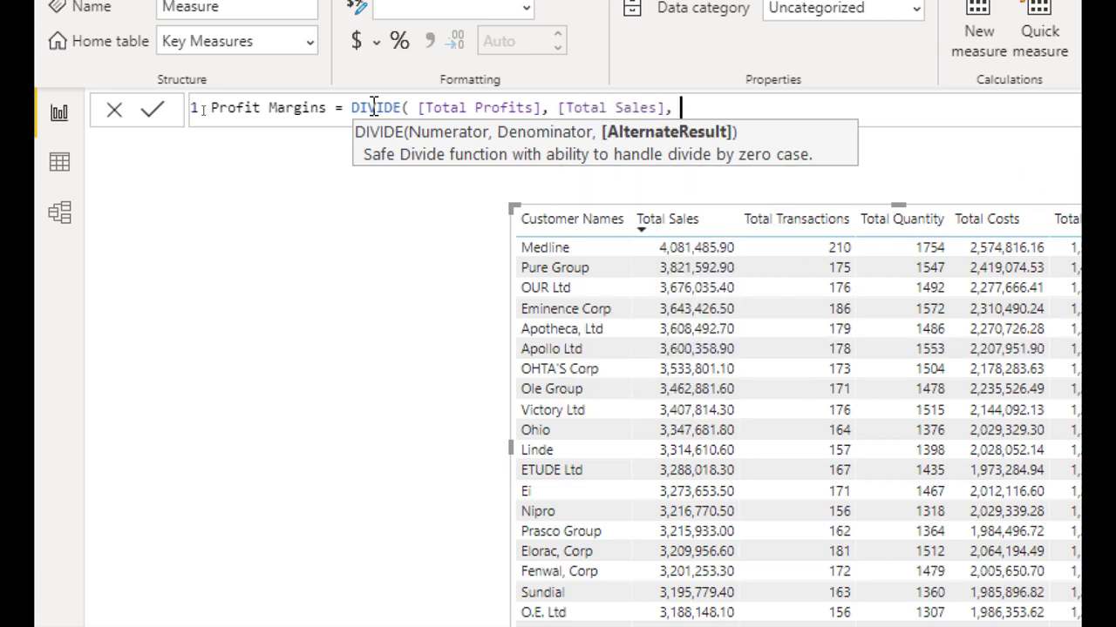
pyautogui.write('0 )')
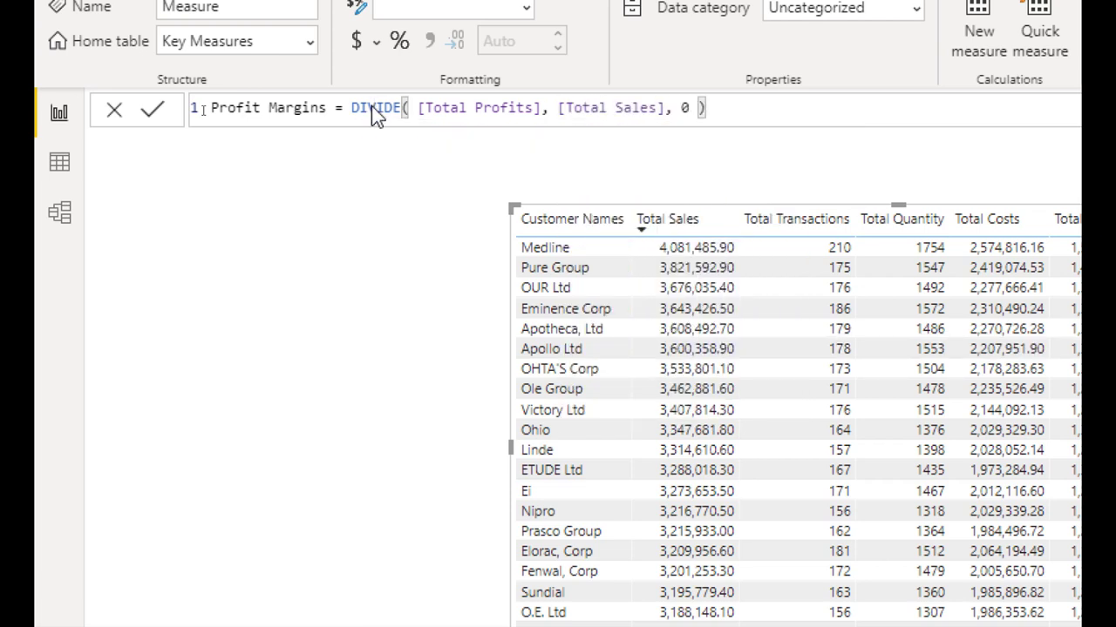
pyautogui.press('Return')
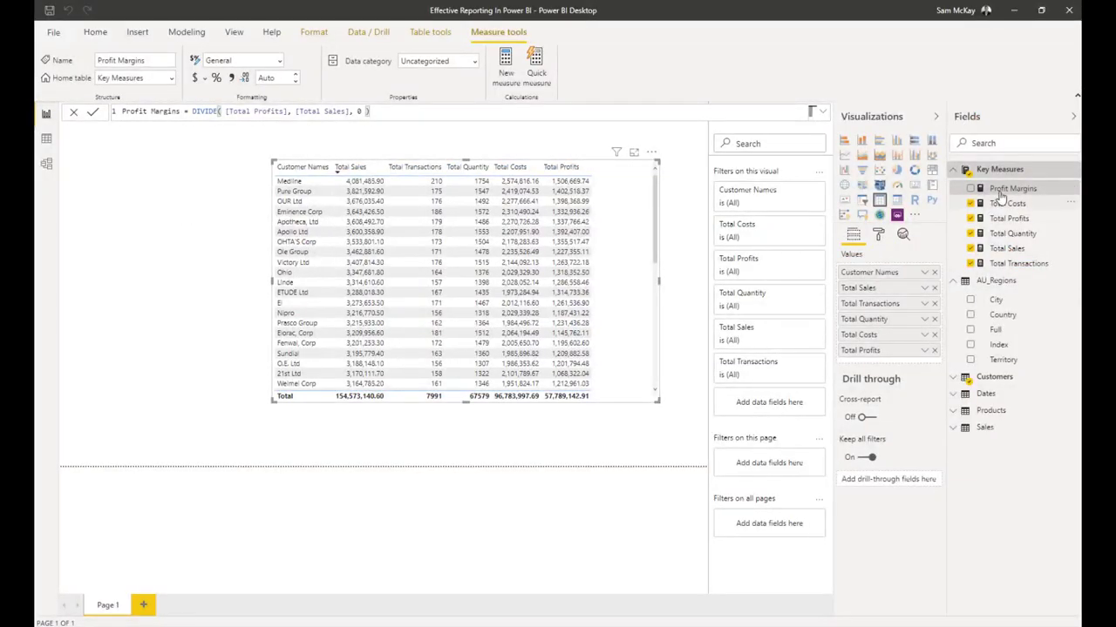
pyautogui.moveTo(1000, 197); pyautogui.dragTo(621, 305)
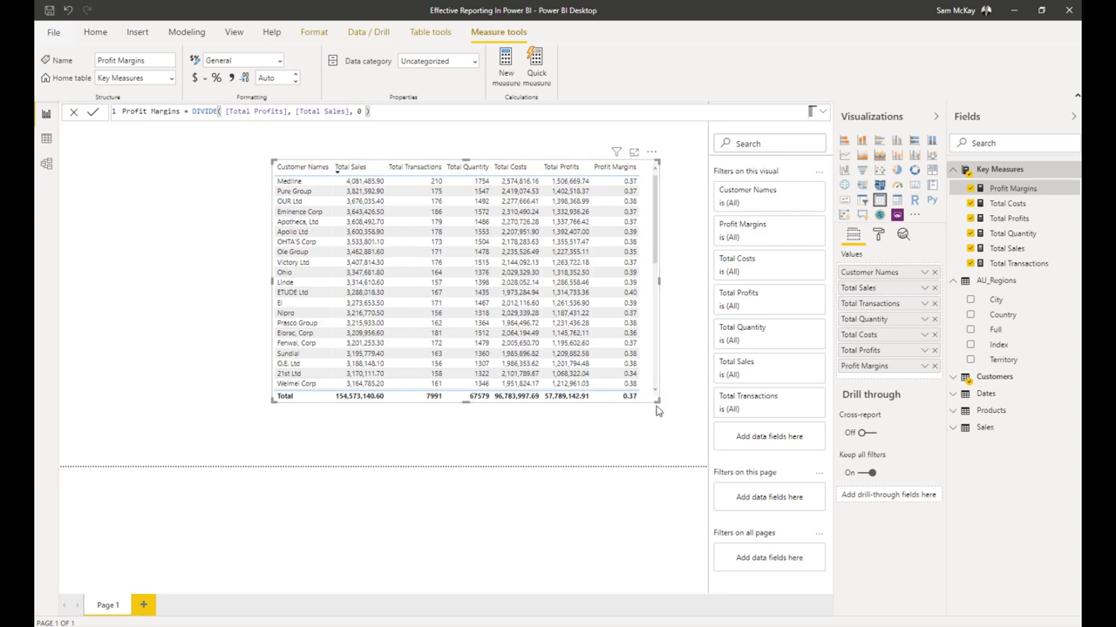
pyautogui.moveTo(659, 403); pyautogui.dragTo(667, 405)
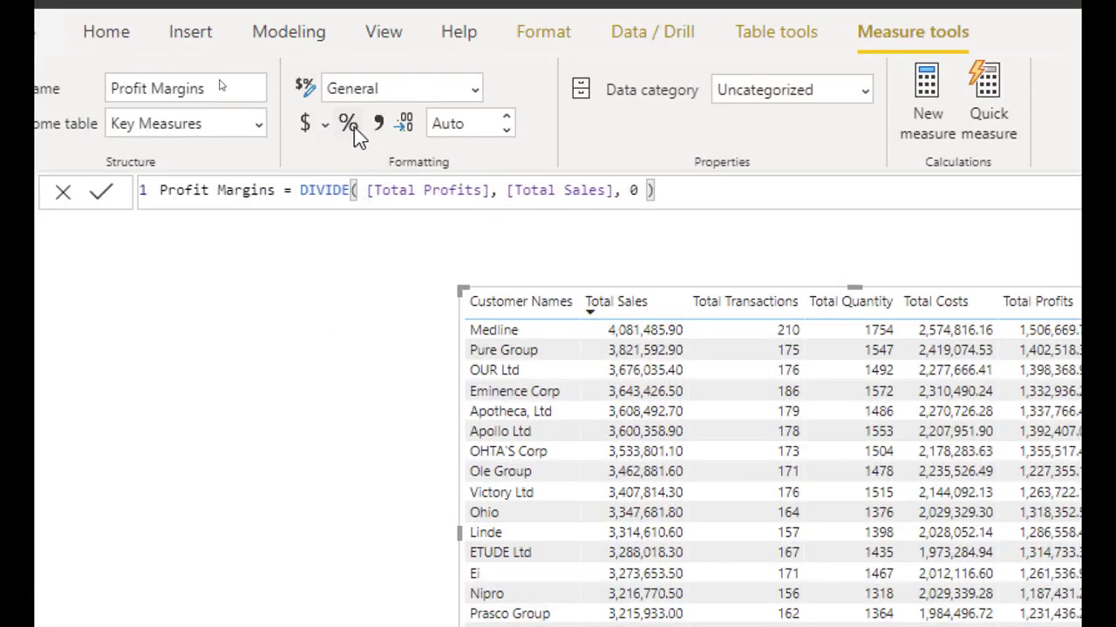
# Format Profit Margins as a percentage with one decimal place.
pyautogui.click(348, 124)
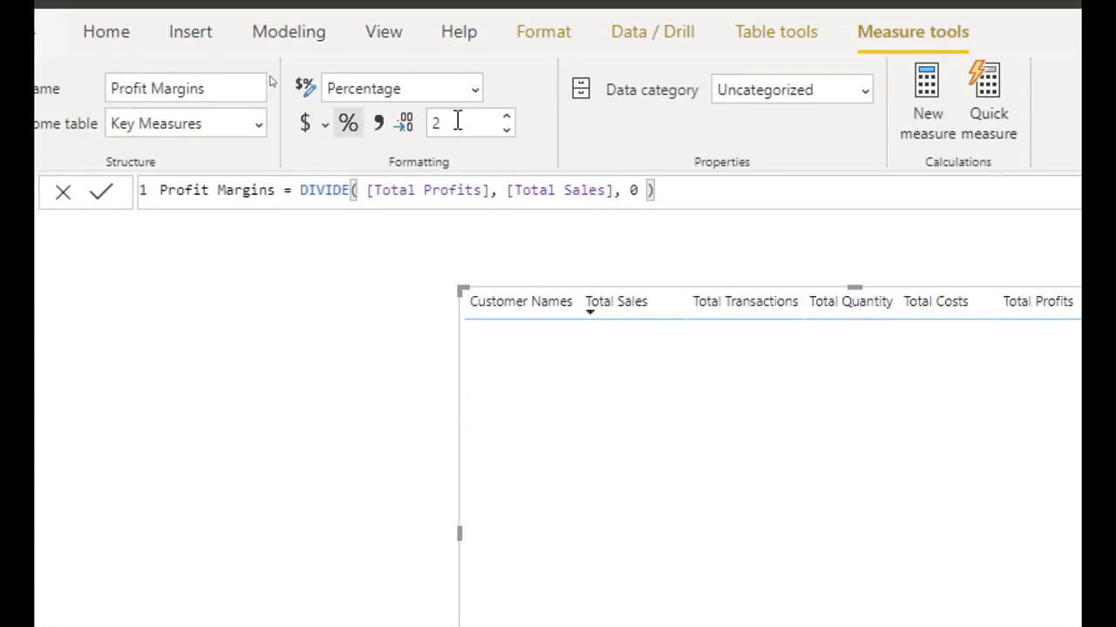
pyautogui.doubleClick(458, 122)
pyautogui.press('BackSpace')
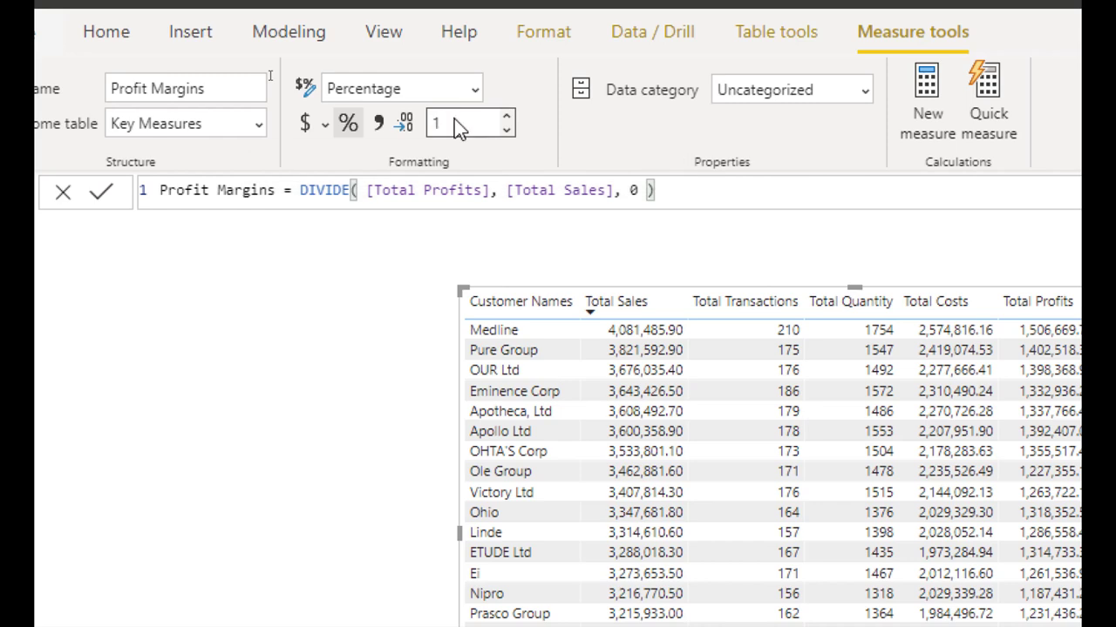
pyautogui.write('2')
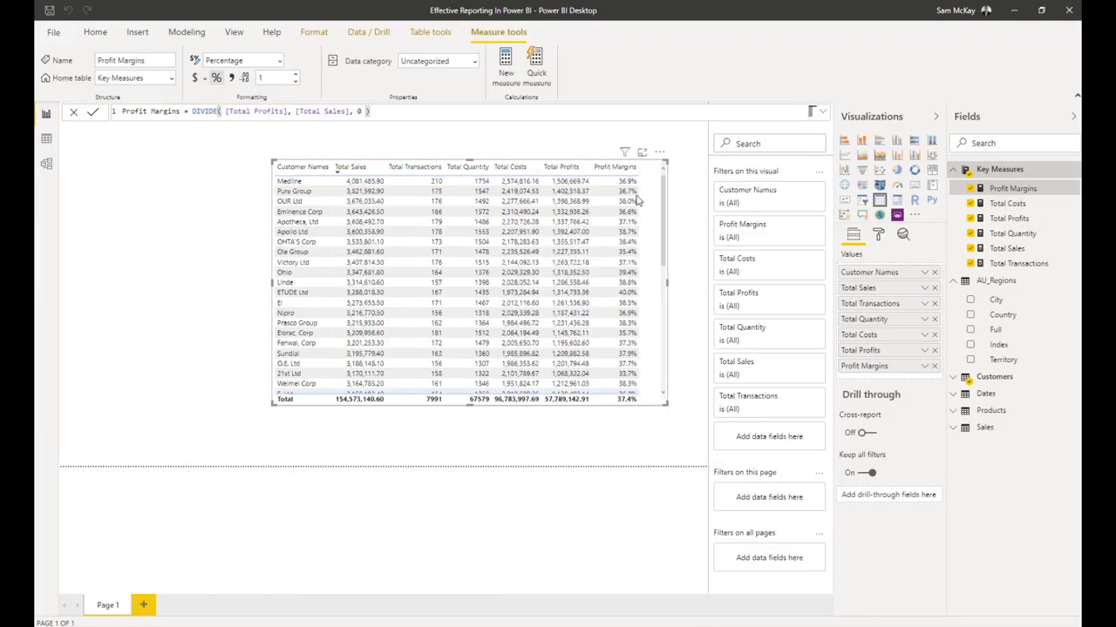
# Move the customer table toward the left side of the page.
pyautogui.moveTo(649, 188); pyautogui.dragTo(636, 195)
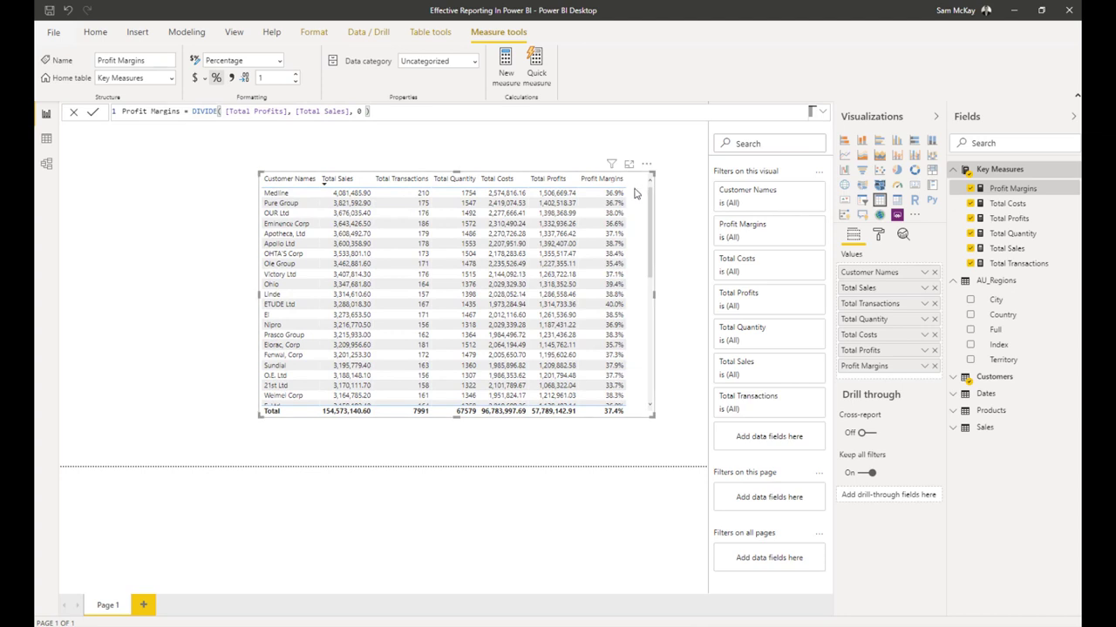
pyautogui.moveTo(634, 194); pyautogui.dragTo(485, 224)
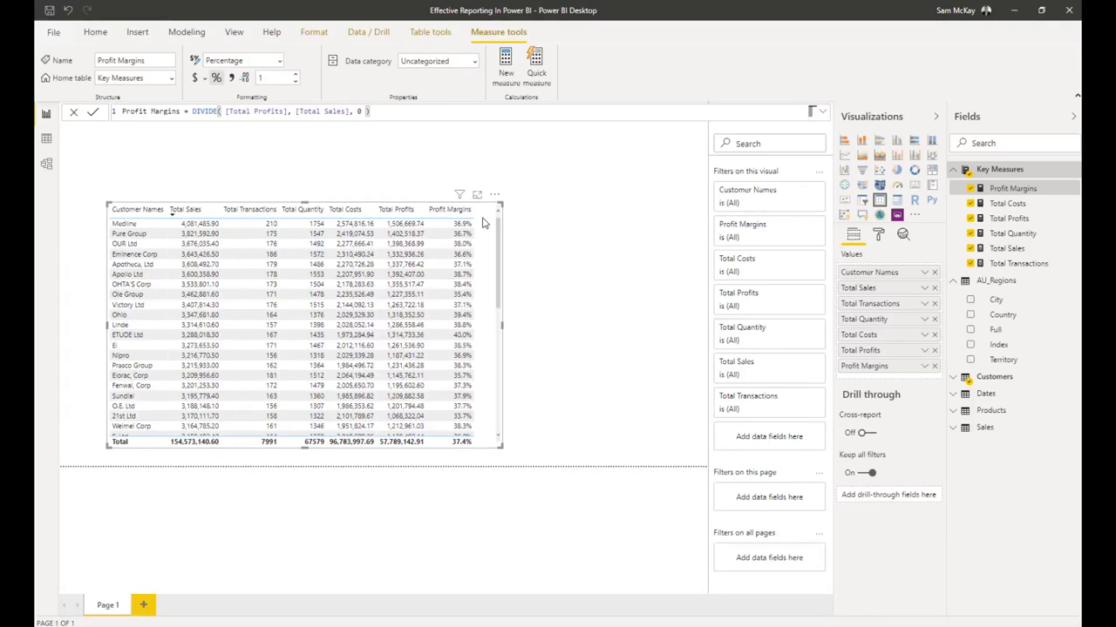
pyautogui.moveTo(483, 223)
pyautogui.mouseDown()
pyautogui.moveTo(518, 215)
pyautogui.moveTo(486, 226)
pyautogui.mouseUp()
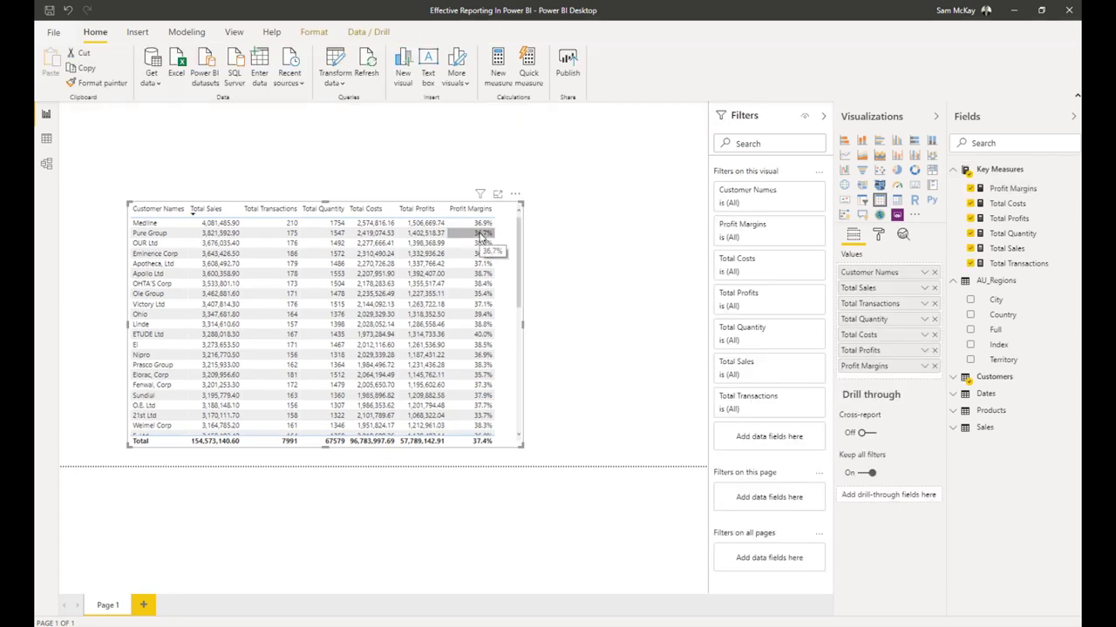
# Delete the customer table and place AU_Regions City on the page as a new map visual.
pyautogui.press('Delete')
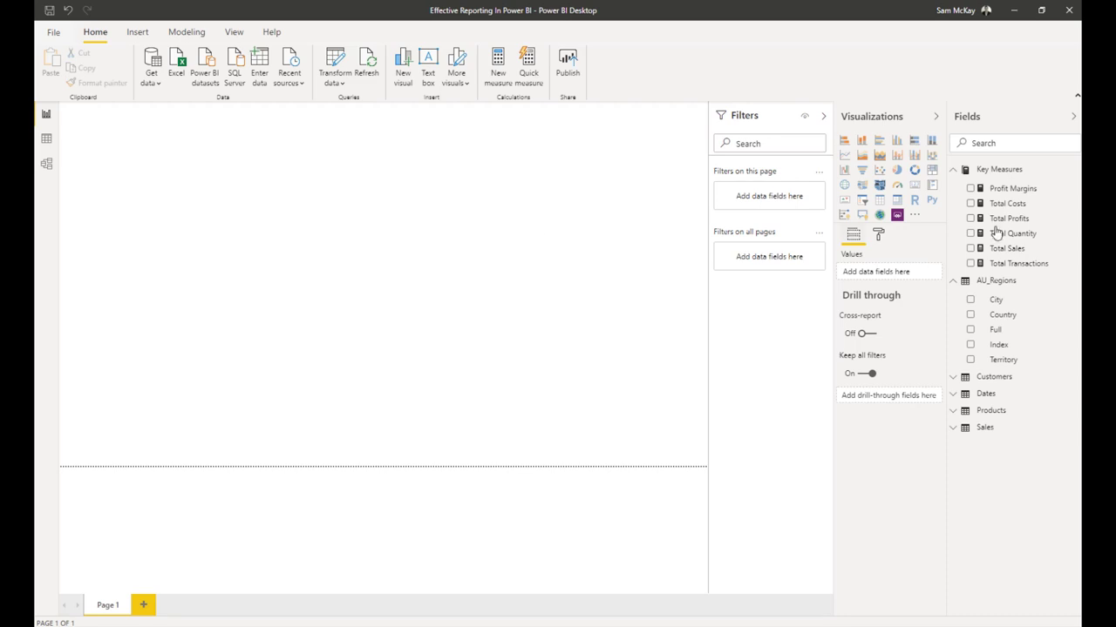
pyautogui.click(953, 282)
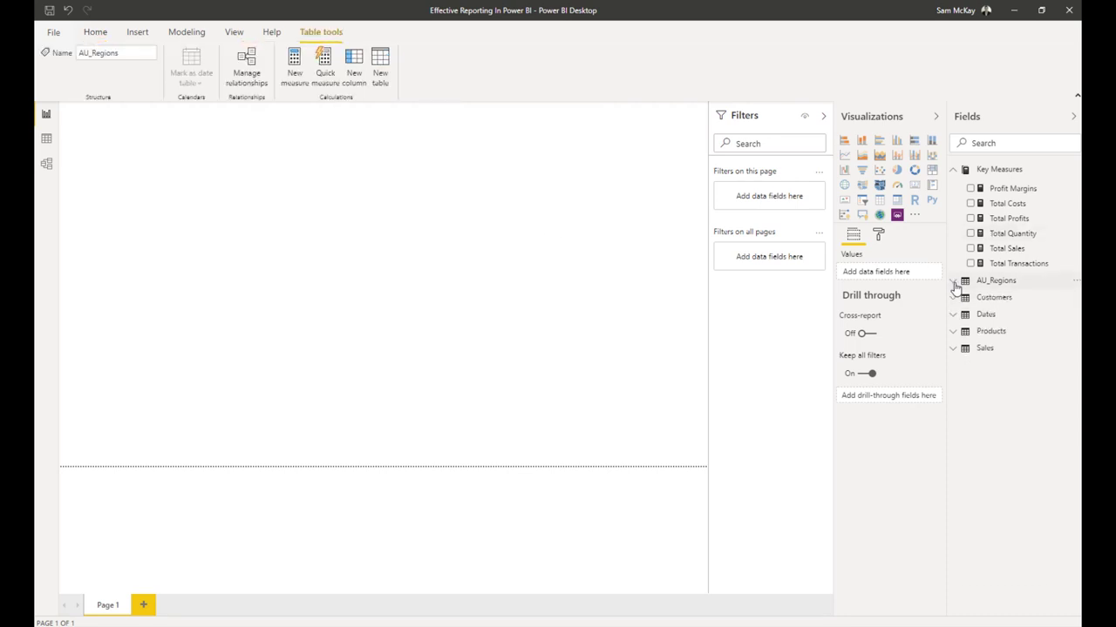
pyautogui.click(954, 284)
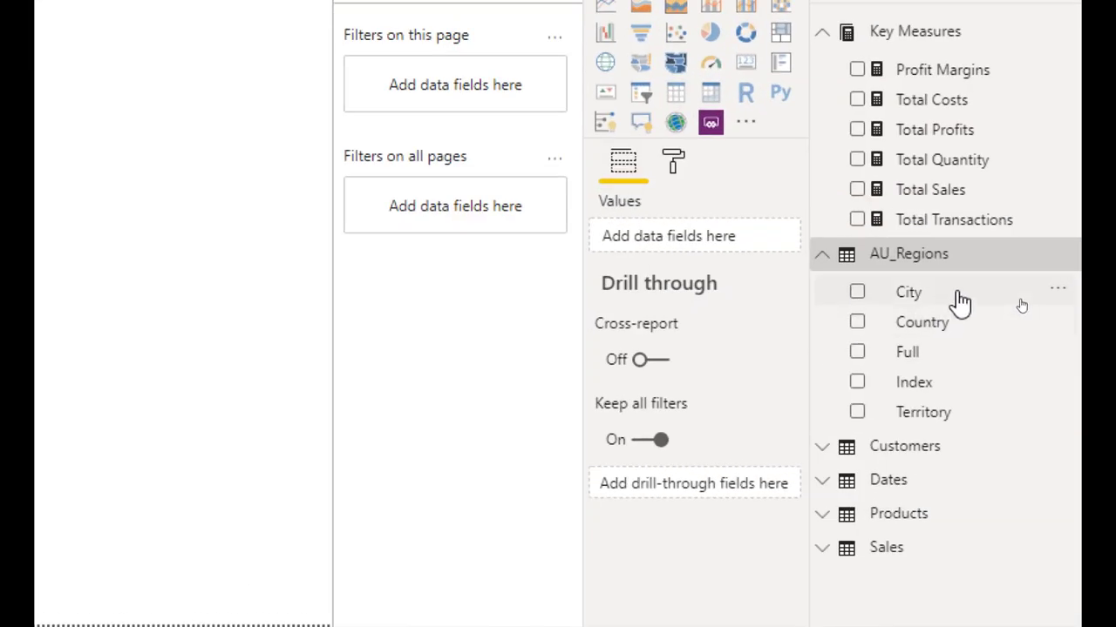
pyautogui.moveTo(1019, 302); pyautogui.dragTo(490, 263)
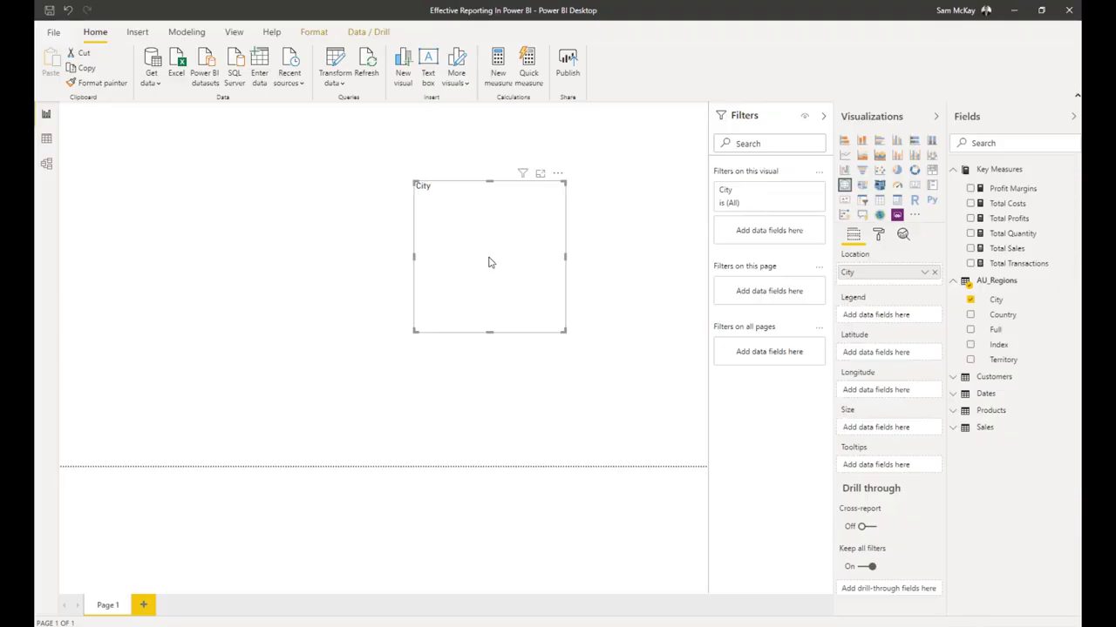
# Review the data model, then enlarge the City map and size its bubbles by Total Sales.
pyautogui.click(46, 163)
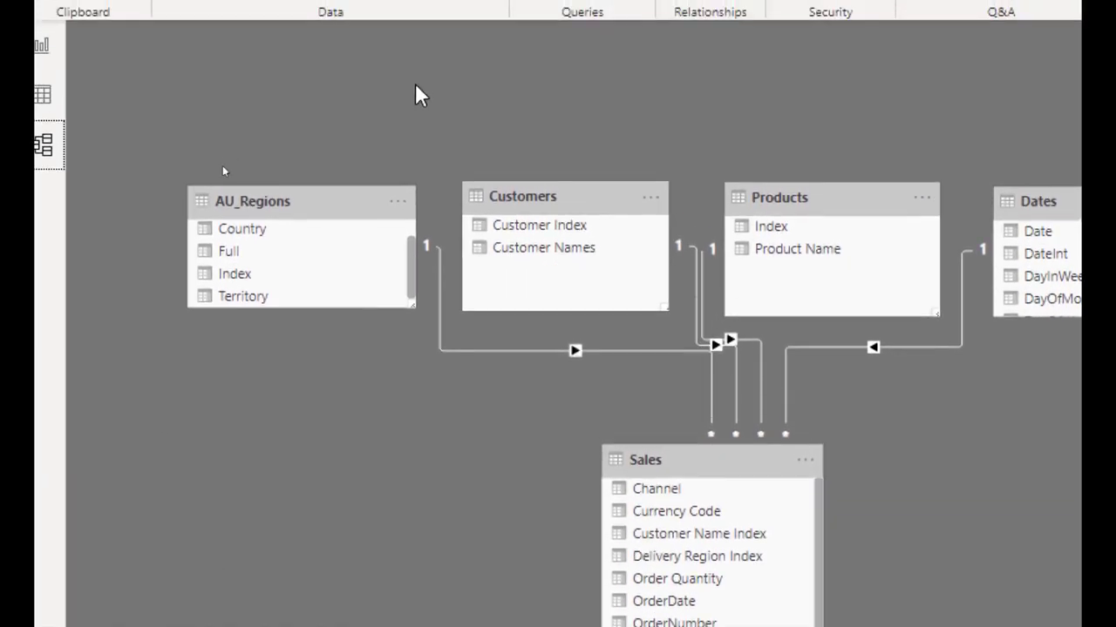
pyautogui.moveTo(438, 155)
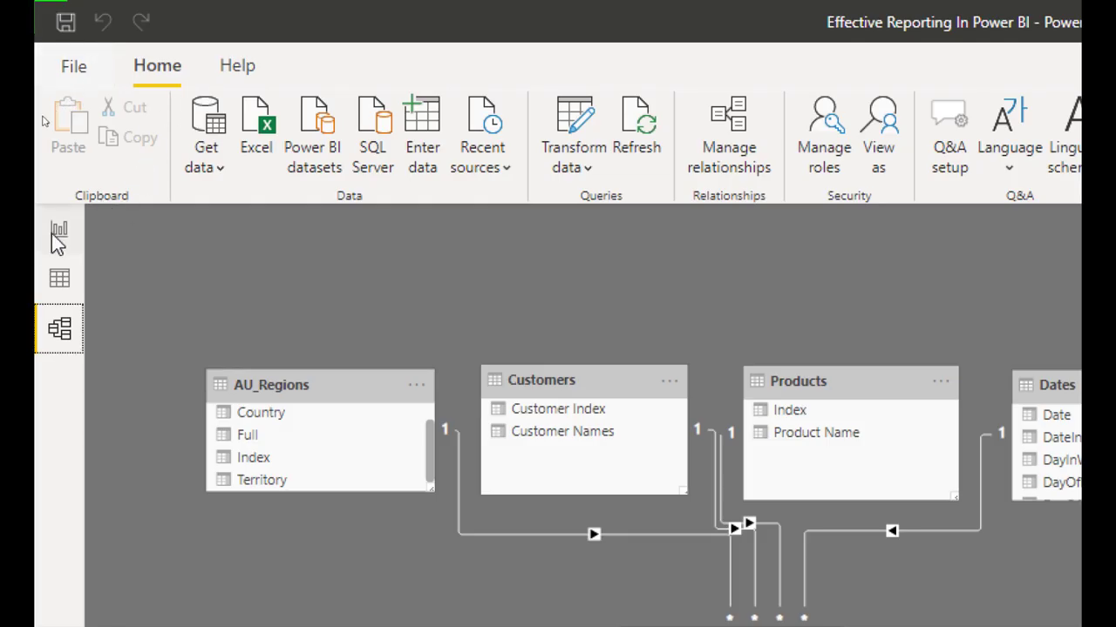
pyautogui.click(54, 232)
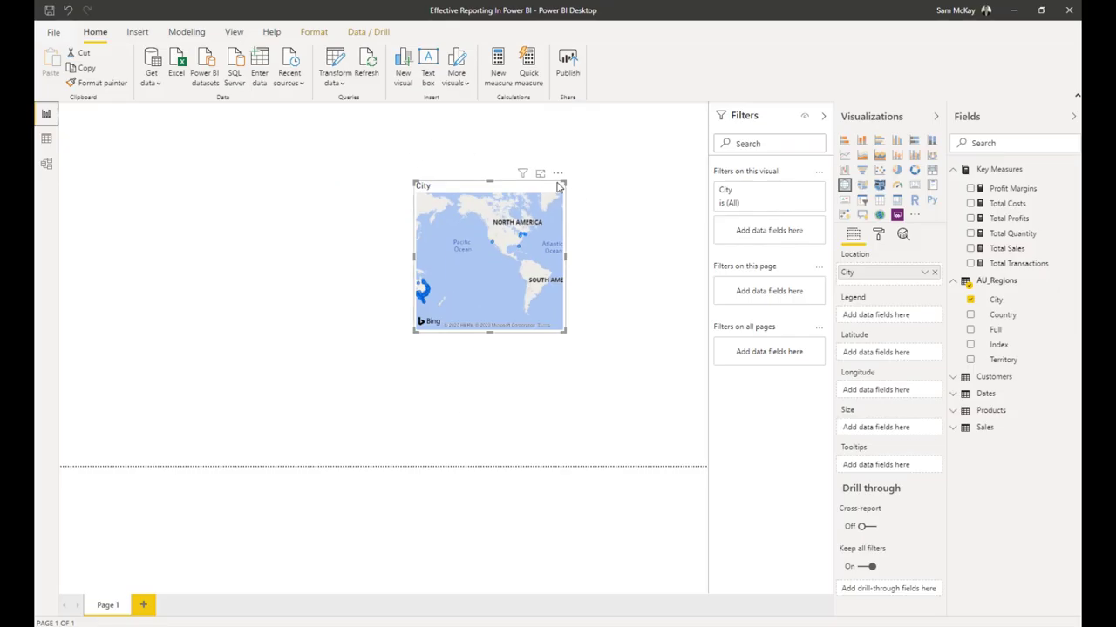
pyautogui.moveTo(559, 183); pyautogui.dragTo(531, 185)
pyautogui.click(534, 343)
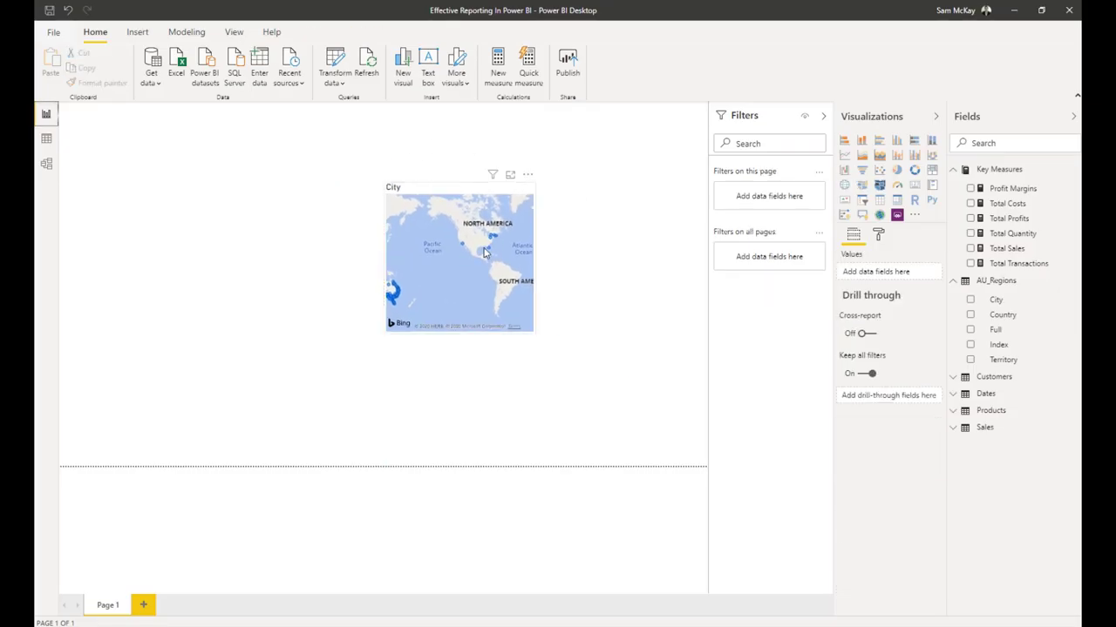
pyautogui.click(526, 339)
pyautogui.moveTo(532, 331); pyautogui.dragTo(578, 376)
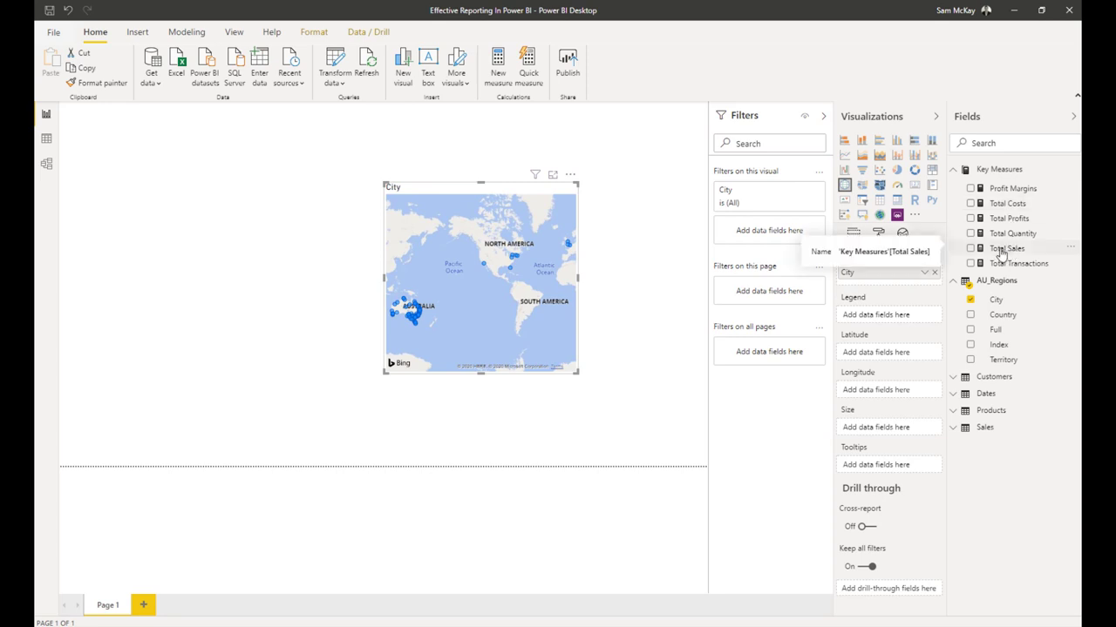
pyautogui.moveTo(999, 252); pyautogui.dragTo(879, 427)
# Convert the City map to a stacked bar chart, enlarge it, and place it at the left edge.
pyautogui.click(845, 143)
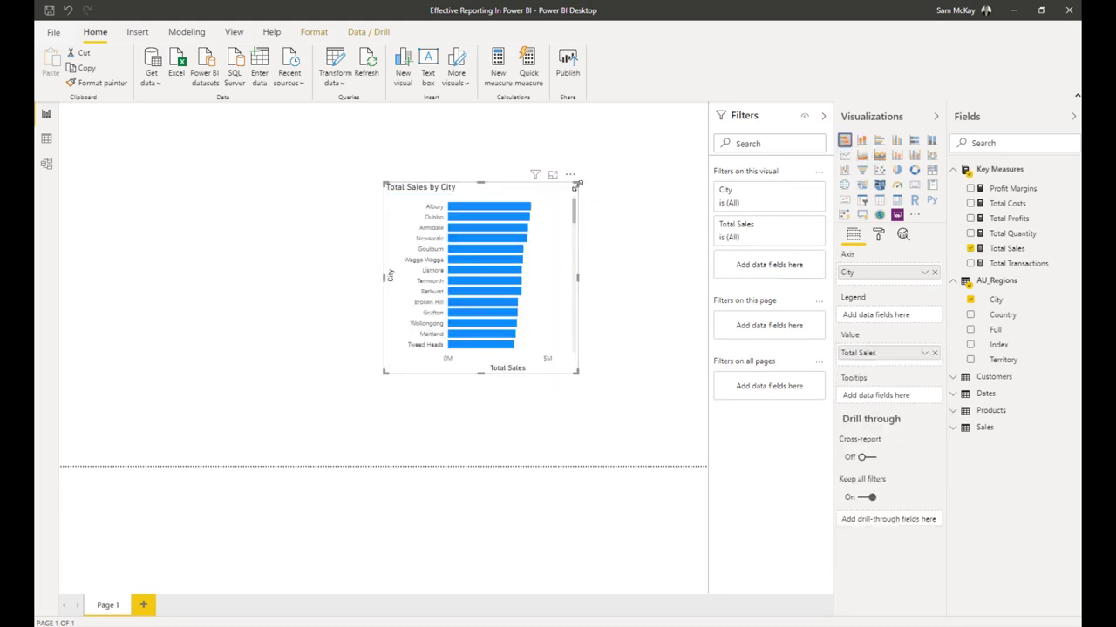
pyautogui.moveTo(575, 185); pyautogui.dragTo(693, 196)
pyautogui.moveTo(596, 202); pyautogui.dragTo(281, 284)
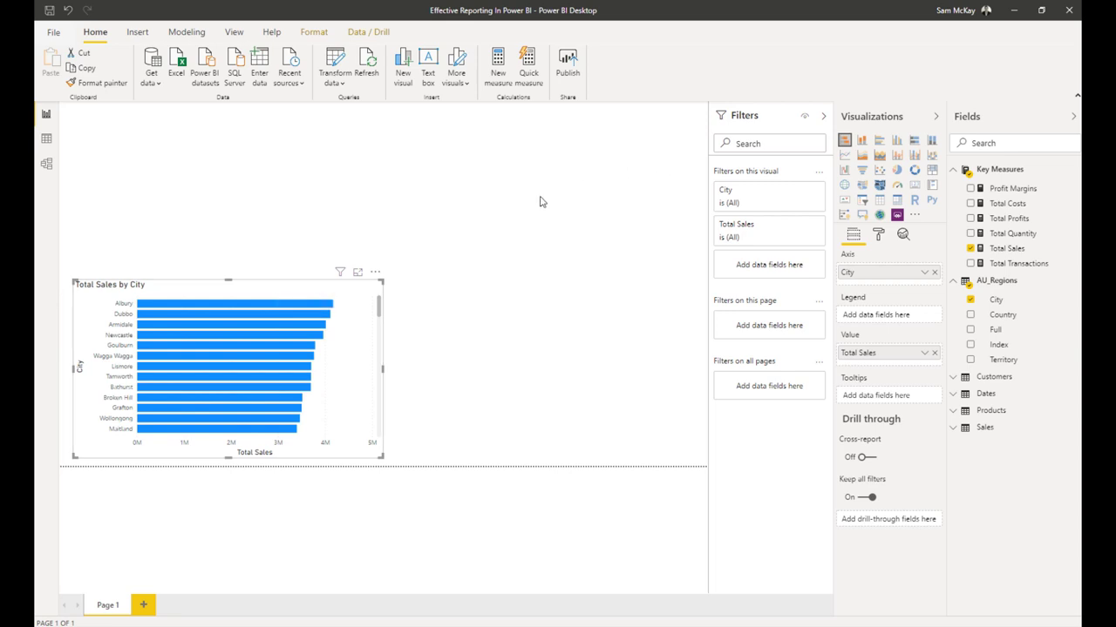
pyautogui.moveTo(381, 282); pyautogui.dragTo(434, 232)
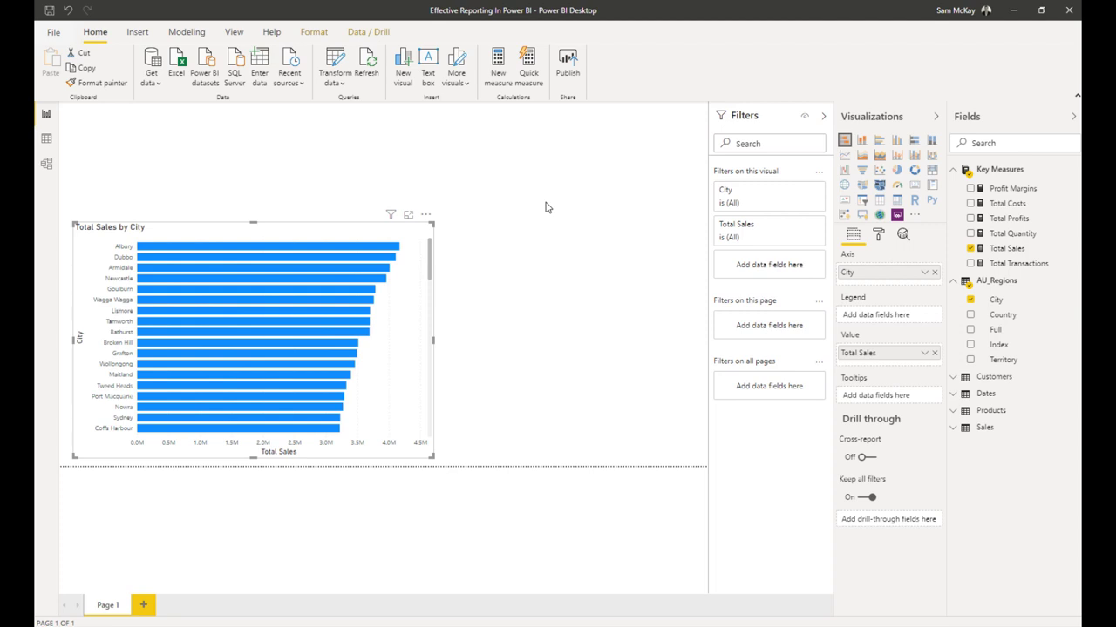
pyautogui.click(620, 122)
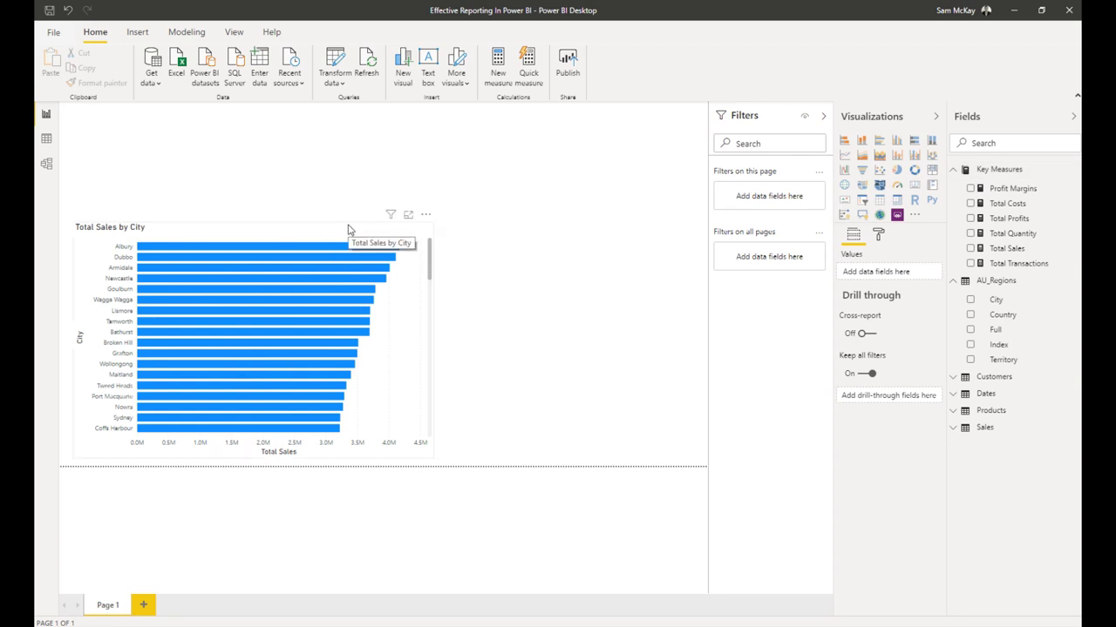
# Add the Dates table's Year field to the page as a slicer near the top.
pyautogui.click(952, 280)
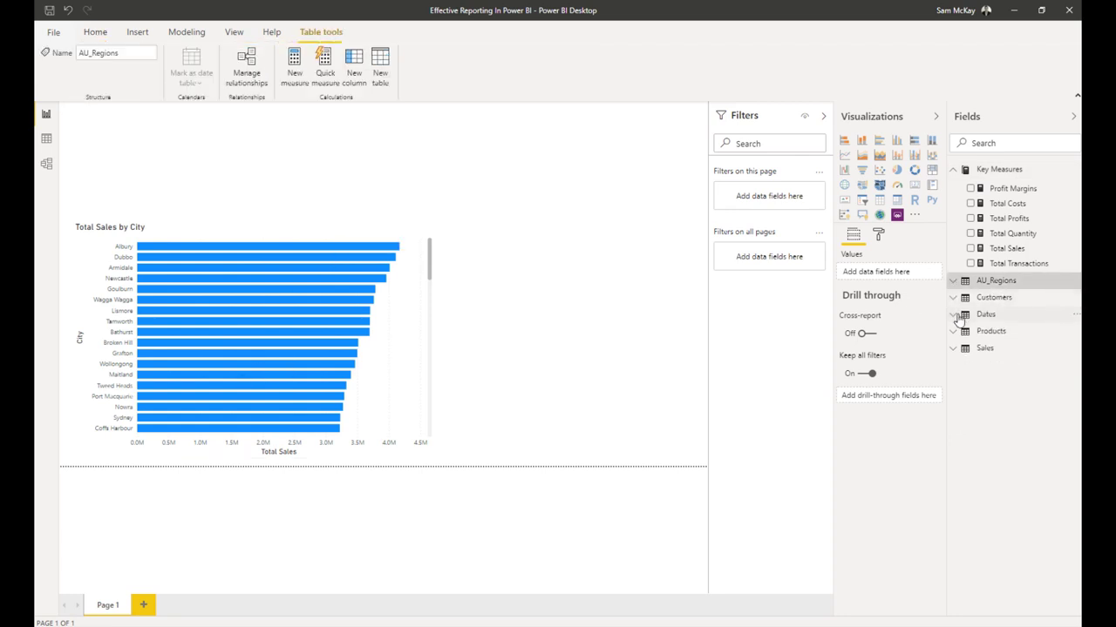
pyautogui.click(953, 315)
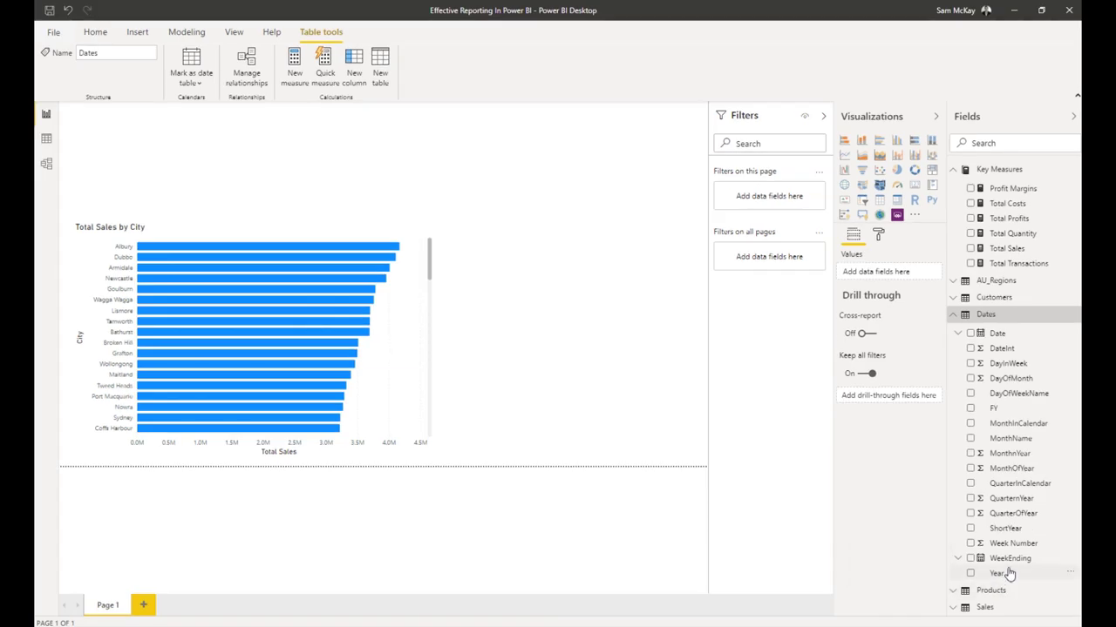
pyautogui.moveTo(996, 573); pyautogui.dragTo(530, 132)
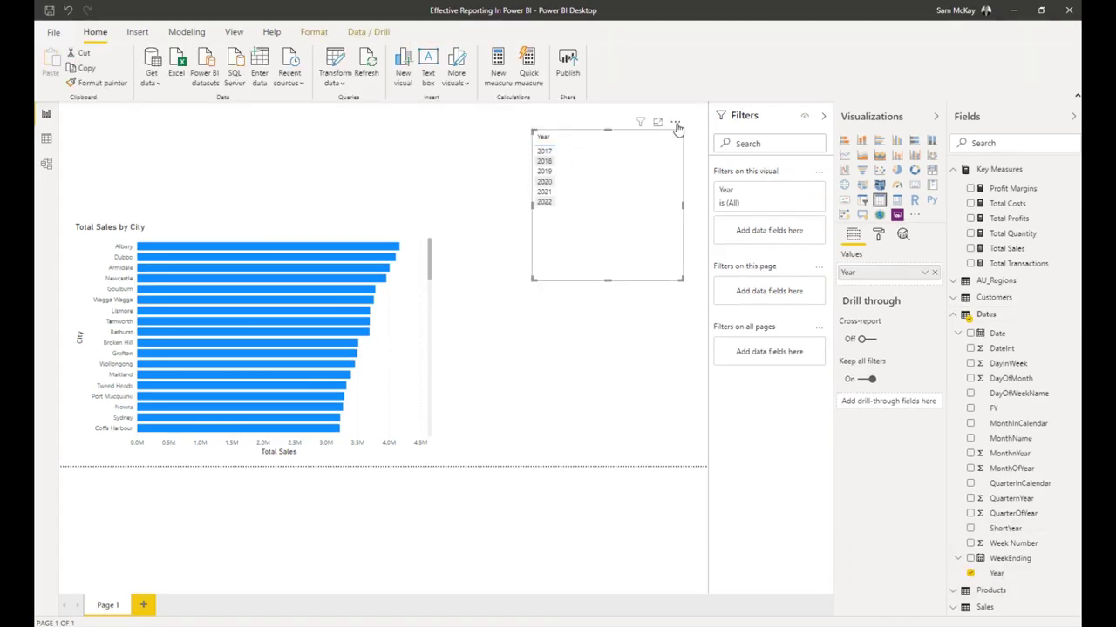
pyautogui.moveTo(678, 129); pyautogui.dragTo(572, 112)
pyautogui.click(682, 193)
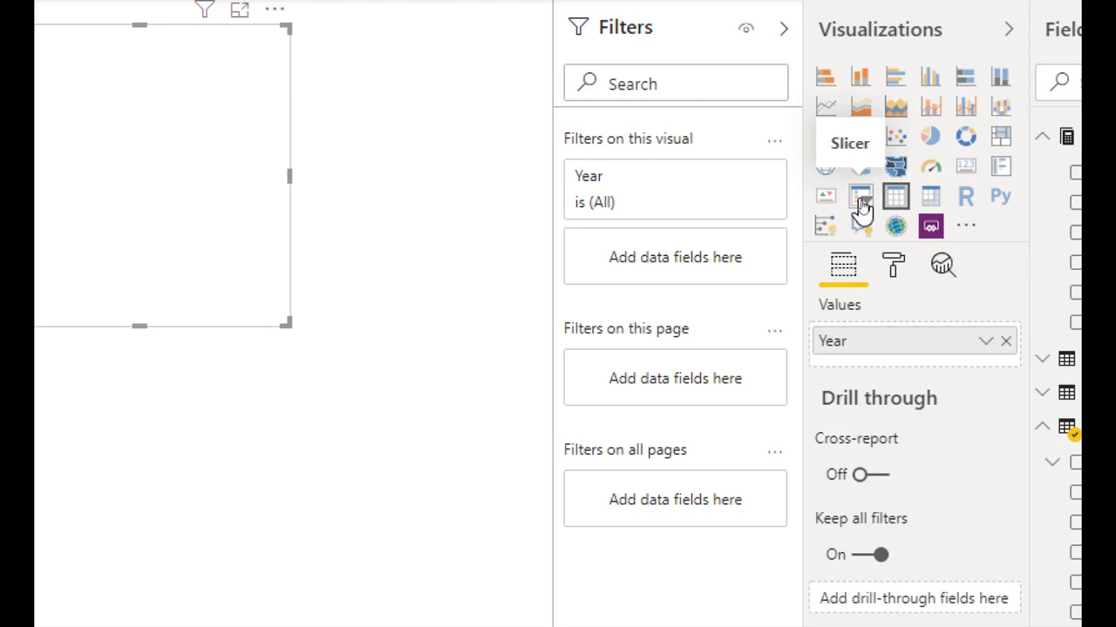
pyautogui.click(861, 206)
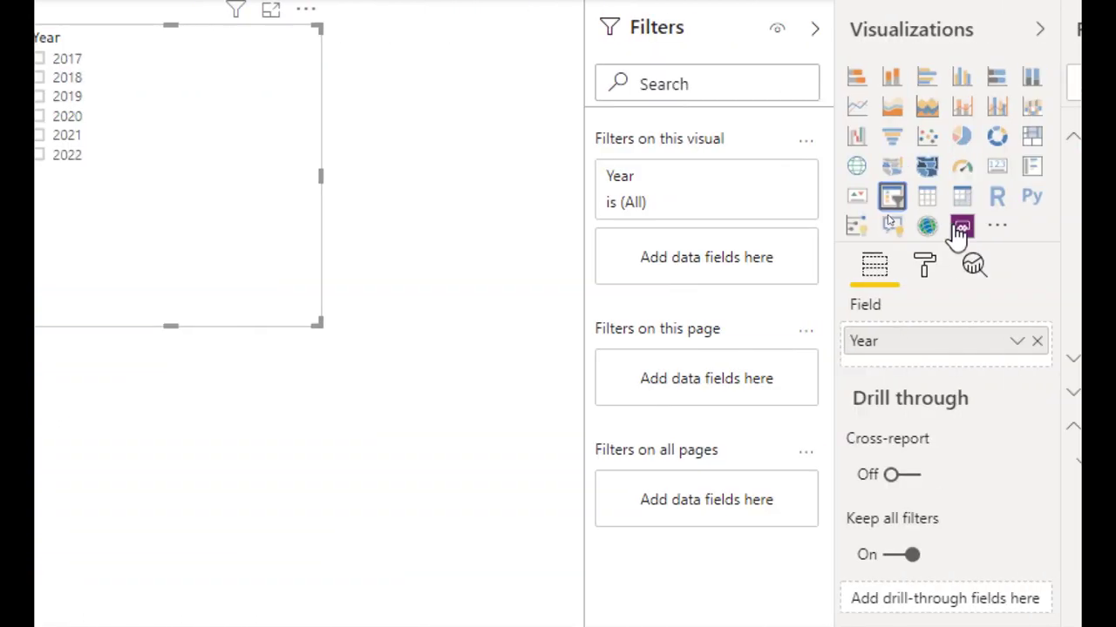
# Set the Year slicer's orientation to horizontal and stretch it into one row of year tiles.
pyautogui.click(924, 268)
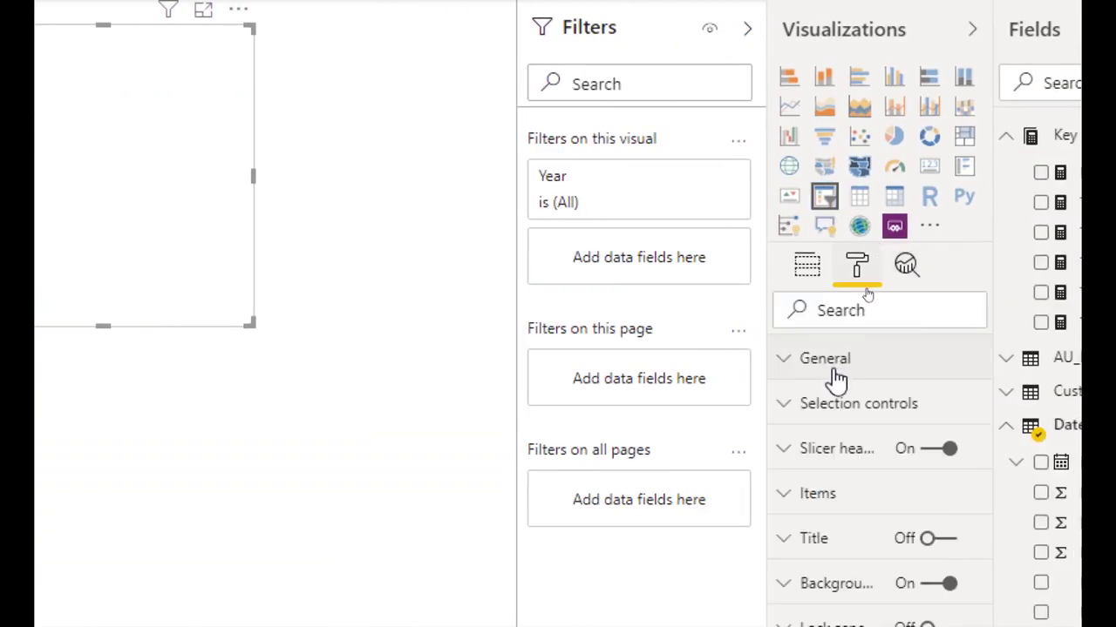
pyautogui.click(839, 405)
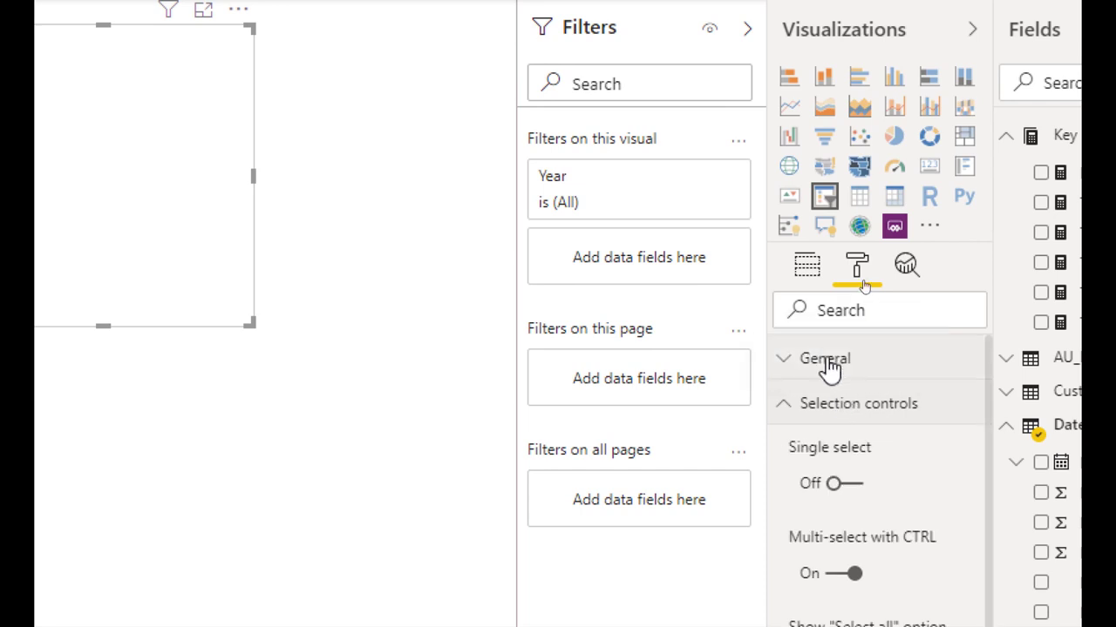
pyautogui.click(826, 361)
pyautogui.click(850, 596)
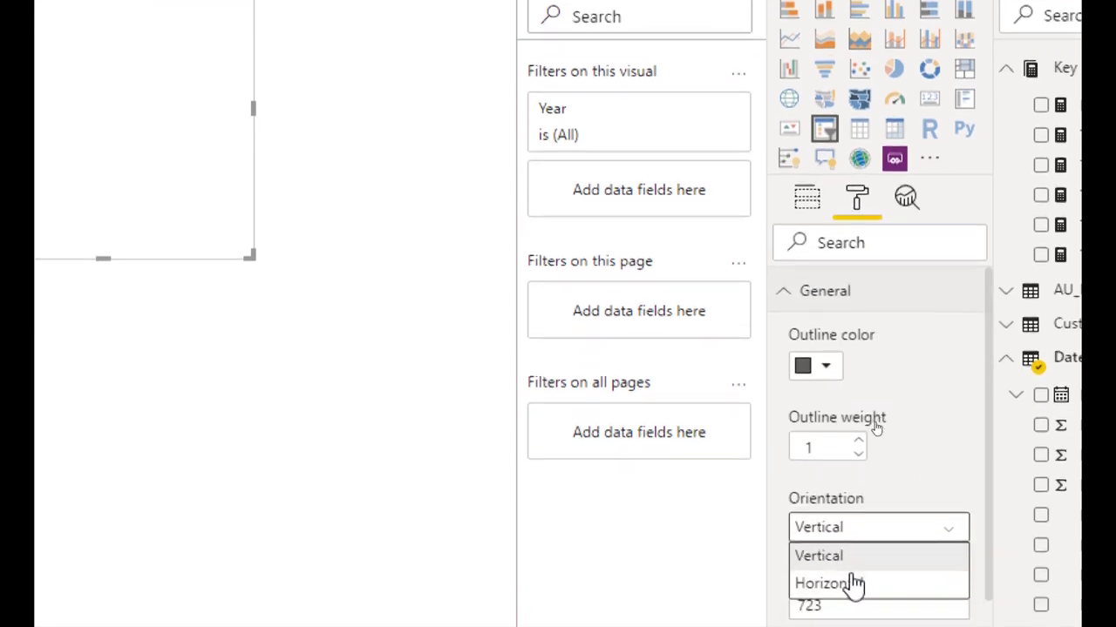
pyautogui.click(853, 583)
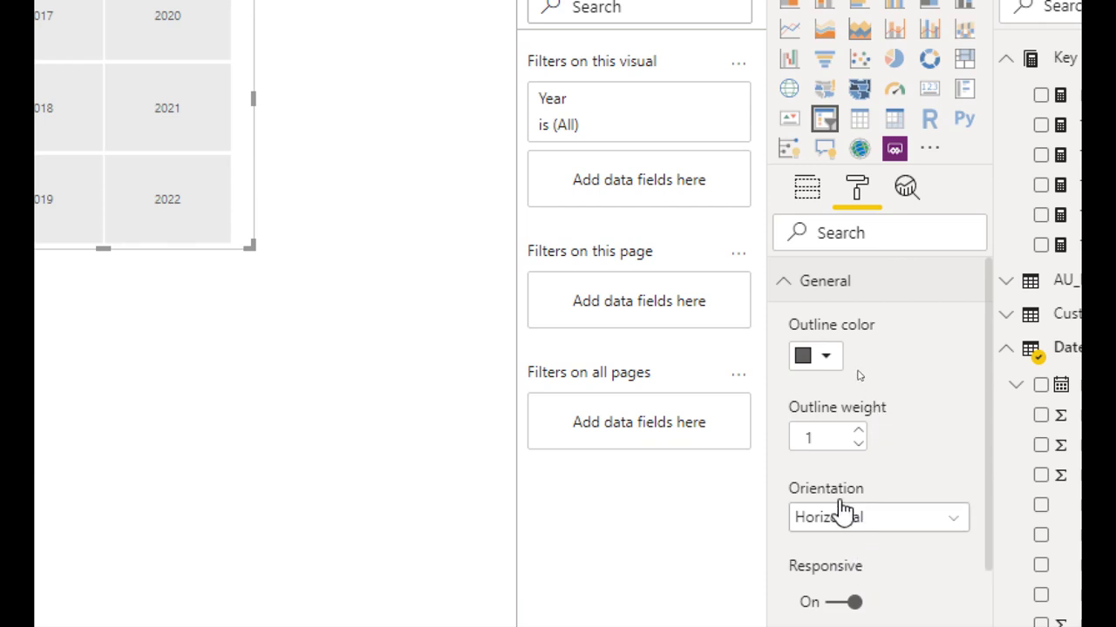
pyautogui.click(776, 282)
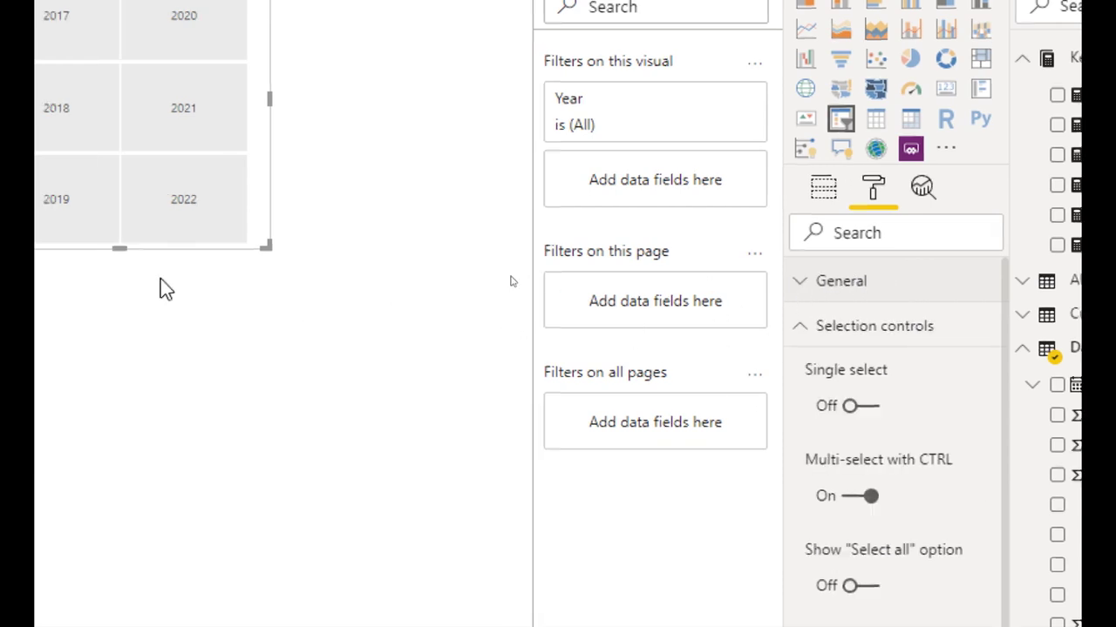
pyautogui.moveTo(266, 246); pyautogui.dragTo(320, 20)
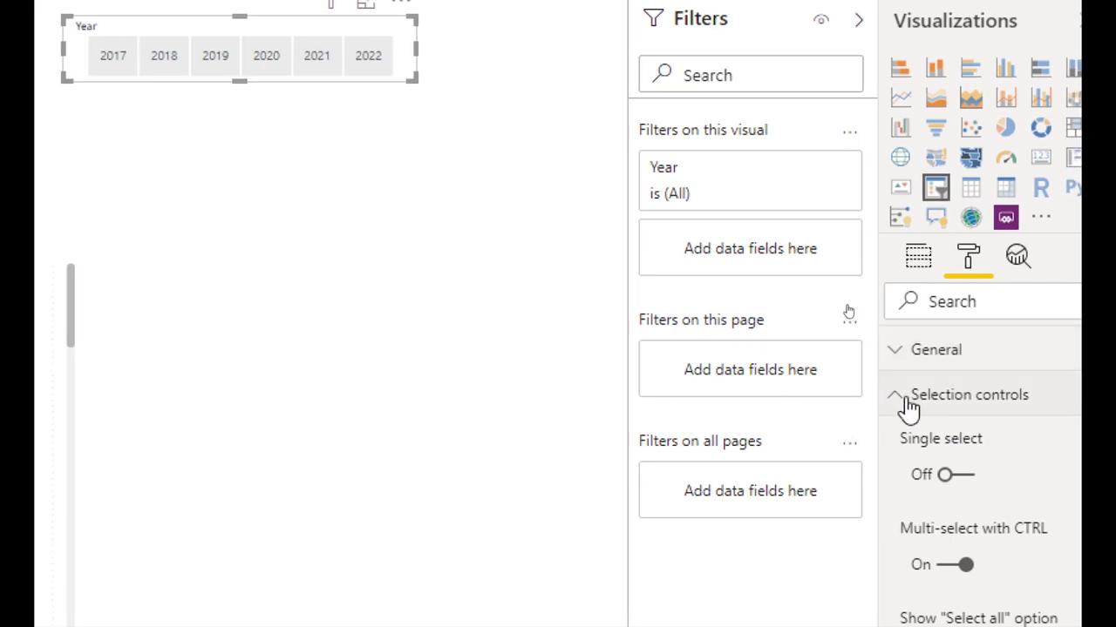
# Turn off the slicer header, shorten the slicer, and add Year to Filters on all pages.
pyautogui.click(905, 402)
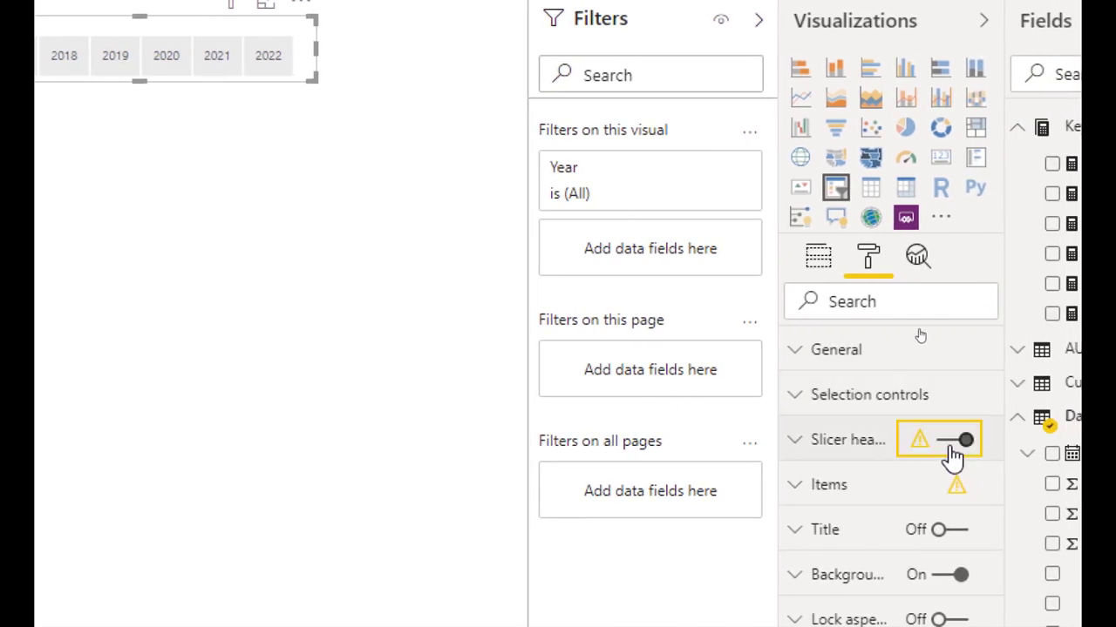
pyautogui.click(952, 448)
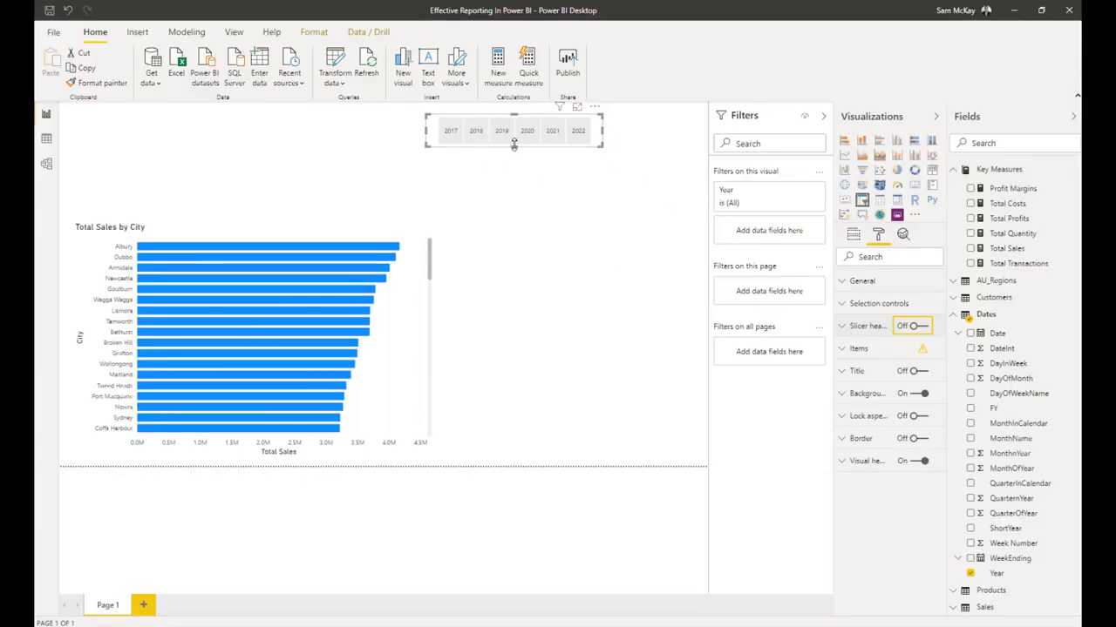
pyautogui.moveTo(515, 145); pyautogui.dragTo(517, 140)
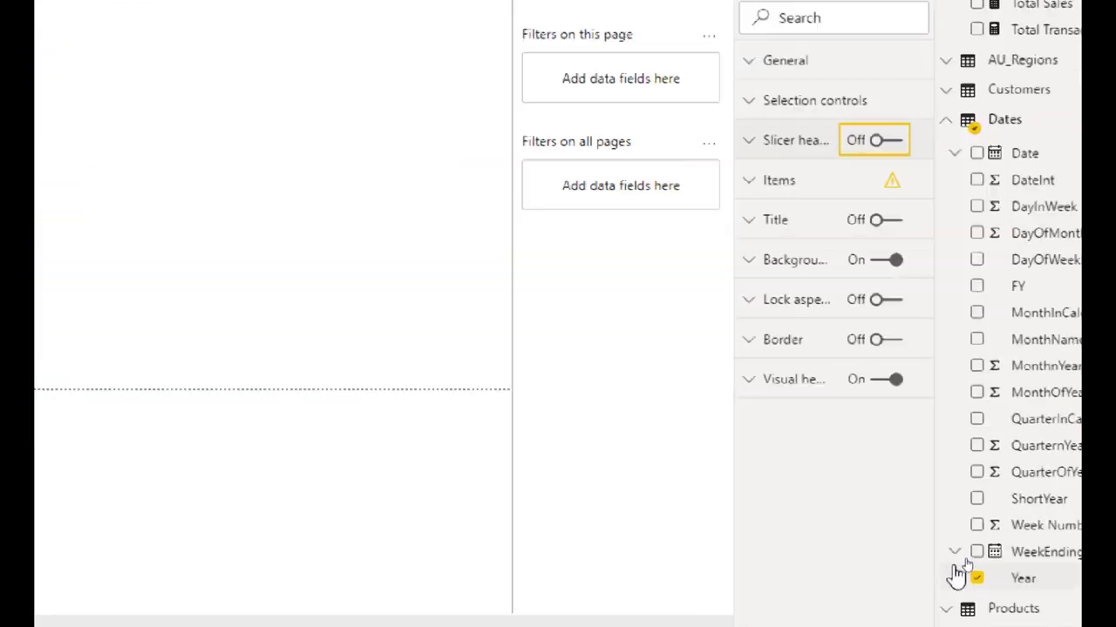
pyautogui.moveTo(924, 545); pyautogui.dragTo(451, 318)
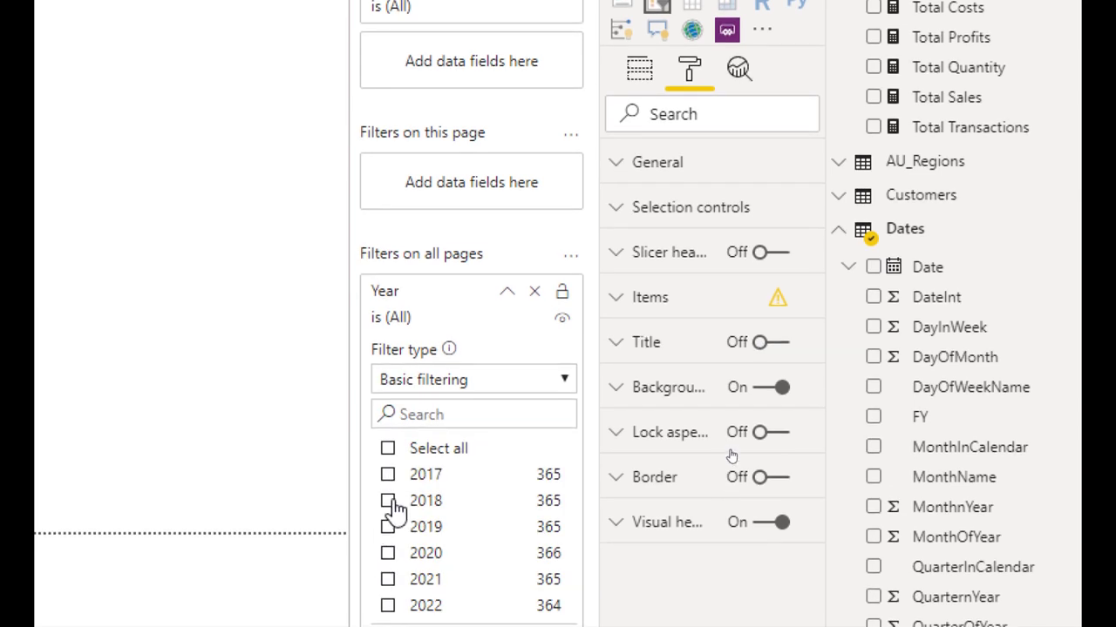
# Restrict the all-pages Year filter to 2018, 2019 and 2020.
pyautogui.click(388, 506)
pyautogui.click(388, 528)
pyautogui.click(389, 554)
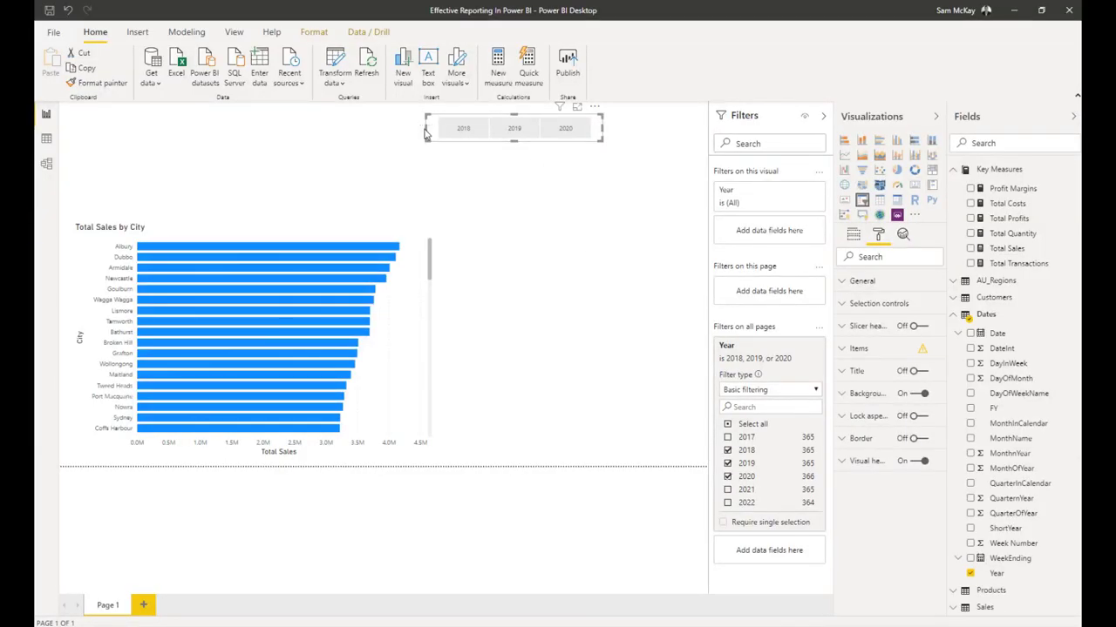
# Narrow the year slicer to three tiles and pick 2018, 2019, then 2020.
pyautogui.moveTo(428, 133); pyautogui.dragTo(493, 138)
pyautogui.click(520, 136)
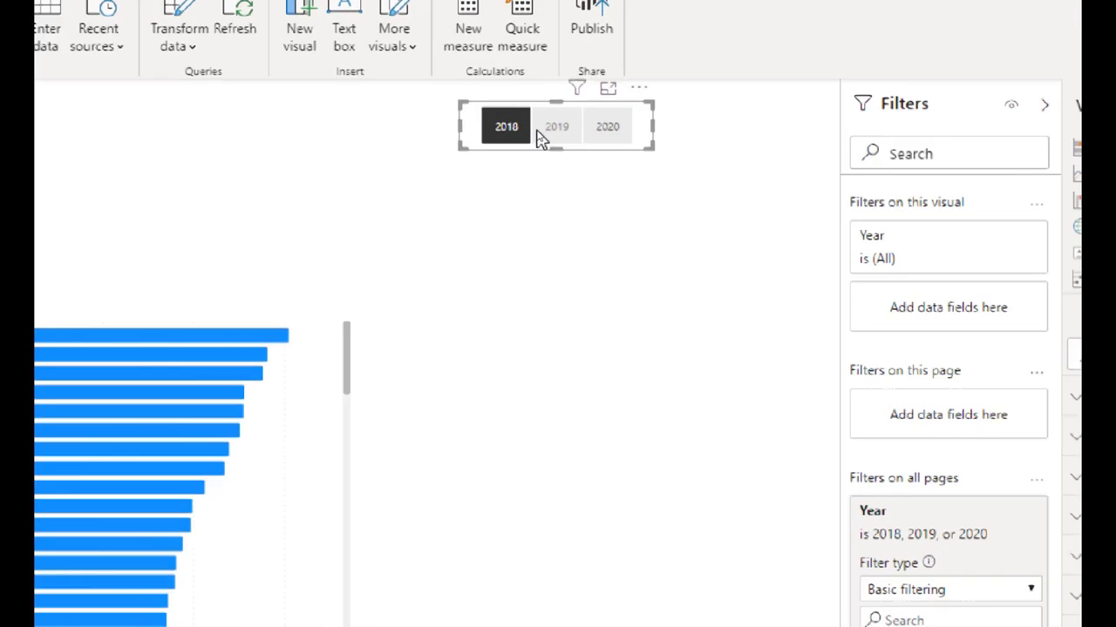
pyautogui.click(548, 139)
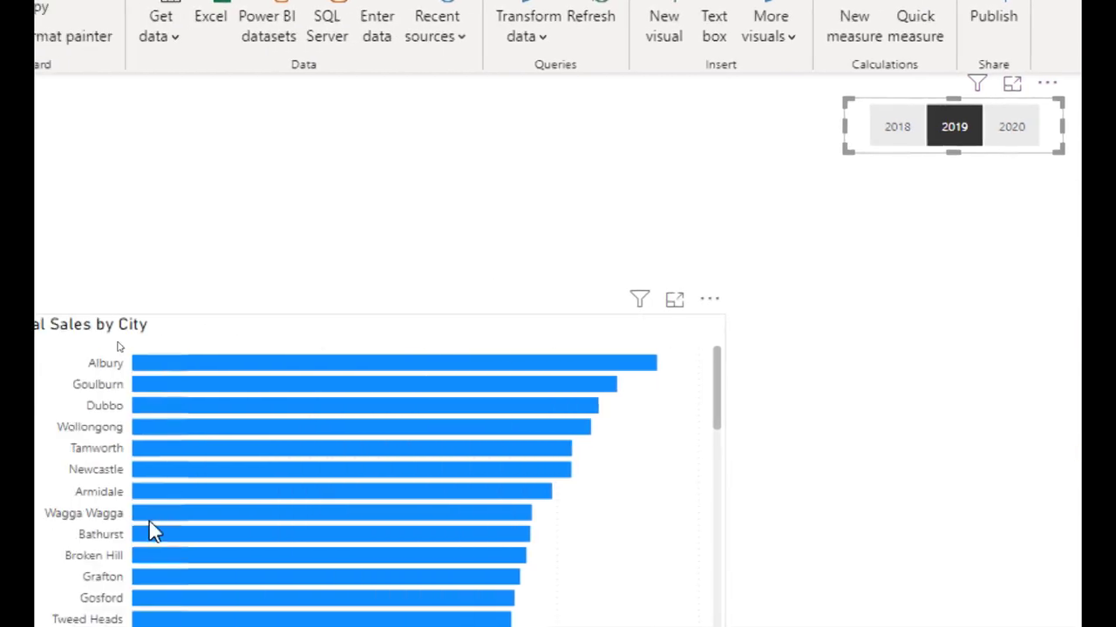
pyautogui.click(1103, 125)
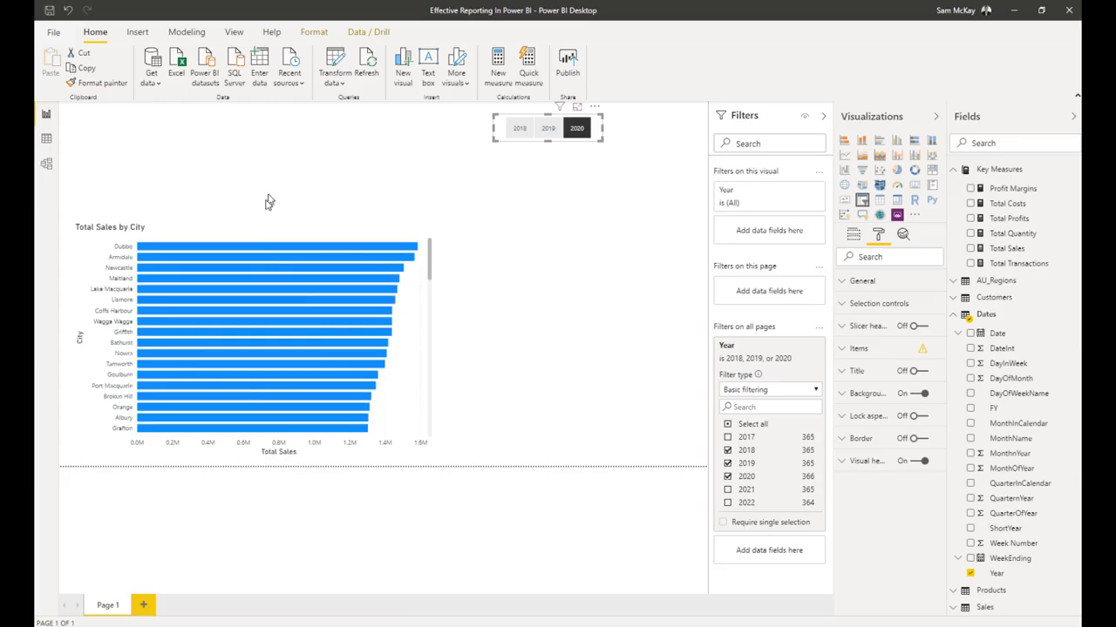
# Inspect the Total Transactions and Total Sales measure formulas, then switch to Data view.
pyautogui.click(293, 244)
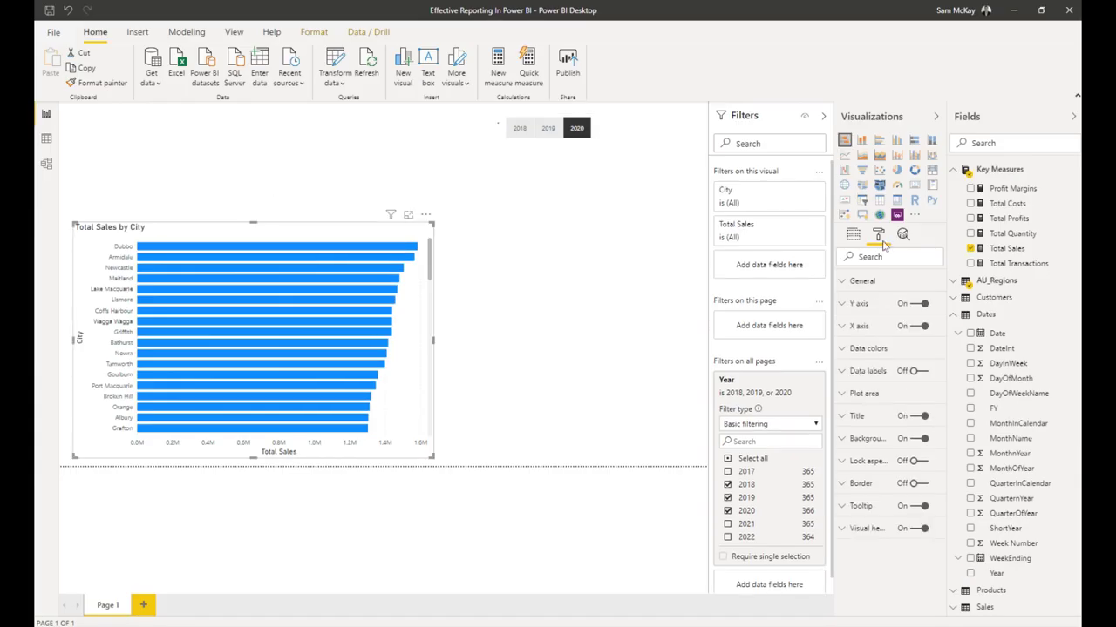
pyautogui.click(1011, 262)
pyautogui.click(1007, 248)
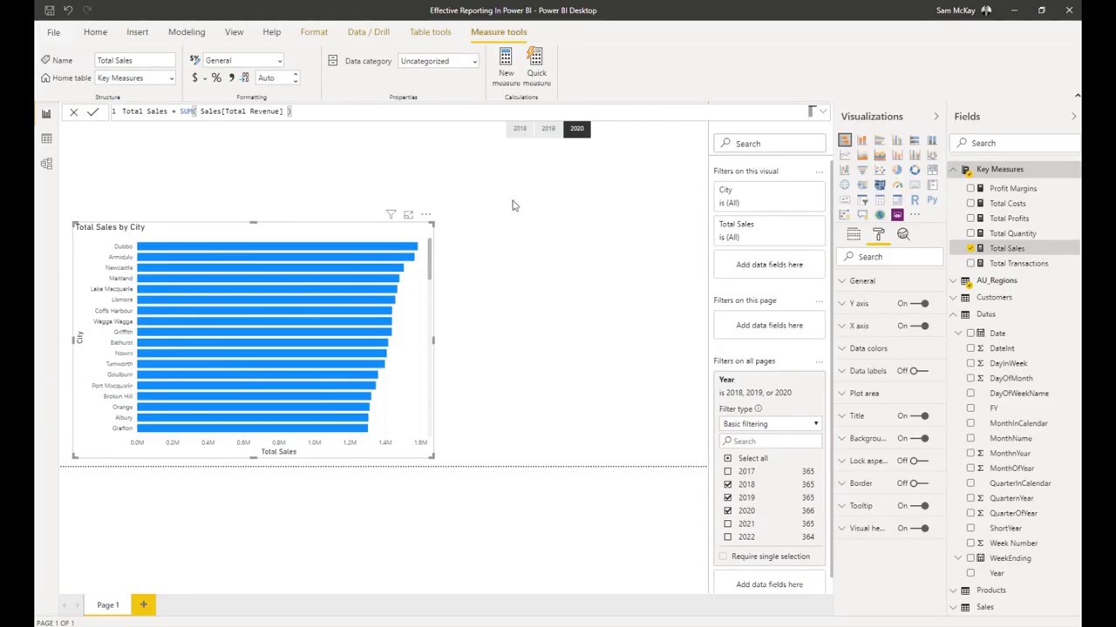
pyautogui.click(596, 137)
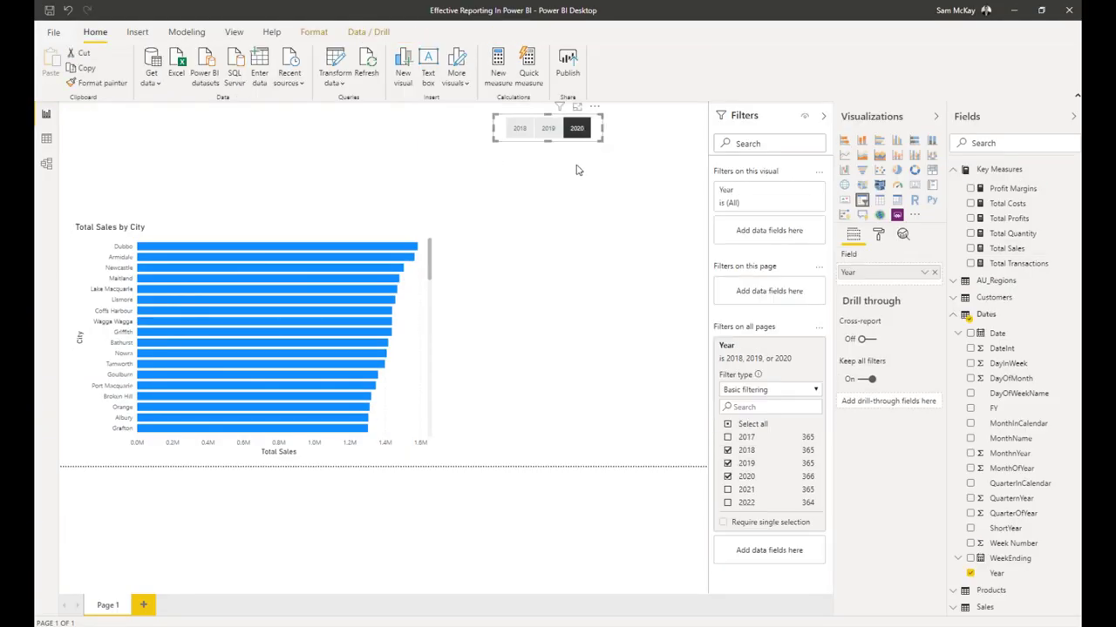
pyautogui.click(47, 142)
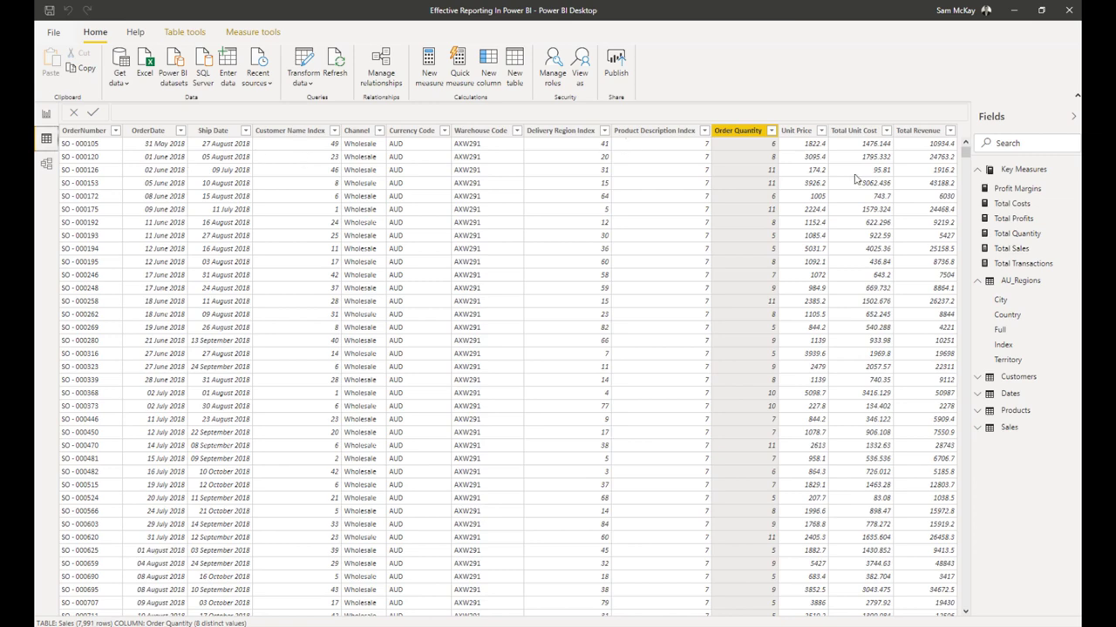
# Show the Dates table rows, then launch Transform data from the Home ribbon.
pyautogui.click(1009, 394)
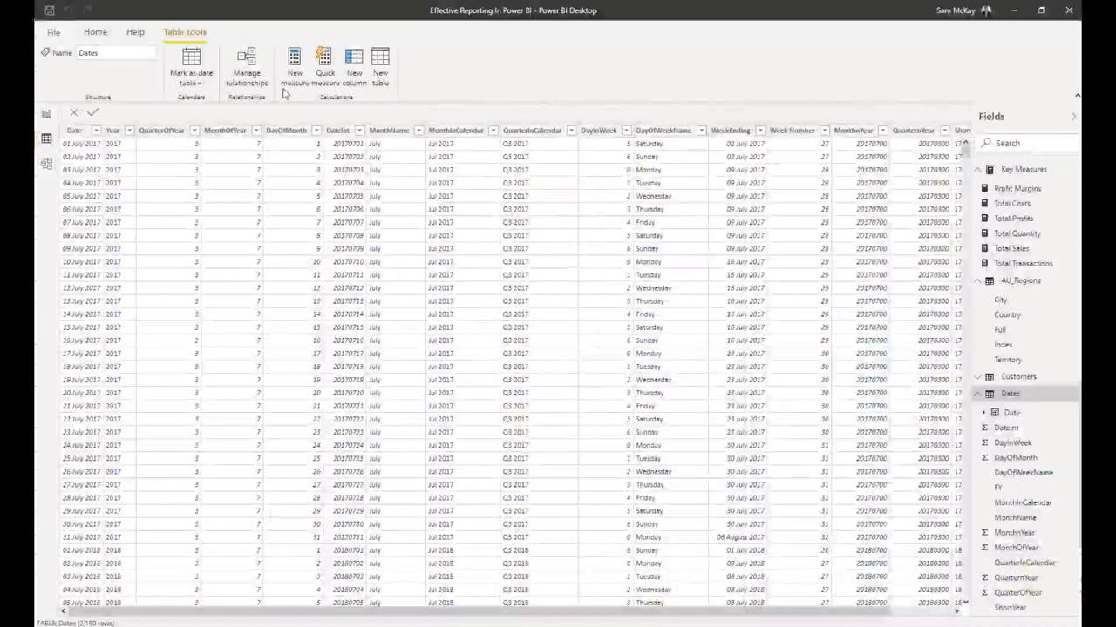
pyautogui.click(95, 33)
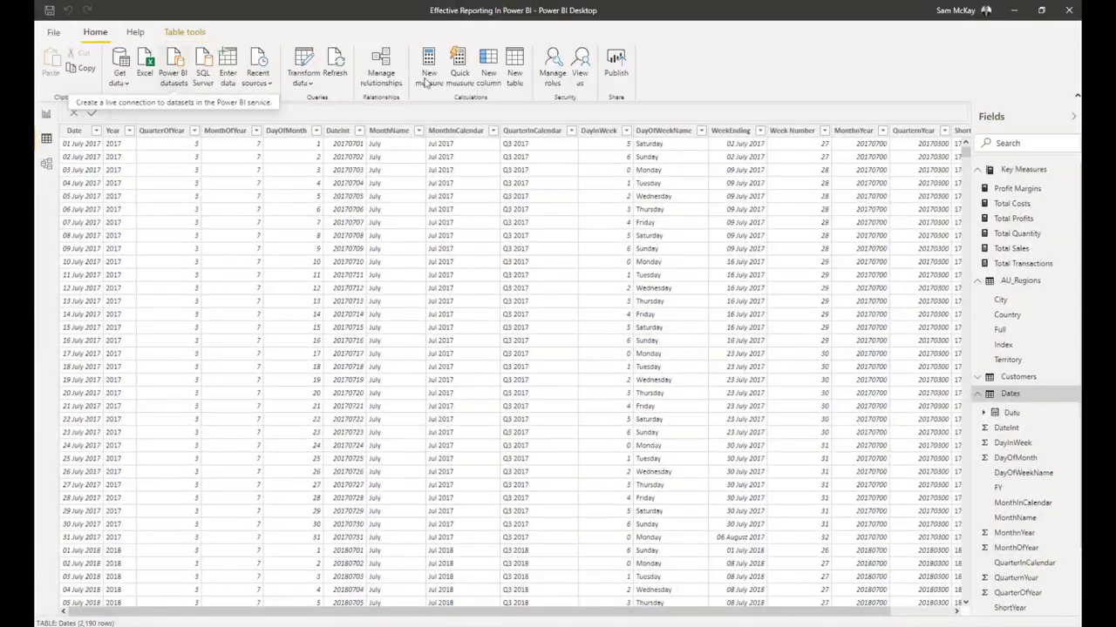
pyautogui.click(305, 62)
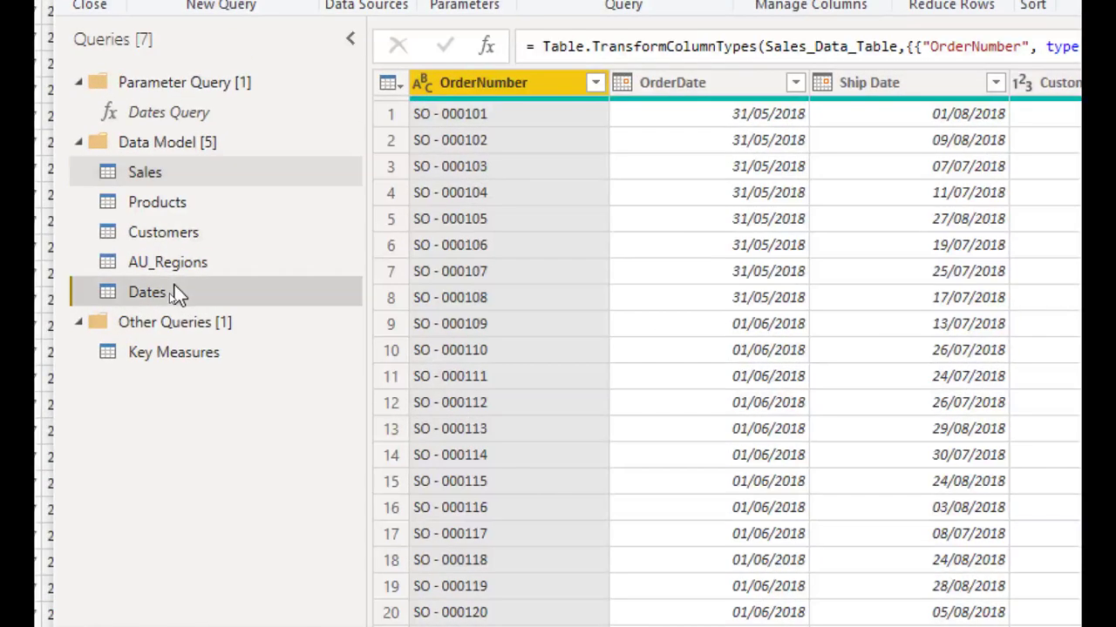
# In the Dates query, start a Column From Examples and enter Q1 as the first example.
pyautogui.click(170, 298)
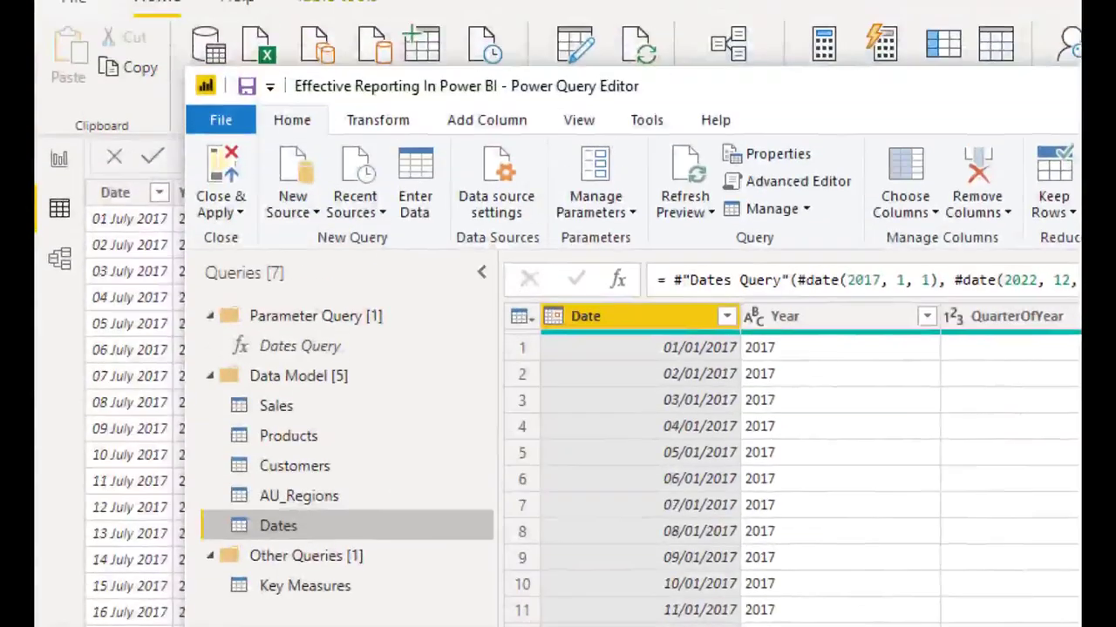
pyautogui.click(488, 122)
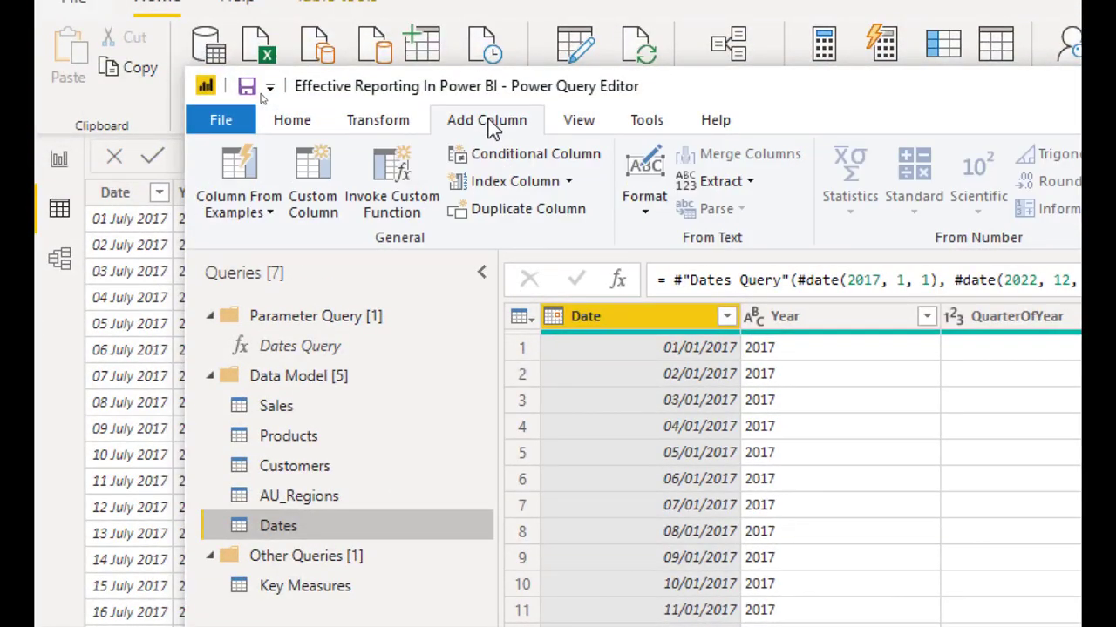
pyautogui.click(235, 173)
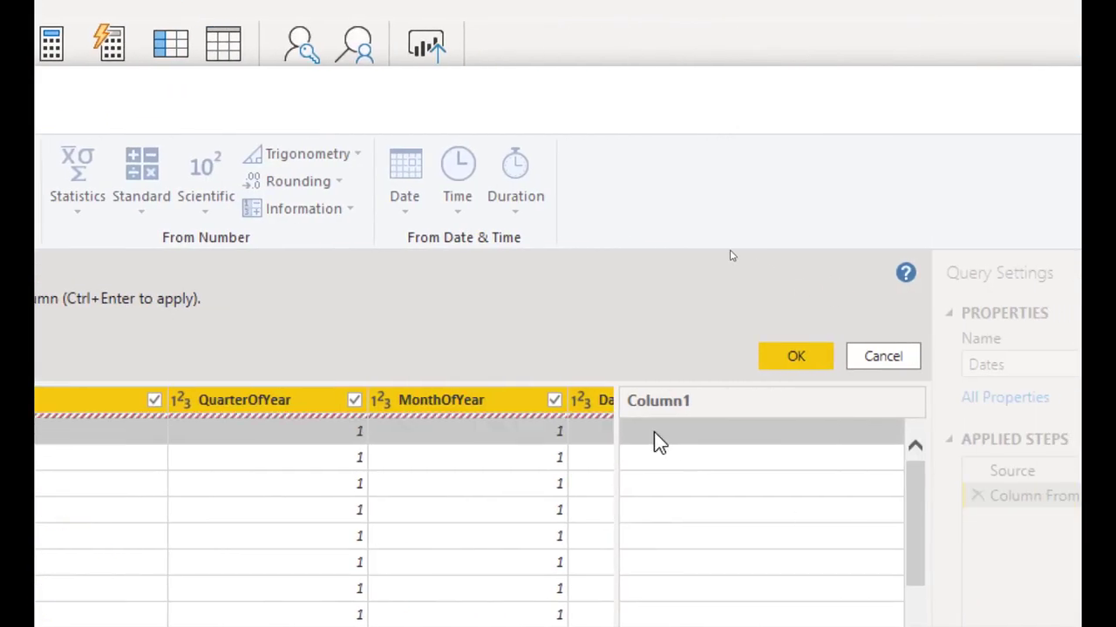
pyautogui.click(654, 432)
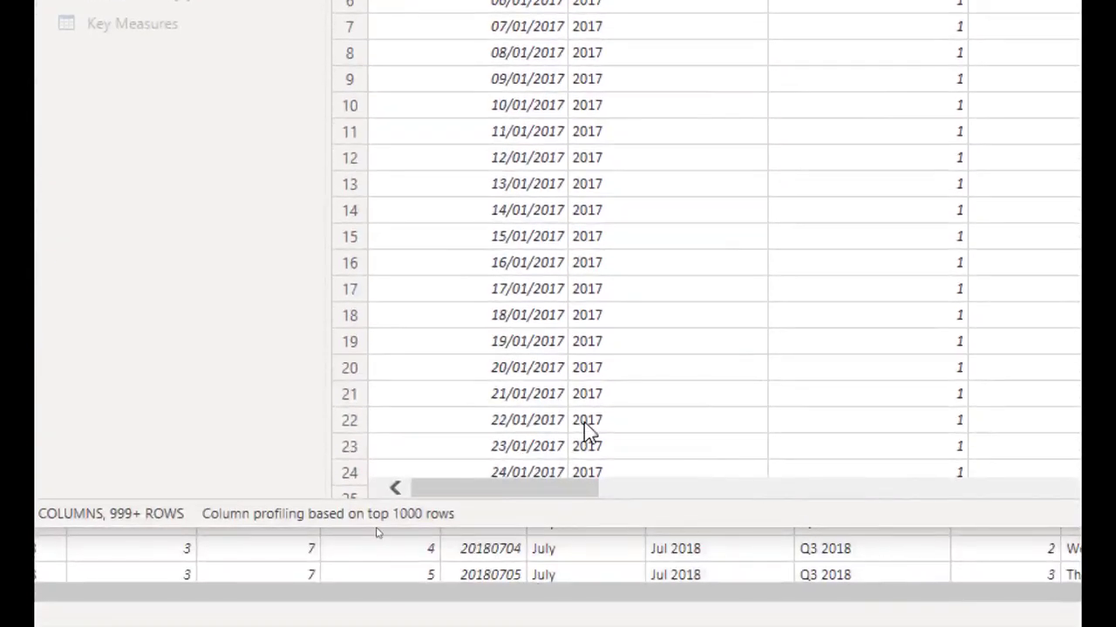
pyautogui.moveTo(532, 495); pyautogui.dragTo(826, 524)
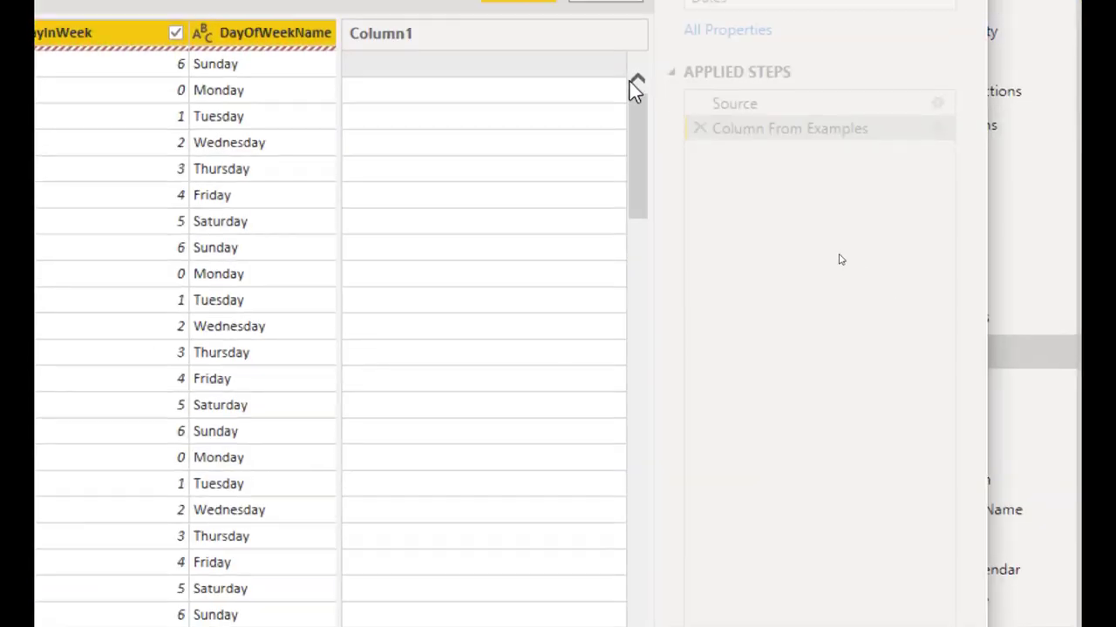
pyautogui.doubleClick(364, 75)
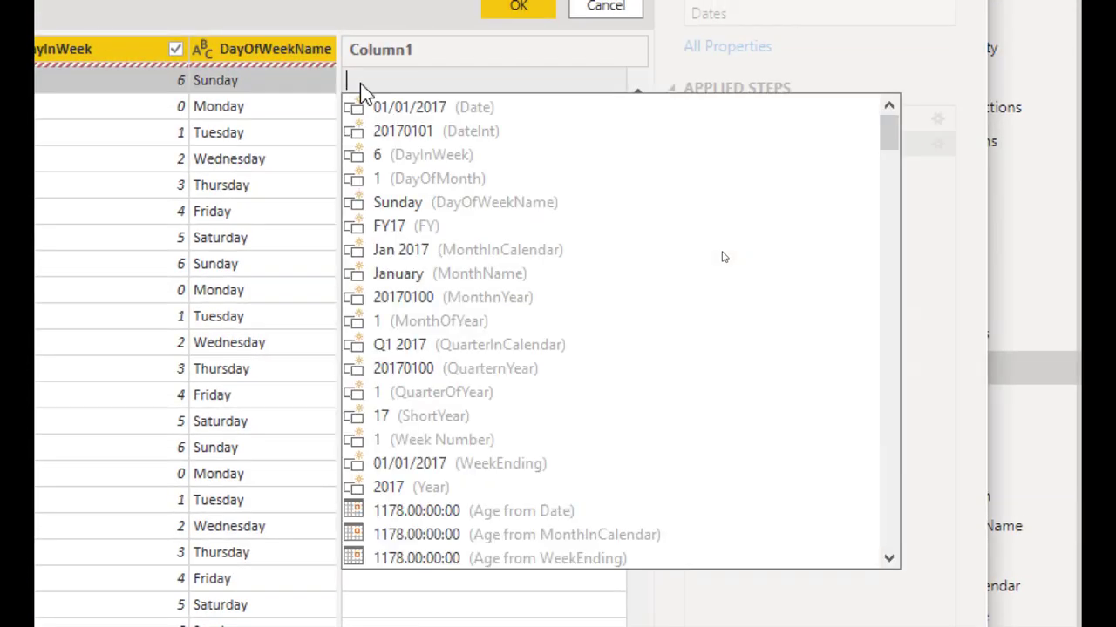
pyautogui.write('Q1')
pyautogui.press('Return')
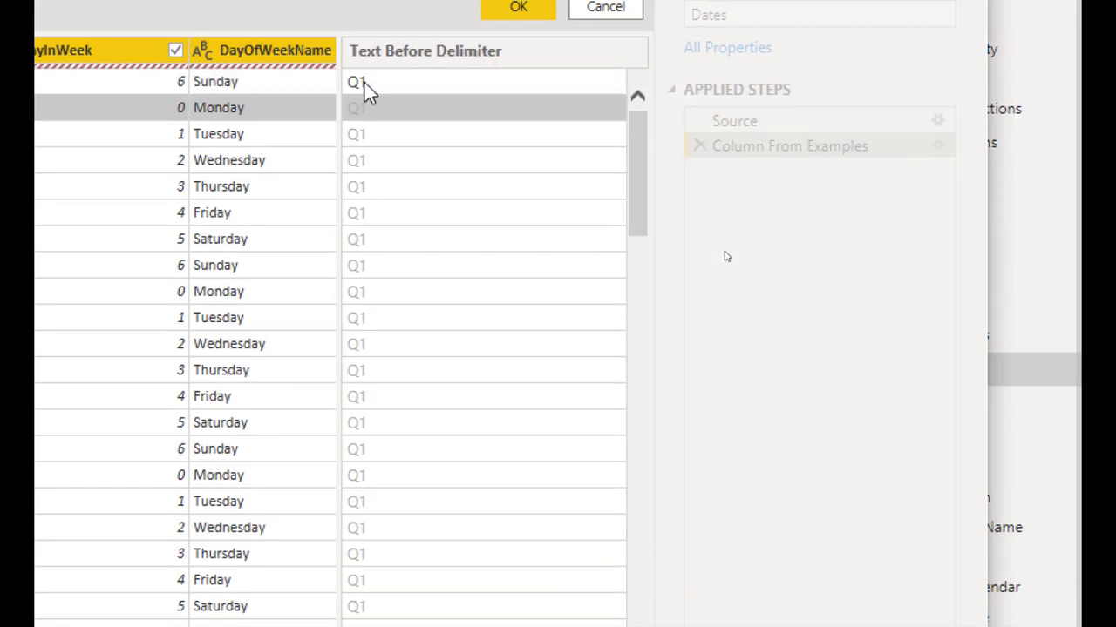
pyautogui.scroll(-10, 401, 170)
pyautogui.scroll(-10, 391, 218)
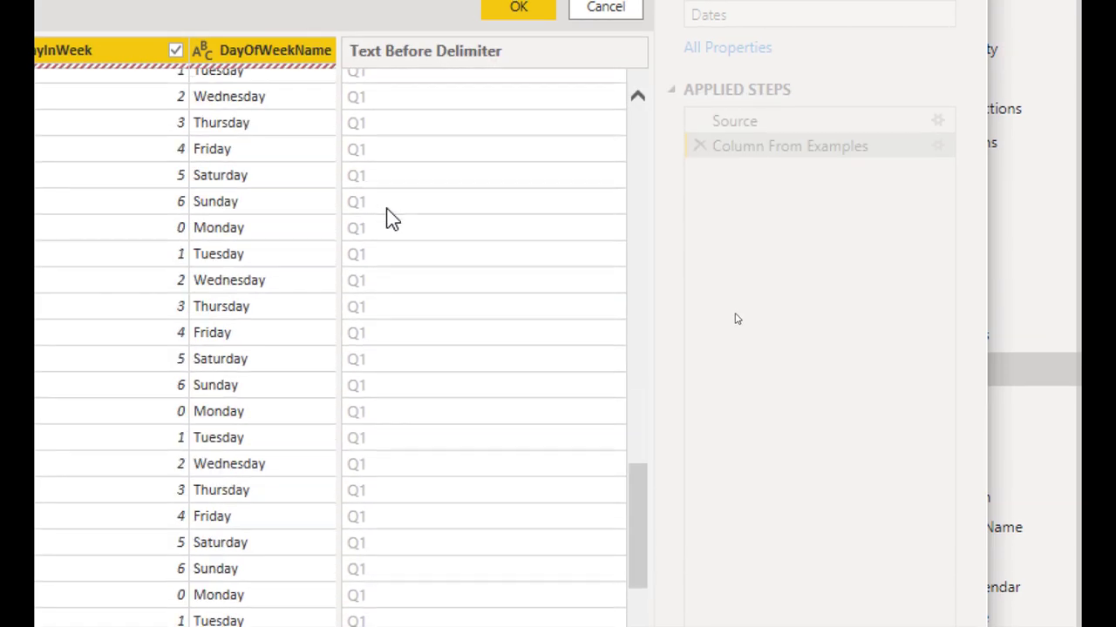
pyautogui.scroll(5, 523, 157)
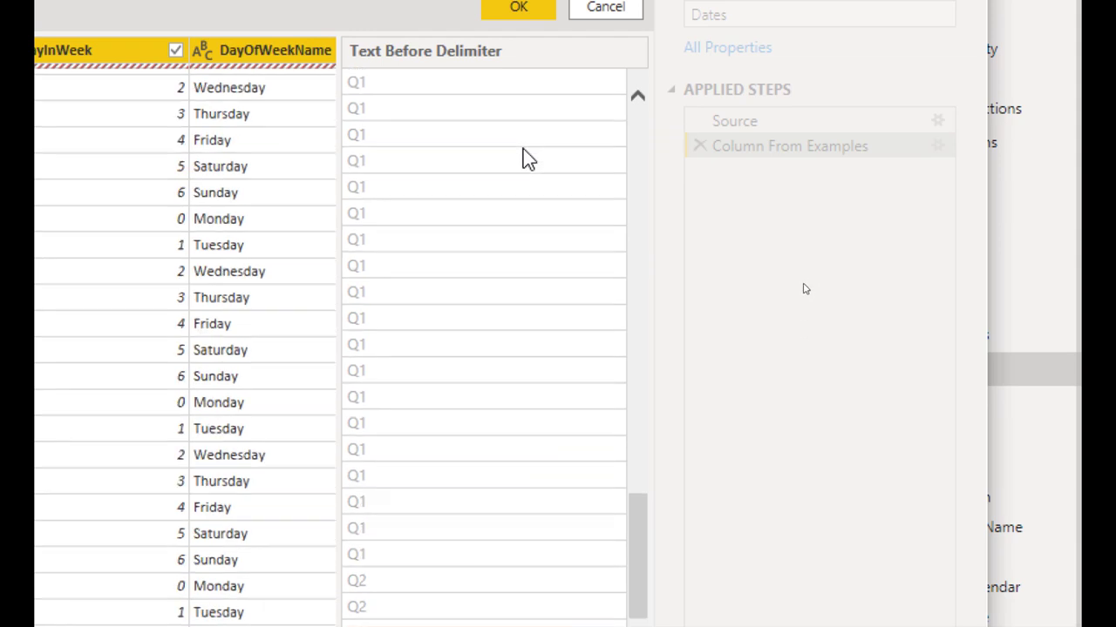
# Name the example column Quarters and add it to the query.
pyautogui.click(408, 54)
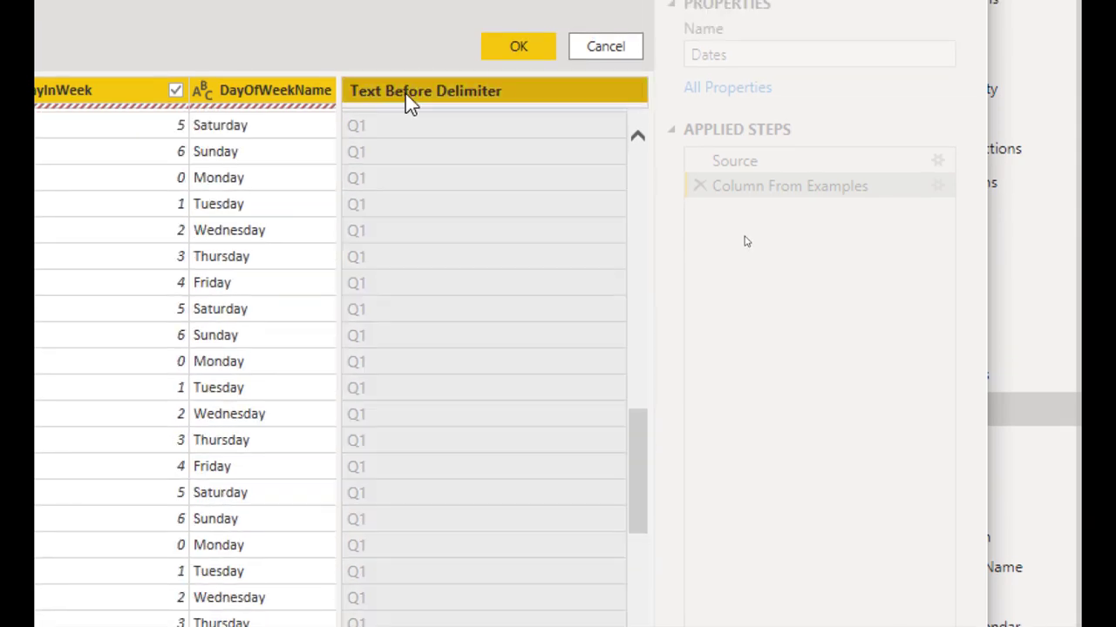
pyautogui.doubleClick(408, 93)
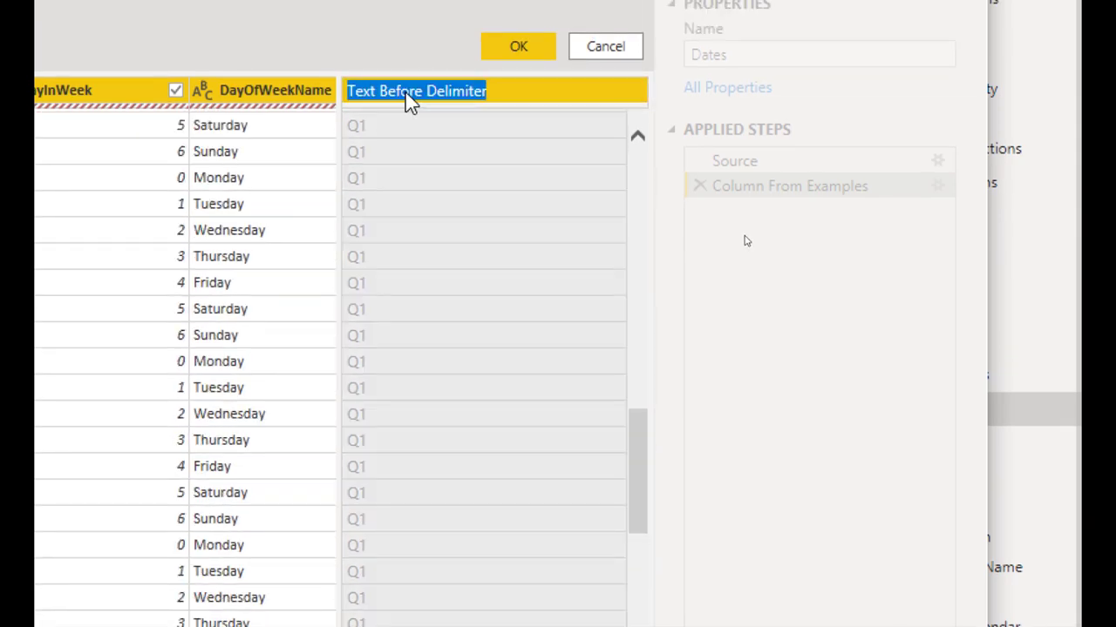
pyautogui.write('Quarters')
pyautogui.press('Return')
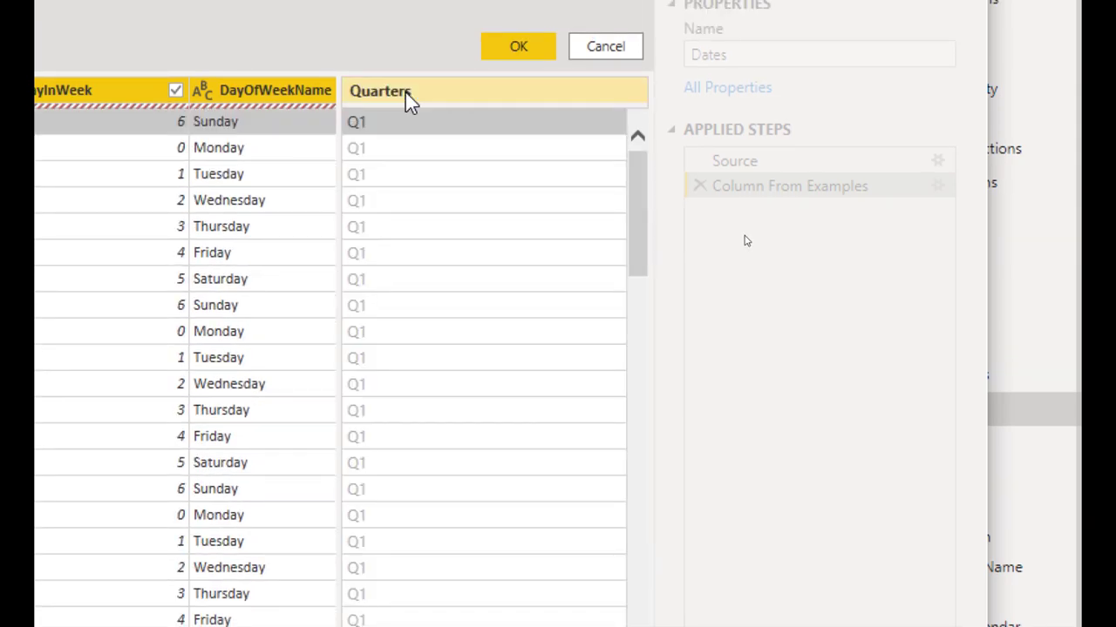
pyautogui.click(521, 52)
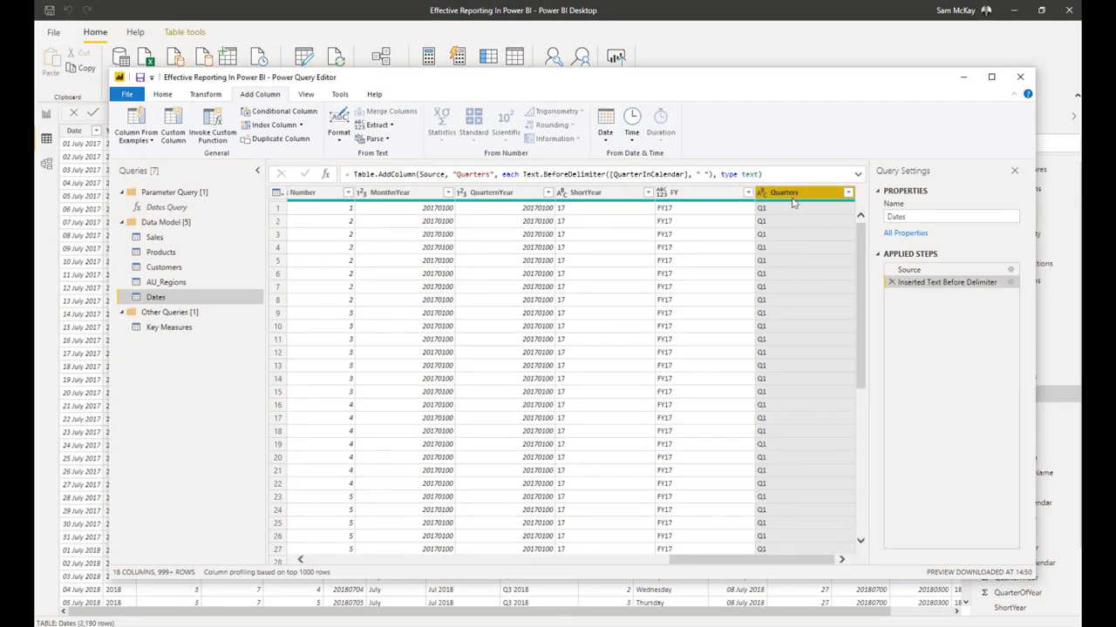
pyautogui.click(163, 94)
# Close & Apply the query changes, check the Quarters values, and return to Report view.
pyautogui.click(129, 124)
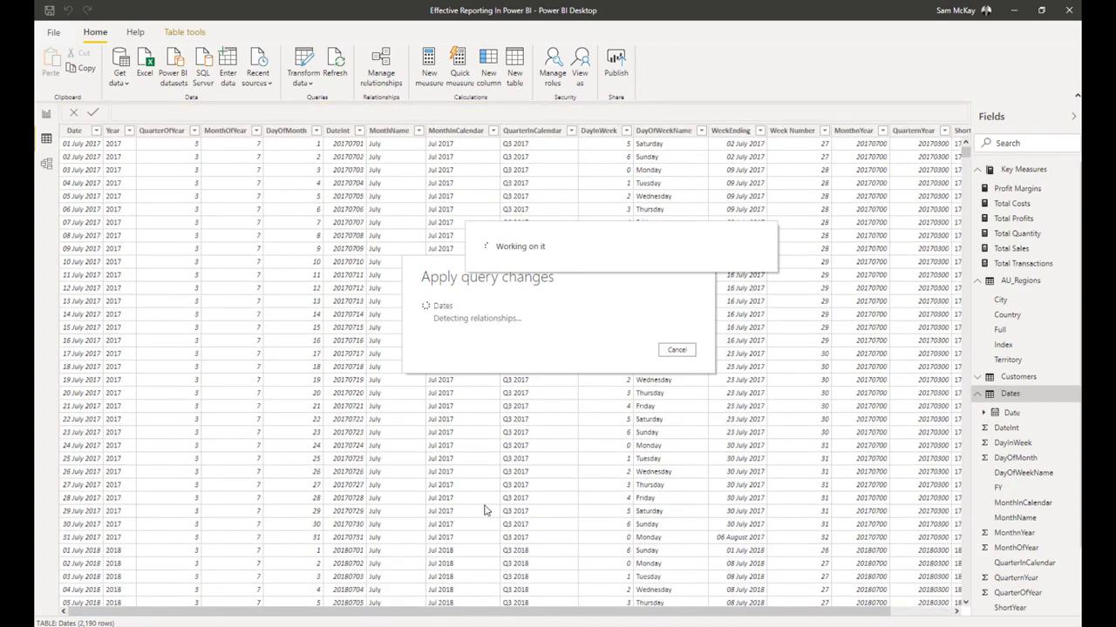
pyautogui.moveTo(612, 617); pyautogui.dragTo(863, 618)
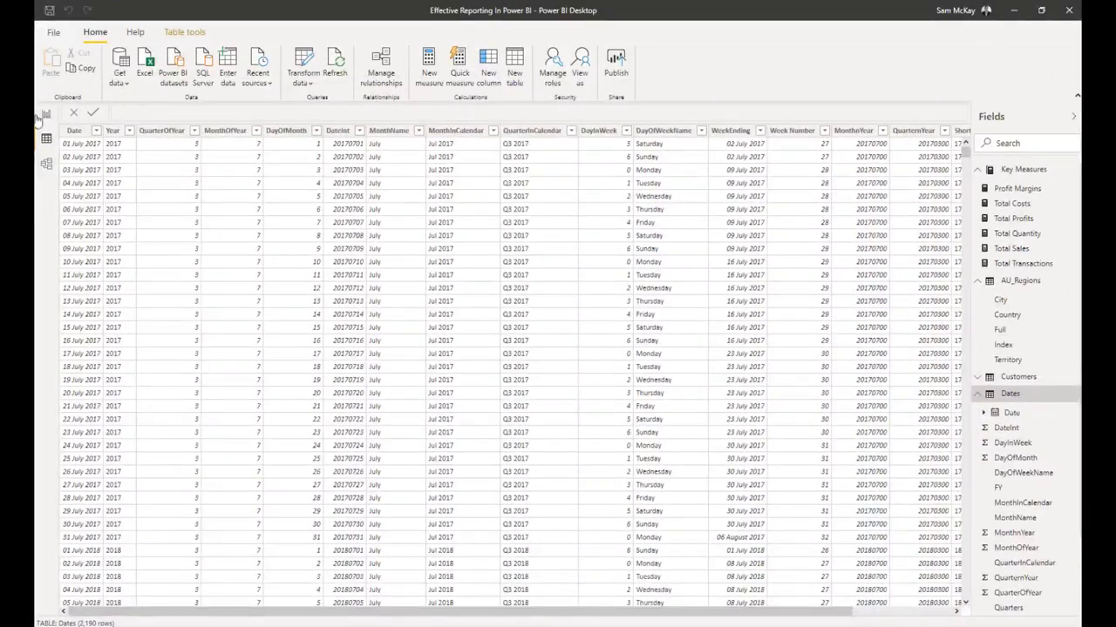
pyautogui.click(46, 116)
# Duplicate the year slicer, bind the copy to Dates Quarters, and align both slicers side by side.
pyautogui.click(577, 120)
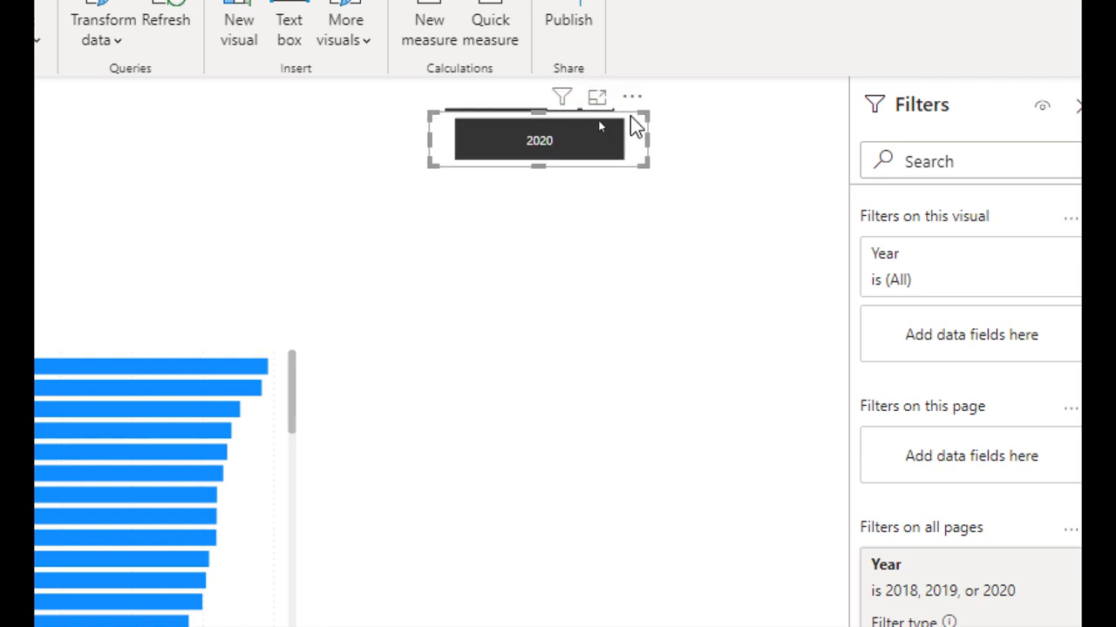
pyautogui.moveTo(634, 127); pyautogui.dragTo(864, 119)
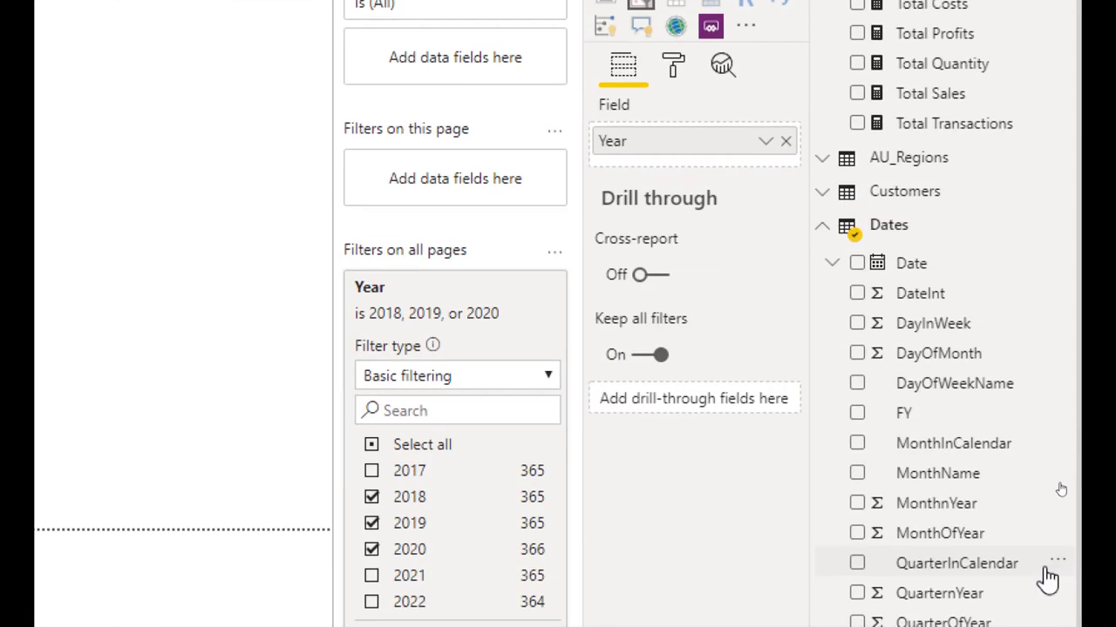
pyautogui.moveTo(862, 413); pyautogui.dragTo(686, 178)
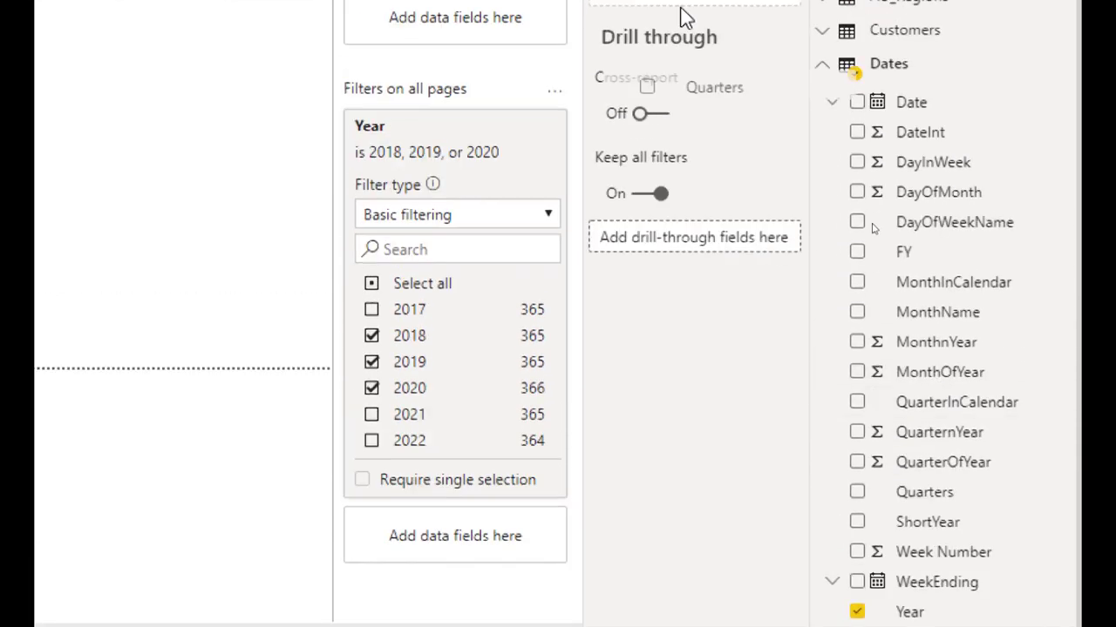
pyautogui.moveTo(686, 17); pyautogui.dragTo(810, 229)
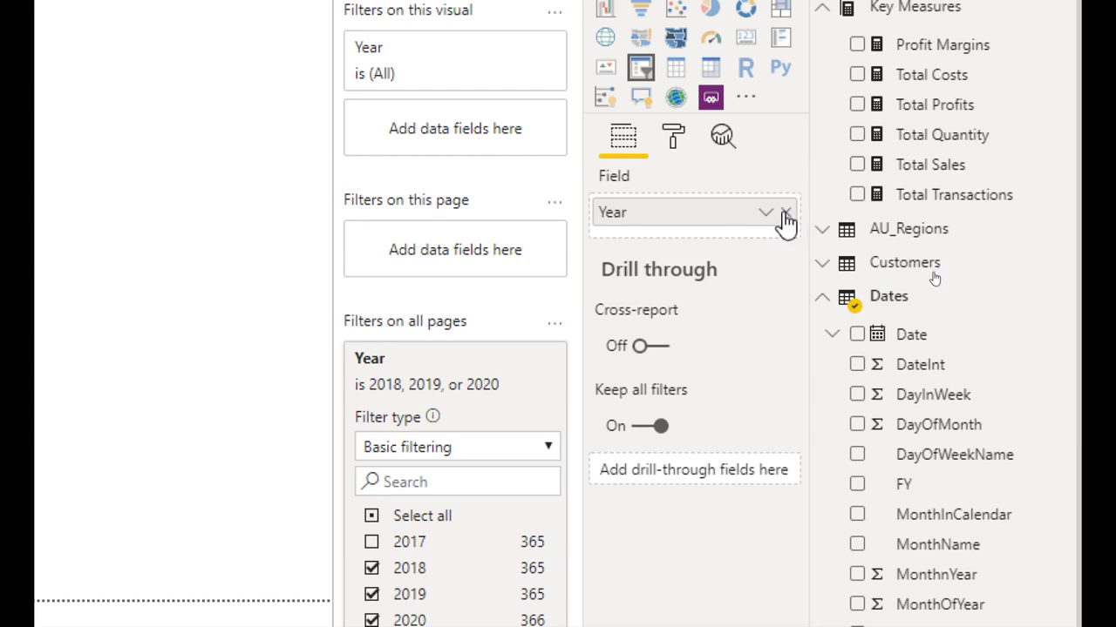
pyautogui.scroll(-1, 967, 578)
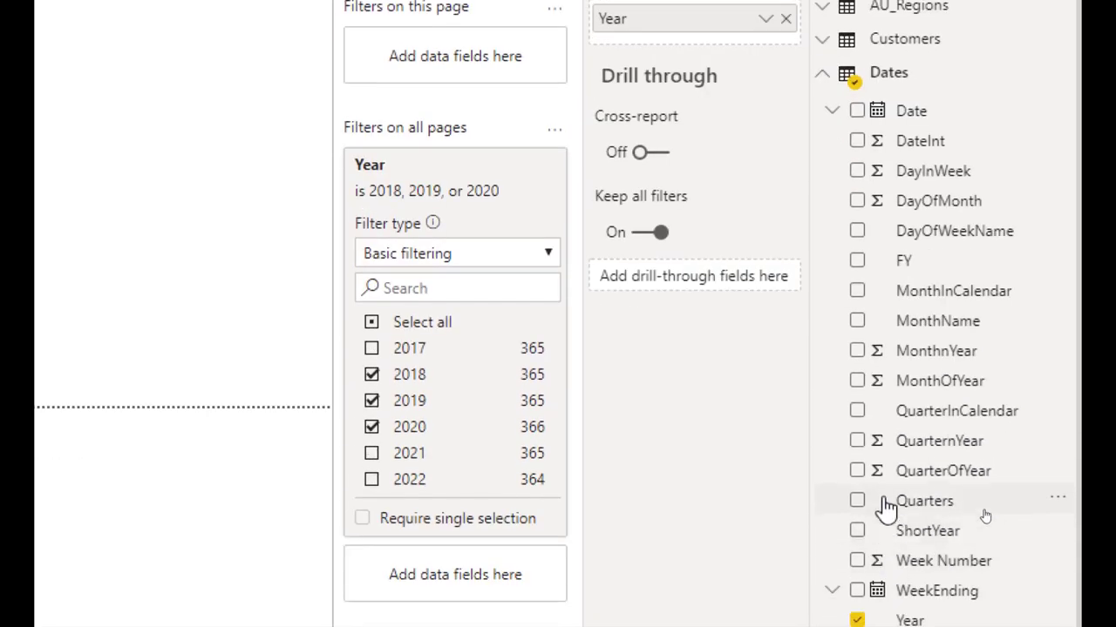
pyautogui.moveTo(921, 506); pyautogui.dragTo(702, 81)
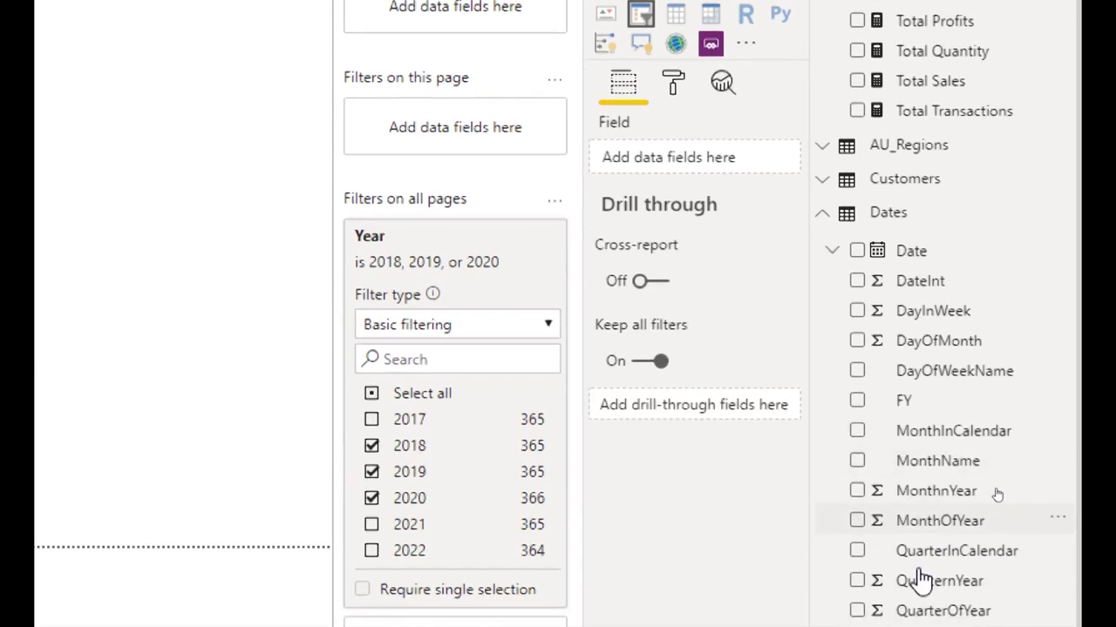
pyautogui.moveTo(876, 424); pyautogui.dragTo(679, 93)
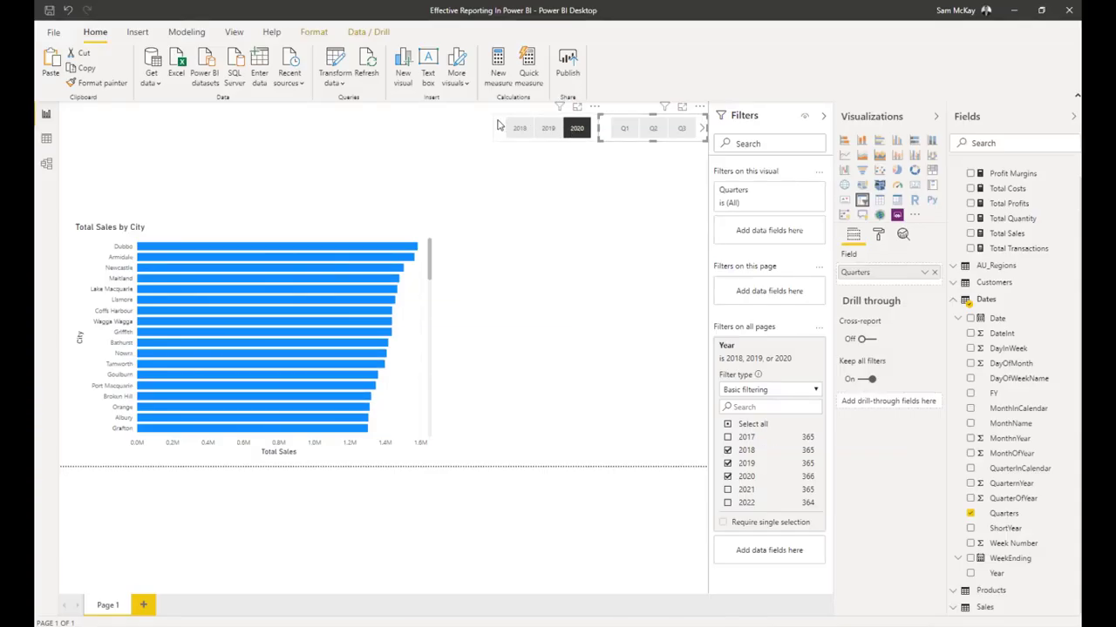
pyautogui.moveTo(497, 125); pyautogui.dragTo(467, 125)
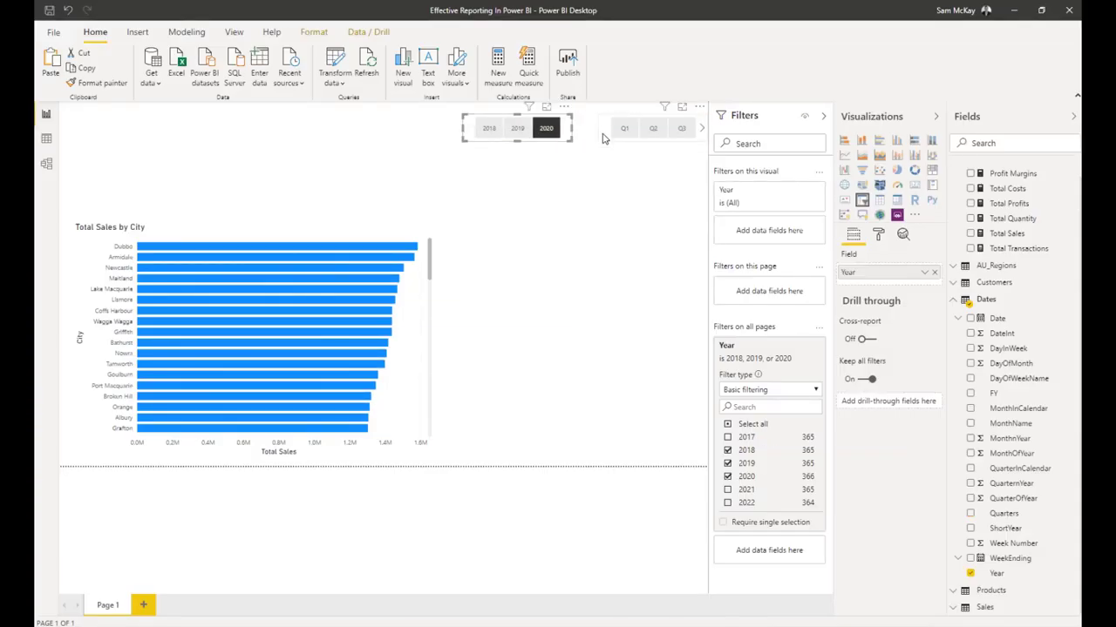
pyautogui.moveTo(604, 140); pyautogui.dragTo(573, 146)
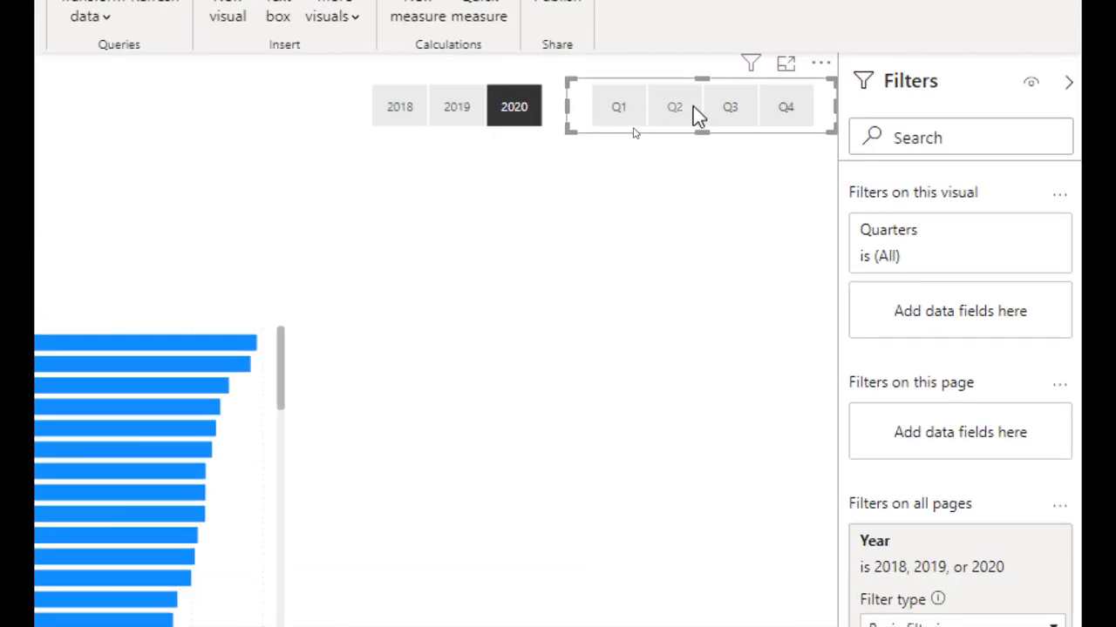
# Turn off Multi-select with CTRL on the quarter slicer and pick Q2 and Q1.
pyautogui.click(688, 107)
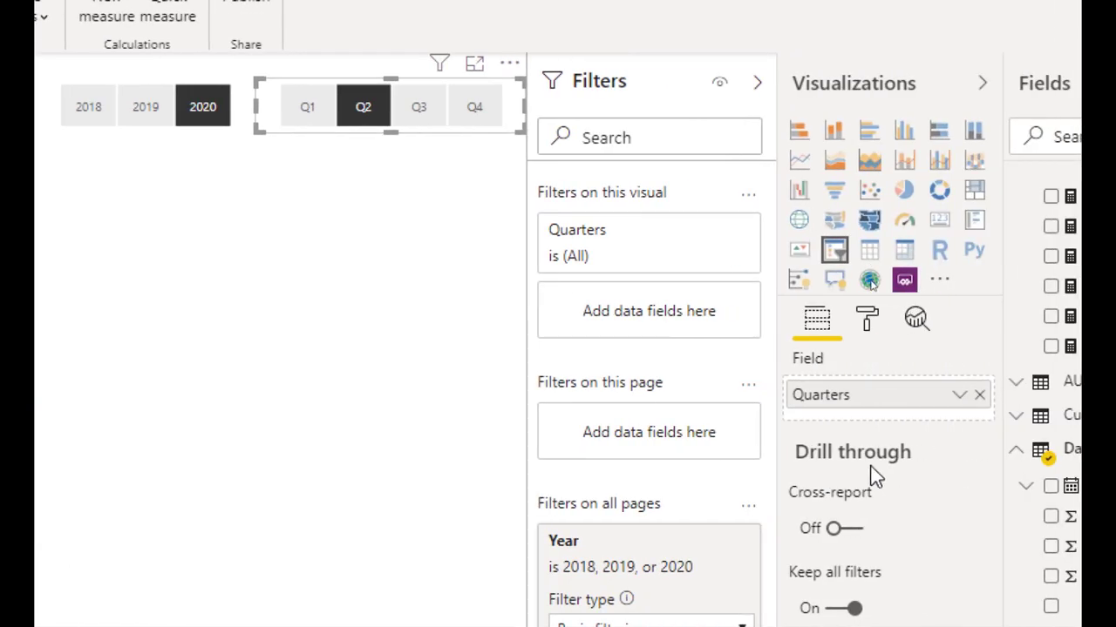
pyautogui.click(865, 326)
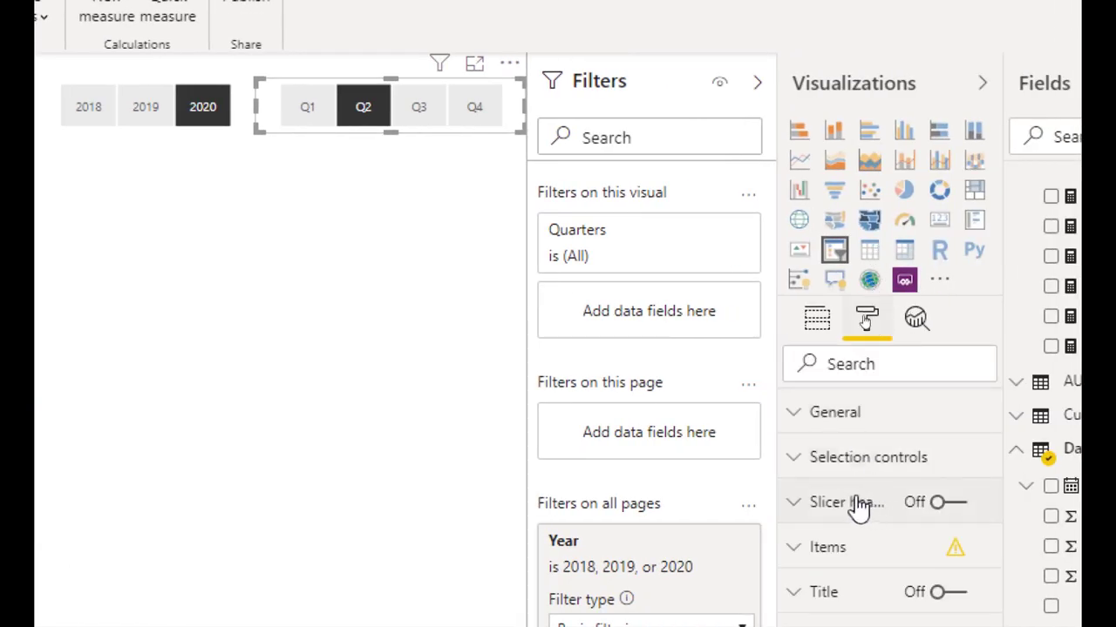
pyautogui.click(818, 460)
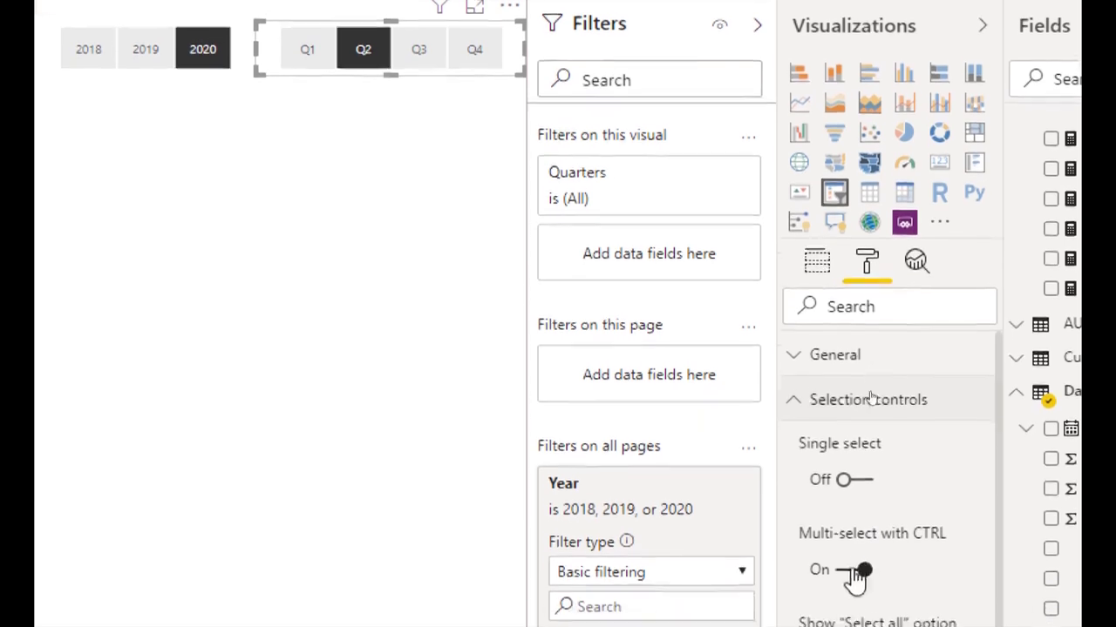
pyautogui.click(843, 563)
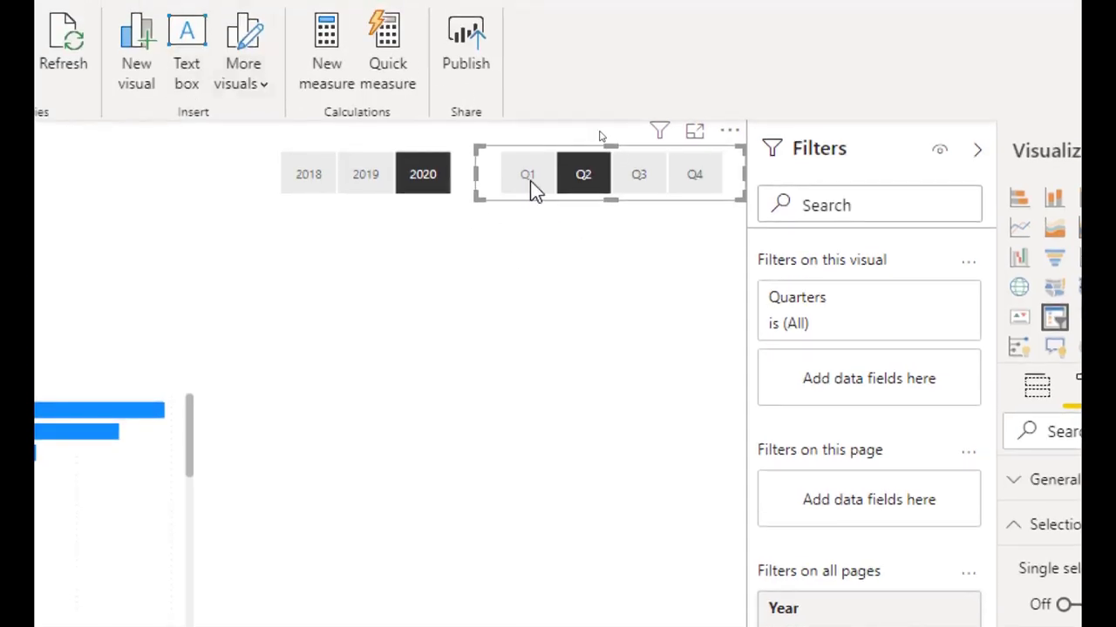
pyautogui.click(529, 179)
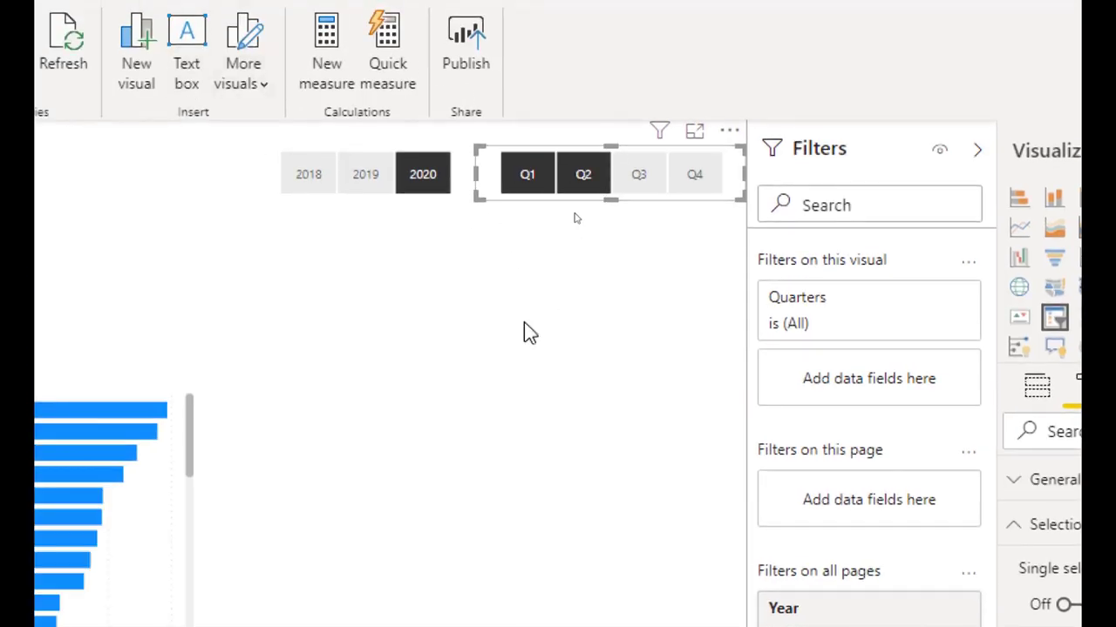
# Shrink the year and quarter slicers, then change the year selection to 2019.
pyautogui.click(224, 342)
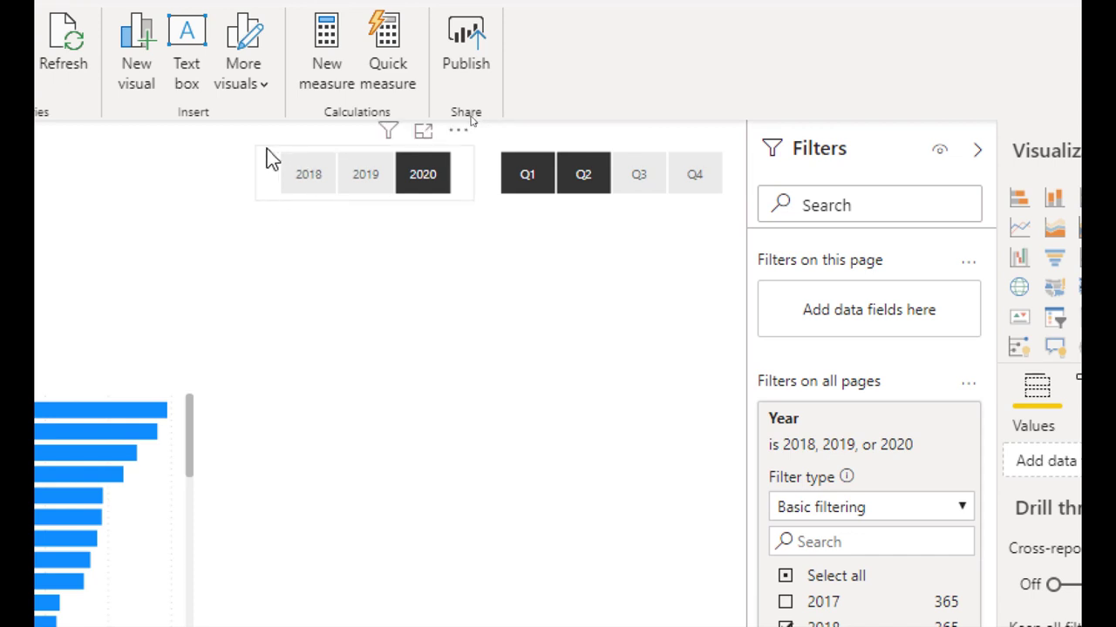
pyautogui.click(253, 198)
pyautogui.moveTo(258, 197); pyautogui.dragTo(270, 190)
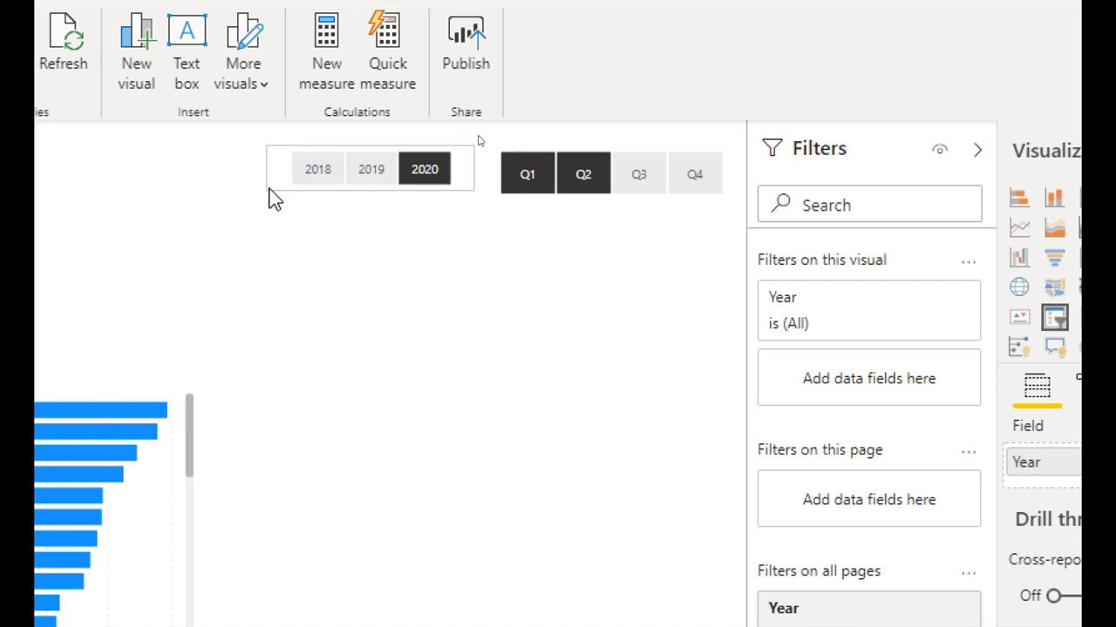
pyautogui.click(493, 179)
pyautogui.moveTo(480, 191); pyautogui.dragTo(478, 188)
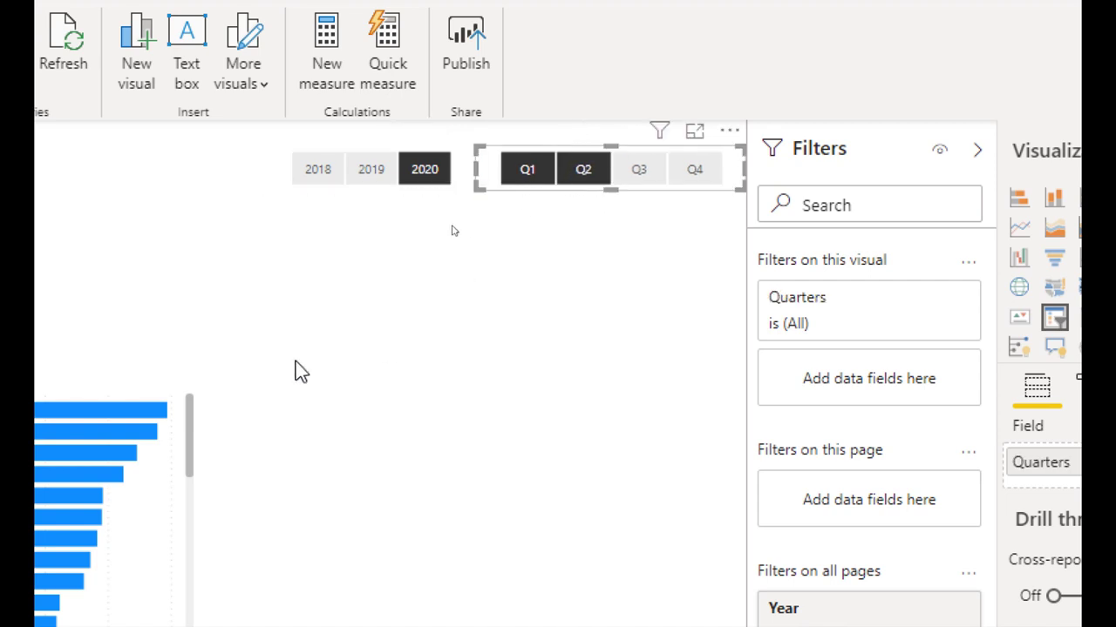
pyautogui.click(294, 369)
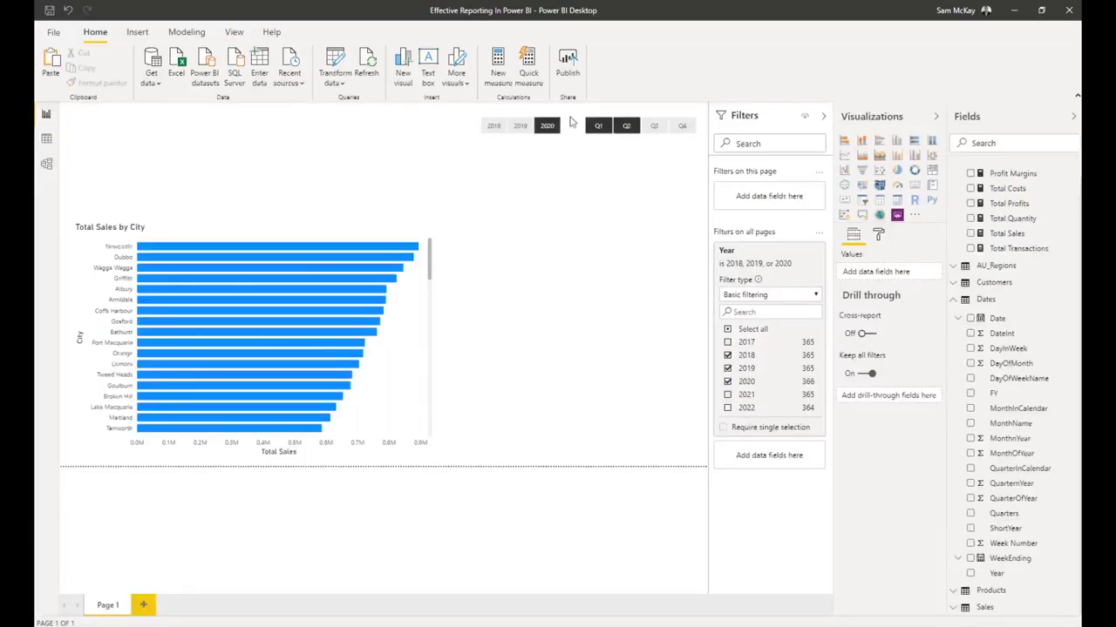
pyautogui.click(546, 125)
pyautogui.click(521, 126)
# Narrow the Total Sales by City chart slightly.
pyautogui.click(418, 236)
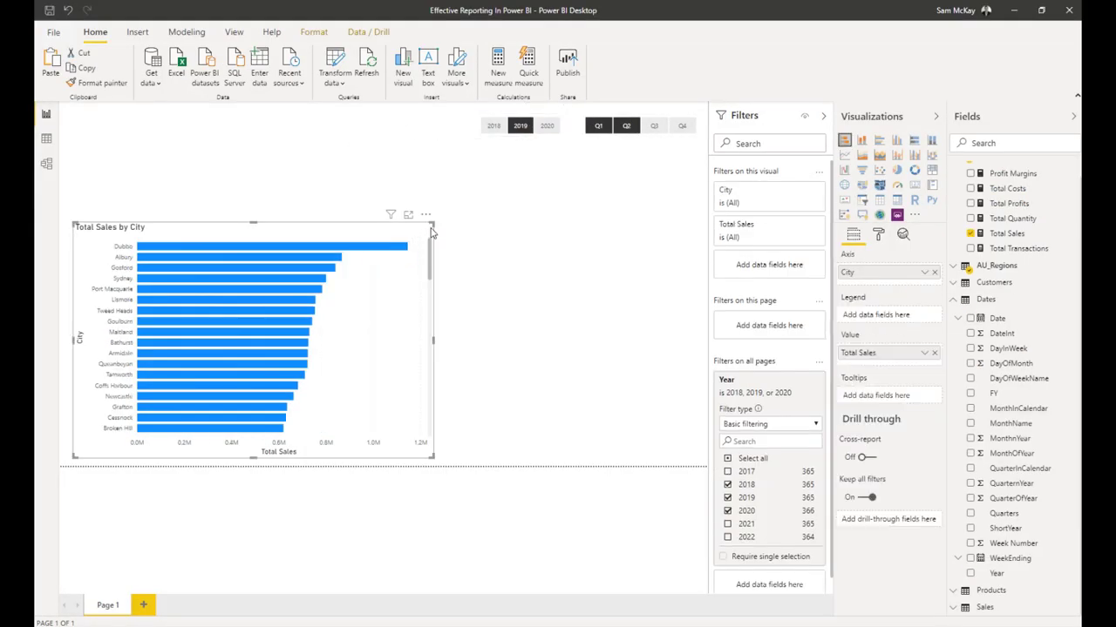
pyautogui.moveTo(429, 226)
pyautogui.mouseDown()
pyautogui.moveTo(412, 235)
pyautogui.moveTo(415, 224)
pyautogui.mouseUp()
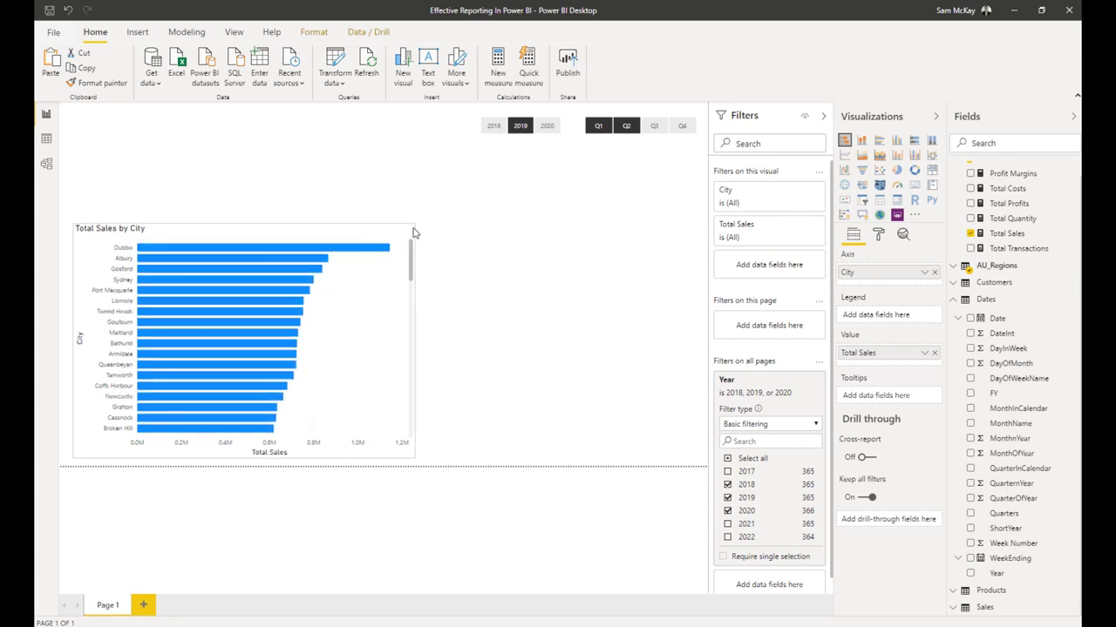
pyautogui.click(503, 247)
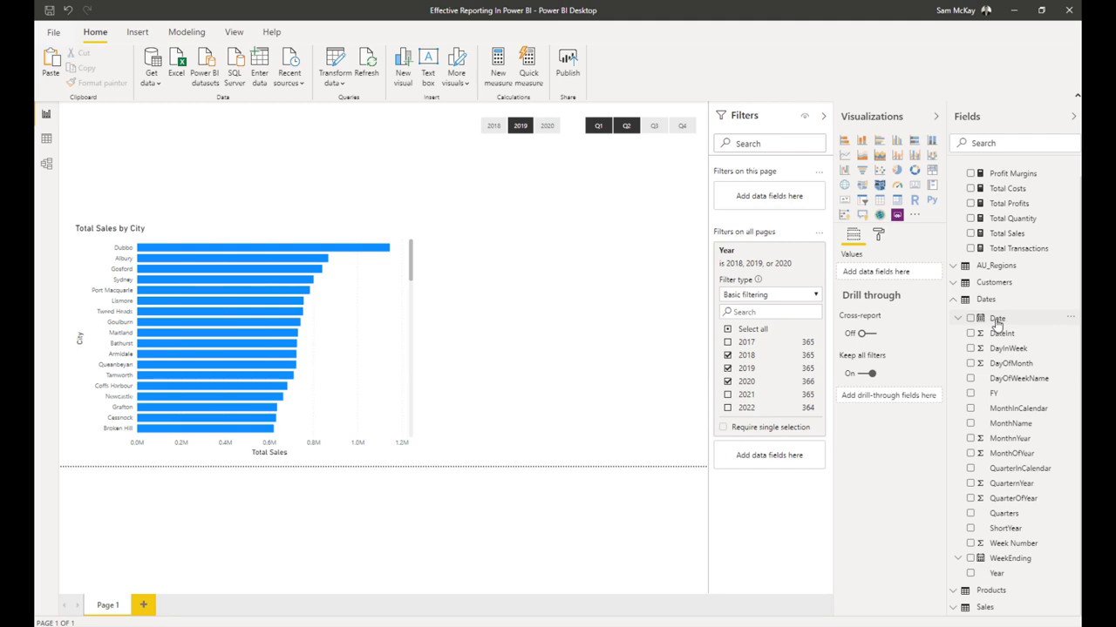
# Build a table of plain Date values with Total Profits beside each date.
pyautogui.moveTo(997, 320); pyautogui.dragTo(515, 323)
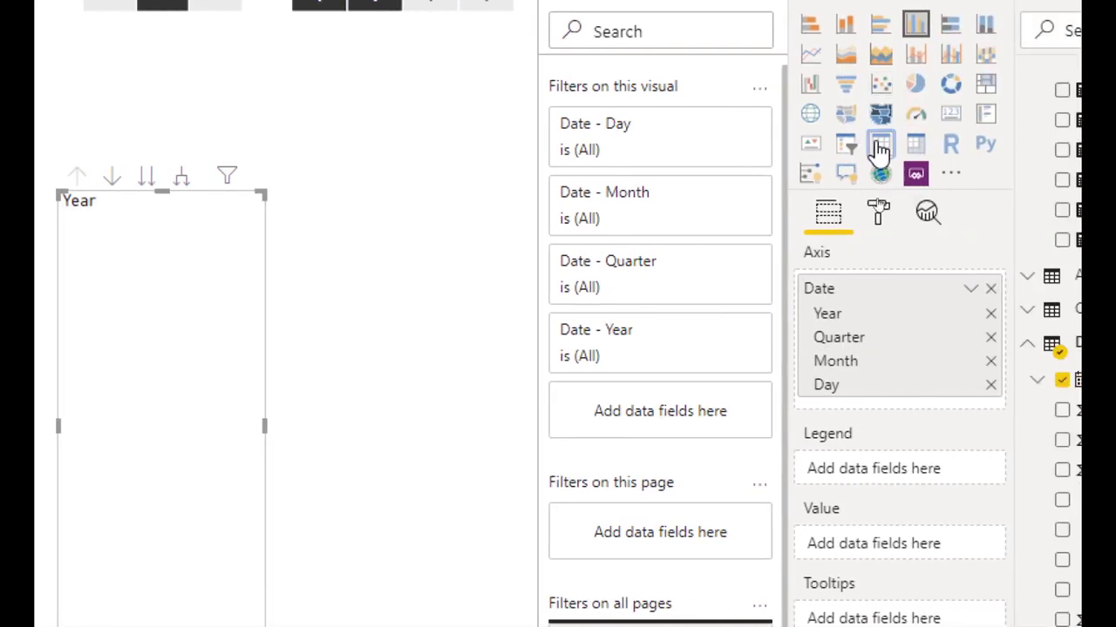
pyautogui.click(880, 148)
pyautogui.click(970, 288)
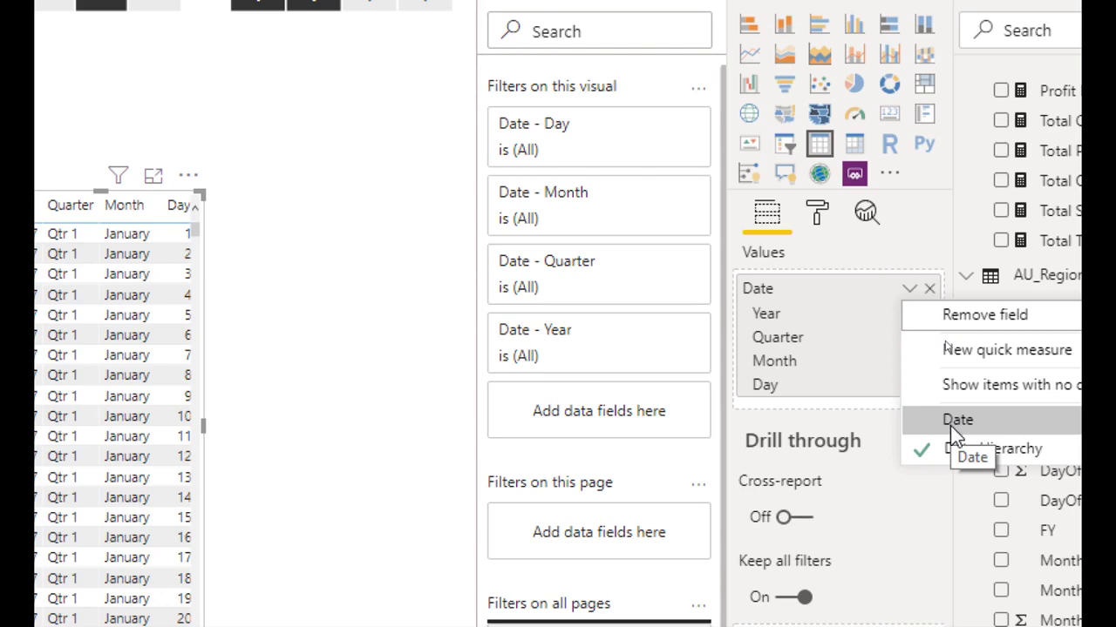
pyautogui.click(954, 422)
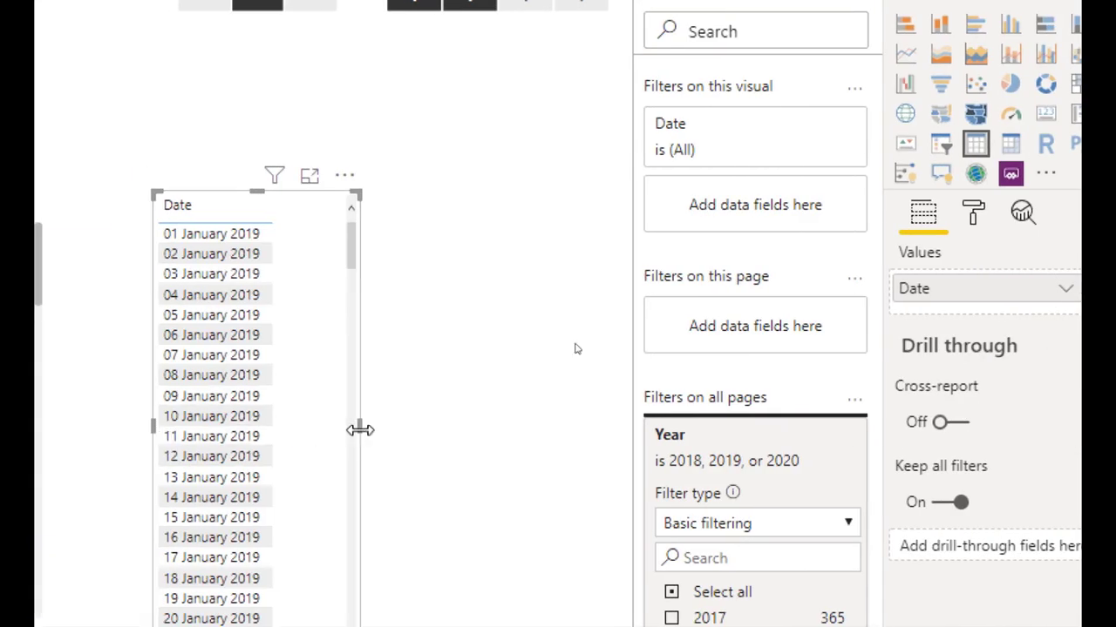
pyautogui.moveTo(360, 430); pyautogui.dragTo(562, 424)
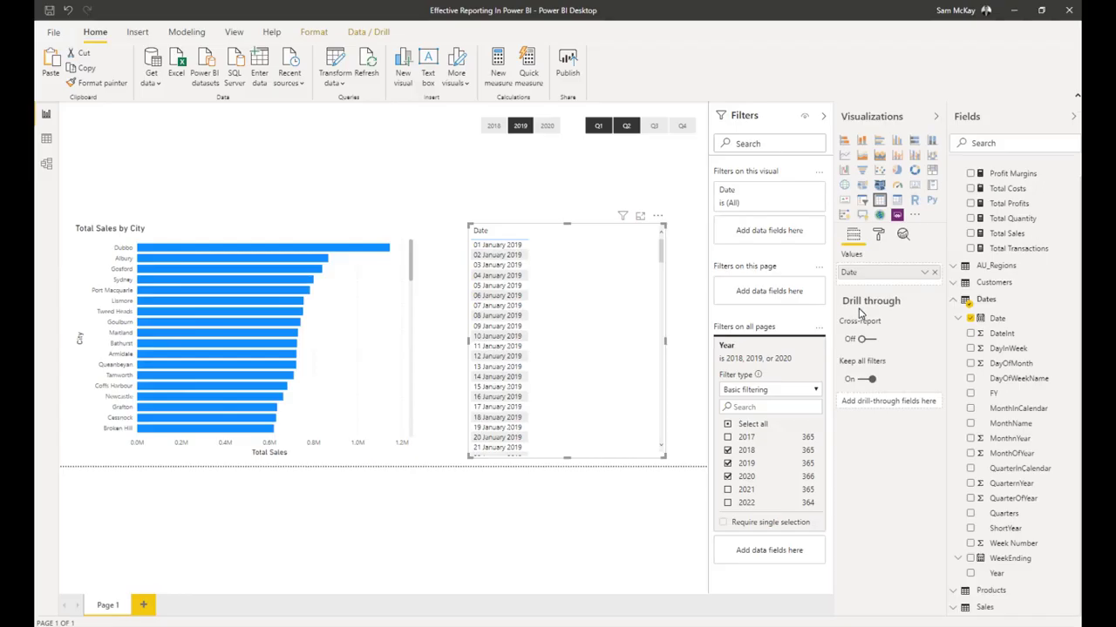
pyautogui.moveTo(1011, 204); pyautogui.dragTo(582, 332)
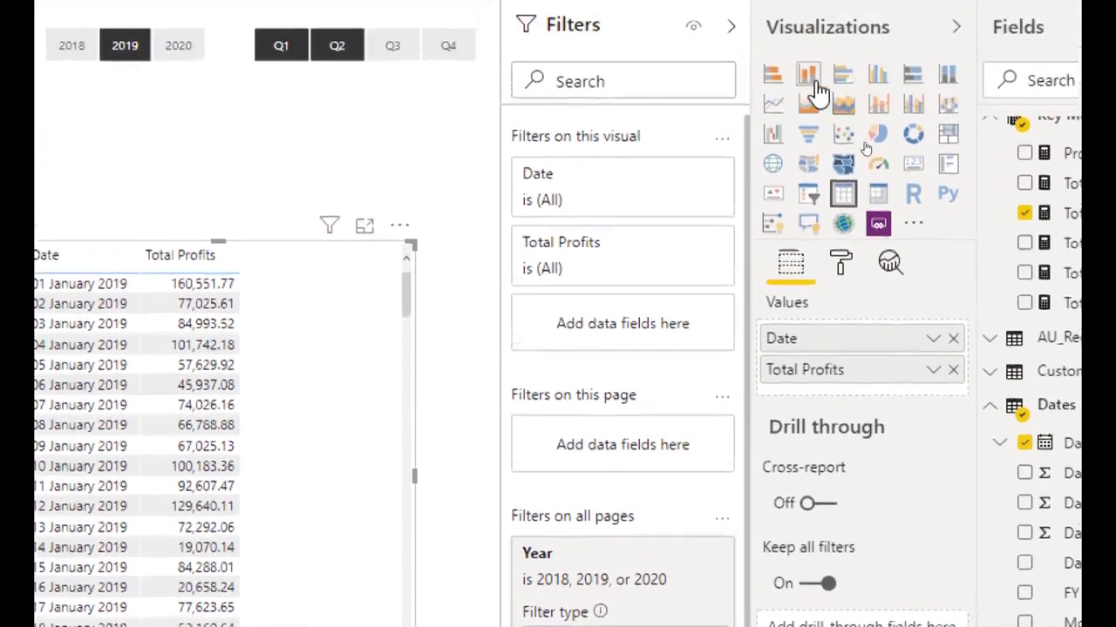
# Convert the table to a stacked column chart and make it short and wide.
pyautogui.click(808, 38)
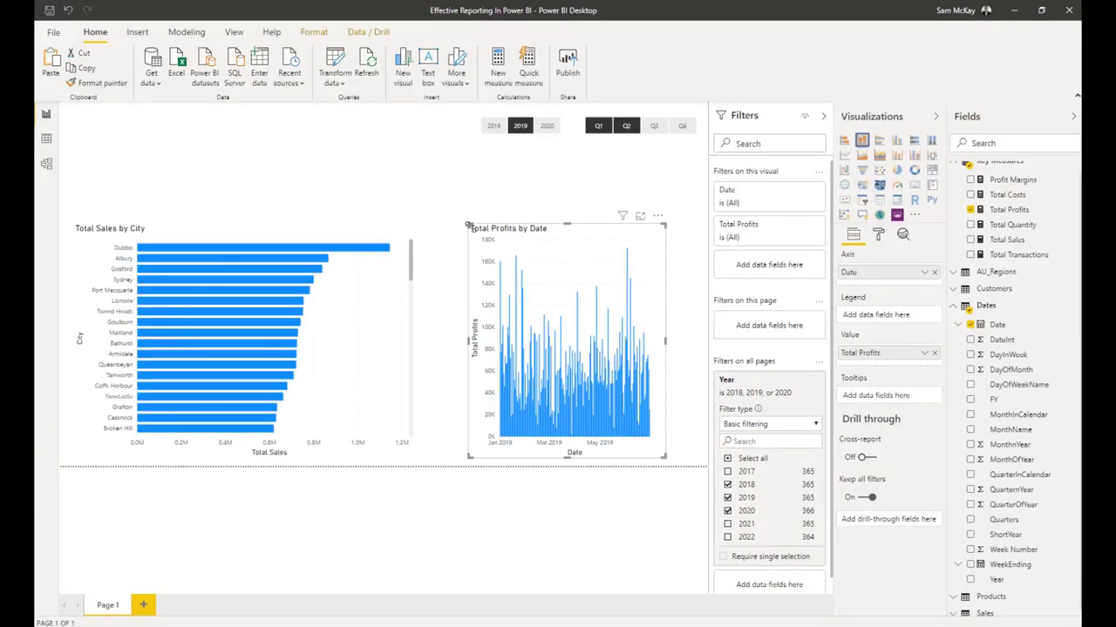
pyautogui.moveTo(469, 227); pyautogui.dragTo(420, 387)
pyautogui.moveTo(665, 383); pyautogui.dragTo(697, 391)
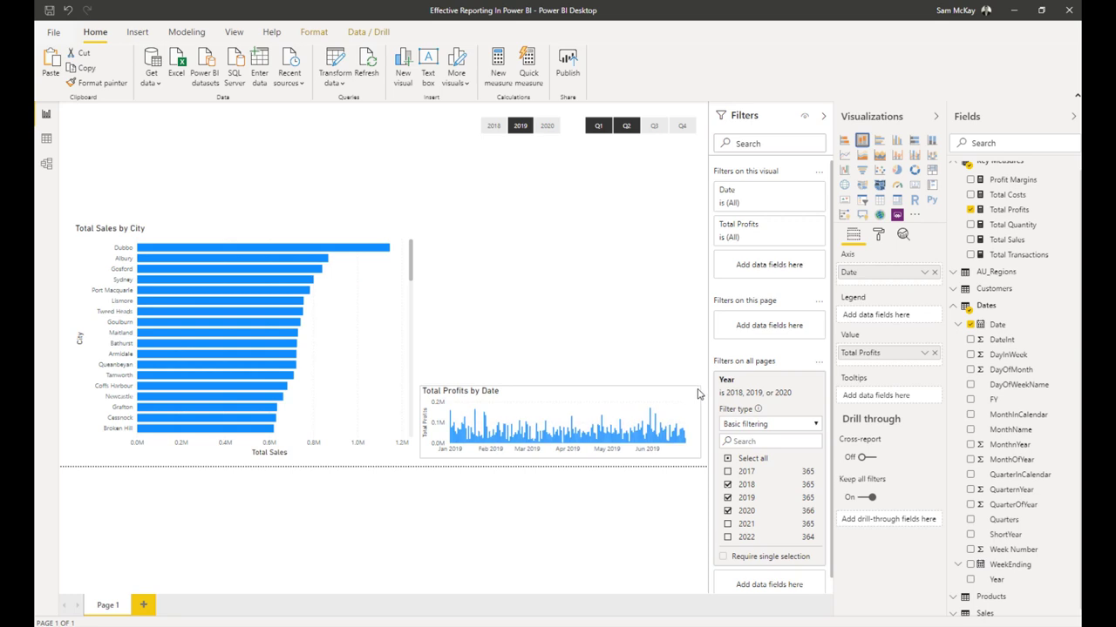
# Nudge the profits chart up and leave the quarter slicer on Q1 only.
pyautogui.click(598, 126)
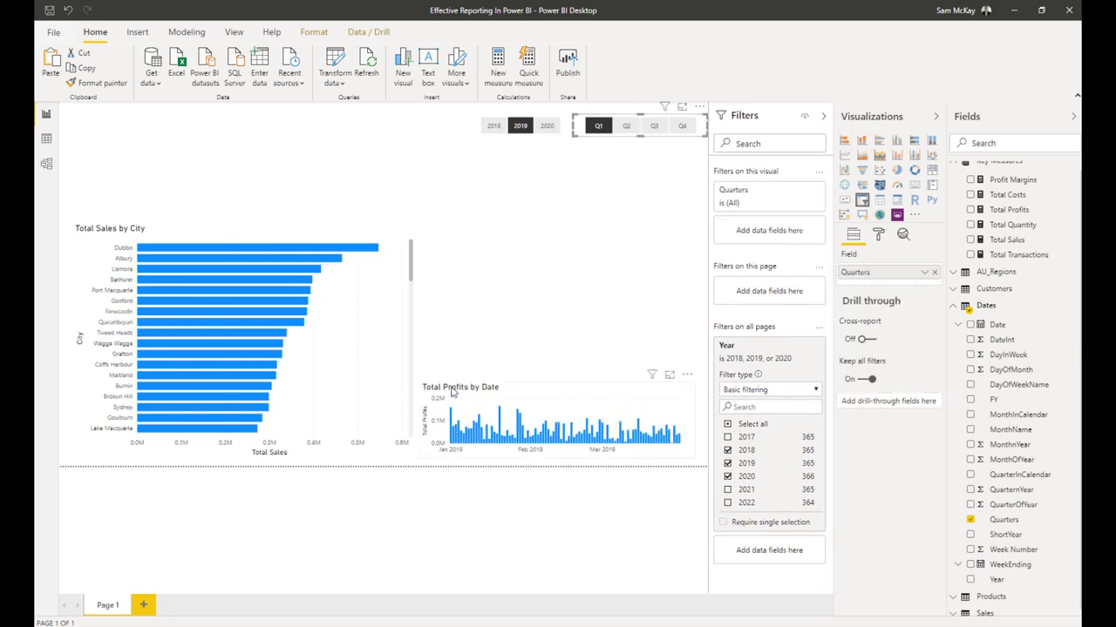
pyautogui.click(525, 391)
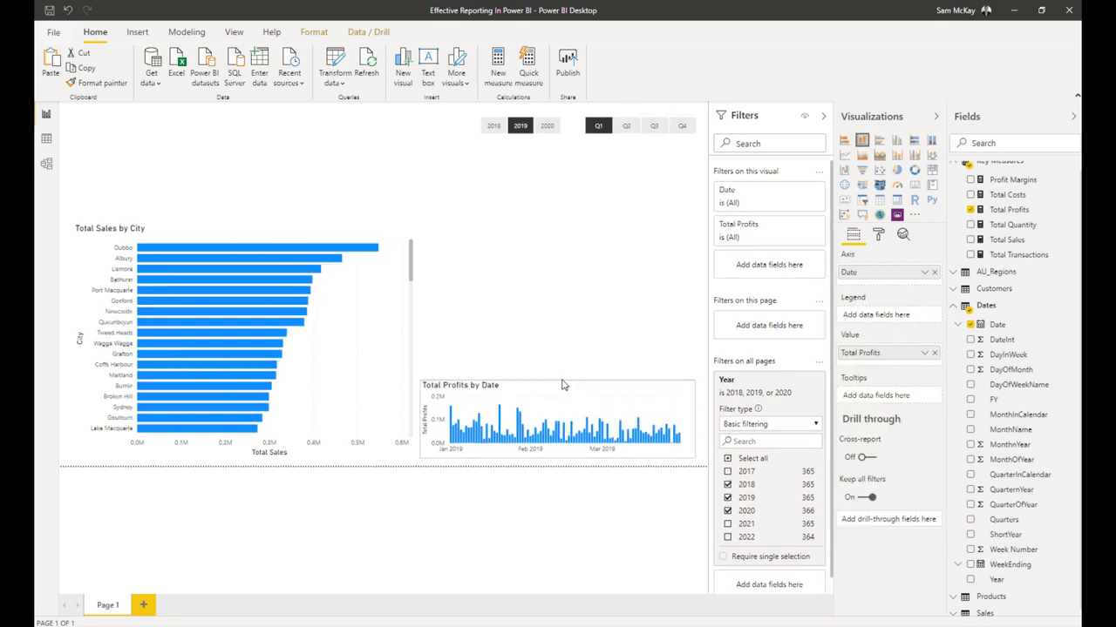
pyautogui.moveTo(426, 377); pyautogui.dragTo(429, 372)
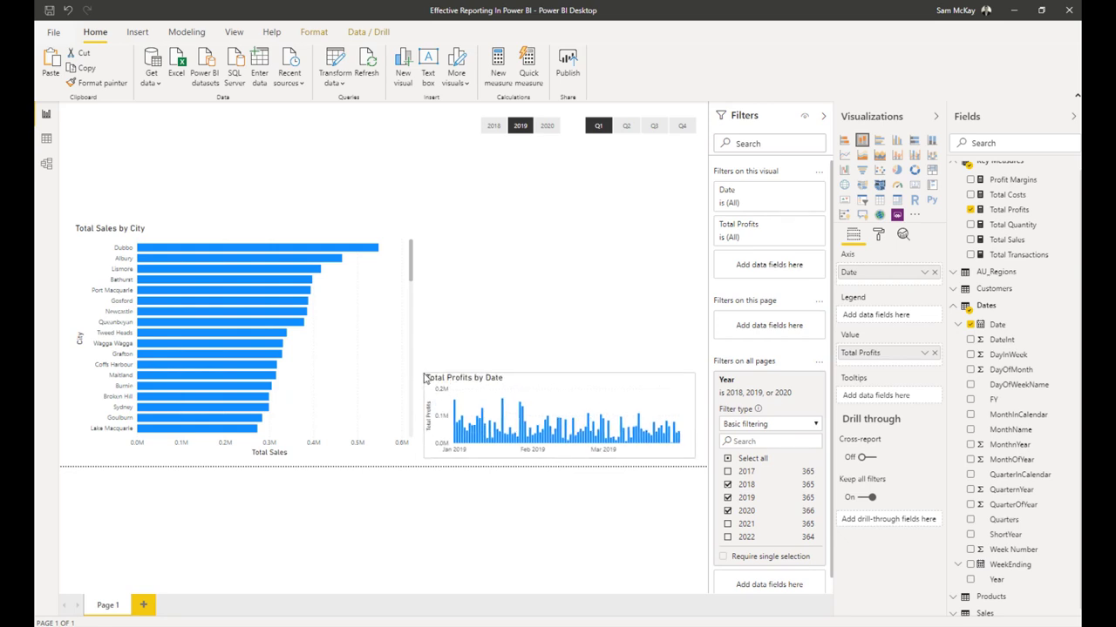
pyautogui.keyDown('ctrl'); pyautogui.click(626, 127); pyautogui.keyUp('ctrl')
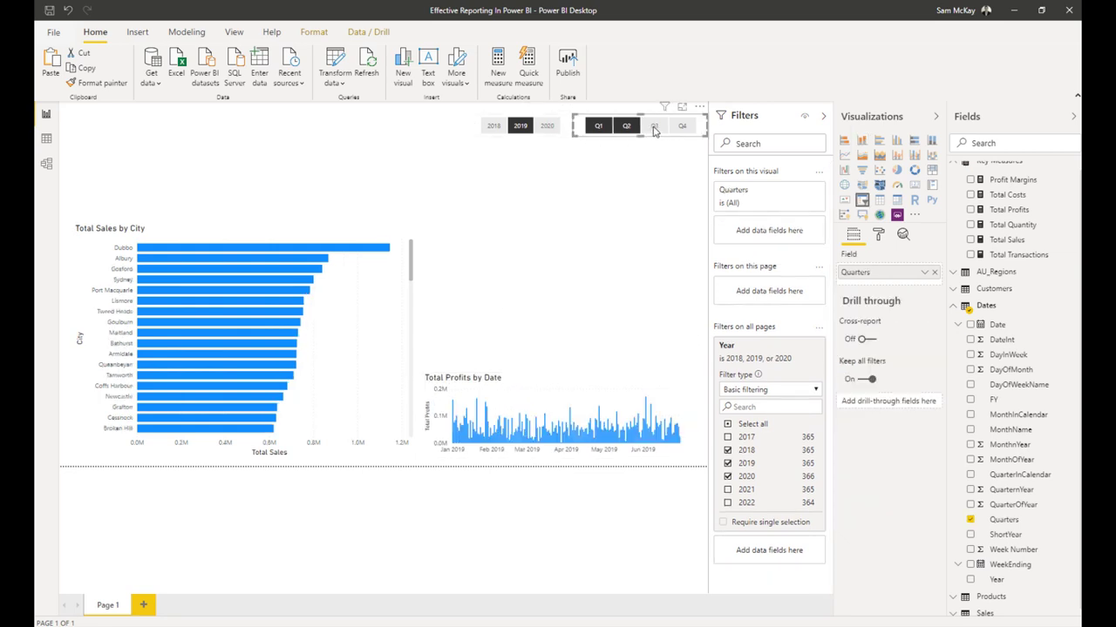
pyautogui.keyDown('ctrl'); pyautogui.click(652, 127); pyautogui.keyUp('ctrl')
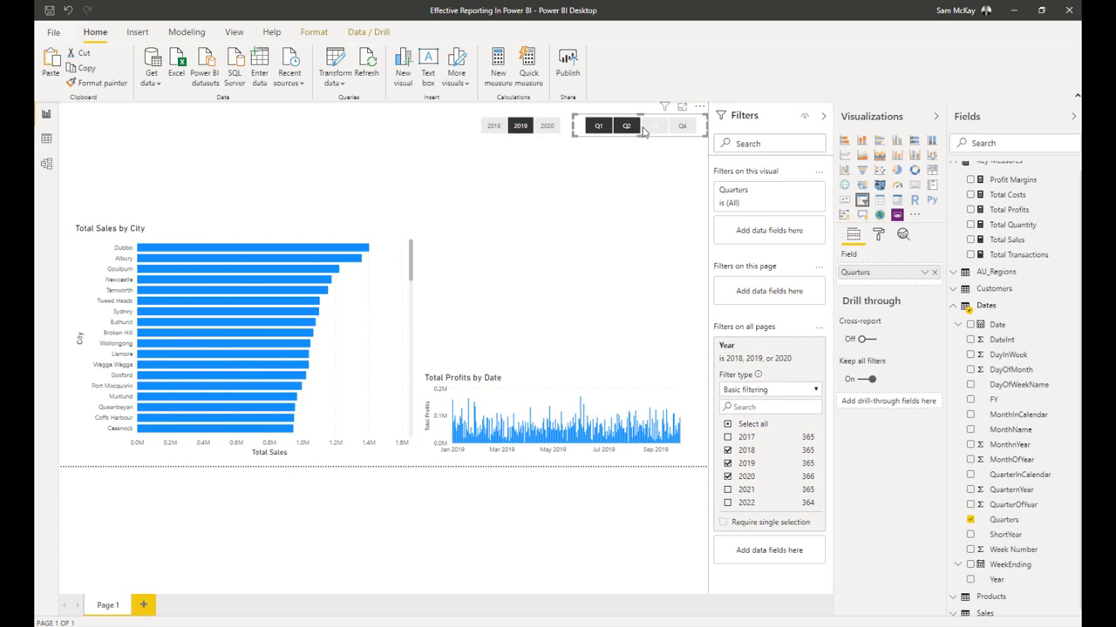
pyautogui.keyDown('ctrl'); pyautogui.click(645, 128); pyautogui.keyUp('ctrl')
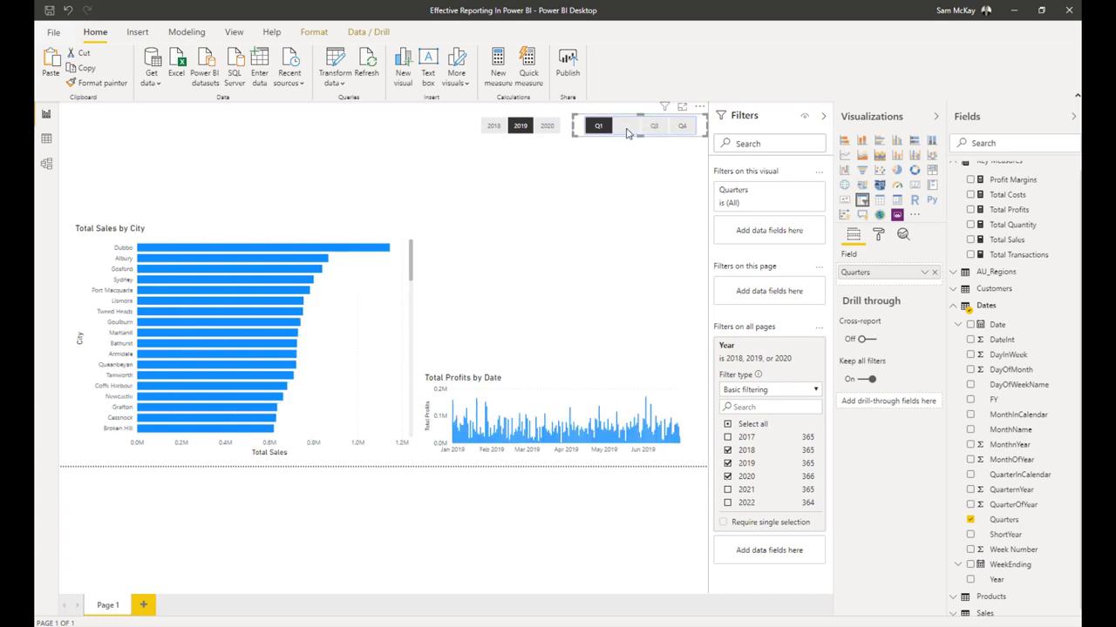
pyautogui.keyDown('ctrl'); pyautogui.click(625, 127); pyautogui.keyUp('ctrl')
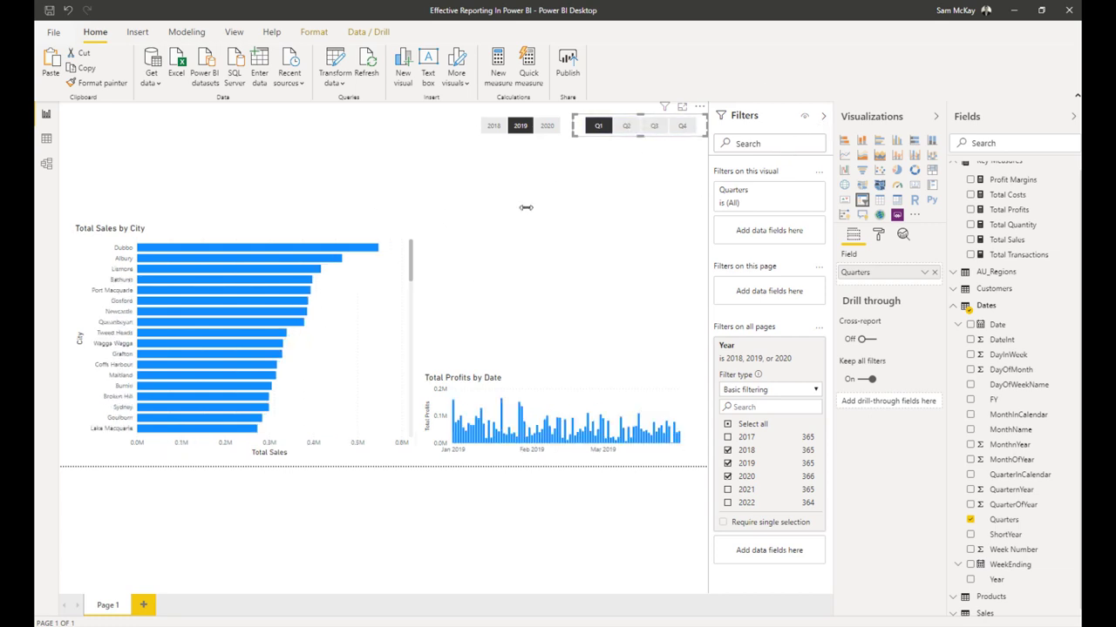
# Collapse the Filters pane to widen the page and fold up the Dates fields.
pyautogui.click(824, 117)
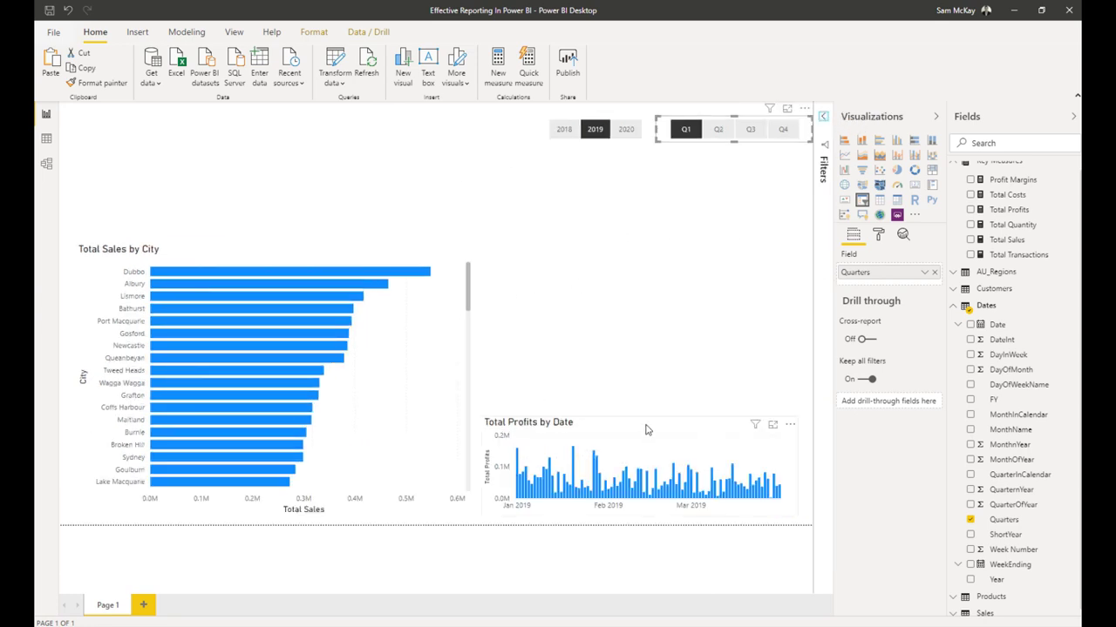
pyautogui.click(646, 355)
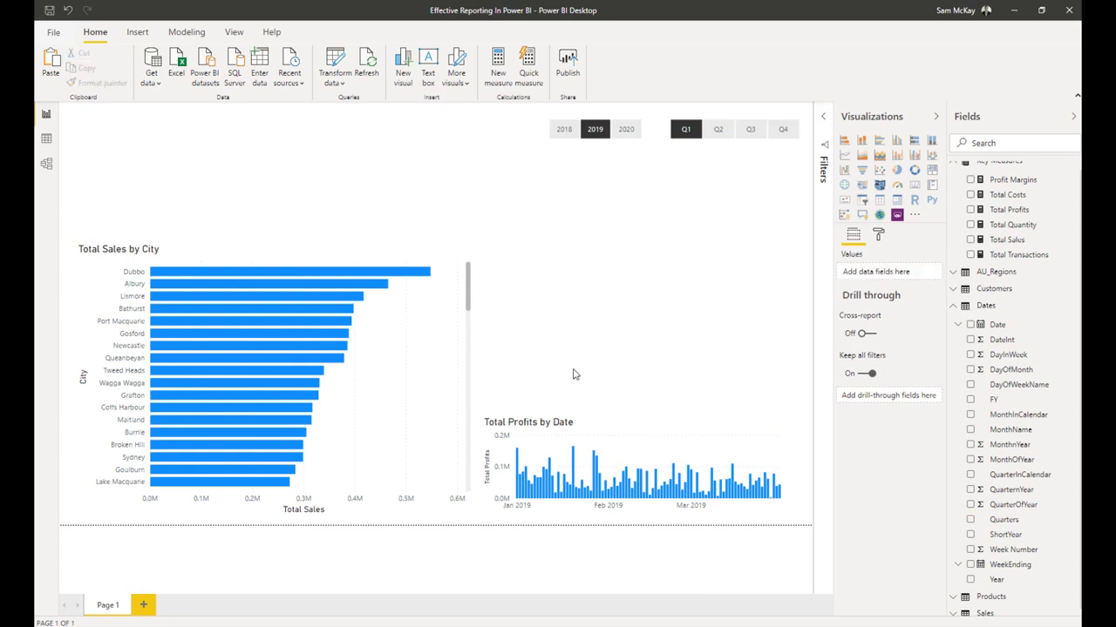
pyautogui.click(953, 312)
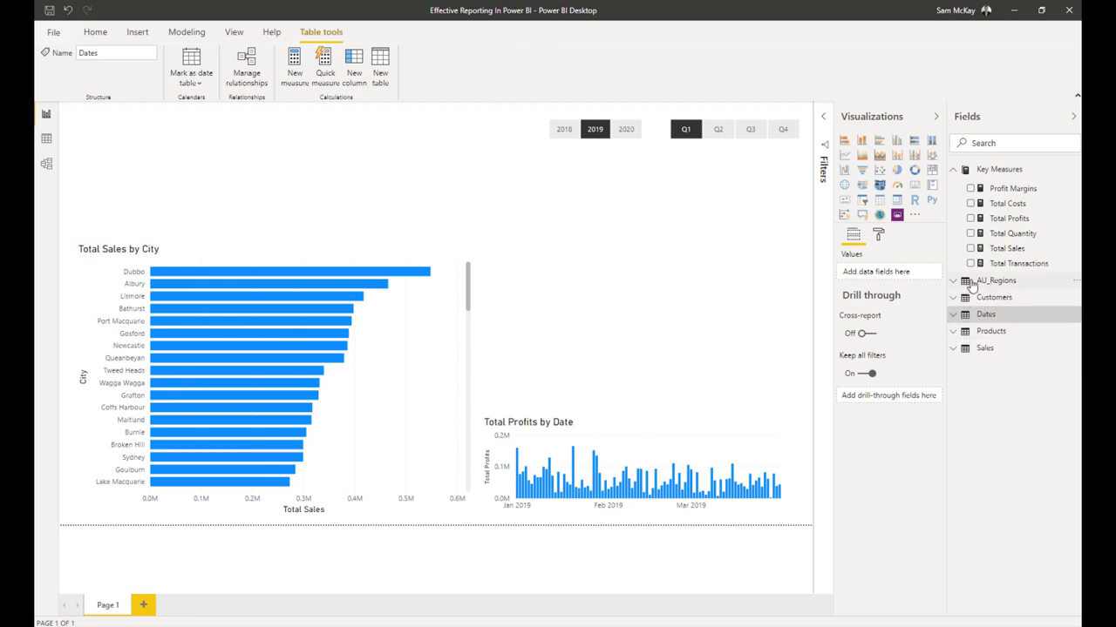
# Create a donut of Total Quantity by Warehouse Code beside the city chart.
pyautogui.click(952, 349)
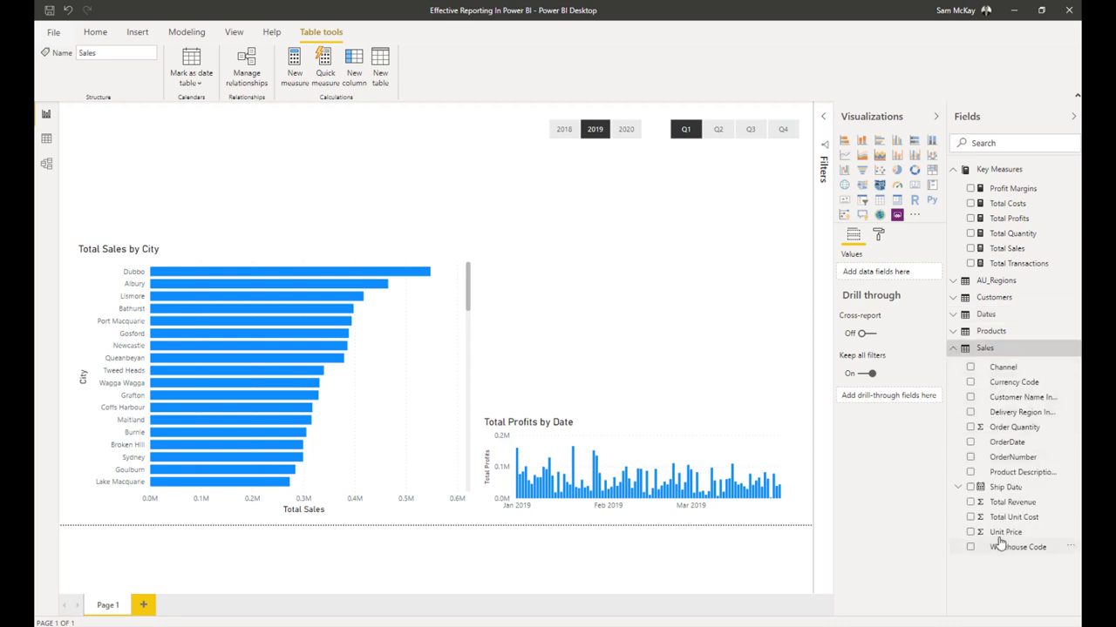
pyautogui.moveTo(999, 544); pyautogui.dragTo(597, 353)
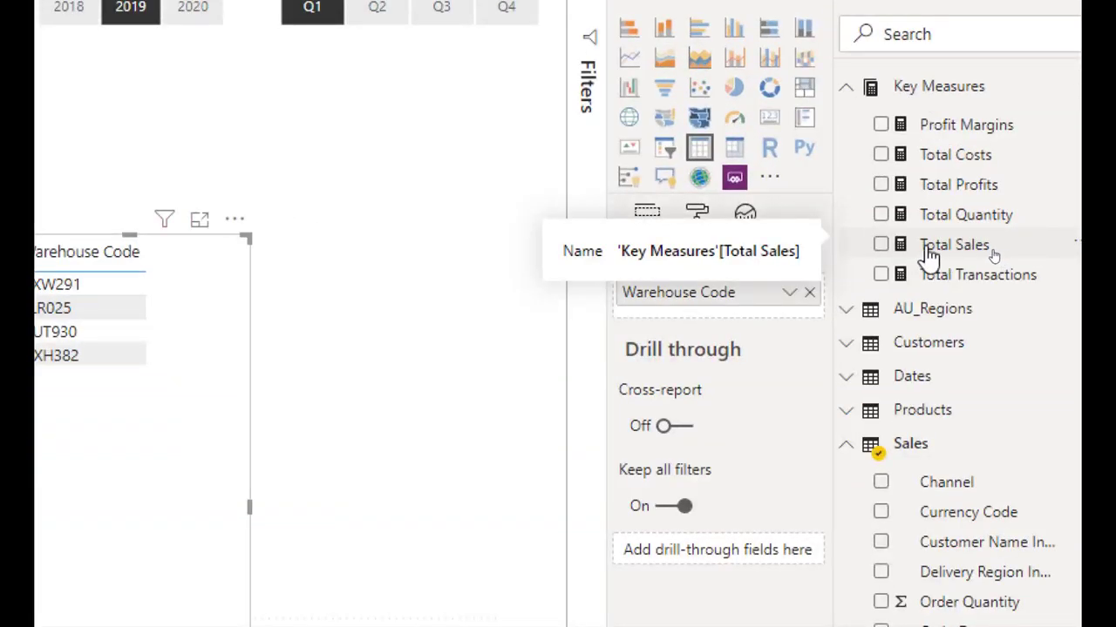
pyautogui.moveTo(946, 222); pyautogui.dragTo(832, 286)
pyautogui.moveTo(704, 329); pyautogui.dragTo(714, 309)
pyautogui.click(770, 166)
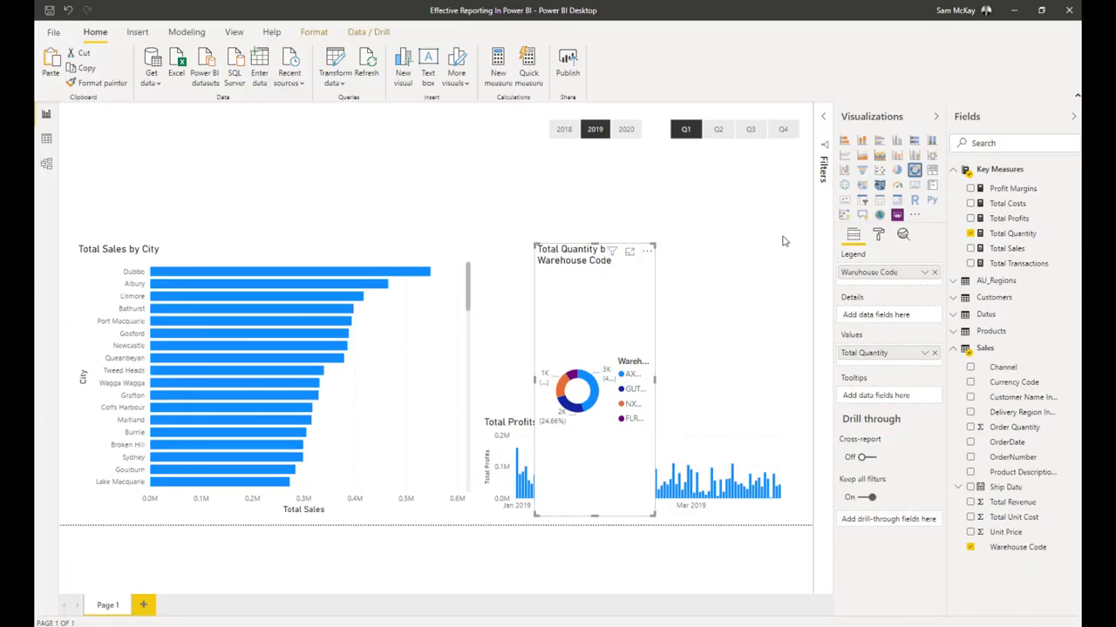
pyautogui.moveTo(657, 251); pyautogui.dragTo(703, 413)
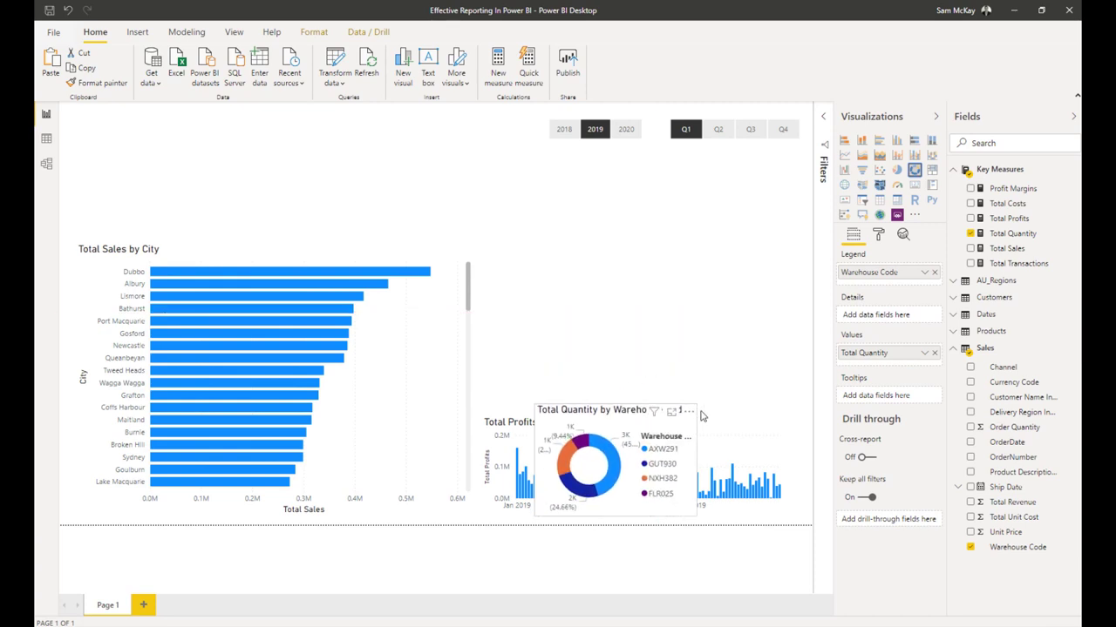
pyautogui.moveTo(605, 425); pyautogui.dragTo(553, 306)
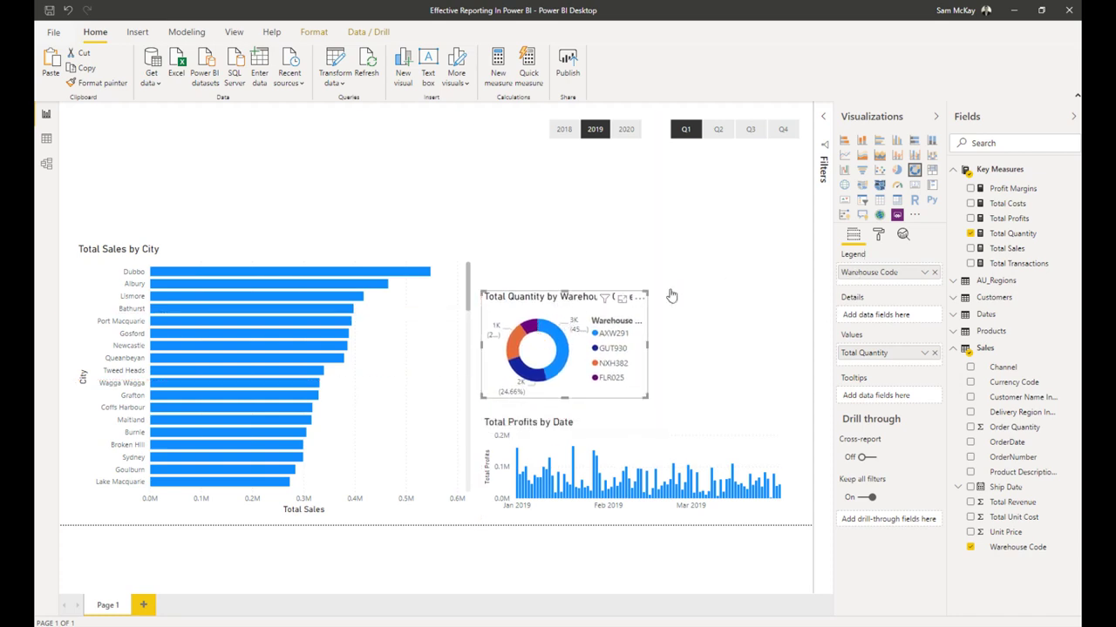
# Hide the donut's legend and set detail labels to Category, percent of total.
pyautogui.click(880, 237)
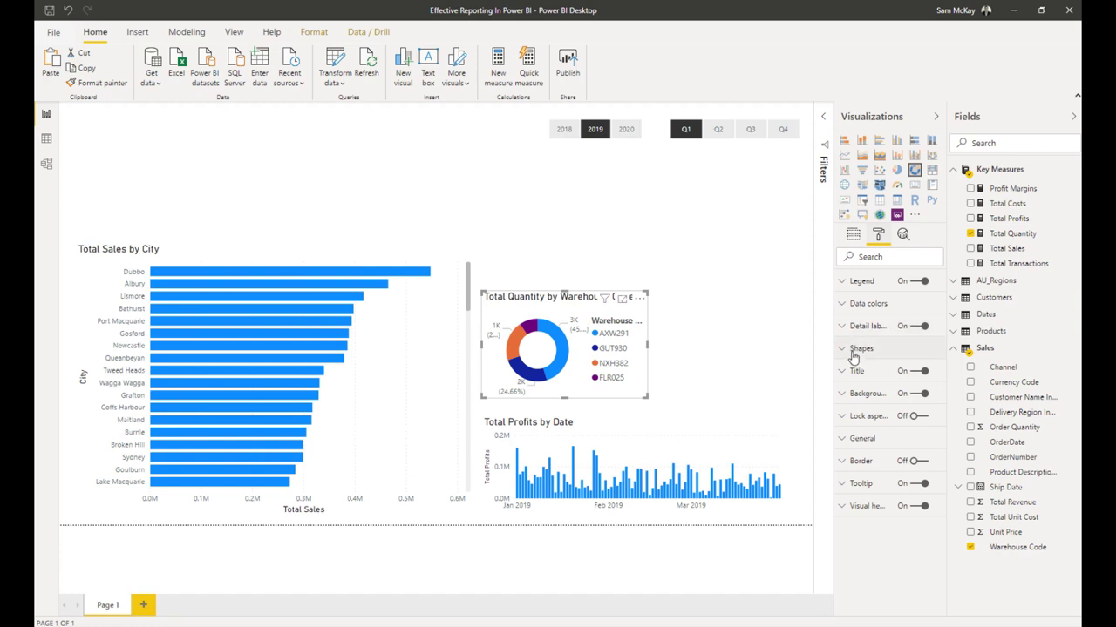
pyautogui.click(915, 281)
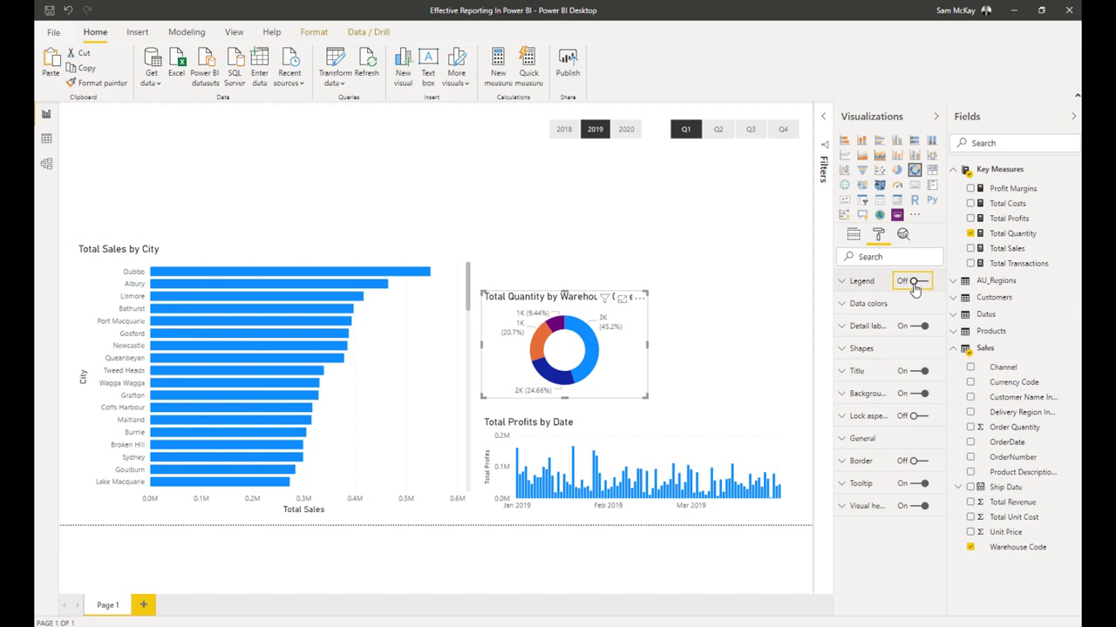
pyautogui.click(847, 327)
pyautogui.click(874, 363)
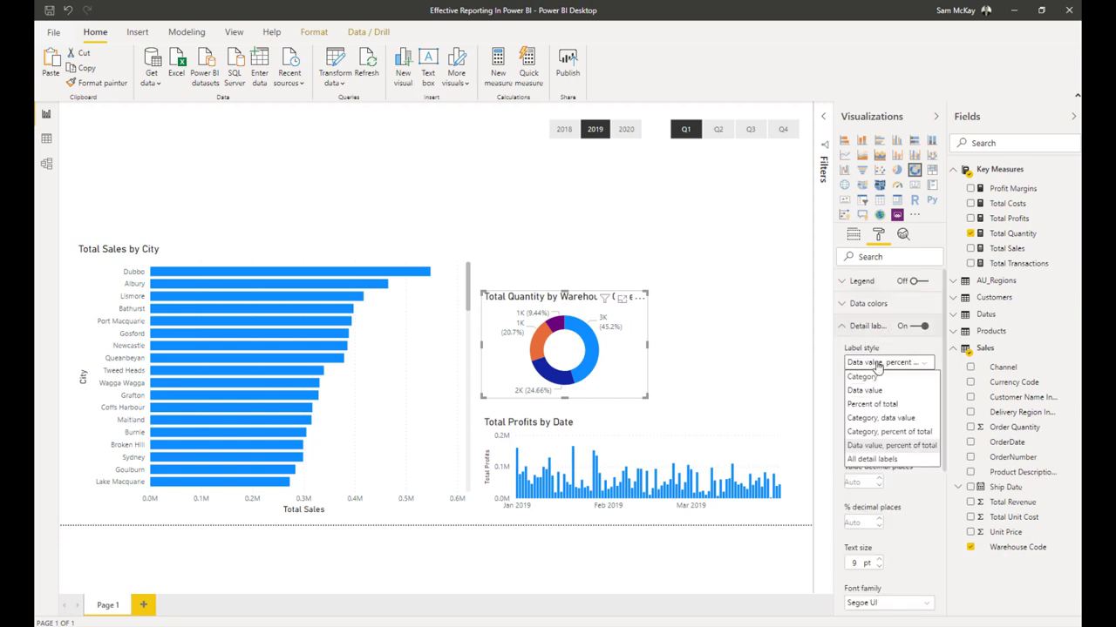
pyautogui.click(884, 431)
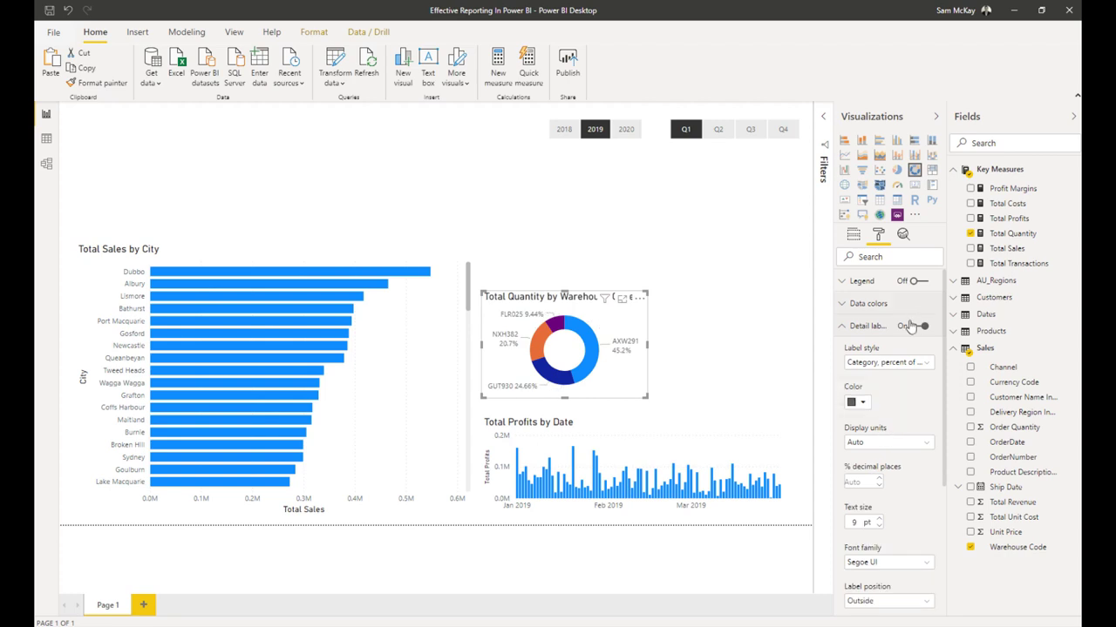
pyautogui.click(848, 327)
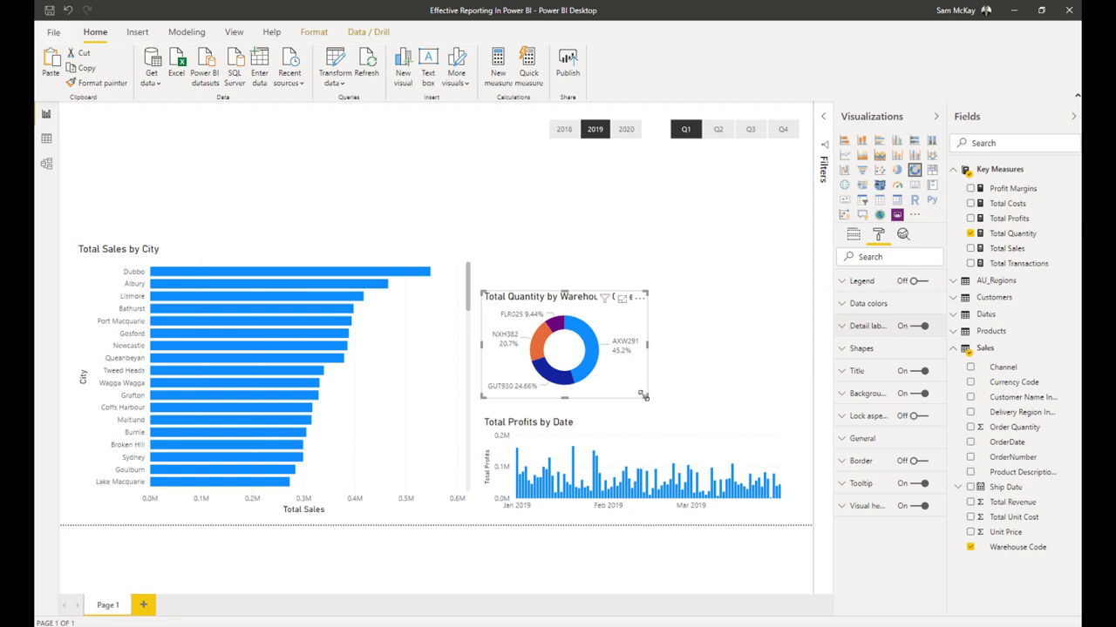
# Enlarge the warehouse donut and paste a duplicate of it.
pyautogui.moveTo(644, 397); pyautogui.dragTo(655, 398)
pyautogui.moveTo(636, 325)
pyautogui.mouseDown()
pyautogui.moveTo(630, 313)
pyautogui.moveTo(624, 326)
pyautogui.mouseUp()
pyautogui.moveTo(566, 288); pyautogui.dragTo(572, 274)
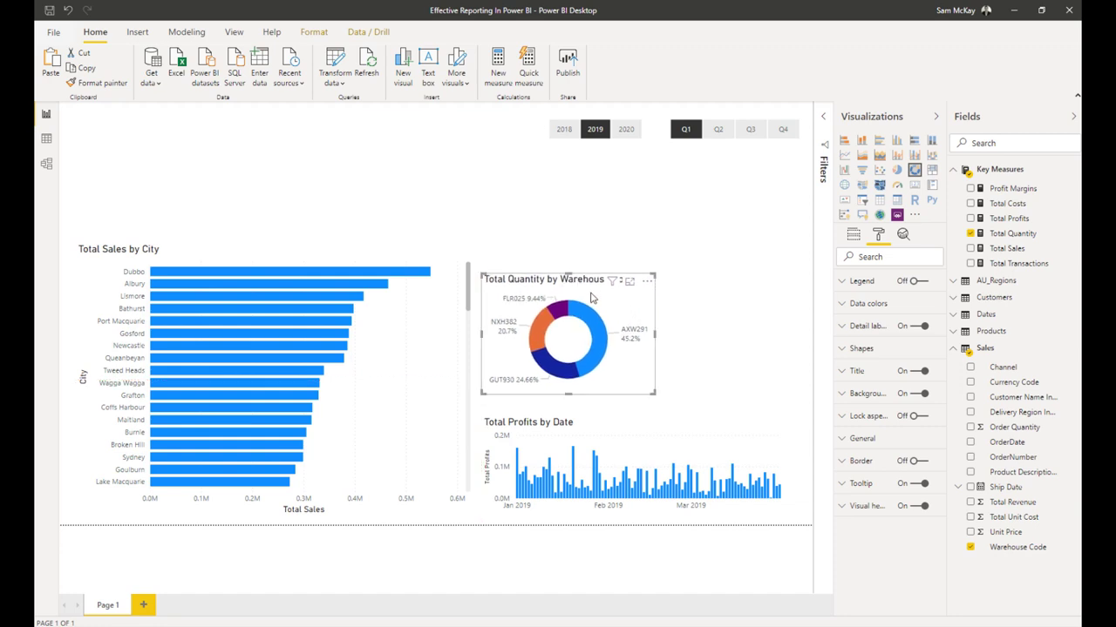
pyautogui.hotkey('ctrl', 'c')
pyautogui.hotkey('ctrl', 'v')
# Move the duplicate donut above the original and switch its legend from Warehouse Code to Channel.
pyautogui.moveTo(590, 298); pyautogui.dragTo(590, 167)
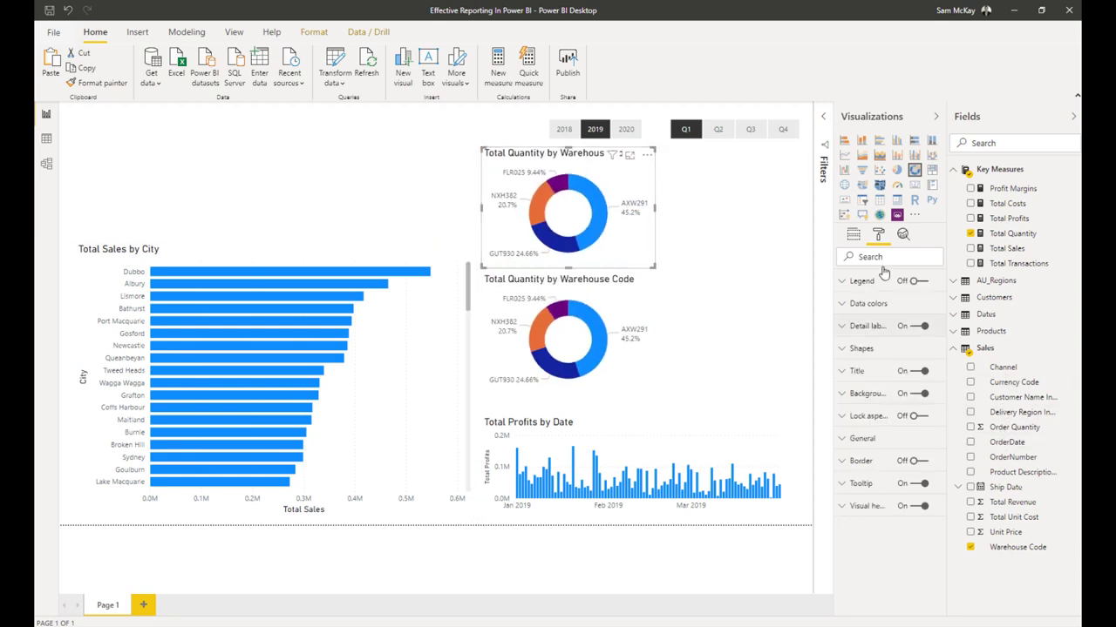
pyautogui.click(853, 233)
pyautogui.moveTo(1002, 367); pyautogui.dragTo(933, 279)
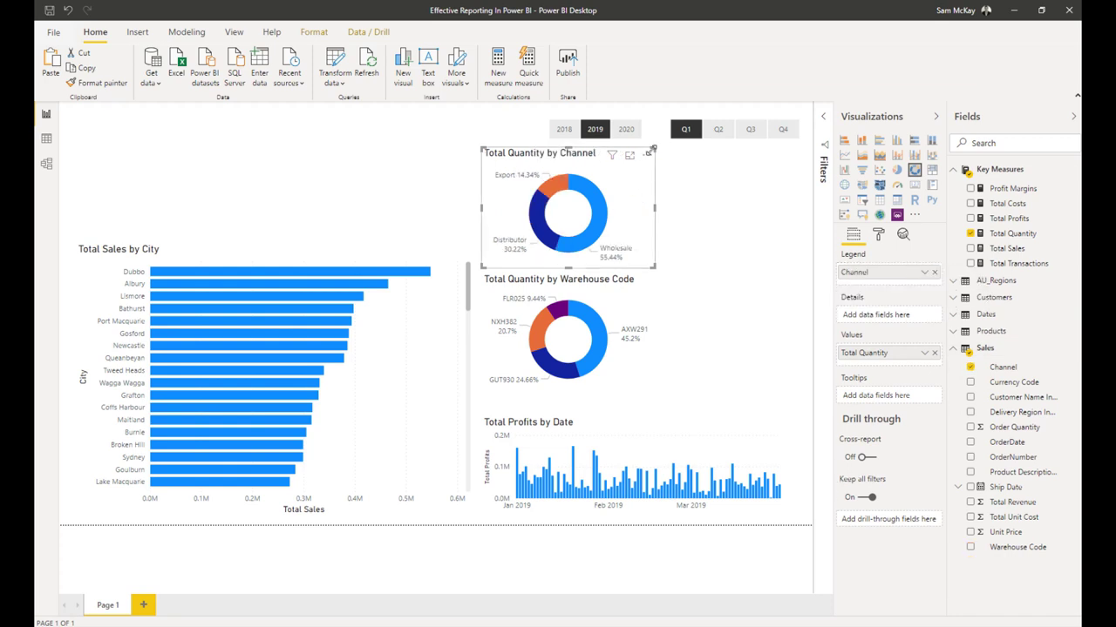
# Shrink the Channel donut slightly from its right edge.
pyautogui.moveTo(652, 149); pyautogui.dragTo(637, 152)
pyautogui.click(690, 237)
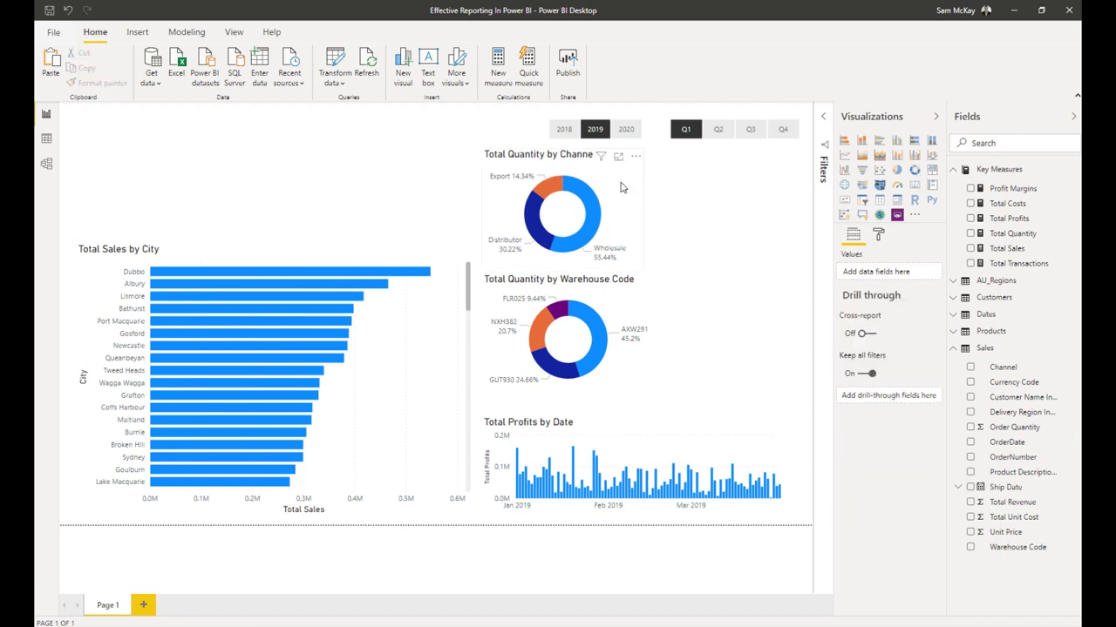
pyautogui.click(621, 187)
pyautogui.moveTo(646, 264); pyautogui.dragTo(641, 265)
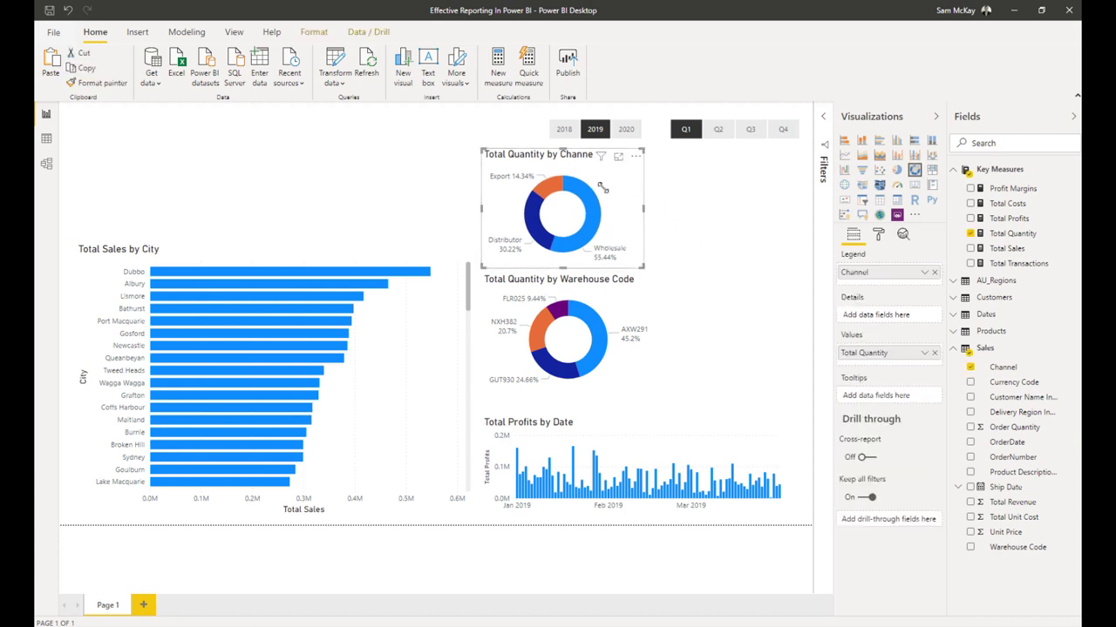
pyautogui.click(664, 189)
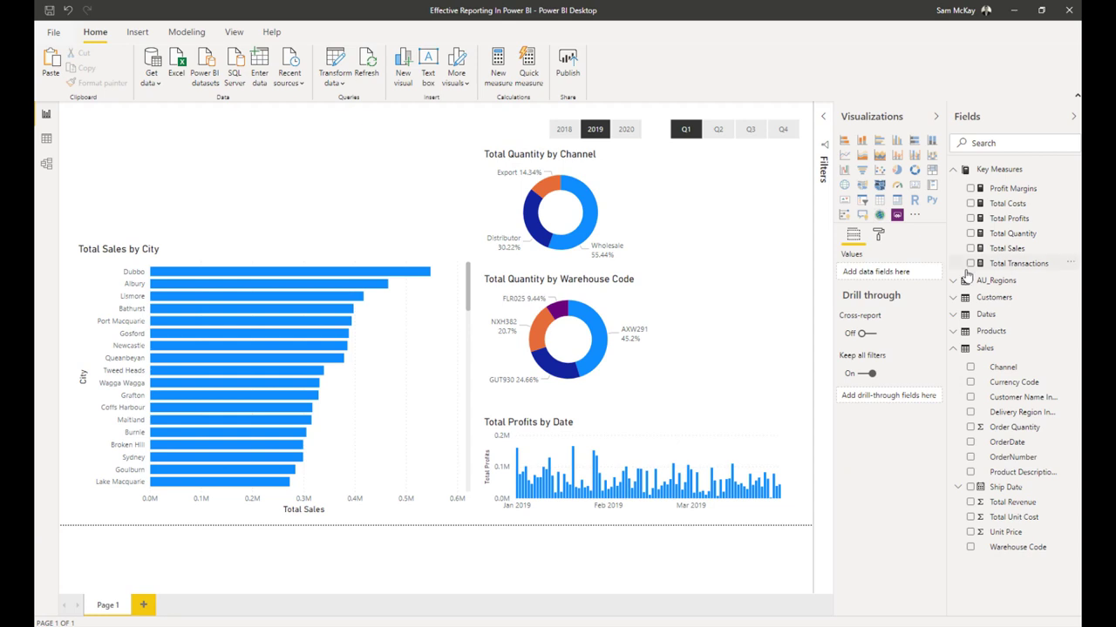
# Build a Total Sales by Product Name clustered bar chart from the Products and Sales fields.
pyautogui.click(953, 348)
pyautogui.click(954, 331)
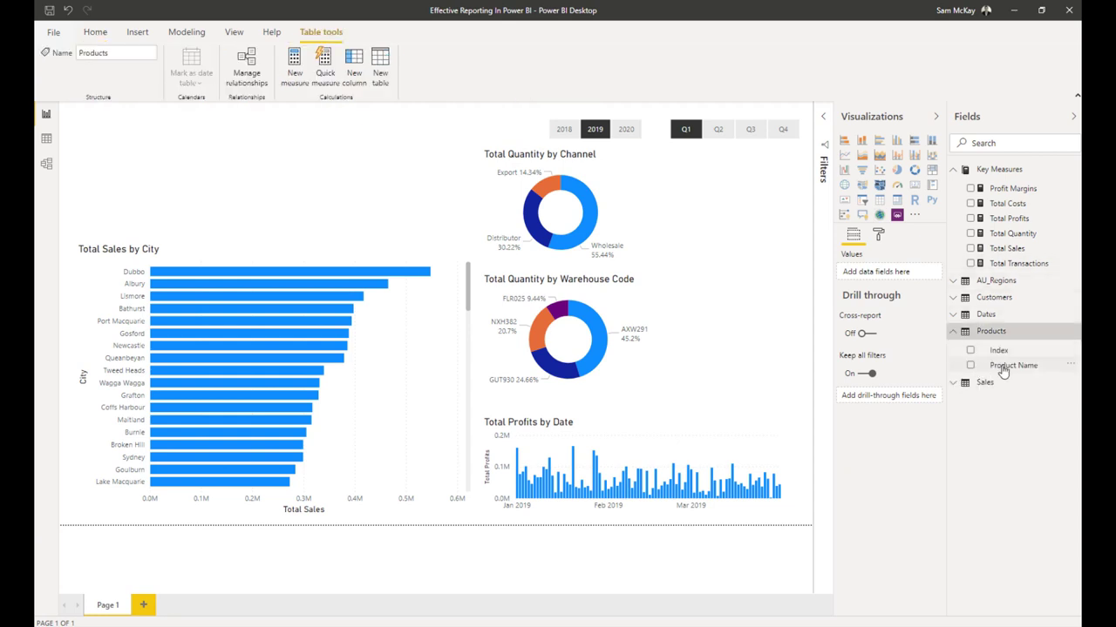
pyautogui.moveTo(998, 366); pyautogui.dragTo(694, 214)
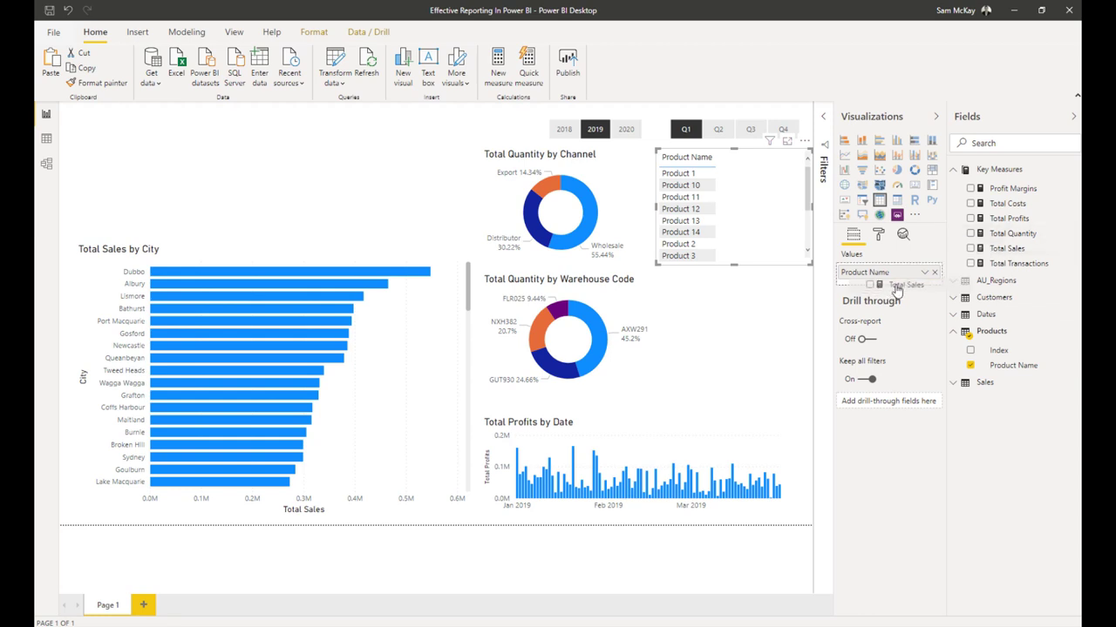
pyautogui.moveTo(1002, 251); pyautogui.dragTo(895, 286)
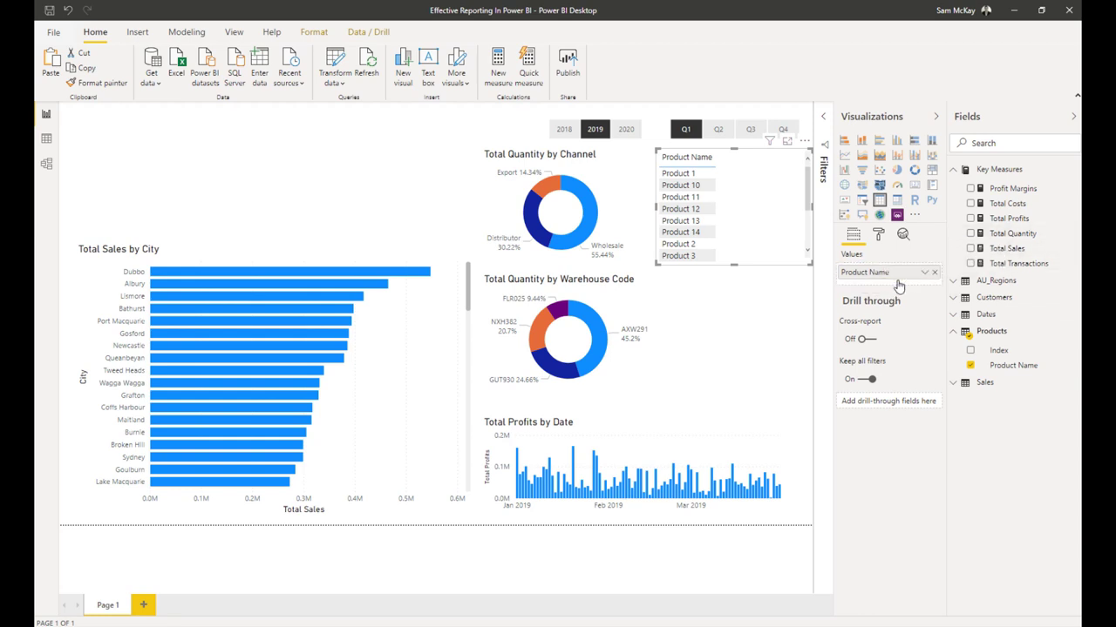
pyautogui.click(844, 141)
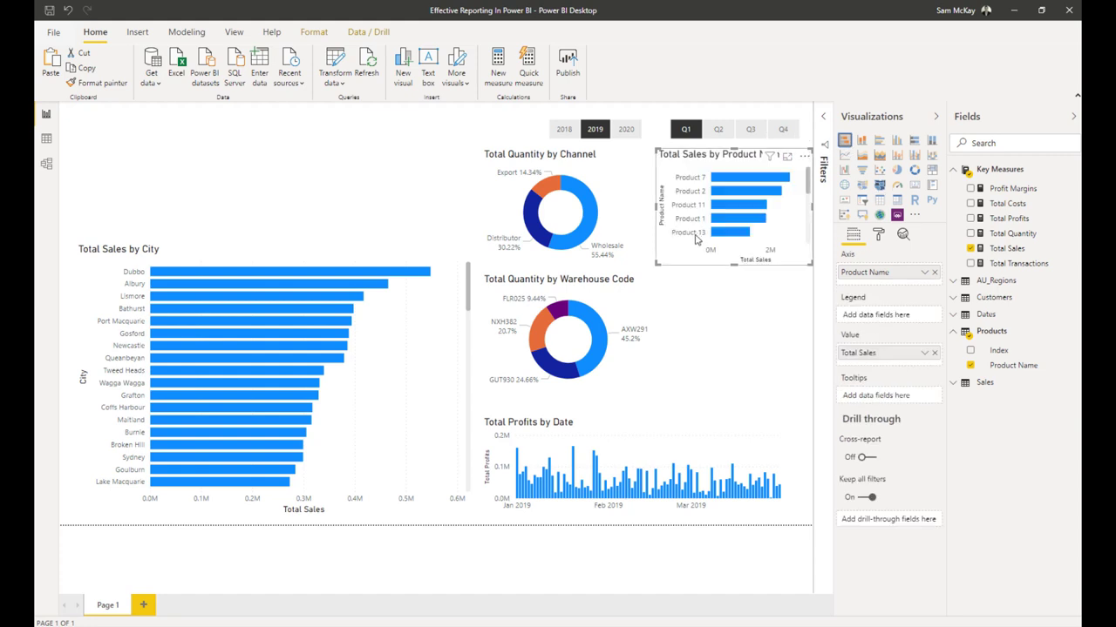
# Enlarge the product sales chart and narrow the Warehouse Code donut beside it.
pyautogui.moveTo(652, 266); pyautogui.dragTo(645, 277)
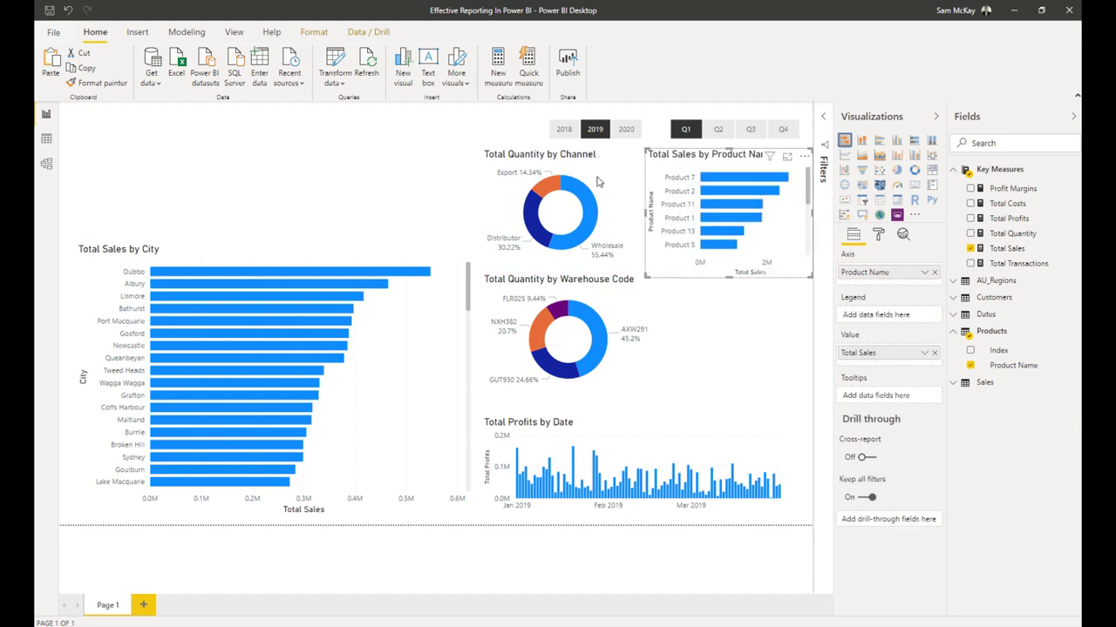
pyautogui.click(583, 166)
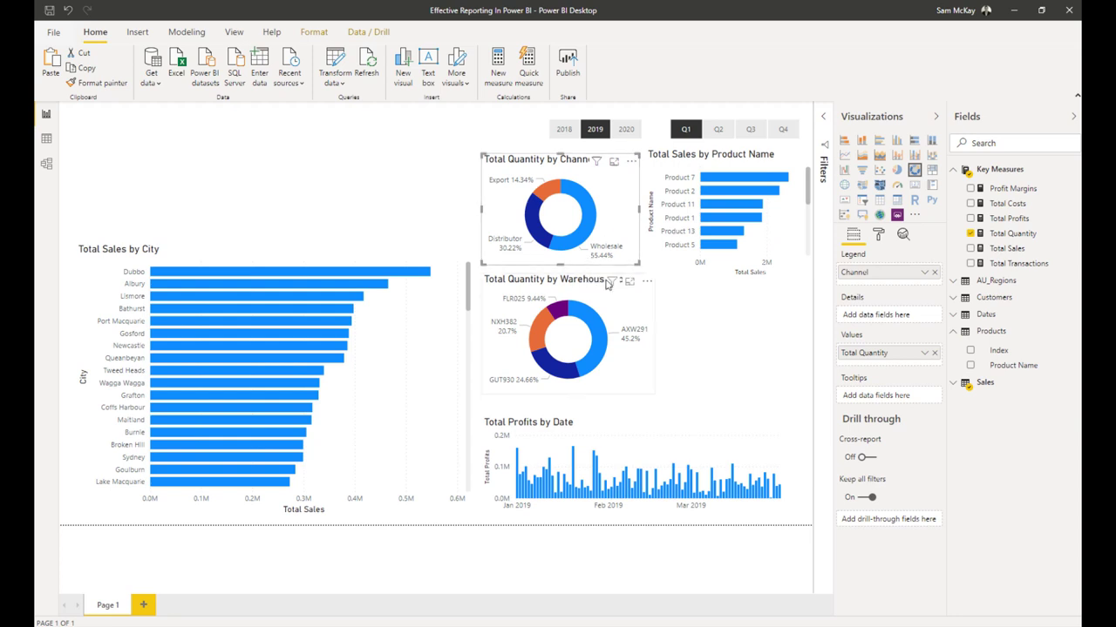
pyautogui.click(607, 285)
pyautogui.moveTo(654, 272)
pyautogui.mouseDown()
pyautogui.moveTo(639, 278)
pyautogui.moveTo(647, 270)
pyautogui.mouseUp()
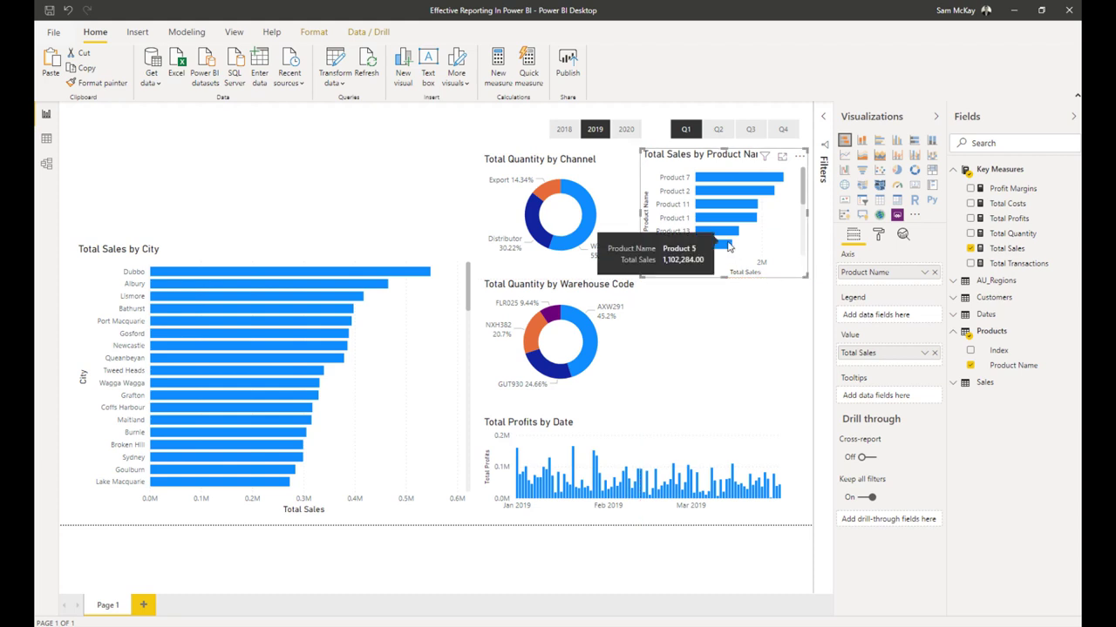
pyautogui.click(953, 333)
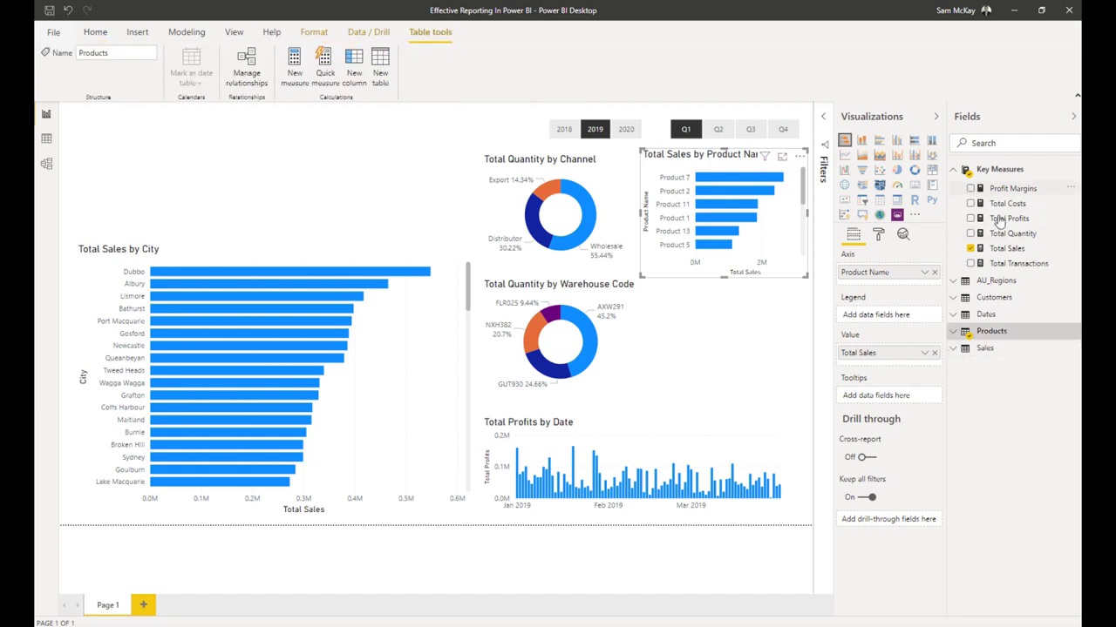
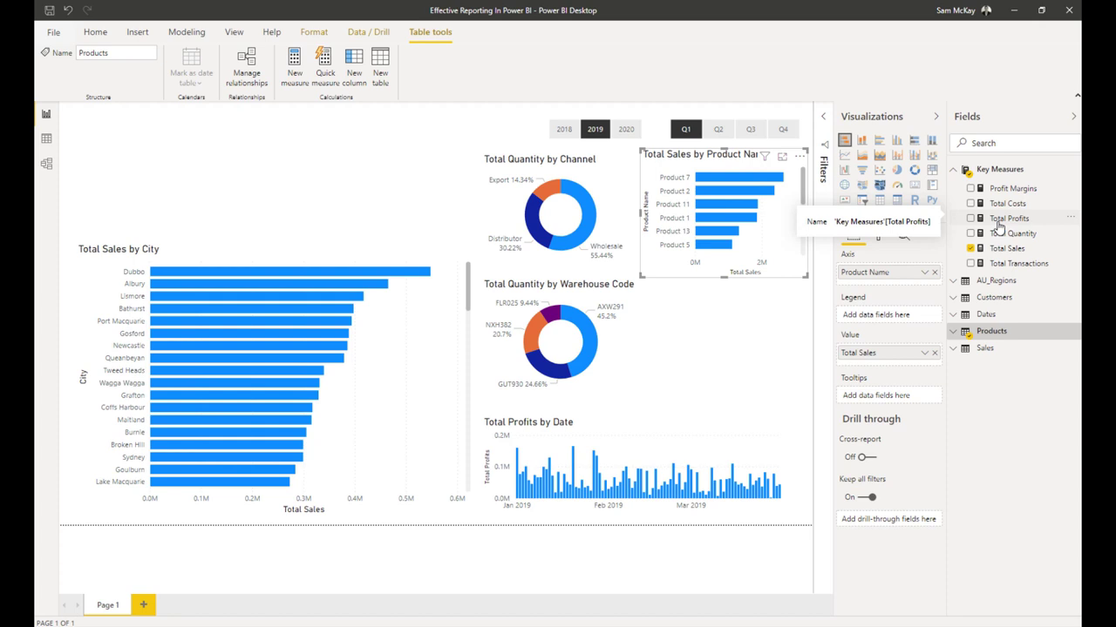
# Create an empty table named 'Cumulative Totals' with Enter data and load it into the model.
pyautogui.click(999, 221)
pyautogui.click(95, 31)
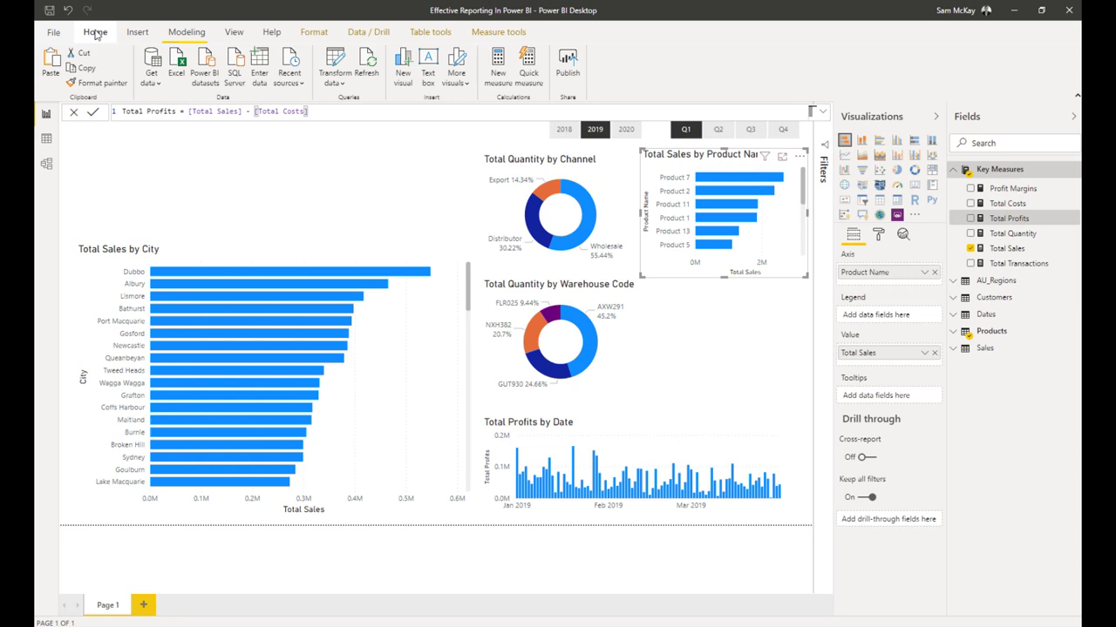
pyautogui.click(260, 70)
pyautogui.moveTo(349, 474); pyautogui.dragTo(330, 477)
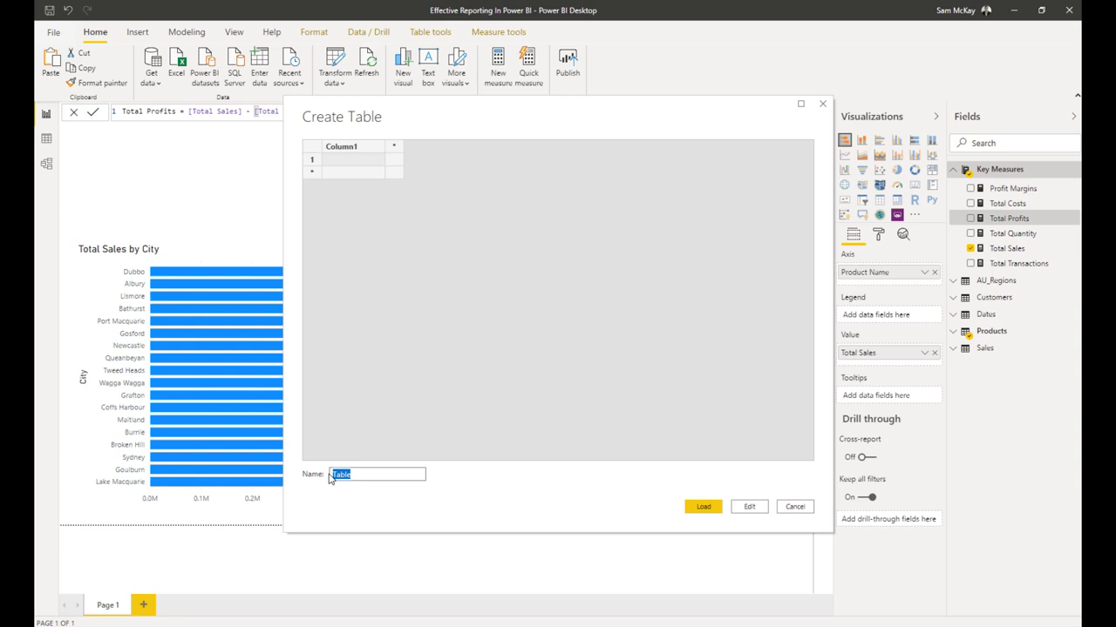
pyautogui.write('Cumulative Totals')
pyautogui.press('Return')
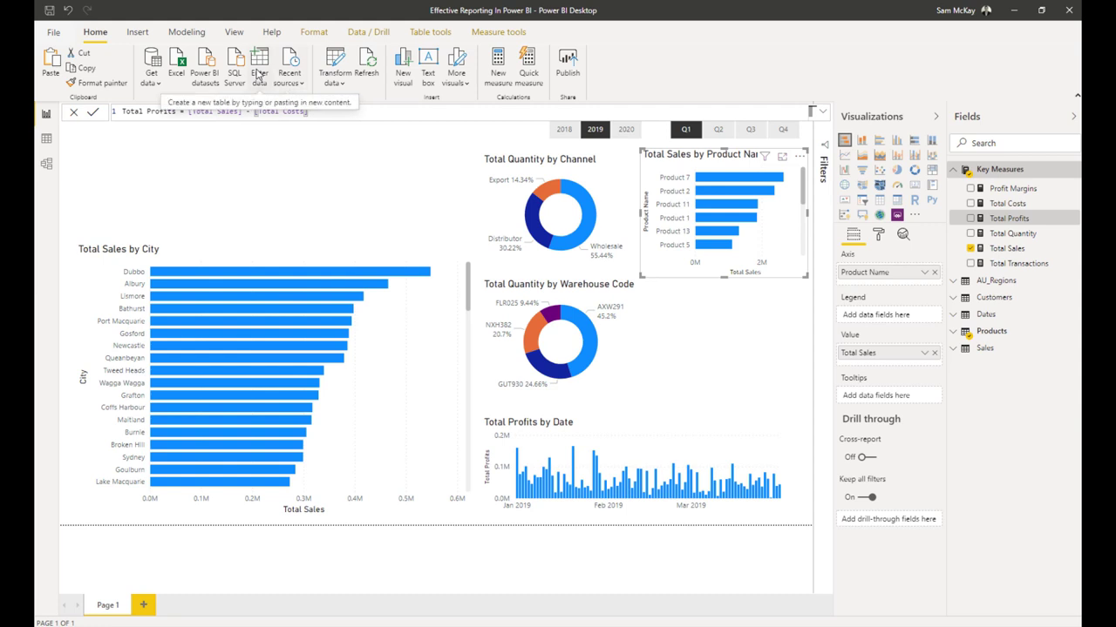
pyautogui.press('Return')
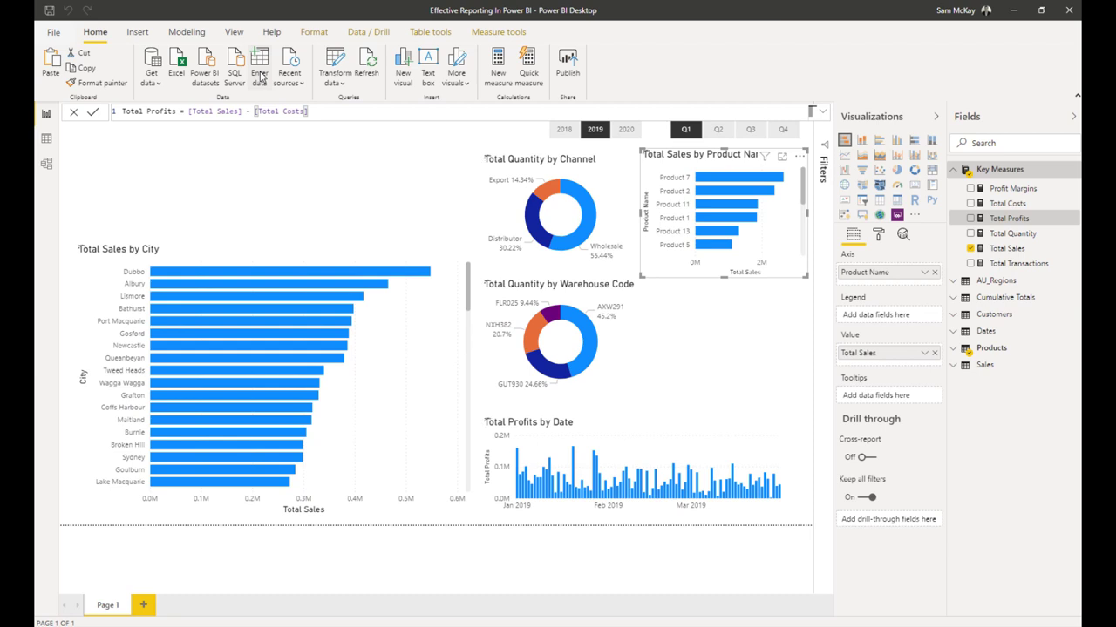
pyautogui.click(261, 76)
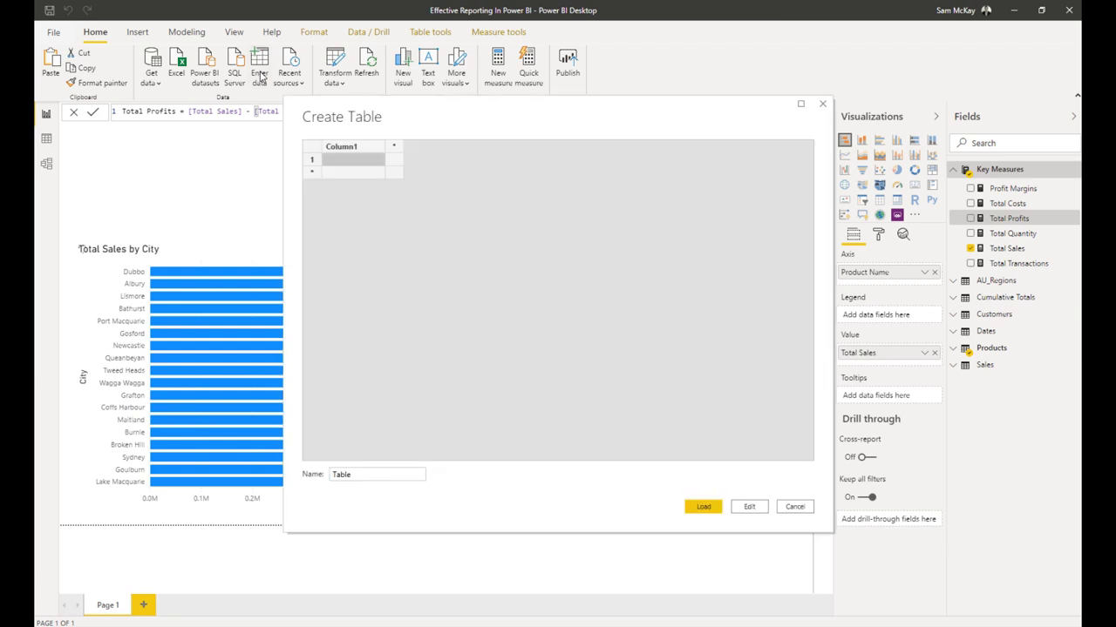
# Name the new table 'Time Comparison' and load it into the model.
pyautogui.doubleClick(345, 476)
pyautogui.click(354, 475)
pyautogui.moveTo(354, 475); pyautogui.dragTo(293, 480)
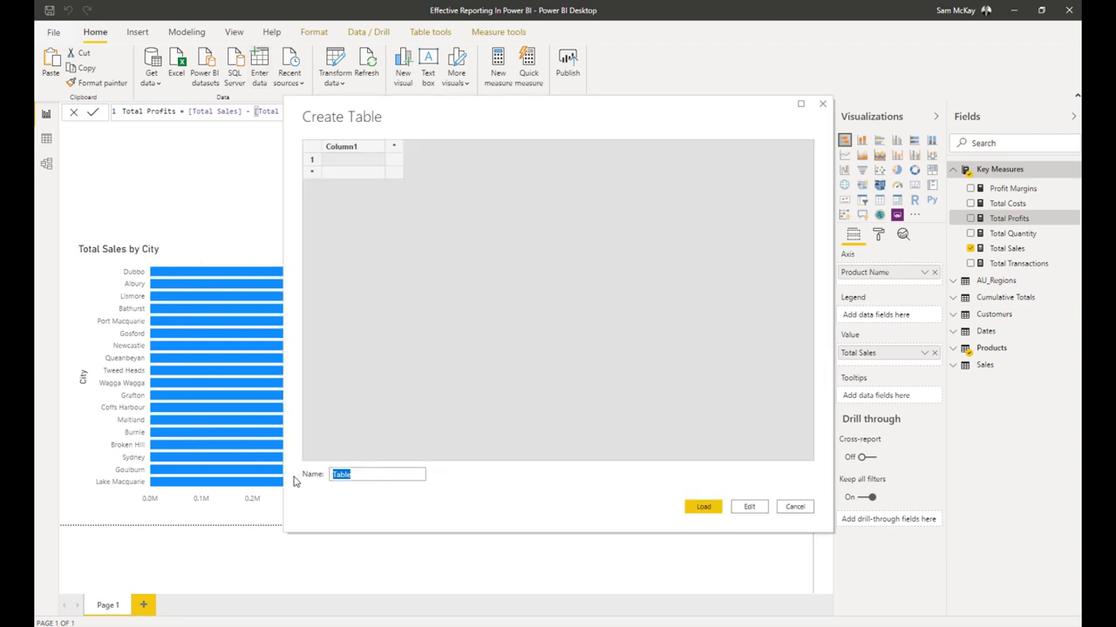
pyautogui.write('Time Compa')
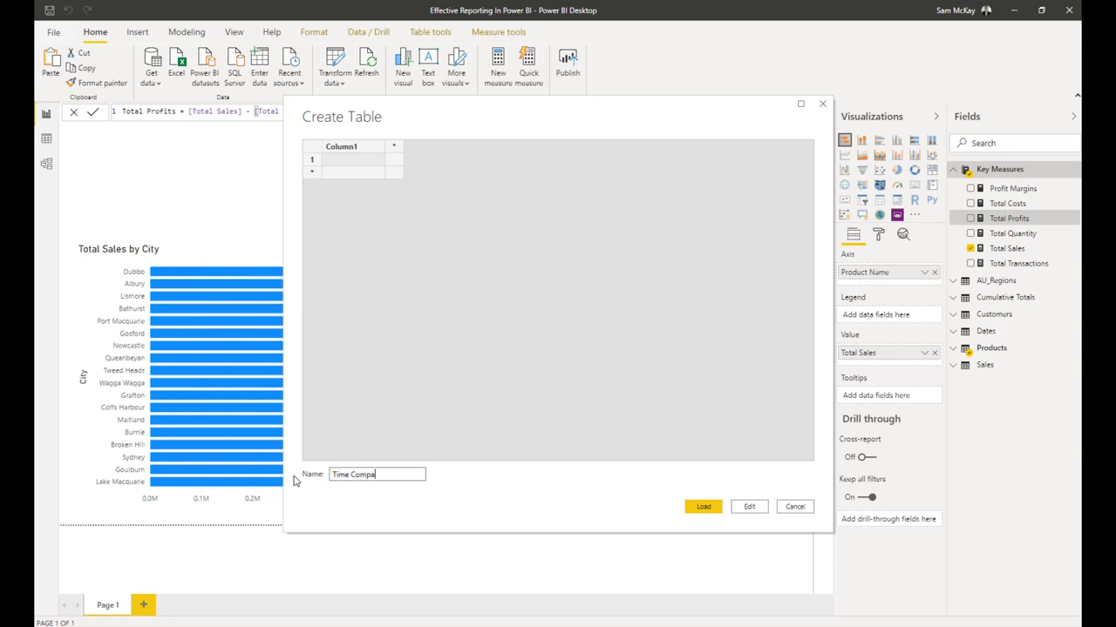
pyautogui.write('rison')
pyautogui.press('Return')
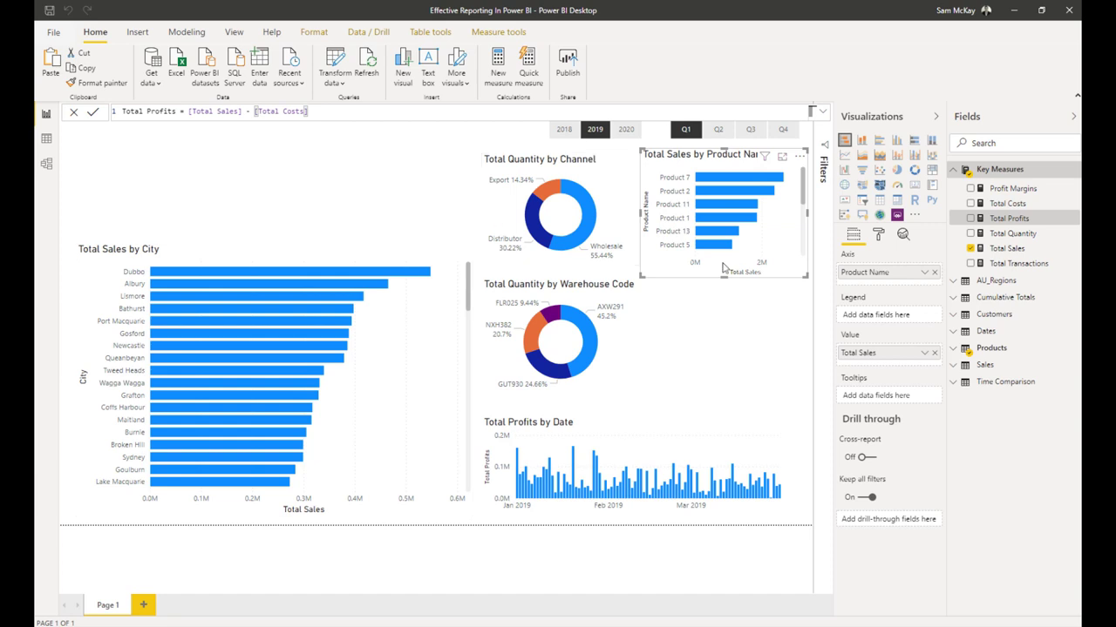
# Load an empty 'Moving Averages' table, then expand Time Comparison and select its Column1.
pyautogui.click(268, 73)
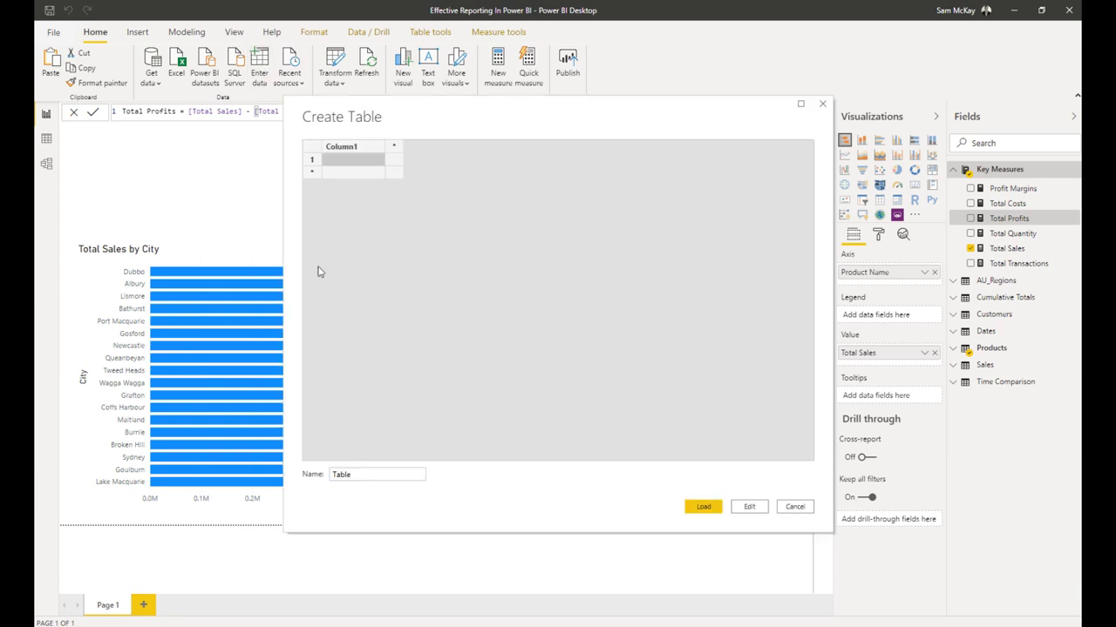
pyautogui.moveTo(366, 471); pyautogui.dragTo(321, 470)
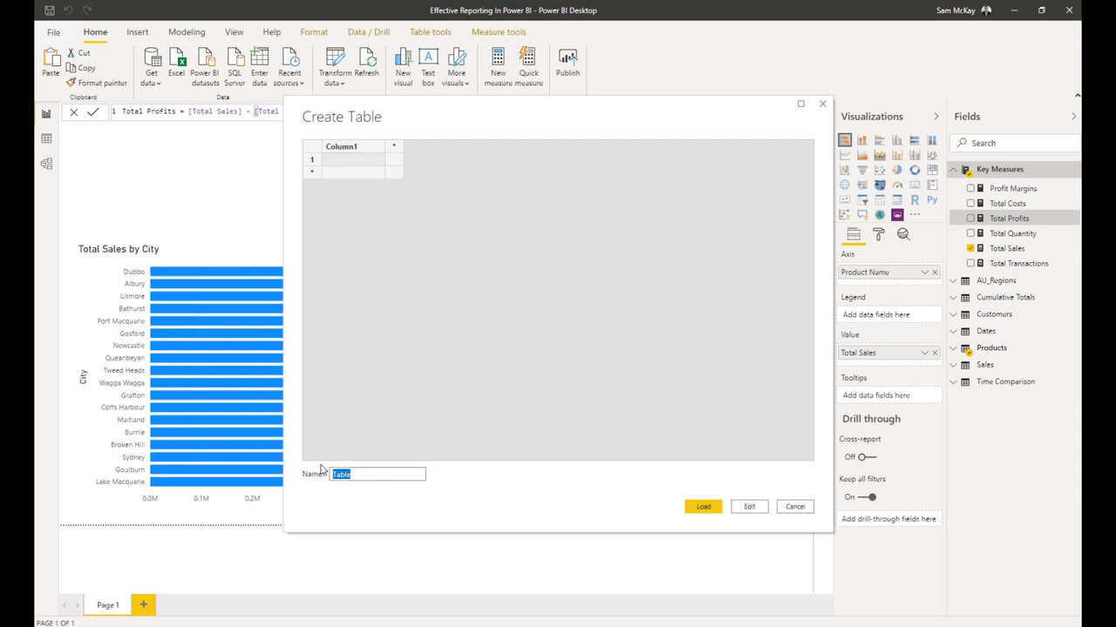
pyautogui.write('Moving Averages')
pyautogui.press('Return')
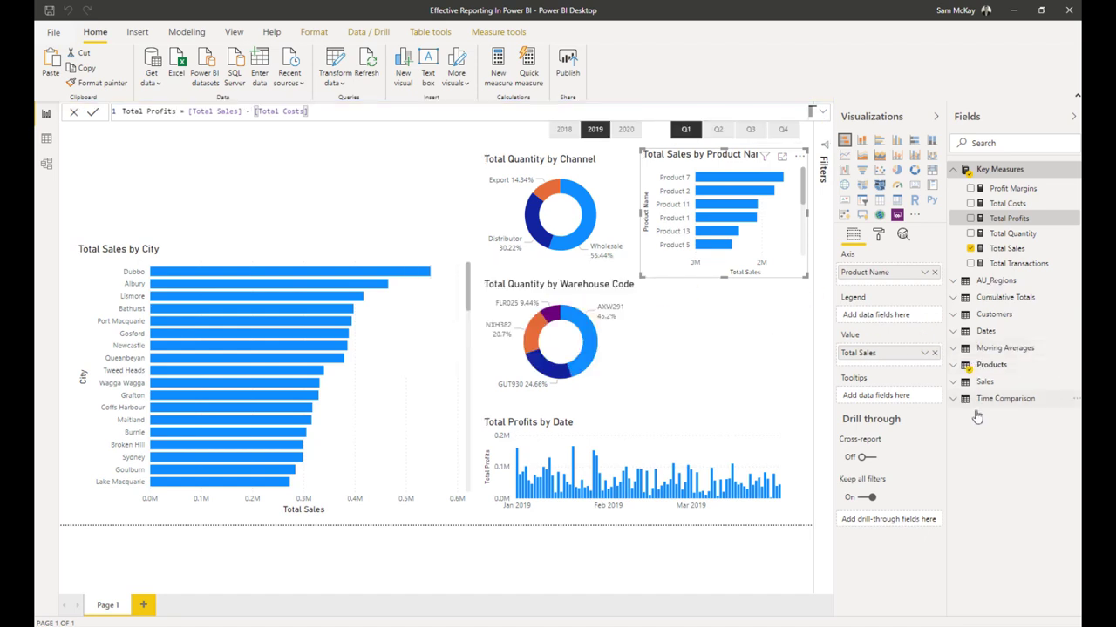
pyautogui.click(969, 401)
pyautogui.click(1003, 418)
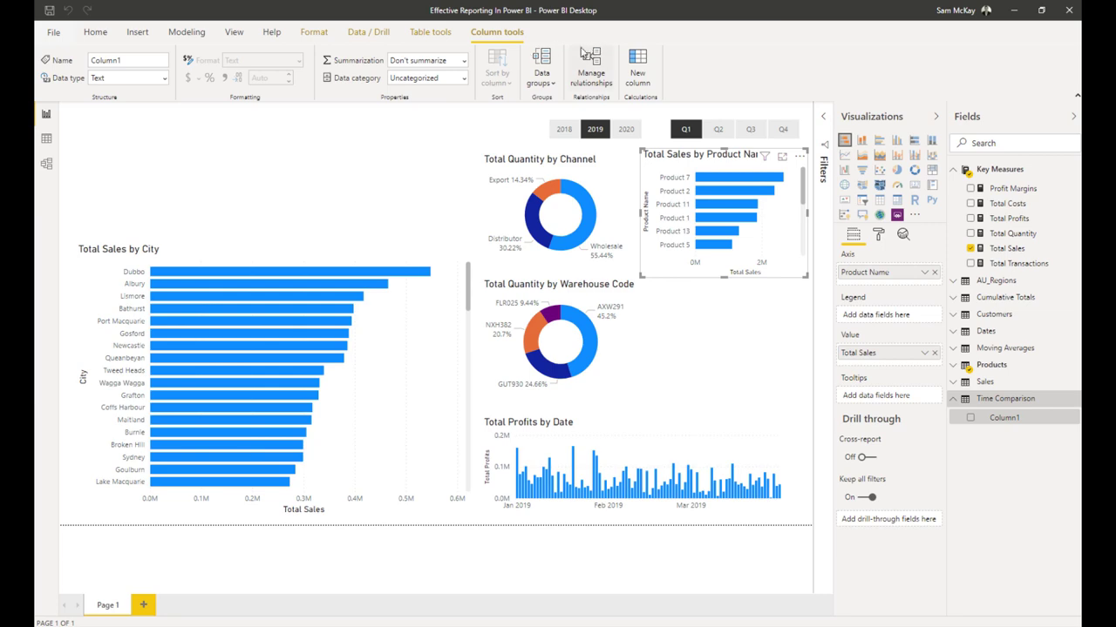
# Add a Sales LY measure = CALCULATE([Total Sales], DATEADD(Dates[Date])) to Time Comparison.
pyautogui.click(94, 31)
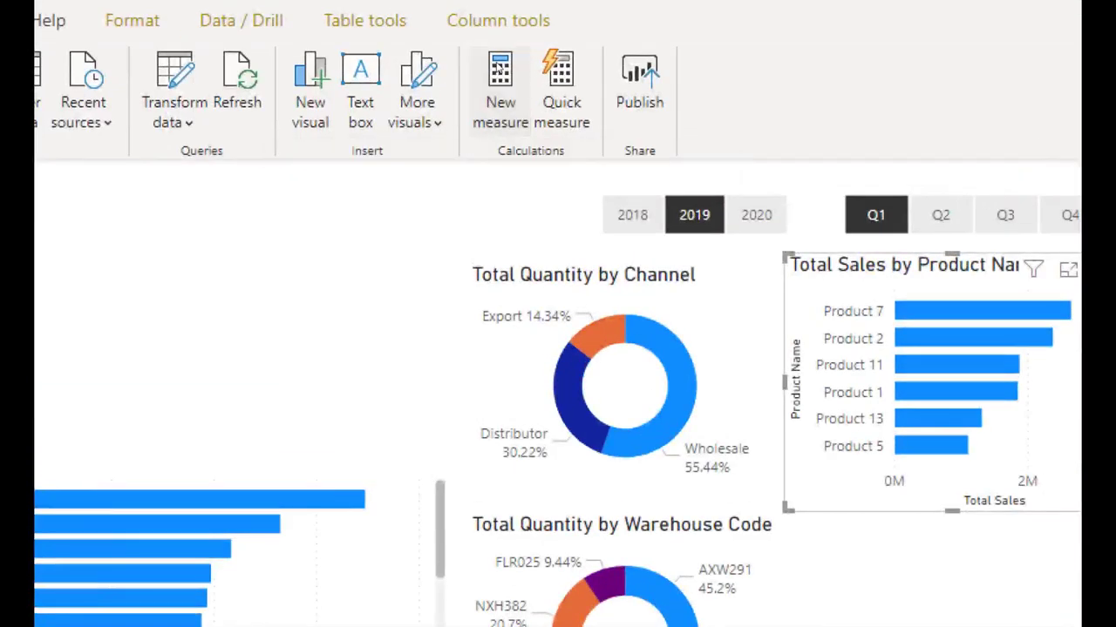
pyautogui.click(500, 83)
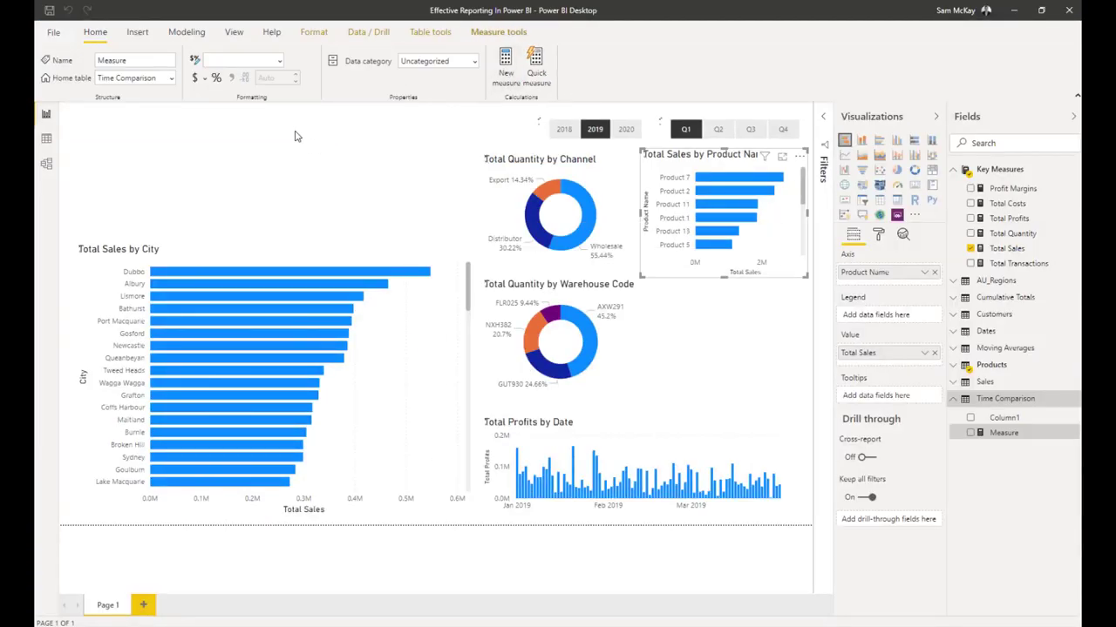
pyautogui.write('Sales')
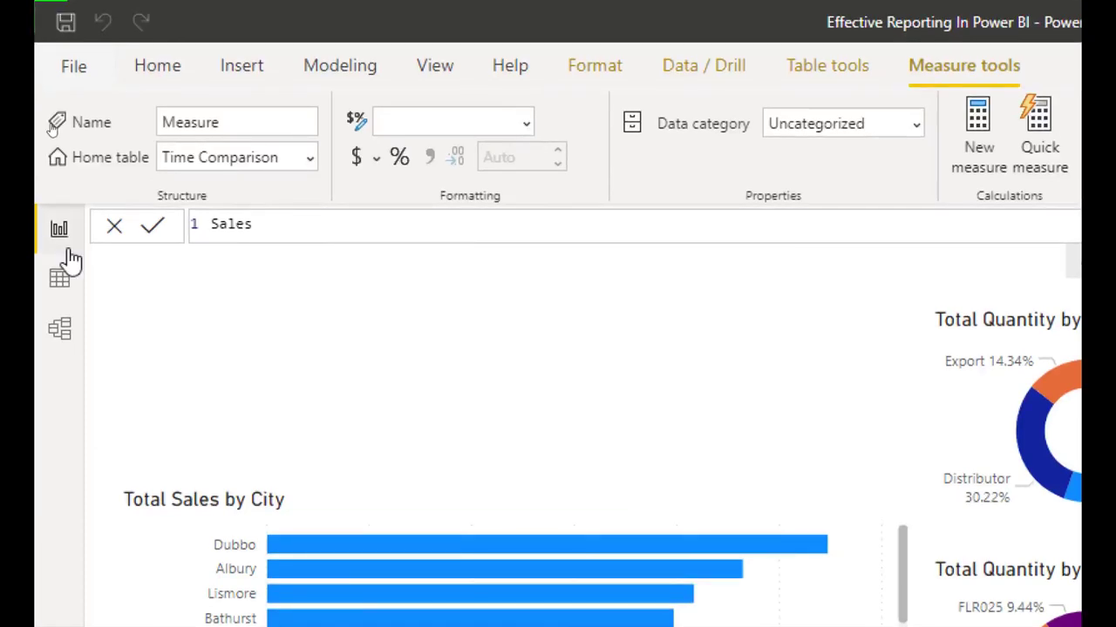
pyautogui.write(' LY')
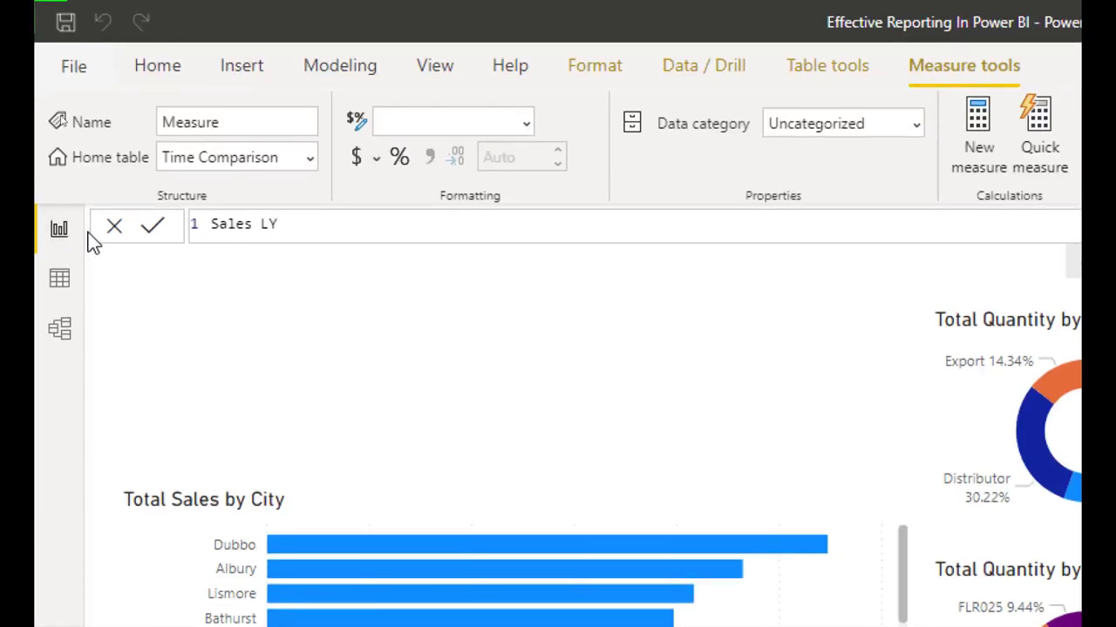
pyautogui.write(' = CALCULATE( Total')
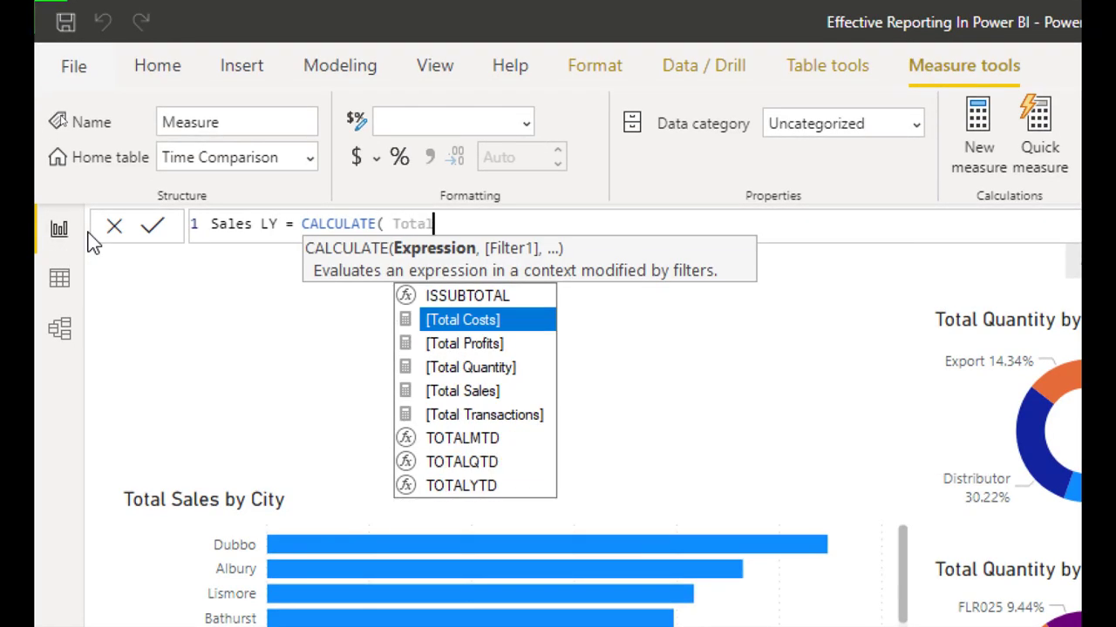
pyautogui.press('Down')
pyautogui.press('Down')
pyautogui.press('Down')
pyautogui.press('Tab')
pyautogui.write(', DA')
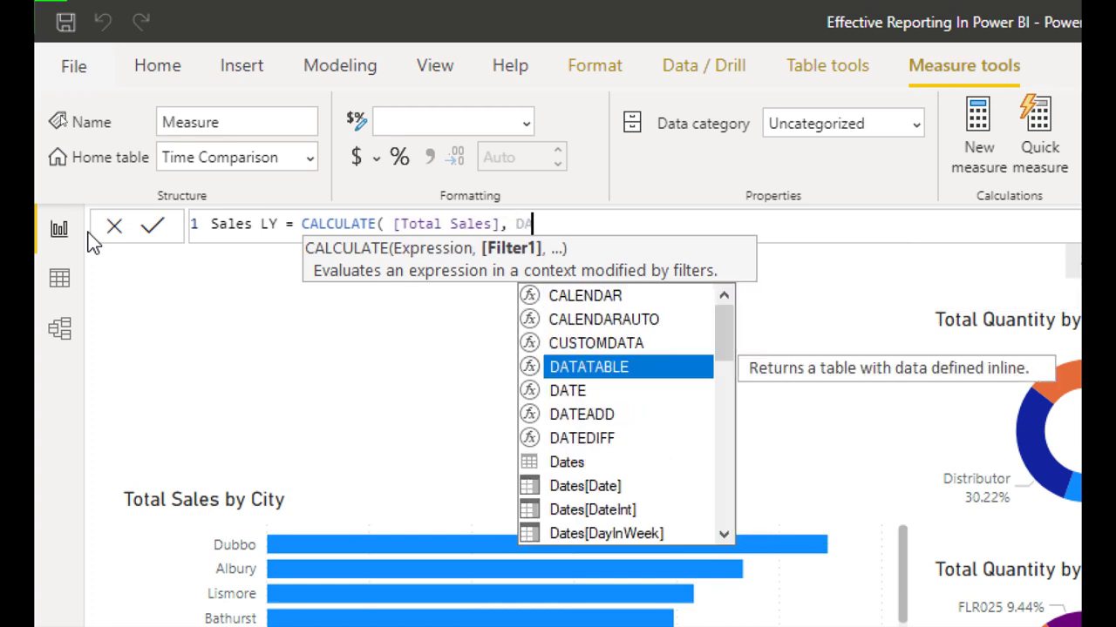
pyautogui.write('TEADD(')
pyautogui.press('Tab')
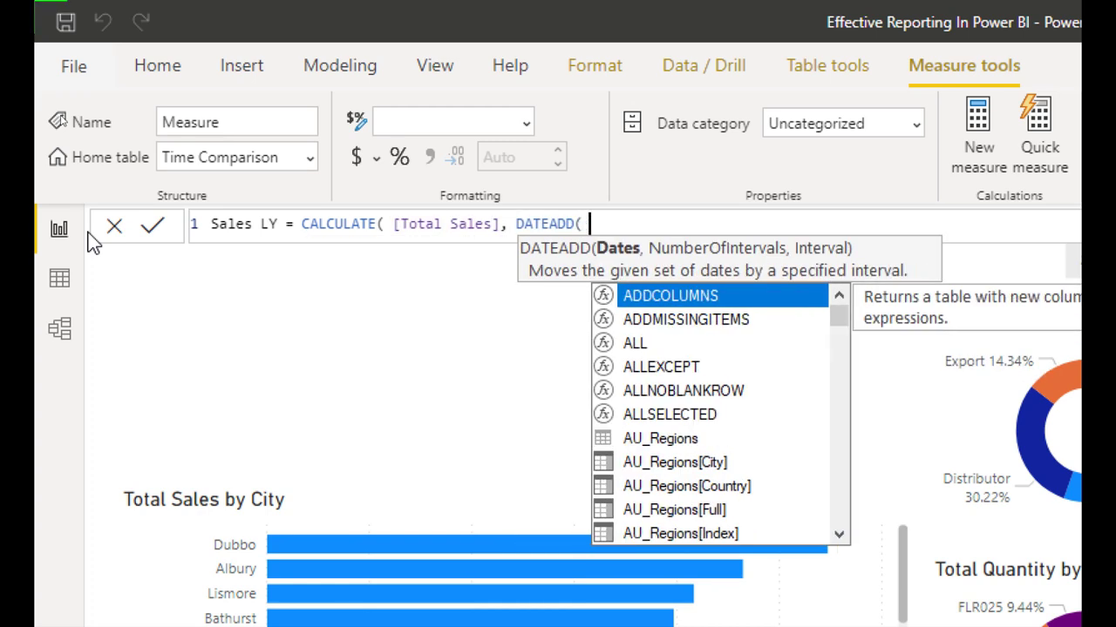
pyautogui.write('Date')
pyautogui.press('Down')
pyautogui.press('Down')
pyautogui.press('Tab')
pyautogui.write(')')
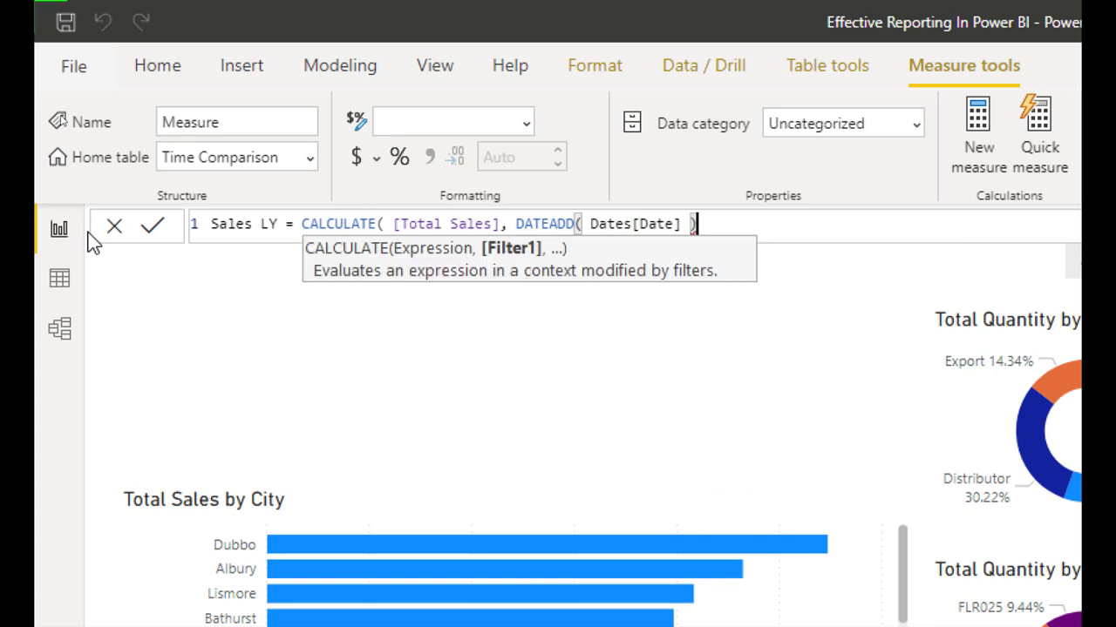
pyautogui.write(' )')
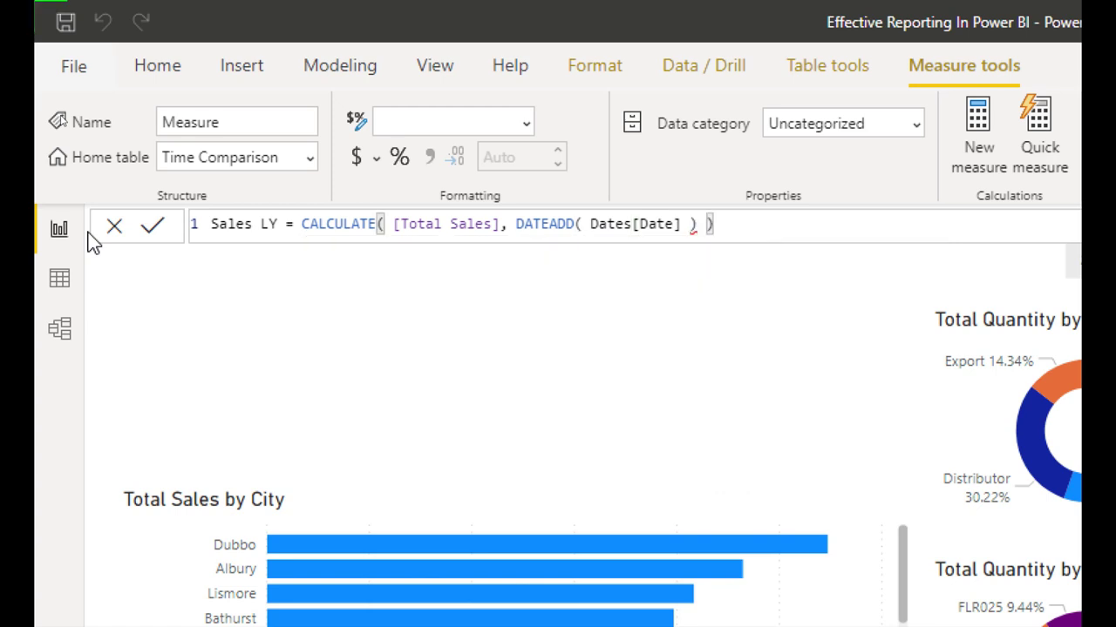
pyautogui.press('BackSpace')
pyautogui.press('BackSpace')
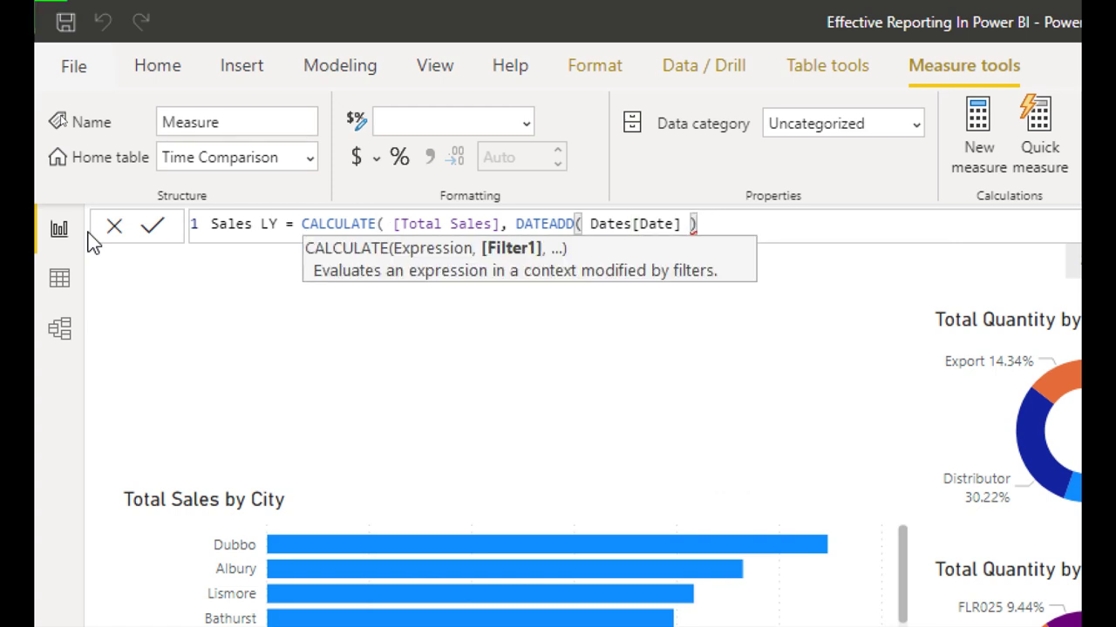
pyautogui.write(')')
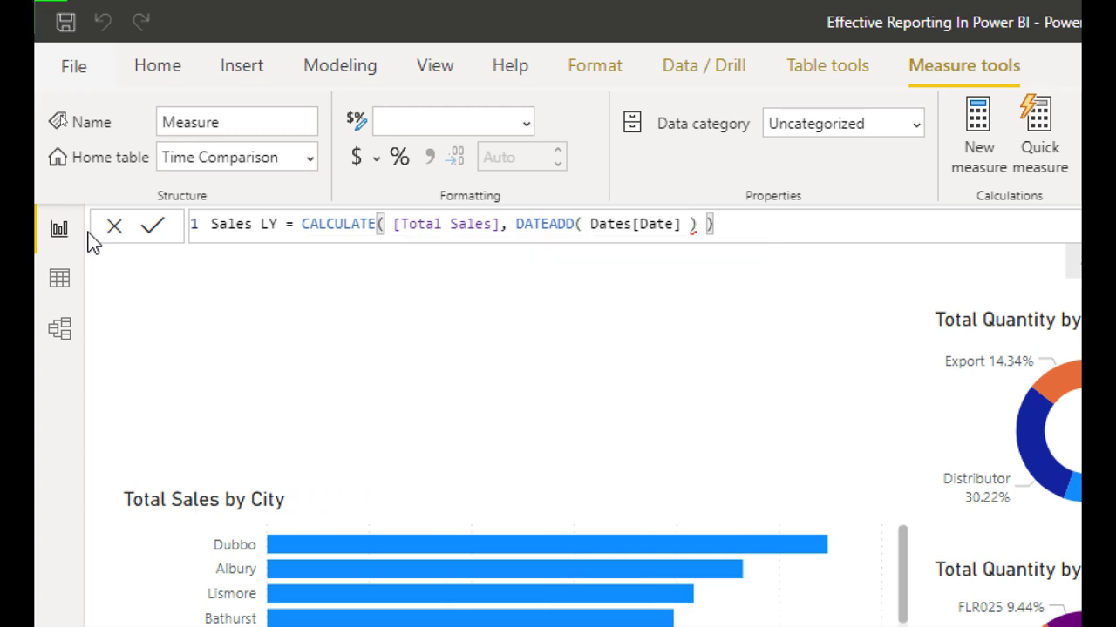
pyautogui.press('Return')
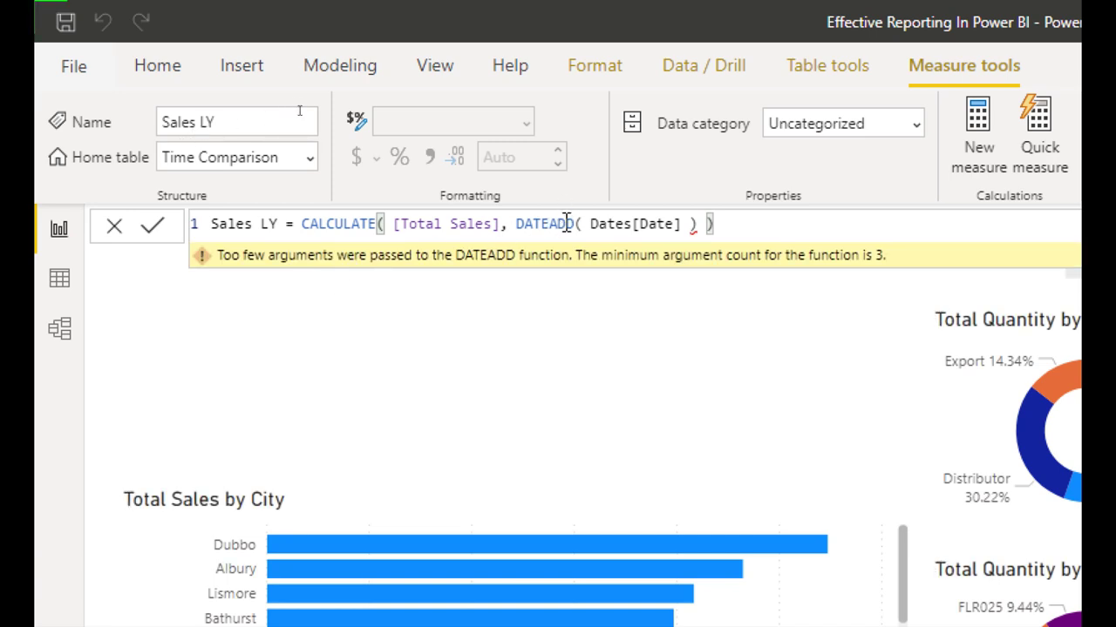
# Add the 3 and YEAR arguments to DATEADD in the Sales LY formula.
pyautogui.click(683, 224)
pyautogui.write(',')
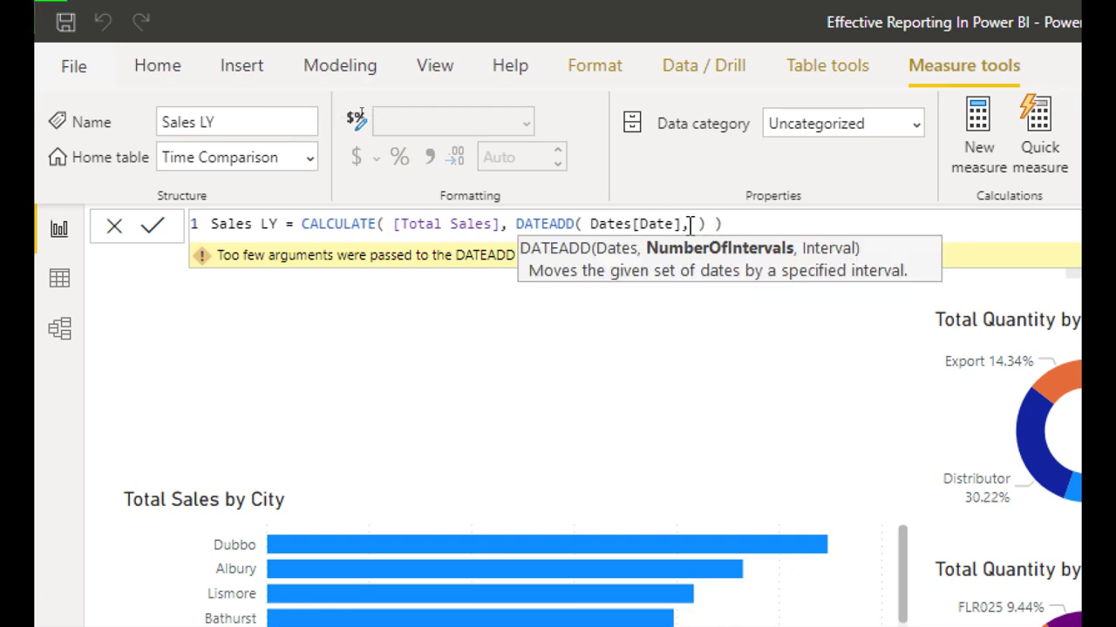
pyautogui.write(' 3,')
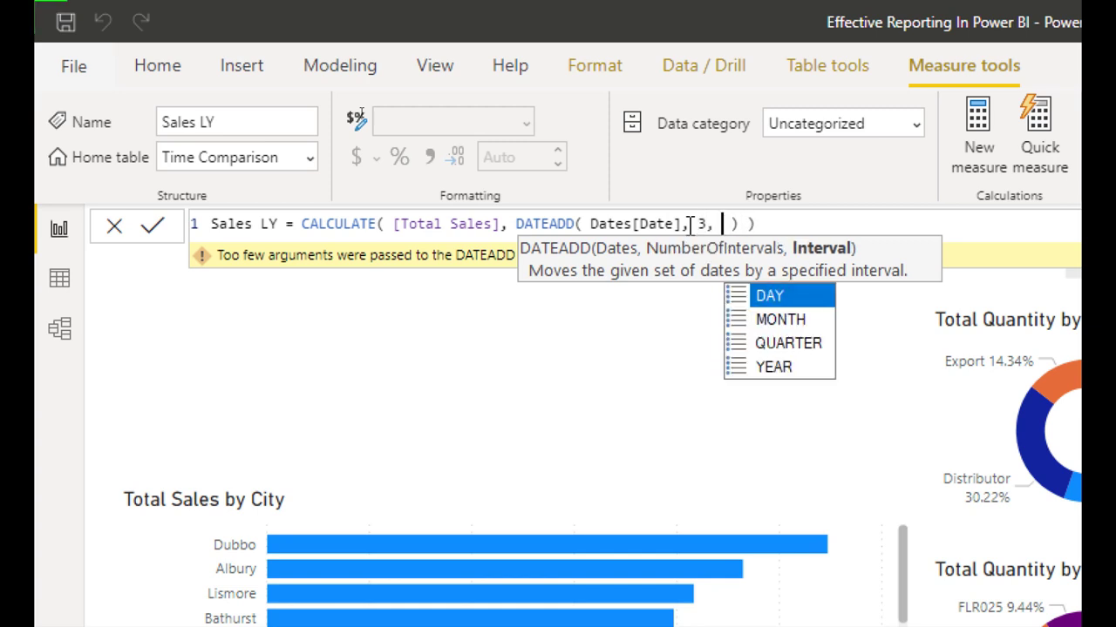
pyautogui.press('Down')
pyautogui.press('Down')
pyautogui.press('Down')
pyautogui.press('Tab')
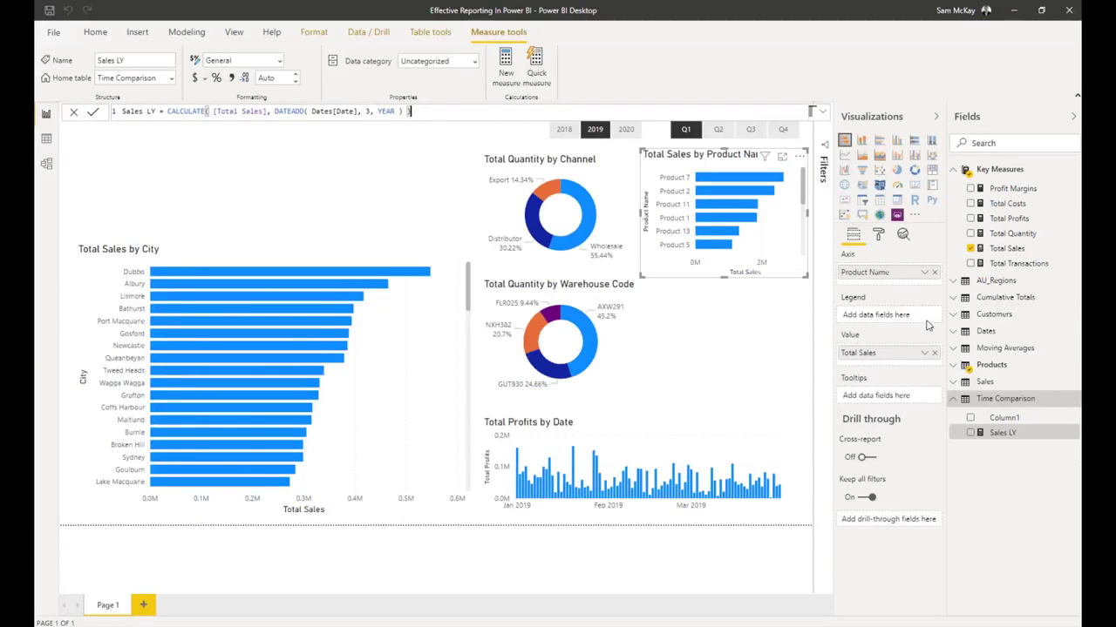
# Delete the placeholder Column1 from the Time Comparison table.
pyautogui.rightClick(1007, 421)
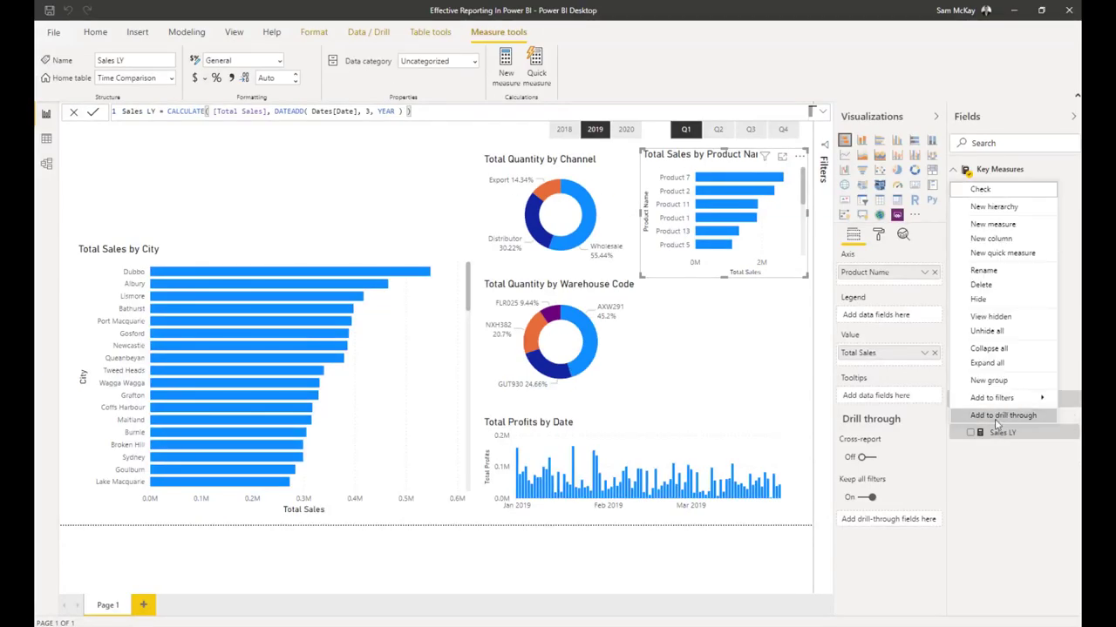
pyautogui.click(1006, 423)
pyautogui.click(1005, 421)
pyautogui.rightClick(1005, 421)
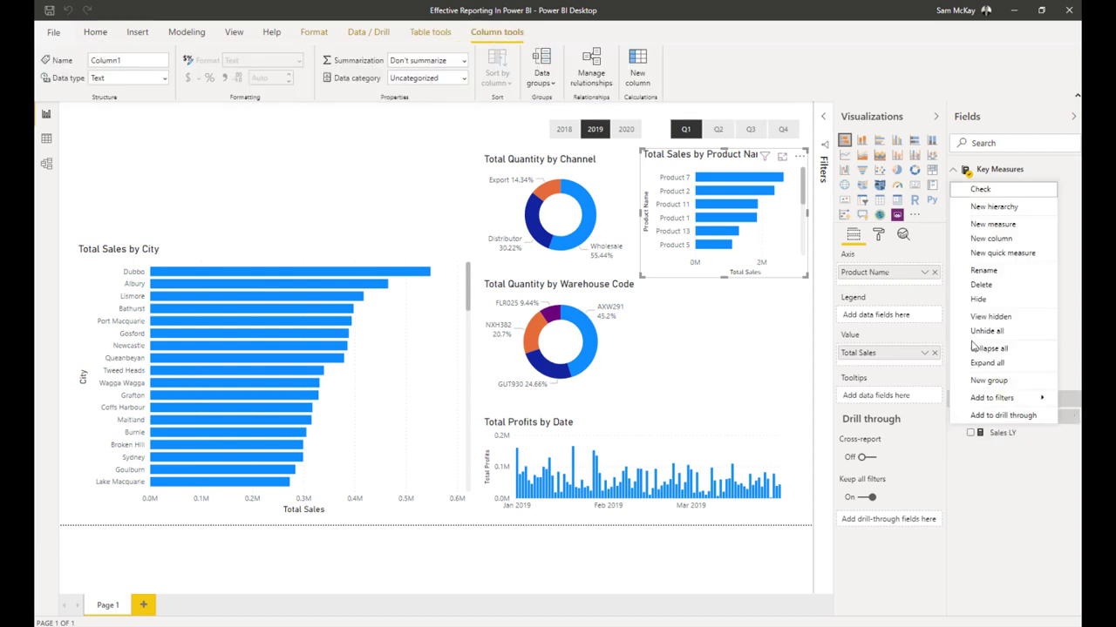
pyautogui.click(988, 292)
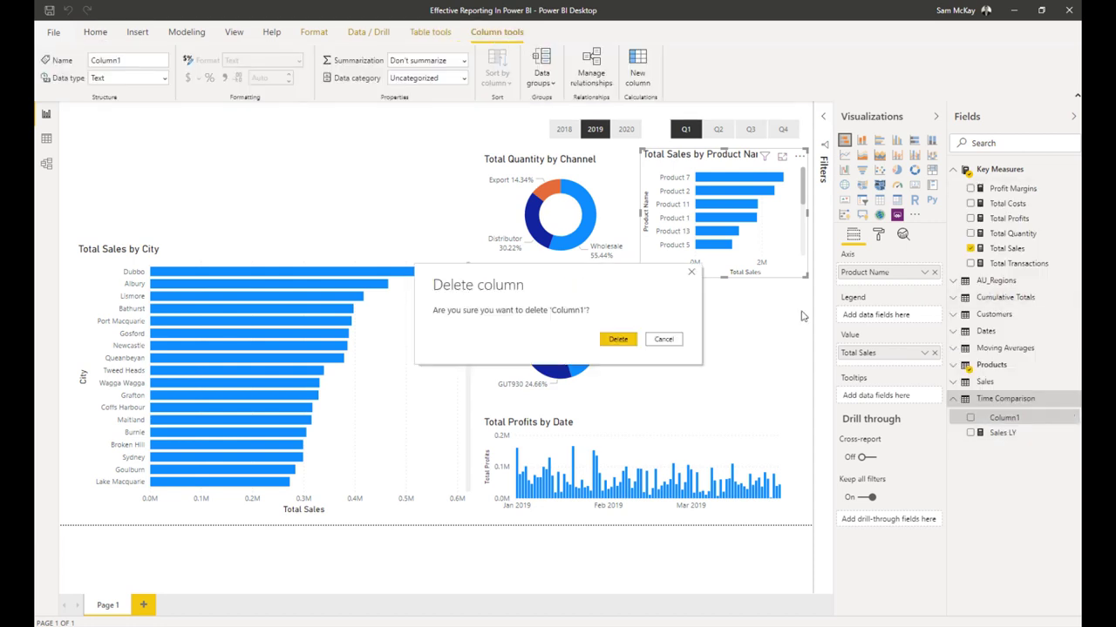
pyautogui.click(629, 339)
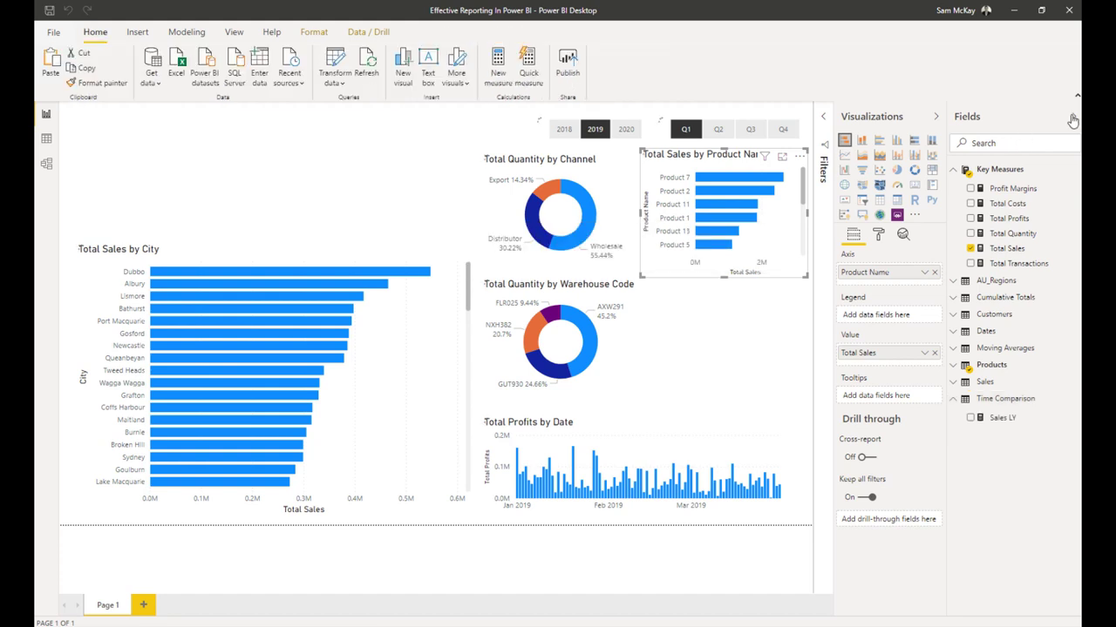
# Expand Cumulative Totals, select its Column1, and start a new measure there.
pyautogui.click(1073, 119)
pyautogui.click(1073, 119)
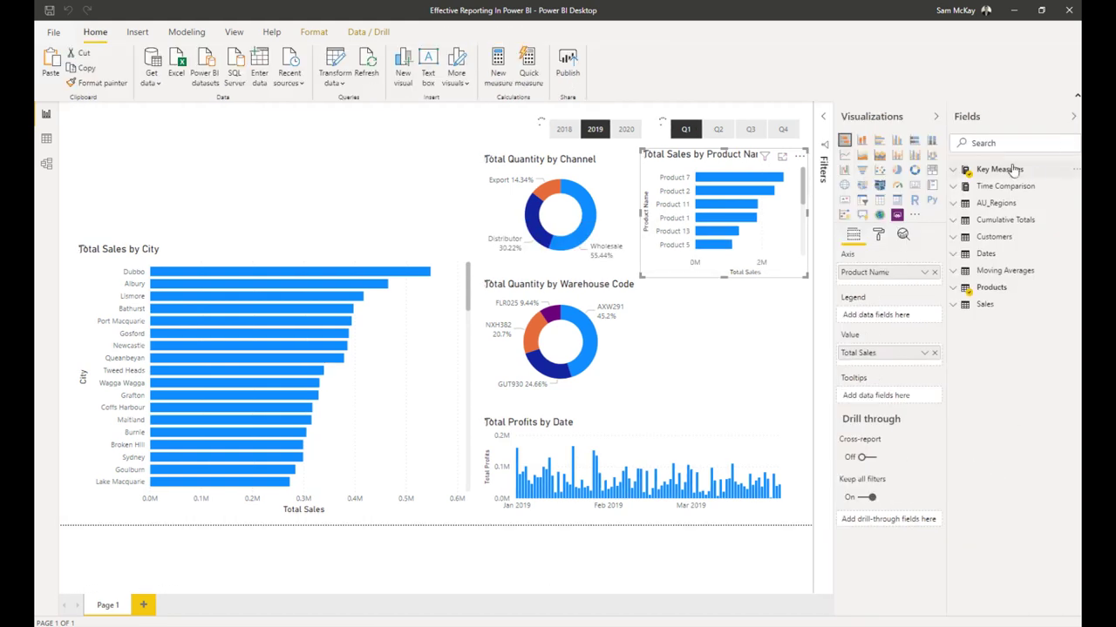
pyautogui.click(1002, 222)
pyautogui.click(1002, 238)
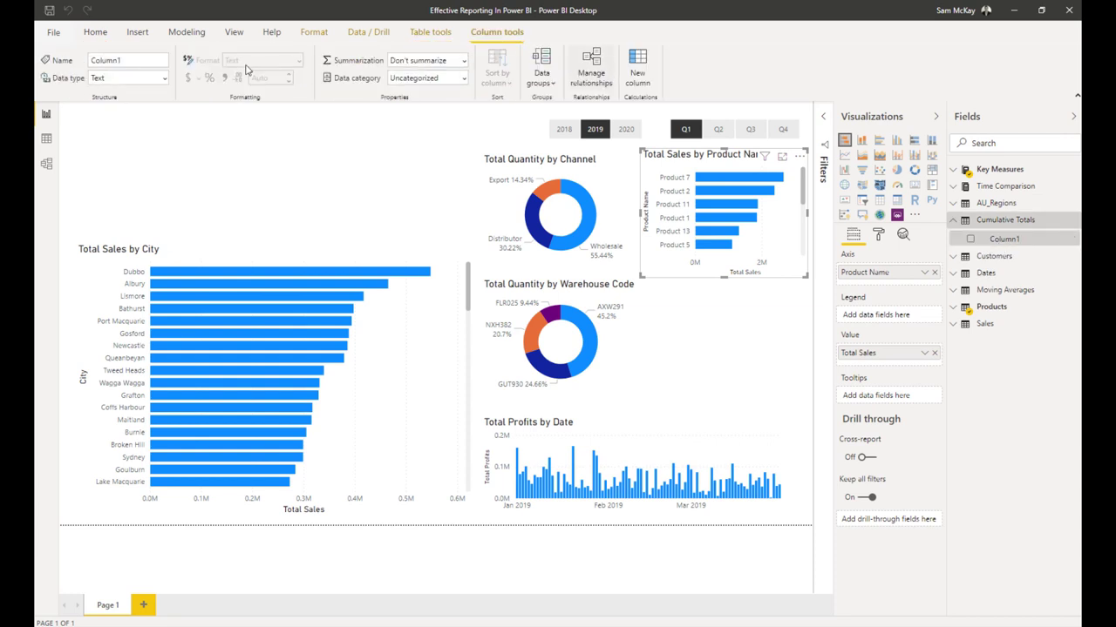
pyautogui.click(95, 31)
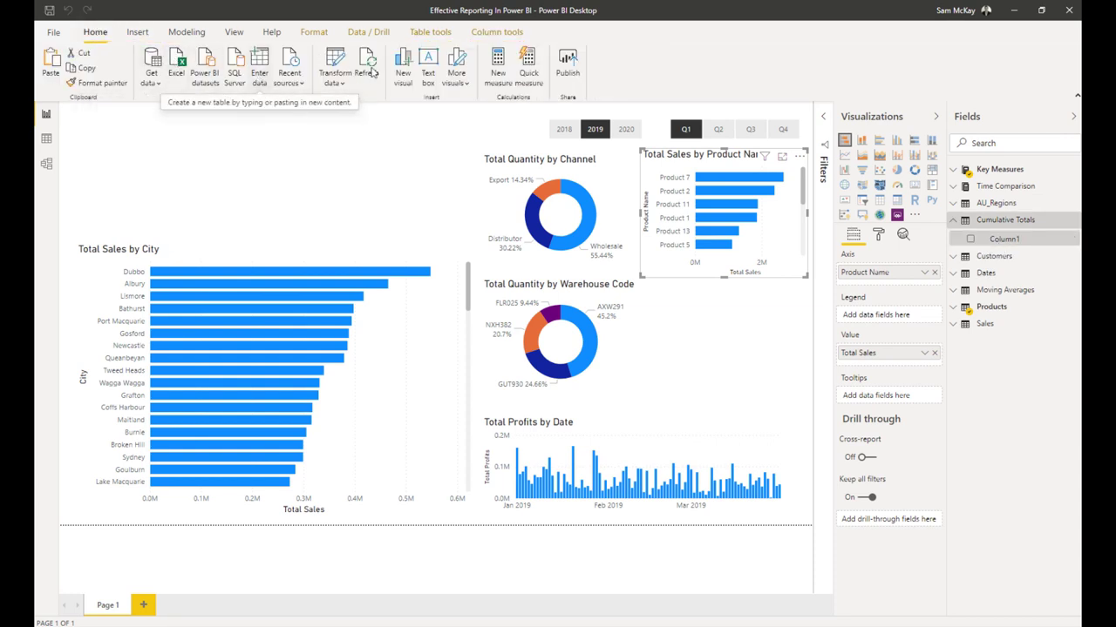
pyautogui.click(495, 70)
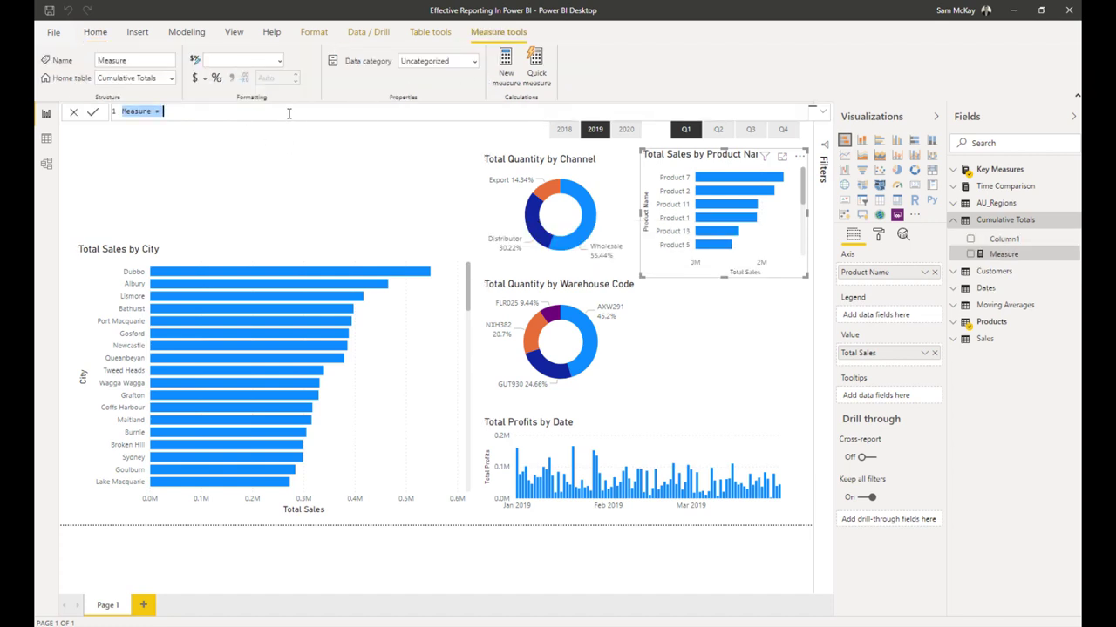
# Commit Cumulative Sales = CALCULATE([Total Sales], FILTER(ALLSELECTED(Dates[Date]), Dates[Date] <= MAX(Dates[Date]))).
pyautogui.write('Sales')
pyautogui.hotkey('shift', 'Return')
pyautogui.write('CALCULATE( [T')
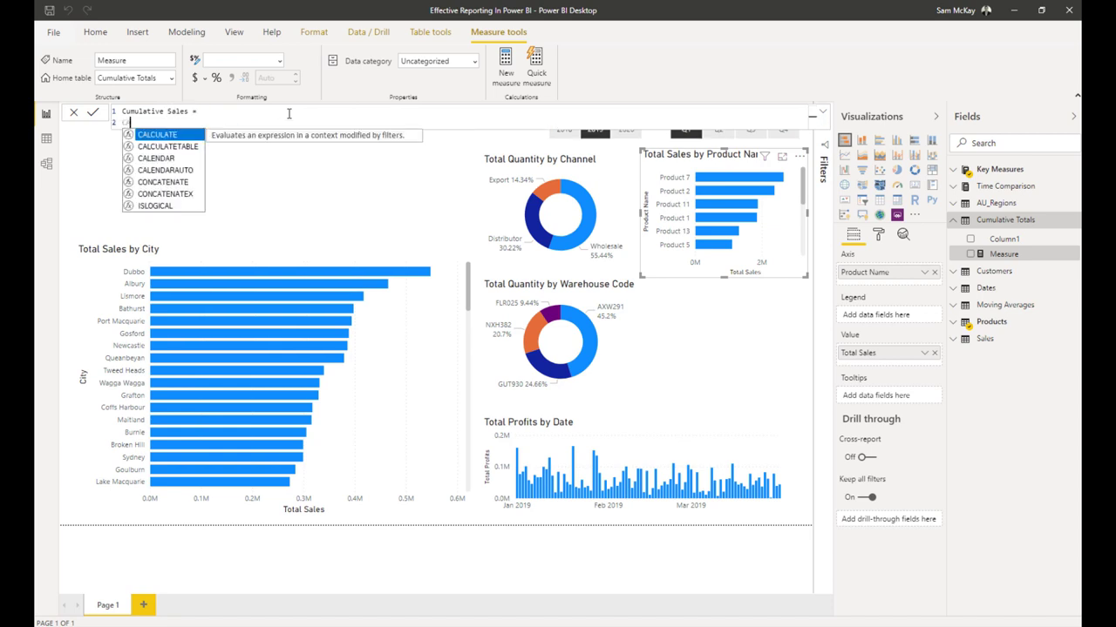
pyautogui.write('o')
pyautogui.press('Down')
pyautogui.press('Down')
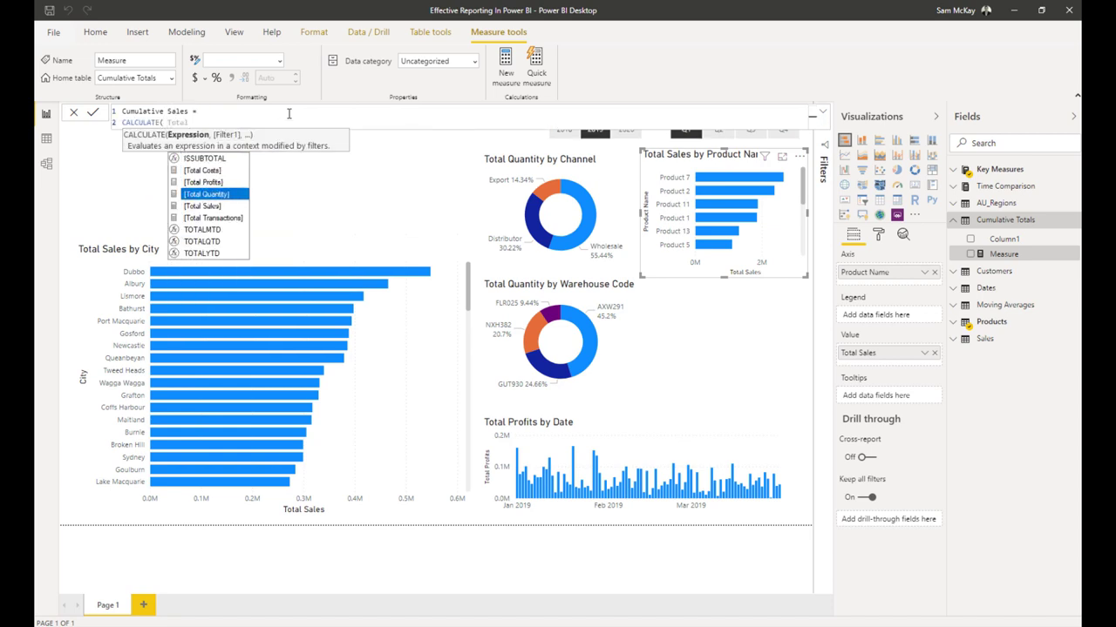
pyautogui.press('Tab')
pyautogui.write(',')
pyautogui.hotkey('shift', 'Return')
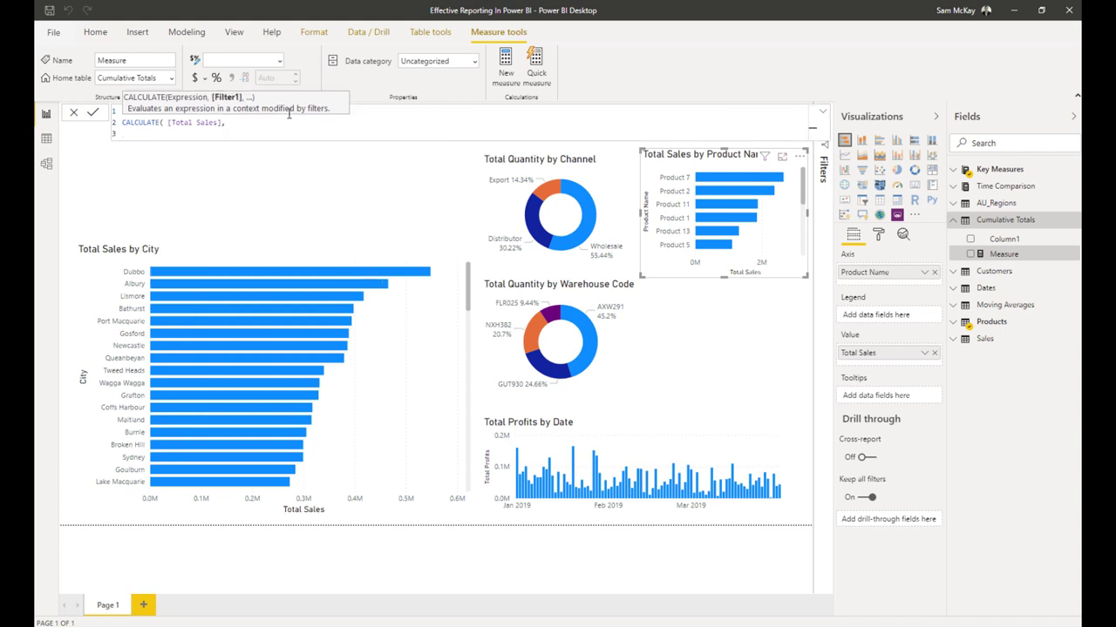
pyautogui.write('FILTER')
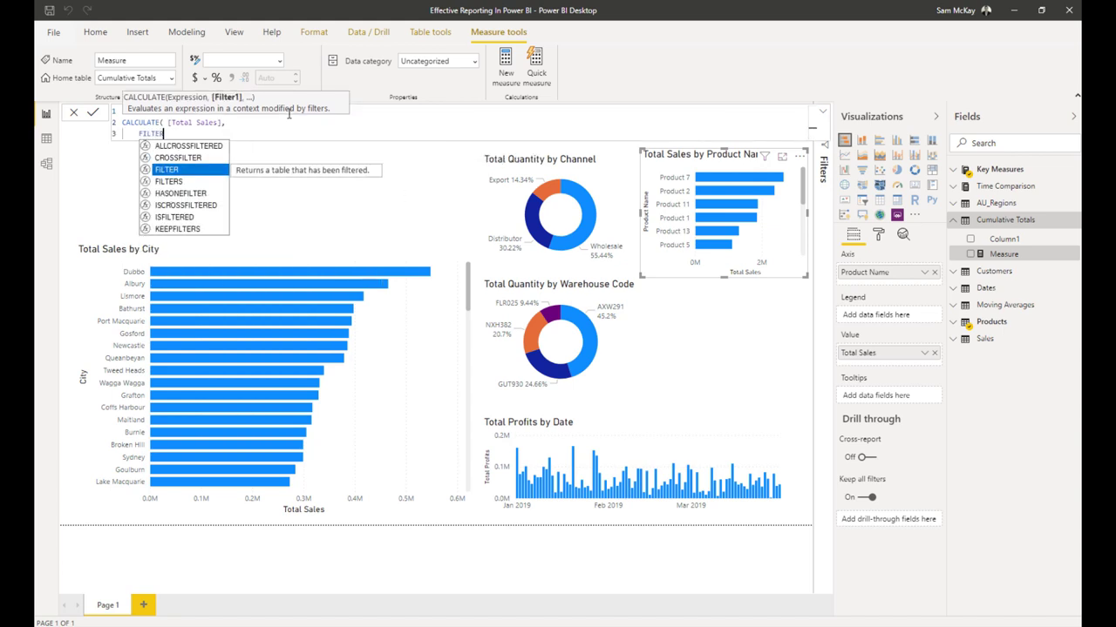
pyautogui.write('( ALLSEL')
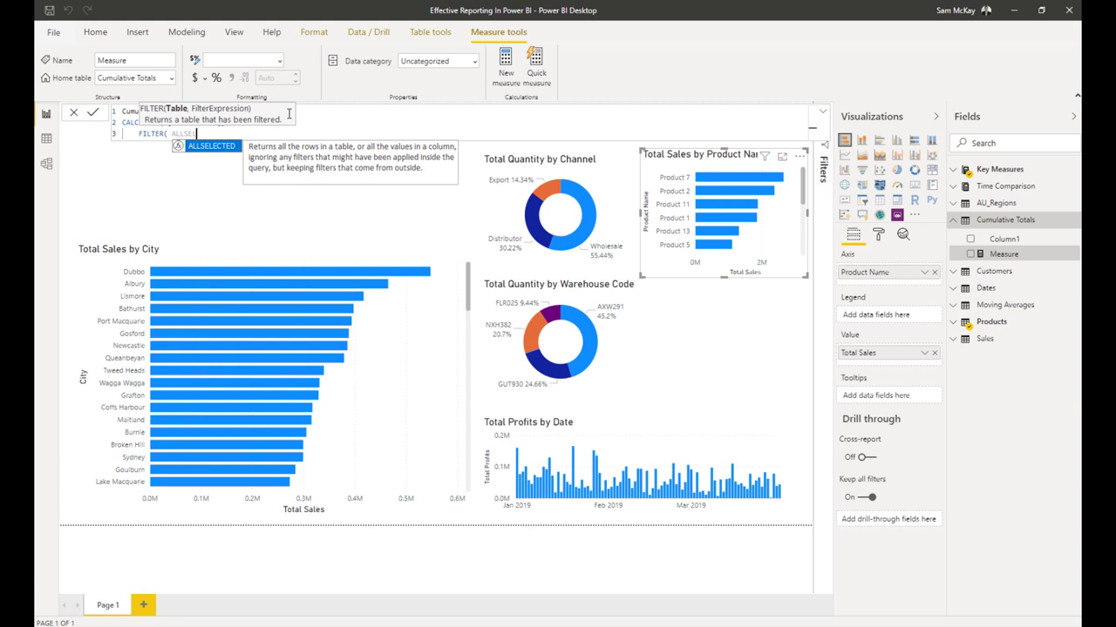
pyautogui.press('Tab')
pyautogui.write('Dates[Date] ),')
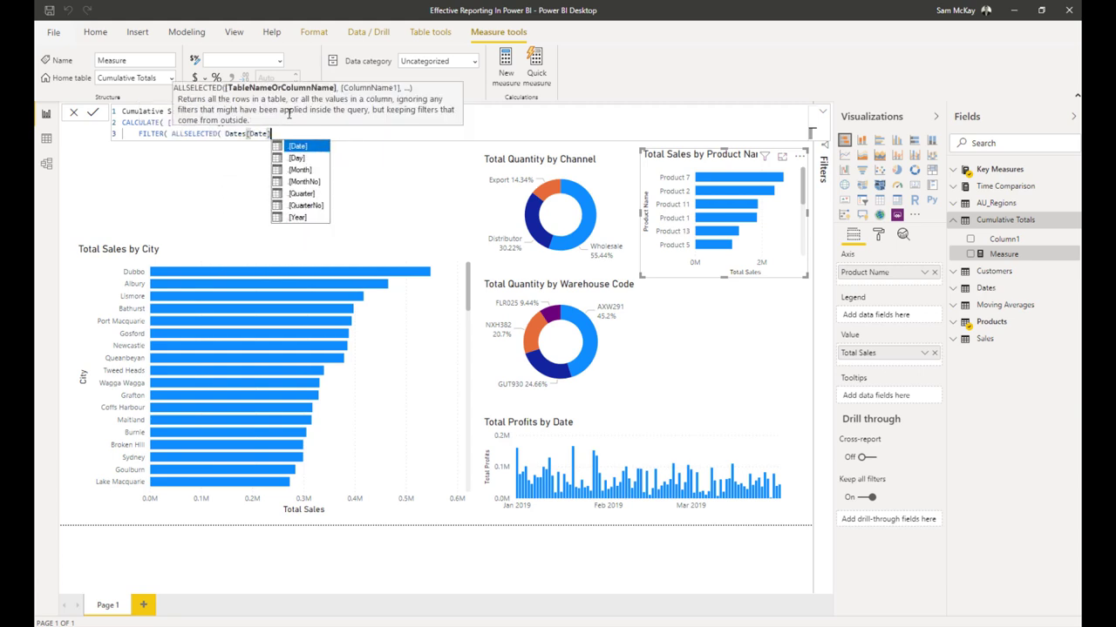
pyautogui.hotkey('shift', 'Return')
pyautogui.write('Dates[Date]')
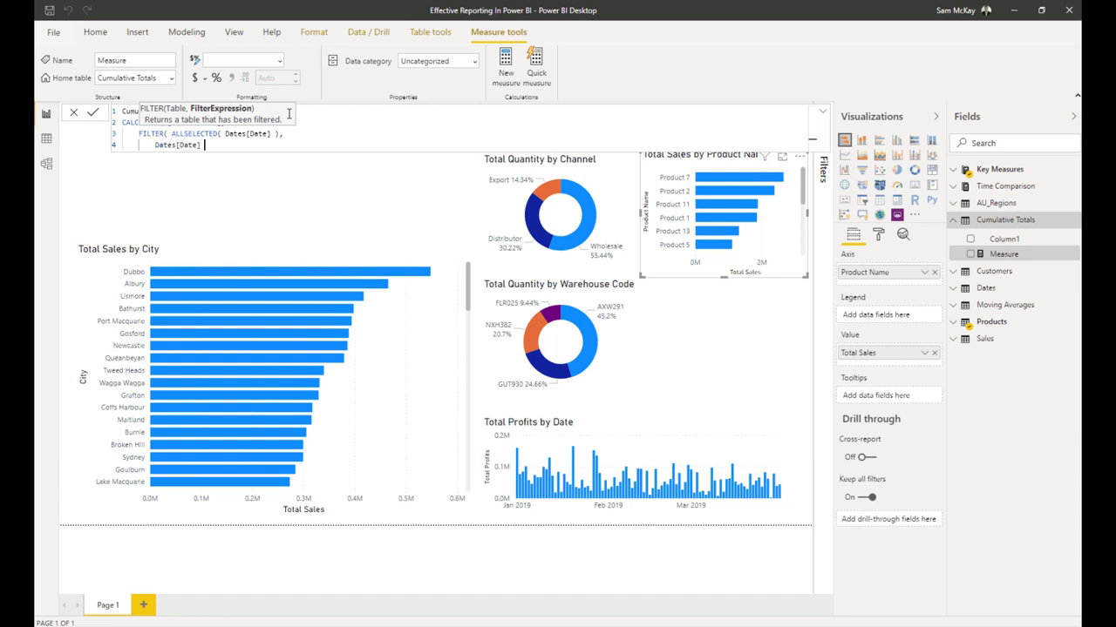
pyautogui.write(' <= MAX( ')
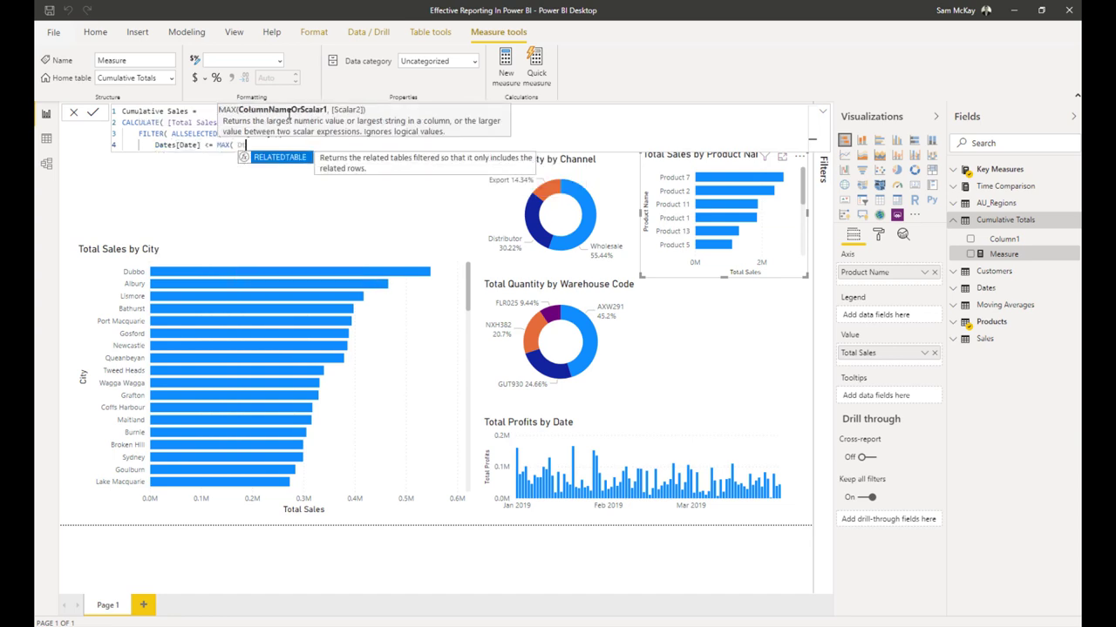
pyautogui.write('Dates[Date]')
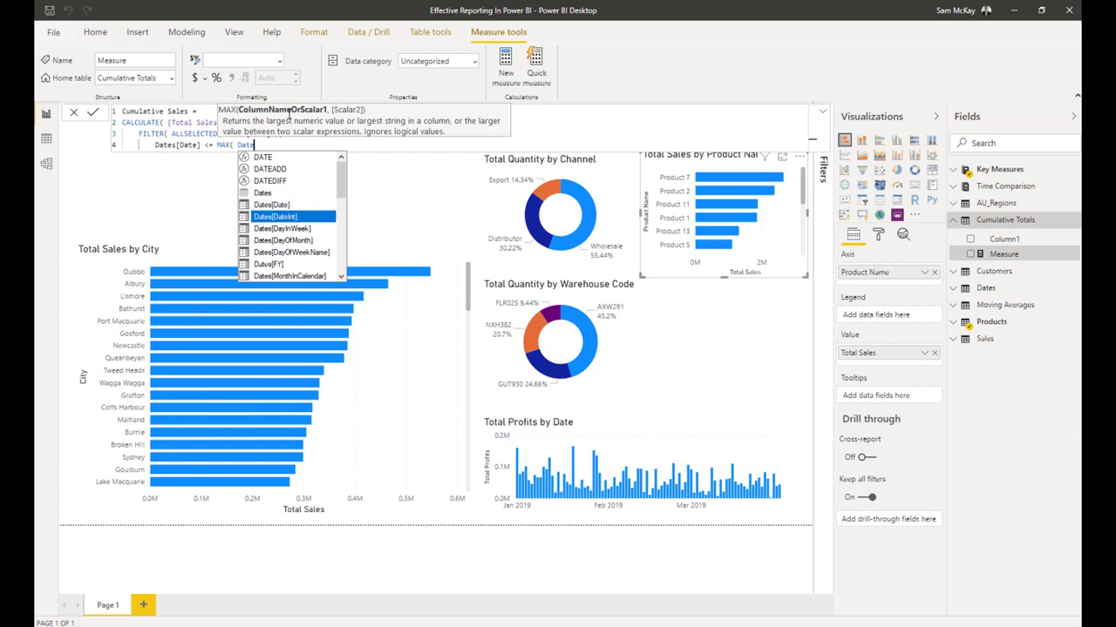
pyautogui.write(' ) )')
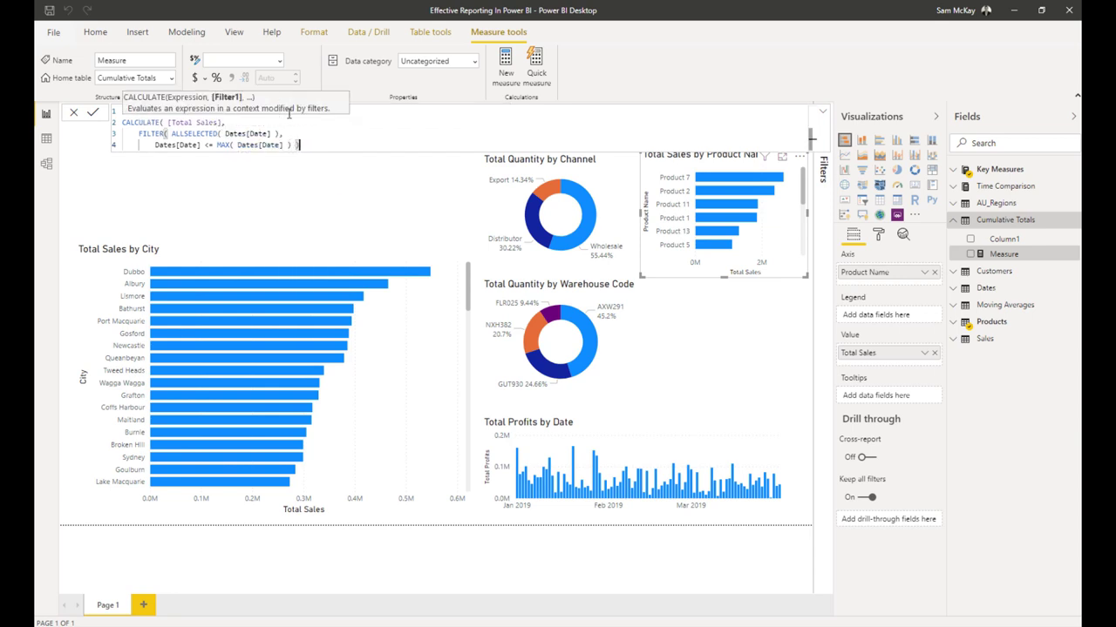
pyautogui.write(' )')
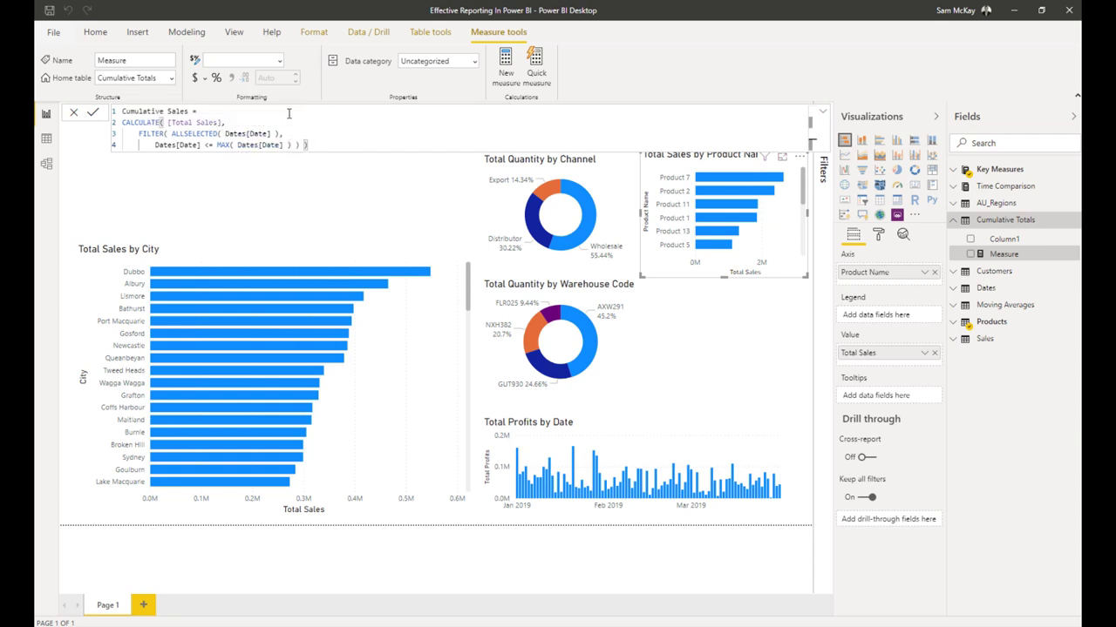
pyautogui.press('Return')
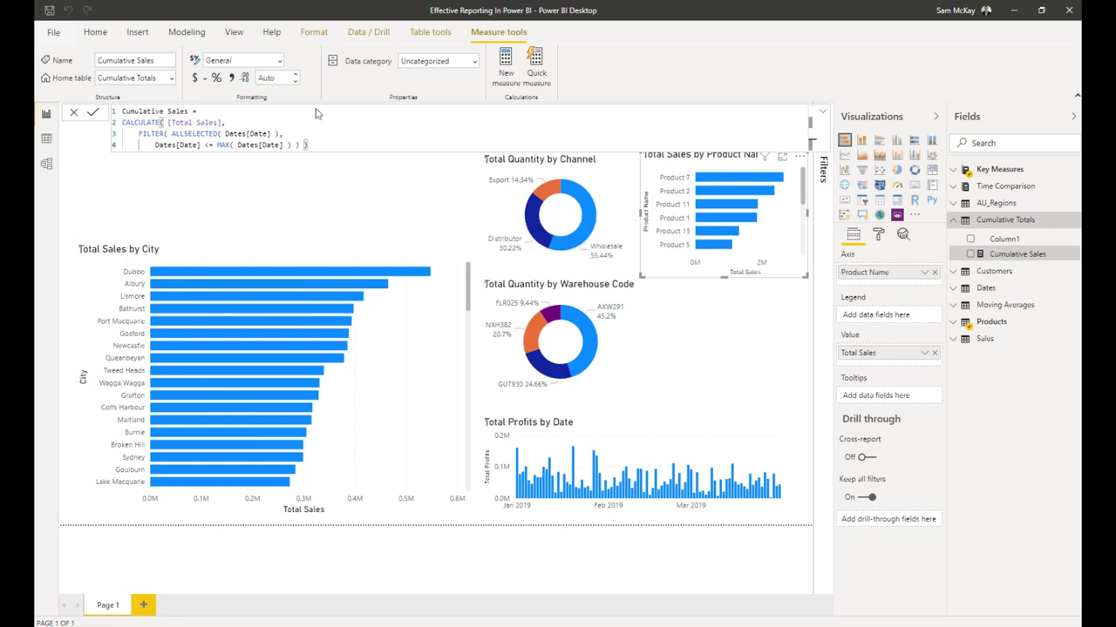
# Delete the placeholder Column1 from Cumulative Totals.
pyautogui.click(1004, 239)
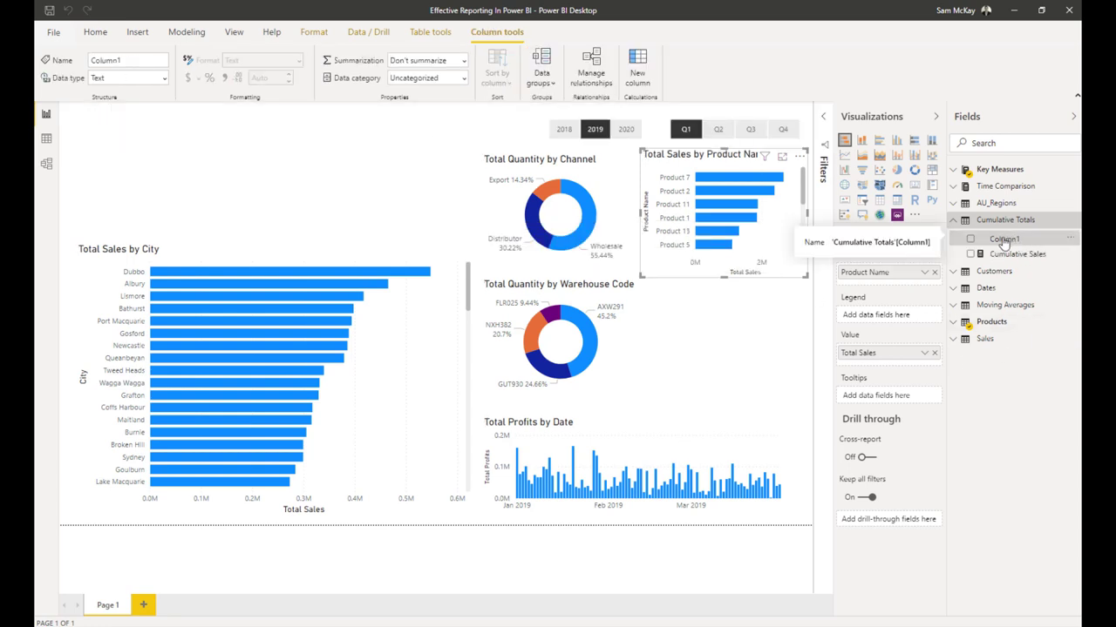
pyautogui.rightClick(1004, 240)
pyautogui.click(983, 348)
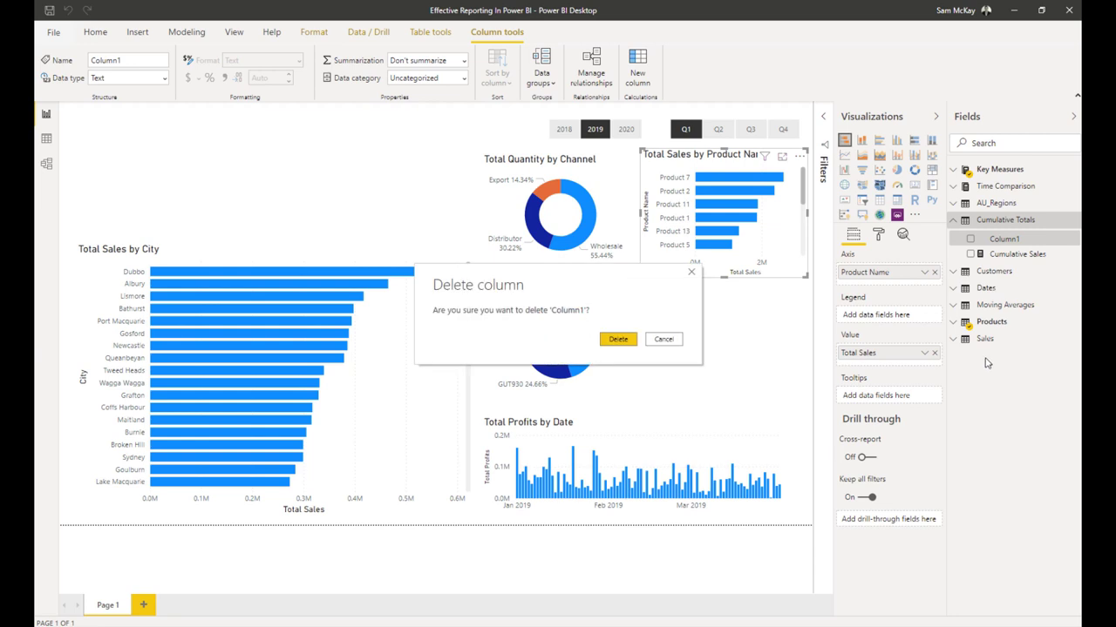
pyautogui.click(616, 339)
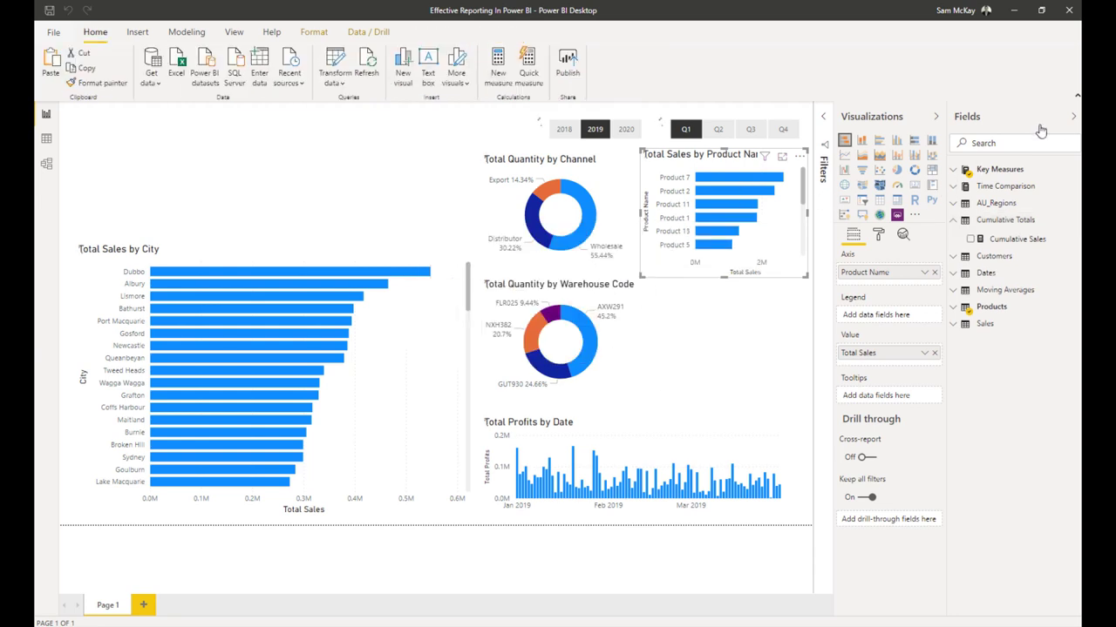
# Refresh the Fields pane and expand the Moving Averages table.
pyautogui.click(1073, 116)
pyautogui.click(1073, 116)
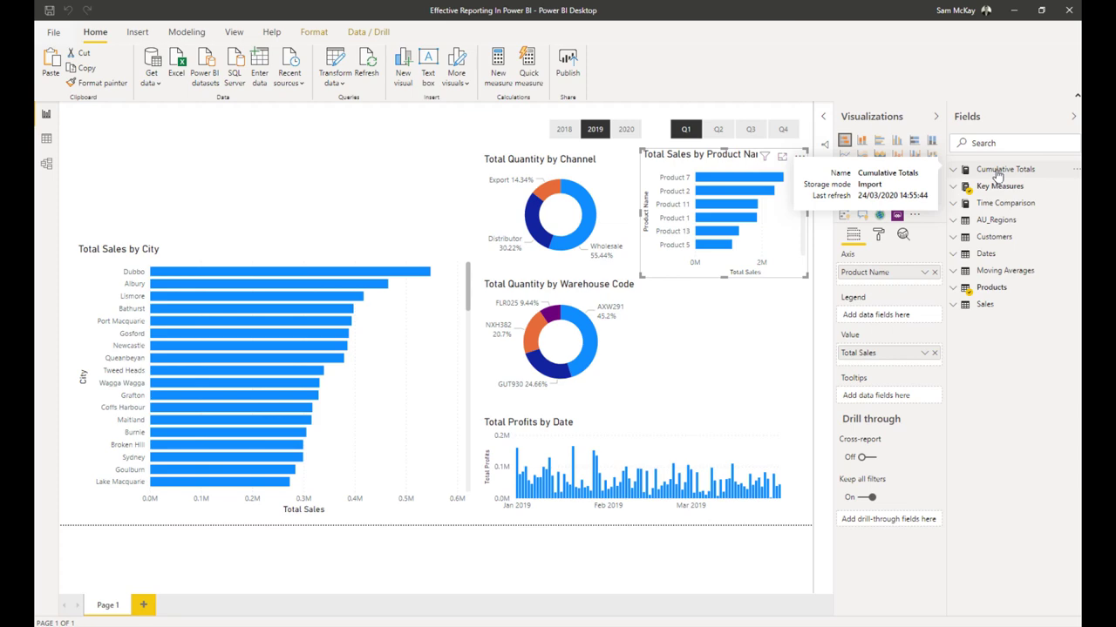
pyautogui.click(1001, 271)
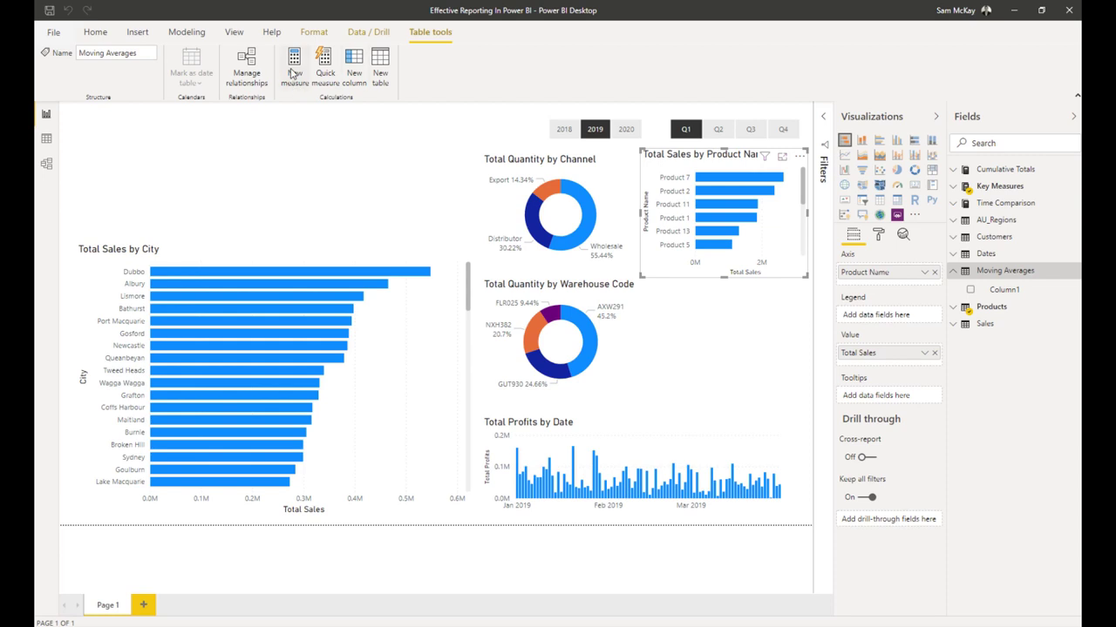
# Start a Sales MA 30 Day measure as AVERAGEX( DATESINPERIOD( Dates[Date] in Moving Averages.
pyautogui.click(295, 73)
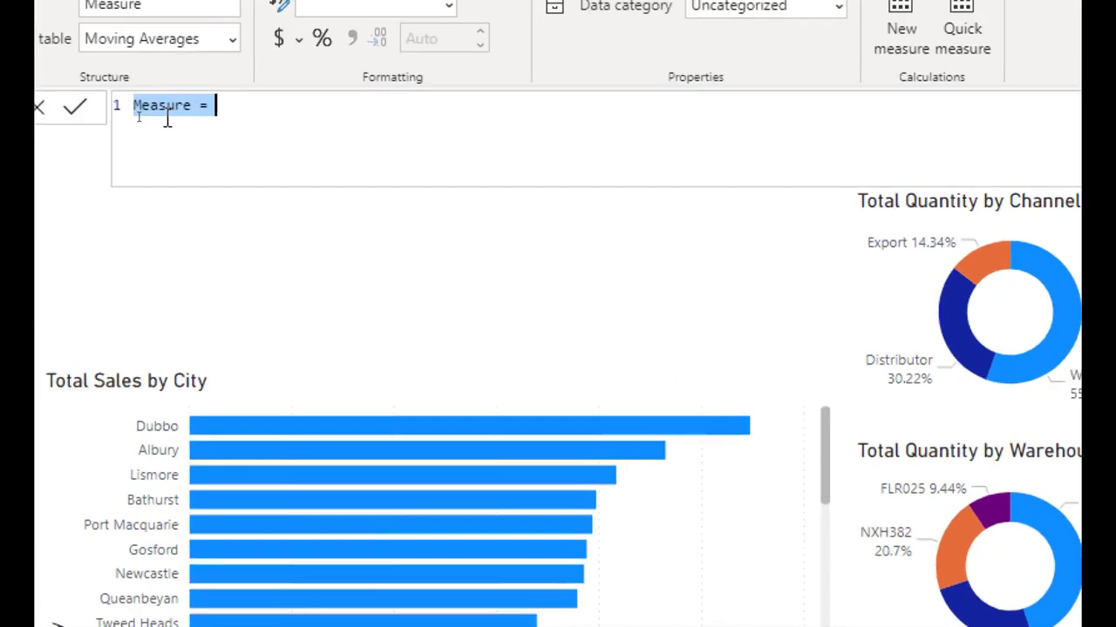
pyautogui.write('Sales ')
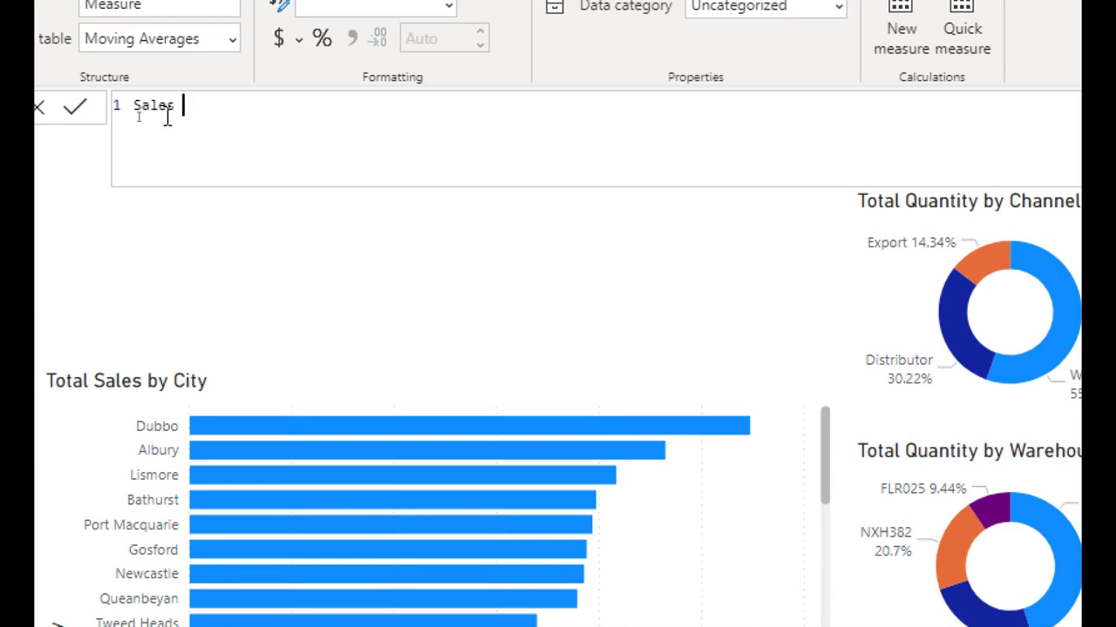
pyautogui.write('MA 30 Day =')
pyautogui.hotkey('shift', 'Return')
pyautogui.write('AVERAGEX(')
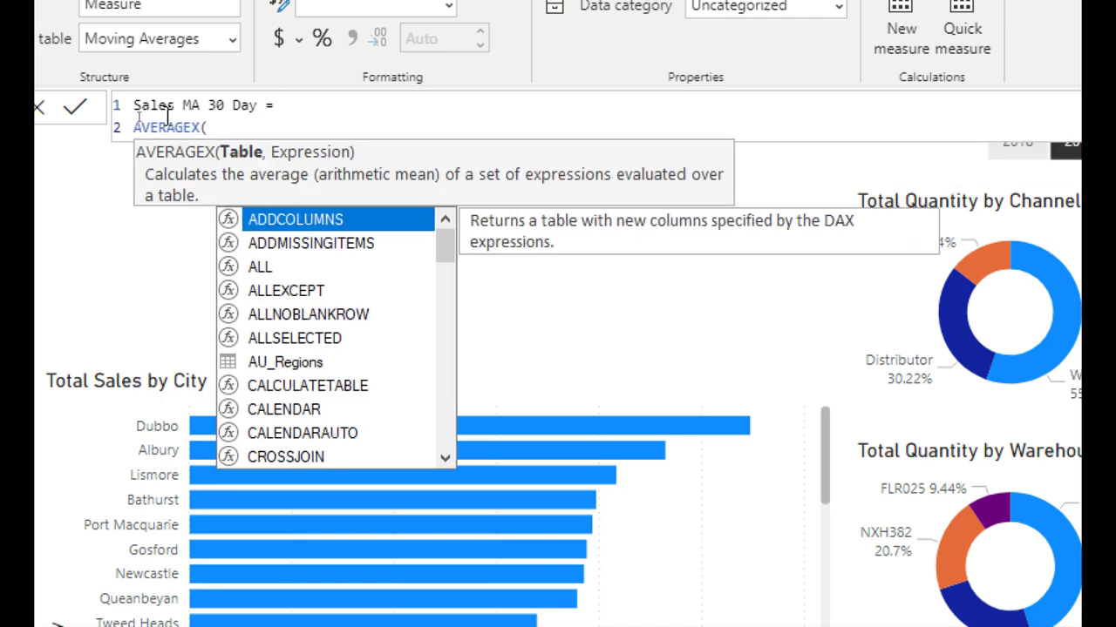
pyautogui.hotkey('shift', 'Return')
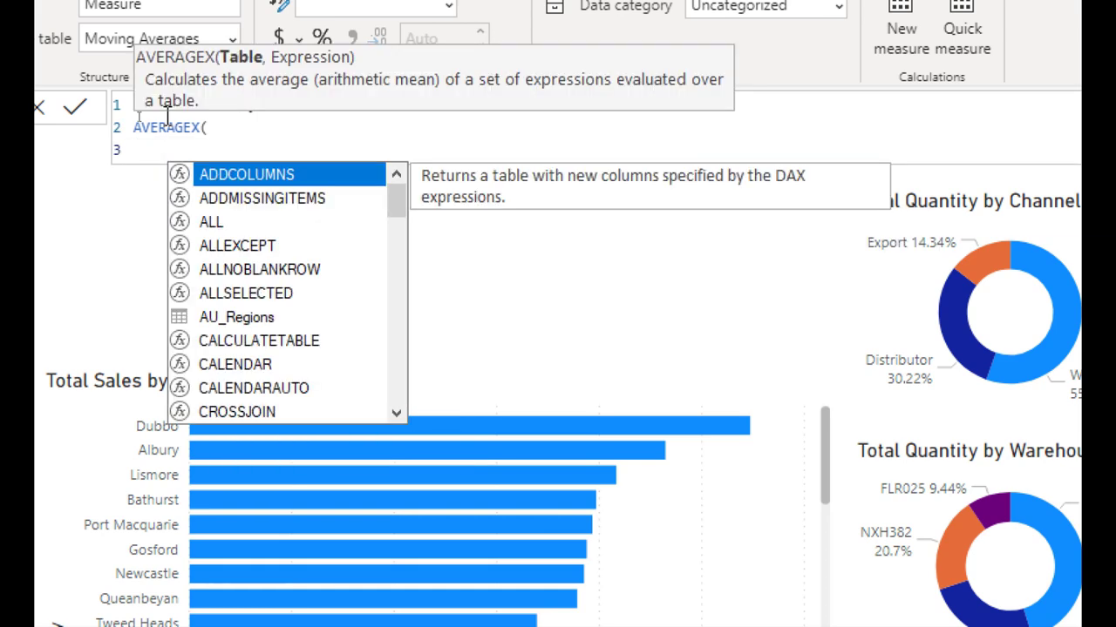
pyautogui.write('DATE')
pyautogui.press('Down')
pyautogui.press('Down')
pyautogui.press('Down')
pyautogui.press('Tab')
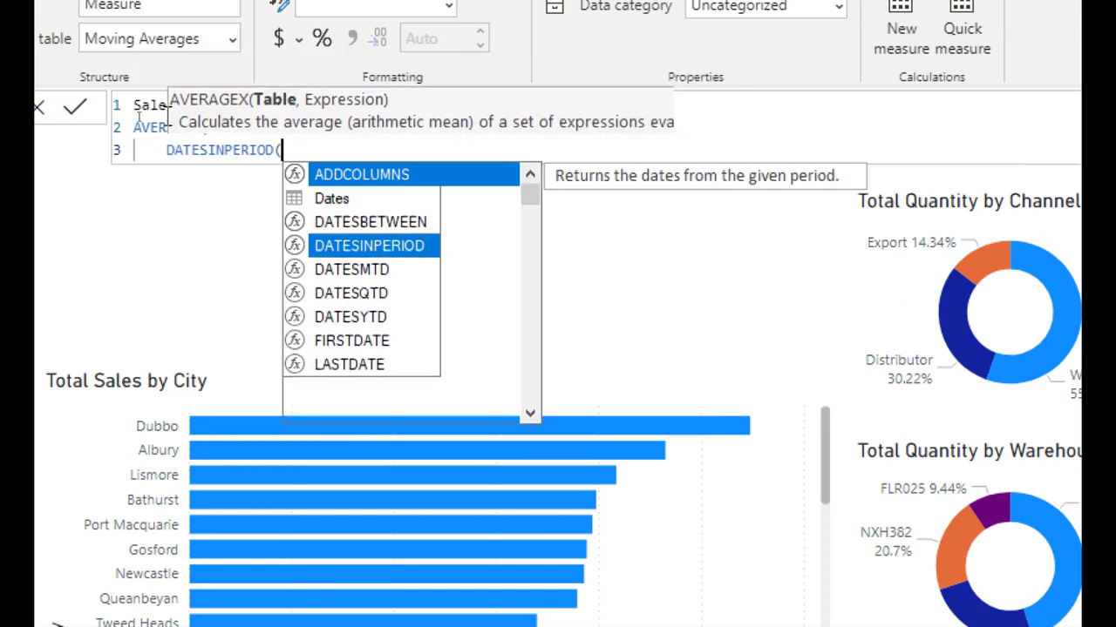
pyautogui.write('Date')
pyautogui.press('Down')
pyautogui.press('Down')
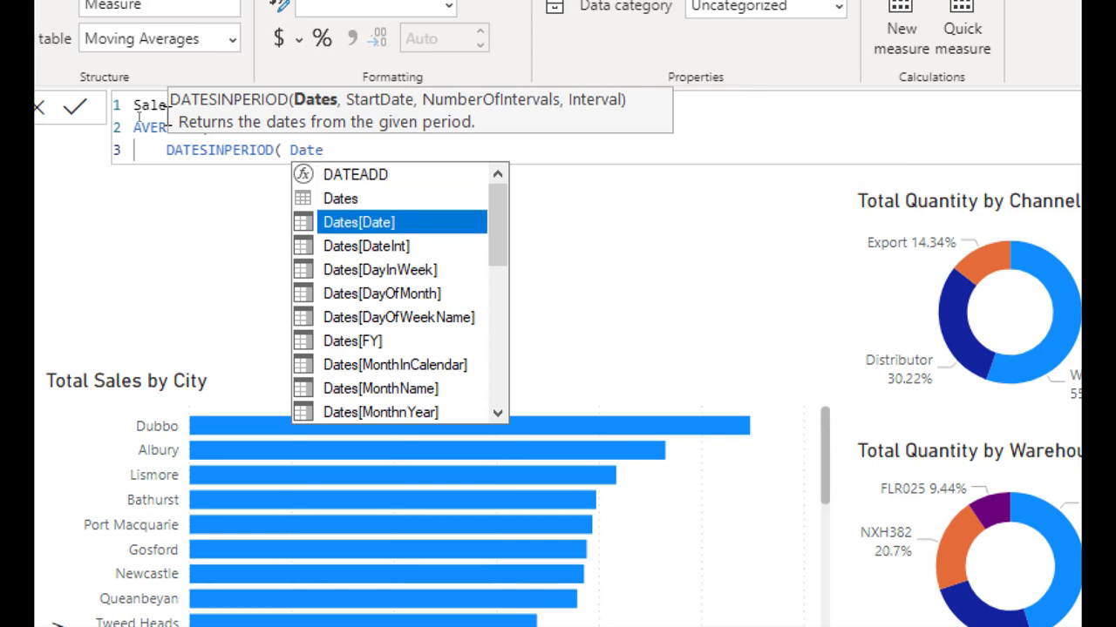
pyautogui.press('Tab')
# Complete it with LASTDATE(Dates[Date]), -30, DAY and [Total Sales], then commit.
pyautogui.write(', ')
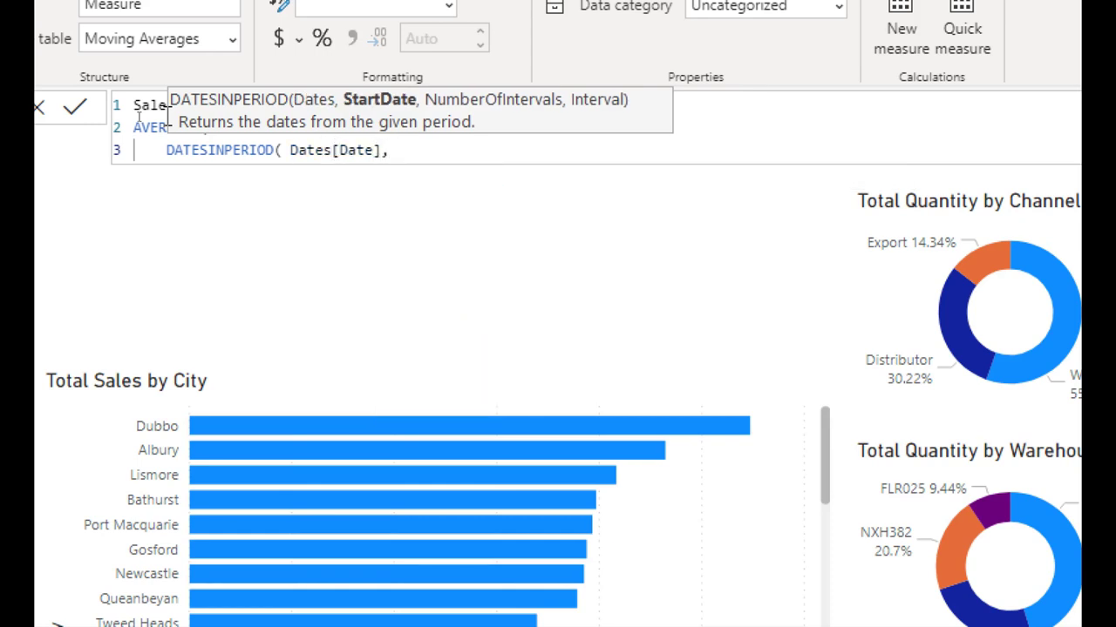
pyautogui.write('LASTD')
pyautogui.press('Tab')
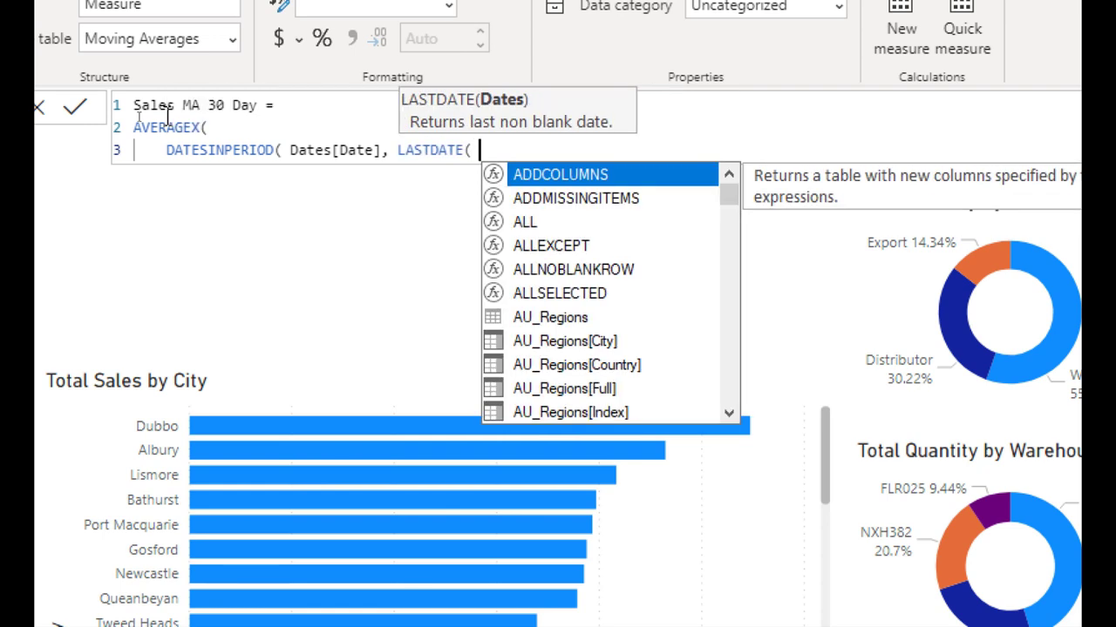
pyautogui.write('Date')
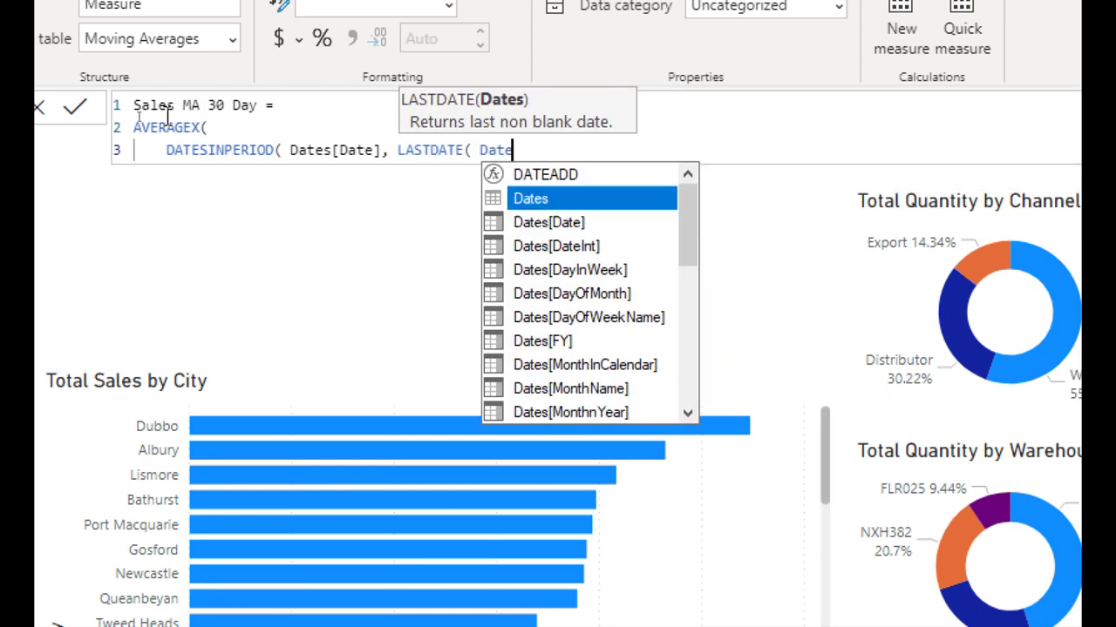
pyautogui.write('s[Date')
pyautogui.press('Tab')
pyautogui.write('), -')
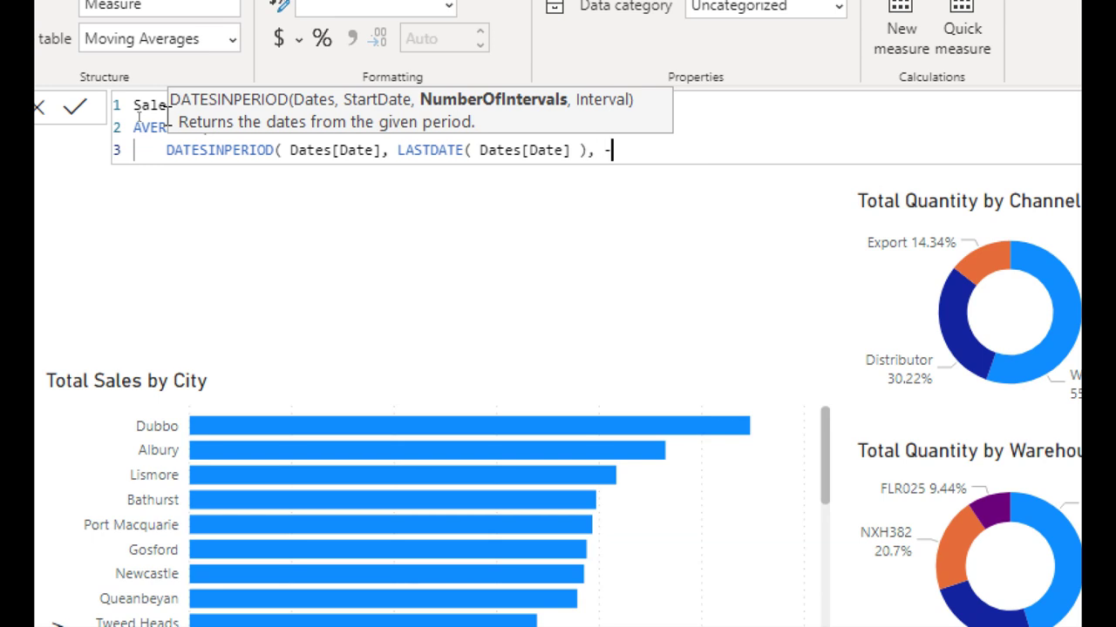
pyautogui.write('30, DAY')
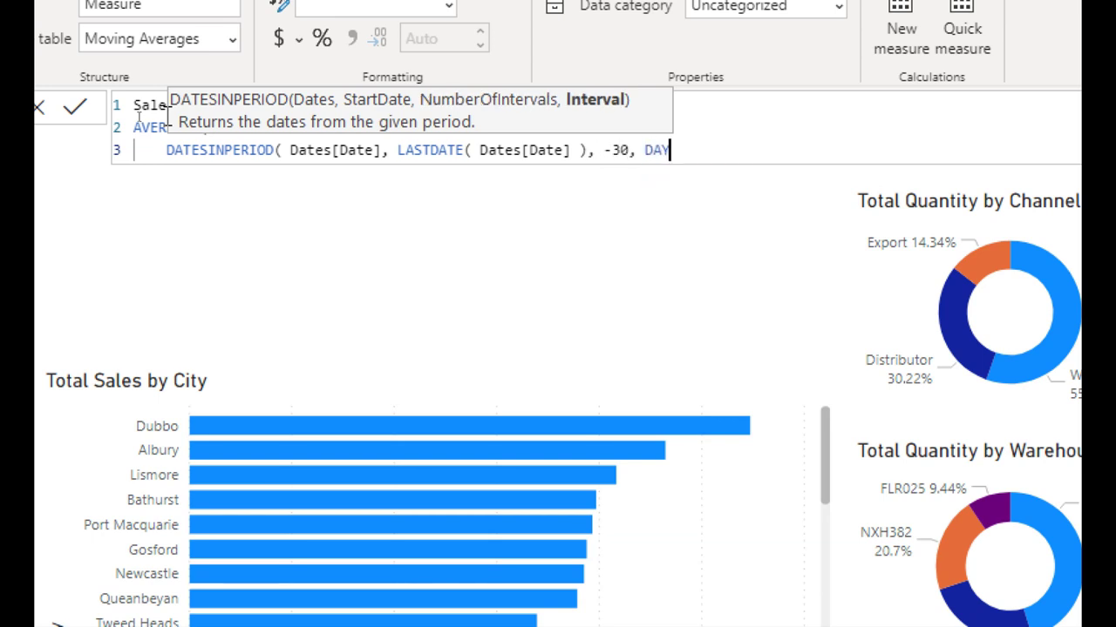
pyautogui.write(' ),')
pyautogui.hotkey('shift', 'Return')
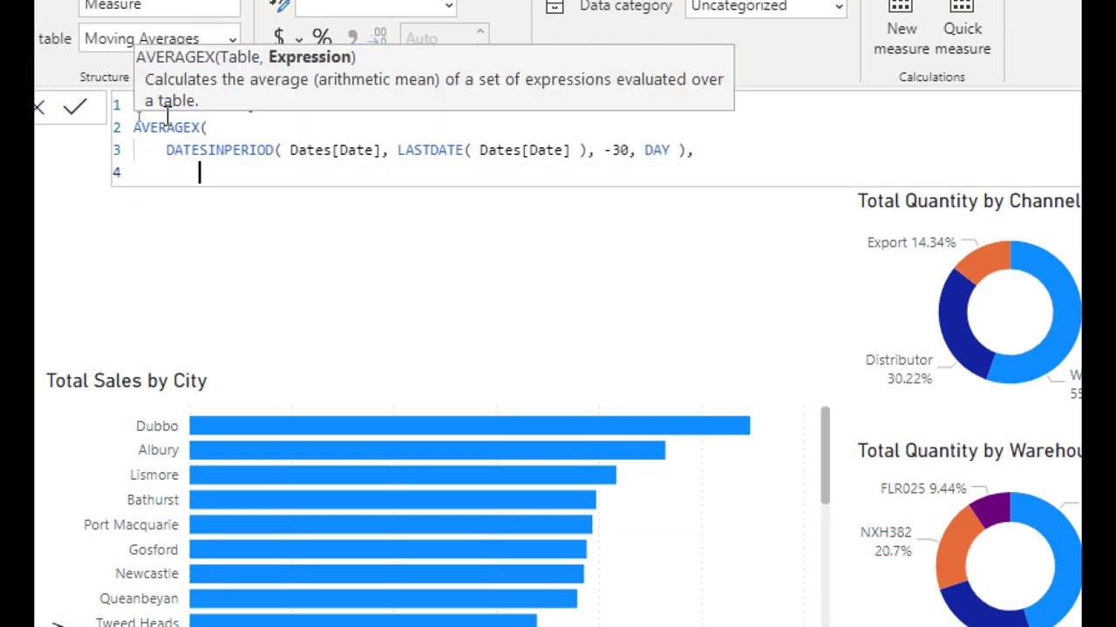
pyautogui.write('Total')
pyautogui.press('Down')
pyautogui.press('Down')
pyautogui.press('Down')
pyautogui.press('Tab')
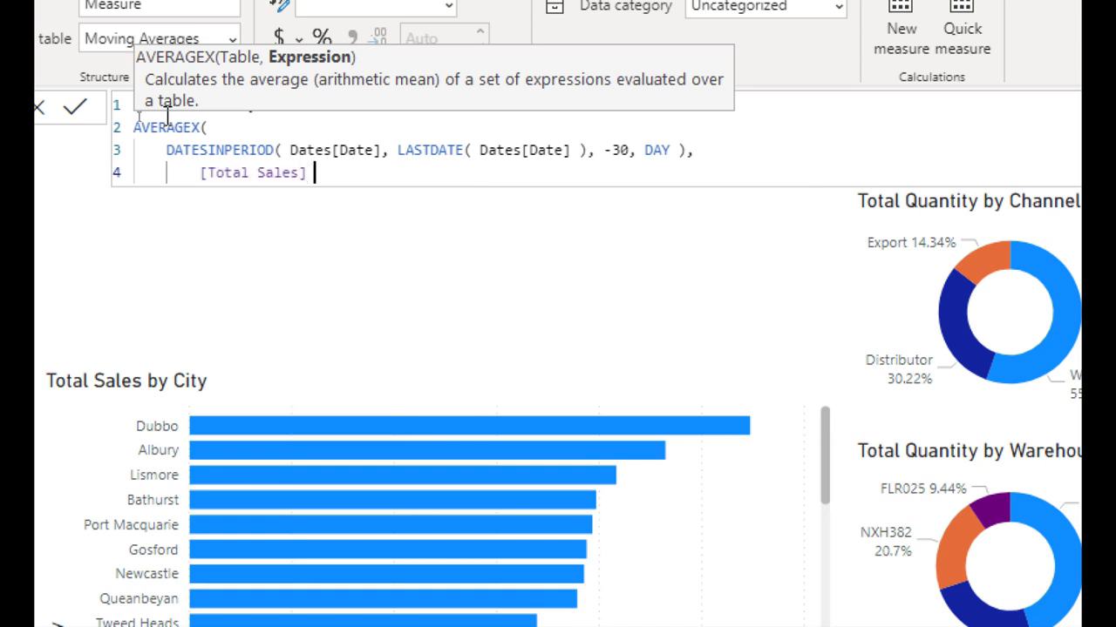
pyautogui.write(')')
pyautogui.press('Return')
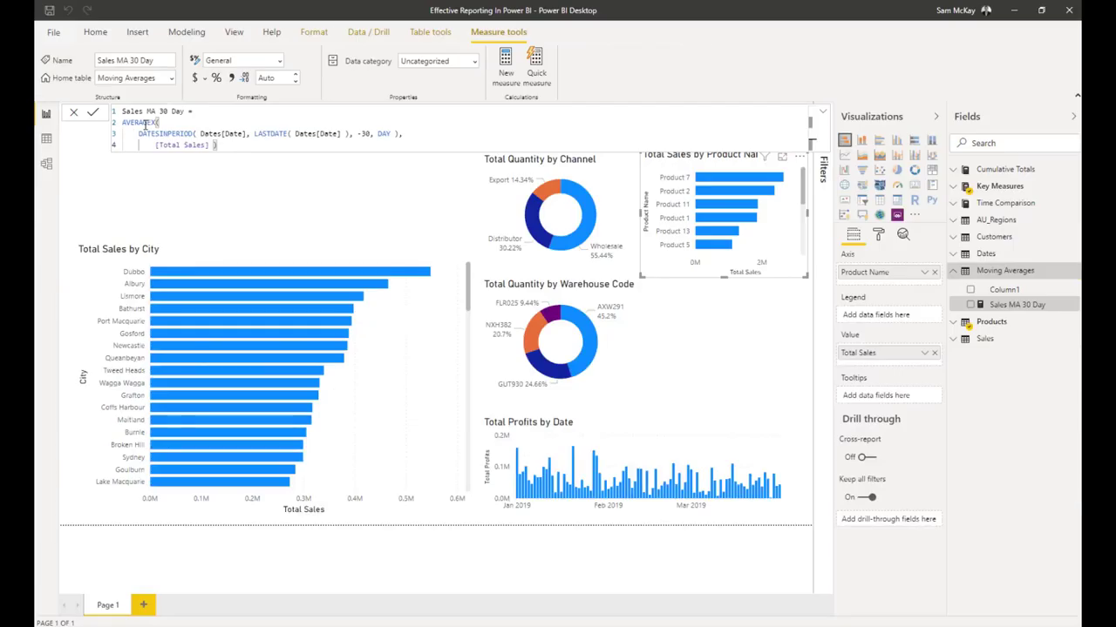
# Delete the placeholder Column1 from Moving Averages.
pyautogui.click(1004, 292)
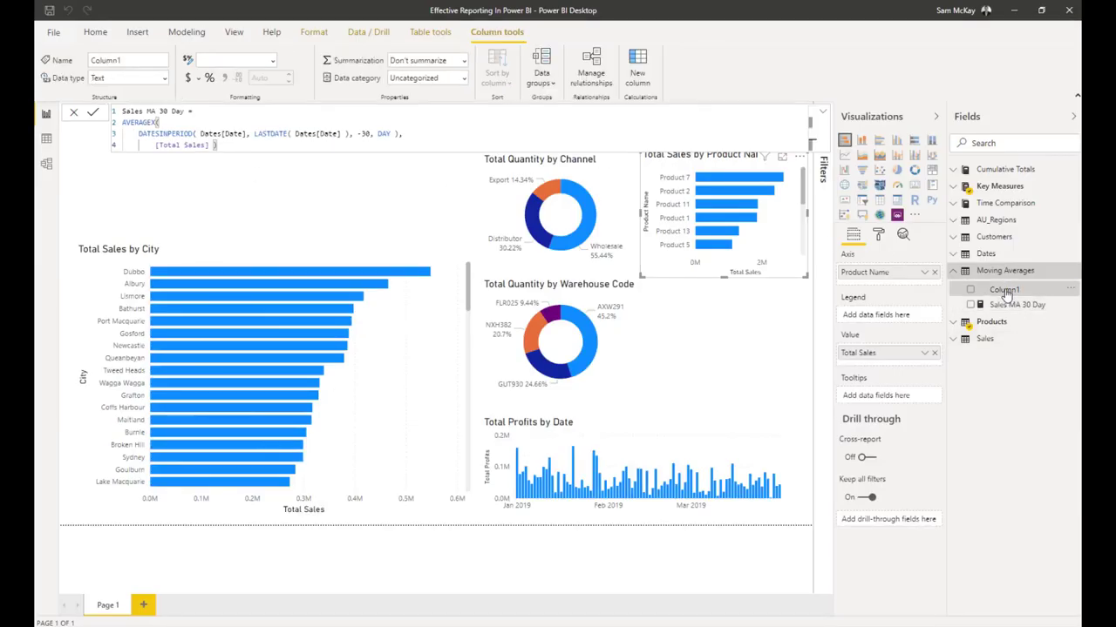
pyautogui.rightClick(1004, 291)
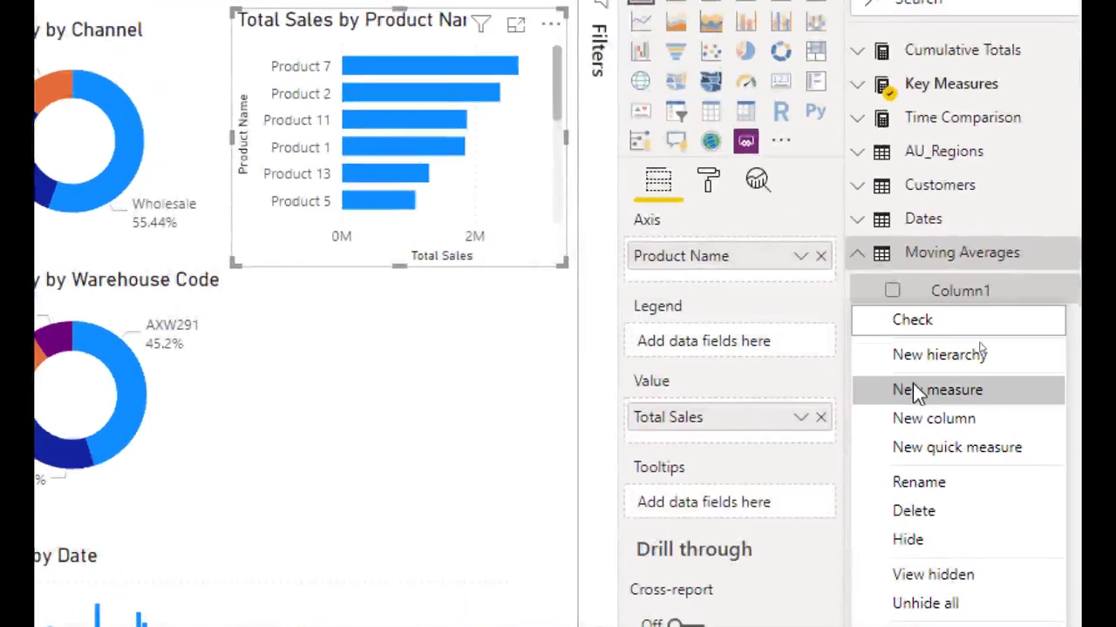
pyautogui.click(922, 512)
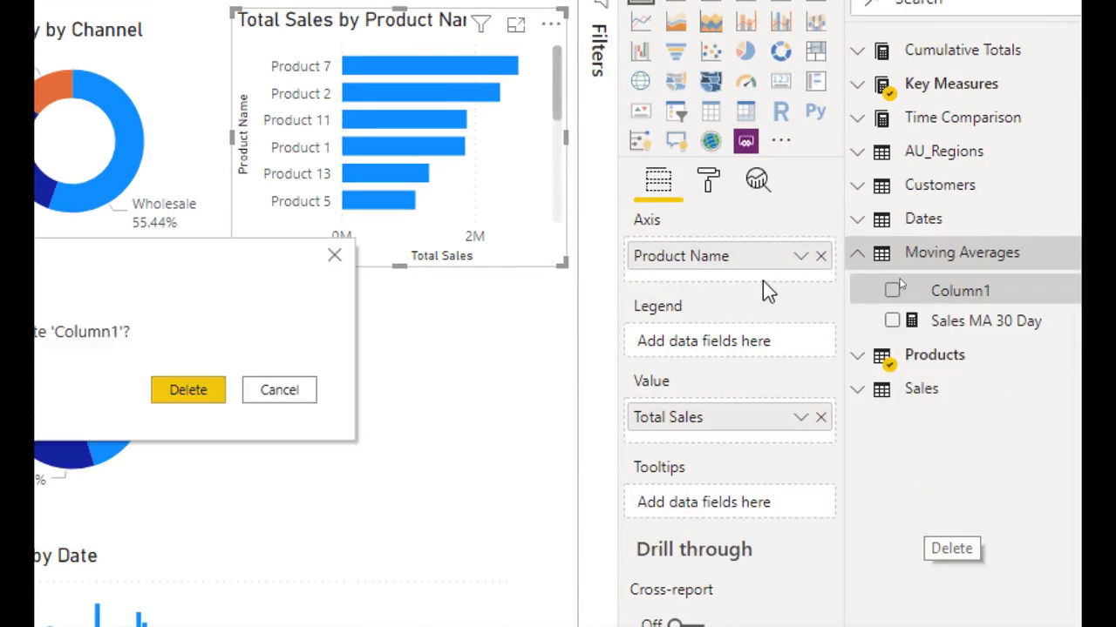
pyautogui.click(186, 388)
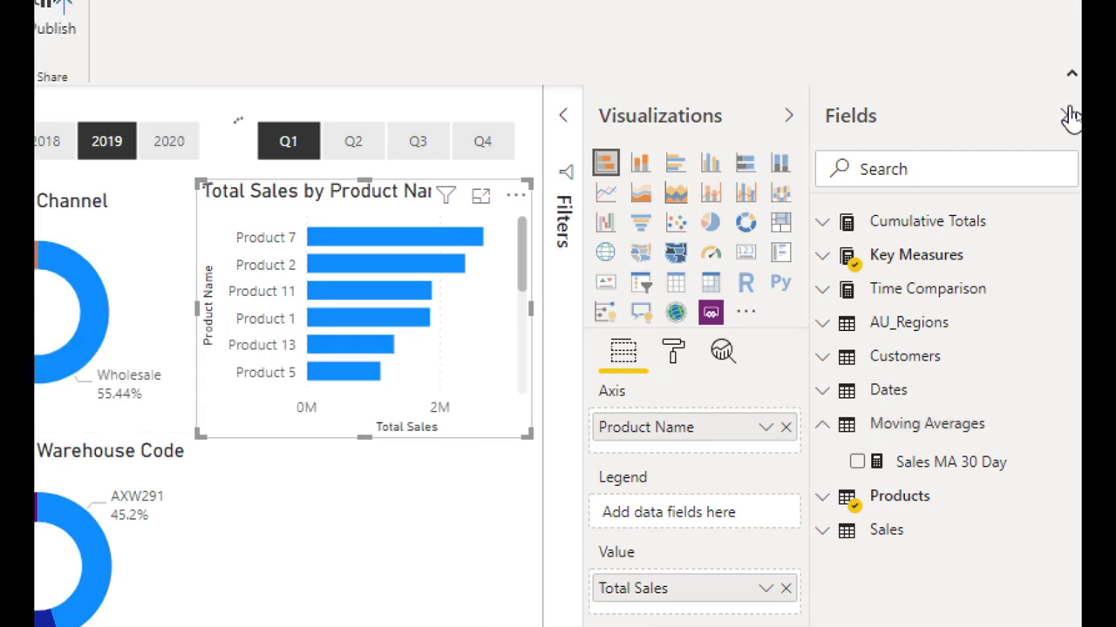
# Refresh the Fields pane, expand Cumulative Totals, and open the Cumulative Sales formula.
pyautogui.click(1066, 116)
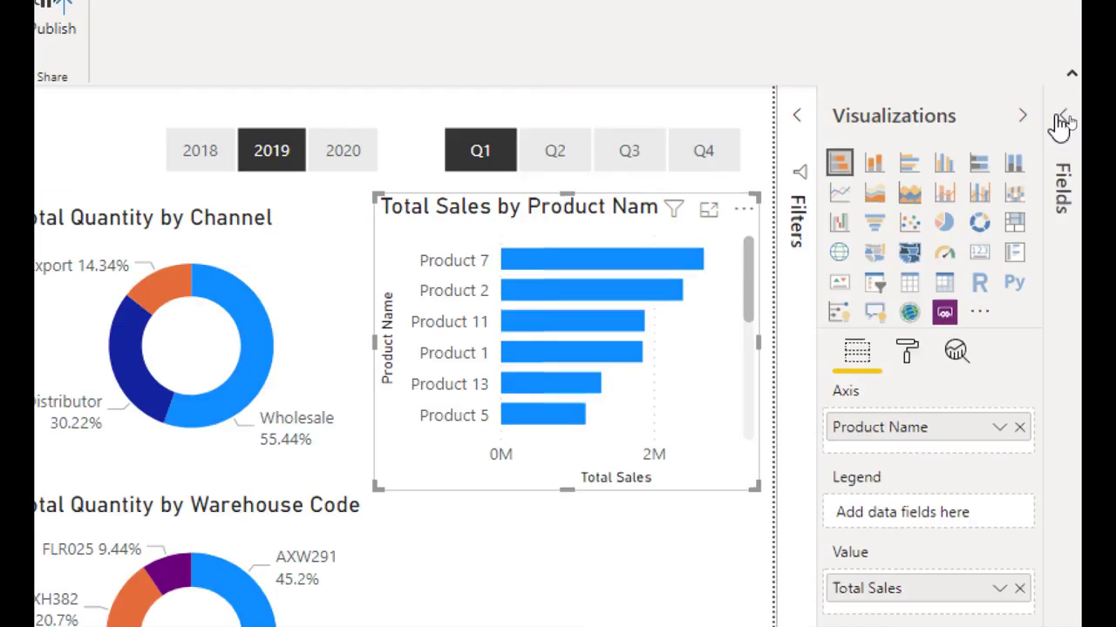
pyautogui.click(1063, 119)
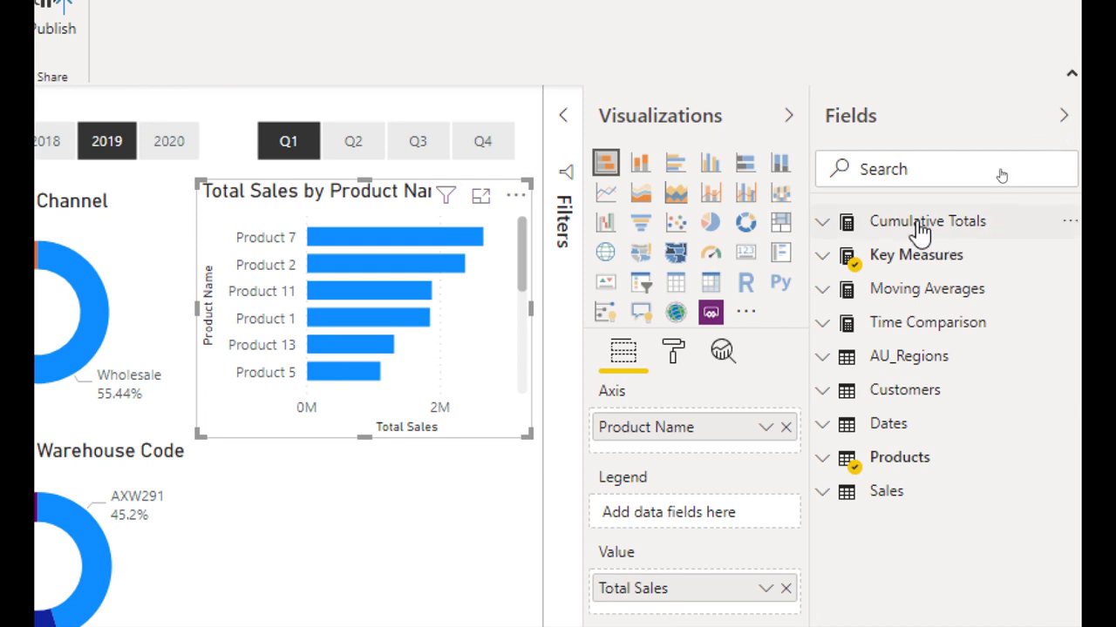
pyautogui.moveTo(918, 223)
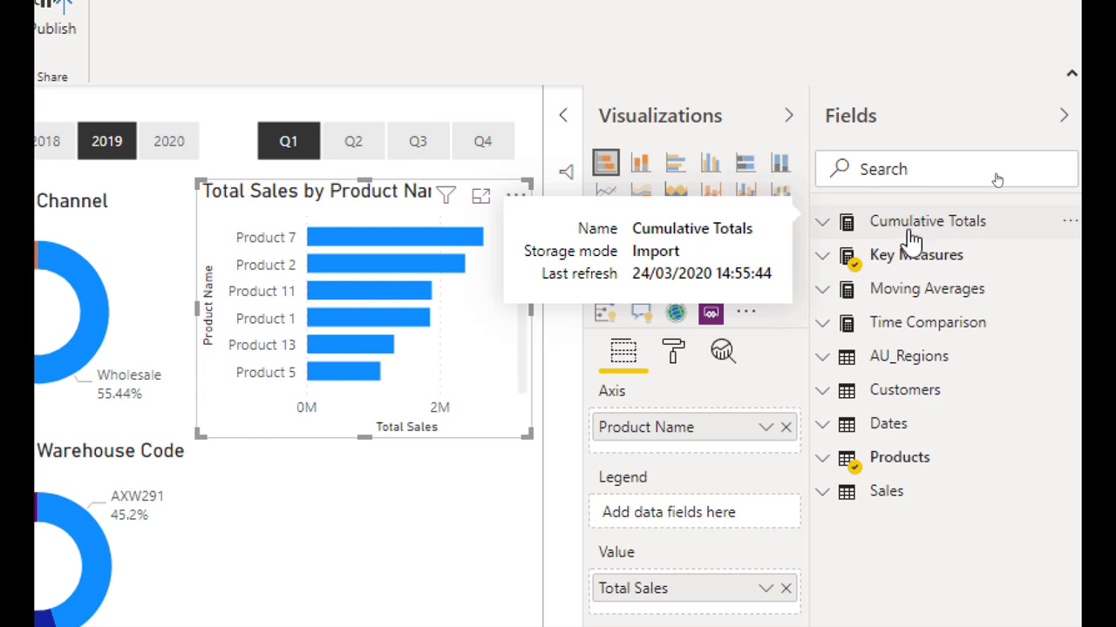
pyautogui.click(915, 231)
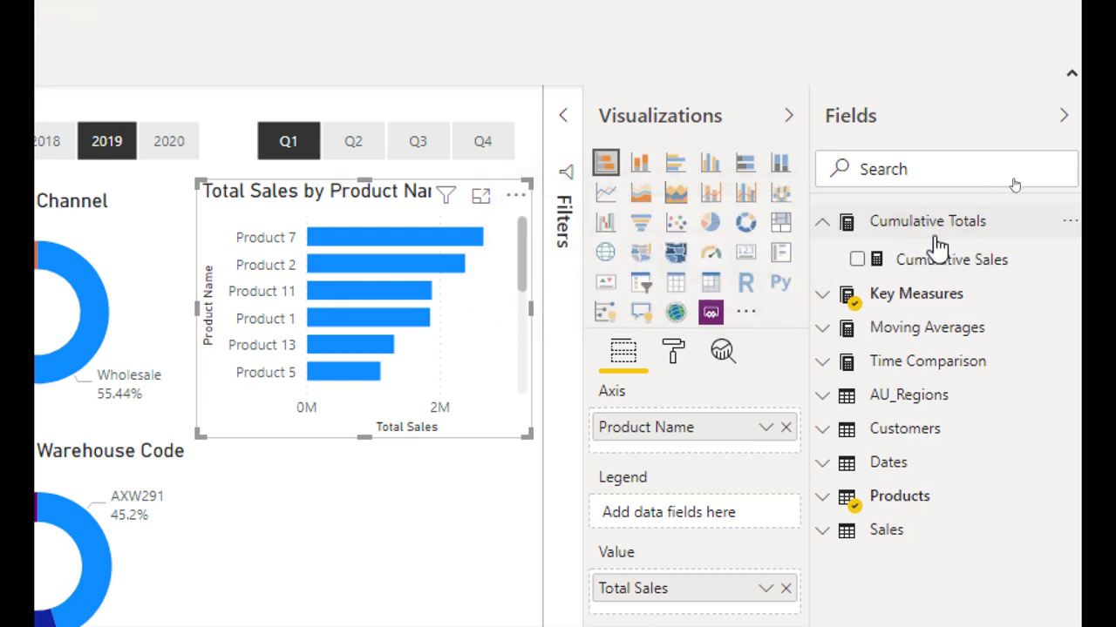
pyautogui.moveTo(931, 266)
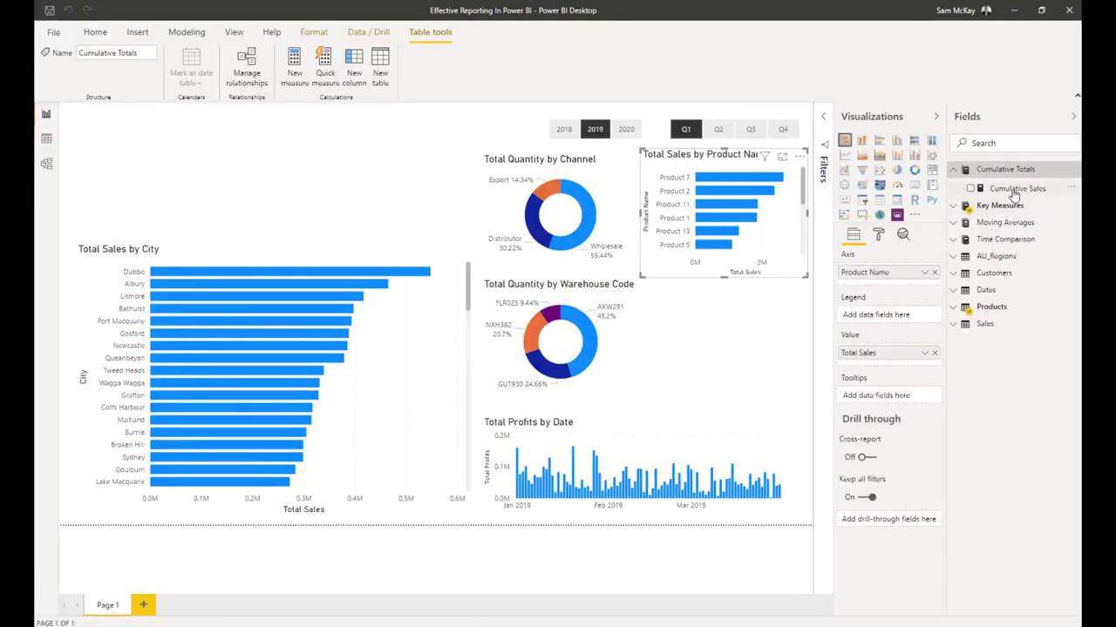
pyautogui.click(1012, 190)
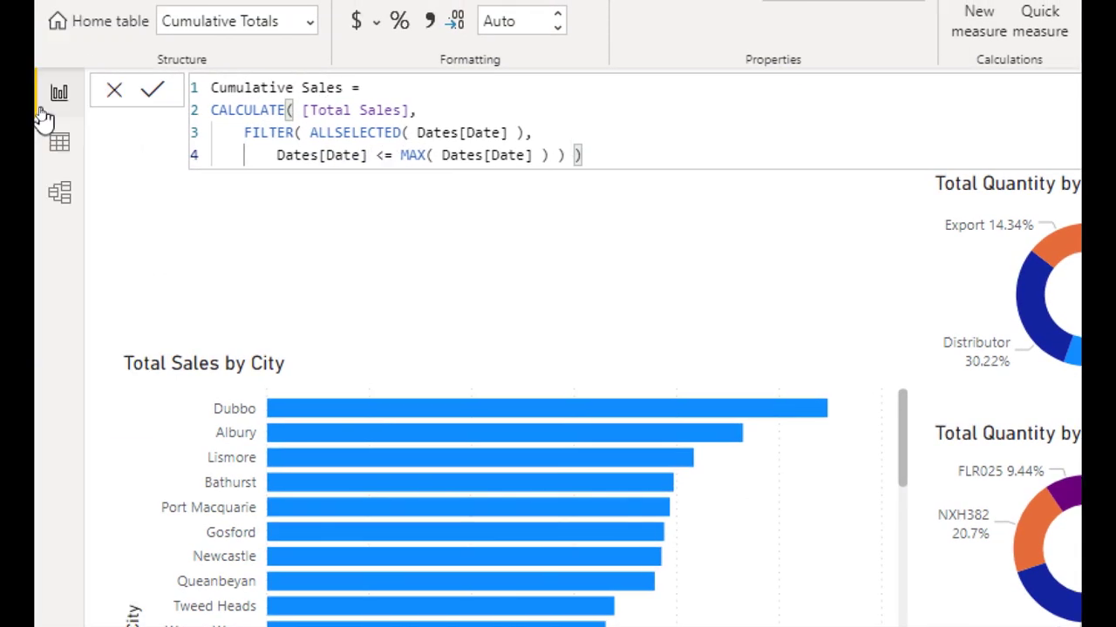
# Select the entire Cumulative Sales formula to copy it.
pyautogui.moveTo(636, 152); pyautogui.dragTo(174, 80)
pyautogui.hotkey('ctrl', 'c')
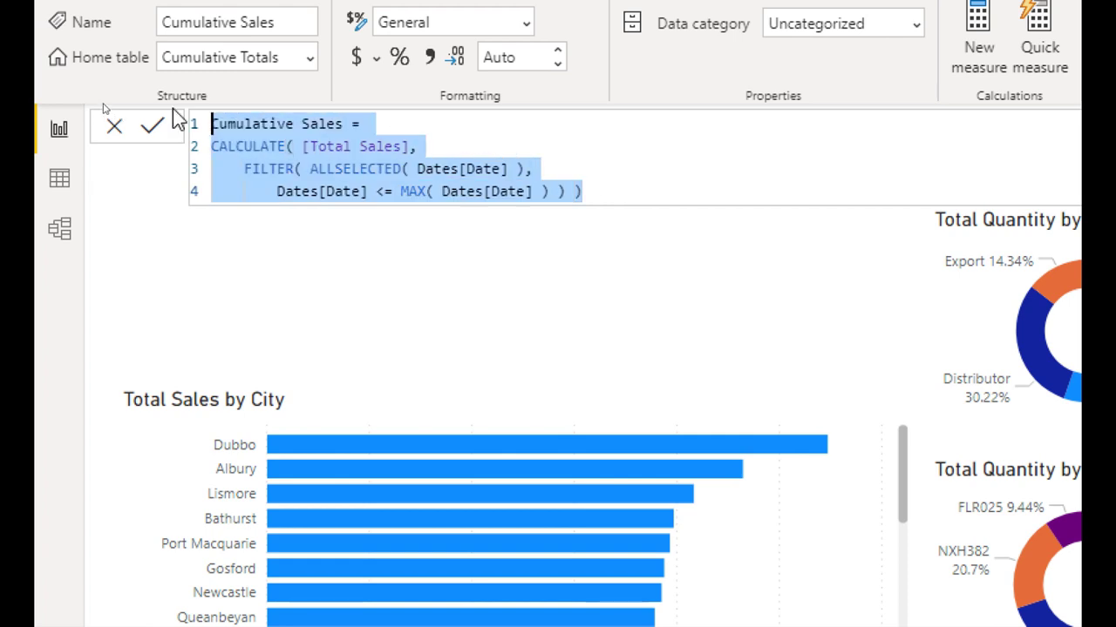
pyautogui.click(602, 175)
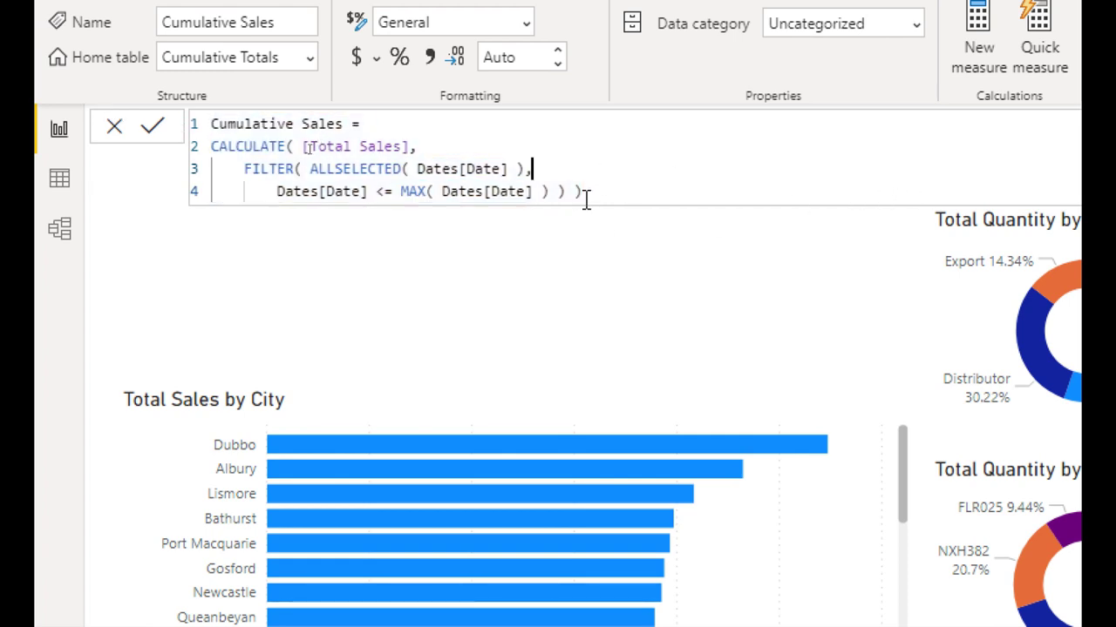
pyautogui.moveTo(587, 199); pyautogui.dragTo(202, 117)
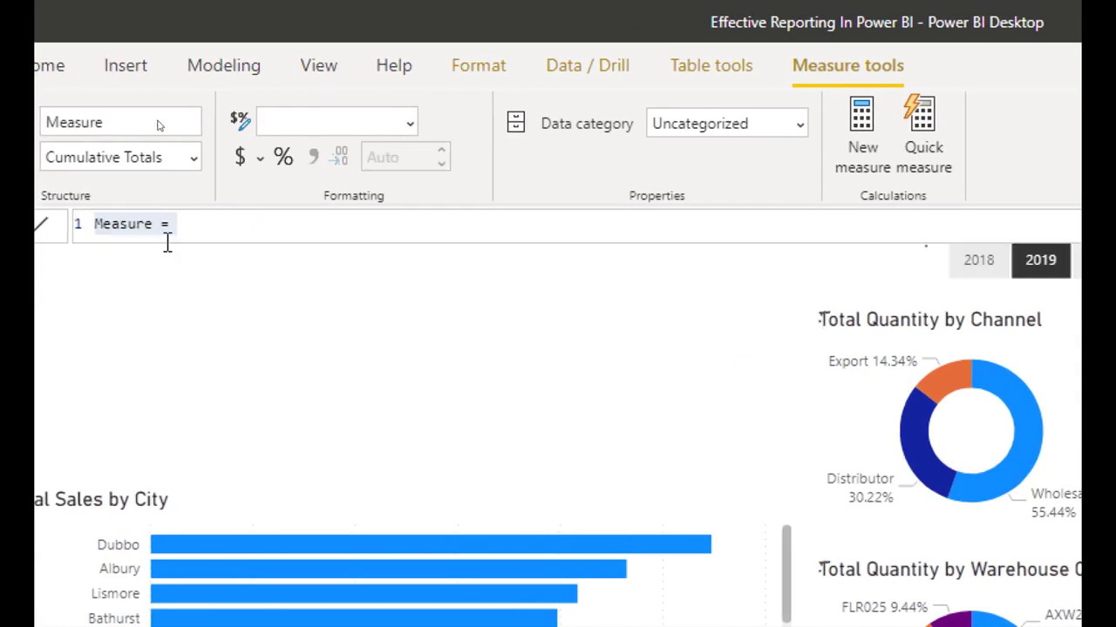
# Paste it as a new Cumulative Sales LY measure, swapping [Total Sales] for [Sales LY].
pyautogui.hotkey('ctrl', 'v')
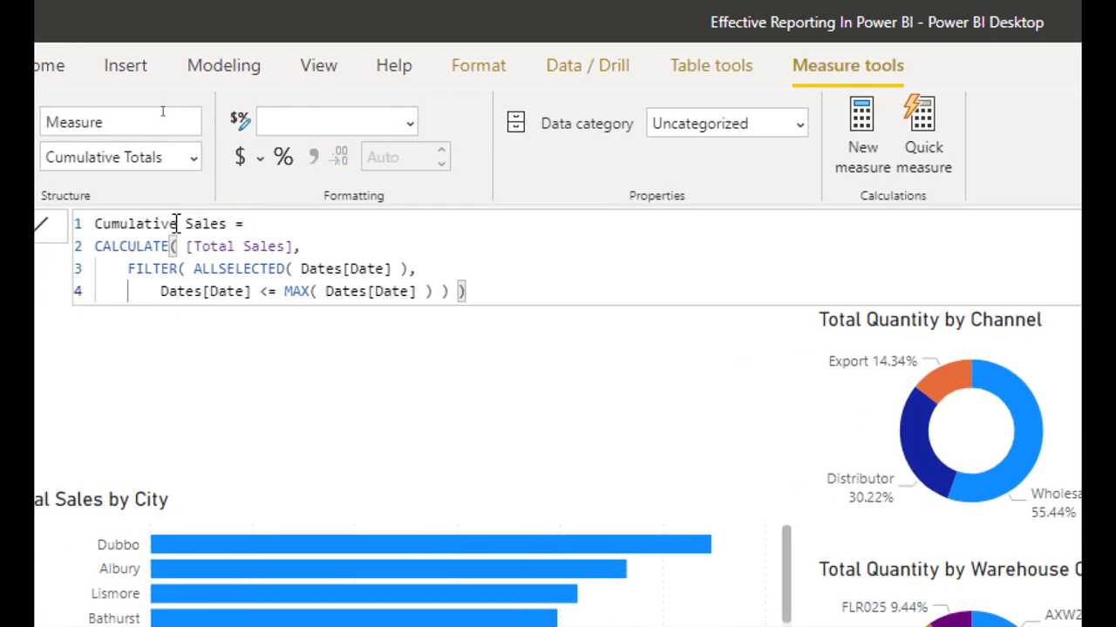
pyautogui.click(232, 223)
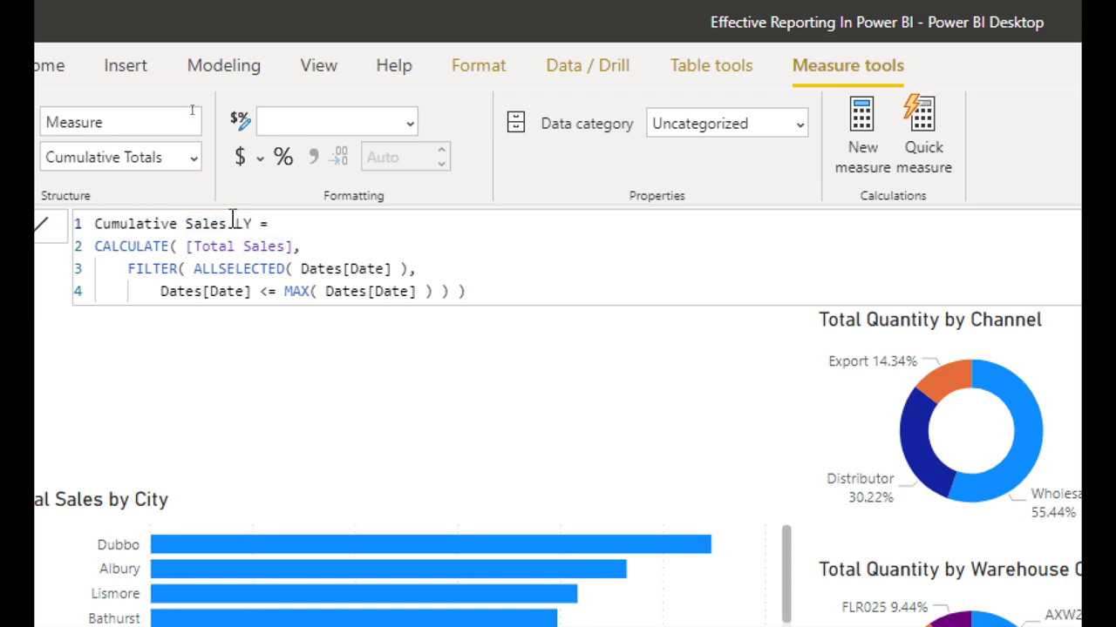
pyautogui.click(292, 246)
pyautogui.hotkey('shift', 'alt', 'Right')
pyautogui.hotkey('shift', 'alt', 'Right')
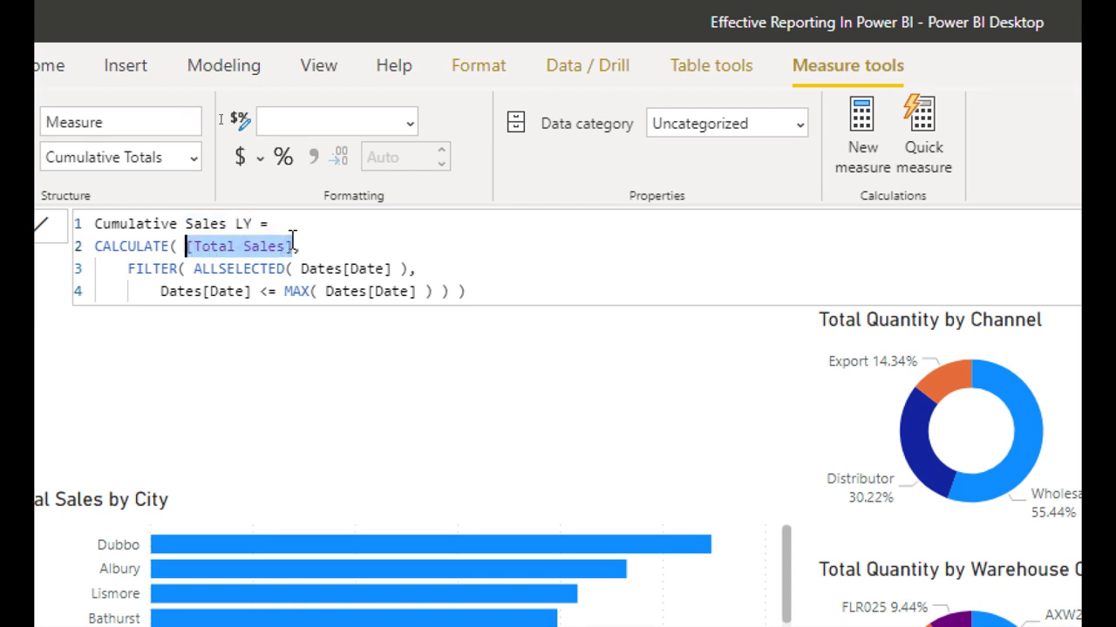
pyautogui.write('[Sale')
pyautogui.press('Tab')
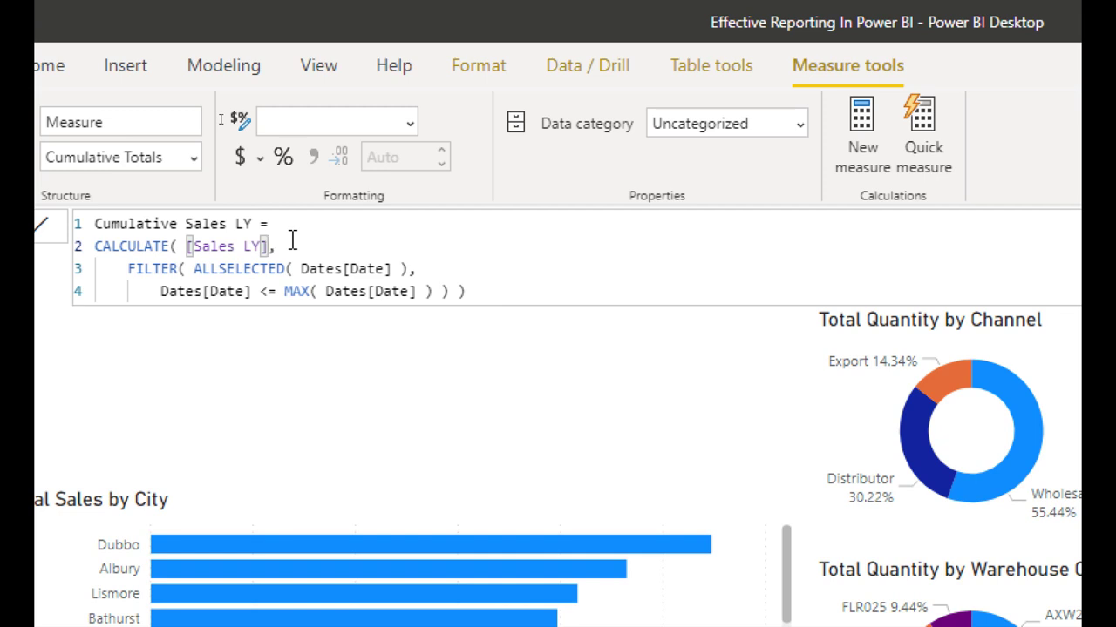
pyautogui.press('Return')
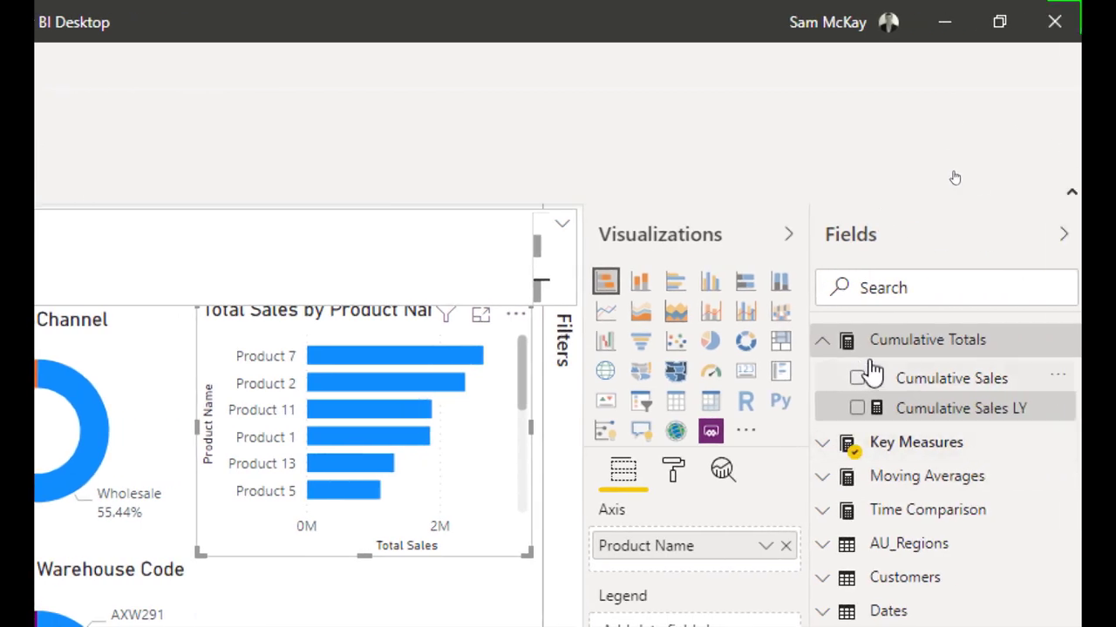
# Open and select the Sales MA 30 Day formula in the Moving Averages table.
pyautogui.click(822, 344)
pyautogui.click(823, 408)
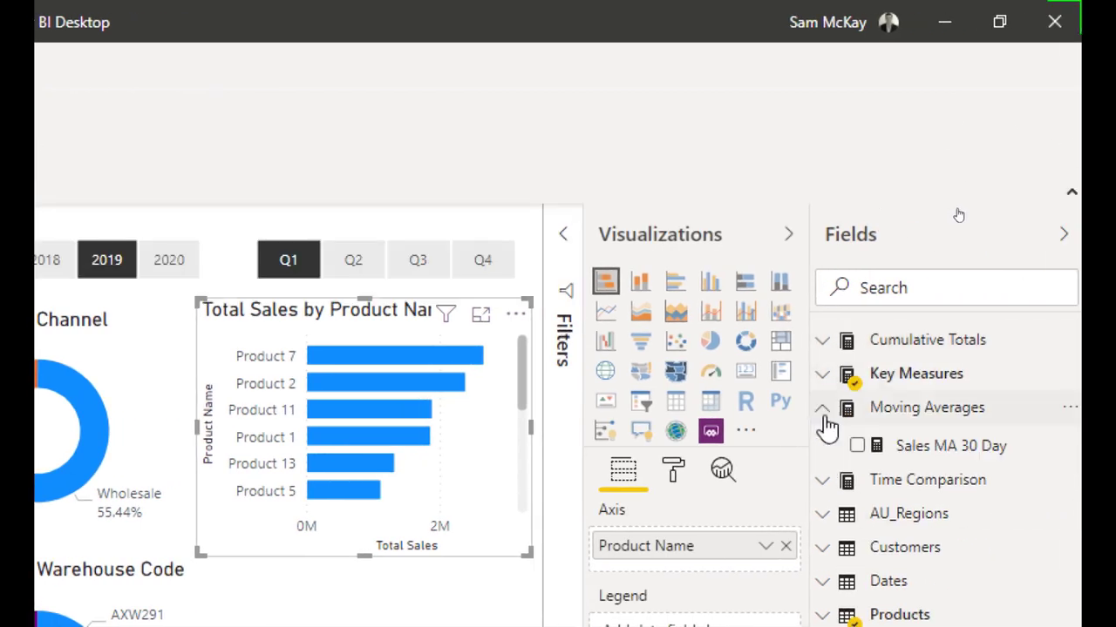
pyautogui.click(931, 459)
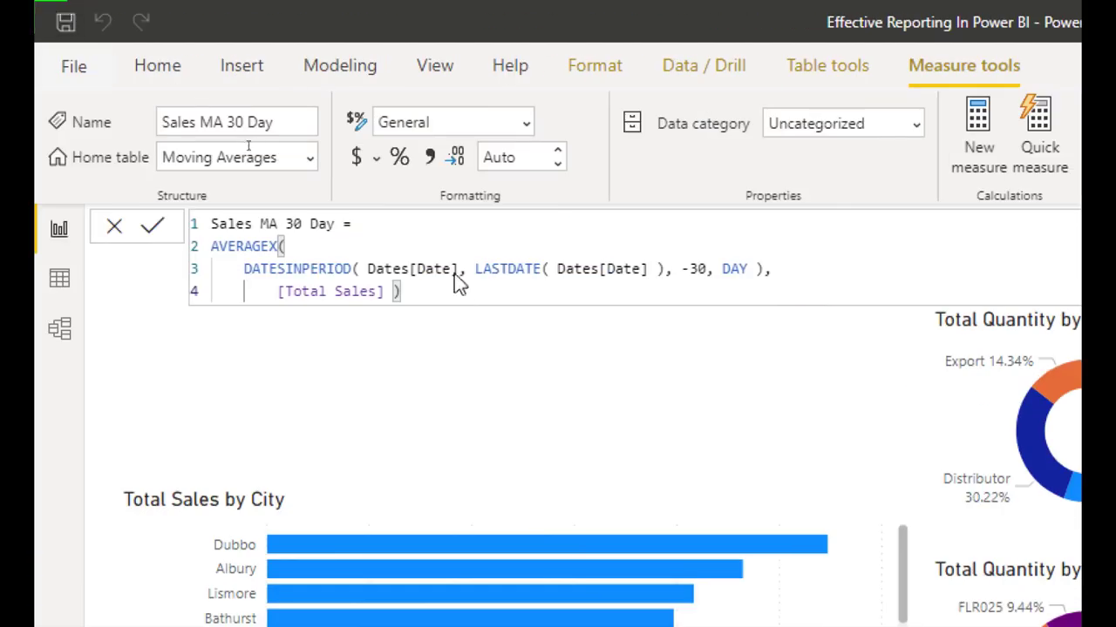
pyautogui.moveTo(468, 299); pyautogui.dragTo(166, 210)
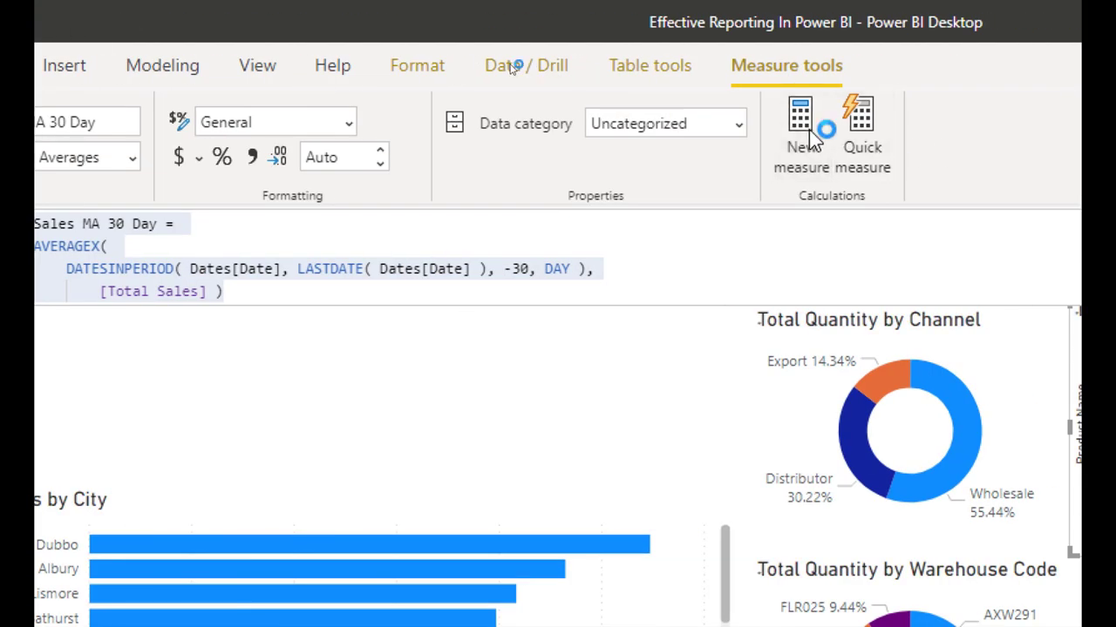
# Recopy the Sales MA 30 Day formula and start a fresh blank measure.
pyautogui.click(809, 129)
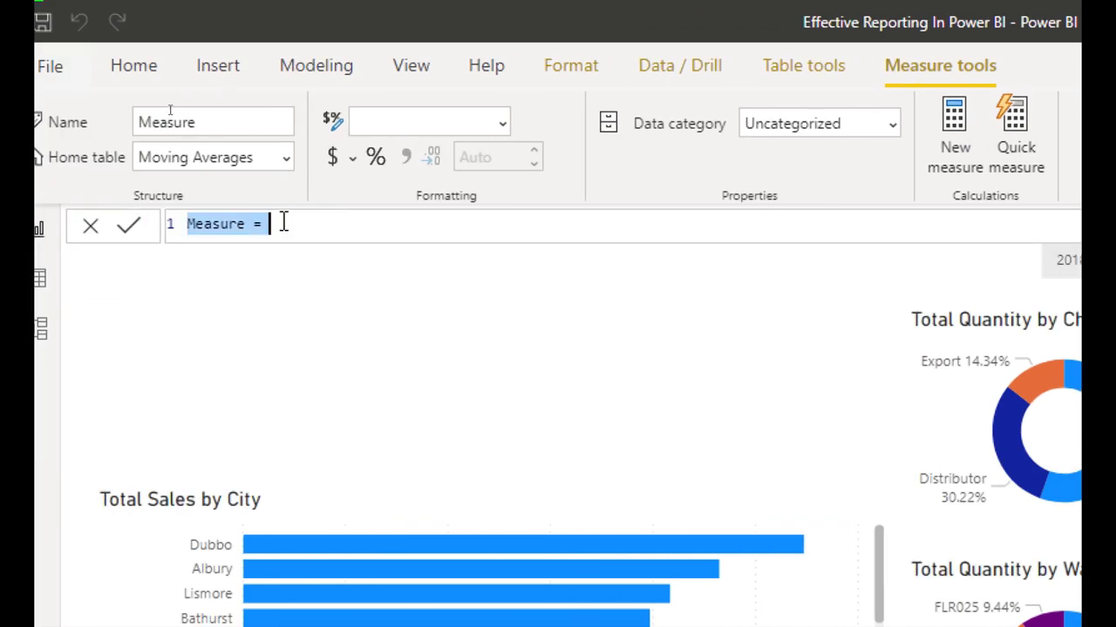
pyautogui.moveTo(283, 223); pyautogui.dragTo(179, 219)
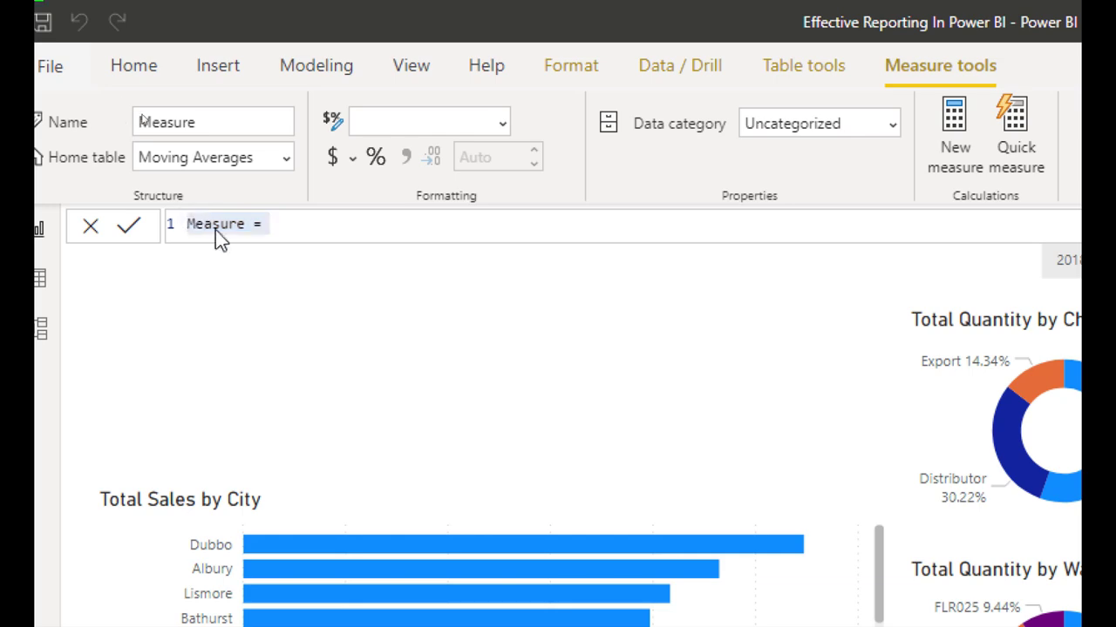
pyautogui.click(996, 417)
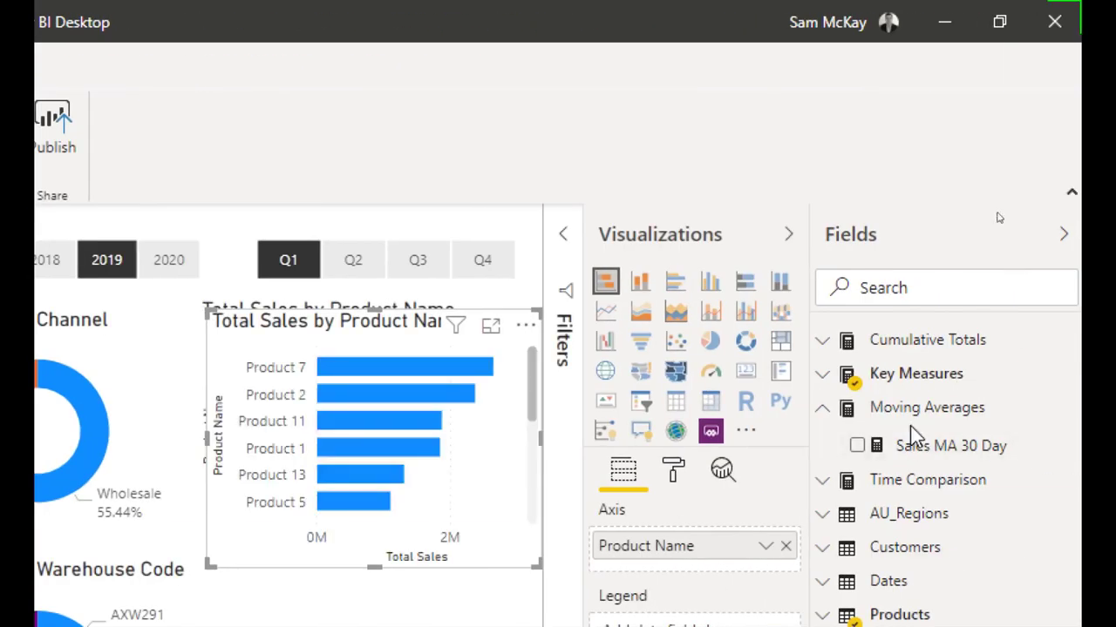
pyautogui.click(924, 462)
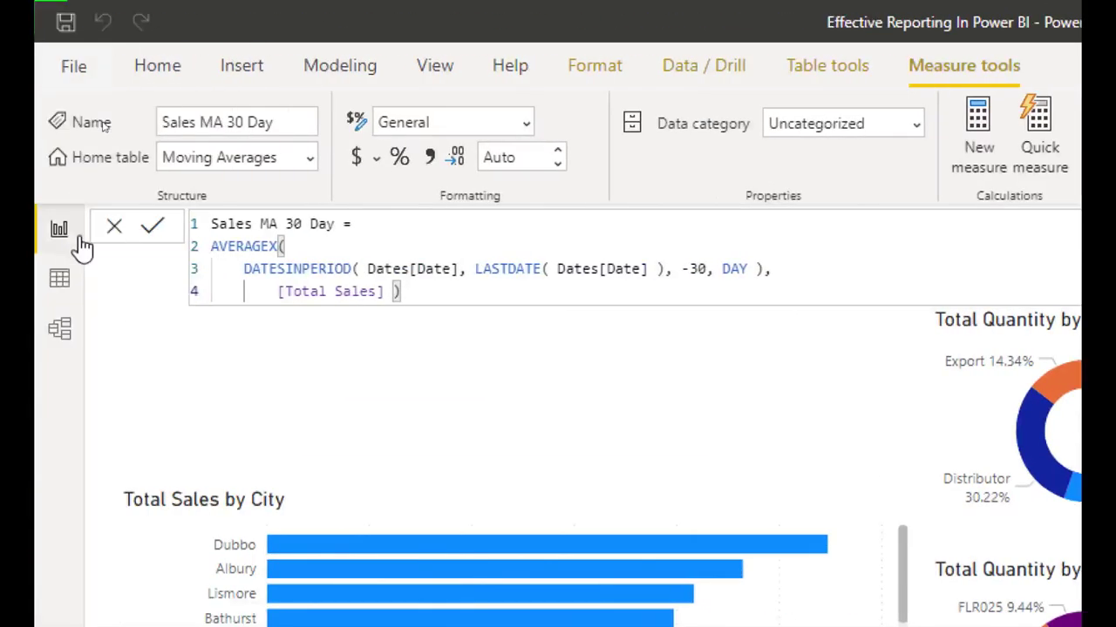
pyautogui.moveTo(401, 291); pyautogui.dragTo(210, 223)
pyautogui.hotkey('ctrl', 'c')
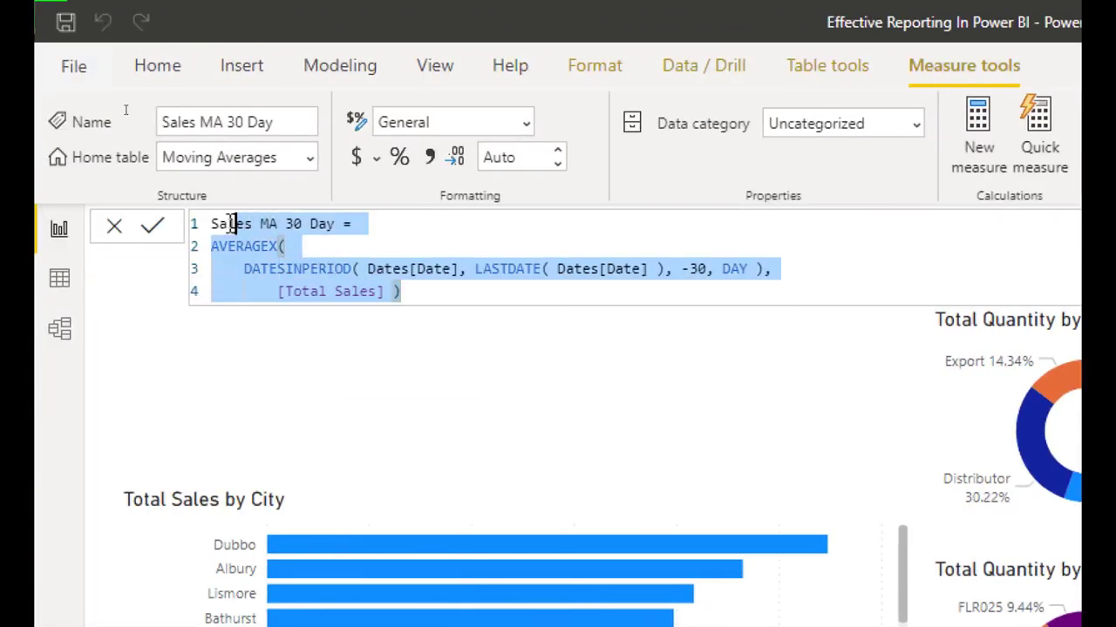
pyautogui.click(881, 262)
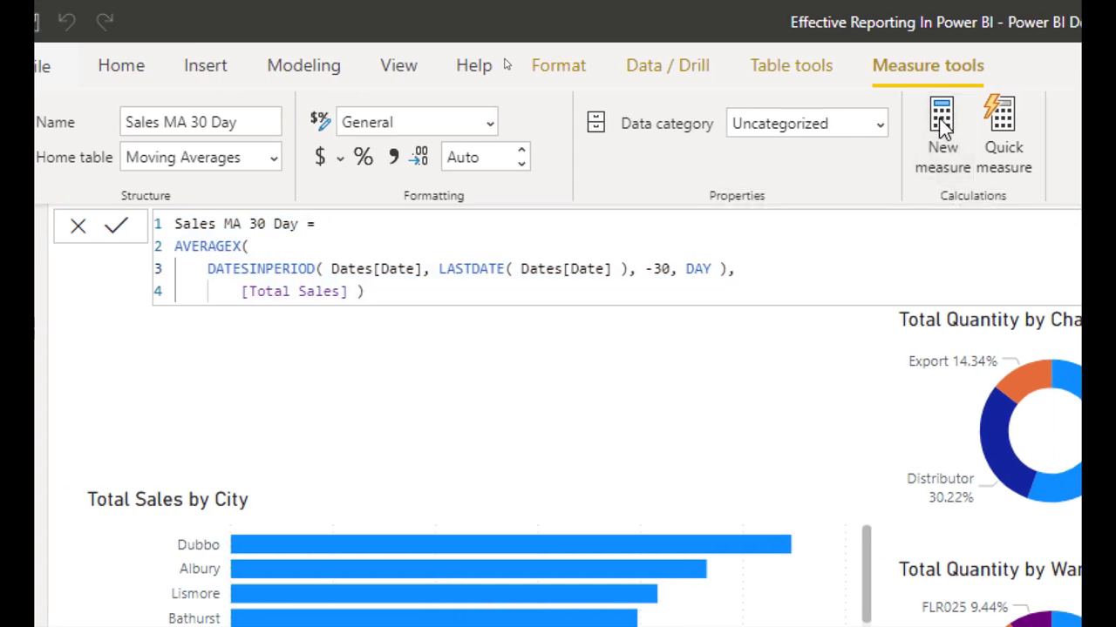
pyautogui.click(941, 124)
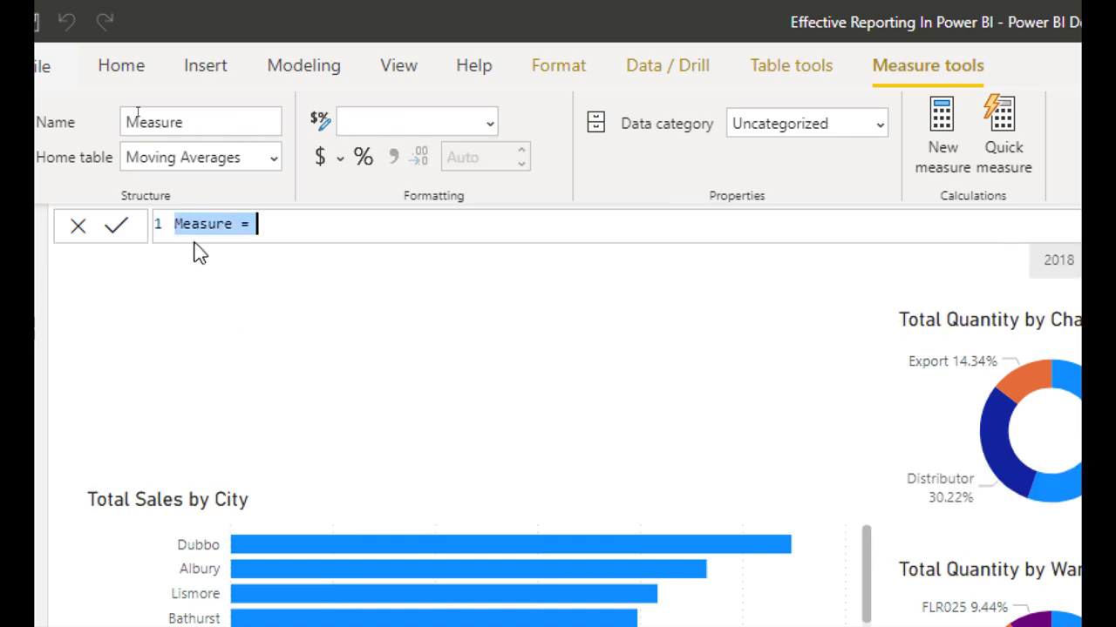
# Create Profits MA 30 Day from the pasted formula, averaging [Total Profits] instead of [Total Sales].
pyautogui.hotkey('ctrl', 'v')
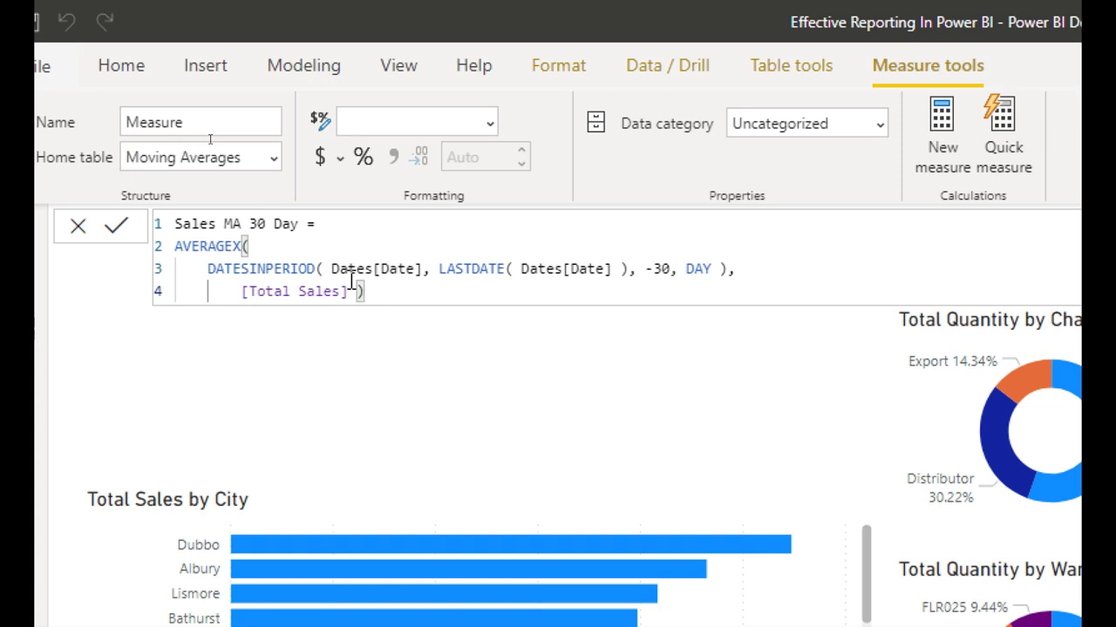
pyautogui.doubleClick(215, 224)
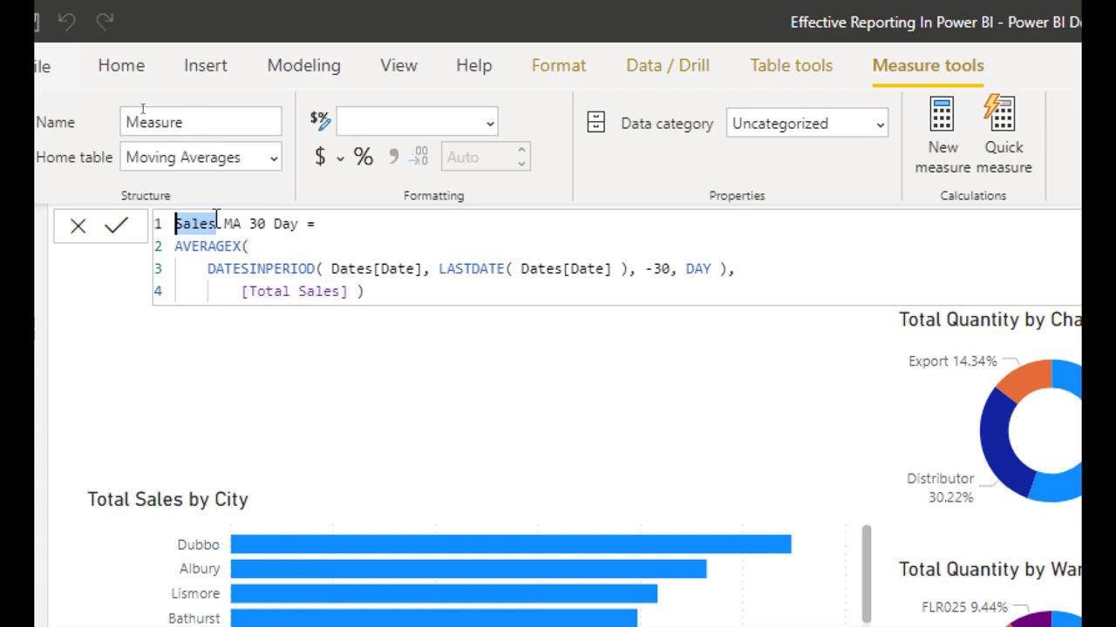
pyautogui.write('Profits')
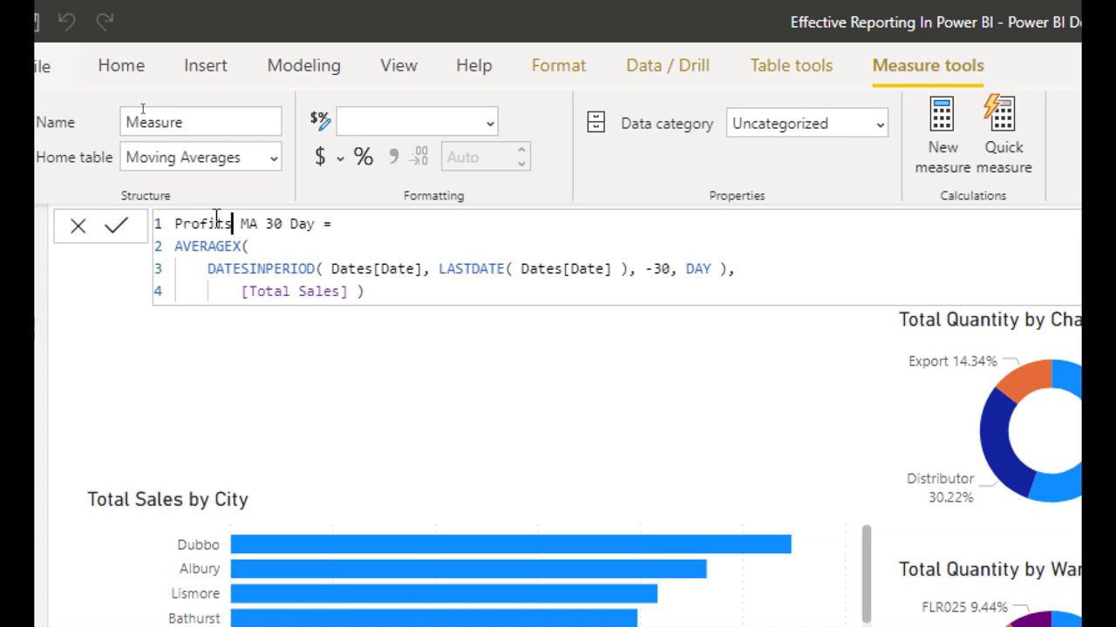
pyautogui.moveTo(348, 293); pyautogui.dragTo(240, 294)
pyautogui.write('Tot')
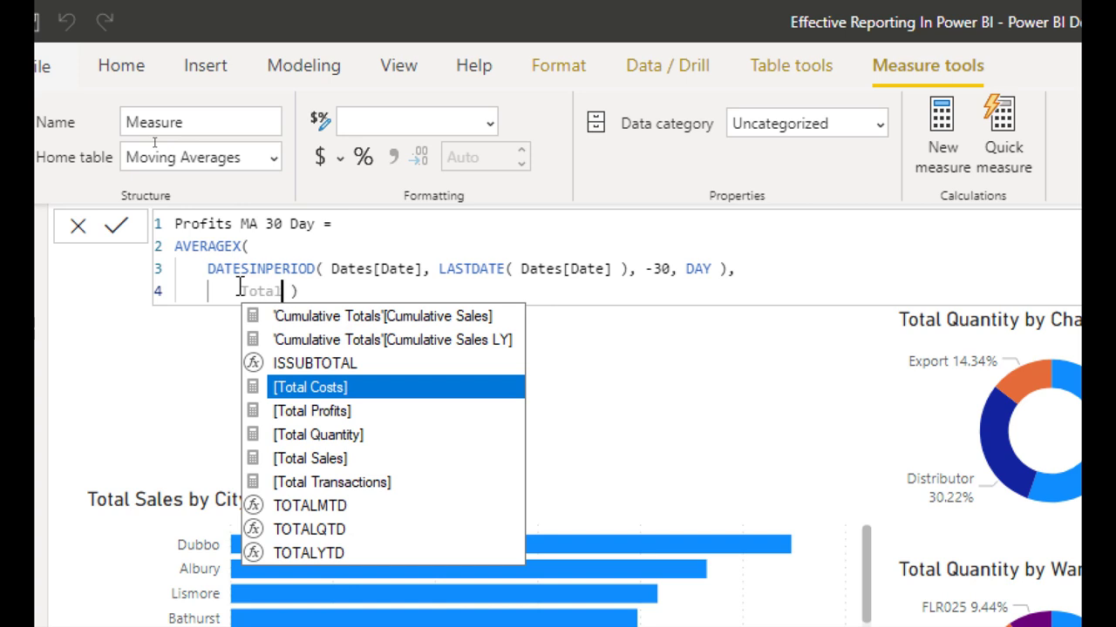
pyautogui.write('al')
pyautogui.press('Down')
pyautogui.press('Down')
pyautogui.press('Up')
pyautogui.press('Tab')
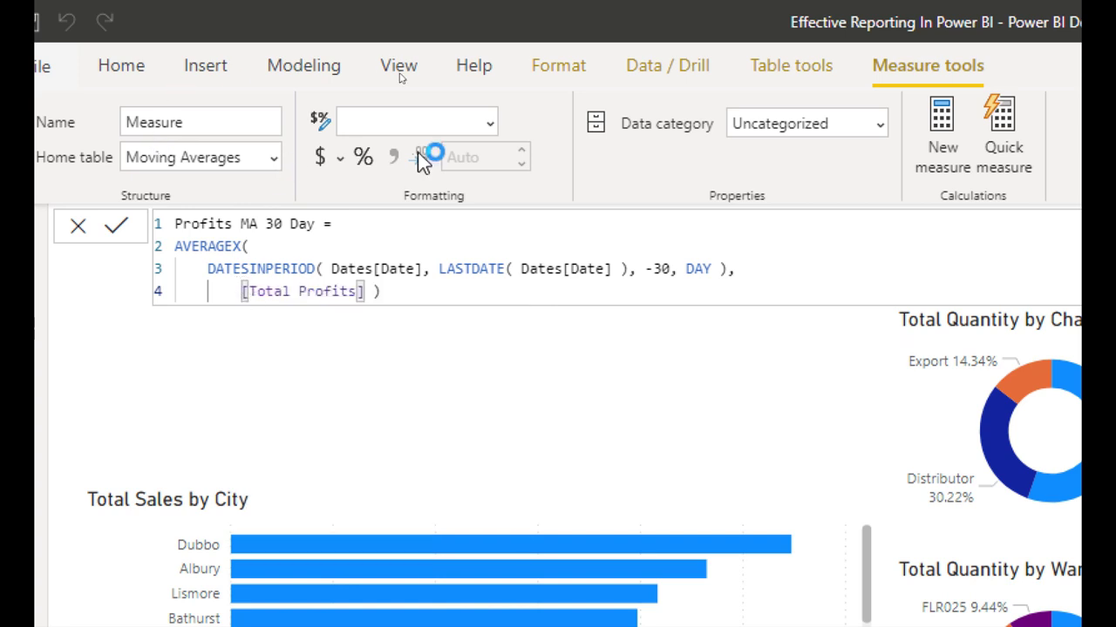
pyautogui.press('Return')
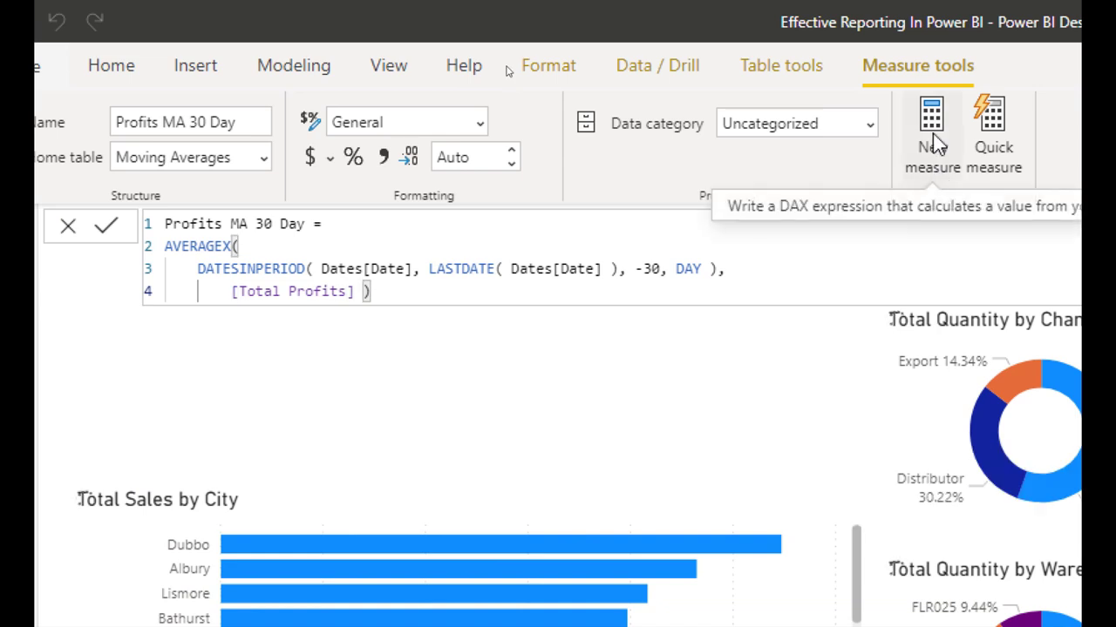
pyautogui.click(932, 122)
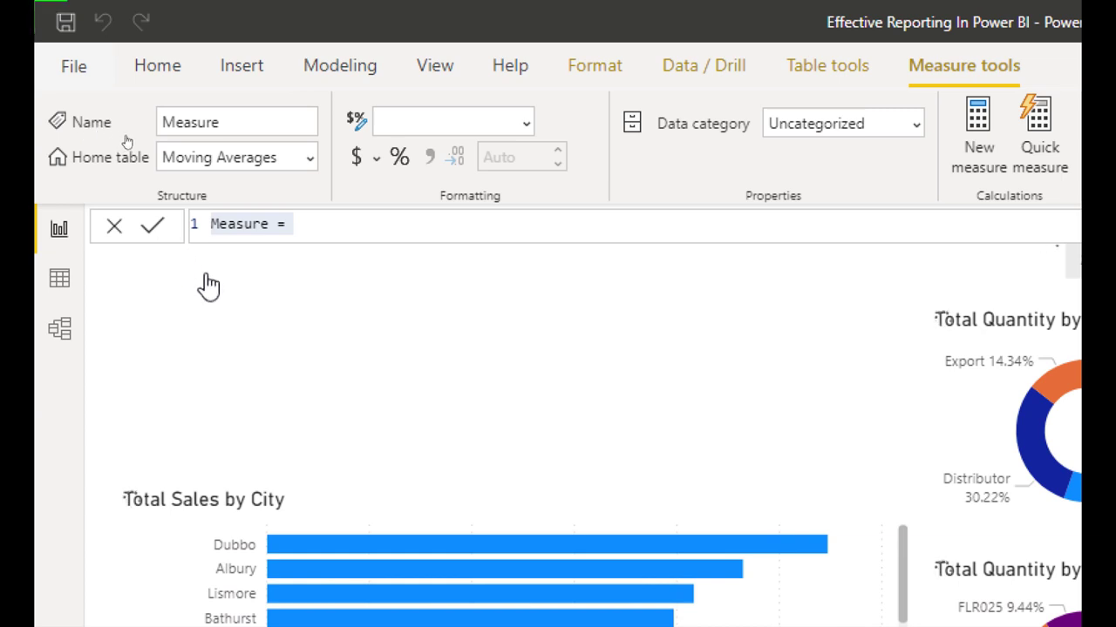
# Create Margins MA 30 Day from the pasted formula, averaging [Profit Margins].
pyautogui.hotkey('ctrl', 'v')
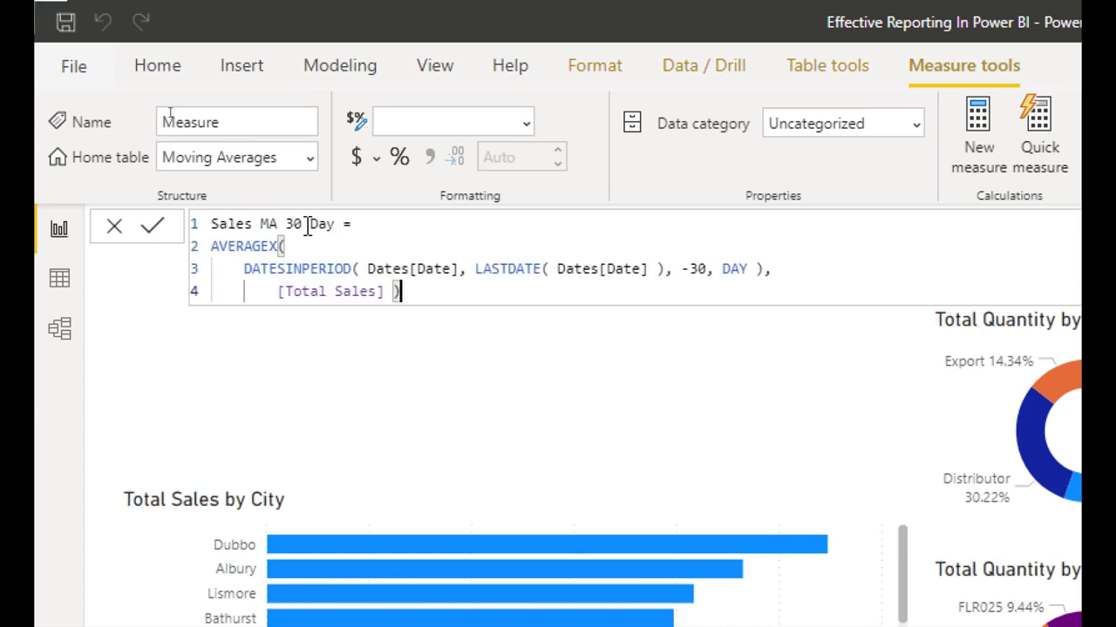
pyautogui.doubleClick(250, 218)
pyautogui.write('Margins')
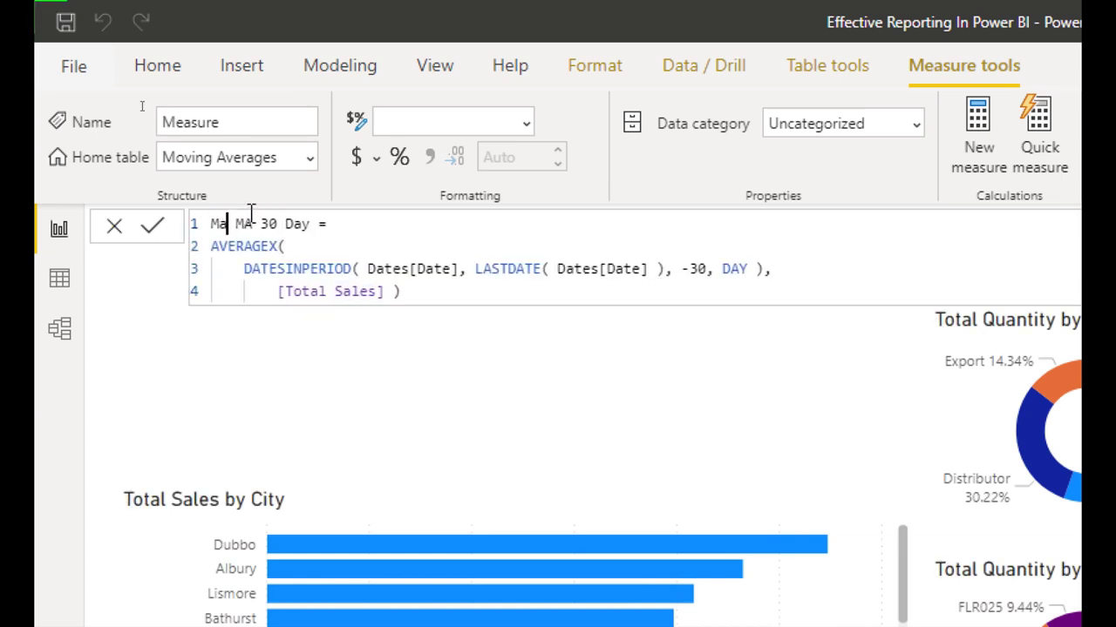
pyautogui.click(379, 291)
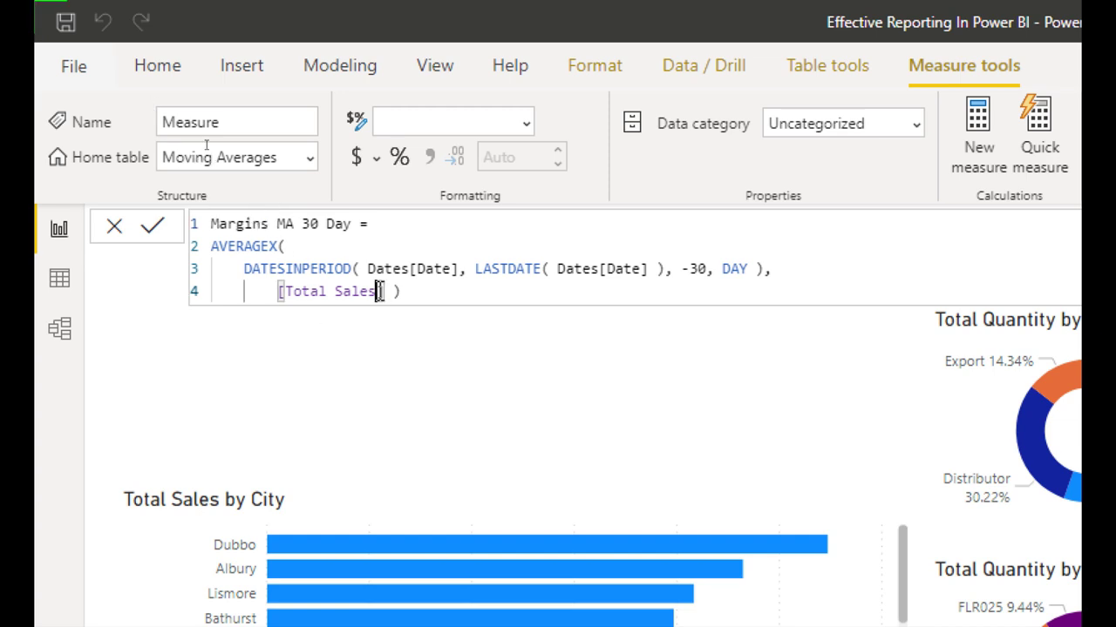
pyautogui.hotkey('ctrl', 'shift', 'Left')
pyautogui.hotkey('ctrl', 'shift', 'Left')
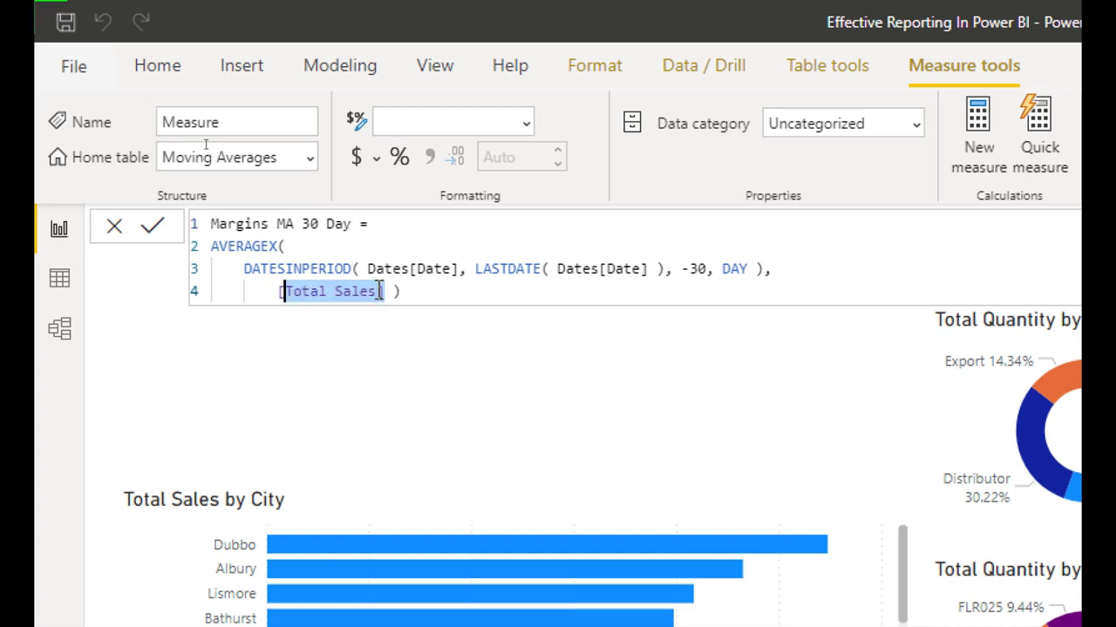
pyautogui.press('BackSpace')
pyautogui.write('Profi')
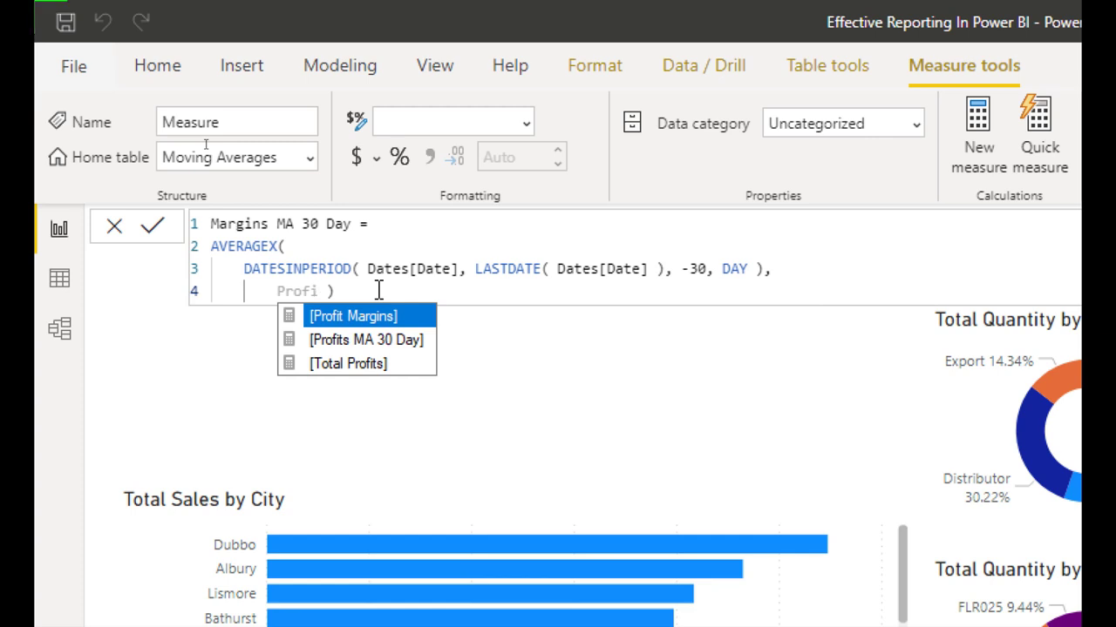
pyautogui.press('Tab')
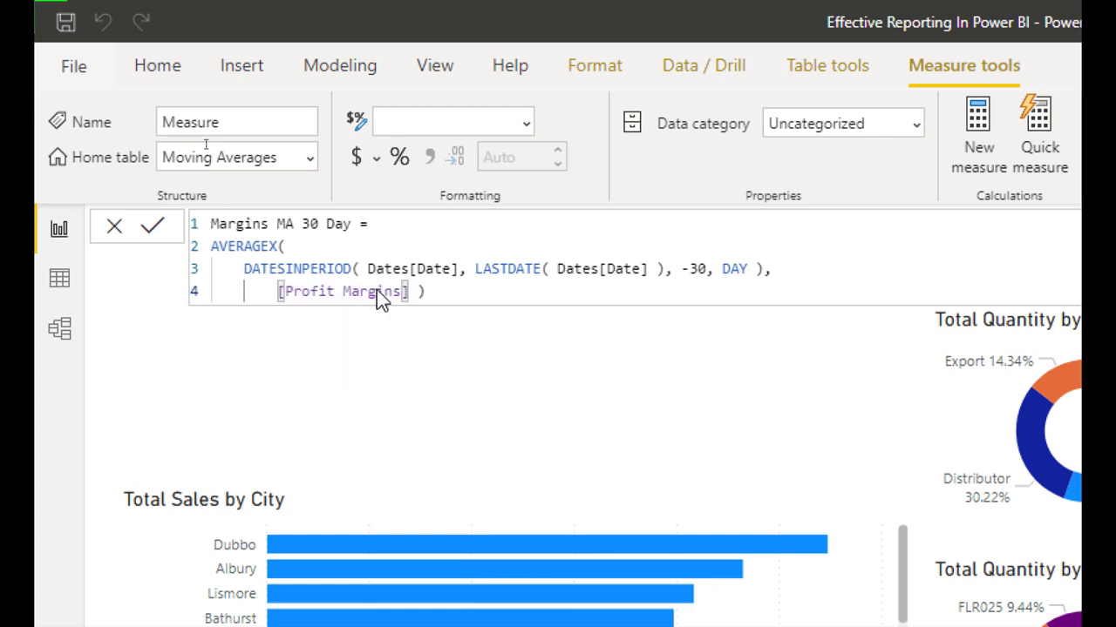
pyautogui.press('Return')
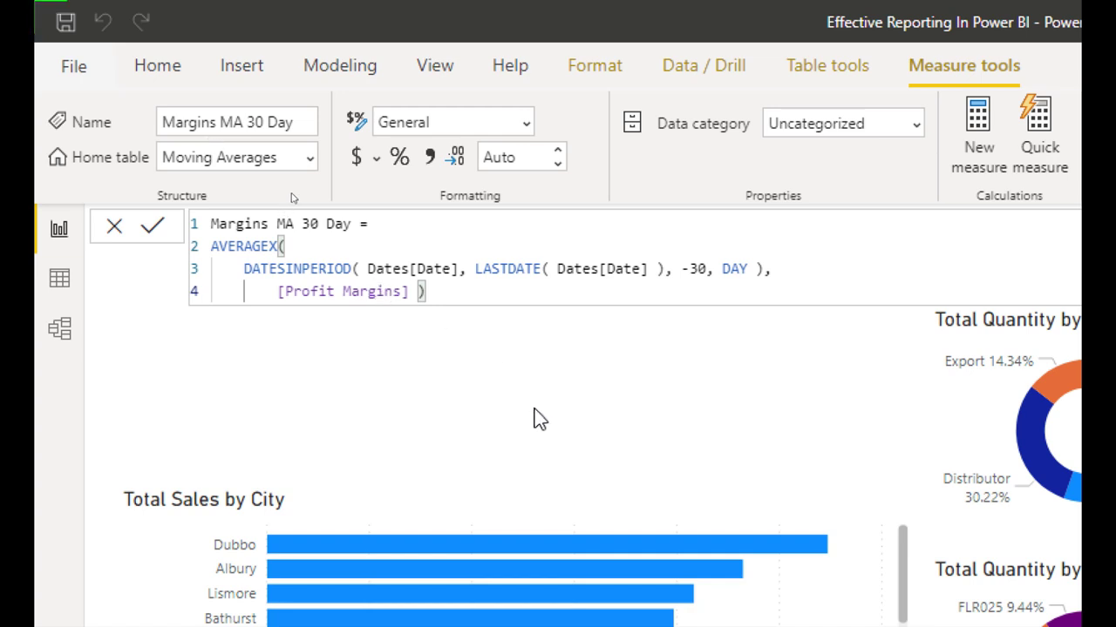
# Return to the report, collapse Moving Averages, and switch to the model diagram.
pyautogui.click(554, 383)
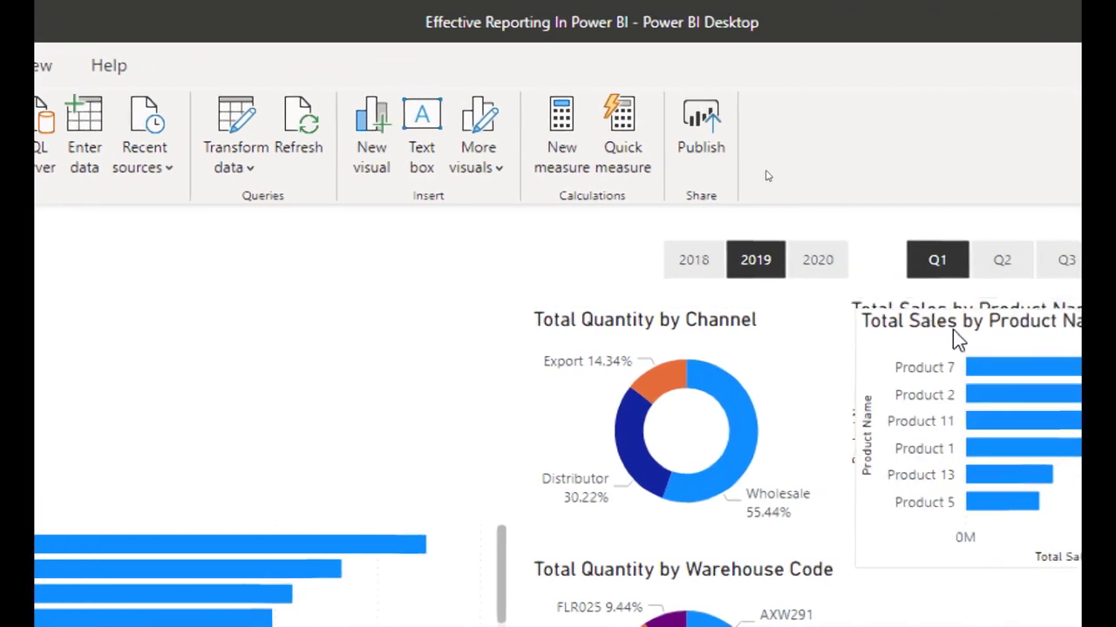
pyautogui.click(633, 342)
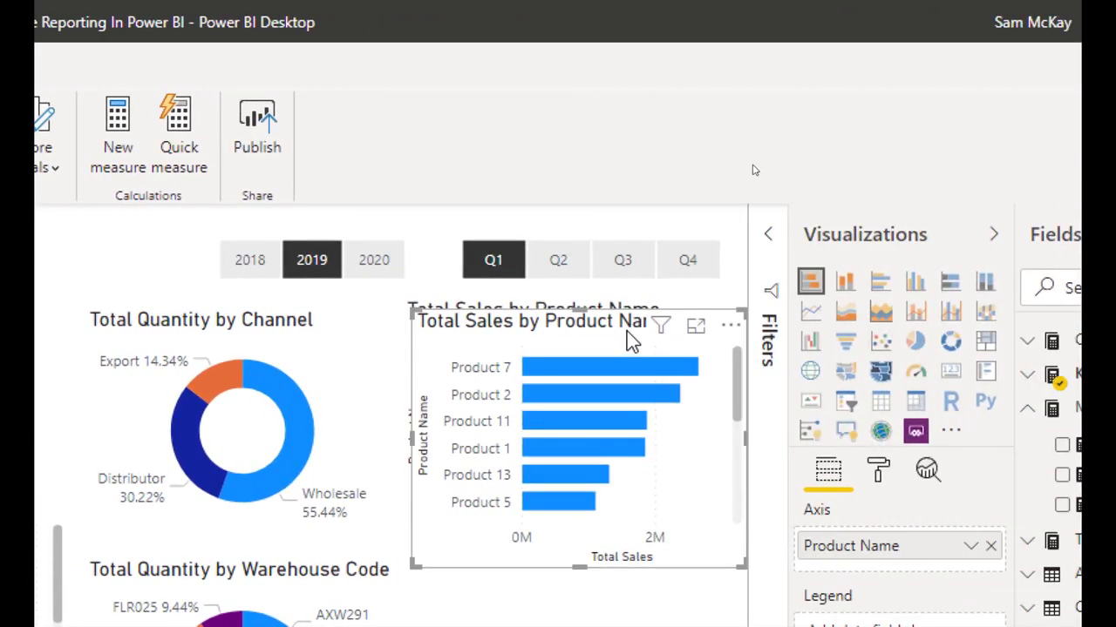
pyautogui.press('Escape')
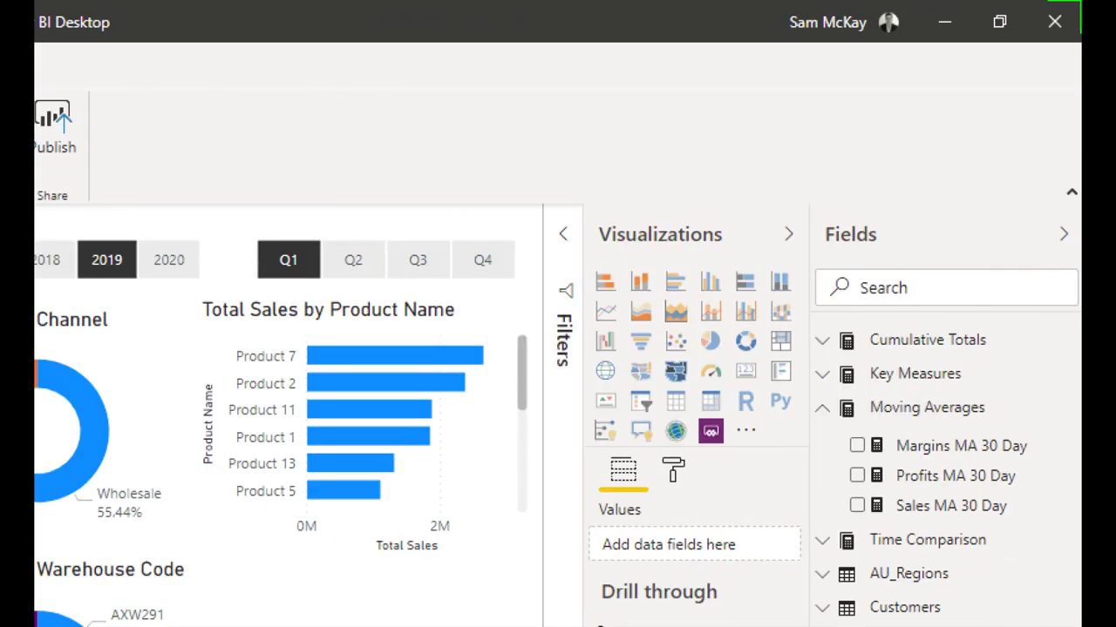
pyautogui.click(823, 413)
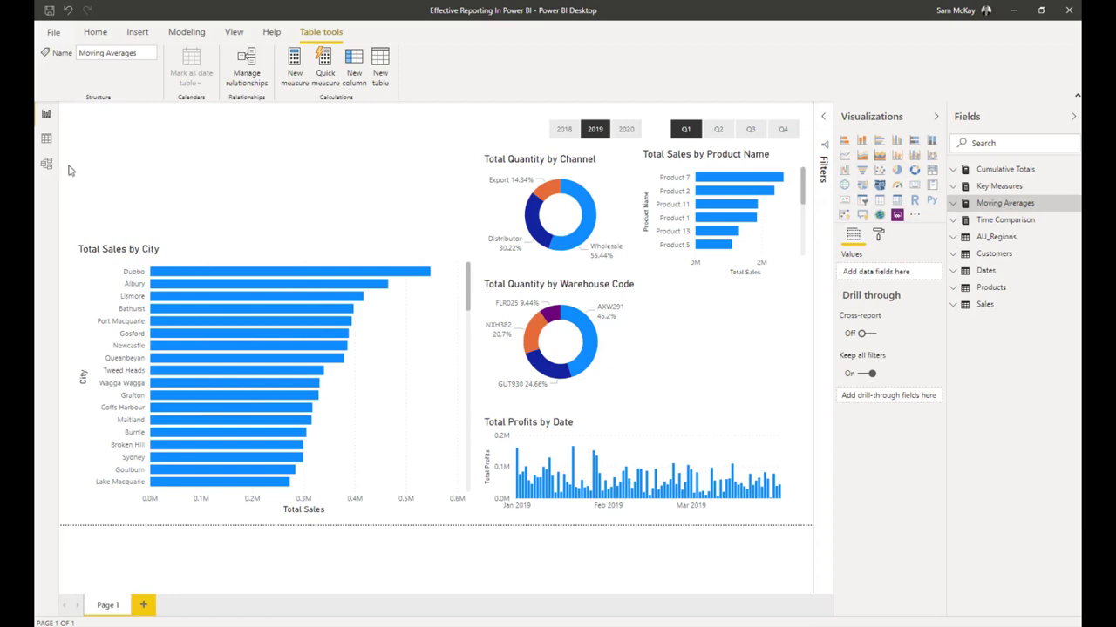
pyautogui.click(47, 164)
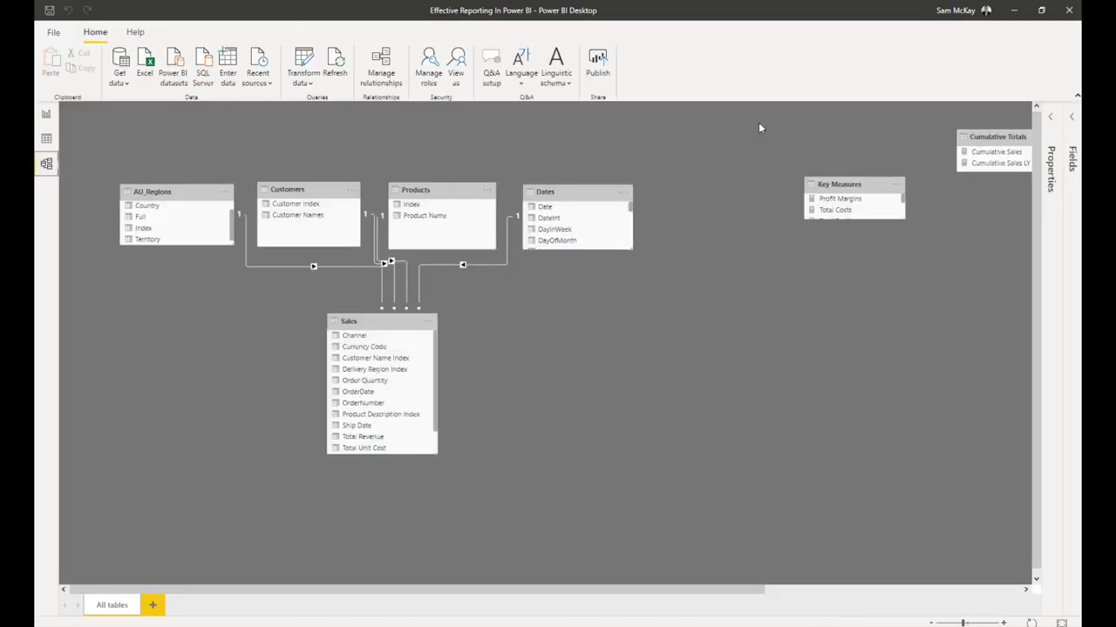
# Drag Cumulative Totals, Time Comparison and Moving Averages beside Key Measures, then return to the report.
pyautogui.scroll(-1, 765, 144)
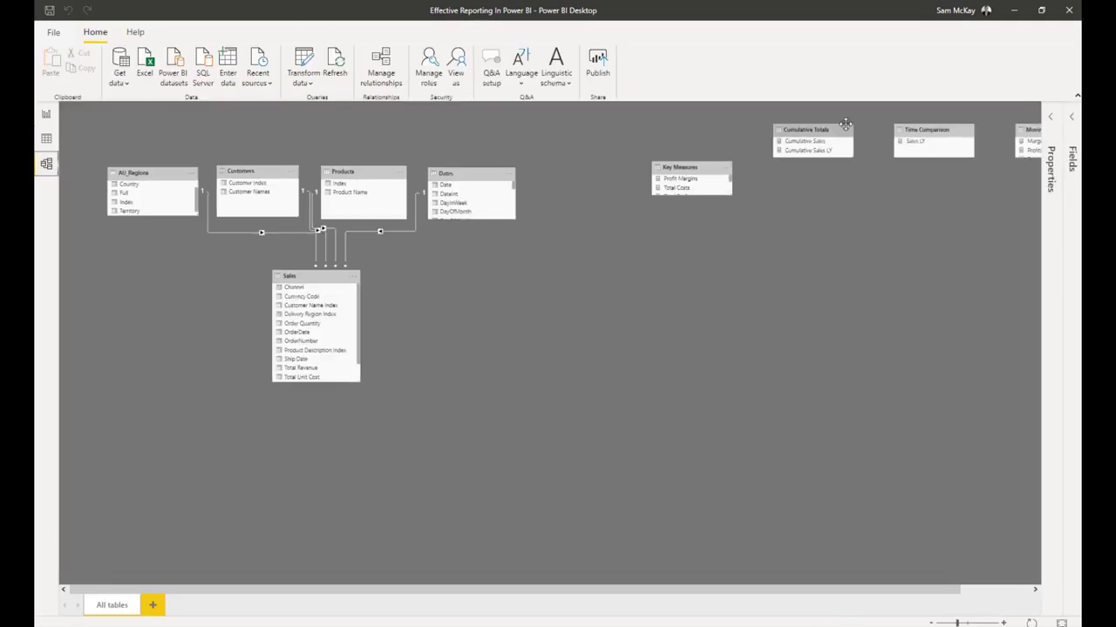
pyautogui.moveTo(846, 124); pyautogui.dragTo(808, 168)
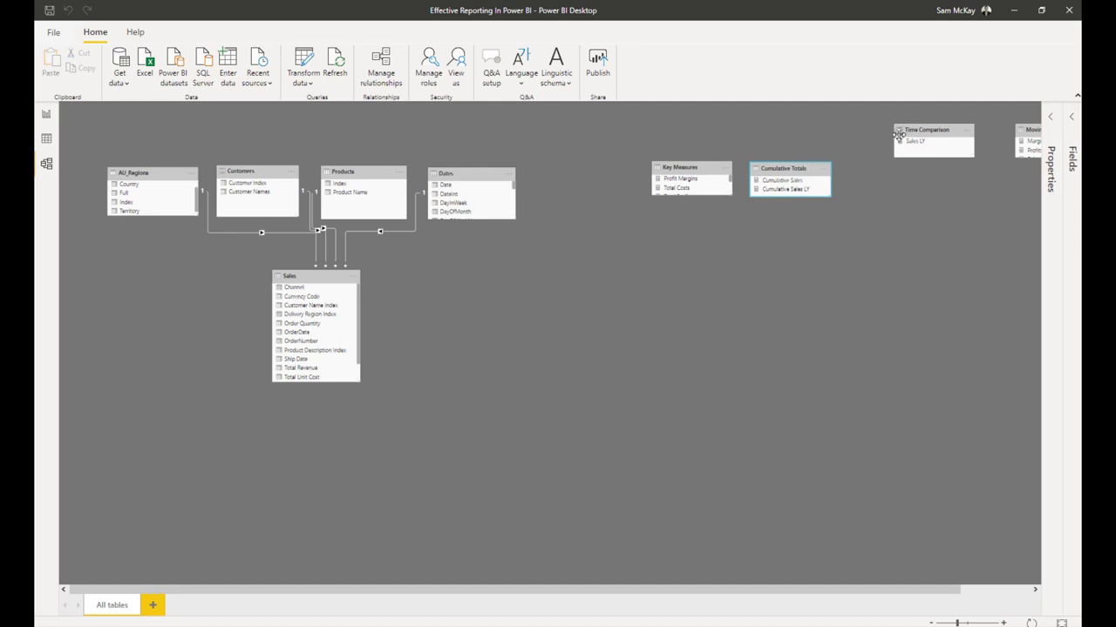
pyautogui.moveTo(899, 134); pyautogui.dragTo(659, 225)
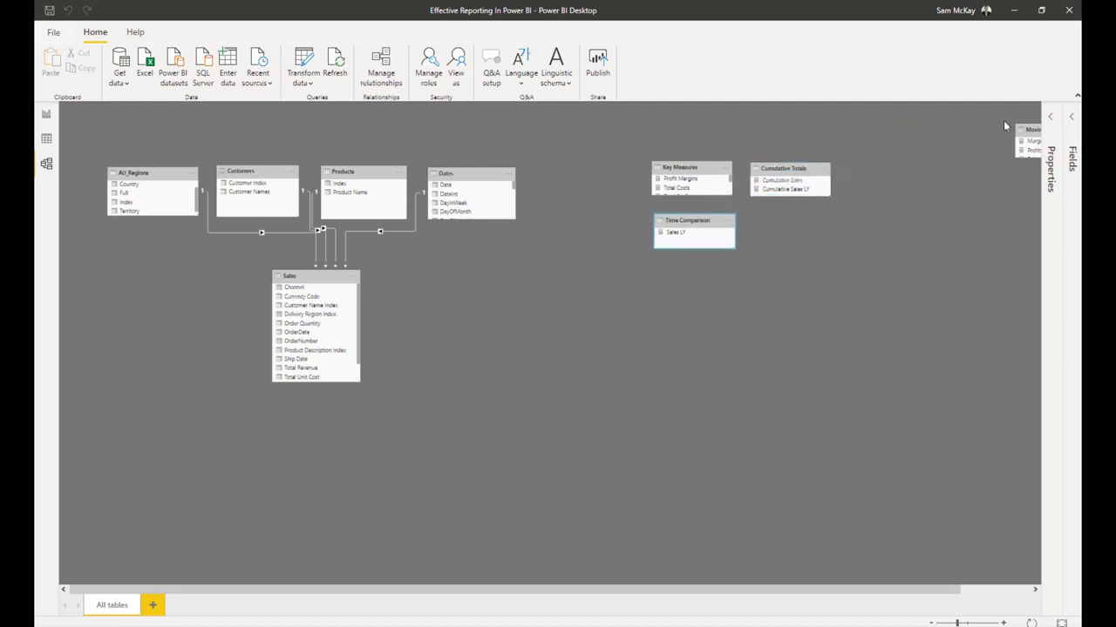
pyautogui.moveTo(1027, 129); pyautogui.dragTo(761, 219)
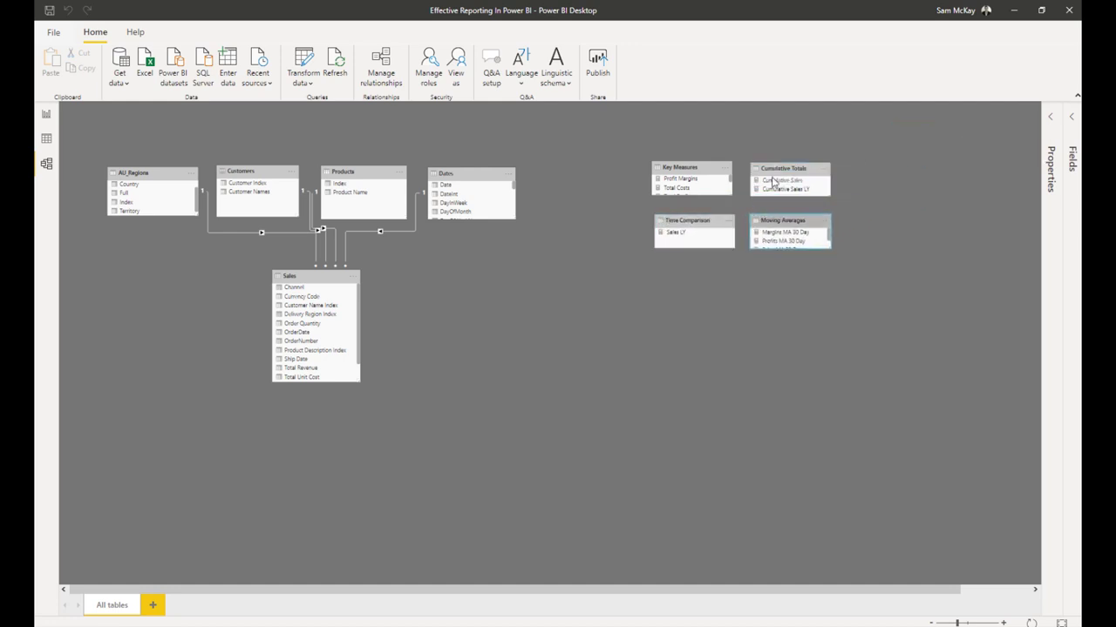
pyautogui.click(776, 168)
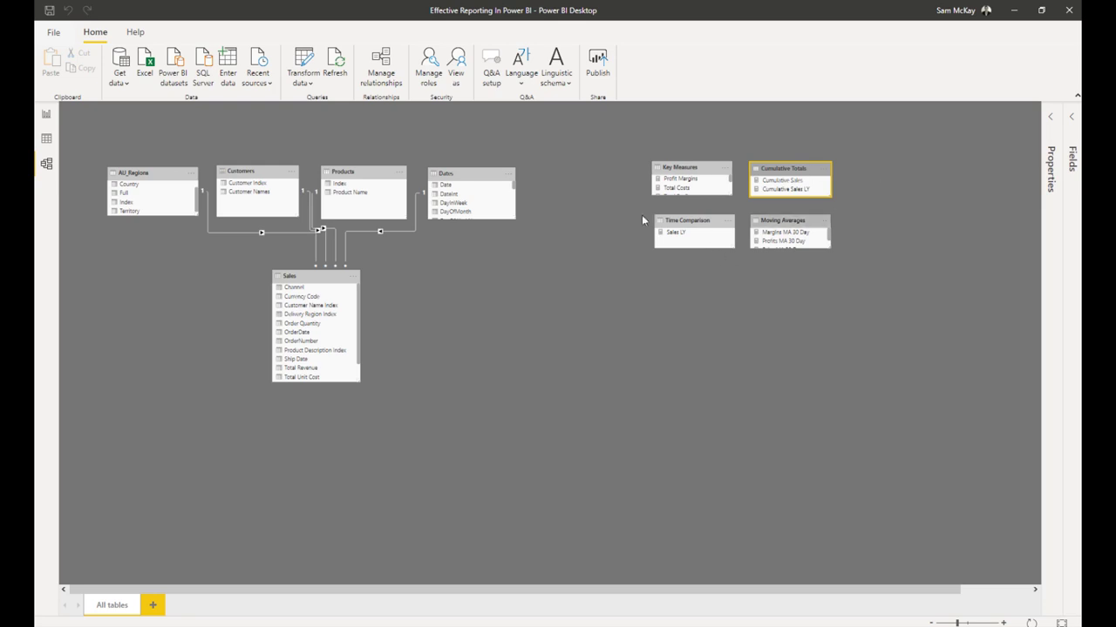
pyautogui.click(47, 114)
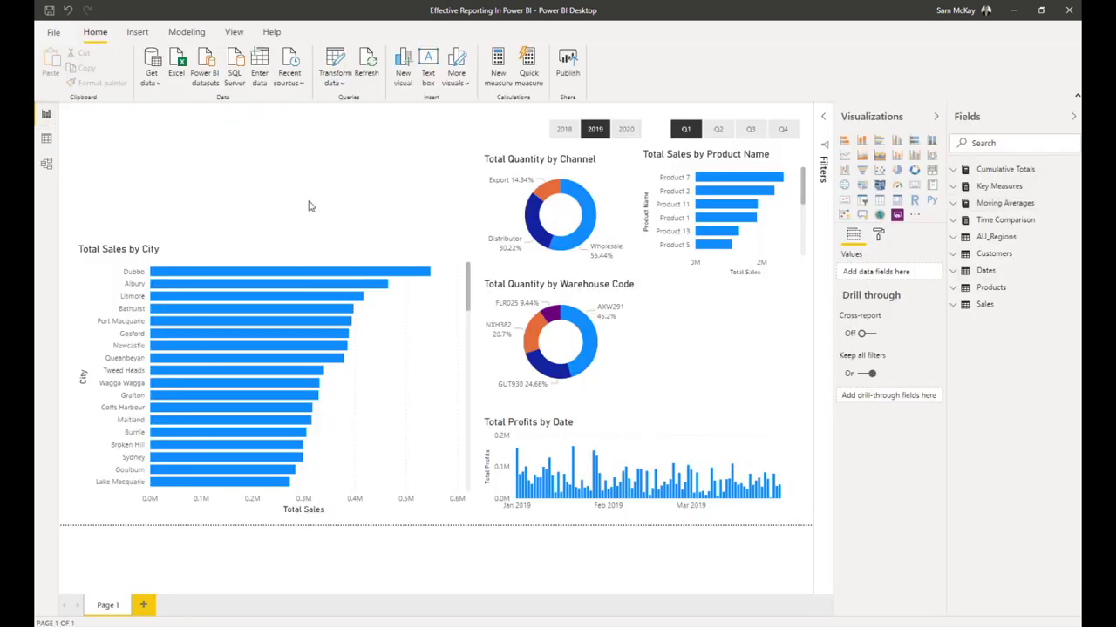
# Build an area chart of Cumulative Sales and Cumulative Sales LY by plain Date.
pyautogui.click(991, 172)
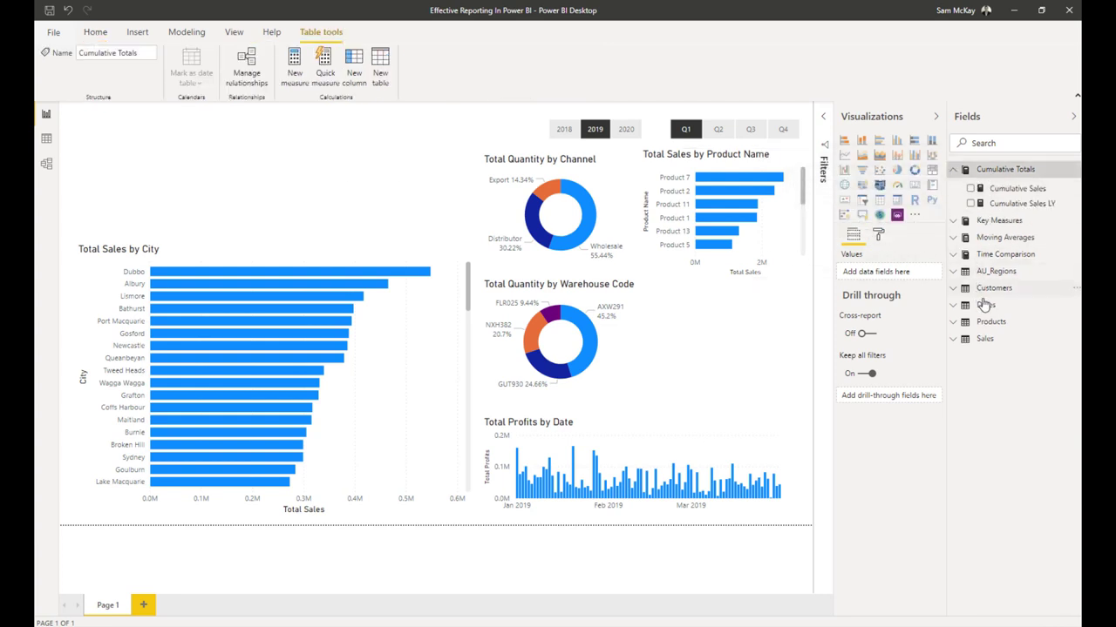
pyautogui.click(951, 309)
pyautogui.moveTo(998, 324); pyautogui.dragTo(340, 179)
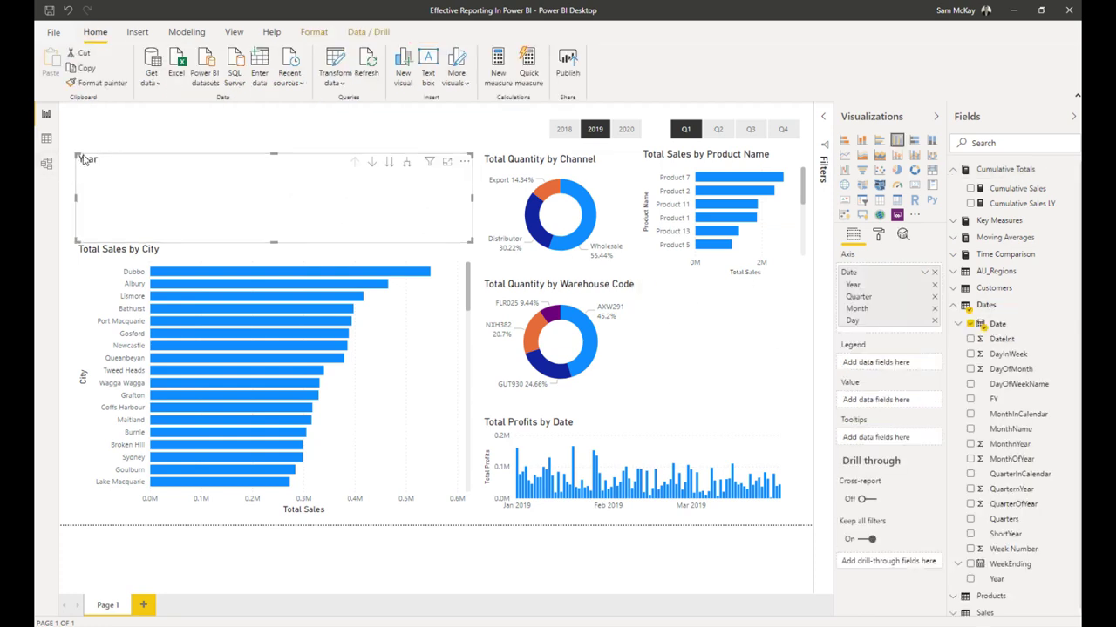
pyautogui.moveTo(76, 155); pyautogui.dragTo(661, 285)
pyautogui.click(926, 273)
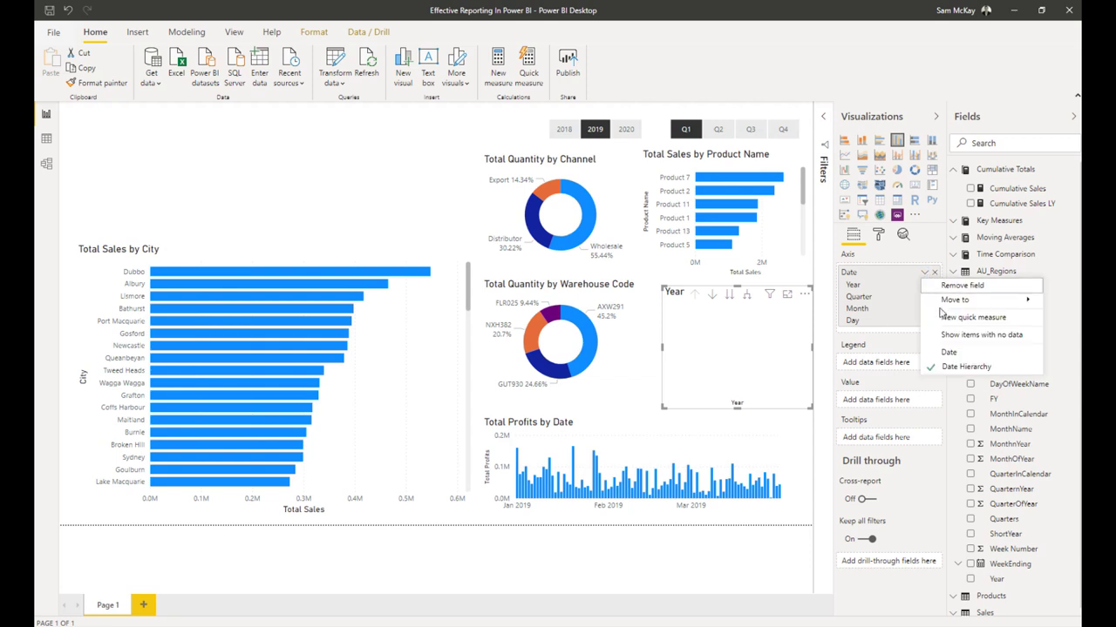
pyautogui.click(944, 349)
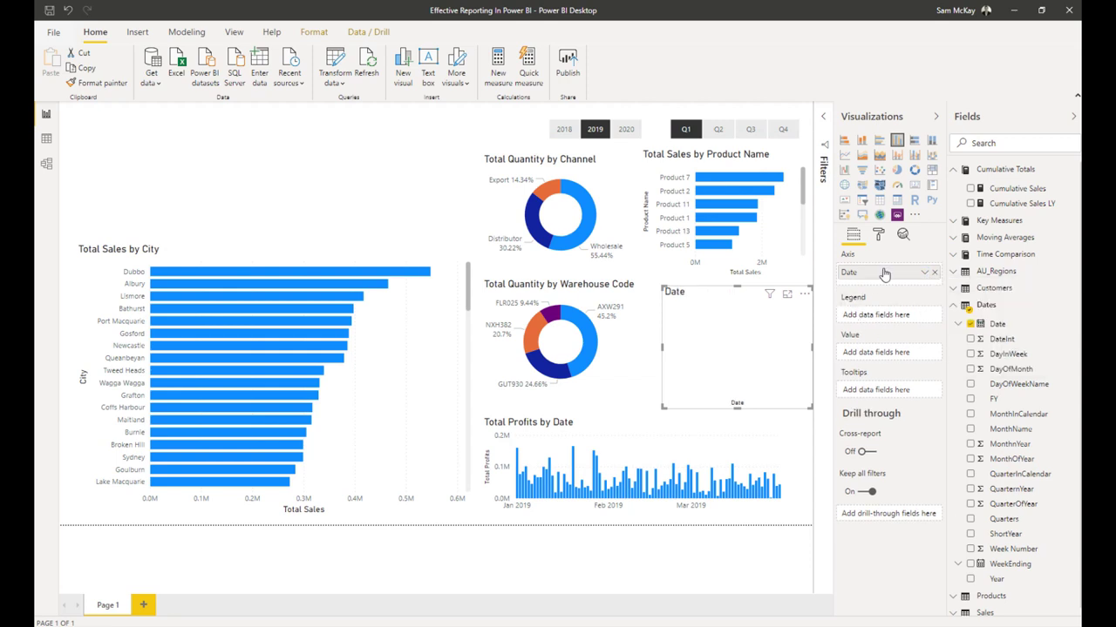
pyautogui.moveTo(1001, 194); pyautogui.dragTo(880, 357)
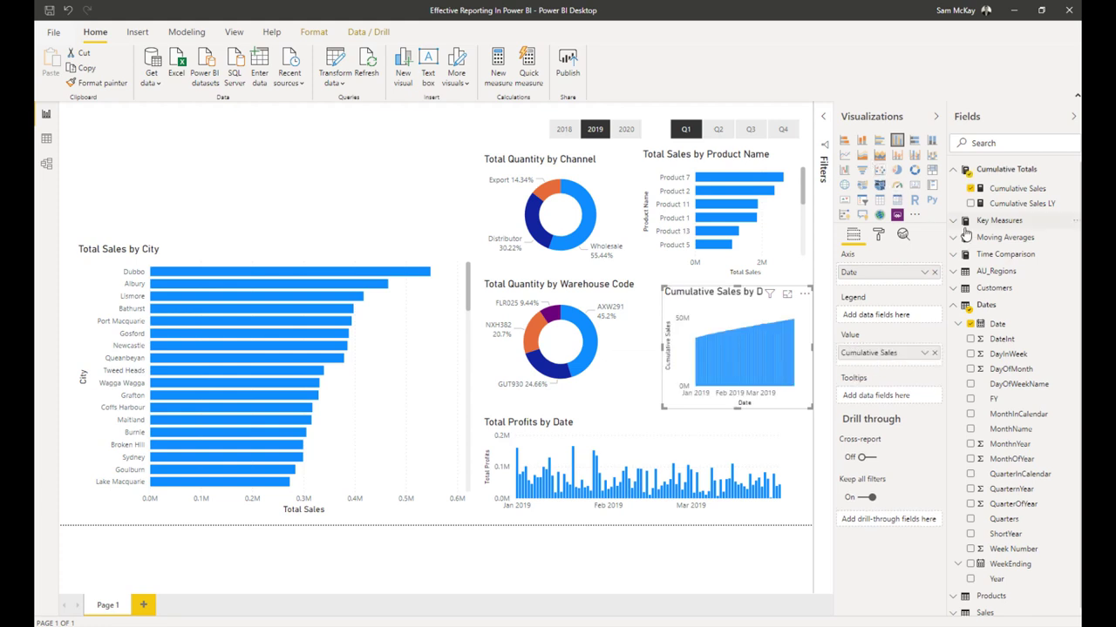
pyautogui.moveTo(995, 207); pyautogui.dragTo(872, 338)
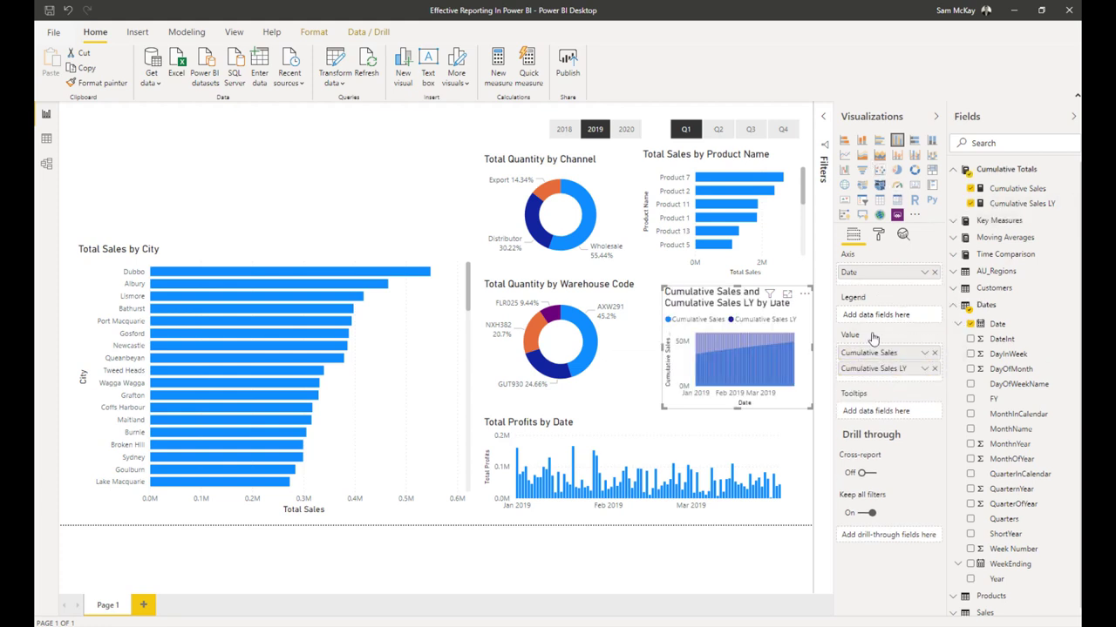
pyautogui.click(862, 156)
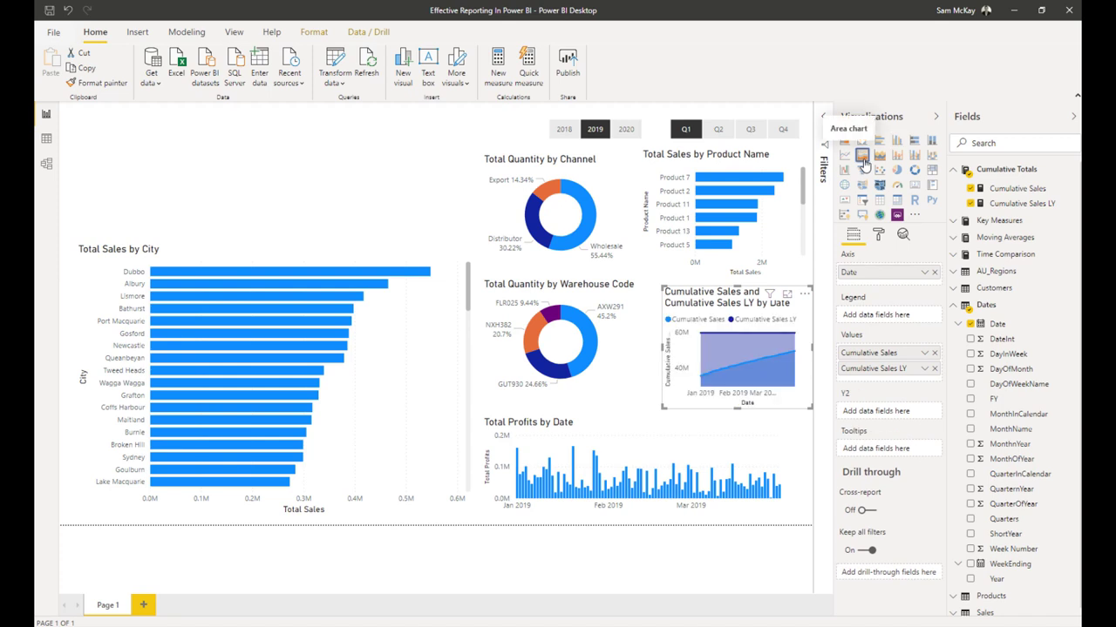
# Set the quarter slicer to Q2 and Q3, deselecting Q1.
pyautogui.click(720, 138)
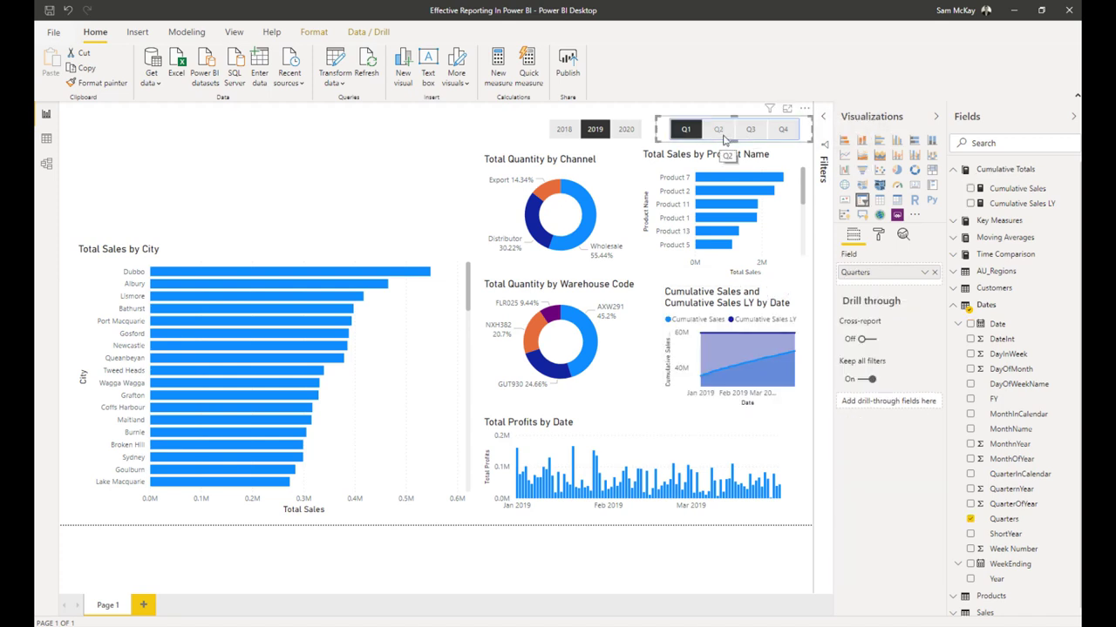
pyautogui.keyDown('ctrl'); pyautogui.click(718, 129); pyautogui.keyUp('ctrl')
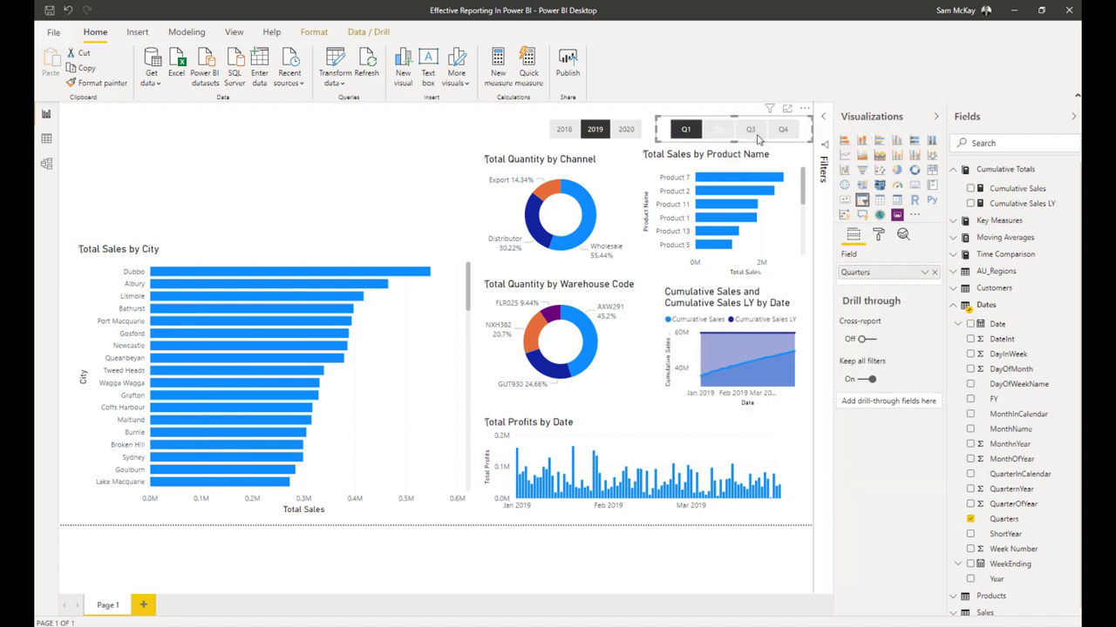
pyautogui.keyDown('ctrl'); pyautogui.click(750, 131); pyautogui.keyUp('ctrl')
pyautogui.keyDown('ctrl'); pyautogui.click(686, 133); pyautogui.keyUp('ctrl')
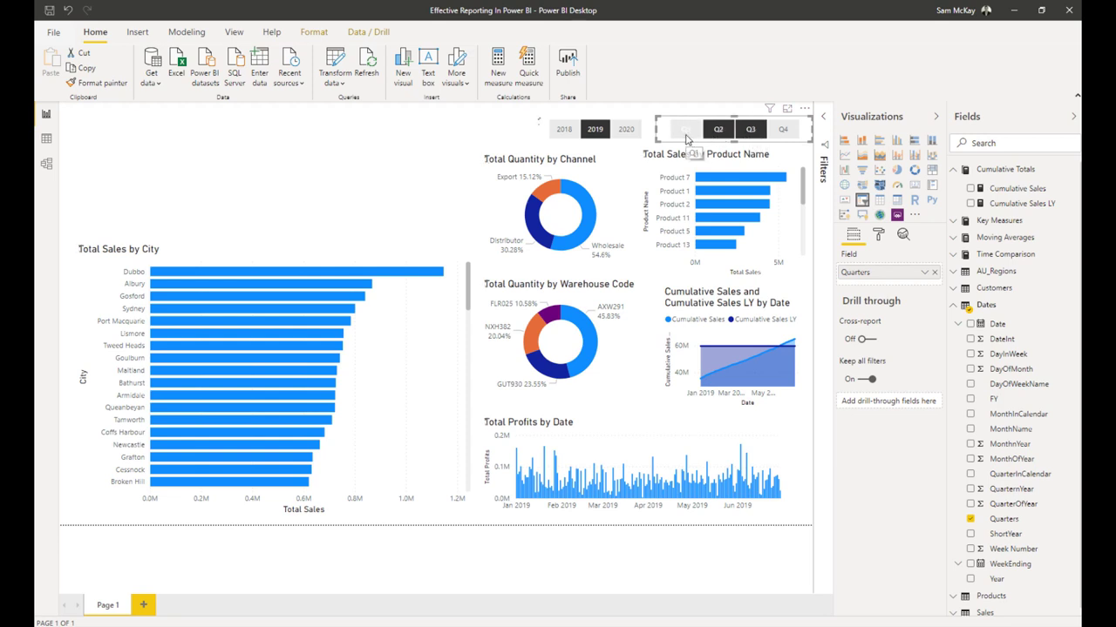
# Change the Cumulative Sales formula to use ALLSELECTED( Dates ) instead of Dates[Date].
pyautogui.click(1006, 190)
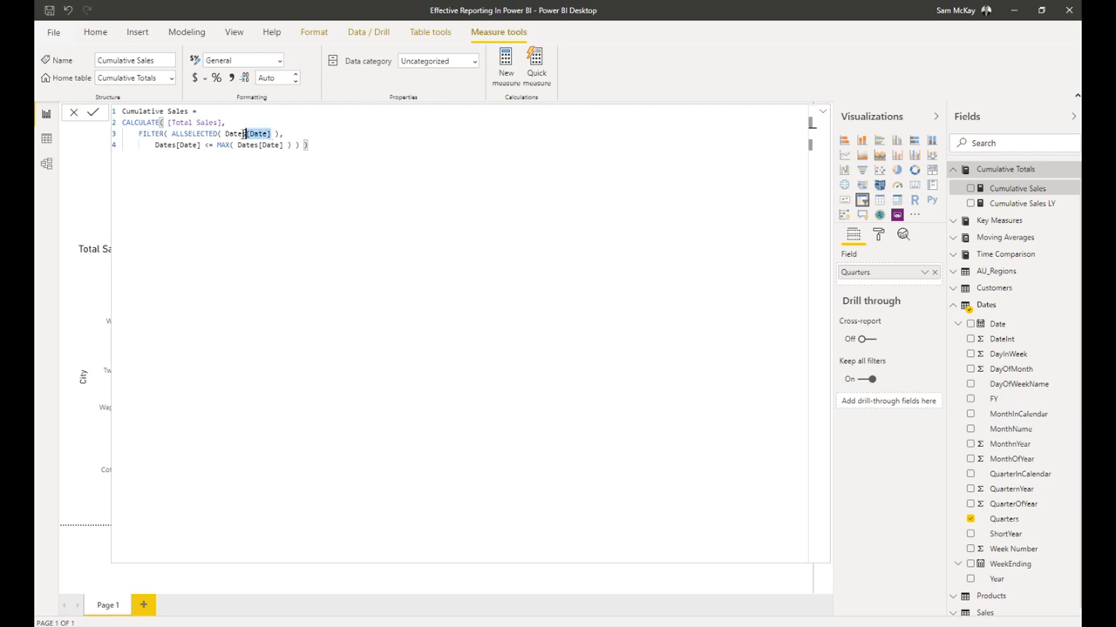
pyautogui.moveTo(245, 133); pyautogui.dragTo(225, 133)
pyautogui.write('D')
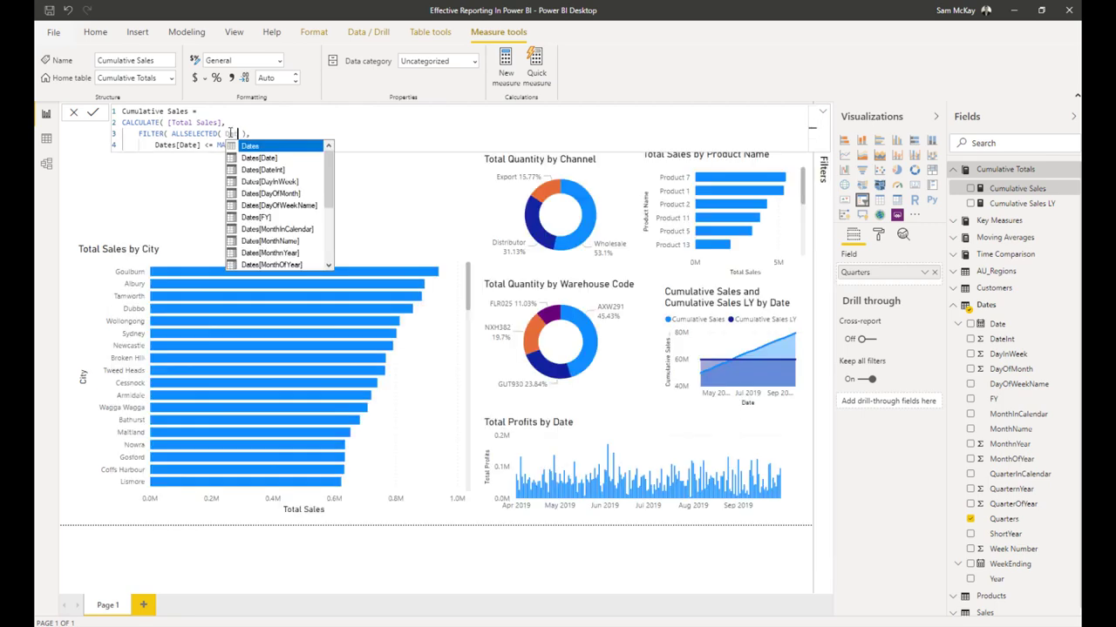
pyautogui.press('Tab')
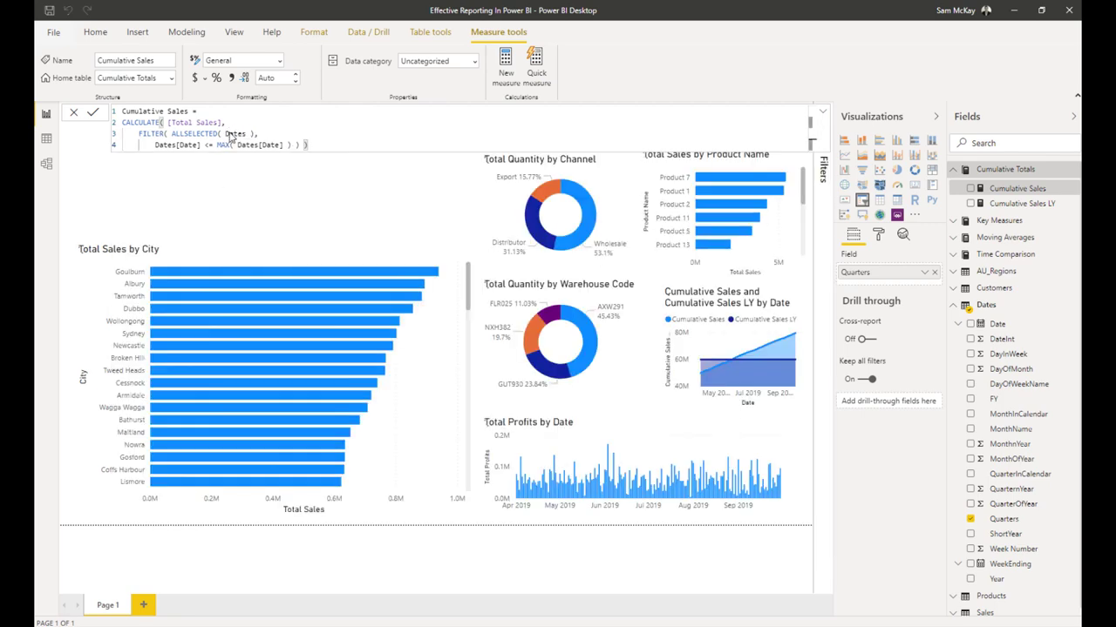
pyautogui.click(388, 206)
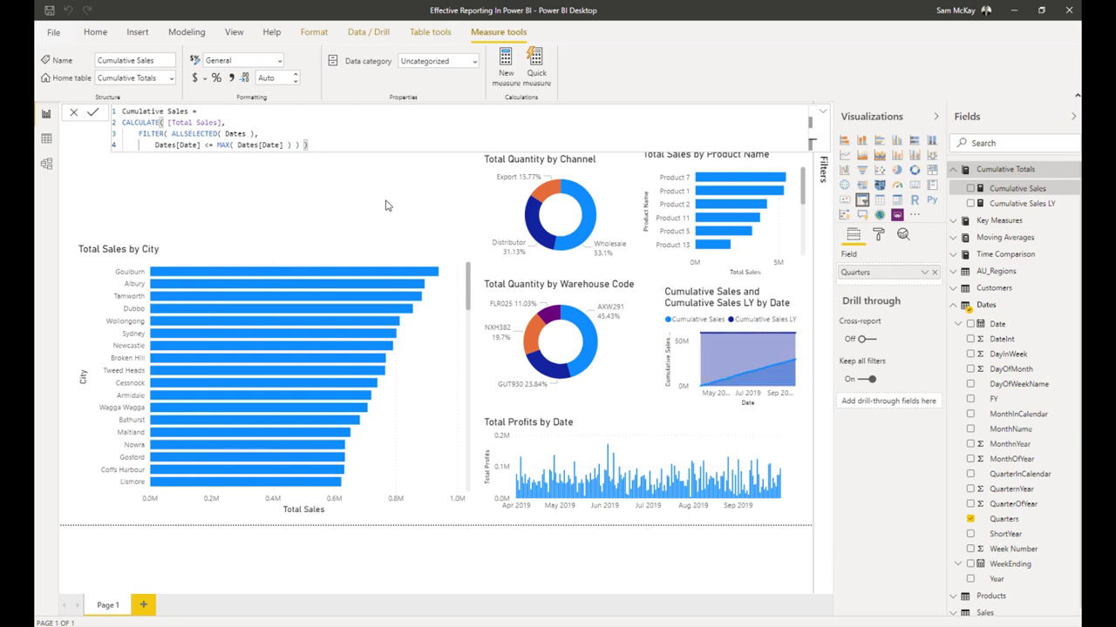
pyautogui.click(388, 205)
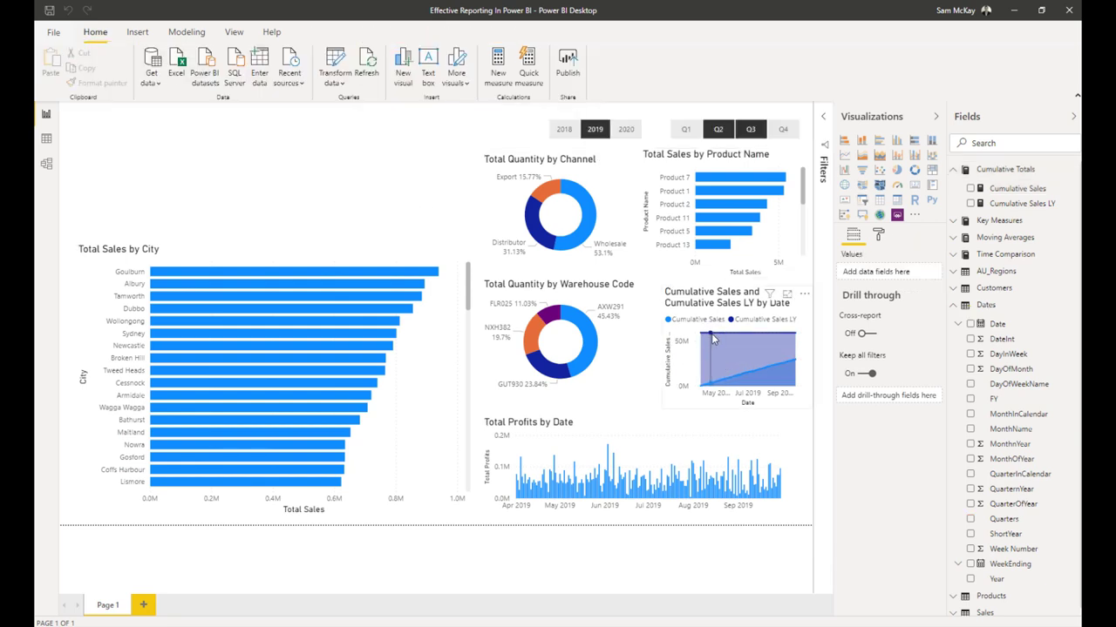
# Move the cumulative chart above the city bar chart and convert it to a table.
pyautogui.click(737, 334)
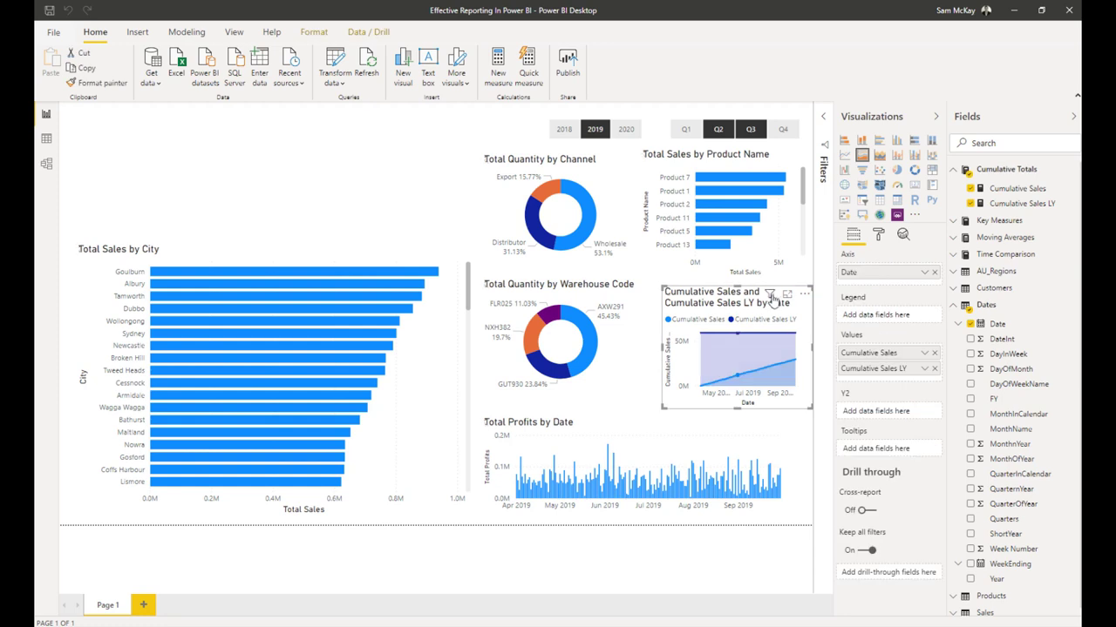
pyautogui.moveTo(761, 299)
pyautogui.click(740, 328)
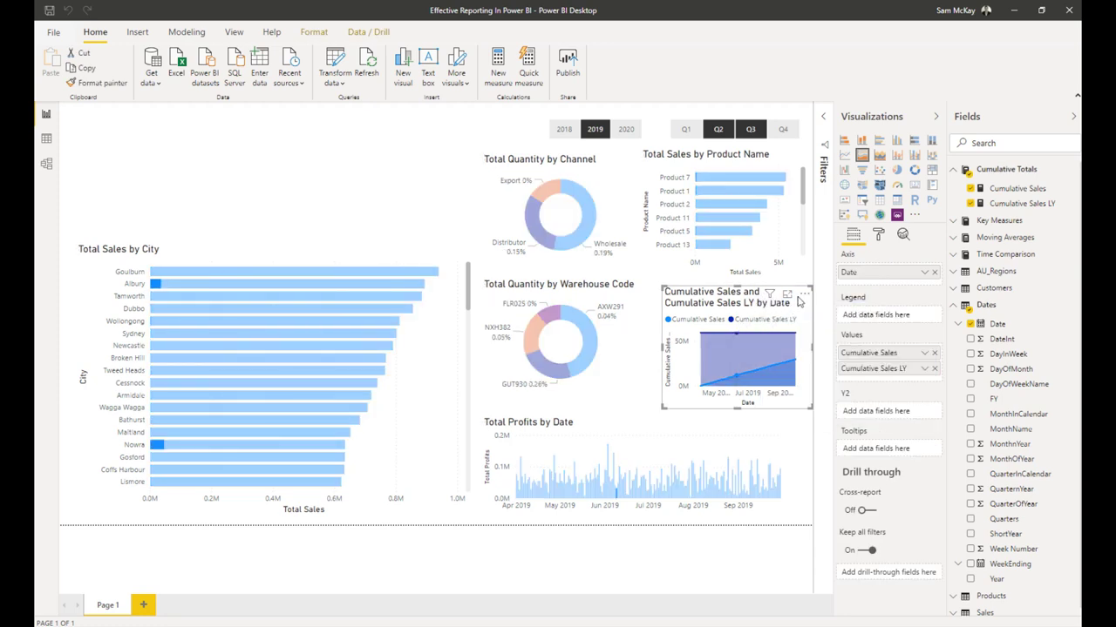
pyautogui.moveTo(806, 307); pyautogui.dragTo(394, 148)
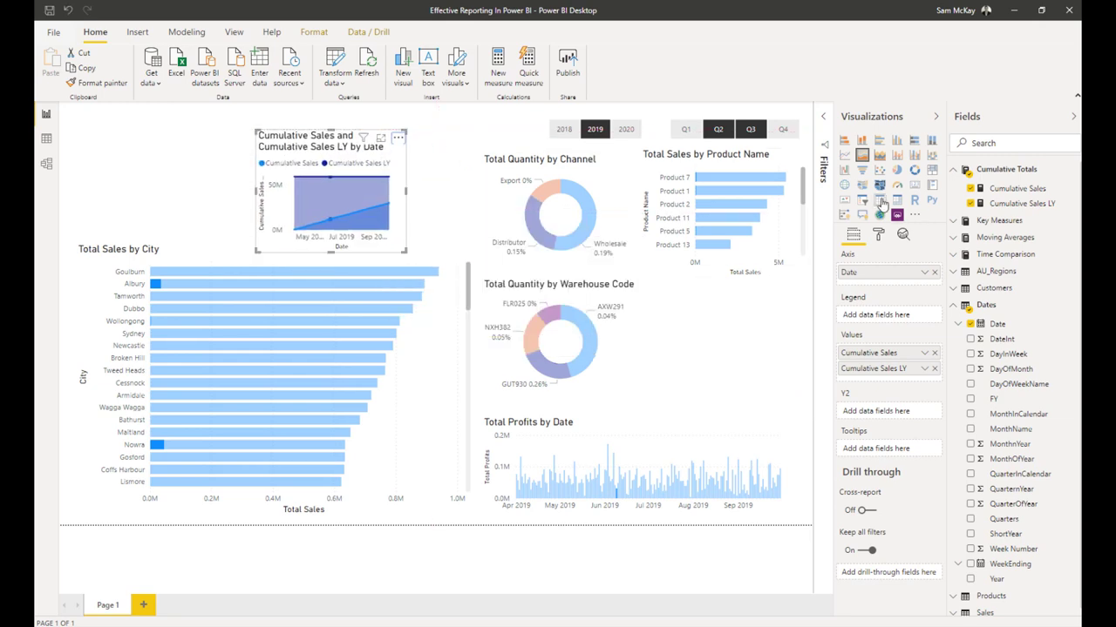
pyautogui.click(880, 201)
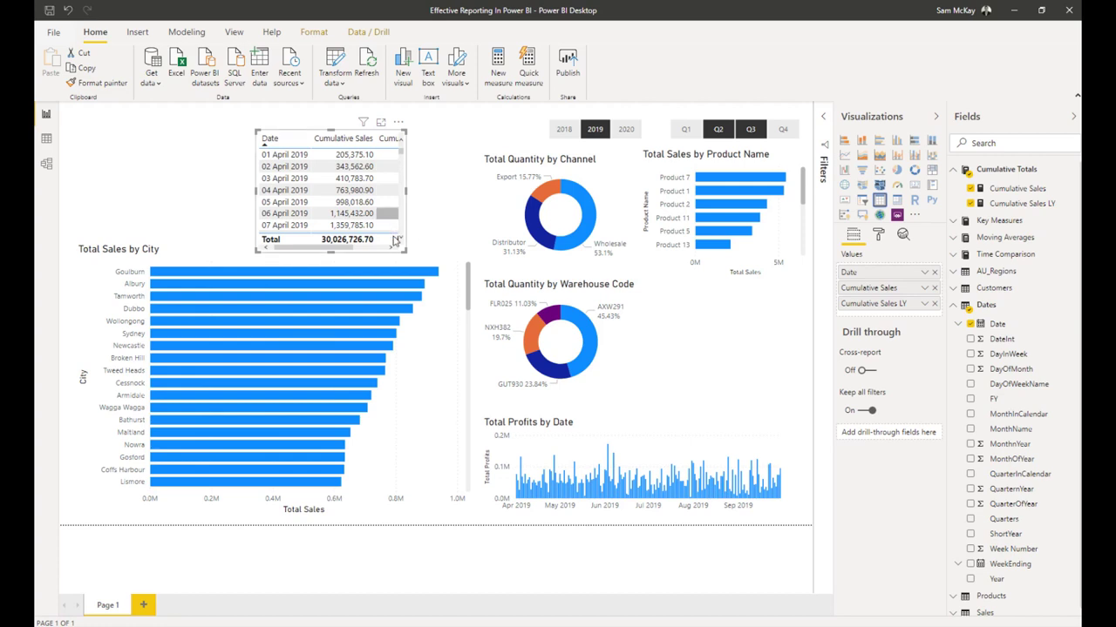
# Reposition and widen the table so the Cumulative Sales LY column is visible.
pyautogui.click(404, 254)
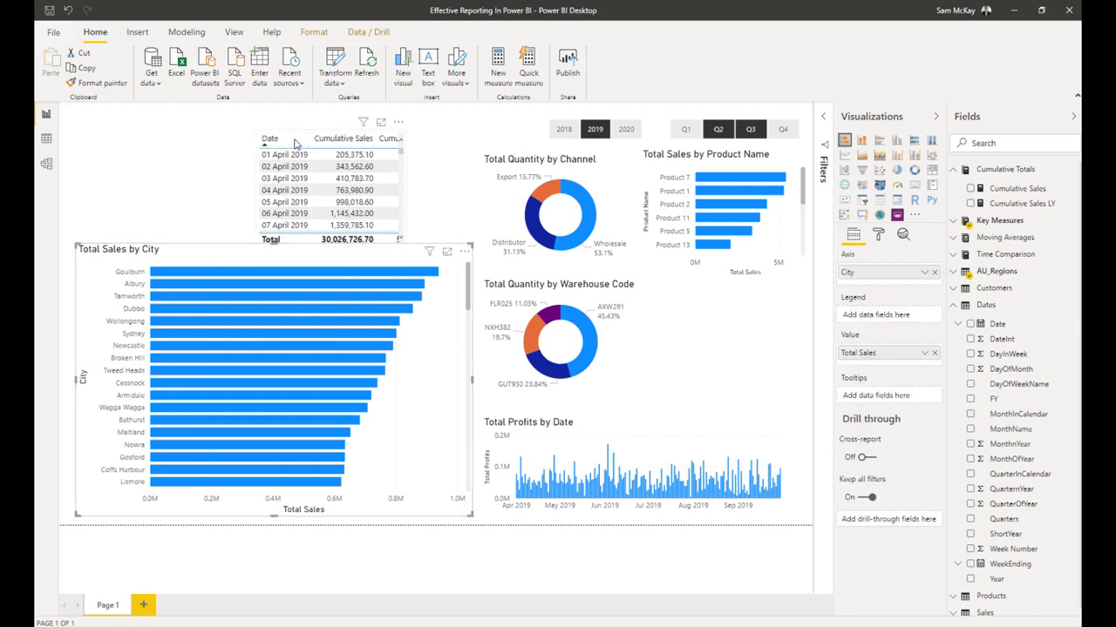
pyautogui.moveTo(397, 133); pyautogui.dragTo(391, 109)
pyautogui.click(403, 179)
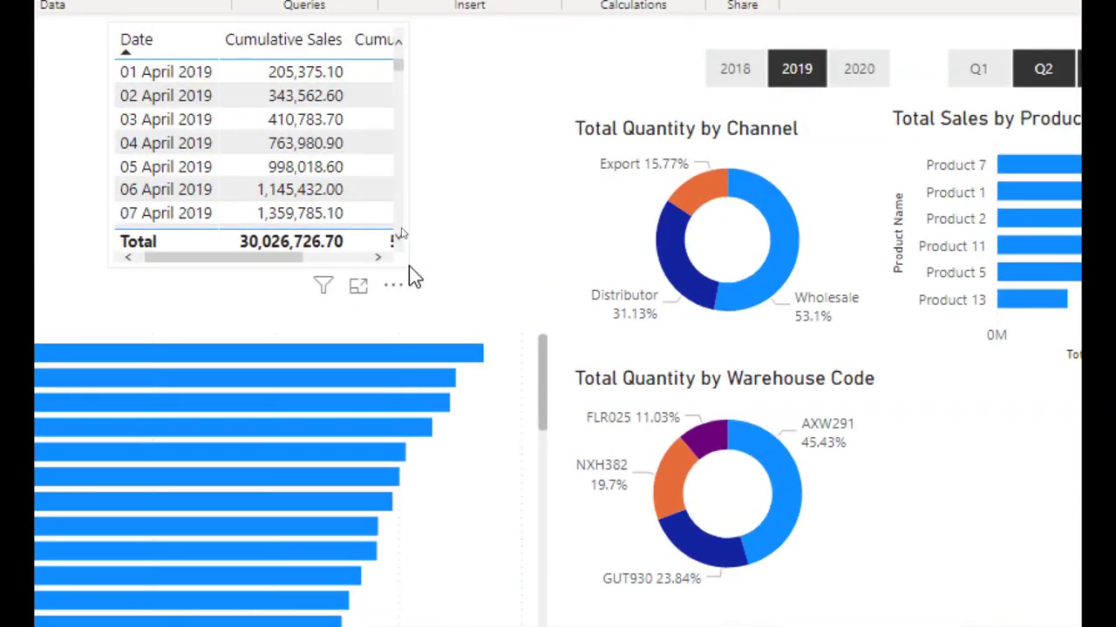
pyautogui.click(400, 231)
pyautogui.moveTo(405, 266); pyautogui.dragTo(535, 266)
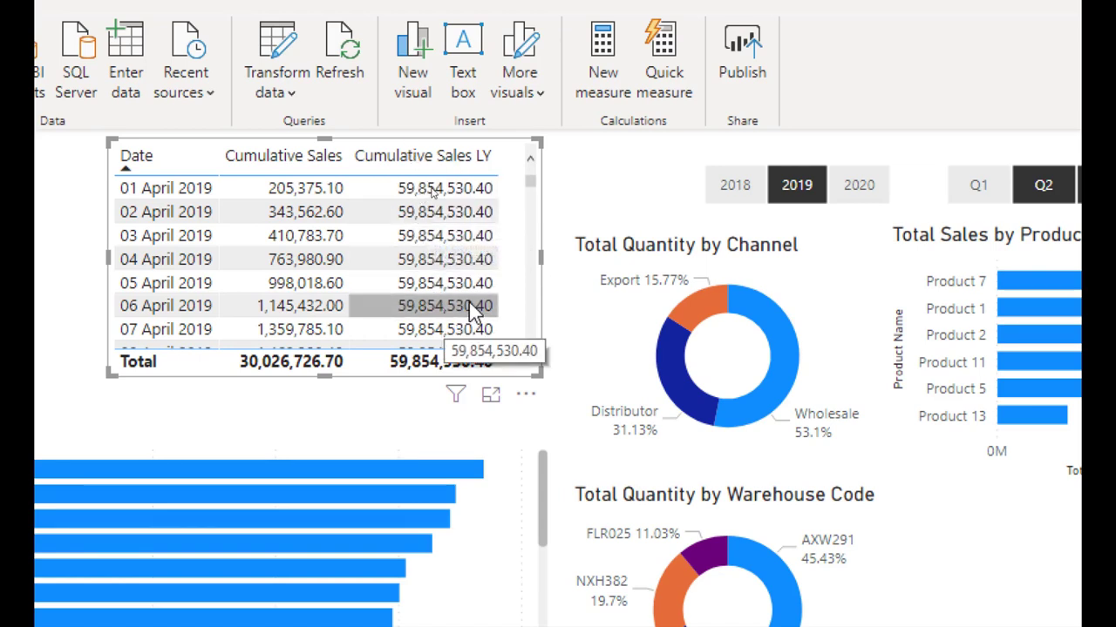
pyautogui.moveTo(536, 373)
pyautogui.mouseDown()
pyautogui.moveTo(565, 383)
pyautogui.moveTo(546, 361)
pyautogui.mouseUp()
pyautogui.scroll(-10, 442, 211)
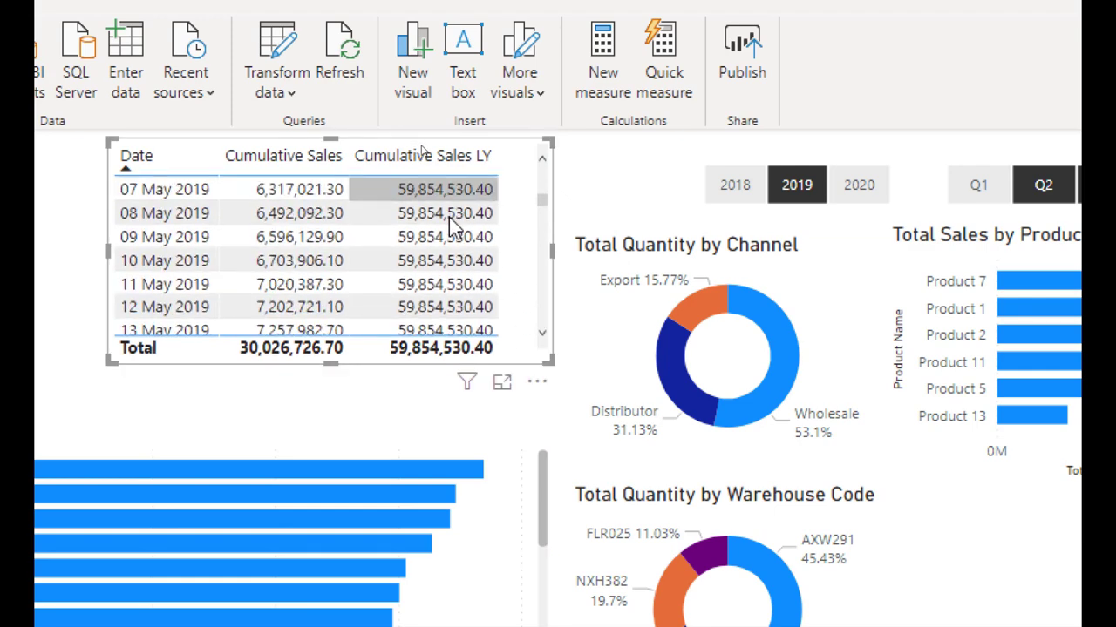
pyautogui.scroll(-20, 449, 217)
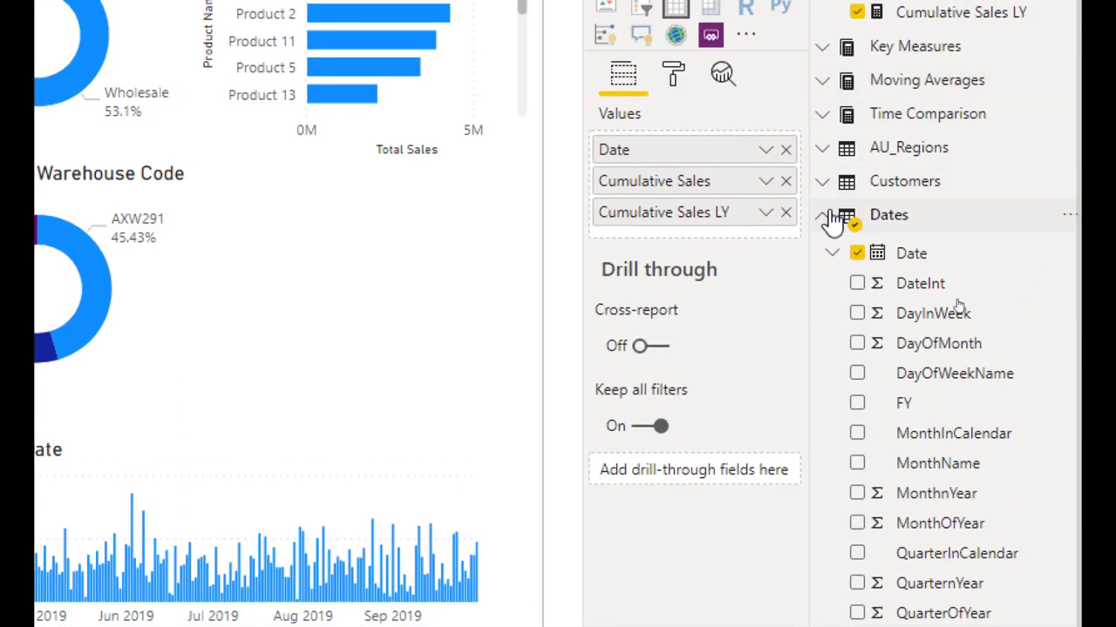
pyautogui.click(834, 217)
pyautogui.click(822, 150)
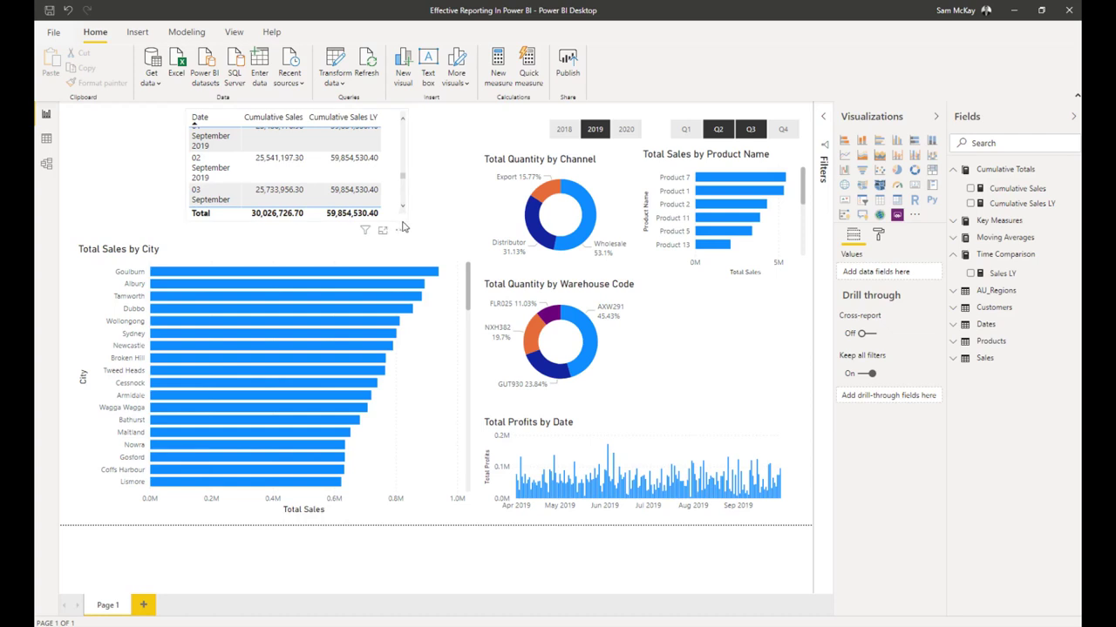
pyautogui.moveTo(403, 226); pyautogui.dragTo(471, 223)
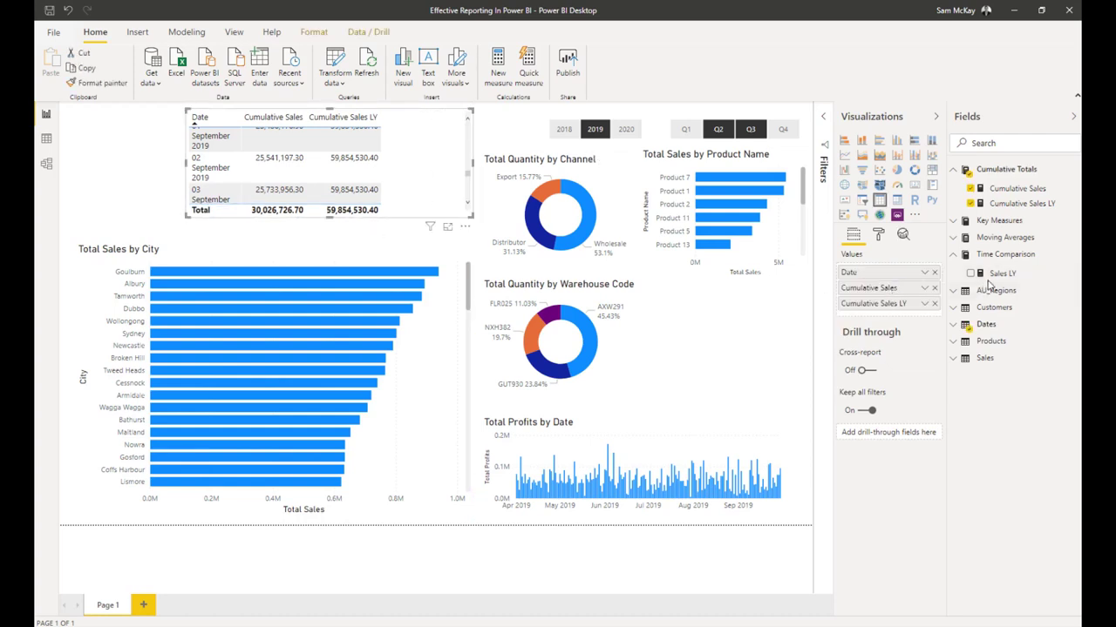
# Add Sales LY as a table column, filter to 2020, and open the Cumulative Sales LY formula.
pyautogui.moveTo(998, 275); pyautogui.dragTo(407, 162)
pyautogui.scroll(15, 419, 162)
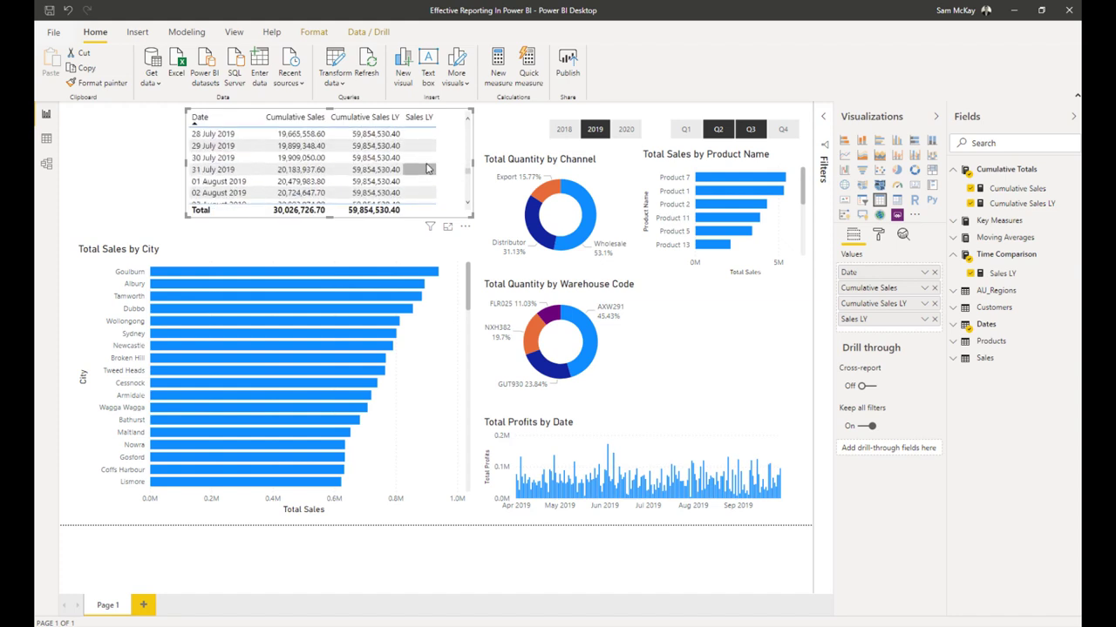
pyautogui.scroll(-7, 429, 162)
pyautogui.click(625, 129)
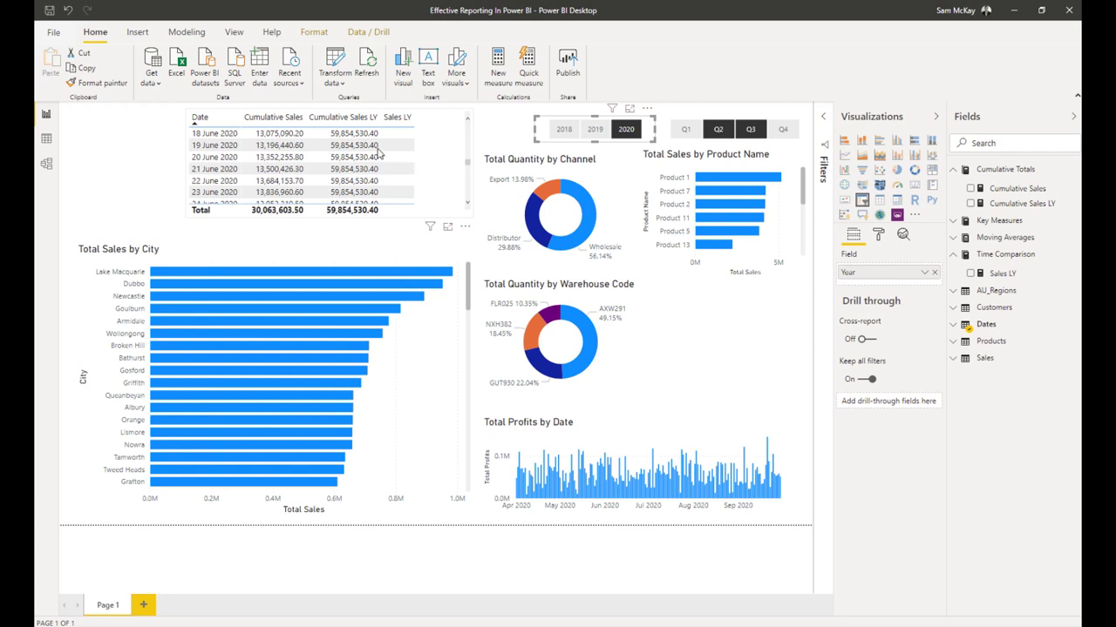
pyautogui.scroll(10, 384, 161)
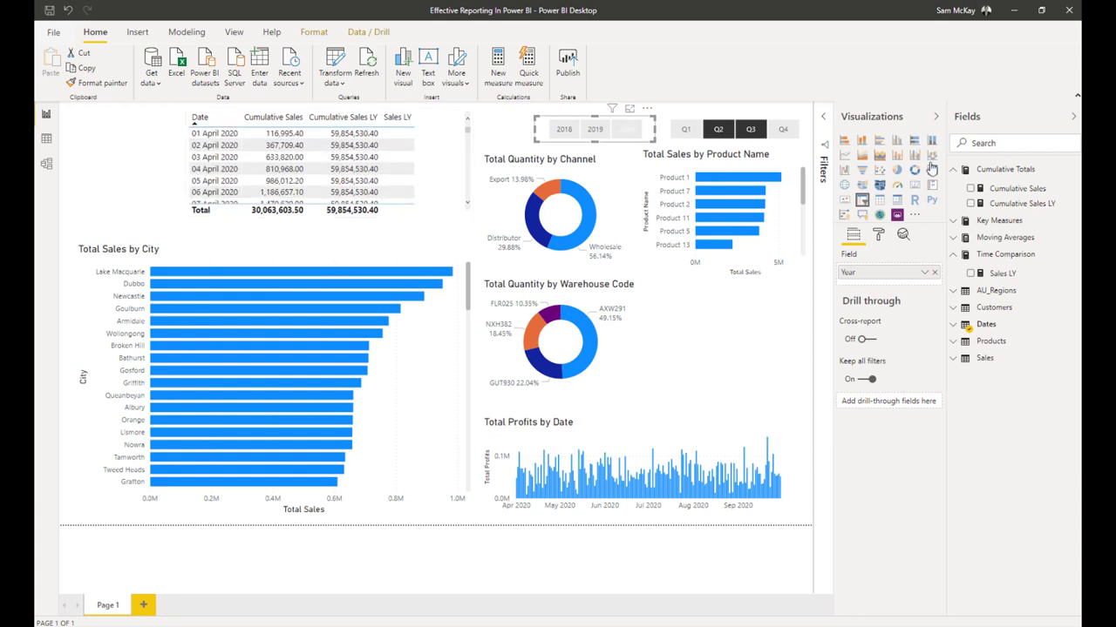
pyautogui.click(1011, 204)
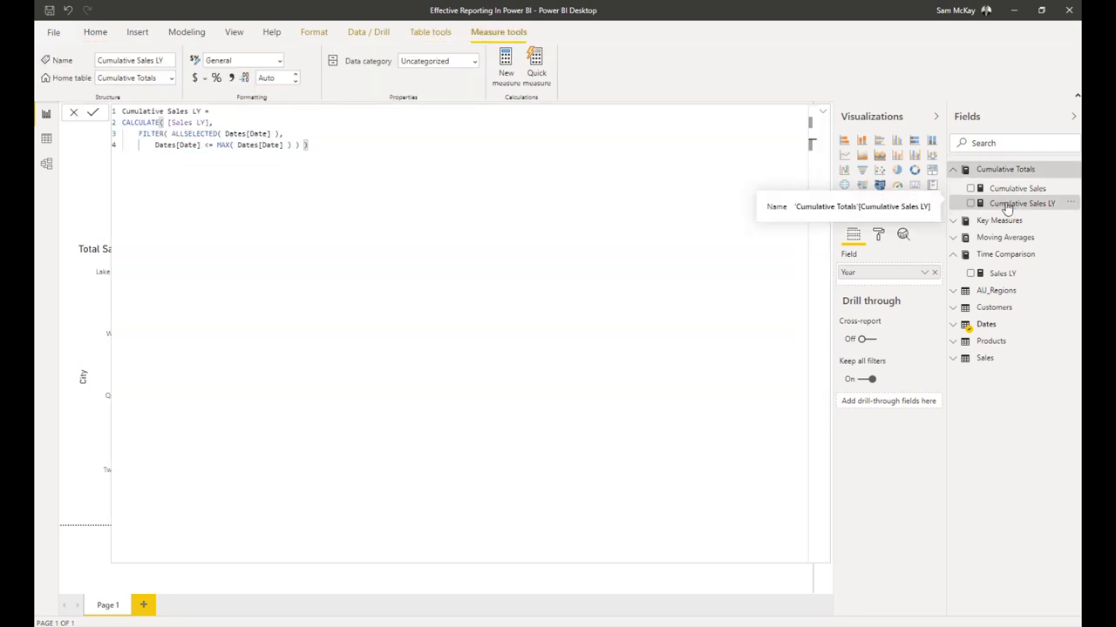
# Change the Cumulative Sales LY formula's ALLSELECTED argument to Dates and commit it.
pyautogui.moveTo(274, 136); pyautogui.dragTo(224, 135)
pyautogui.write('Dates')
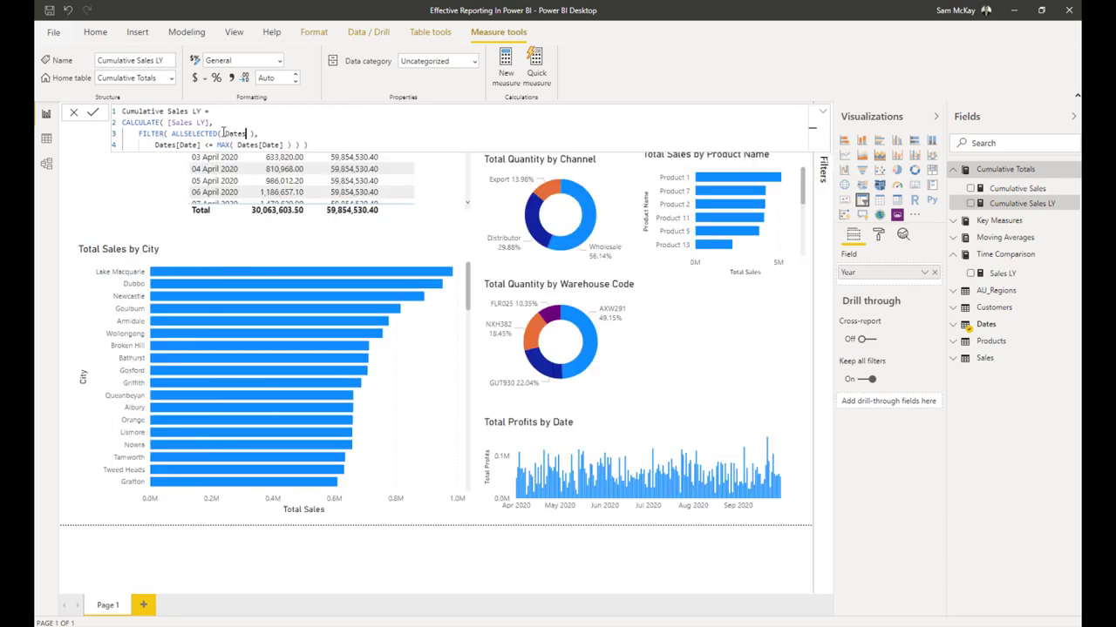
pyautogui.press('Return')
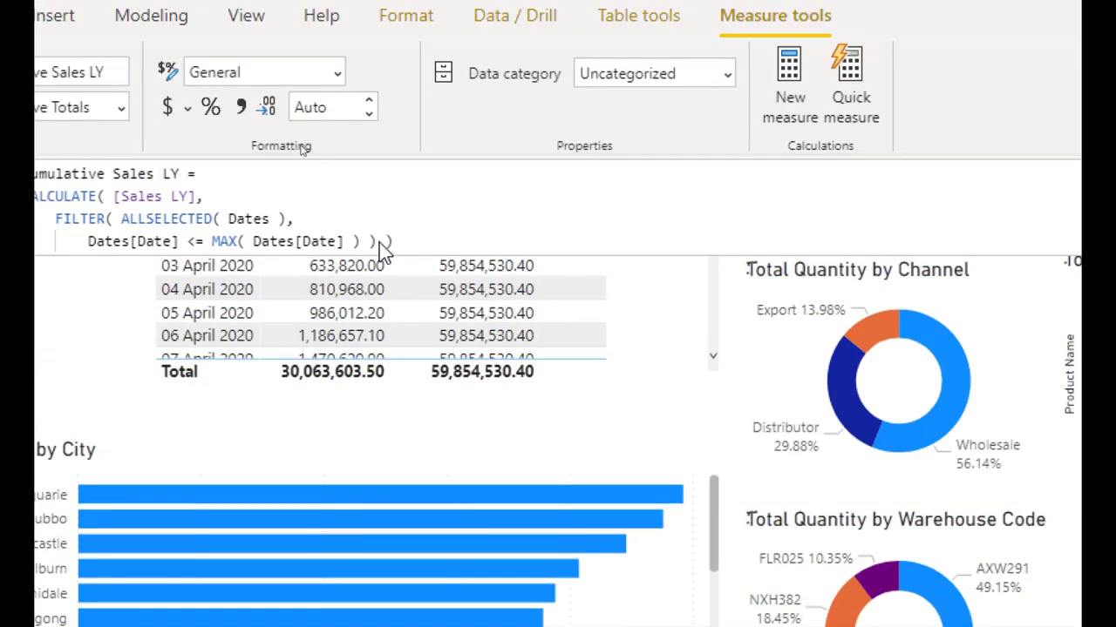
pyautogui.click(381, 242)
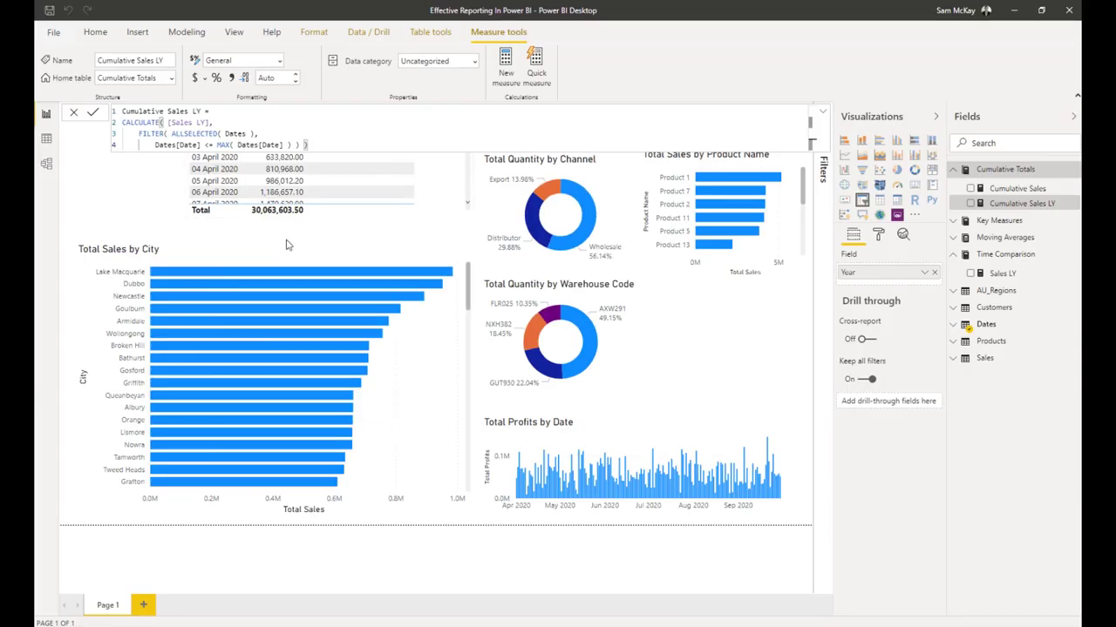
pyautogui.click(159, 195)
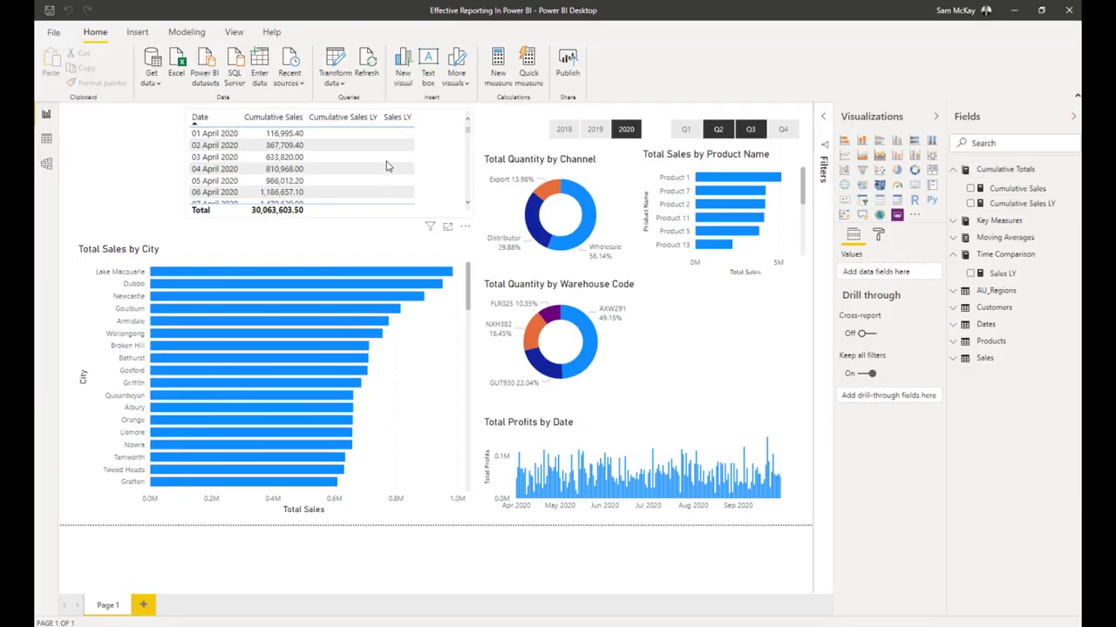
pyautogui.click(388, 165)
pyautogui.click(1016, 204)
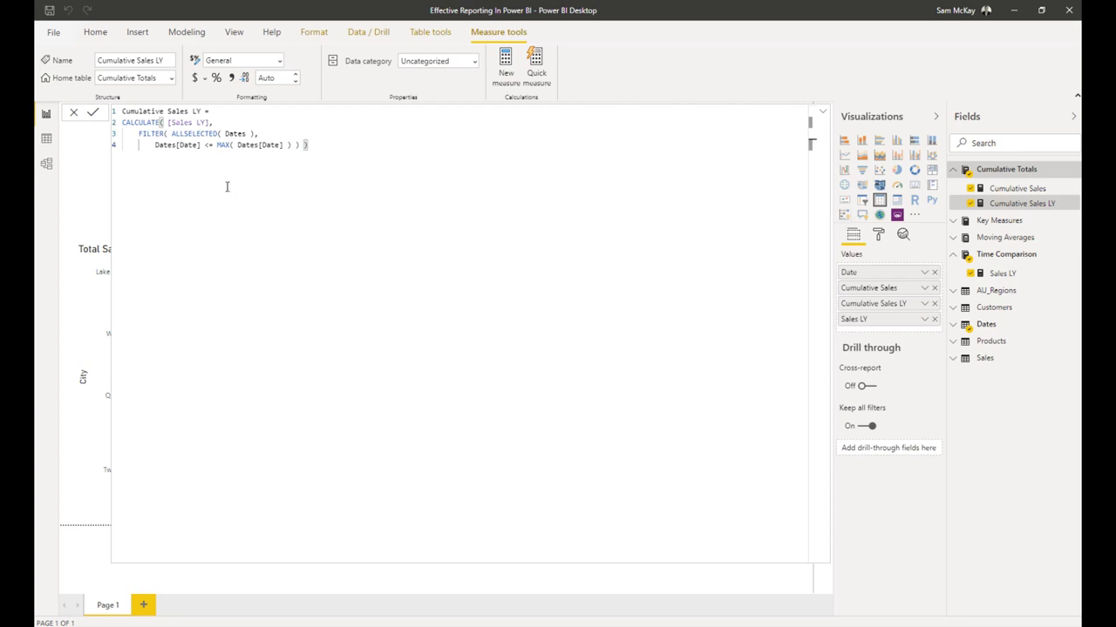
pyautogui.click(819, 114)
# Filter the report to 2019 and commit the corrected Sales LY DATEADD formula.
pyautogui.scroll(-5, 337, 174)
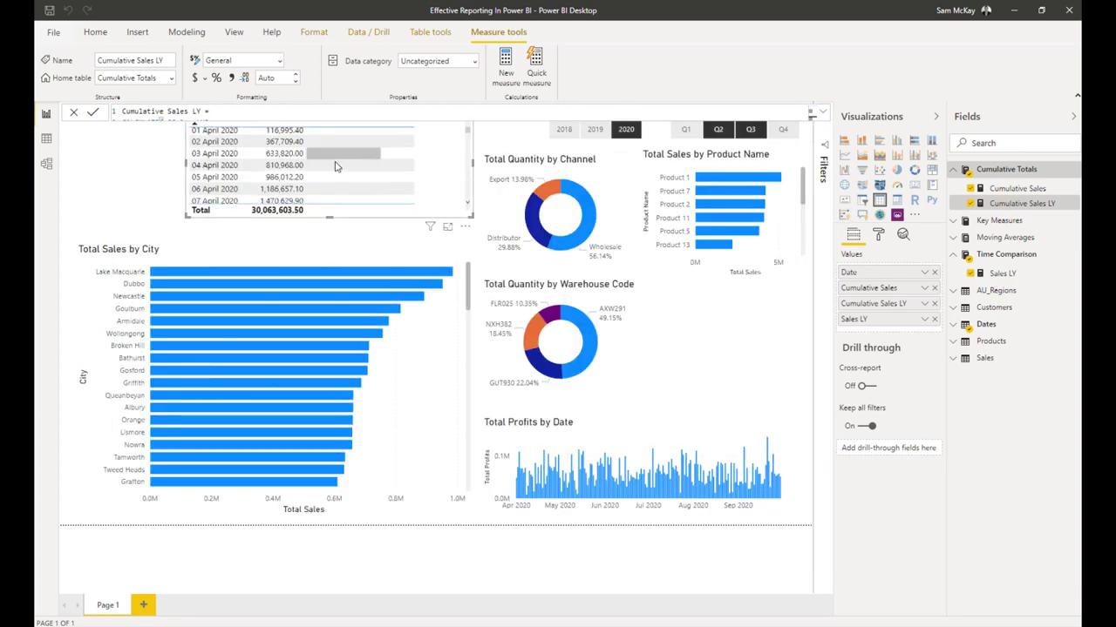
pyautogui.click(594, 129)
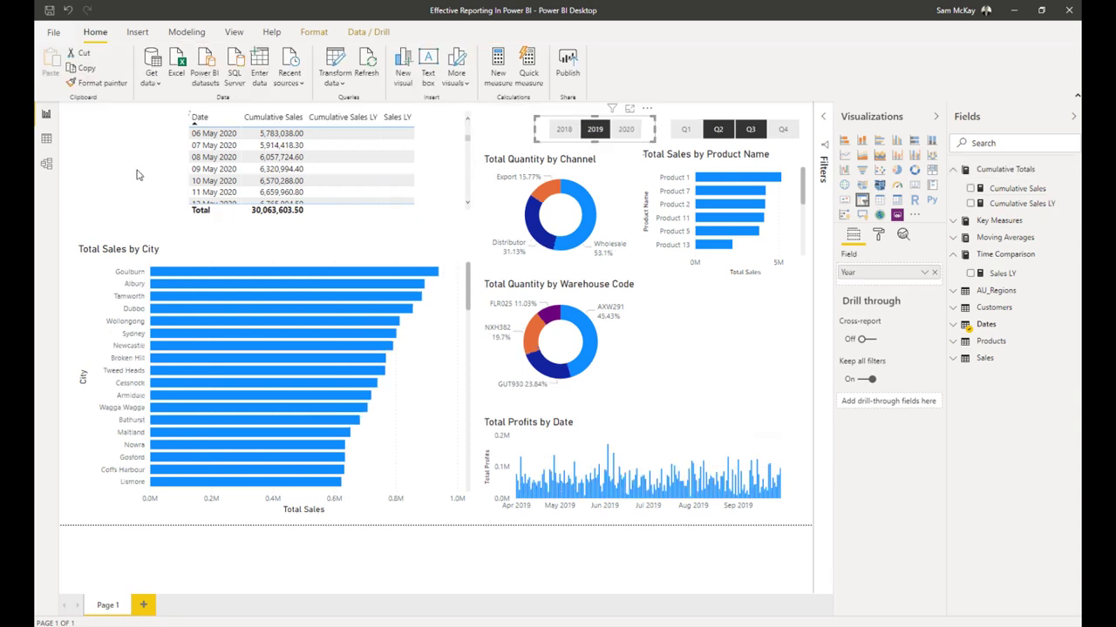
pyautogui.click(996, 273)
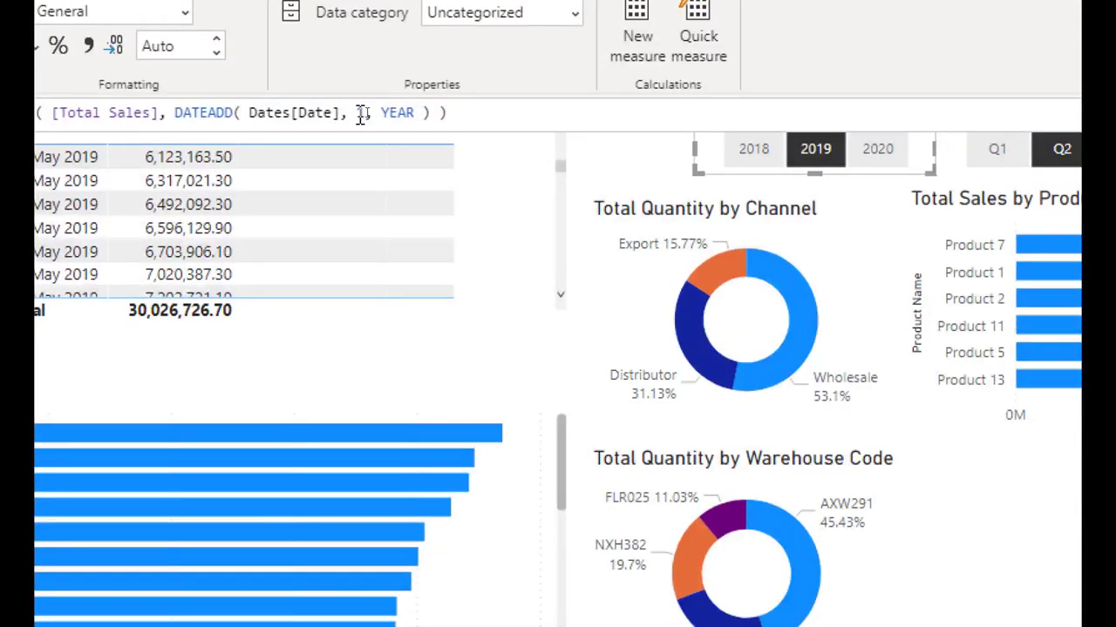
pyautogui.press('Return')
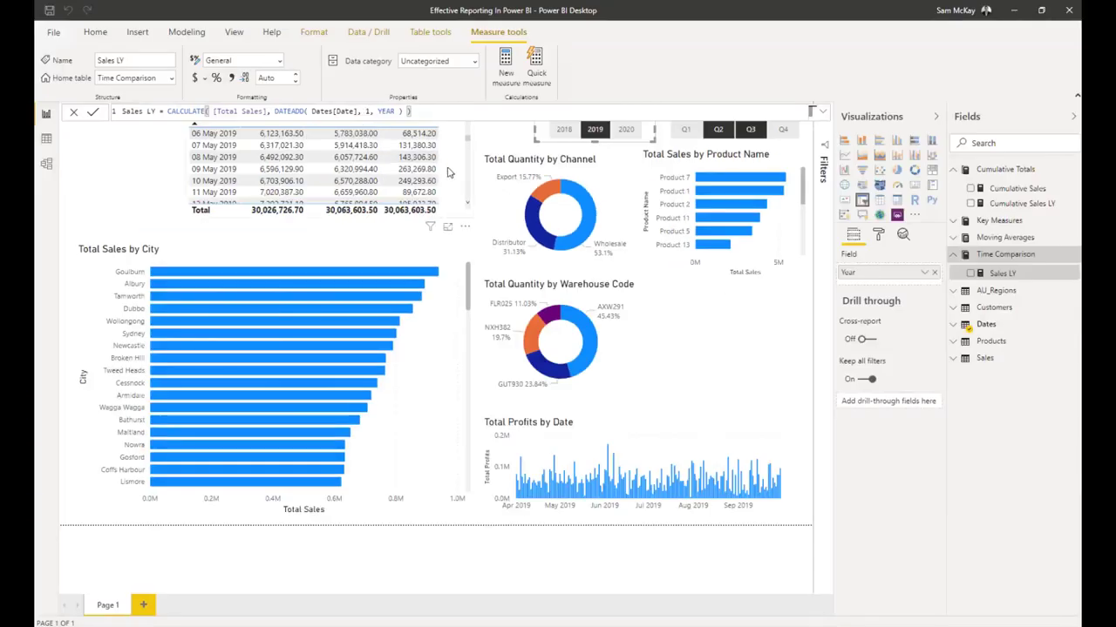
pyautogui.click(447, 171)
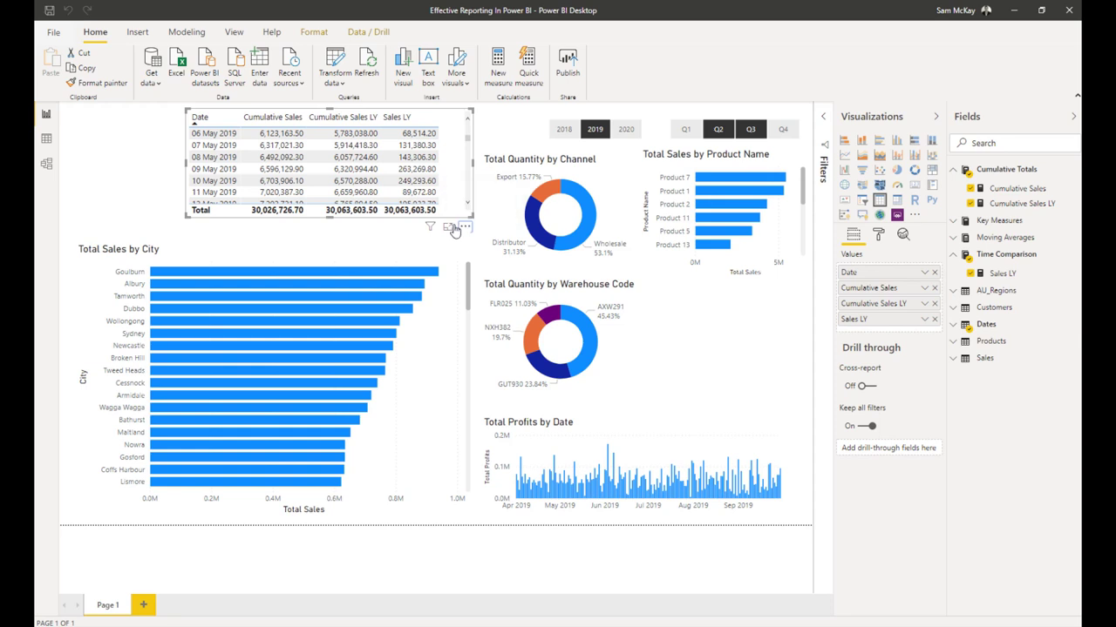
# Remove Sales LY, restore the area chart, and place it beside the Warehouse Code donut.
pyautogui.moveTo(464, 229); pyautogui.dragTo(445, 230)
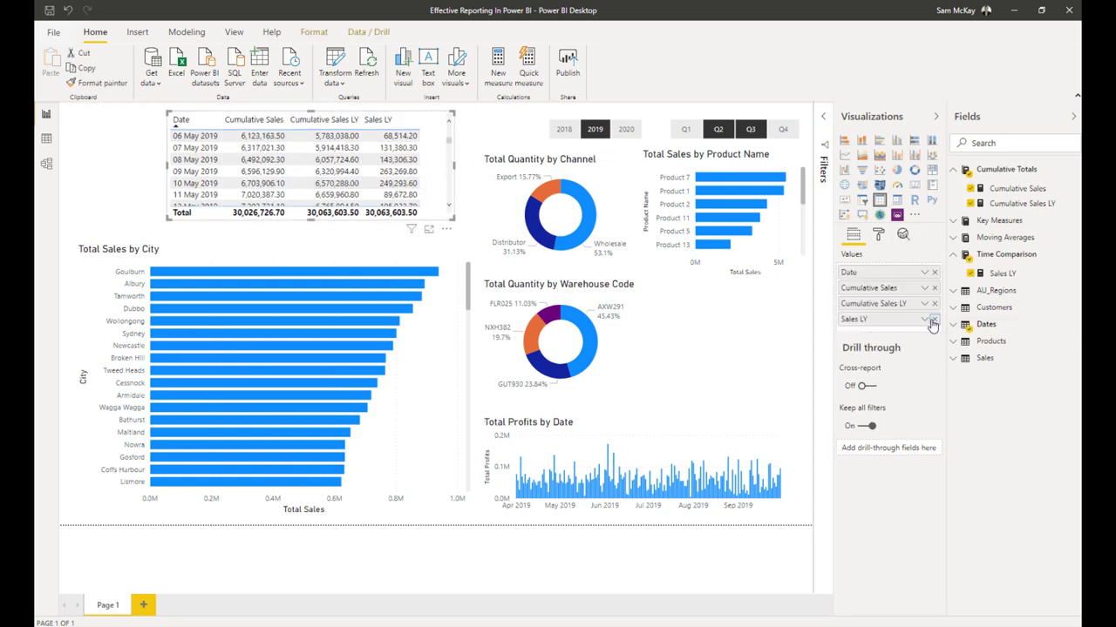
pyautogui.click(933, 320)
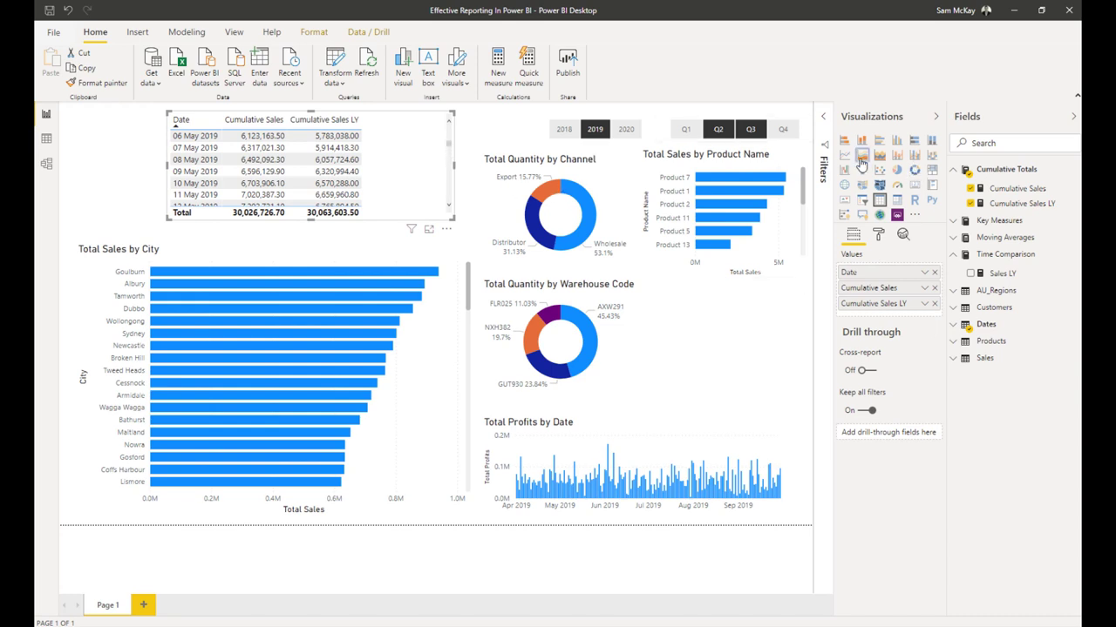
pyautogui.click(861, 155)
pyautogui.moveTo(164, 220); pyautogui.dragTo(235, 212)
pyautogui.moveTo(450, 124); pyautogui.dragTo(803, 290)
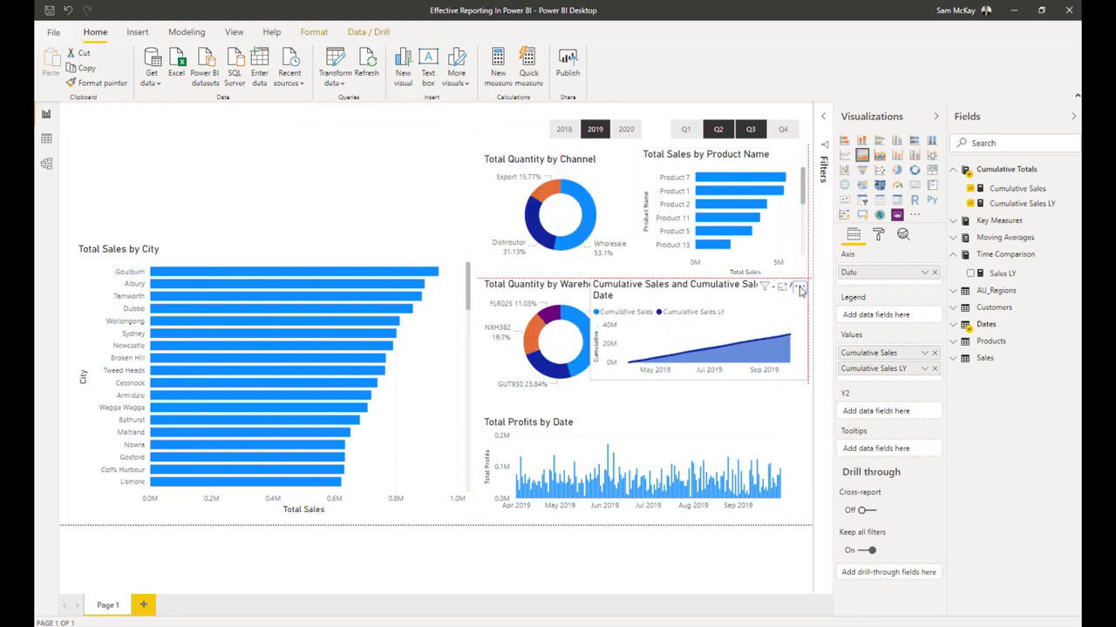
pyautogui.moveTo(618, 393); pyautogui.dragTo(654, 405)
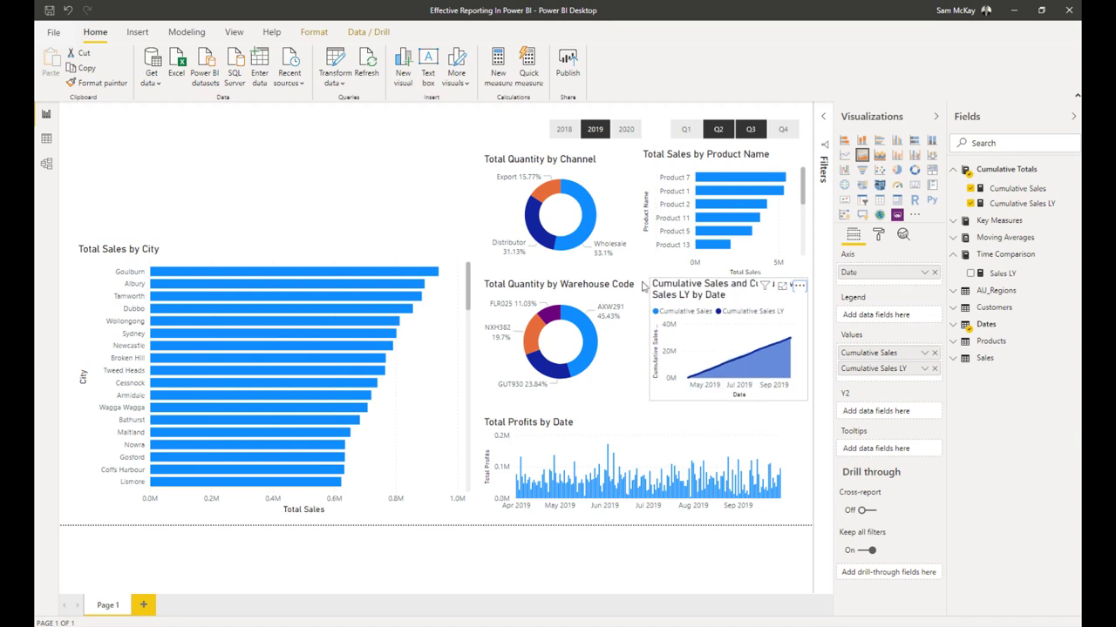
pyautogui.click(713, 178)
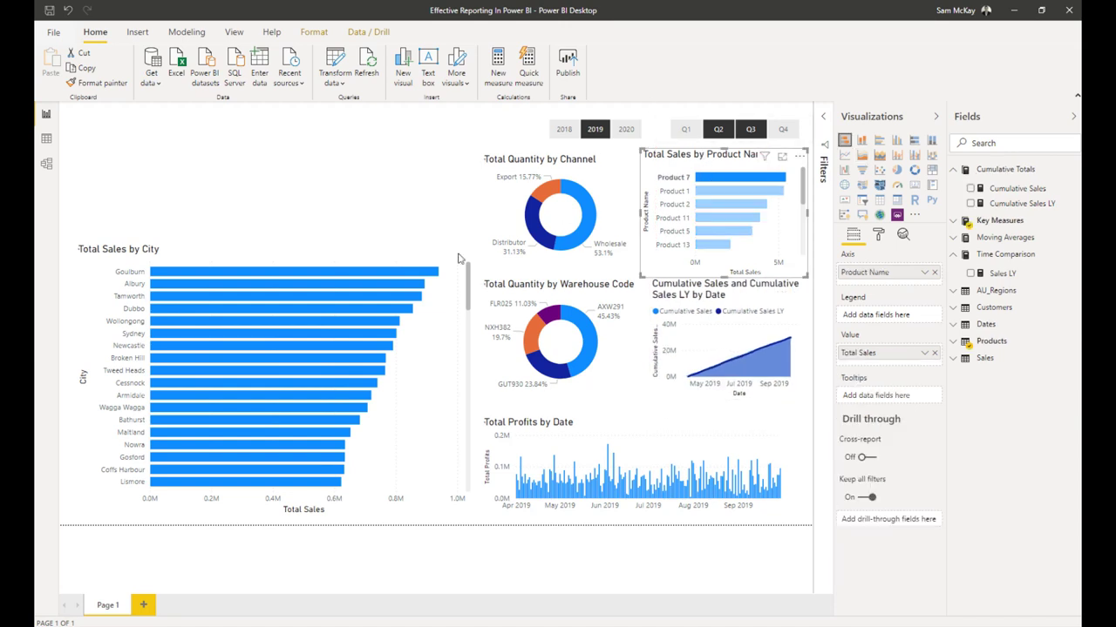
# Cross-filter the report by the Goulburn, Dubbo, Sydney and Tweed Heads city bars.
pyautogui.click(367, 272)
pyautogui.click(275, 310)
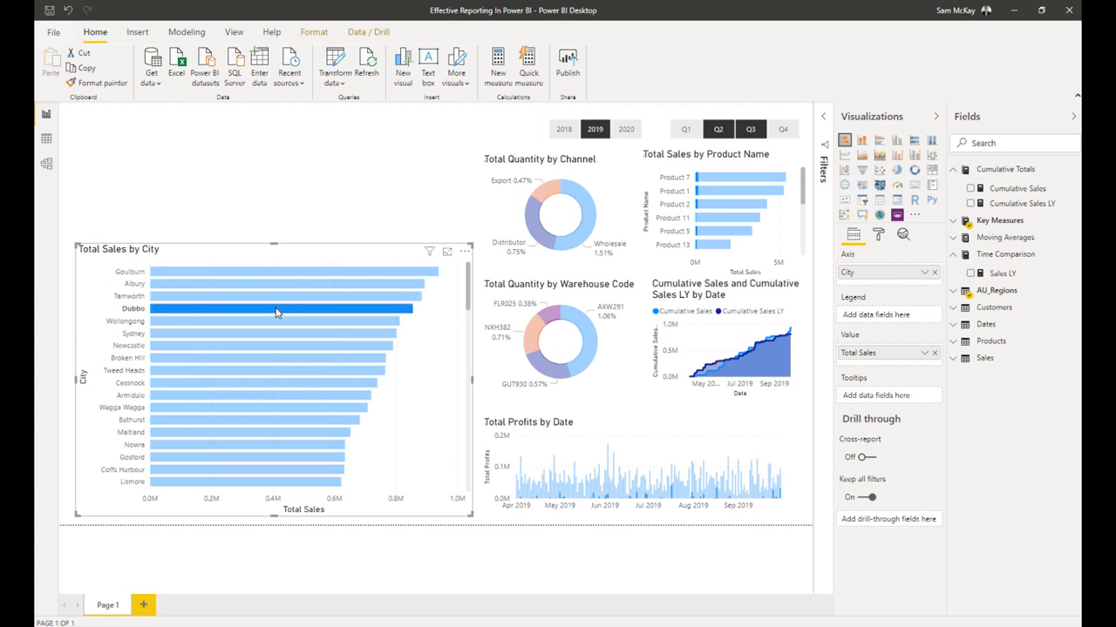
pyautogui.click(271, 342)
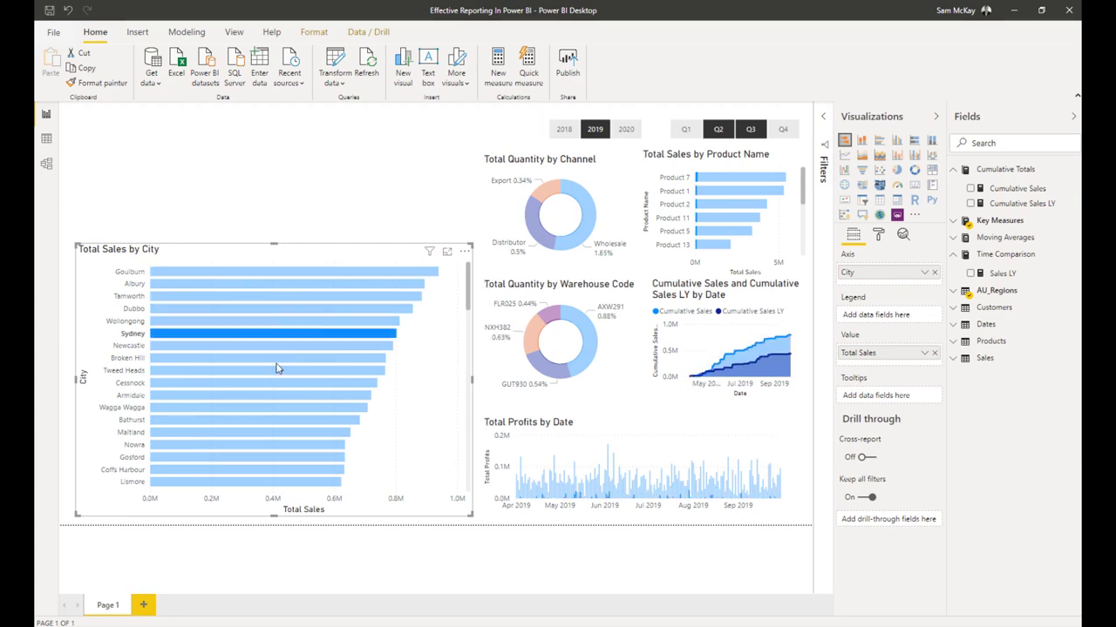
pyautogui.click(276, 370)
pyautogui.click(275, 371)
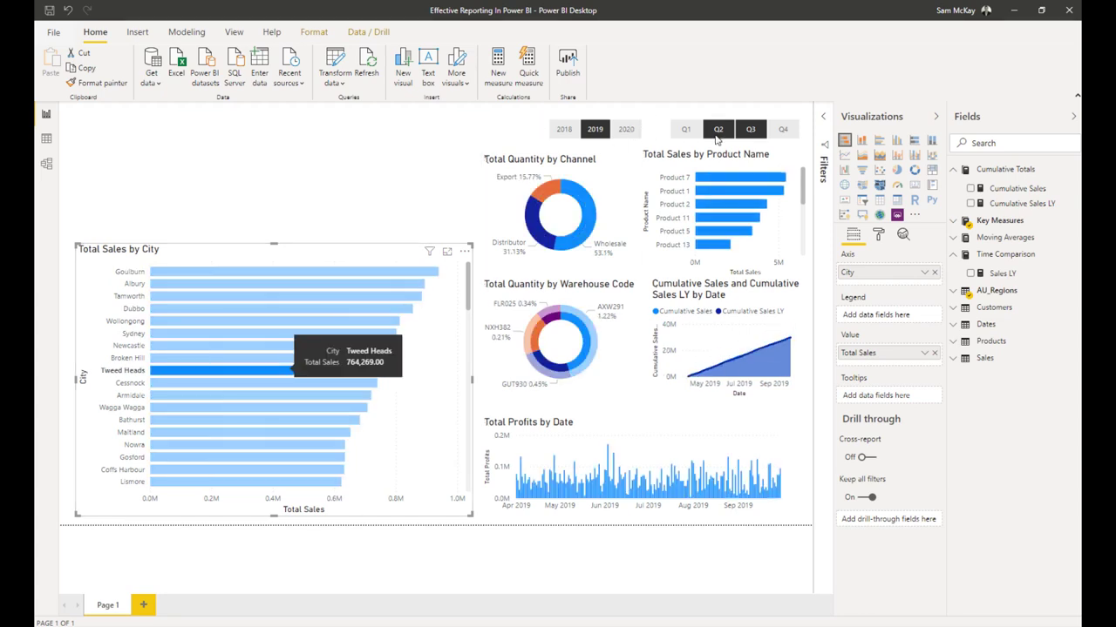
# Limit the quarter slicer to Q3 and clear the city cross-filter.
pyautogui.click(747, 130)
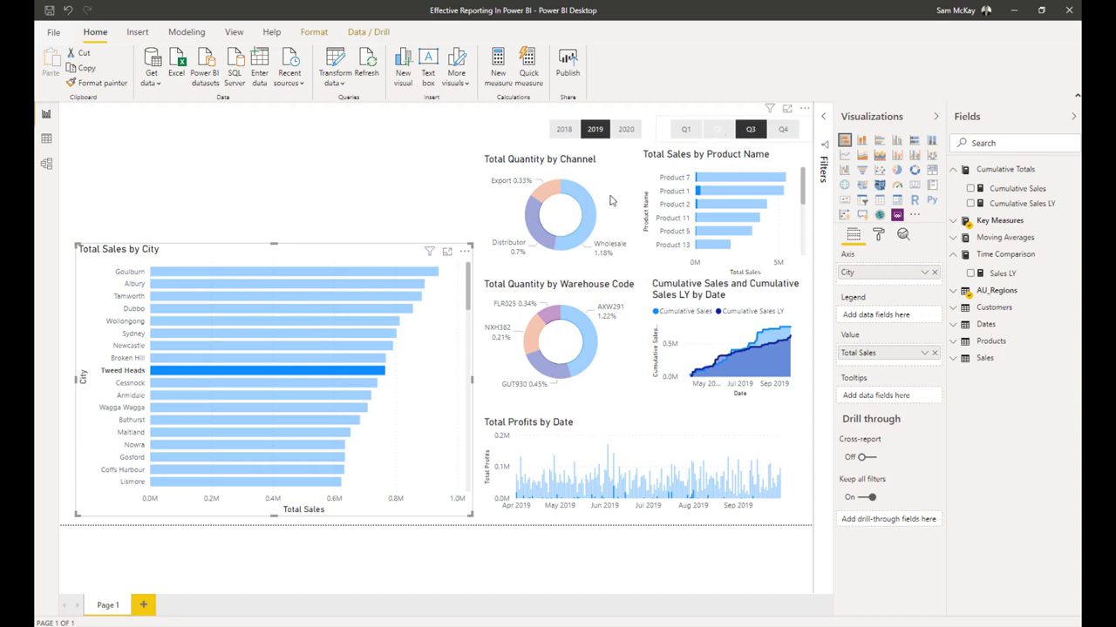
pyautogui.click(260, 352)
pyautogui.click(261, 346)
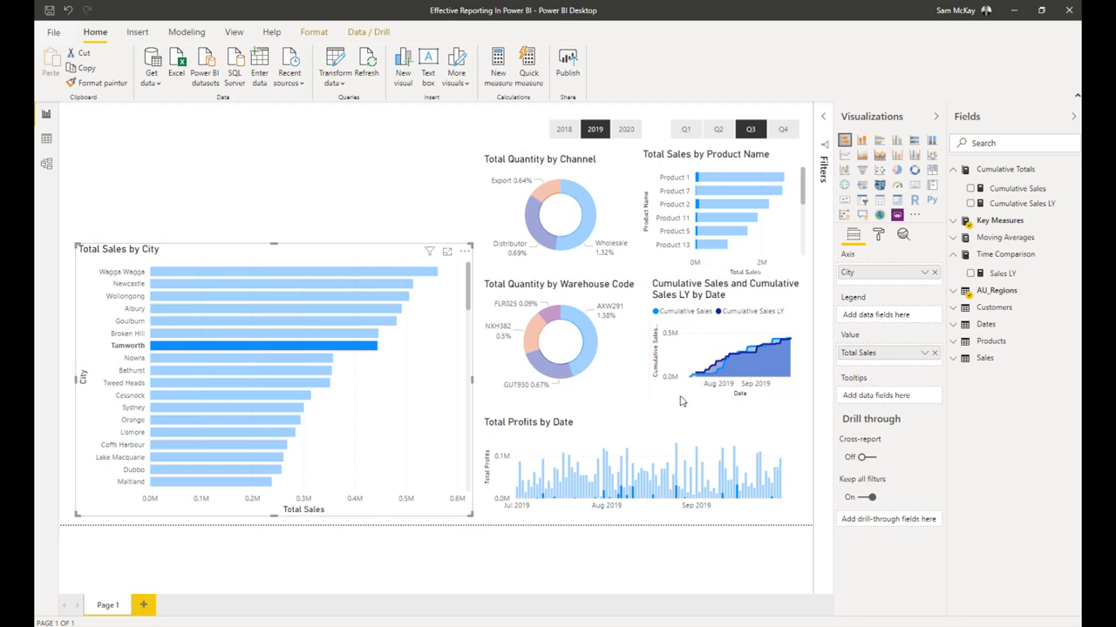
pyautogui.click(320, 348)
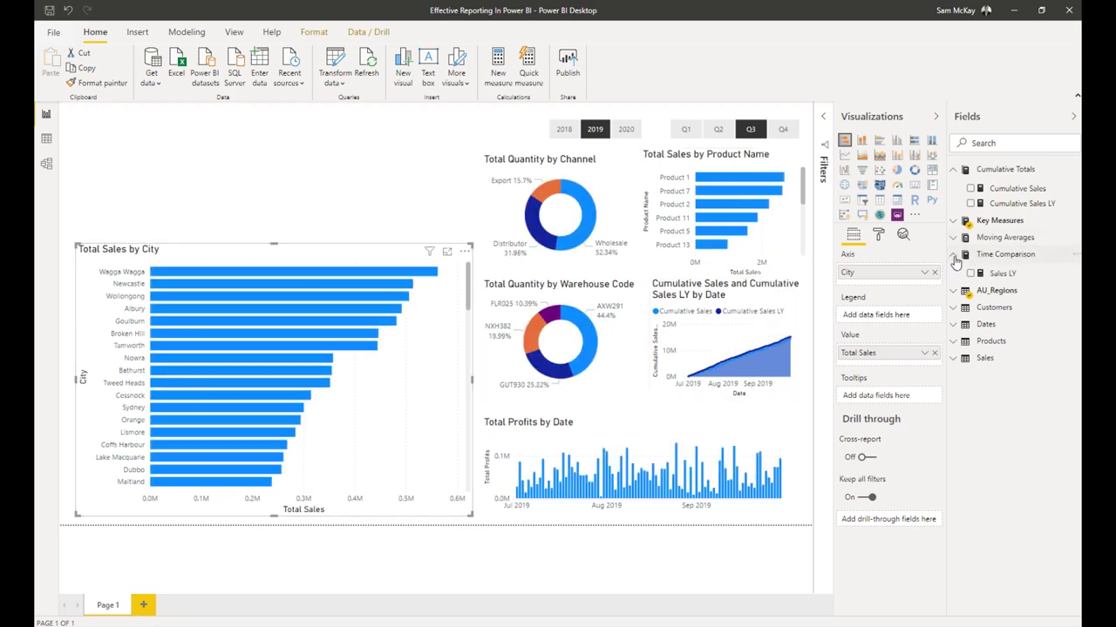
pyautogui.click(954, 256)
pyautogui.click(955, 272)
# Add a new visual from the Dates table's Date field at the top-left of the page.
pyautogui.click(954, 272)
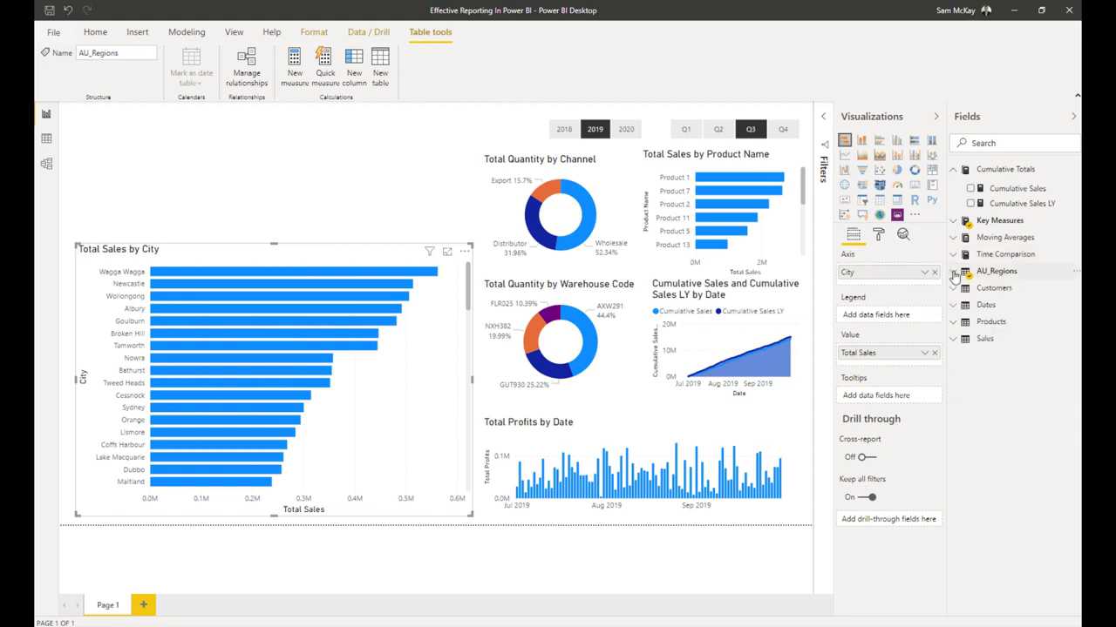
pyautogui.click(955, 305)
pyautogui.moveTo(1001, 329); pyautogui.dragTo(219, 192)
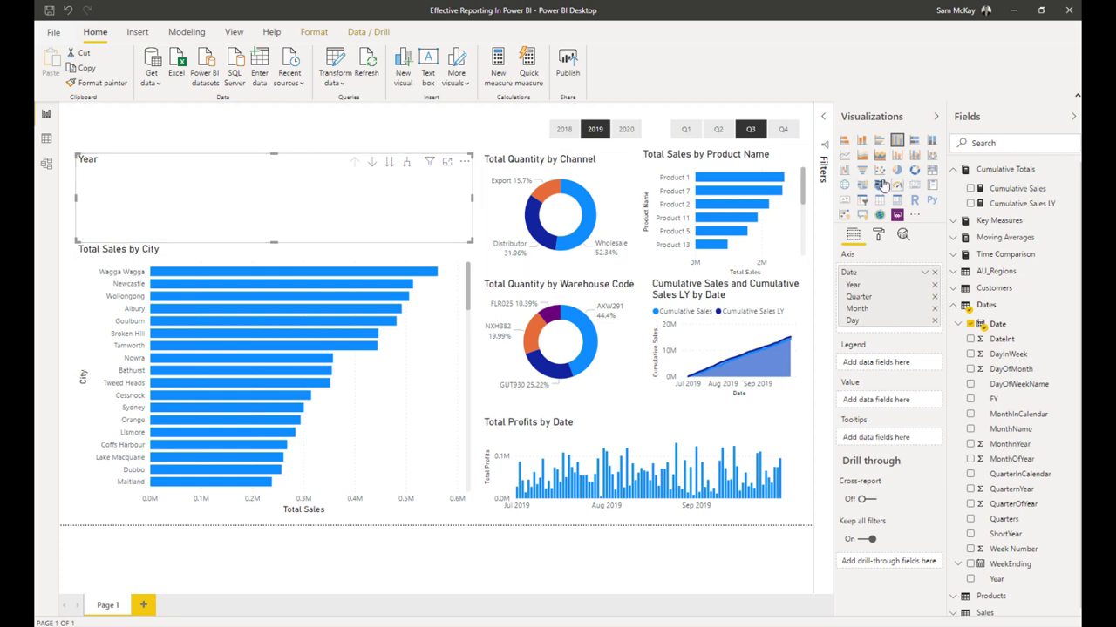
# Make it a narrow line chart of Sales MA 30 Day against plain Date.
pyautogui.click(953, 171)
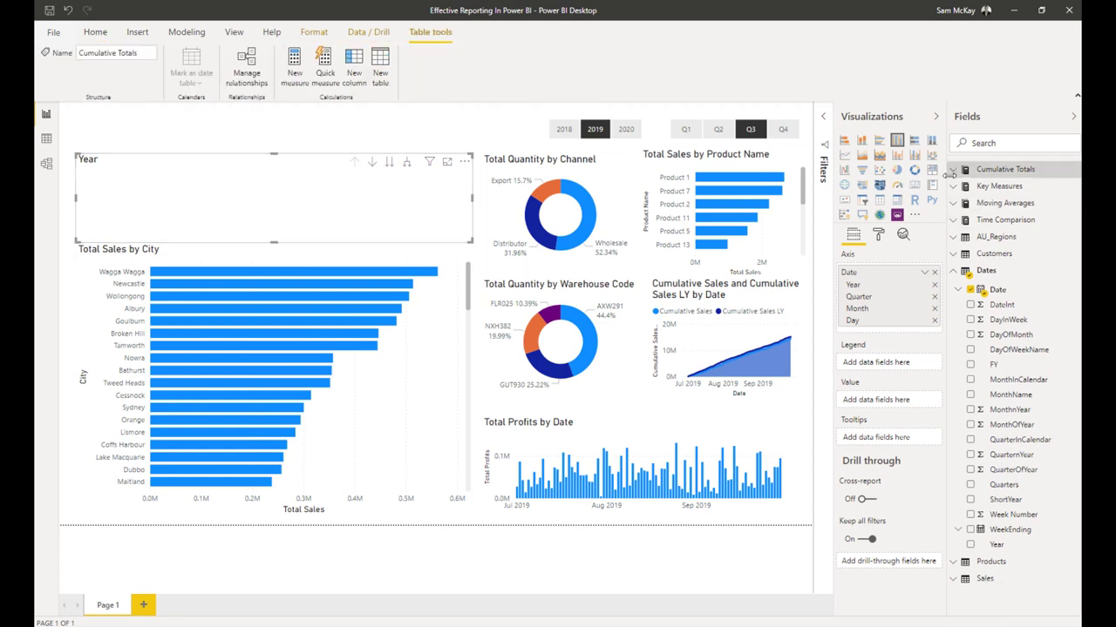
pyautogui.click(953, 203)
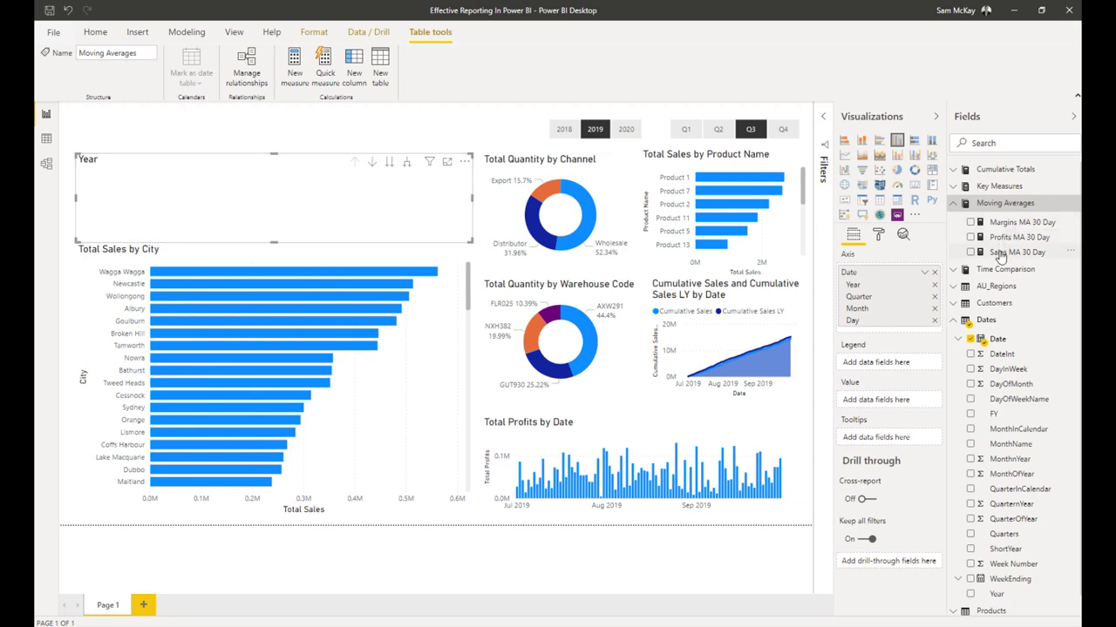
pyautogui.click(927, 275)
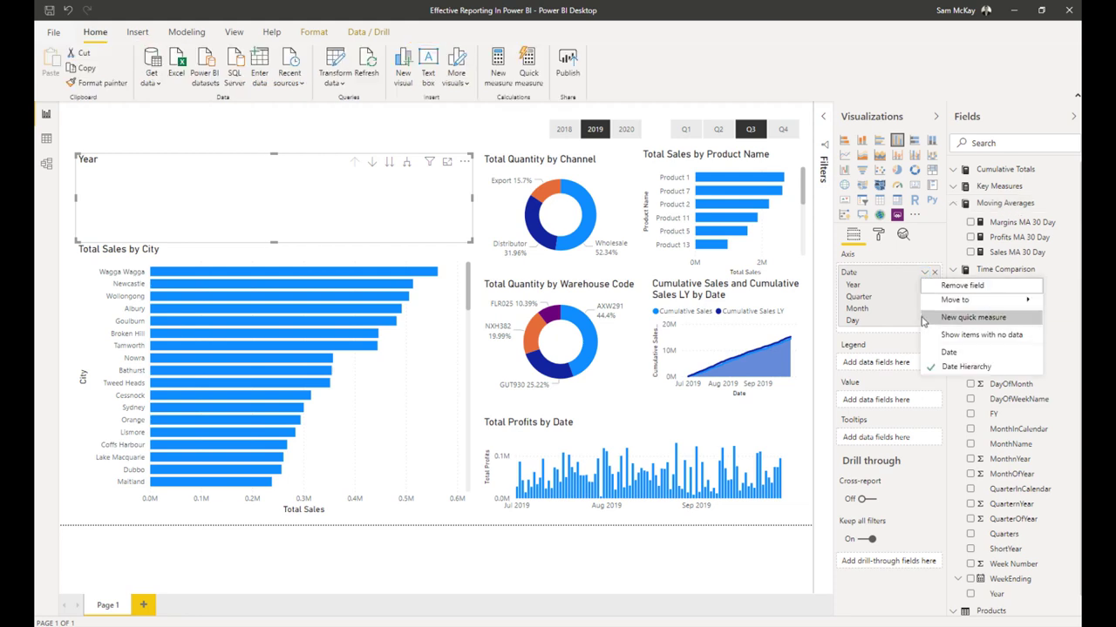
pyautogui.click(950, 351)
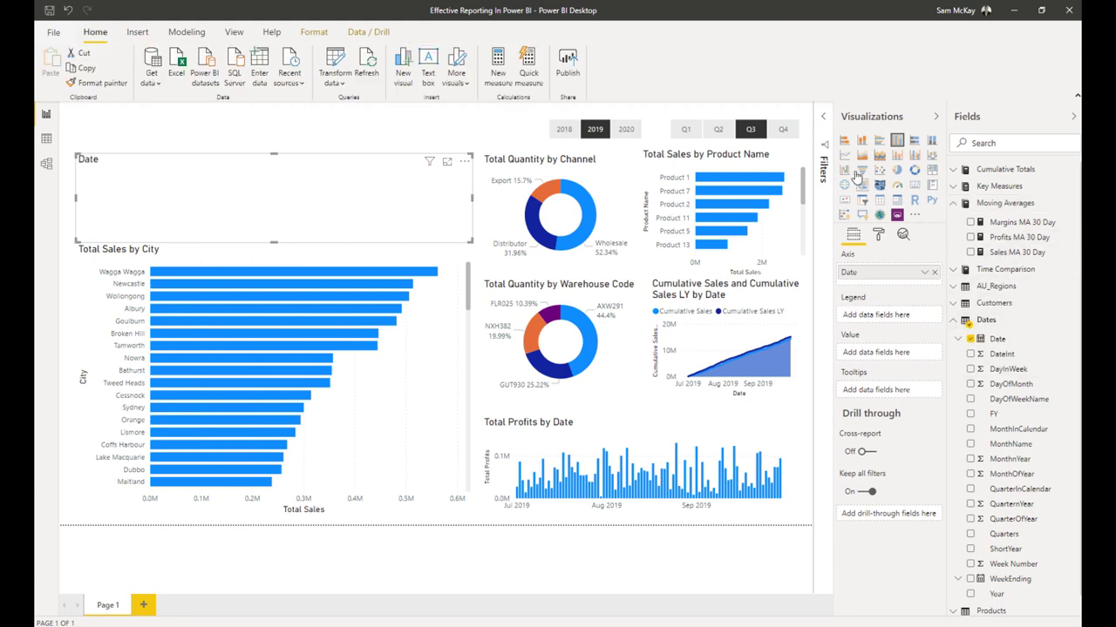
pyautogui.click(845, 156)
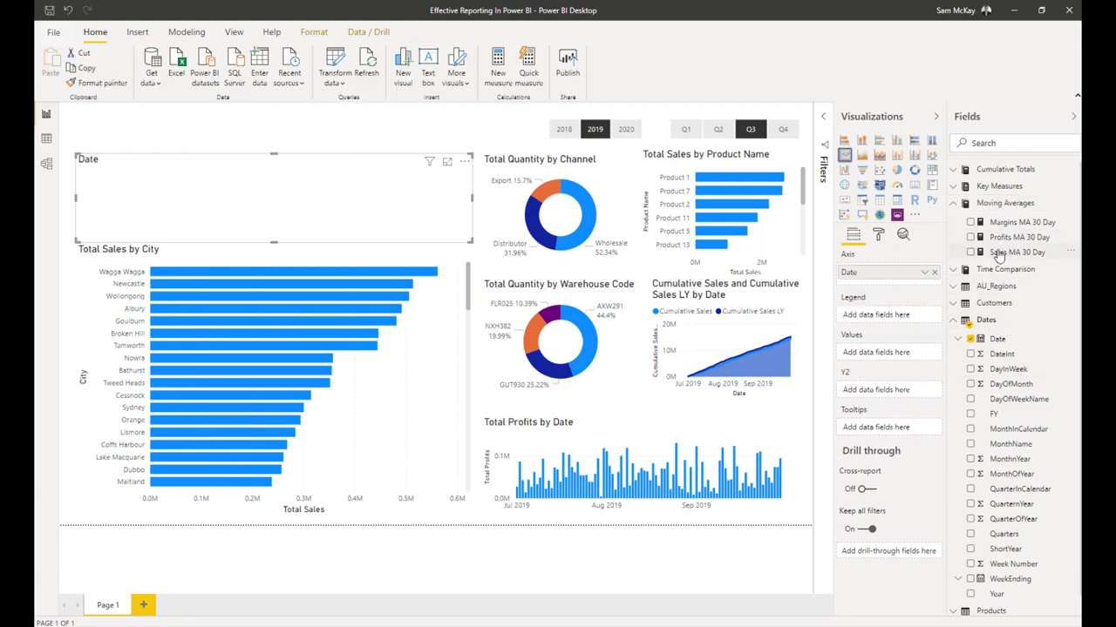
pyautogui.moveTo(998, 253); pyautogui.dragTo(880, 352)
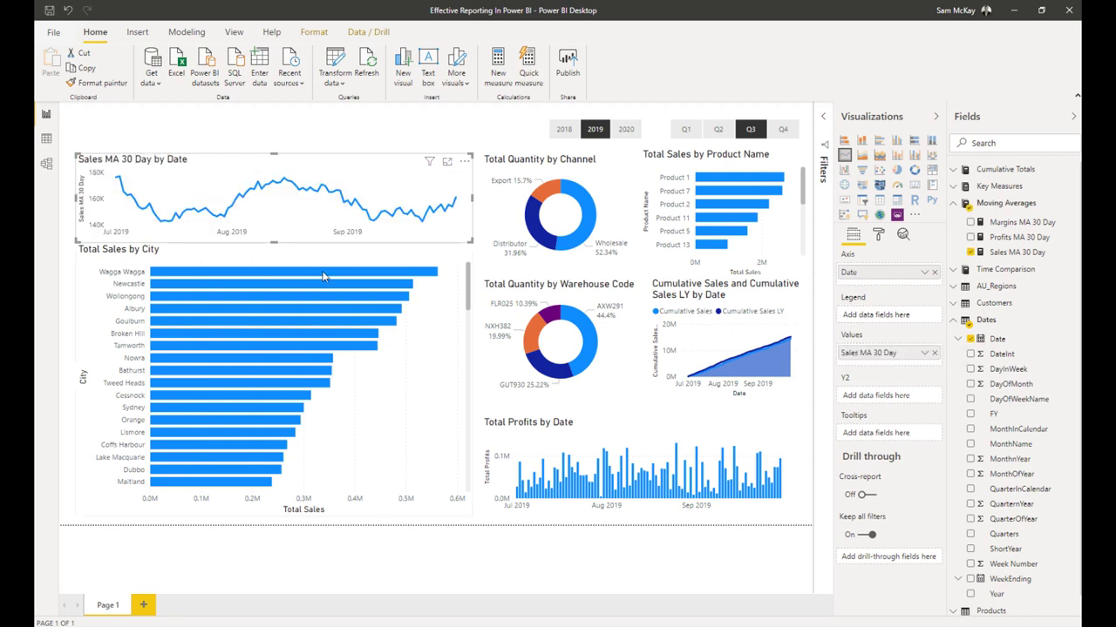
pyautogui.moveTo(472, 199); pyautogui.dragTo(214, 193)
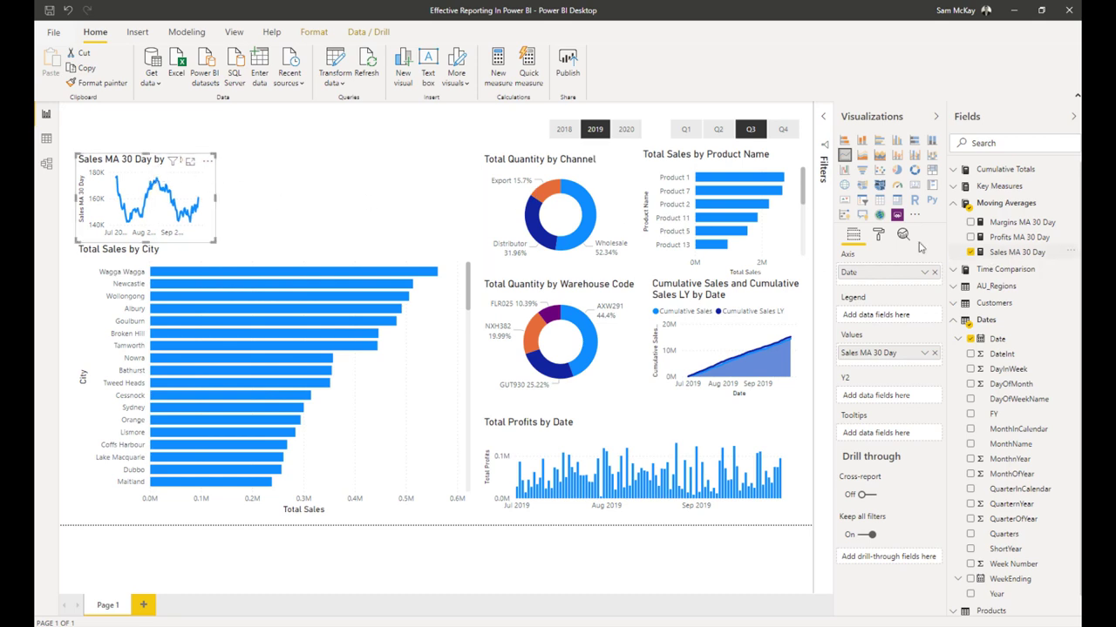
# Turn off the line chart's X and Y axes and make it slightly shorter.
pyautogui.click(879, 235)
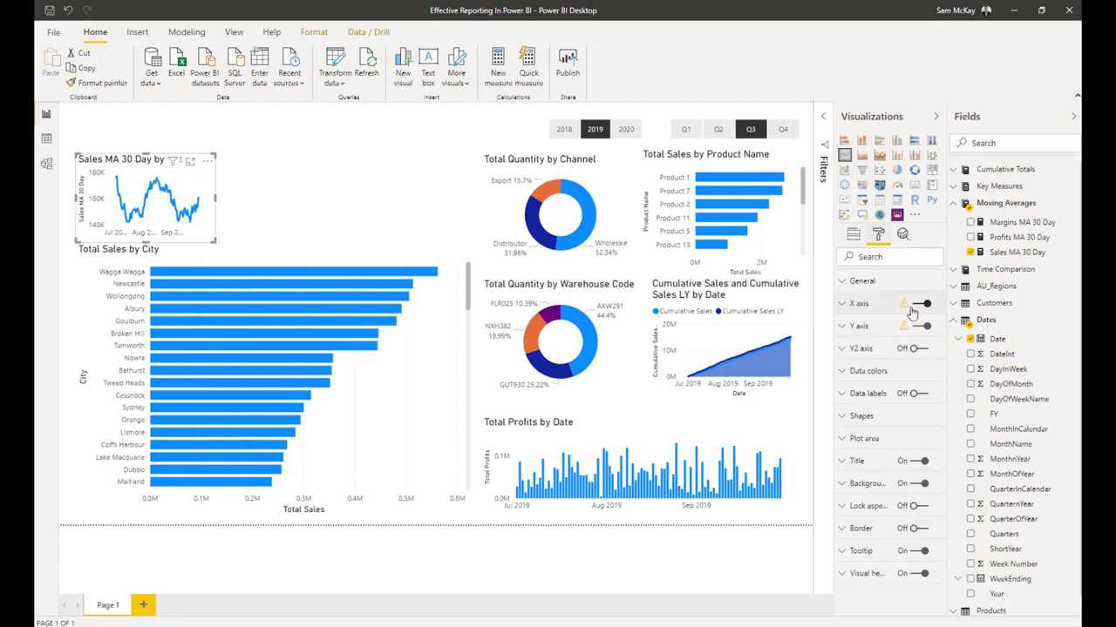
pyautogui.click(919, 304)
pyautogui.click(919, 326)
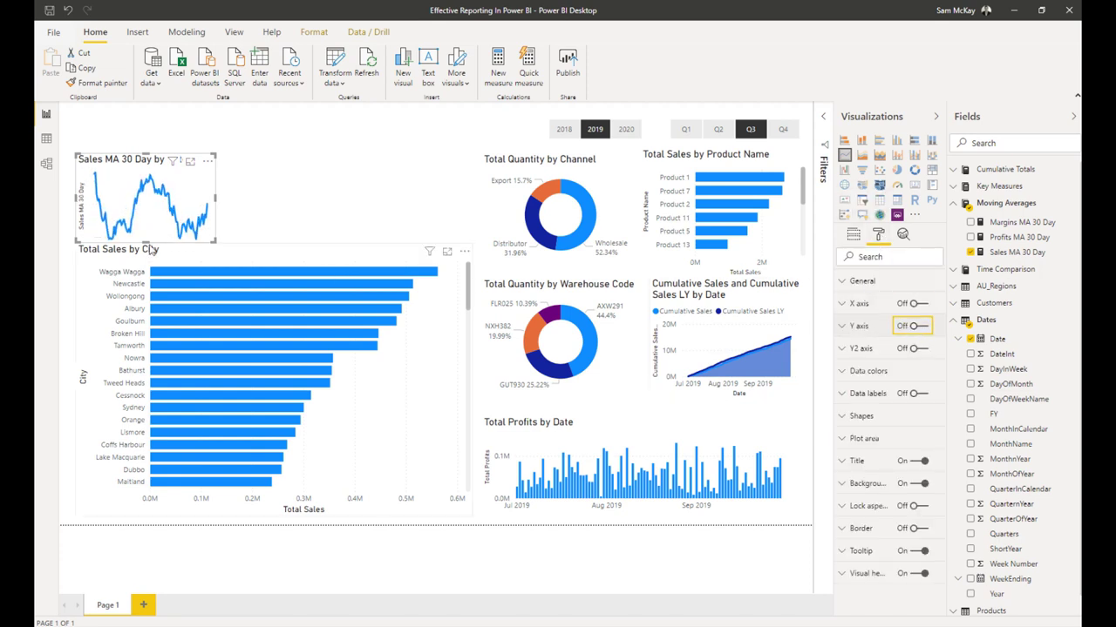
pyautogui.moveTo(210, 240); pyautogui.dragTo(211, 224)
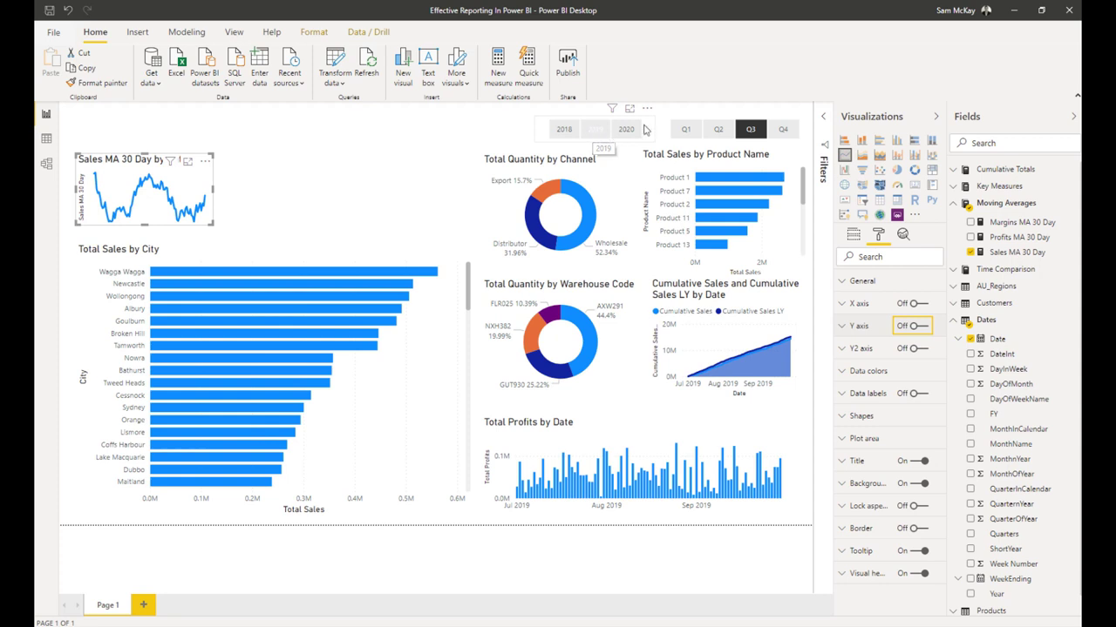
# Reapply the 2019 year filter and turn off the sparkline's Y-axis title.
pyautogui.click(592, 131)
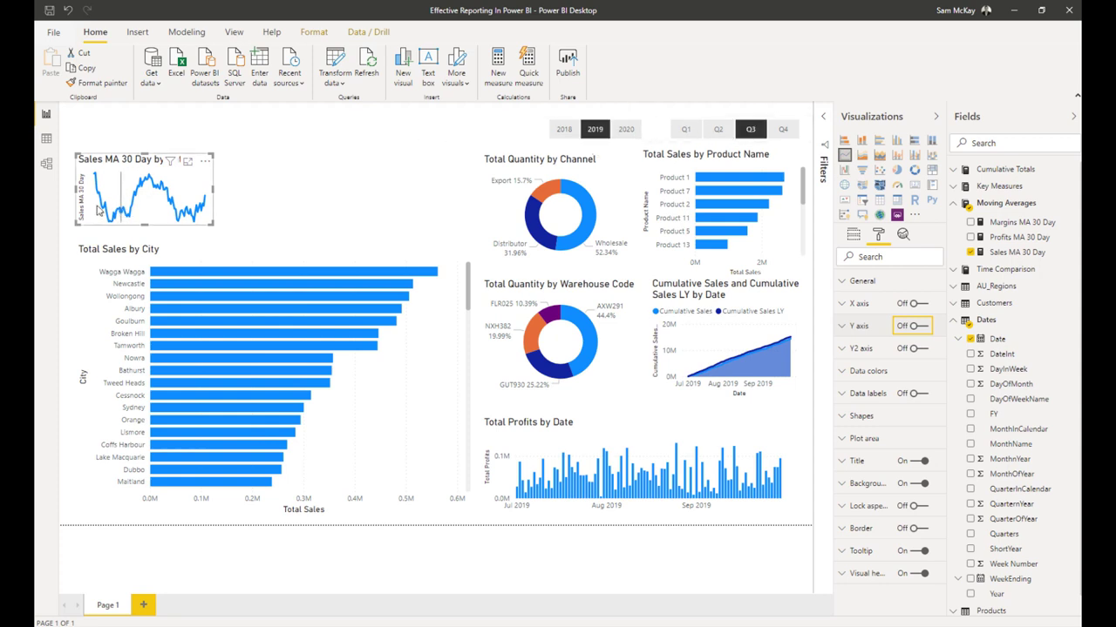
pyautogui.click(848, 324)
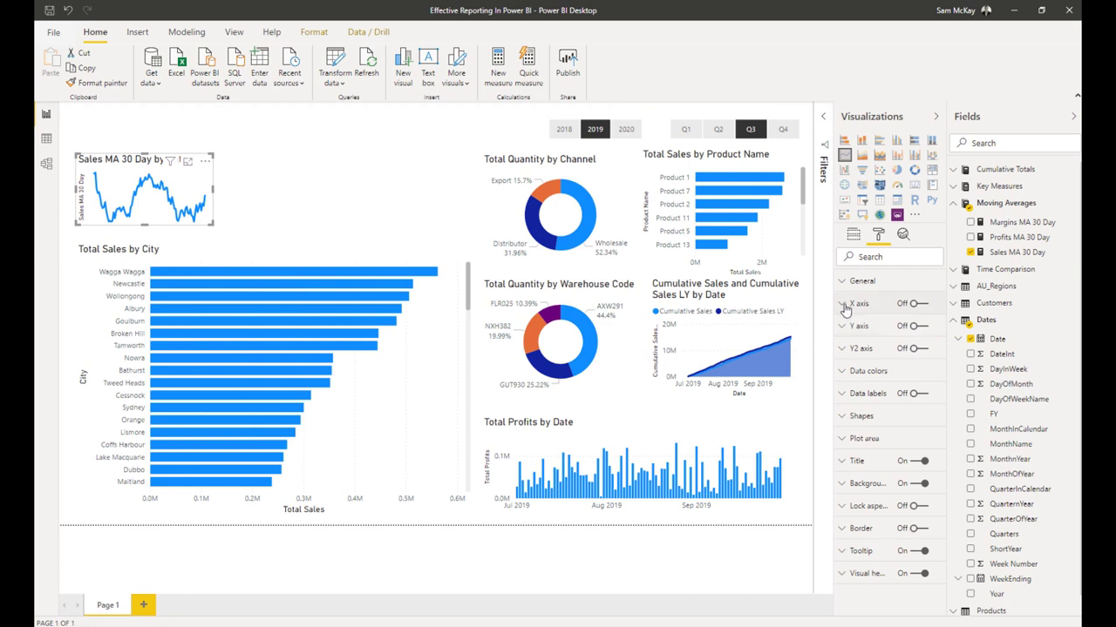
pyautogui.scroll(-4, 880, 401)
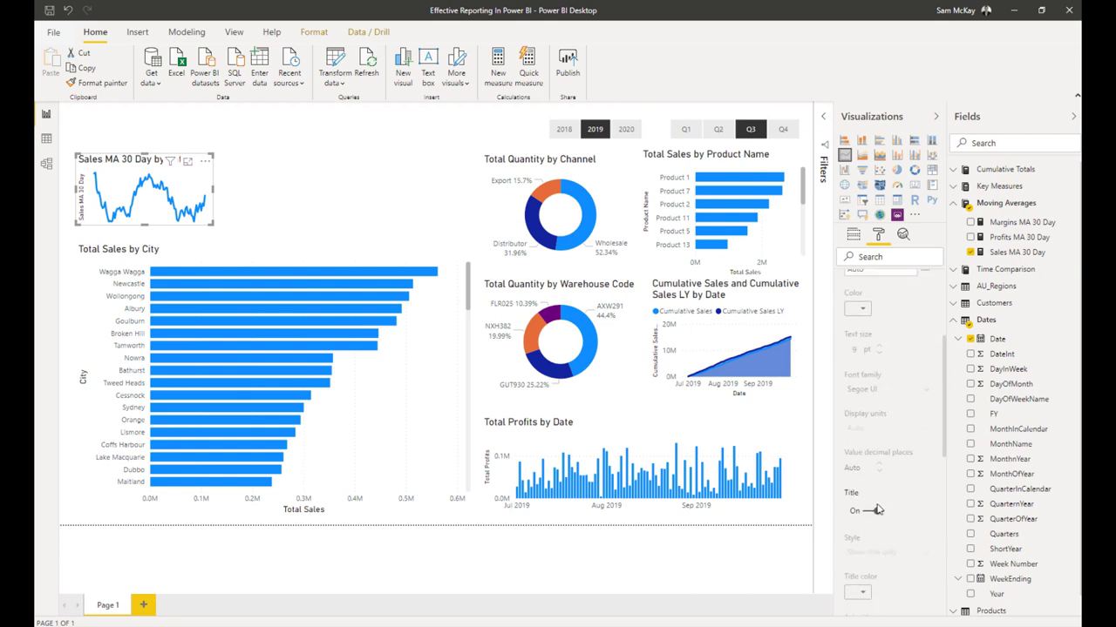
pyautogui.click(874, 511)
pyautogui.scroll(5, 864, 329)
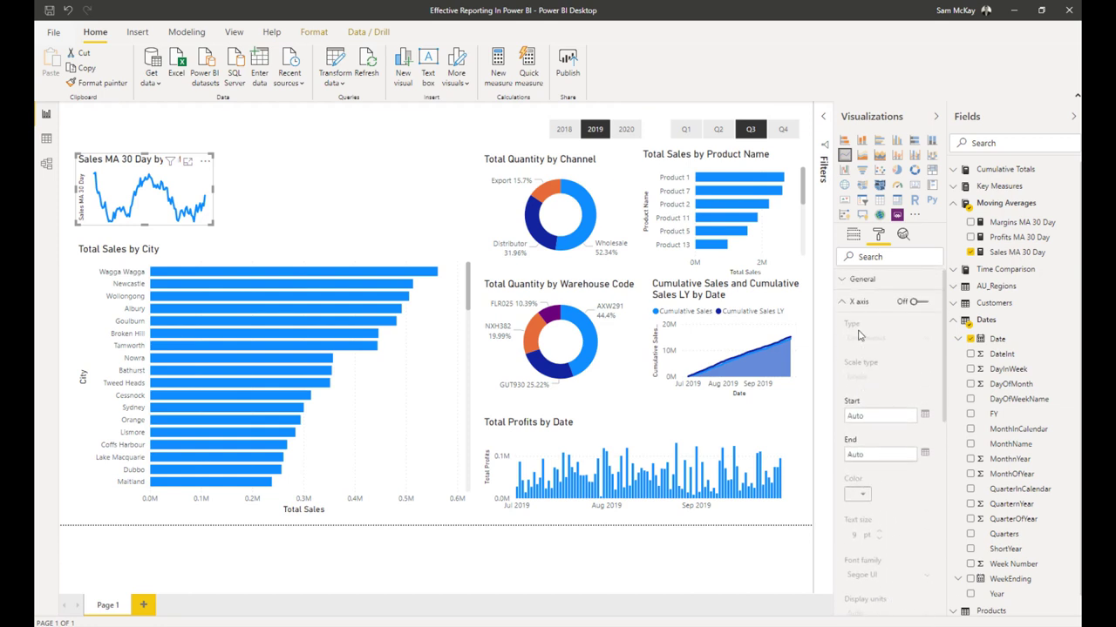
pyautogui.click(843, 324)
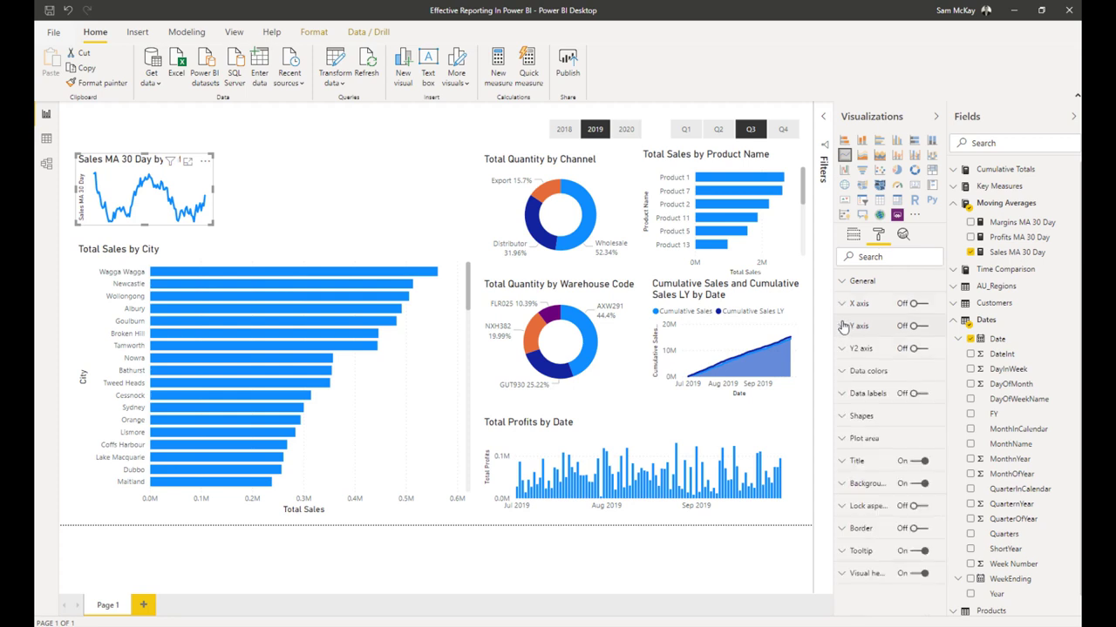
# Make sure the Y-axis title is off, then narrow the Sales MA 30 Day sparkline.
pyautogui.click(843, 326)
pyautogui.scroll(-3, 863, 418)
pyautogui.click(866, 458)
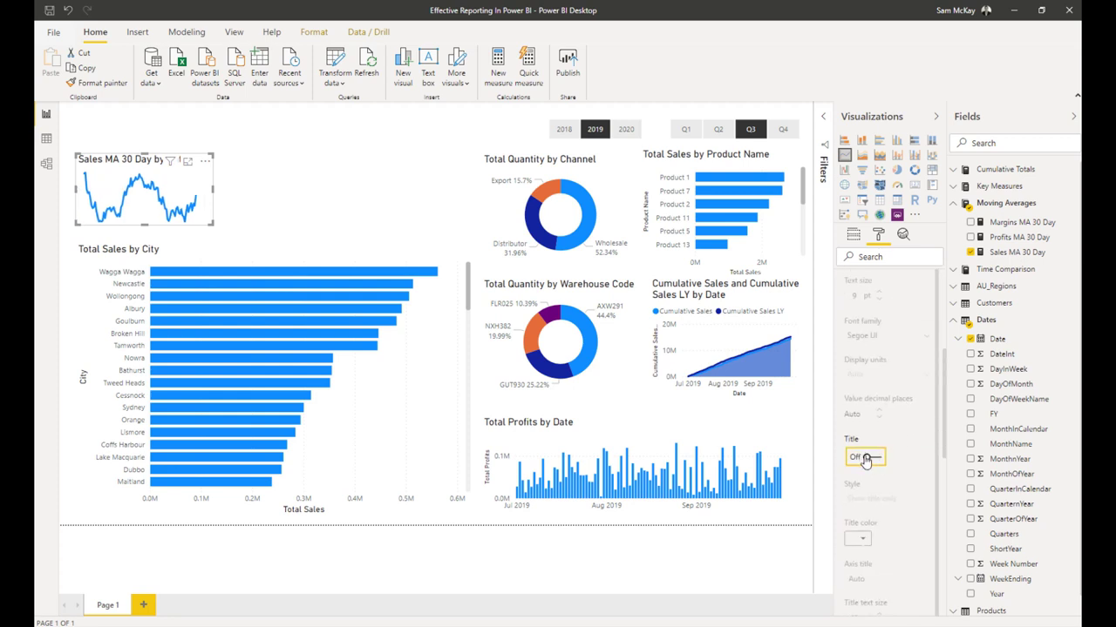
pyautogui.scroll(3, 911, 351)
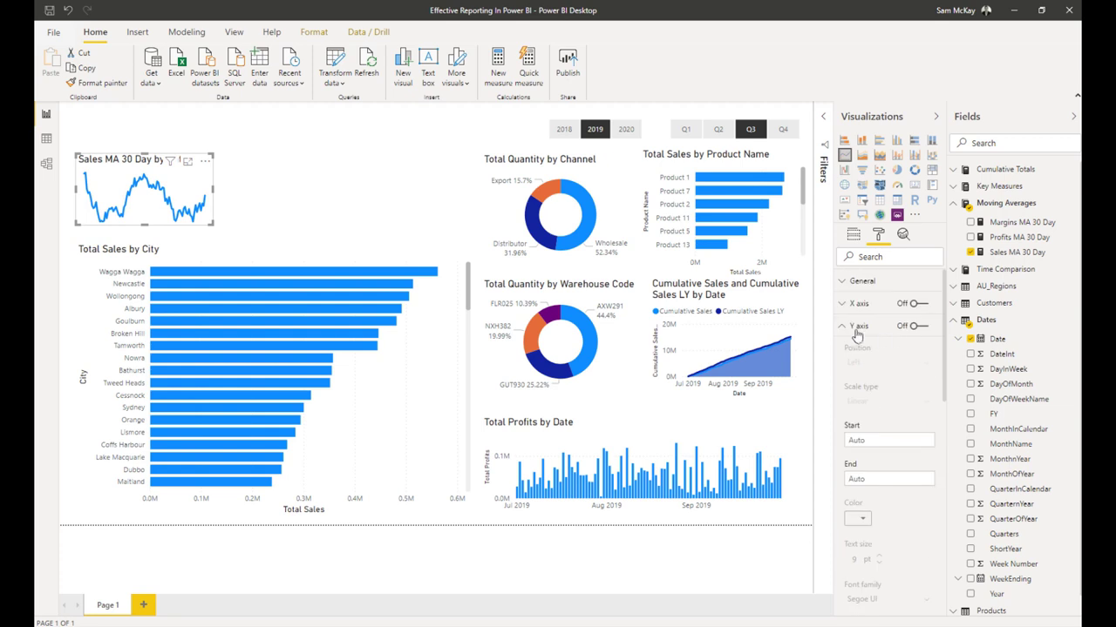
pyautogui.click(844, 328)
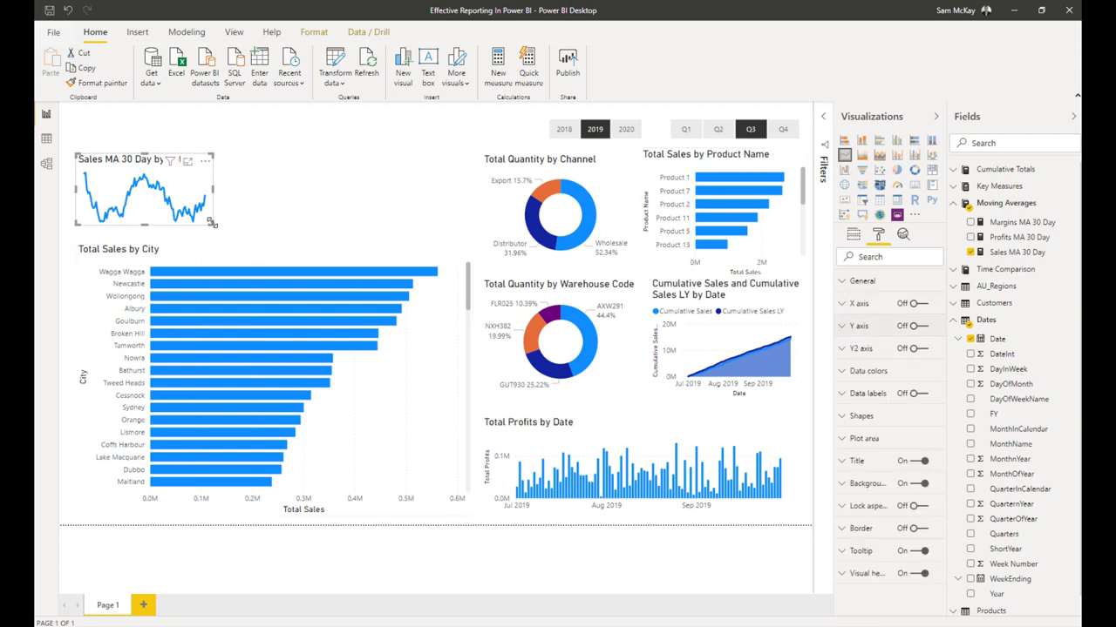
pyautogui.moveTo(212, 223); pyautogui.dragTo(193, 221)
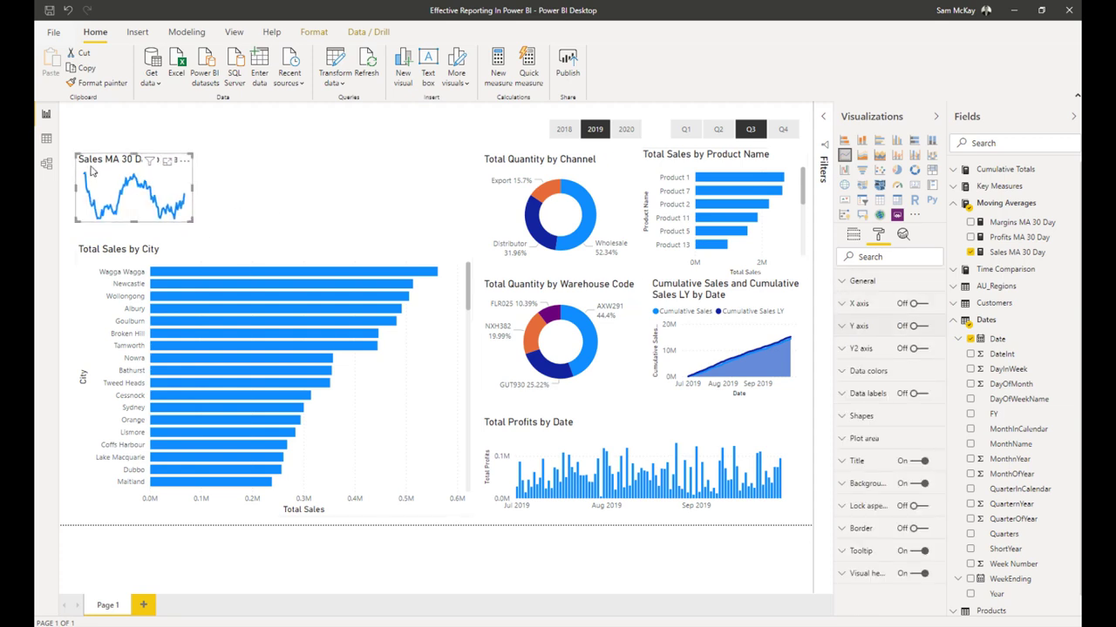
# Duplicate the sparkline twice and place the copies in the second and third slots.
pyautogui.hotkey('ctrl', 'c')
pyautogui.hotkey('ctrl', 'v')
pyautogui.moveTo(93, 171); pyautogui.dragTo(227, 176)
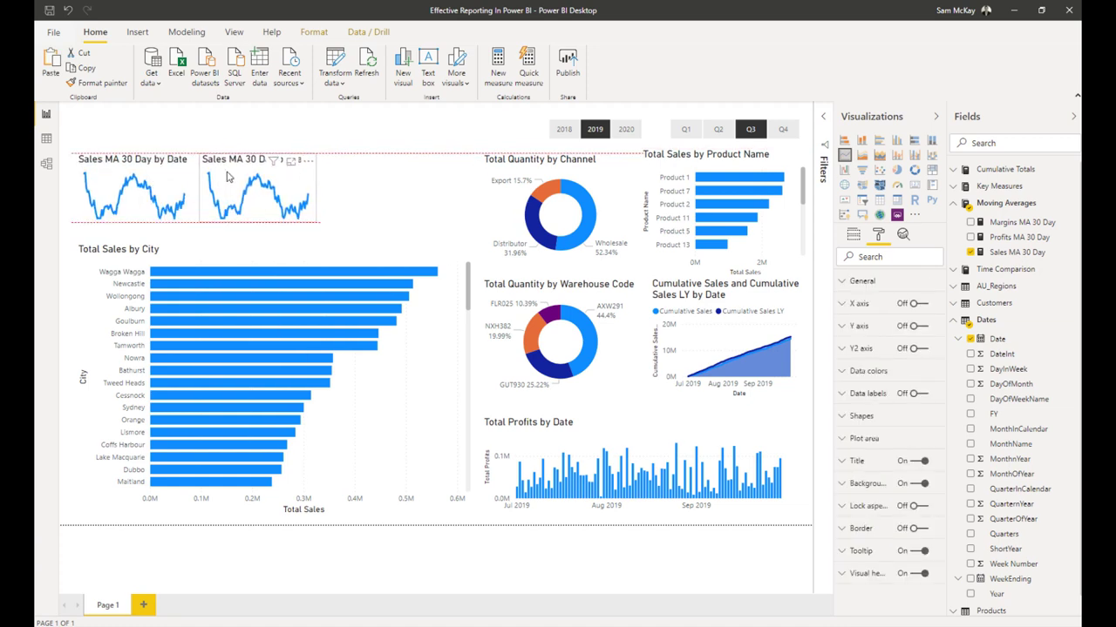
pyautogui.moveTo(331, 169); pyautogui.dragTo(441, 163)
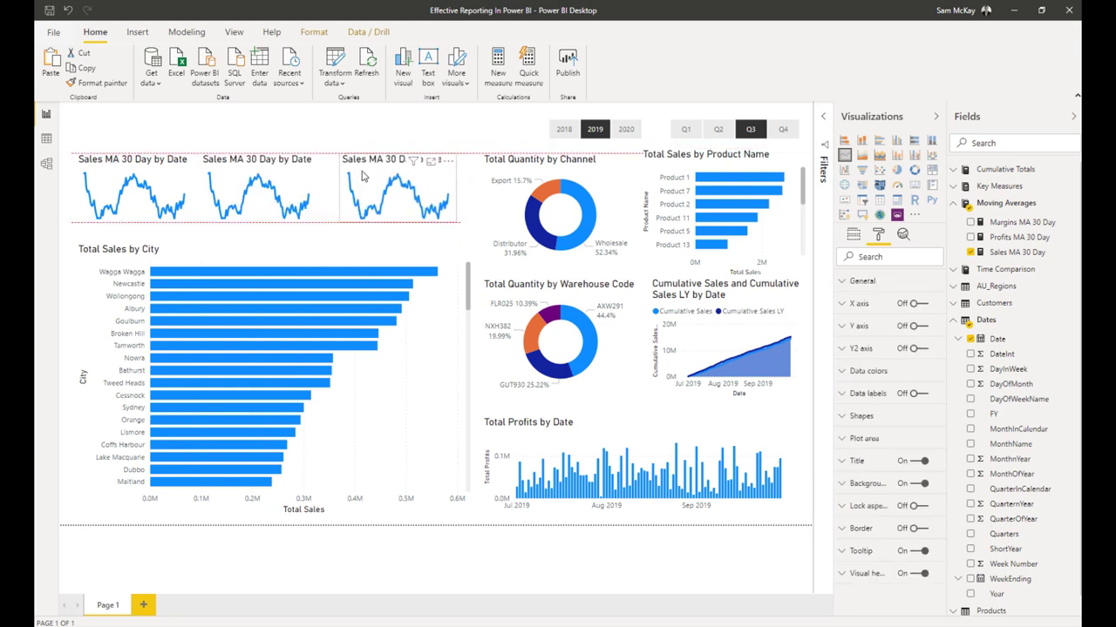
# Switch the second copy to Profits MA 30 Day and the third to Margins MA 30 Day.
pyautogui.click(312, 177)
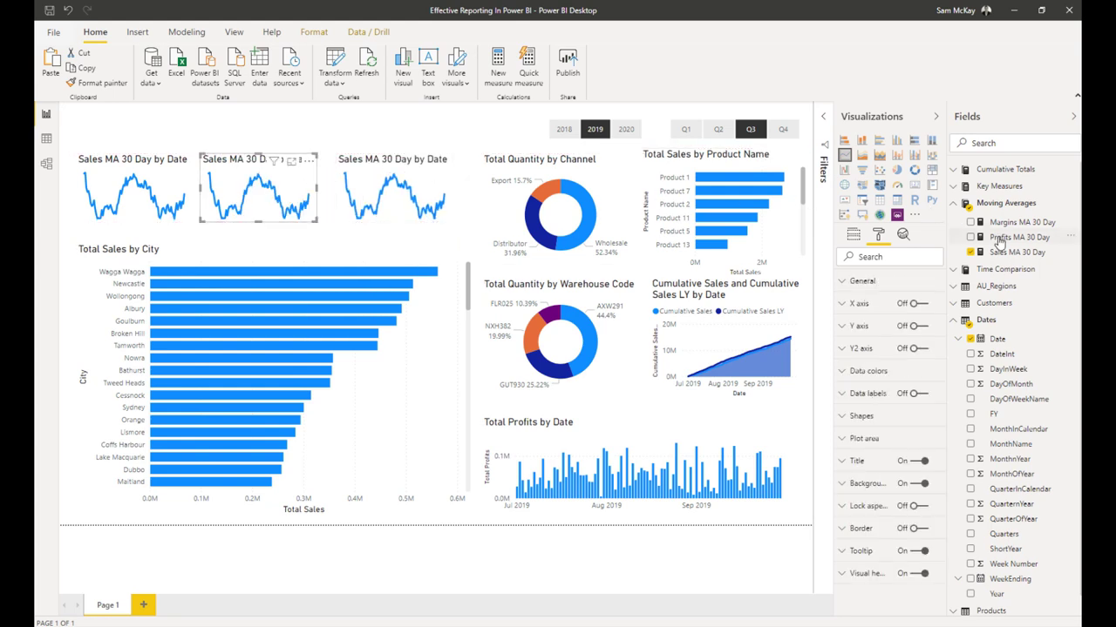
pyautogui.moveTo(980, 242); pyautogui.dragTo(931, 359)
pyautogui.click(935, 353)
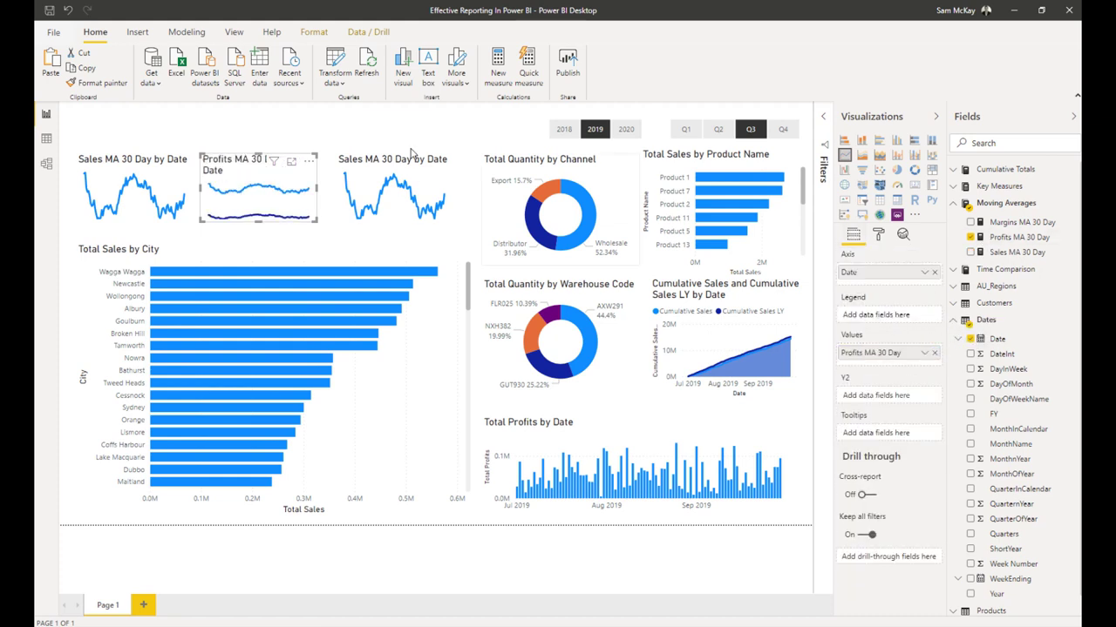
pyautogui.click(409, 196)
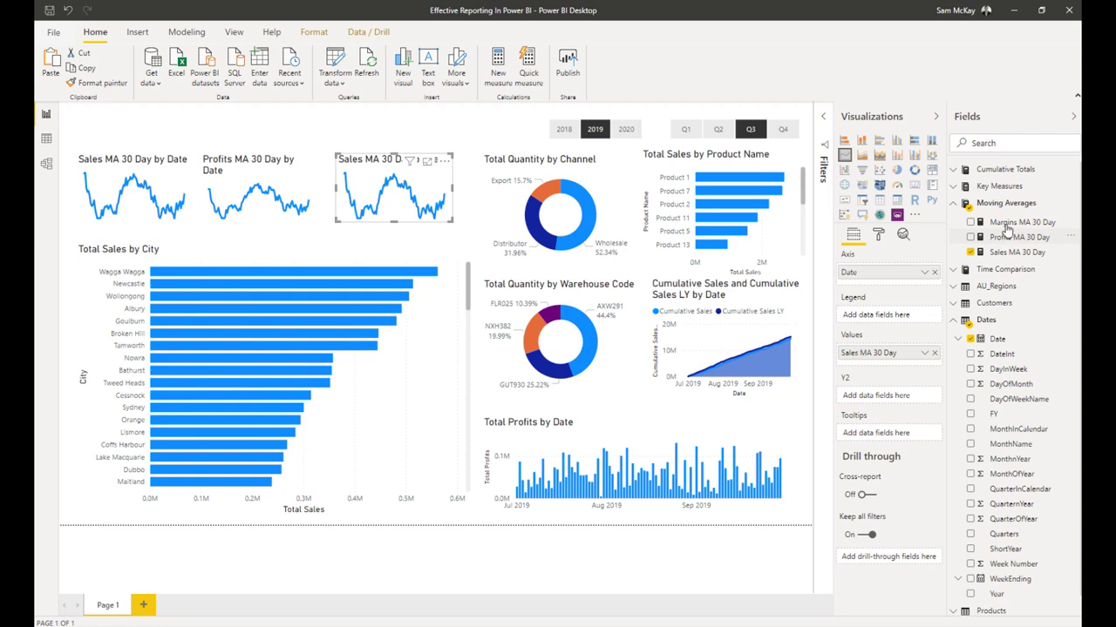
pyautogui.moveTo(1006, 225); pyautogui.dragTo(898, 365)
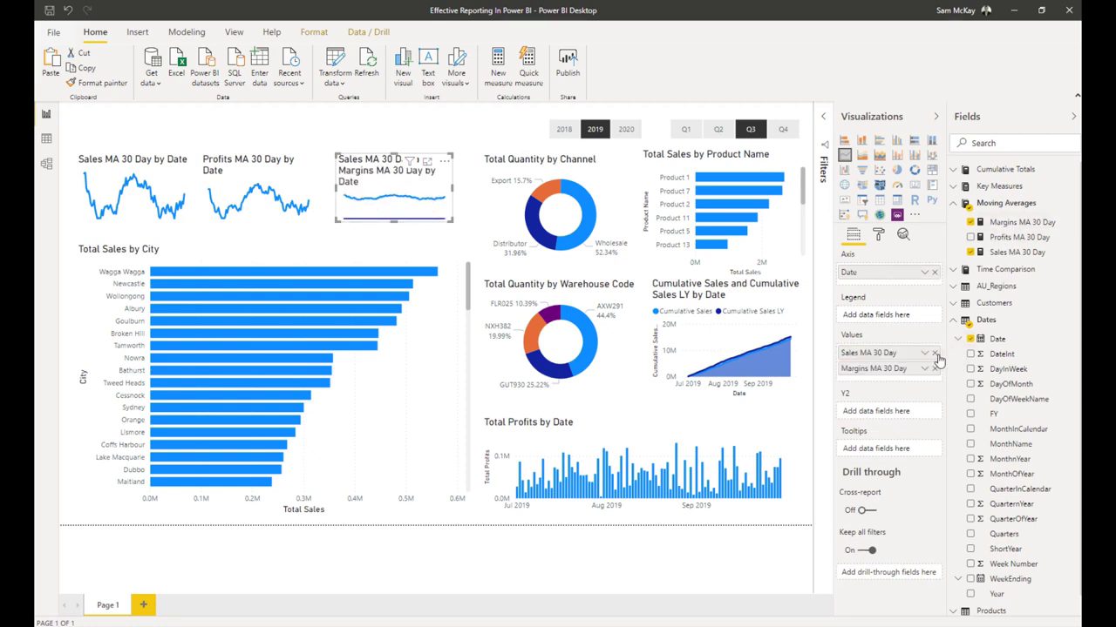
pyautogui.click(935, 353)
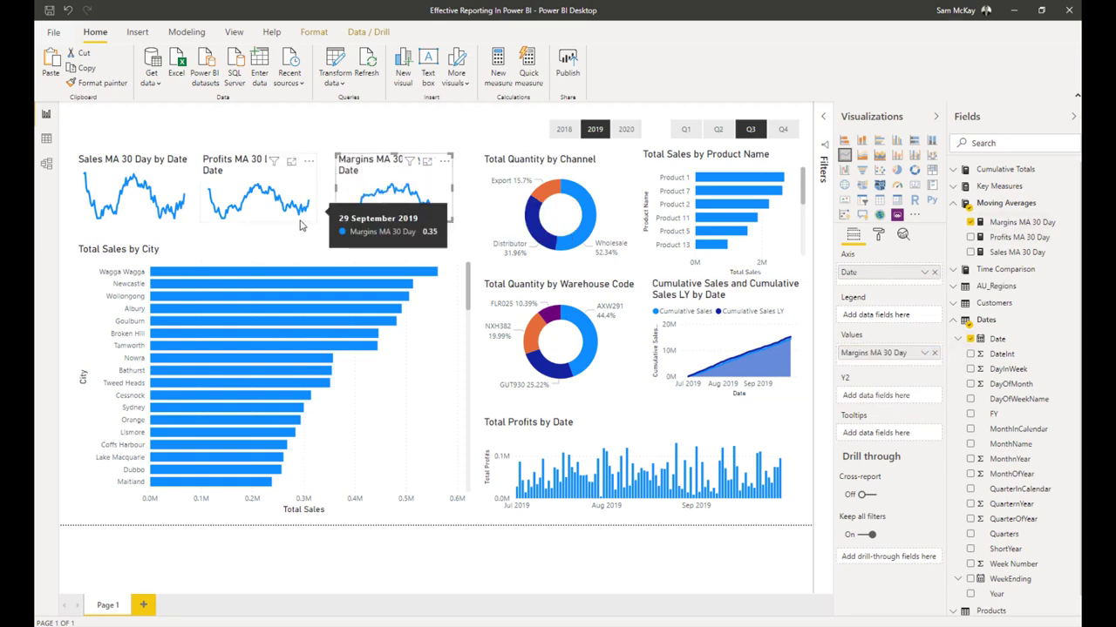
# Narrow the Sales, Profits and Margins MA 30 Day sparklines.
pyautogui.click(191, 188)
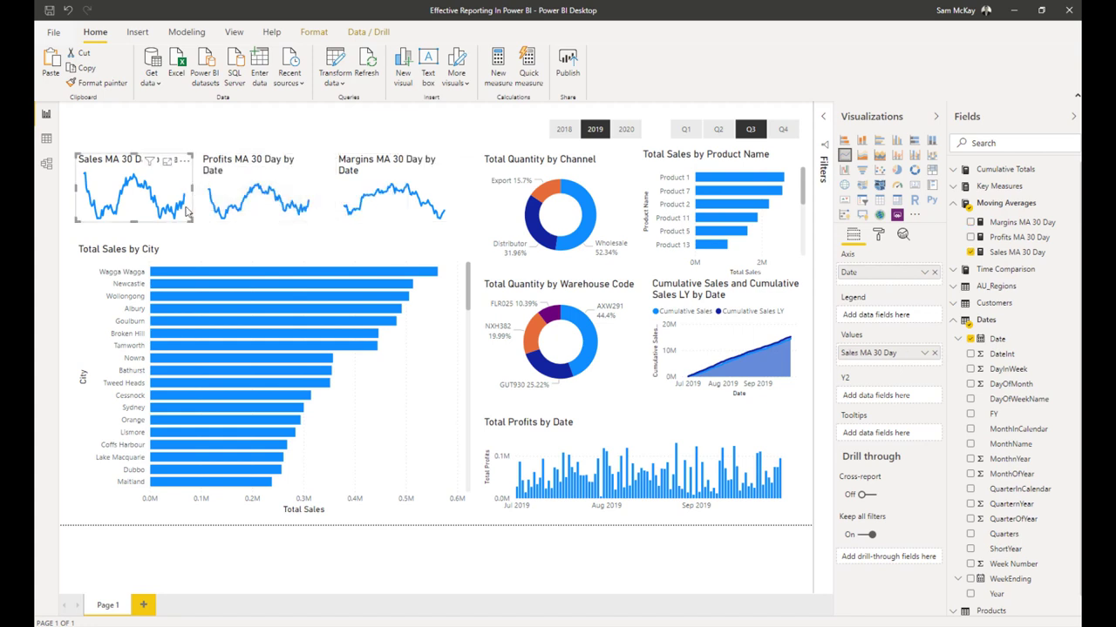
pyautogui.moveTo(191, 188); pyautogui.dragTo(151, 188)
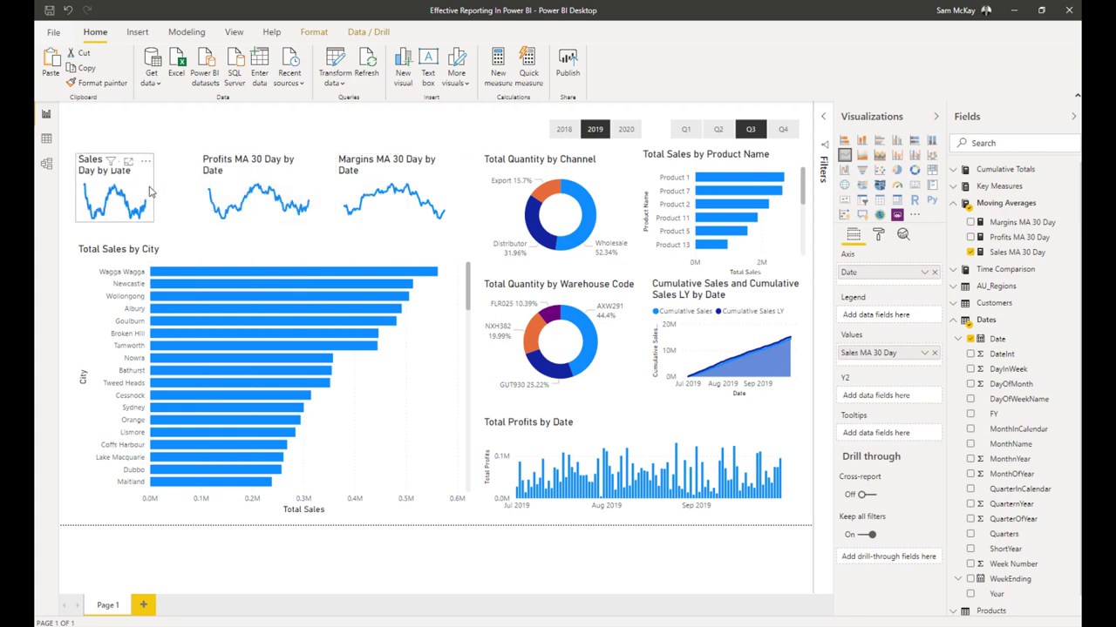
pyautogui.click(317, 191)
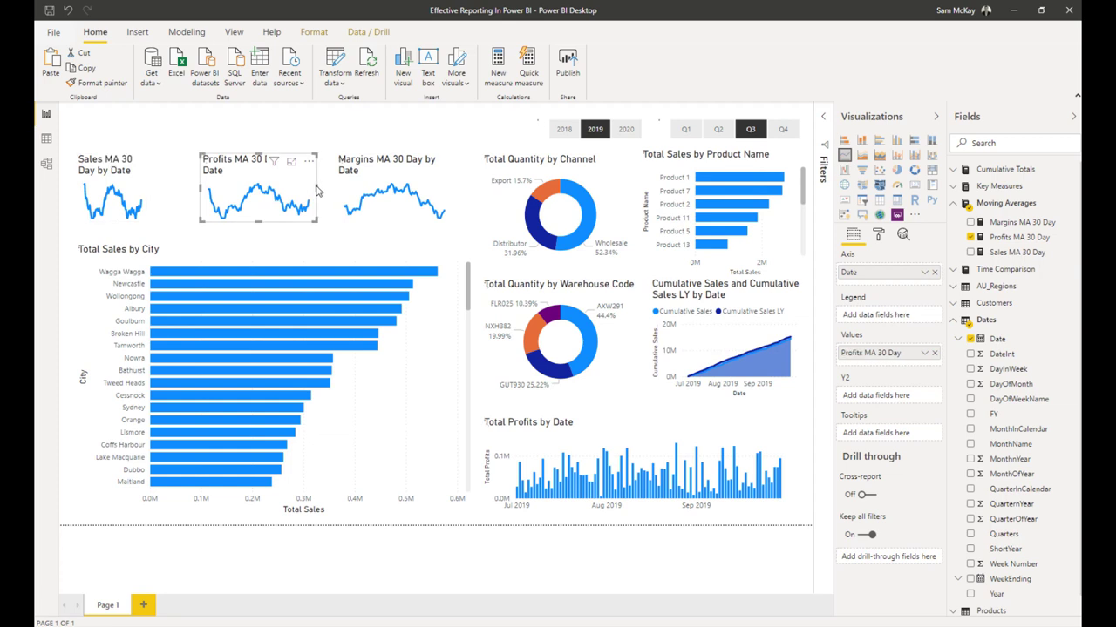
pyautogui.moveTo(317, 188); pyautogui.dragTo(291, 188)
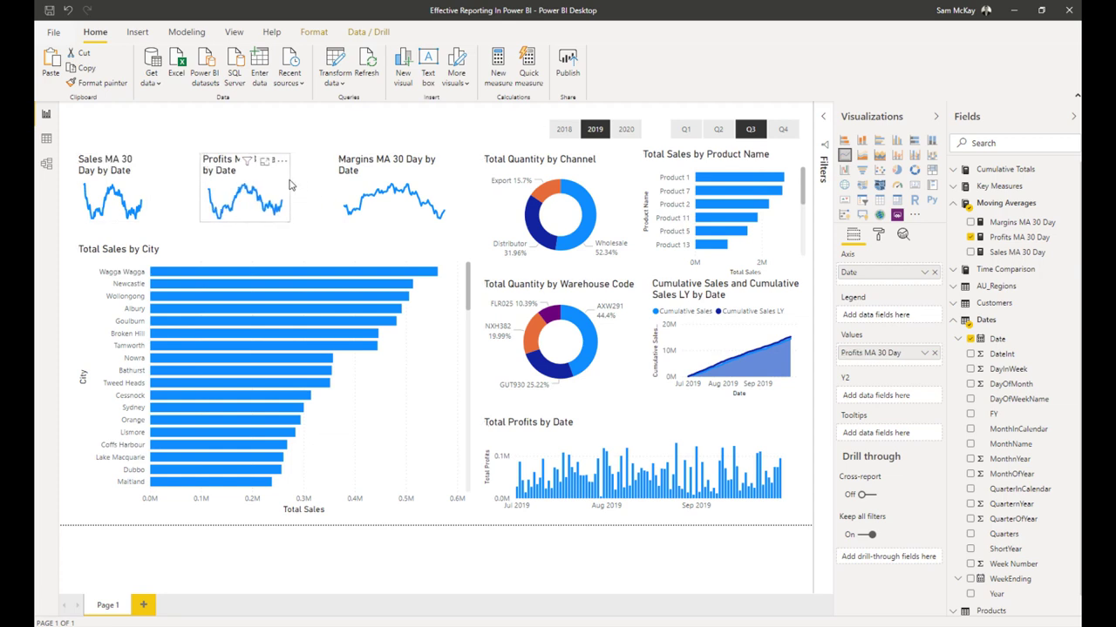
pyautogui.click(449, 188)
pyautogui.moveTo(450, 188); pyautogui.dragTo(417, 190)
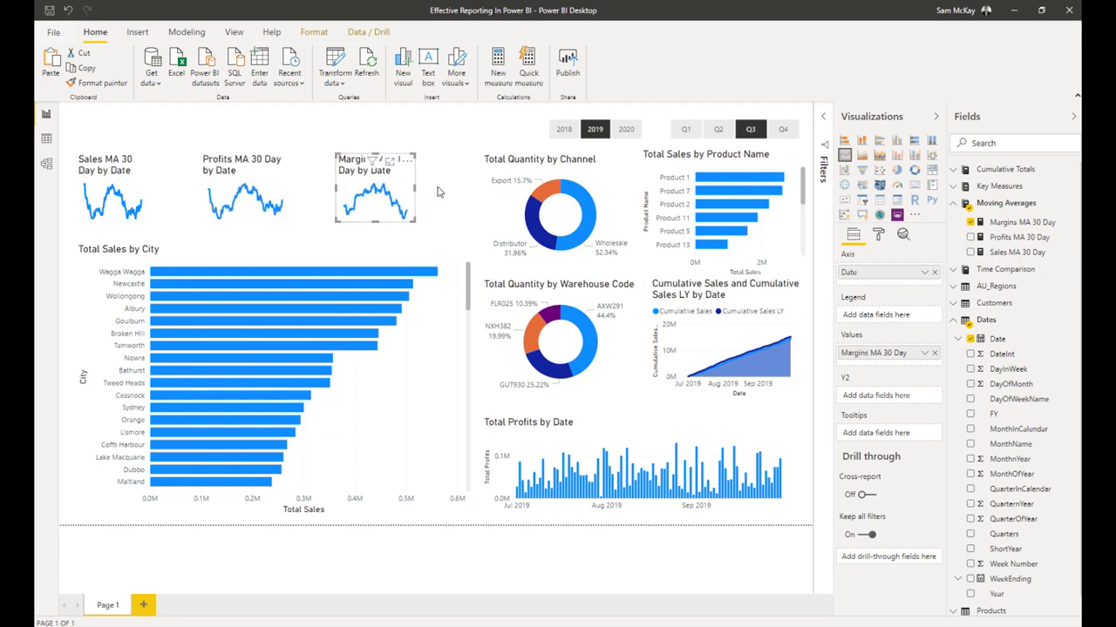
pyautogui.click(460, 139)
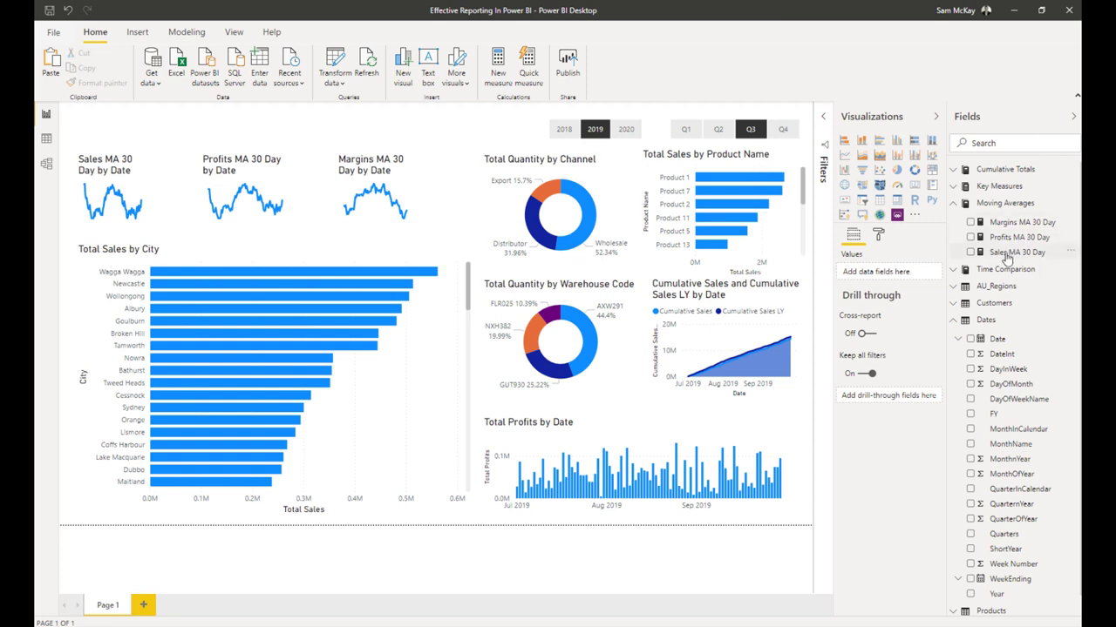
# Add Total Sales from Key Measures as a wider, shorter card visual.
pyautogui.click(958, 204)
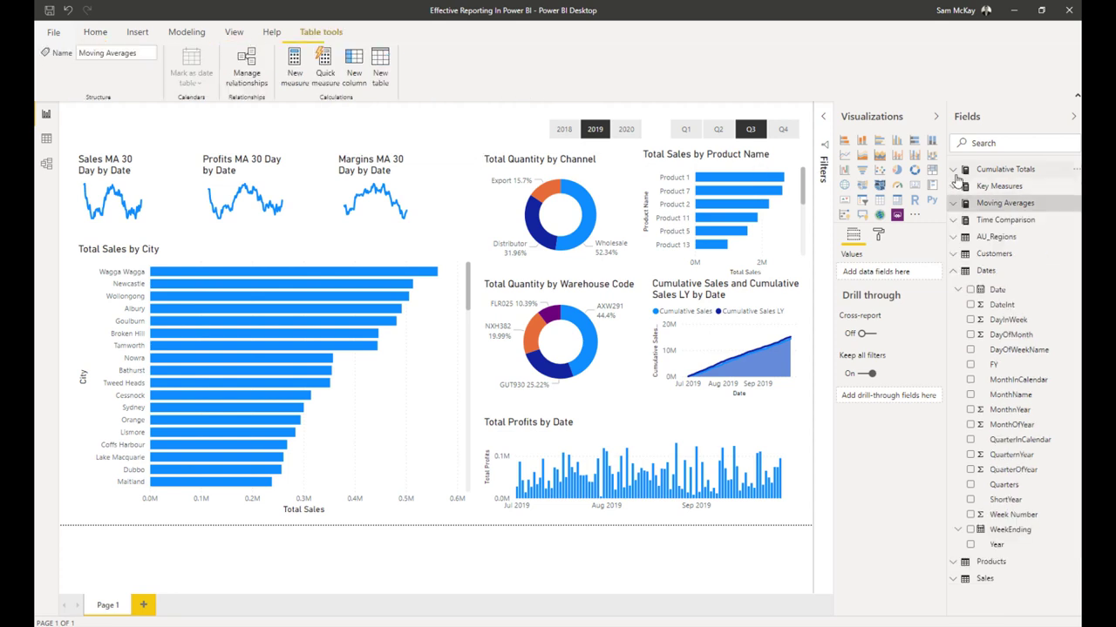
pyautogui.click(955, 186)
pyautogui.moveTo(512, 162); pyautogui.dragTo(417, 130)
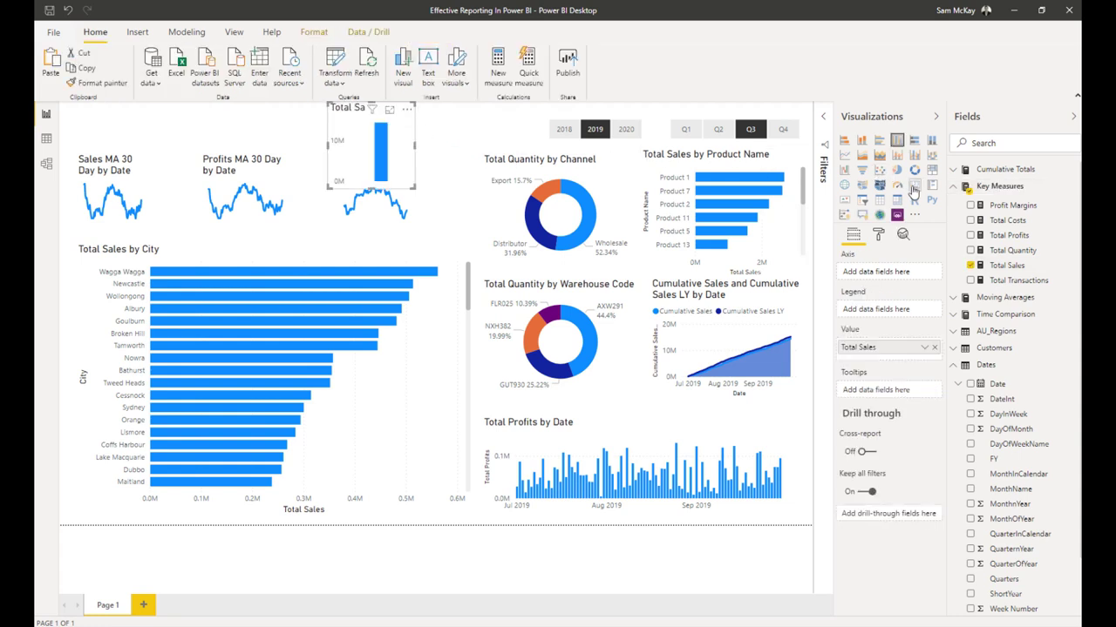
pyautogui.click(914, 184)
pyautogui.moveTo(416, 170)
pyautogui.mouseDown()
pyautogui.moveTo(417, 154)
pyautogui.moveTo(431, 150)
pyautogui.mouseUp()
# Set the card's category label text size to 11 pt.
pyautogui.click(877, 234)
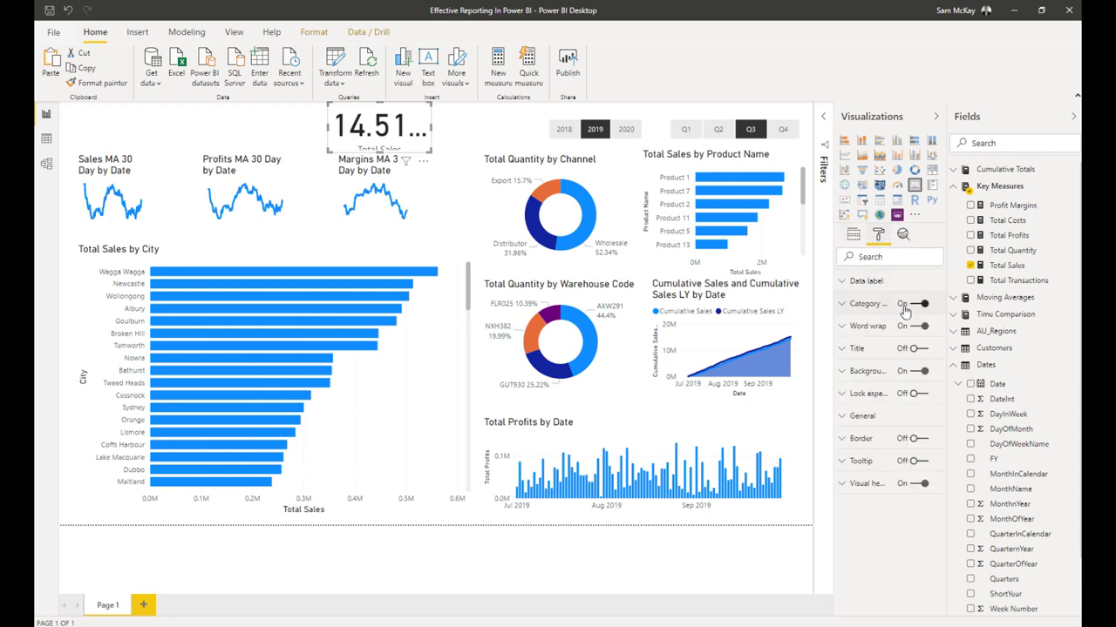
pyautogui.click(867, 303)
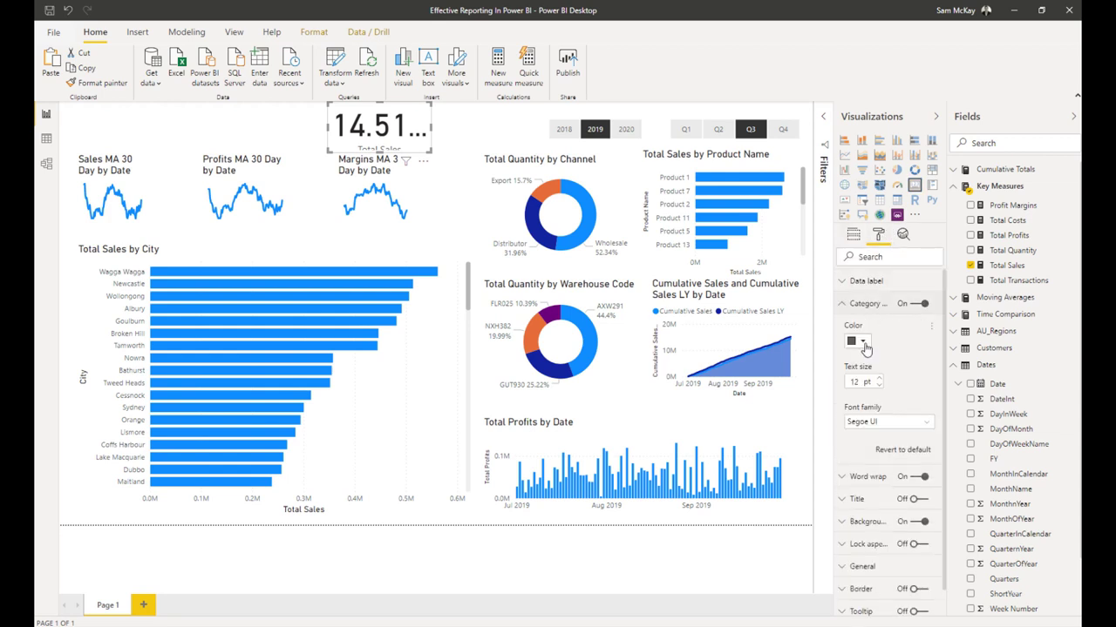
pyautogui.click(880, 386)
pyautogui.click(878, 386)
pyautogui.click(878, 386)
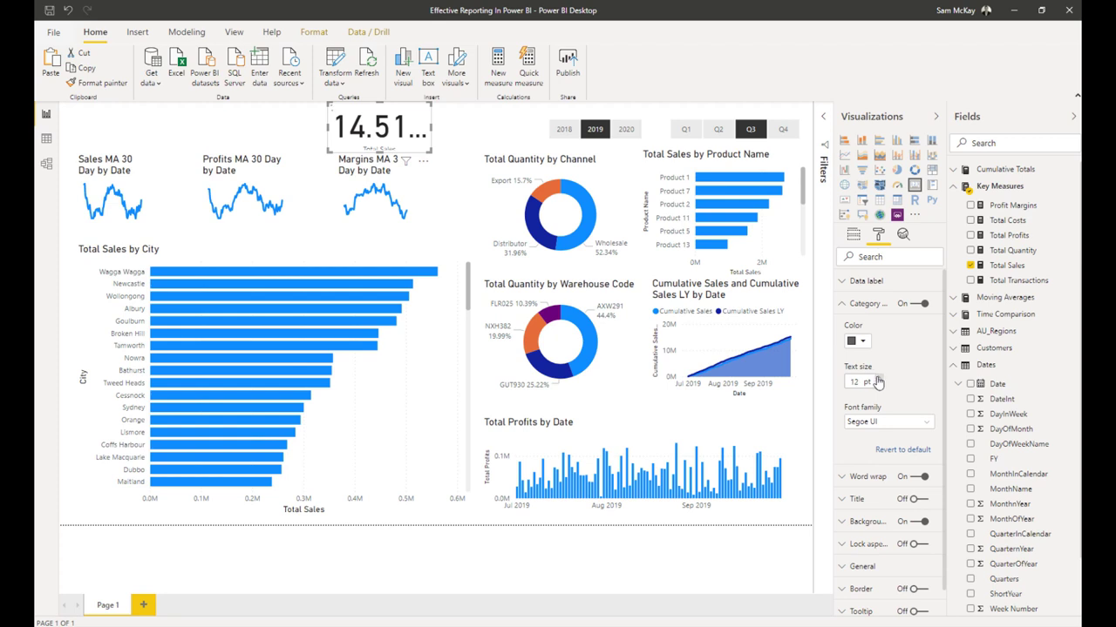
pyautogui.click(878, 385)
pyautogui.click(845, 305)
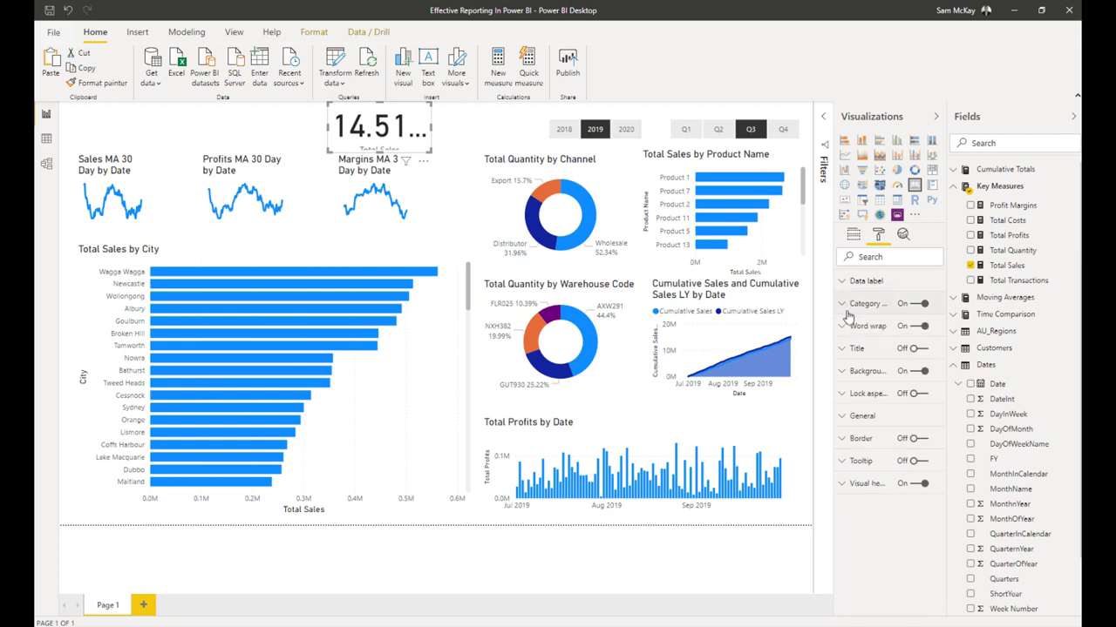
# Set the card's 14.51M data label text size to 32 pt.
pyautogui.click(840, 281)
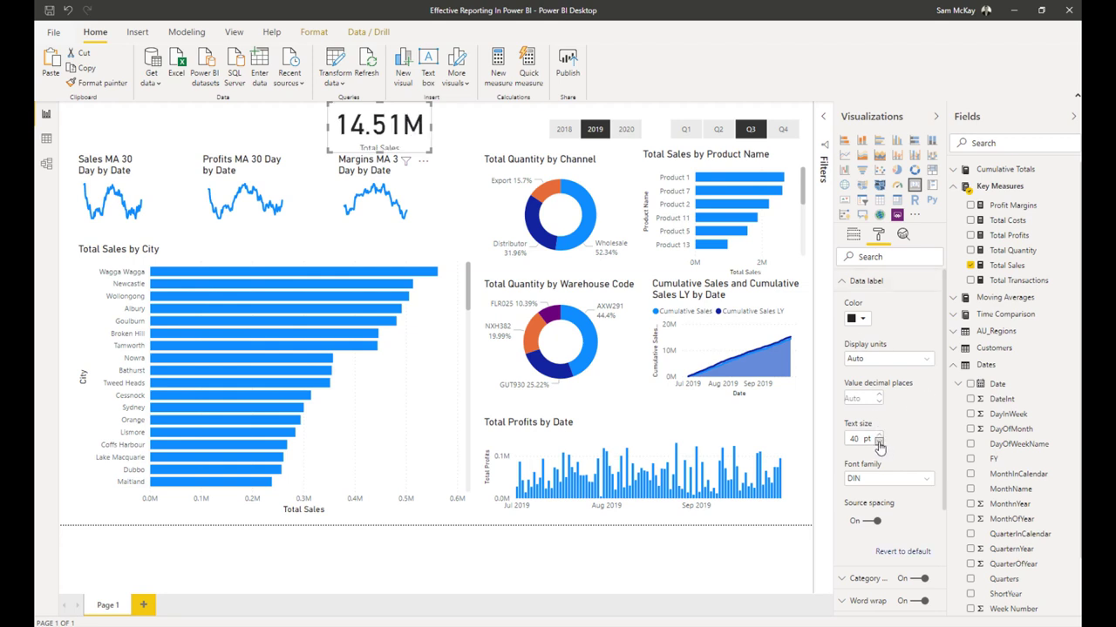
pyautogui.click(879, 443)
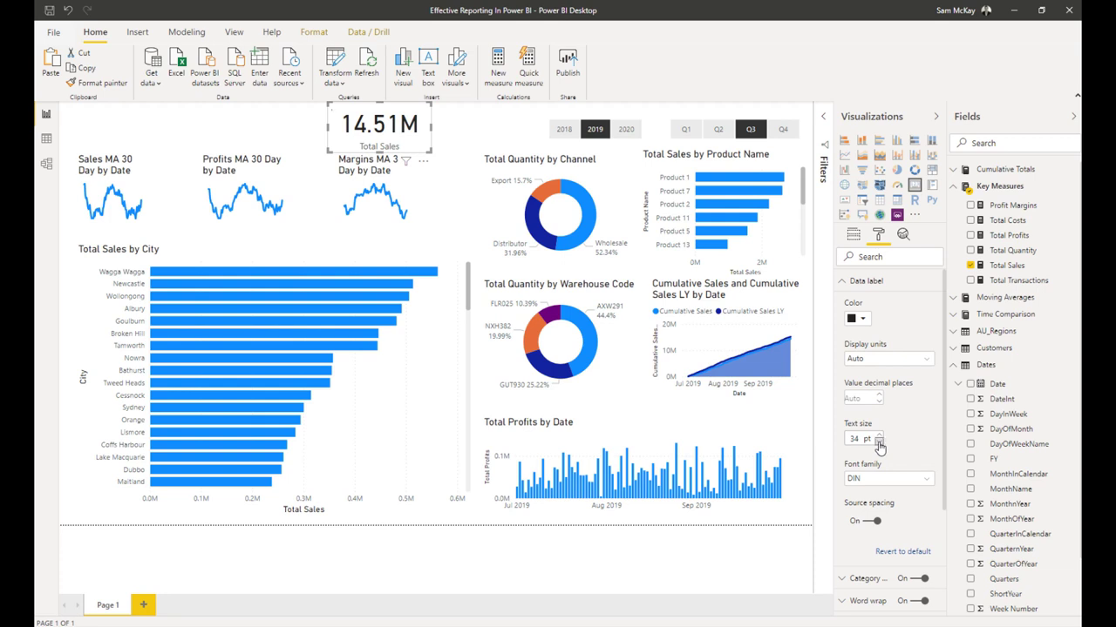
pyautogui.click(878, 444)
pyautogui.click(878, 443)
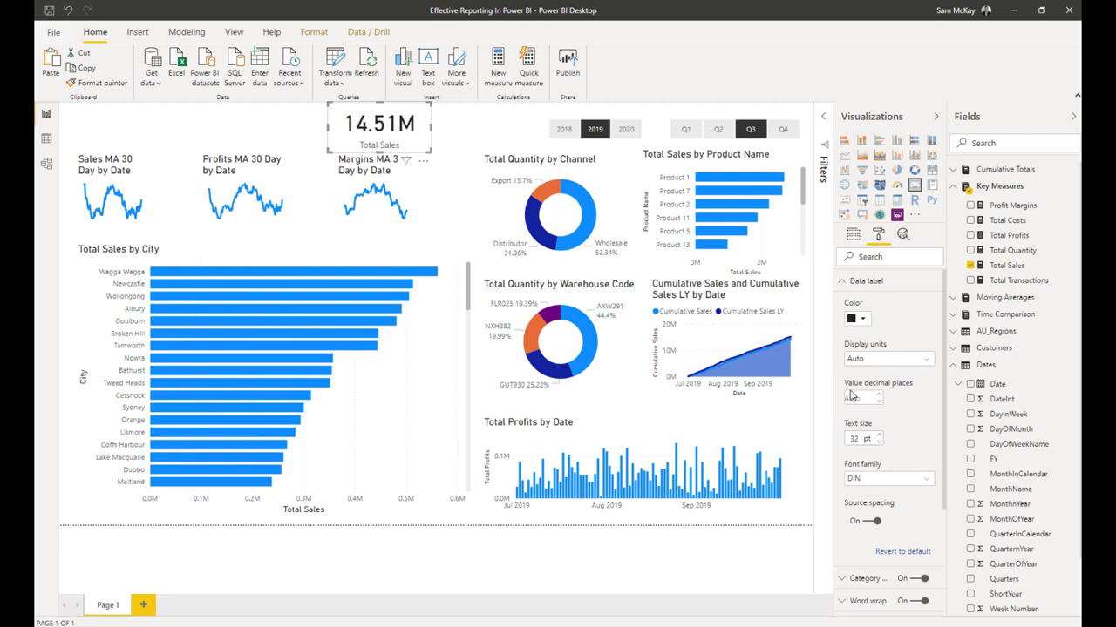
pyautogui.click(385, 124)
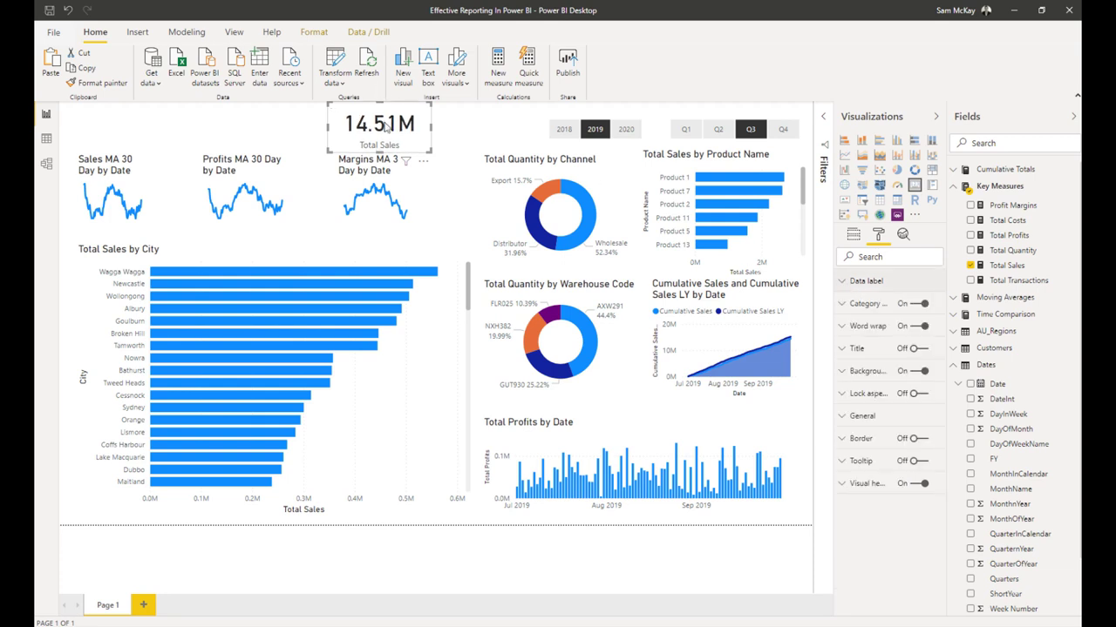
# Move the Total Sales card to the top-left and lower its value text to 28 pt.
pyautogui.moveTo(376, 113); pyautogui.dragTo(171, 169)
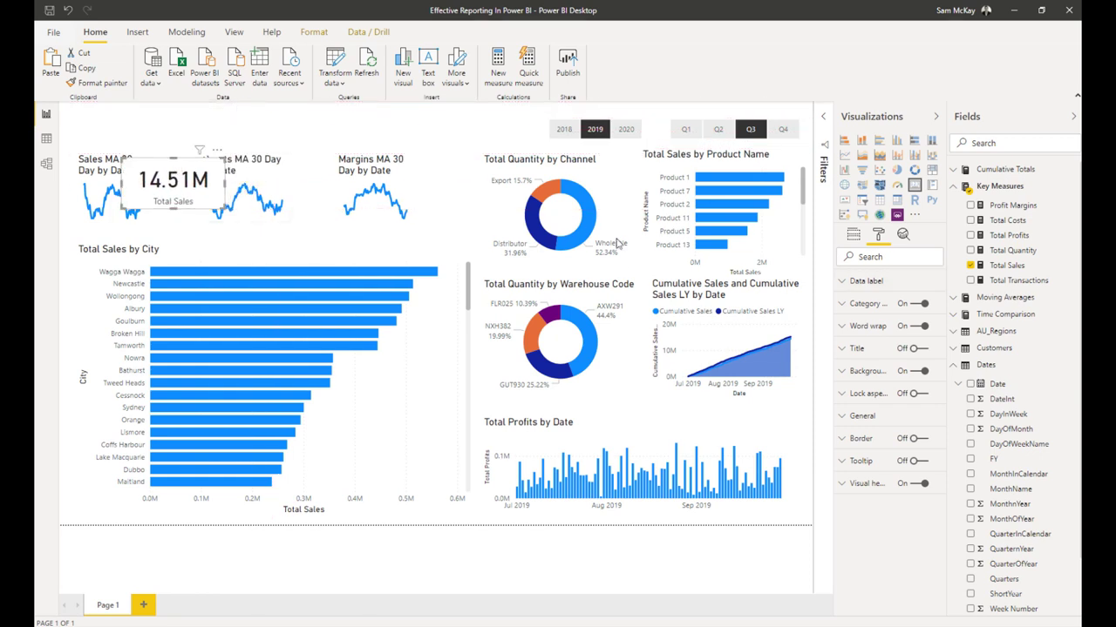
pyautogui.click(842, 304)
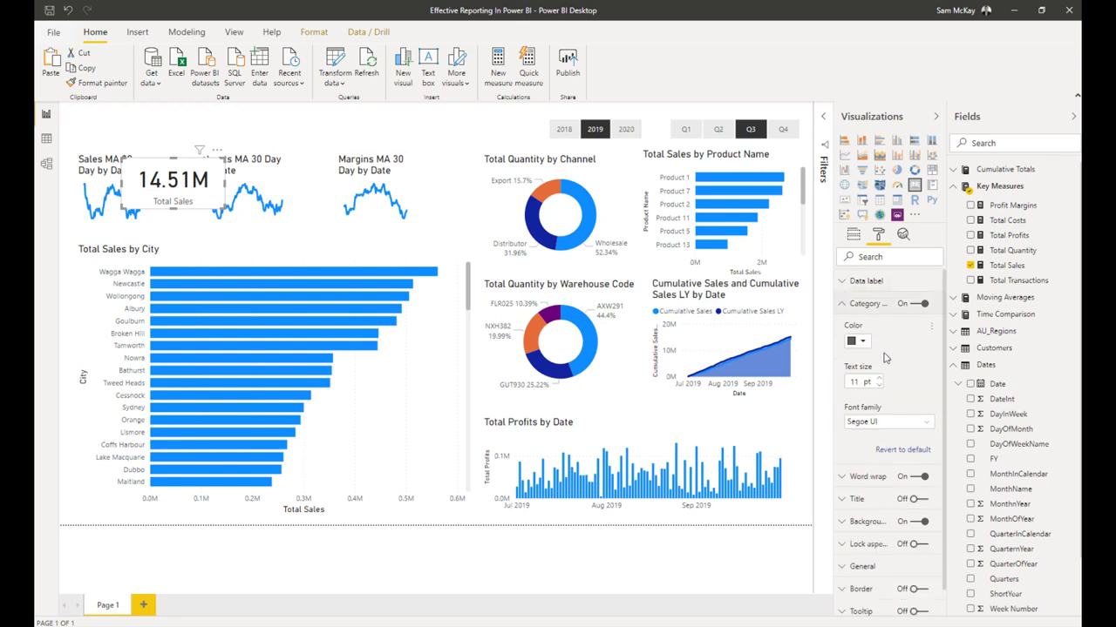
pyautogui.click(850, 305)
pyautogui.click(842, 350)
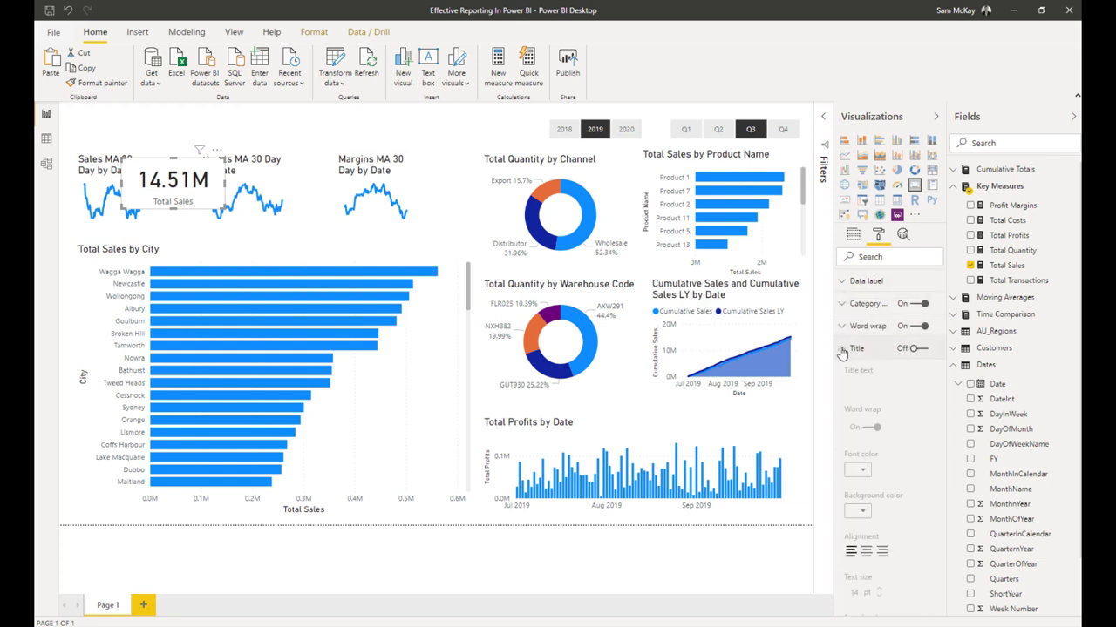
pyautogui.click(842, 281)
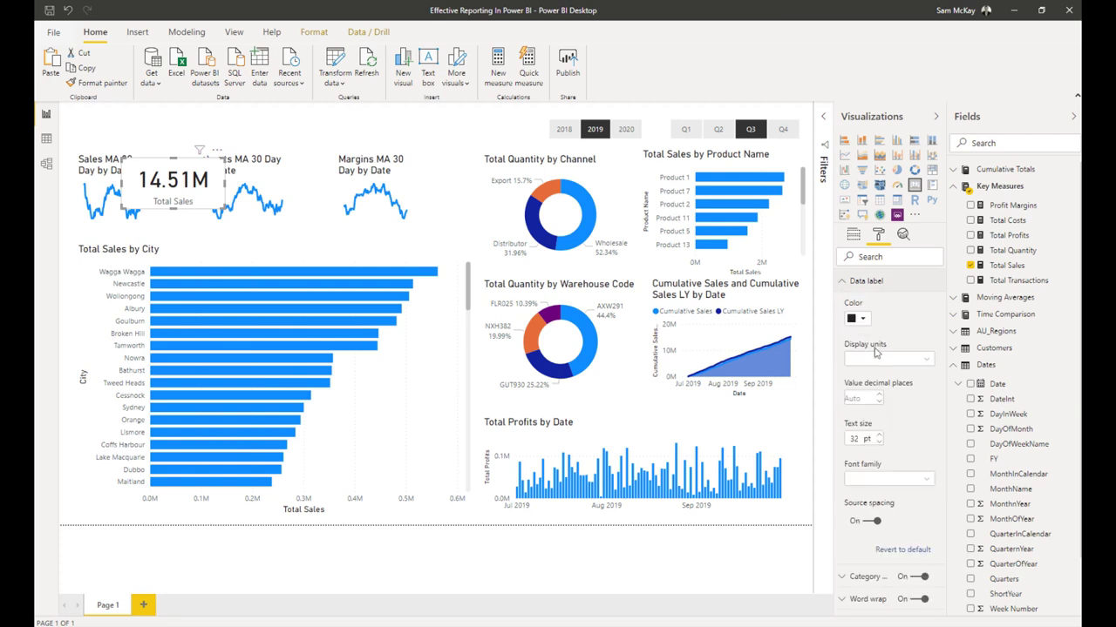
pyautogui.click(877, 442)
pyautogui.click(877, 442)
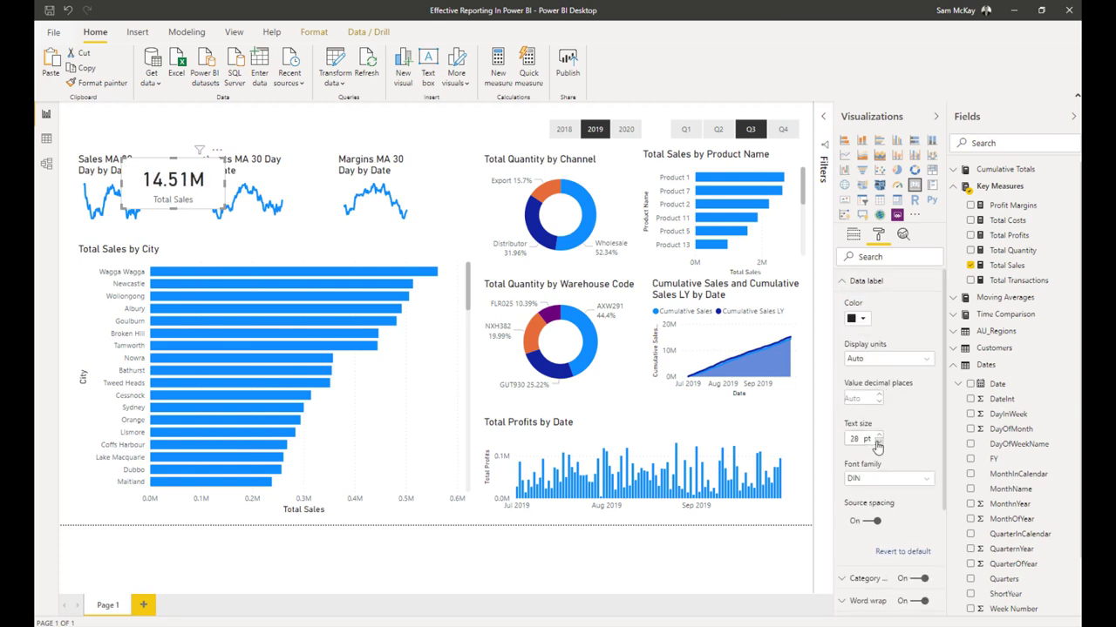
pyautogui.click(840, 281)
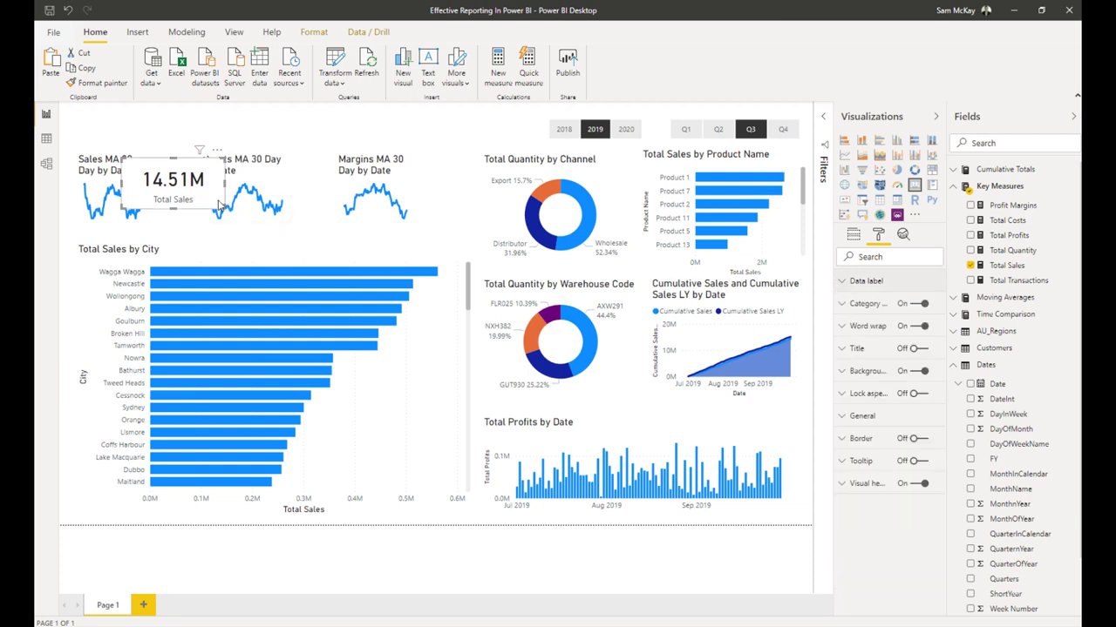
# Narrow the card and fit it between the Sales and Profits MA sparklines.
pyautogui.moveTo(217, 204); pyautogui.dragTo(198, 207)
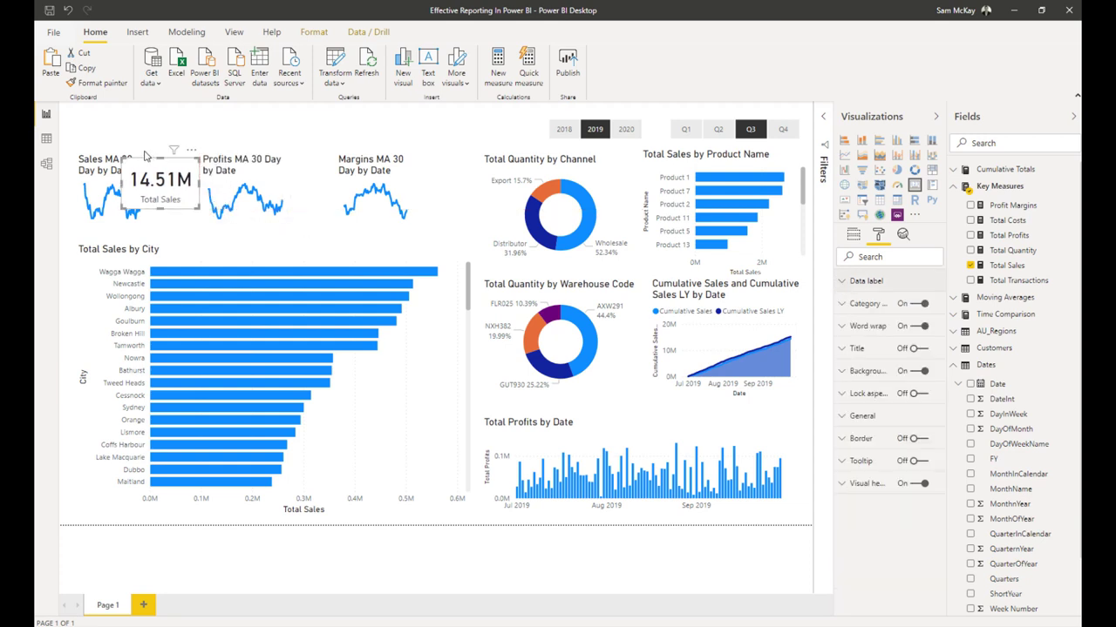
pyautogui.moveTo(163, 172); pyautogui.dragTo(170, 173)
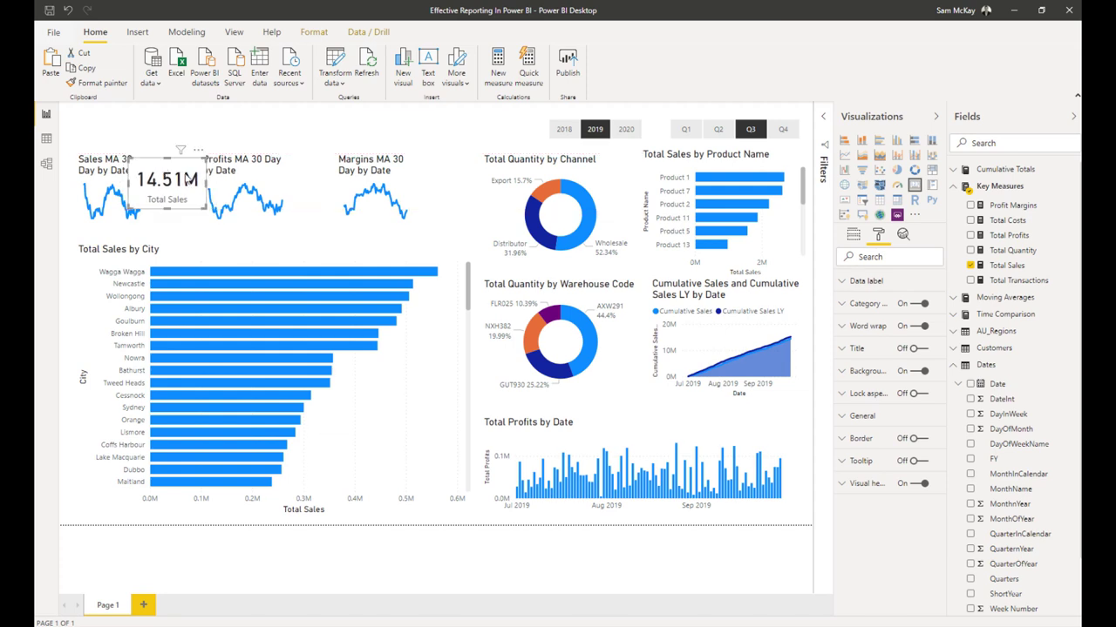
pyautogui.click(249, 187)
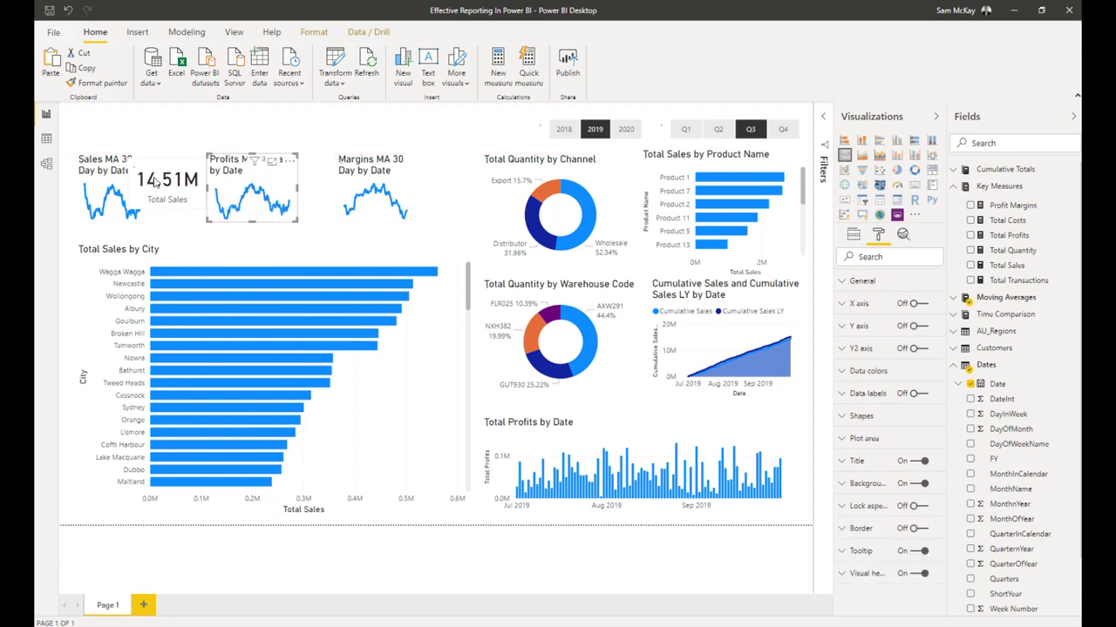
pyautogui.moveTo(171, 179)
pyautogui.mouseDown()
pyautogui.moveTo(198, 179)
pyautogui.moveTo(120, 187)
pyautogui.moveTo(225, 189)
pyautogui.moveTo(171, 200)
pyautogui.mouseUp()
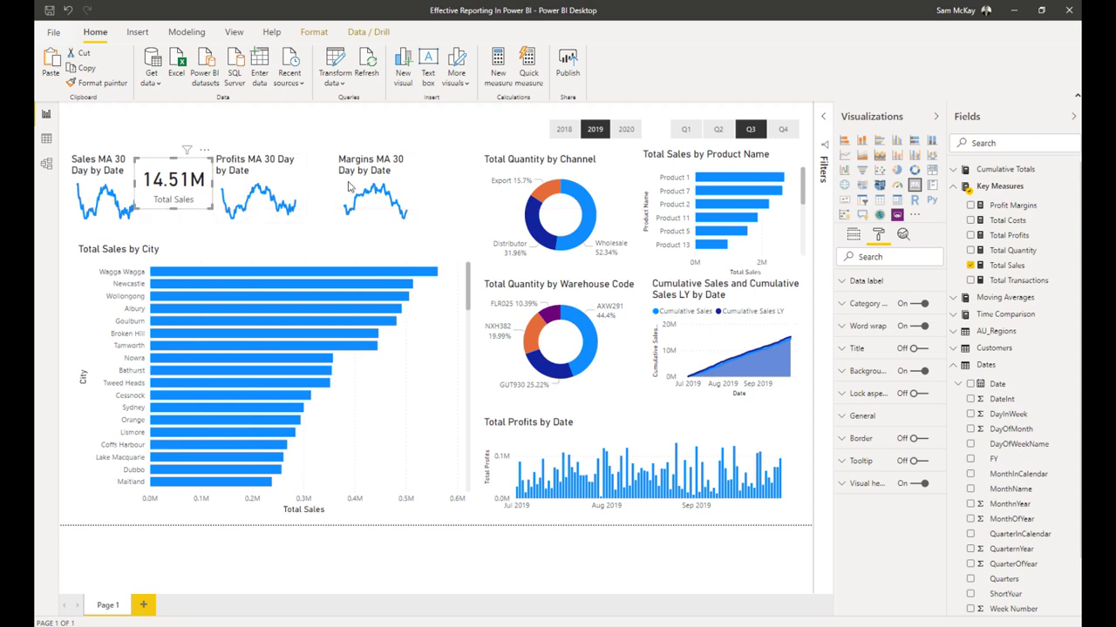
# Shift the Margins MA chart slightly right and narrow the Sales MA 30 Day chart.
pyautogui.moveTo(350, 187); pyautogui.dragTo(358, 187)
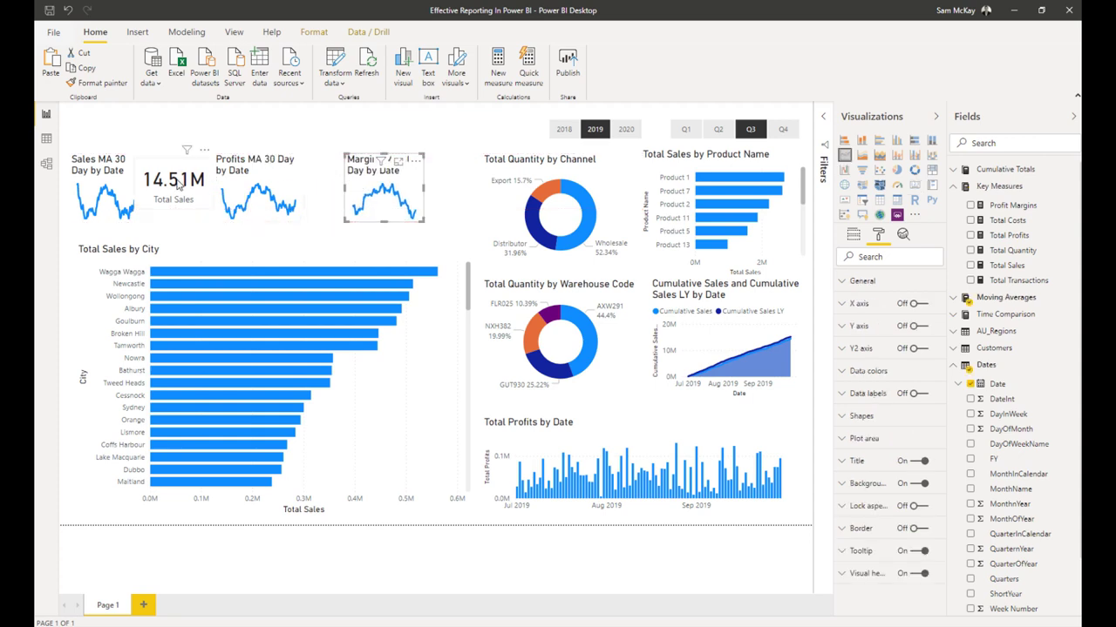
pyautogui.click(135, 199)
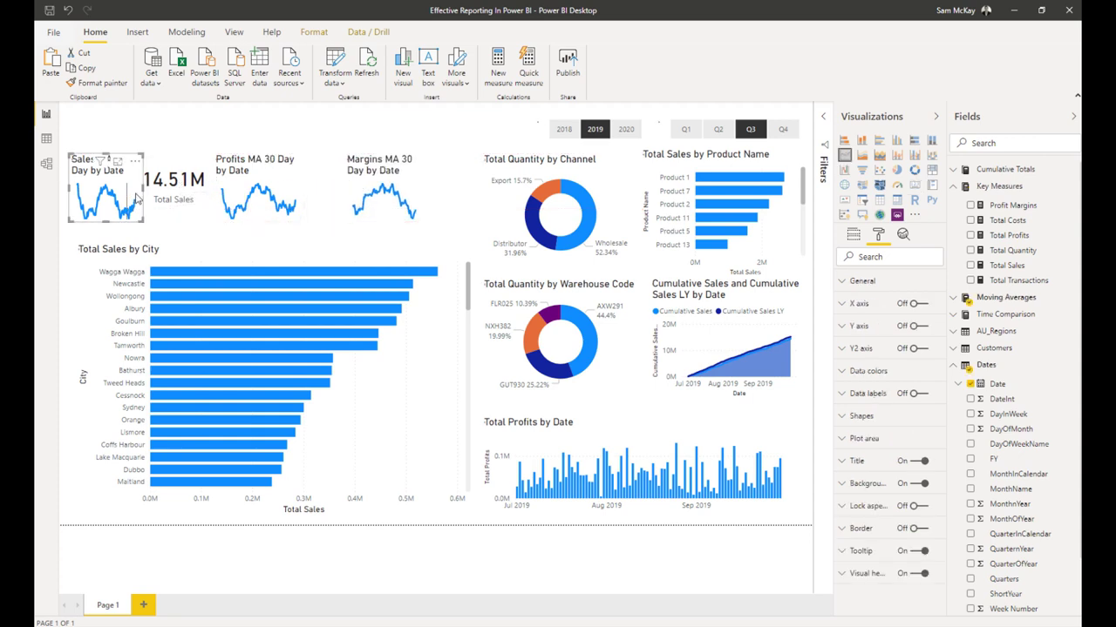
pyautogui.moveTo(141, 188); pyautogui.dragTo(142, 192)
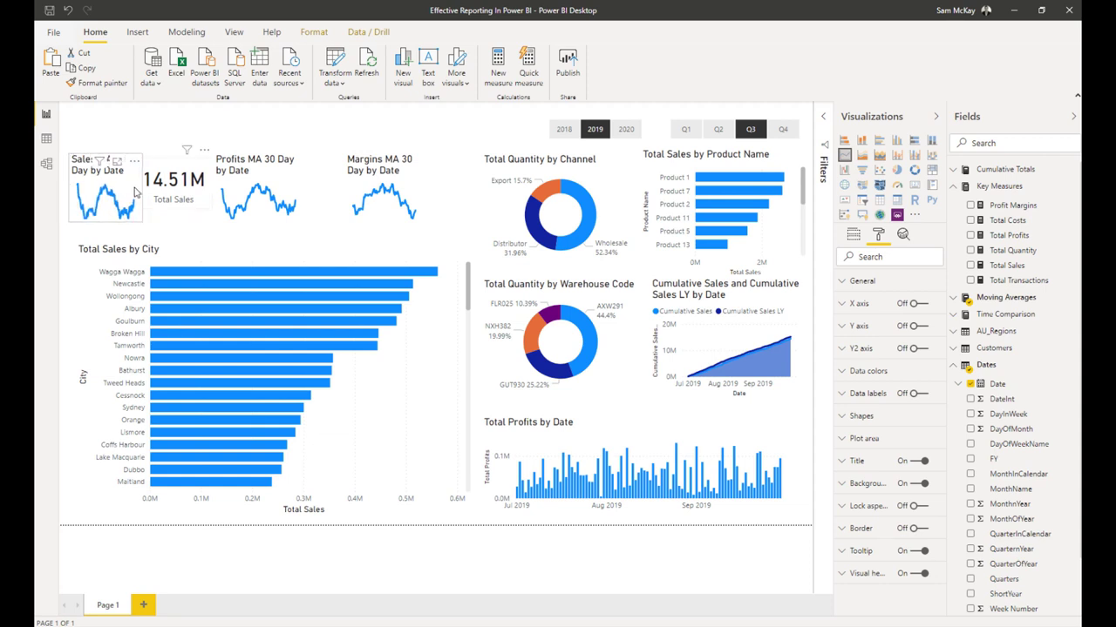
# Duplicate the card as Total Profits beside Profits MA and Profit Margins beside Margins MA.
pyautogui.click(190, 192)
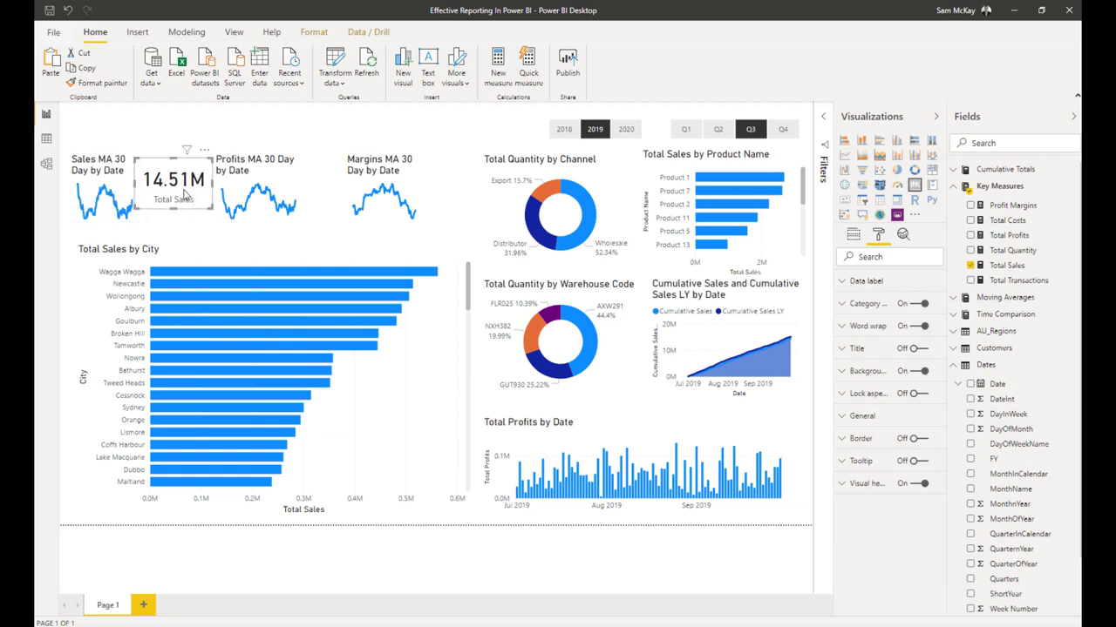
pyautogui.moveTo(190, 192); pyautogui.dragTo(385, 193)
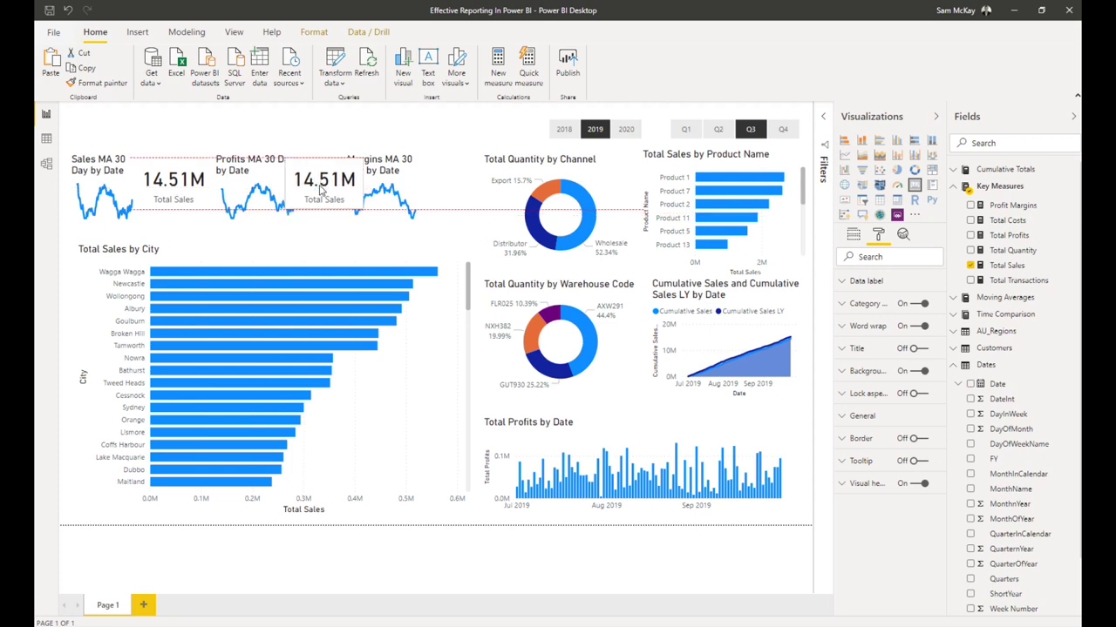
pyautogui.click(852, 234)
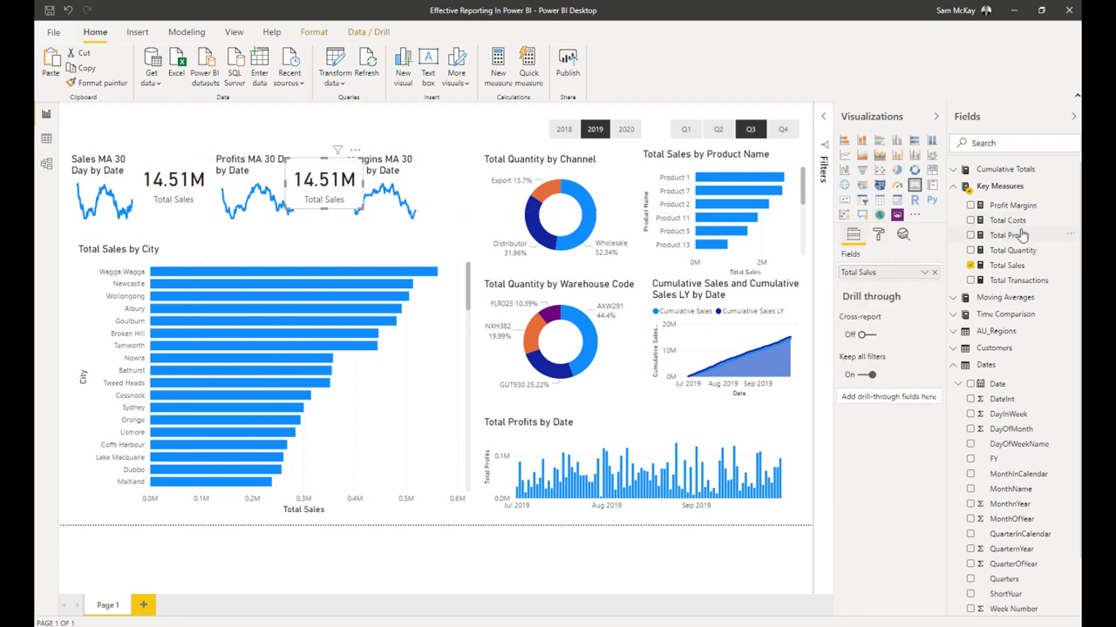
pyautogui.moveTo(1011, 235); pyautogui.dragTo(907, 274)
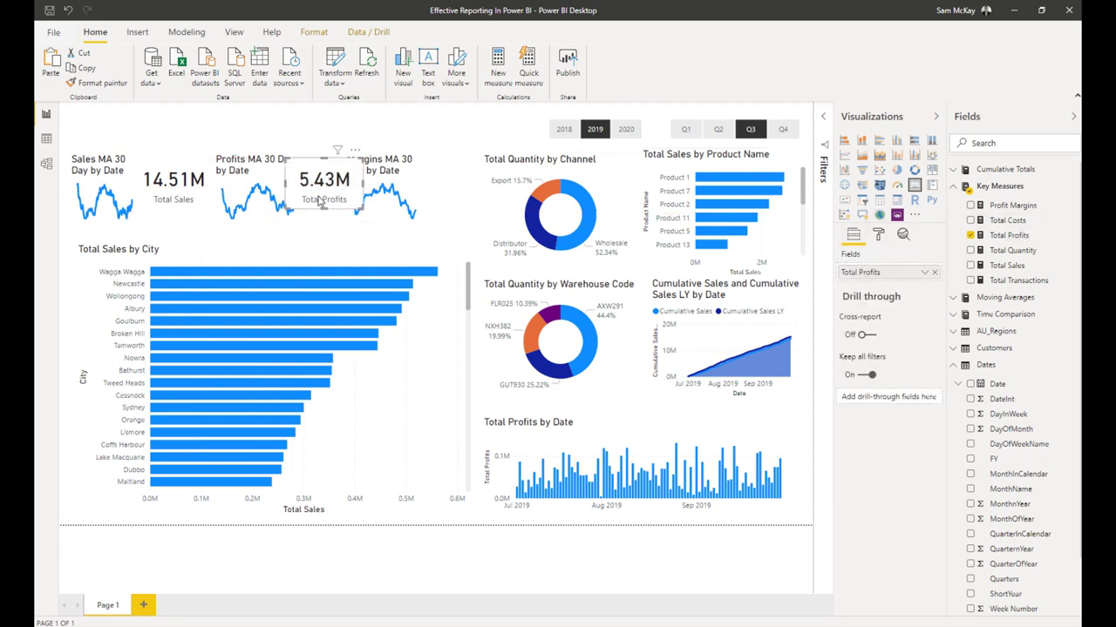
pyautogui.hotkey('ctrl', 'c')
pyautogui.hotkey('ctrl', 'v')
pyautogui.moveTo(321, 200); pyautogui.dragTo(446, 196)
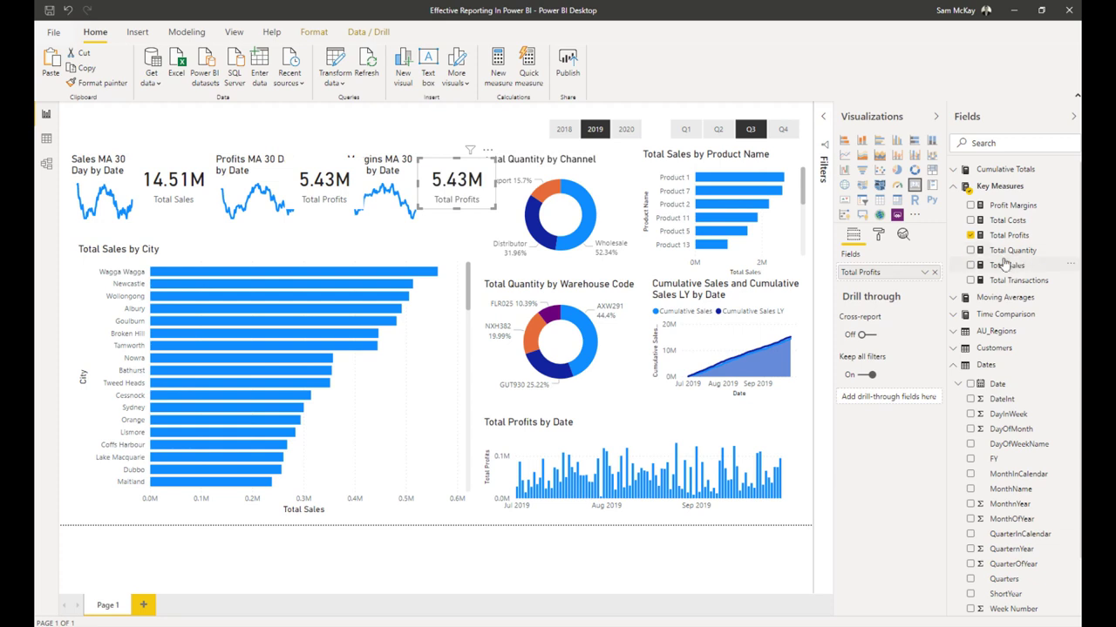
pyautogui.moveTo(1013, 205); pyautogui.dragTo(882, 272)
# Insert a new, empty shape map visual.
pyautogui.click(414, 135)
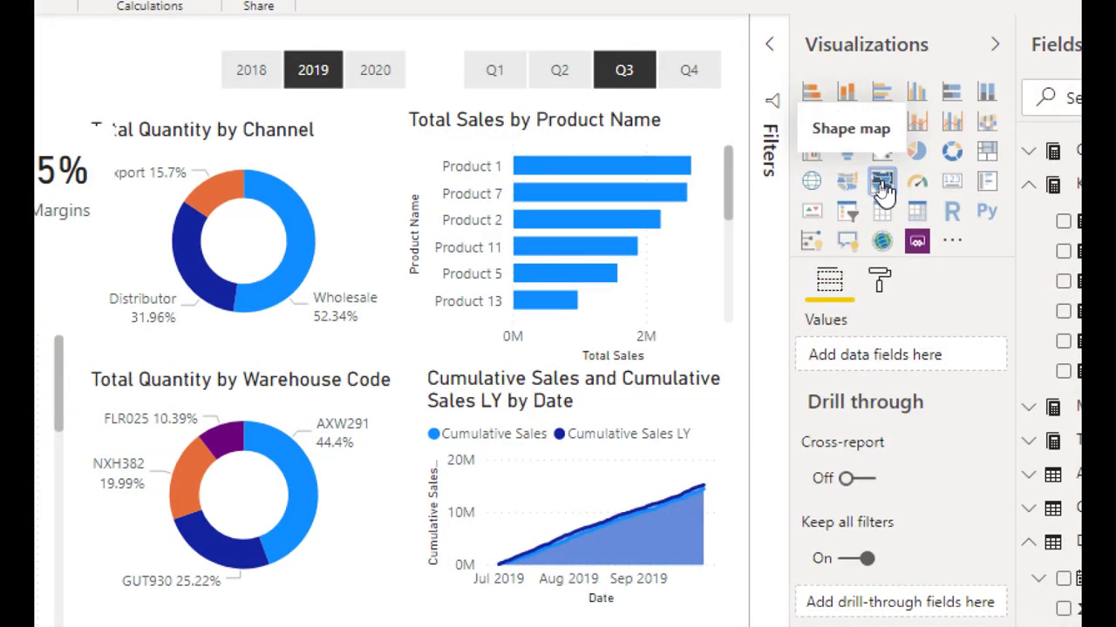
pyautogui.click(881, 197)
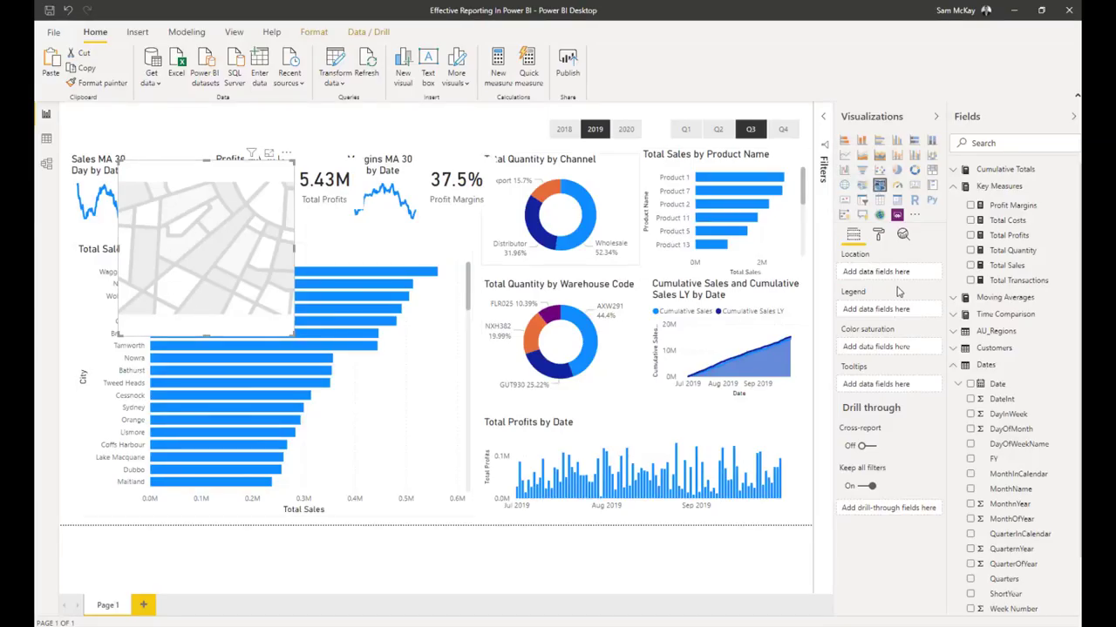
pyautogui.click(879, 236)
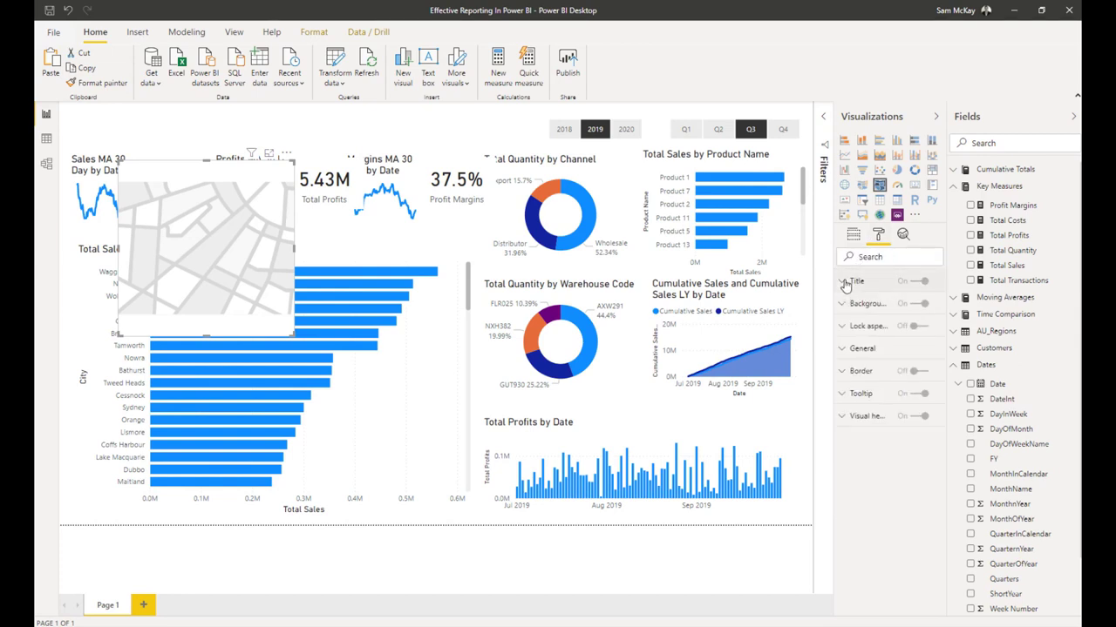
# Move the shape map over the city bar chart and shade it by Total Sales.
pyautogui.moveTo(262, 263); pyautogui.dragTo(394, 300)
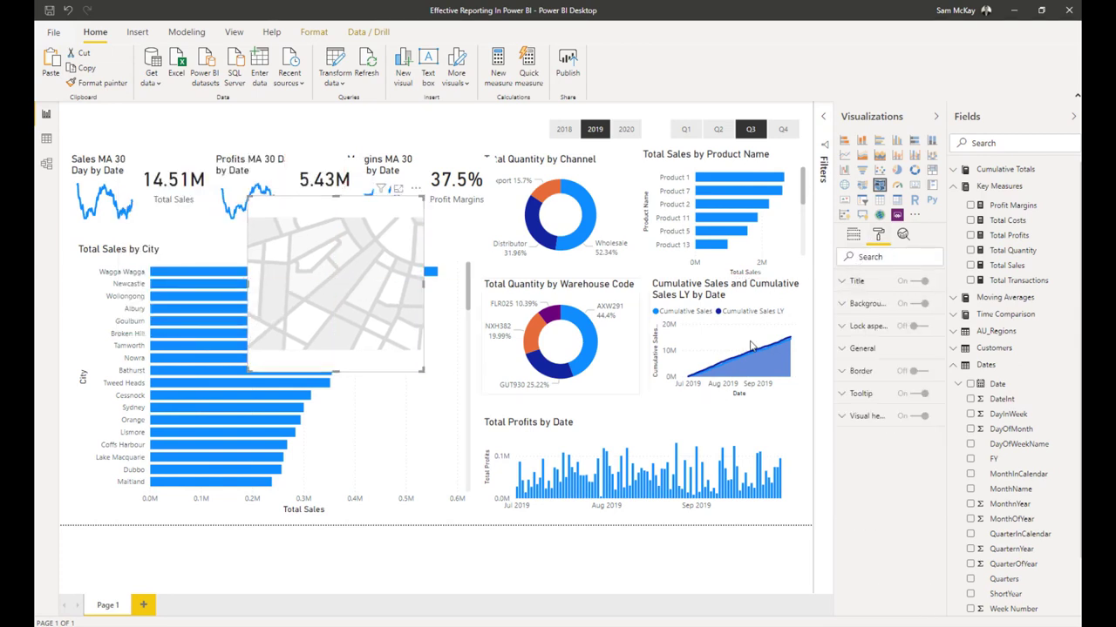
pyautogui.click(862, 348)
pyautogui.click(849, 326)
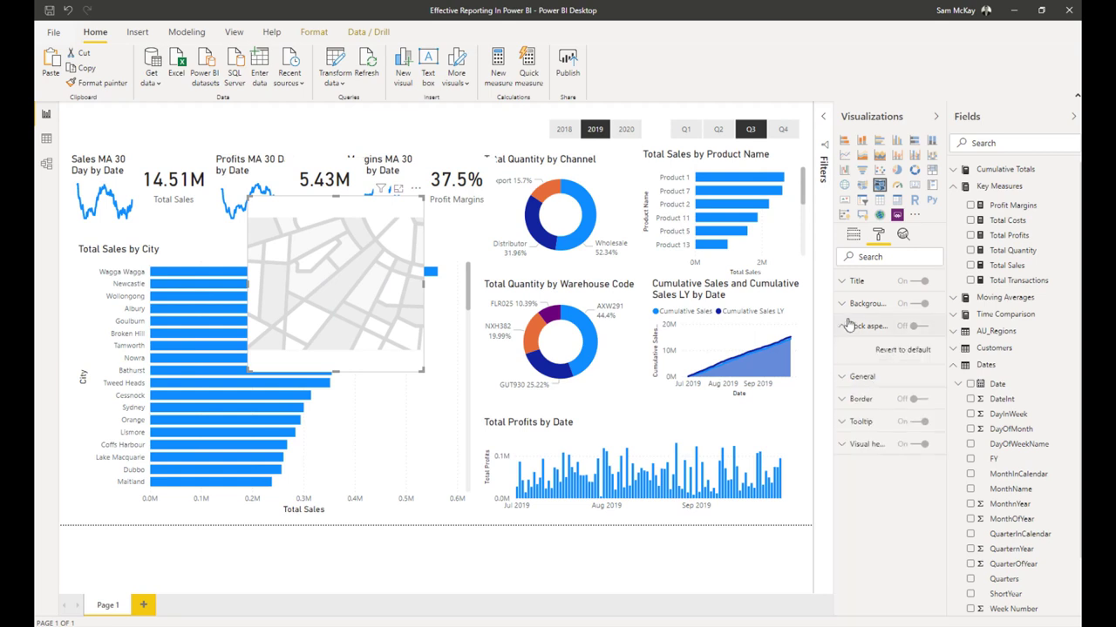
pyautogui.click(850, 326)
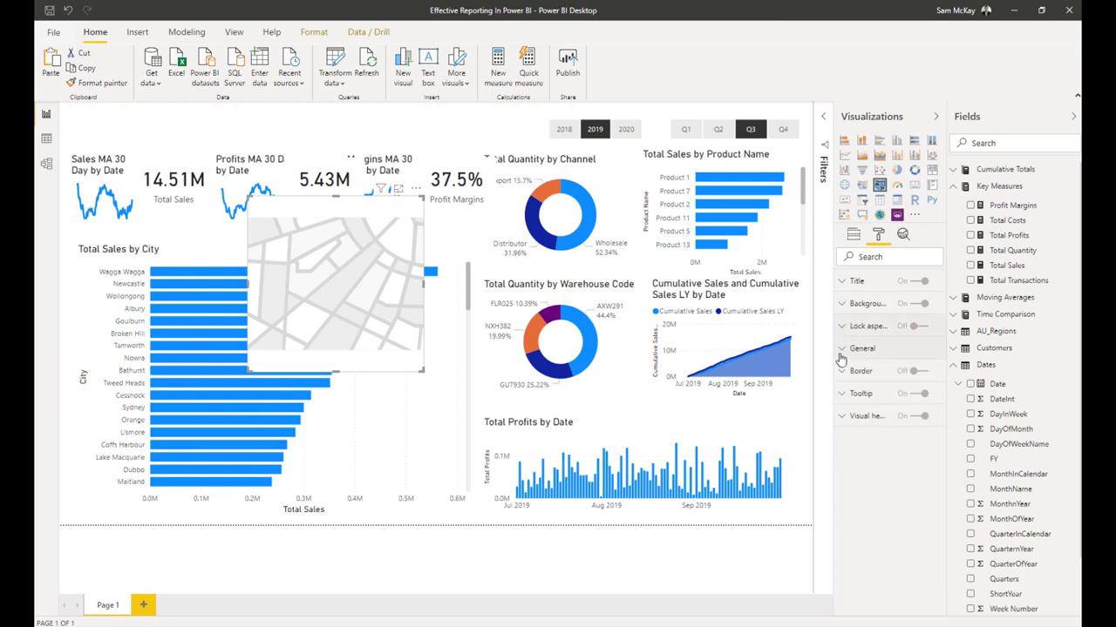
pyautogui.click(842, 371)
pyautogui.click(841, 371)
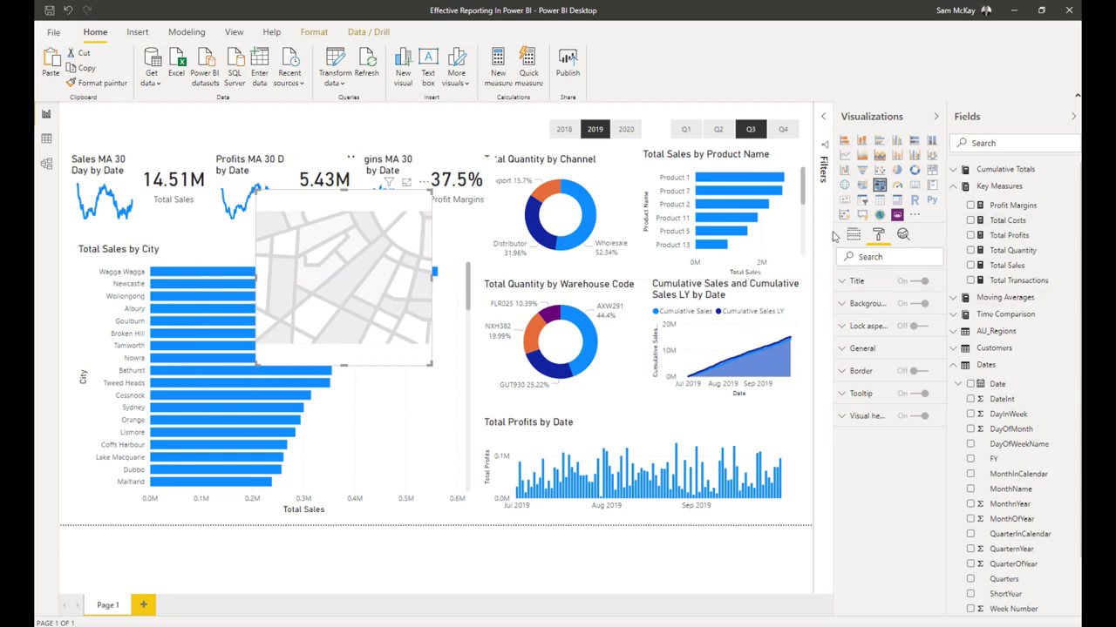
pyautogui.moveTo(1003, 265); pyautogui.dragTo(892, 350)
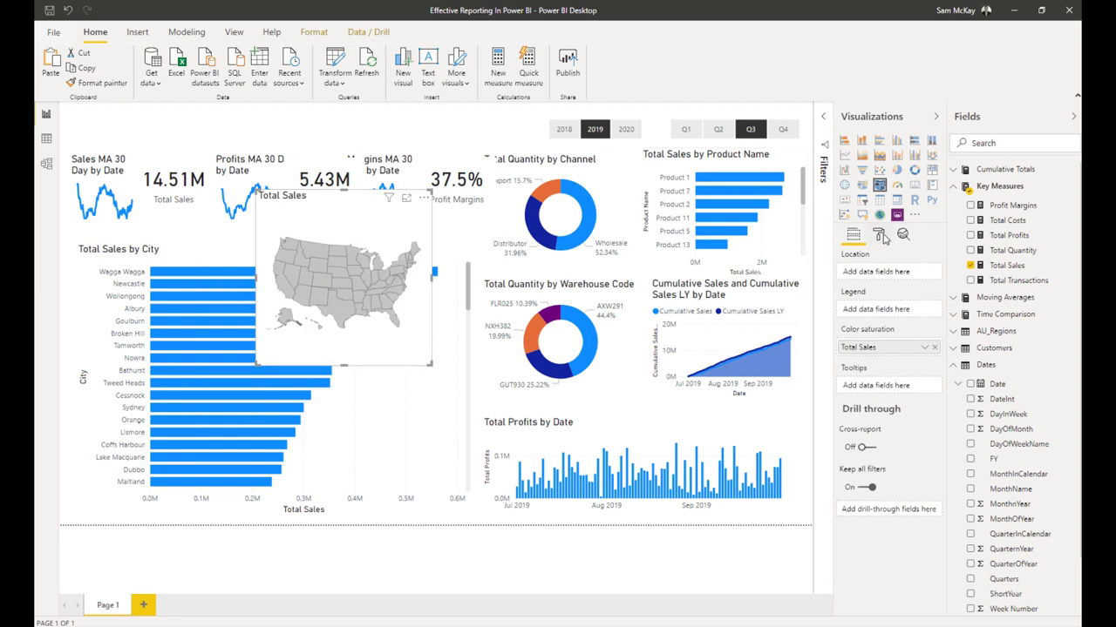
# Set the shape map's base map to Australia: states.
pyautogui.click(878, 236)
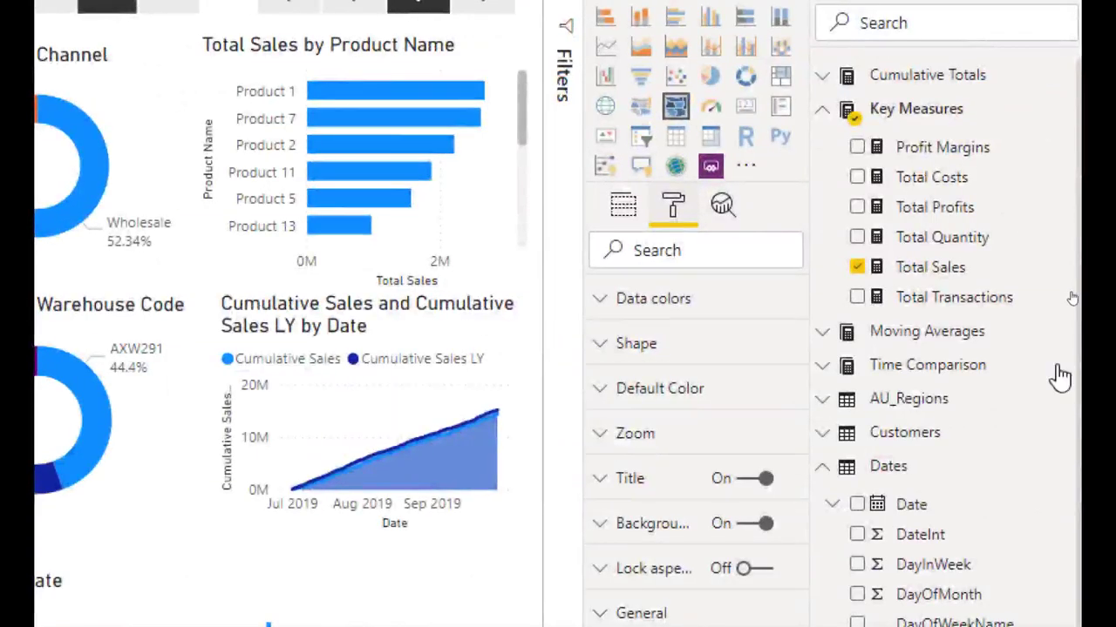
pyautogui.click(630, 345)
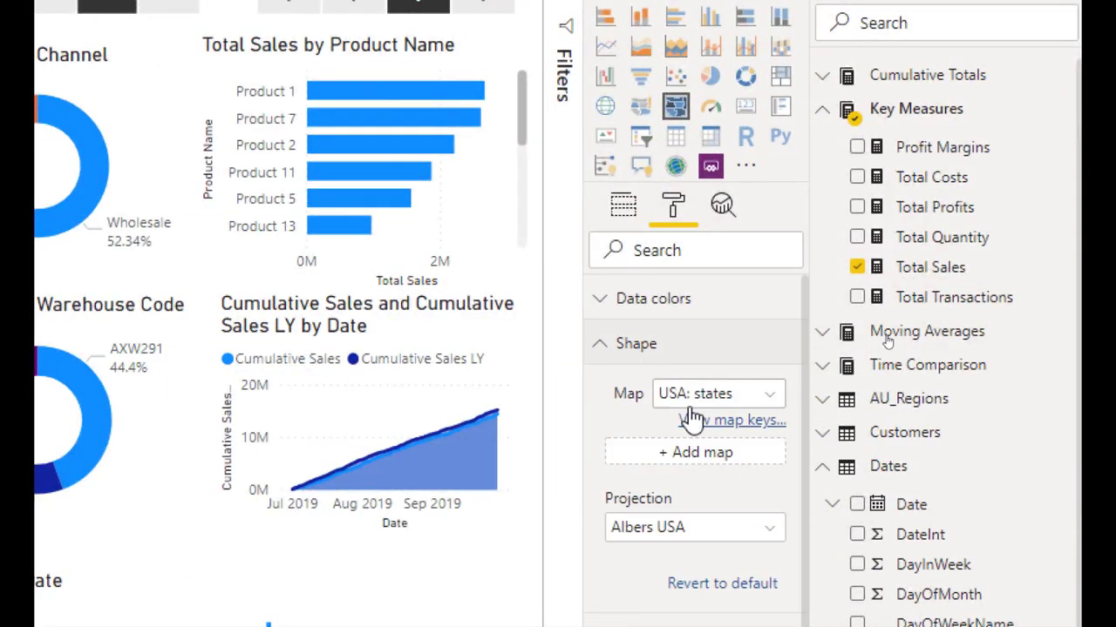
pyautogui.click(702, 396)
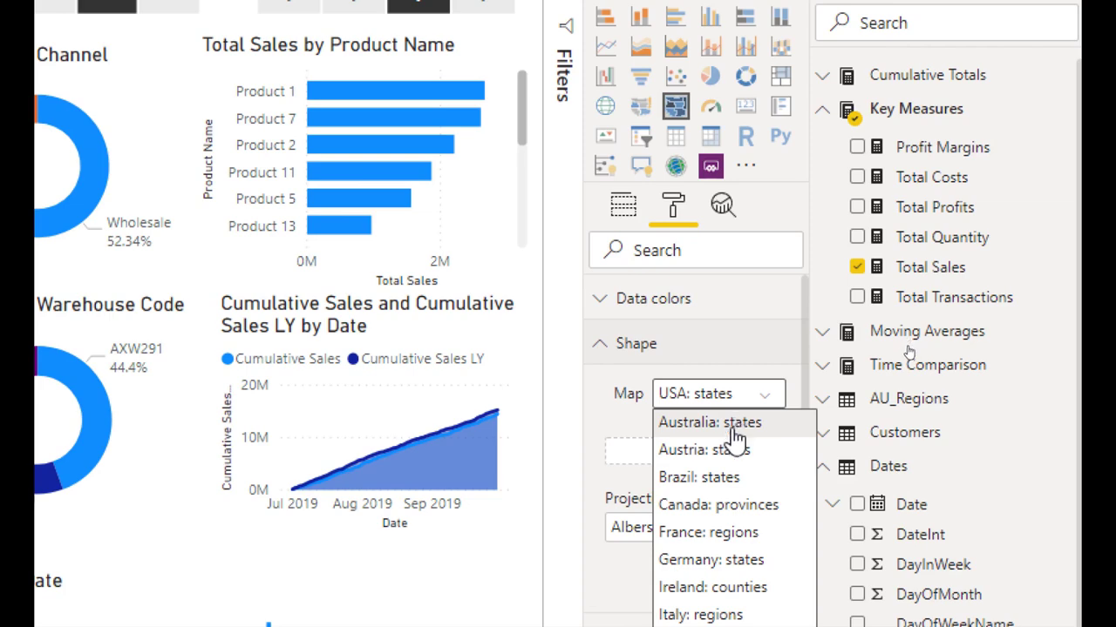
pyautogui.click(728, 423)
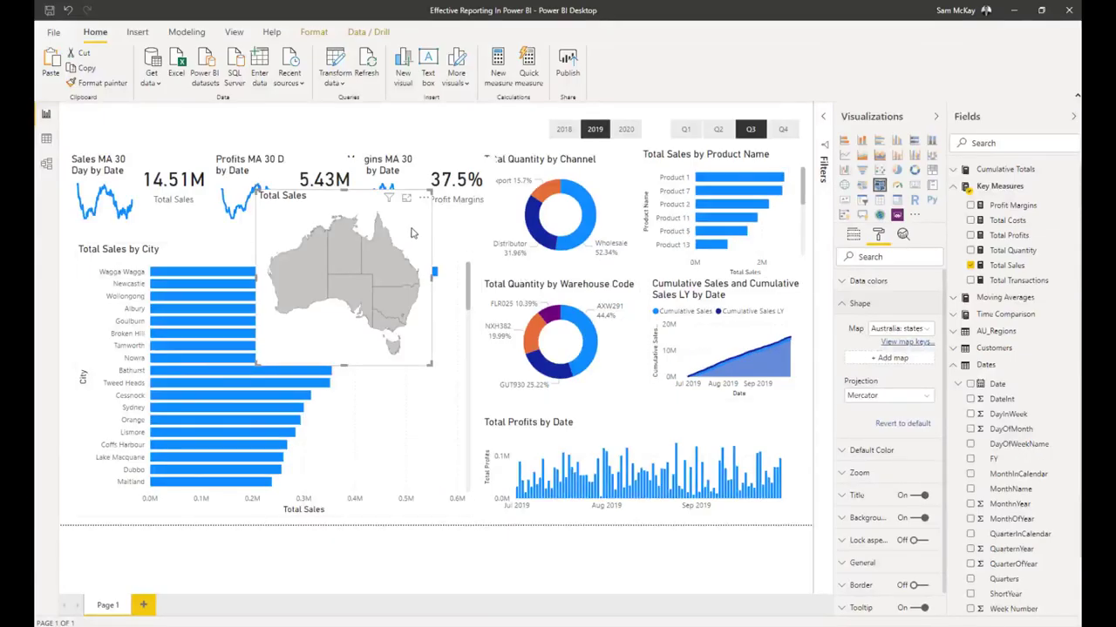
pyautogui.click(842, 304)
pyautogui.click(854, 233)
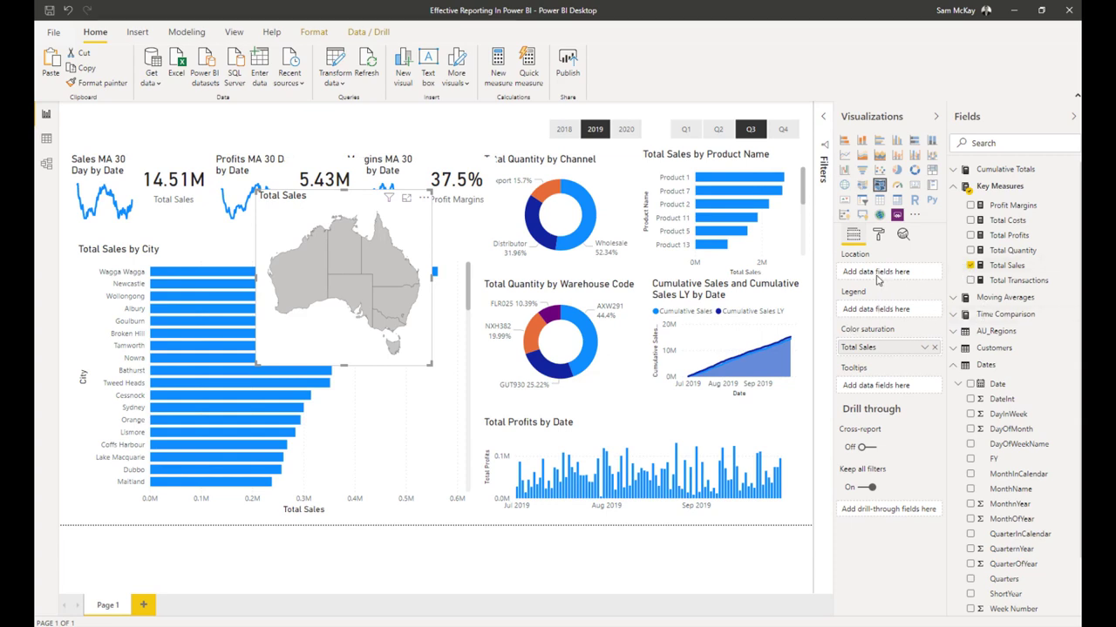
# Use AU_Regions Territory as the shape map's location field.
pyautogui.click(953, 187)
pyautogui.click(954, 272)
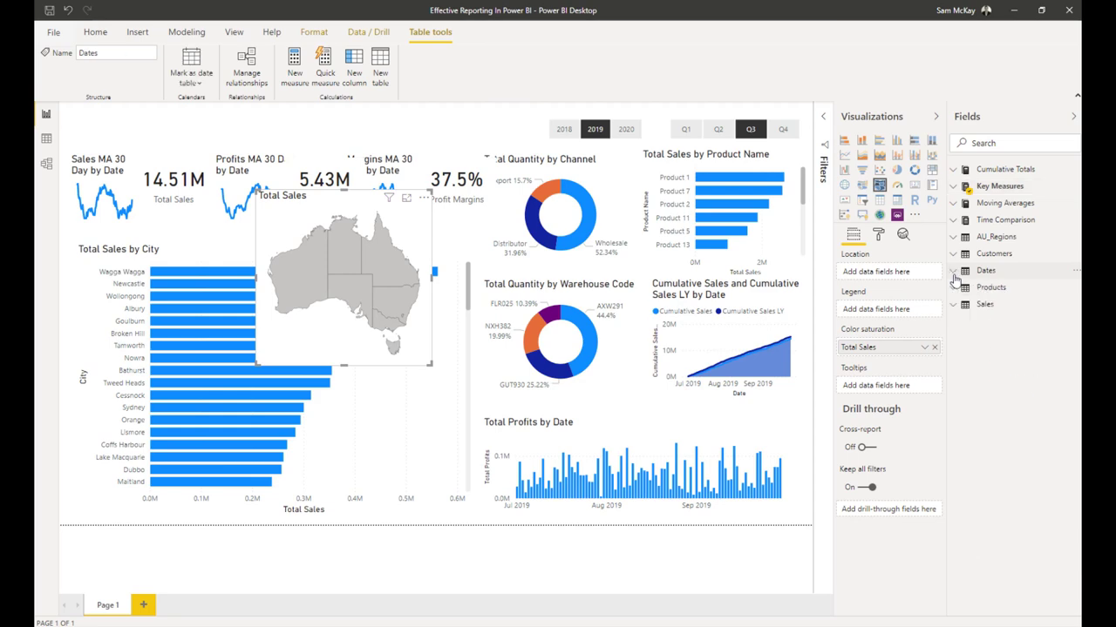
pyautogui.click(953, 239)
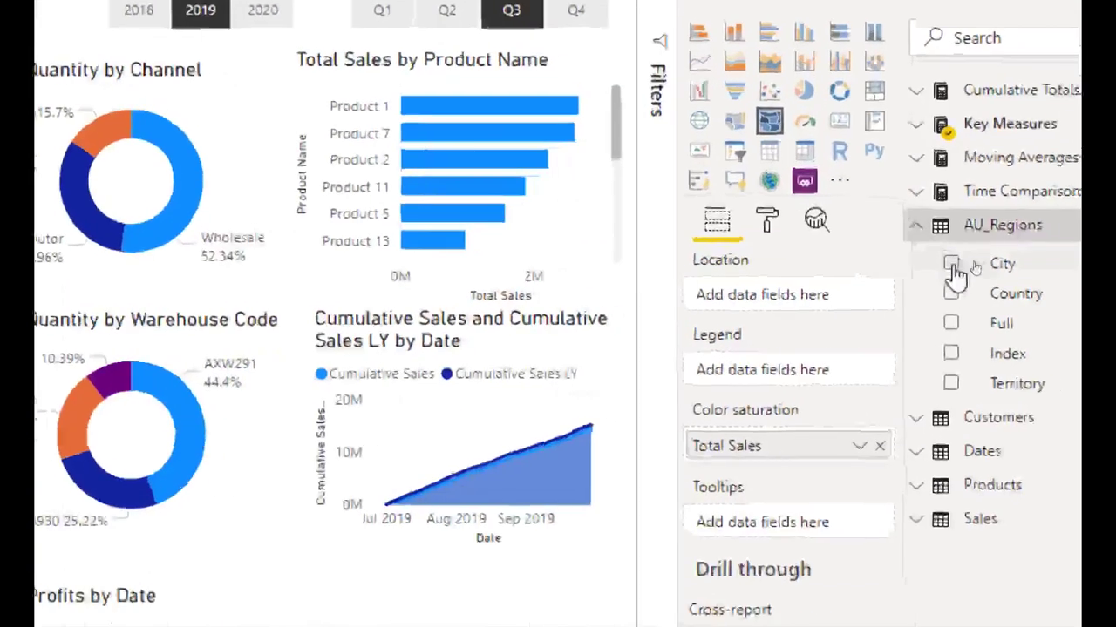
pyautogui.moveTo(940, 385); pyautogui.dragTo(702, 299)
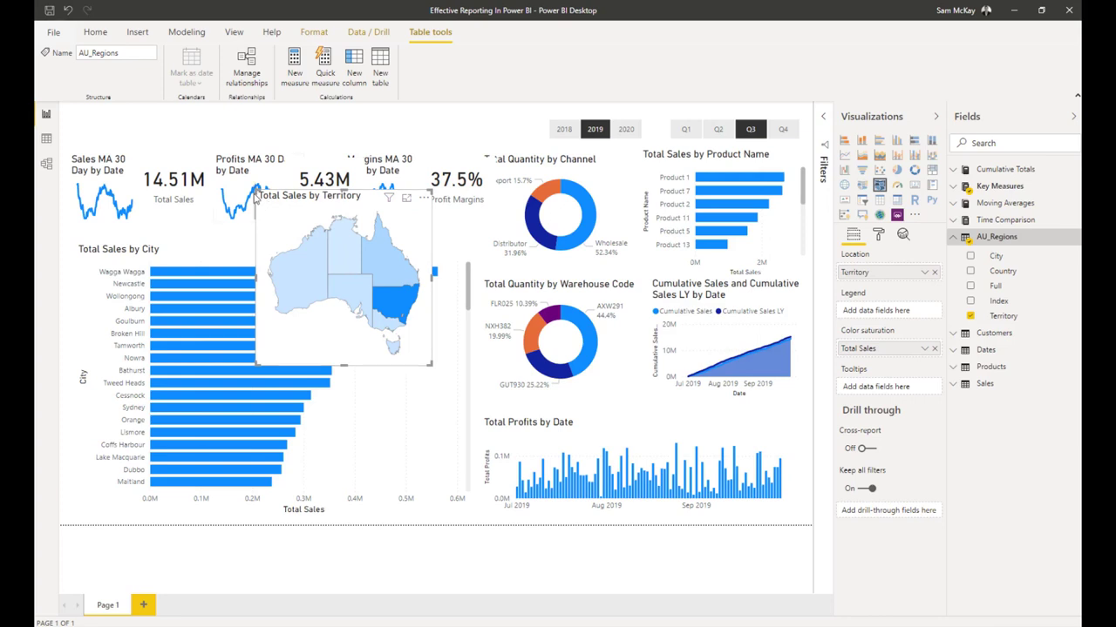
# Shrink the map, turn off its title, and move it onto the city chart's lower right.
pyautogui.moveTo(255, 189); pyautogui.dragTo(265, 230)
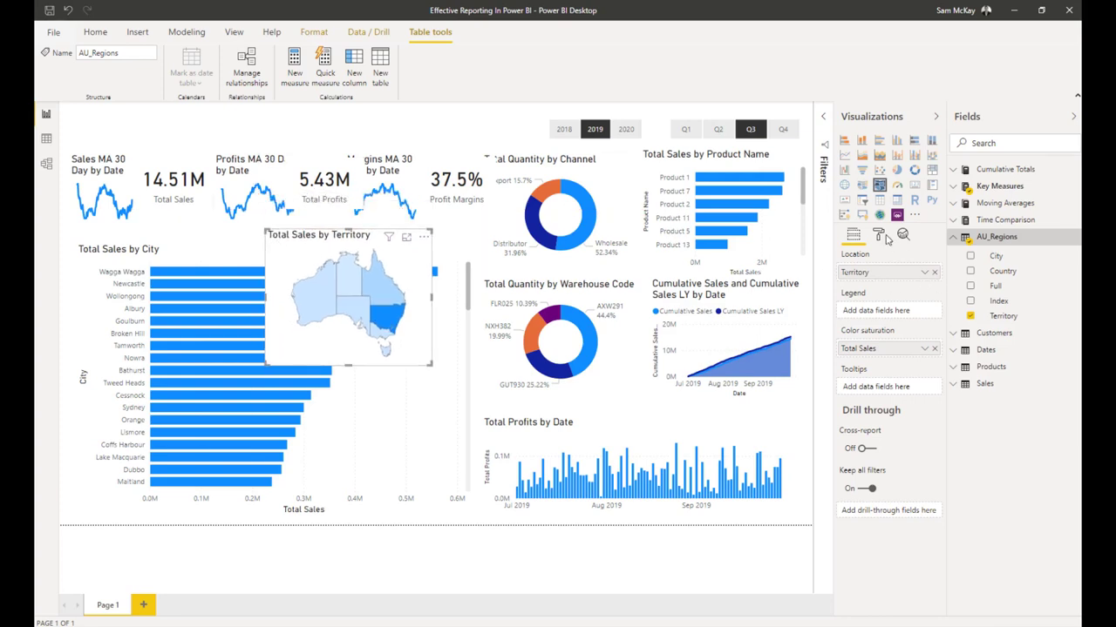
pyautogui.click(877, 237)
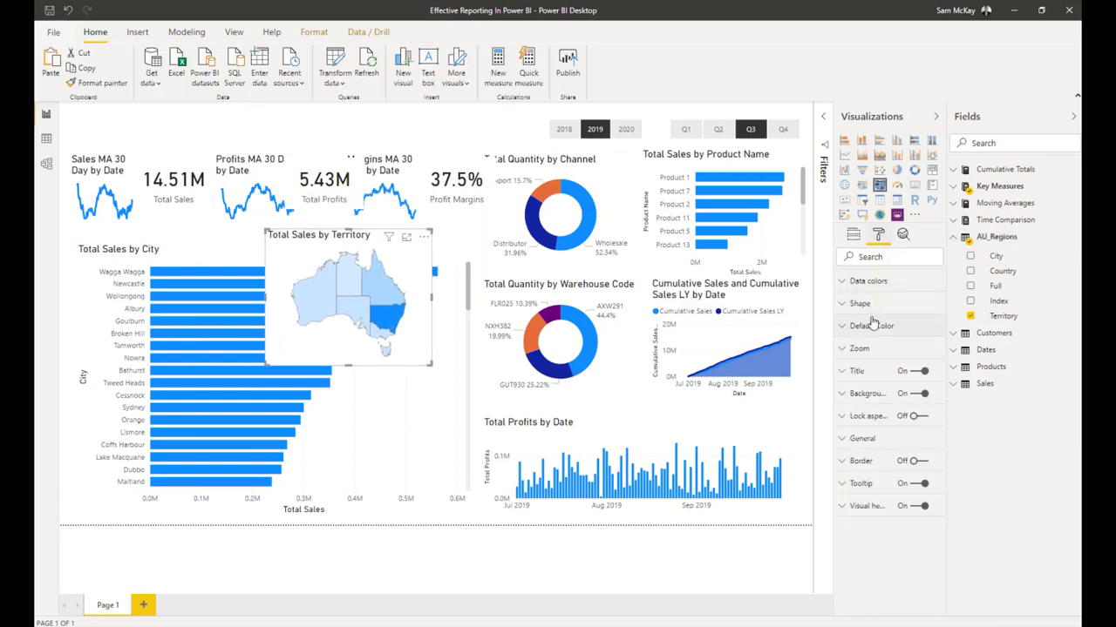
pyautogui.click(912, 371)
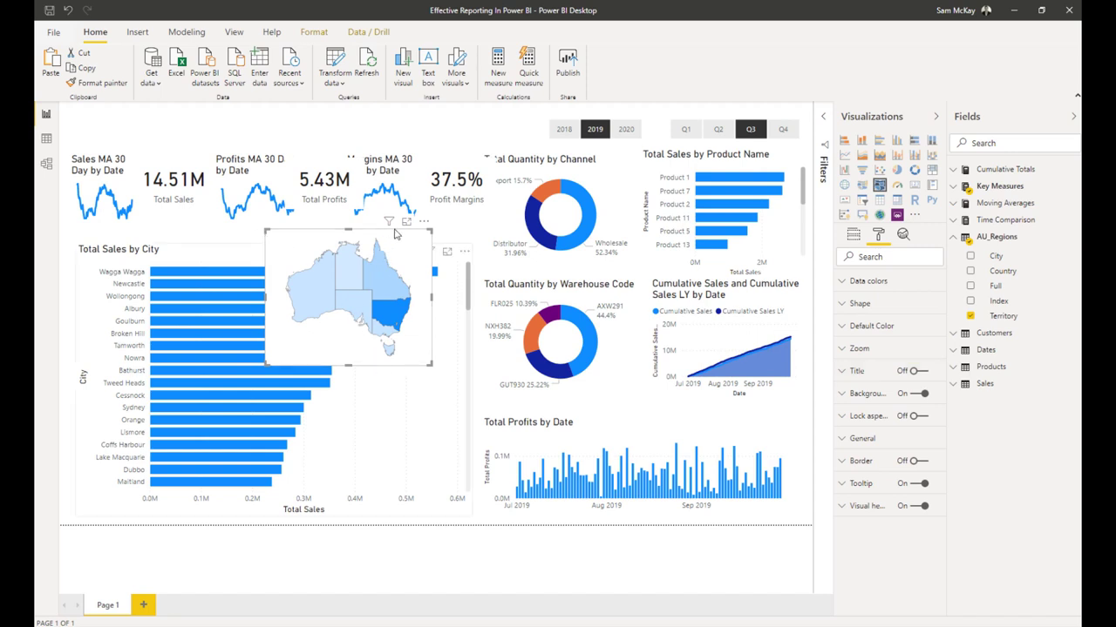
pyautogui.click(427, 237)
pyautogui.moveTo(425, 231); pyautogui.dragTo(469, 374)
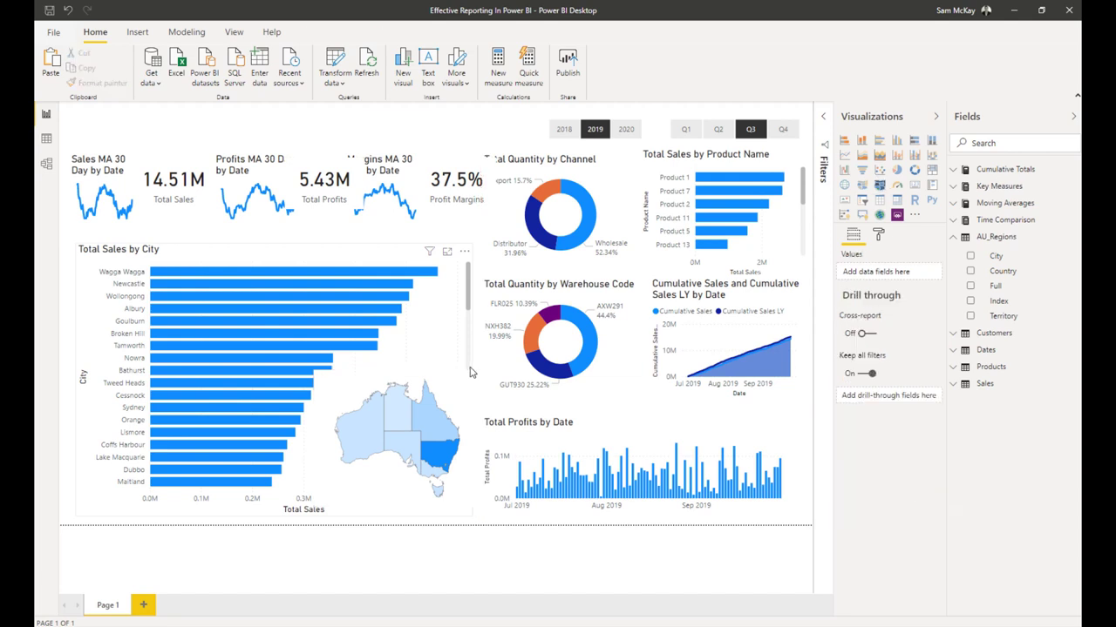
# Make the map background 100% transparent and enlarge it up and to the left.
pyautogui.click(465, 380)
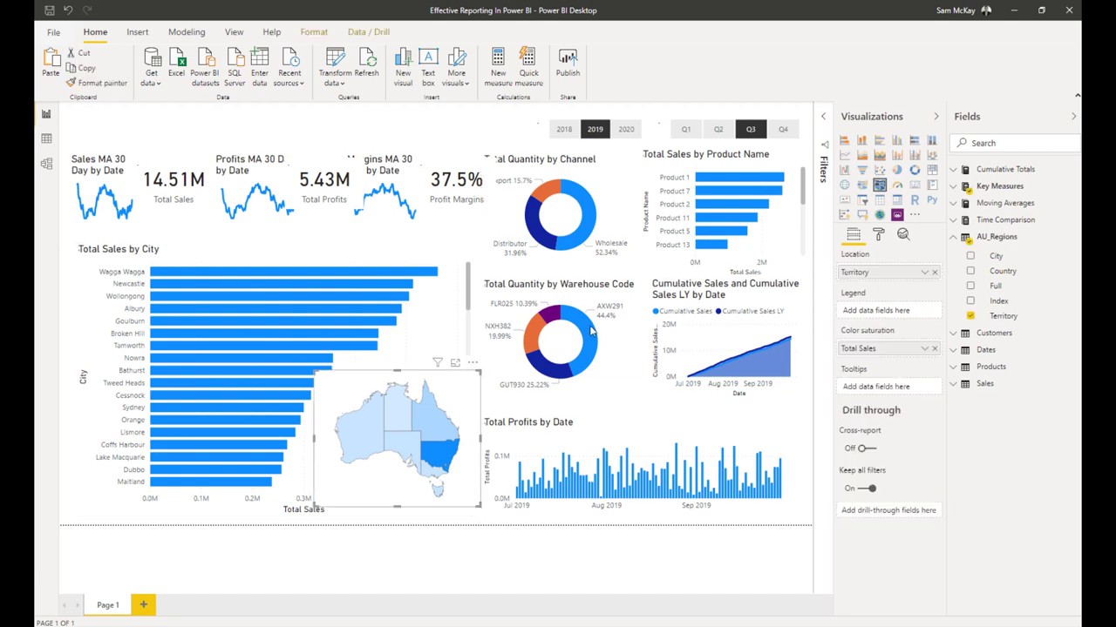
pyautogui.click(877, 234)
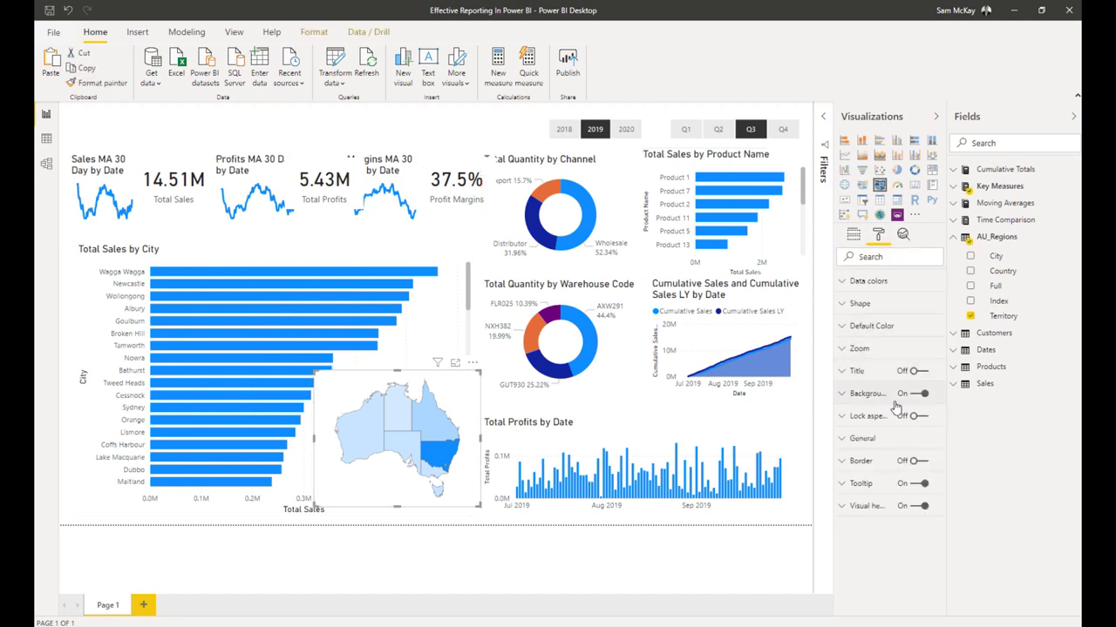
pyautogui.click(854, 396)
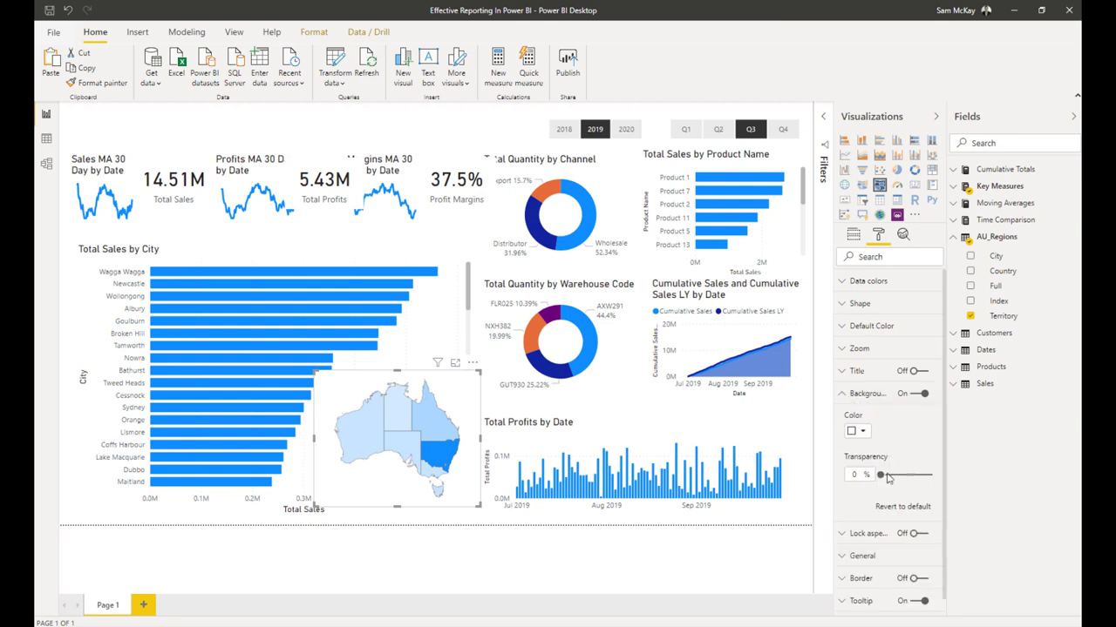
pyautogui.click(931, 481)
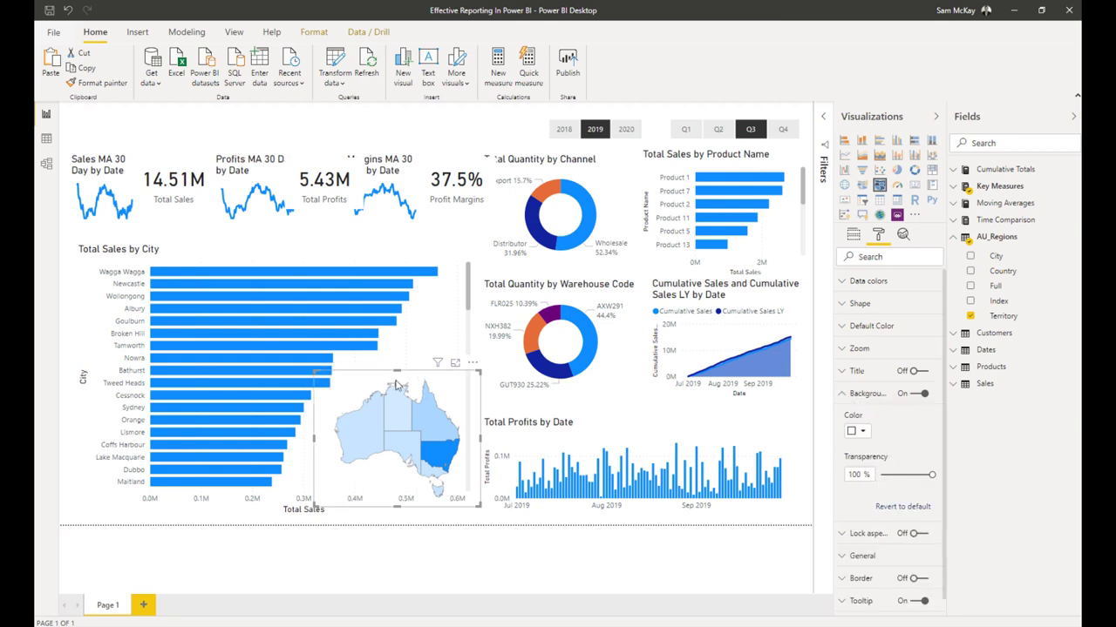
pyautogui.moveTo(316, 372); pyautogui.dragTo(287, 342)
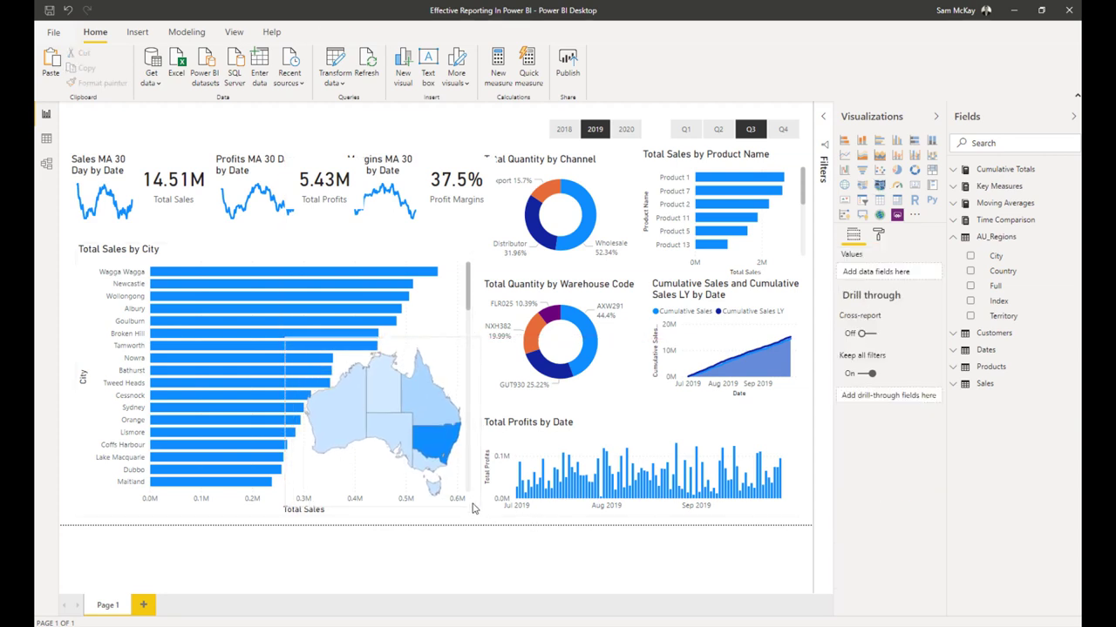
# Enlarge the map toward the bottom right and filter the quarter slicer to Q2 only.
pyautogui.moveTo(477, 510); pyautogui.dragTo(470, 469)
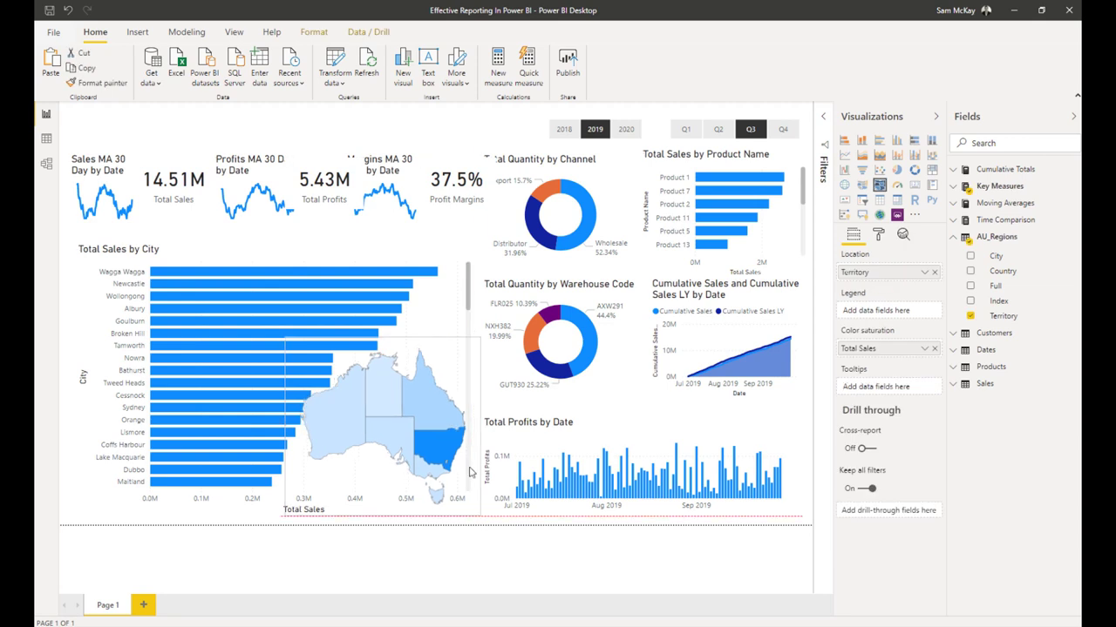
pyautogui.click(423, 119)
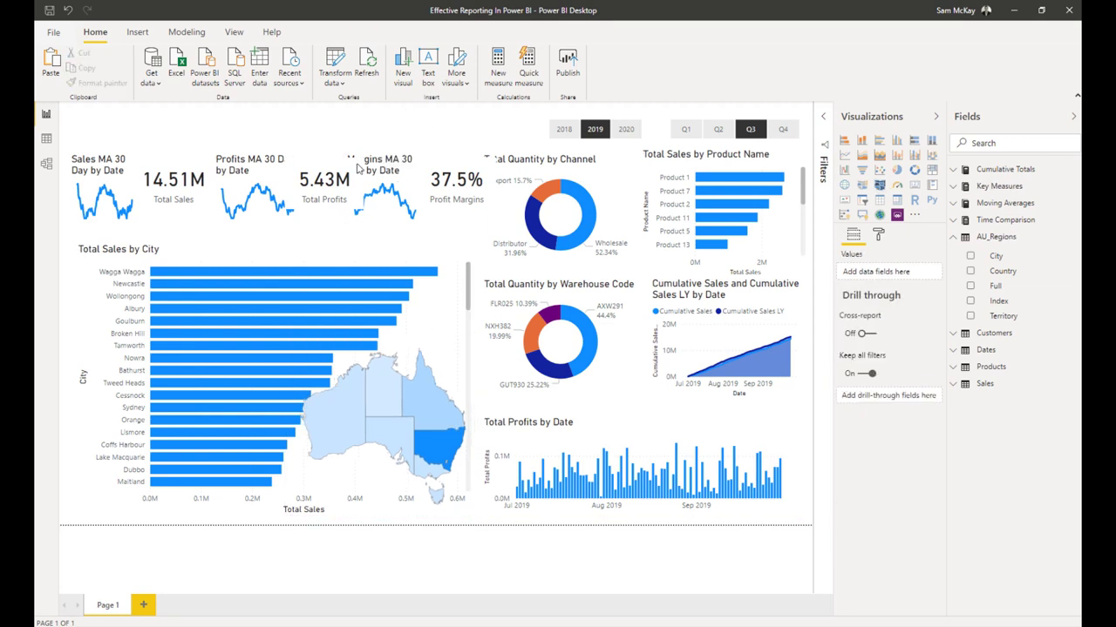
pyautogui.keyDown('ctrl'); pyautogui.click(723, 129); pyautogui.keyUp('ctrl')
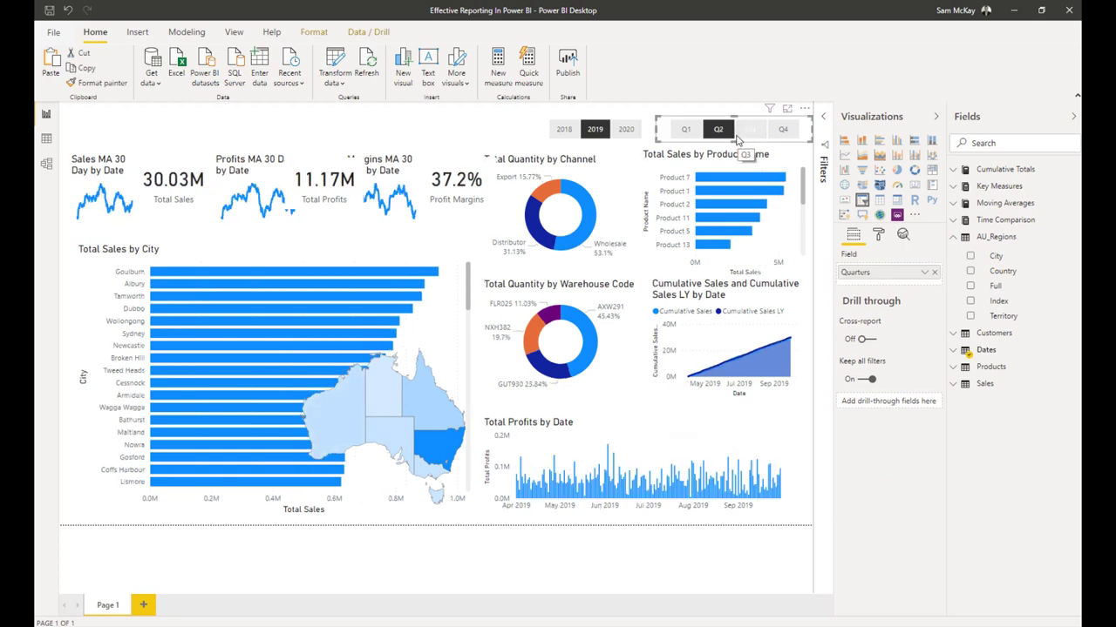
pyautogui.keyDown('ctrl'); pyautogui.click(751, 129); pyautogui.keyUp('ctrl')
pyautogui.click(430, 122)
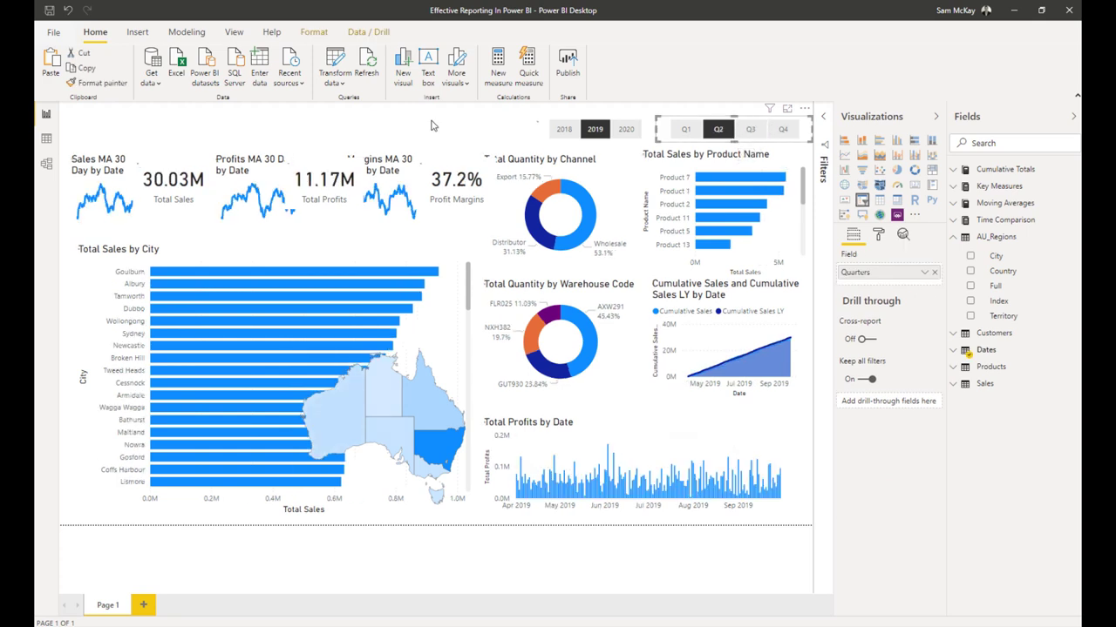
pyautogui.click(137, 31)
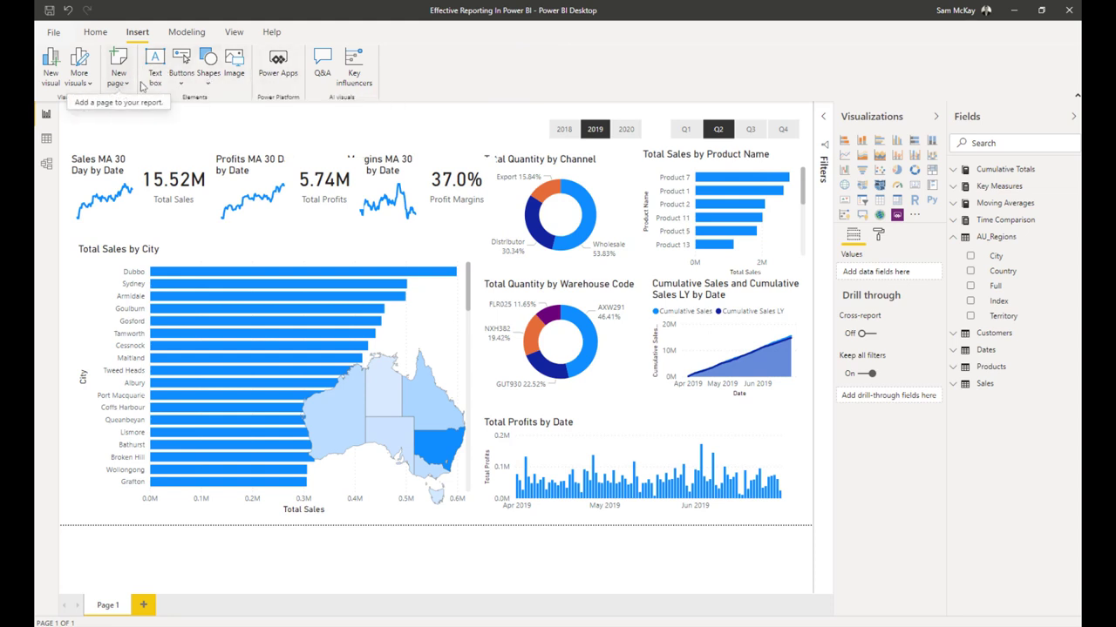
# Insert a 'Management Insights' text box and set its text to size 28.
pyautogui.click(155, 64)
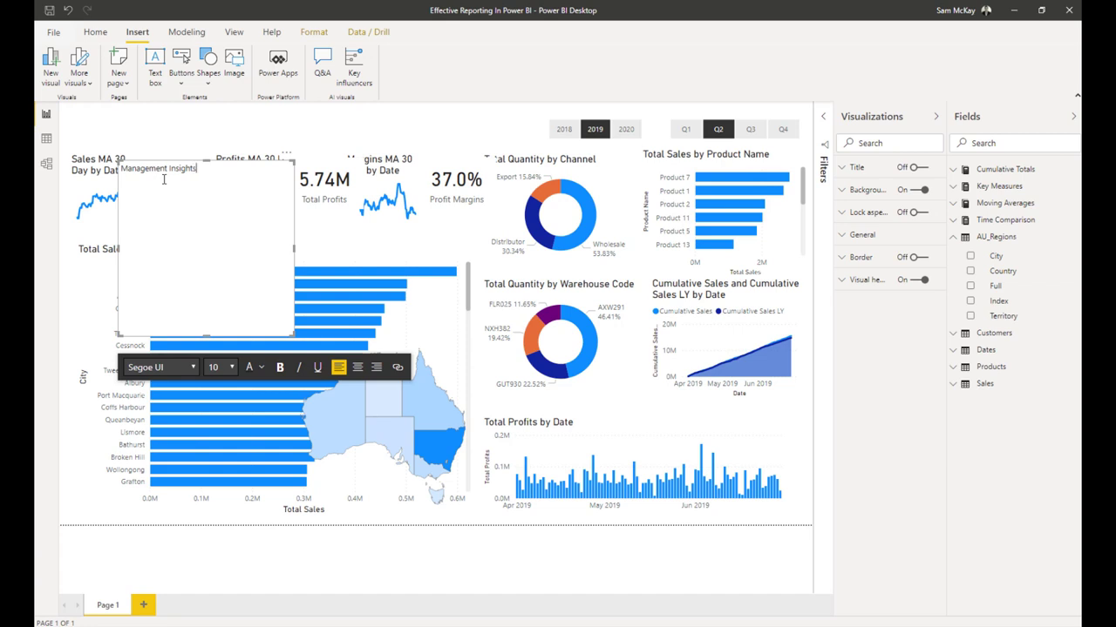
pyautogui.hotkey('ctrl', 'a')
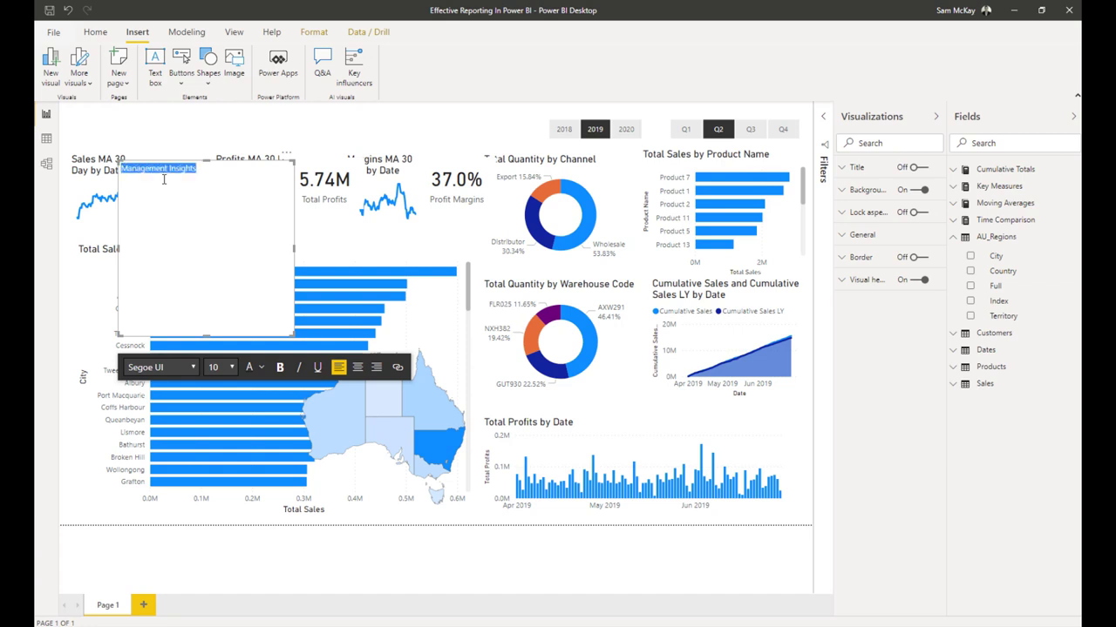
pyautogui.click(231, 366)
pyautogui.click(215, 472)
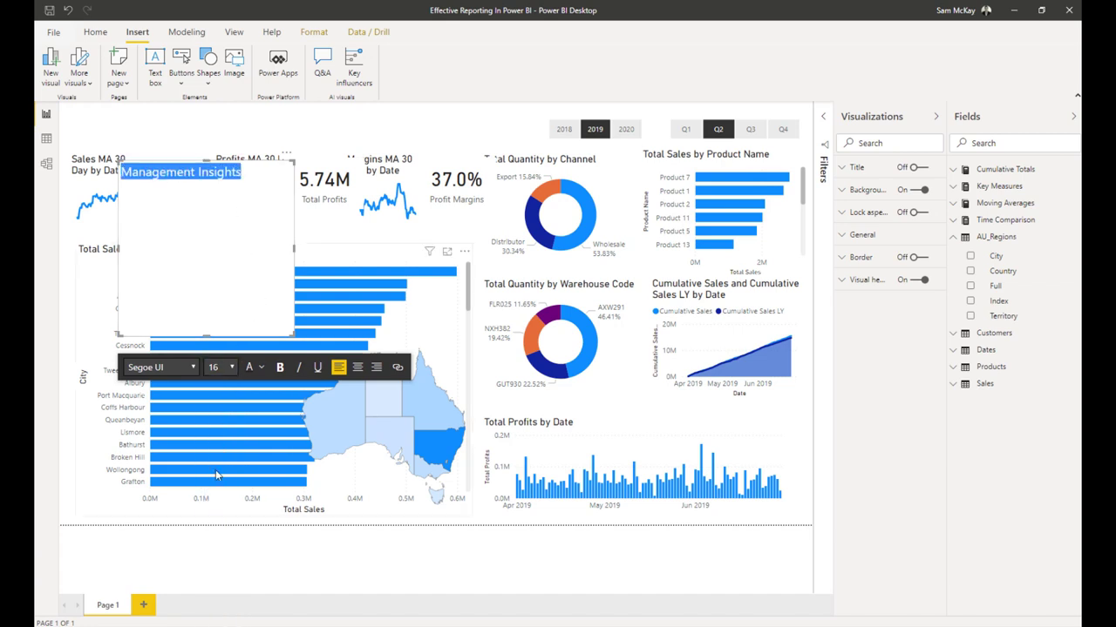
pyautogui.click(231, 367)
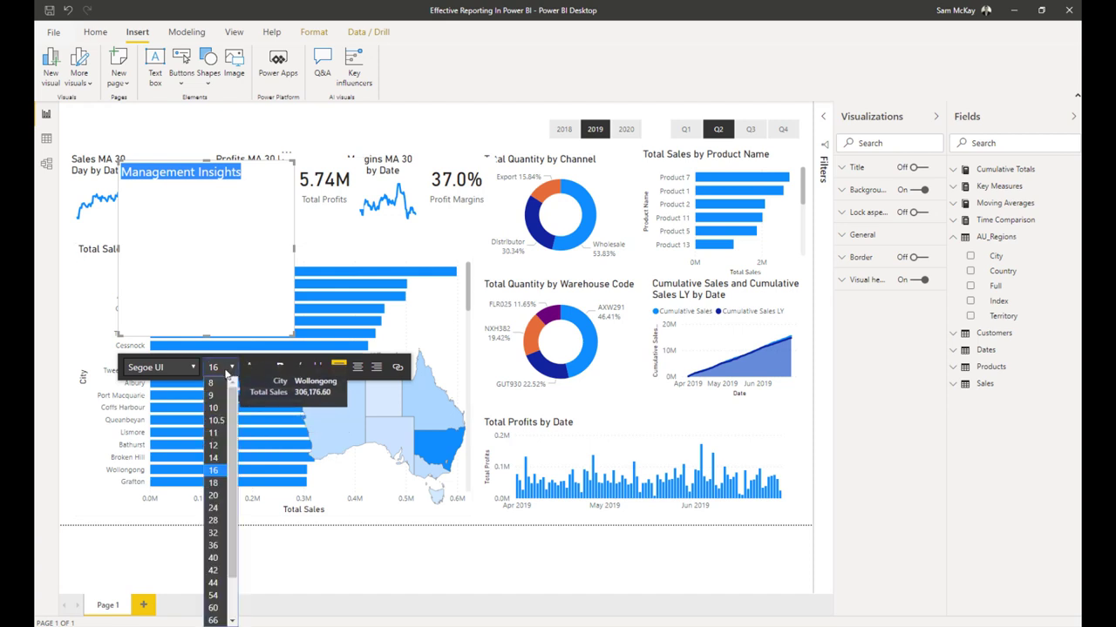
pyautogui.click(224, 533)
pyautogui.click(230, 367)
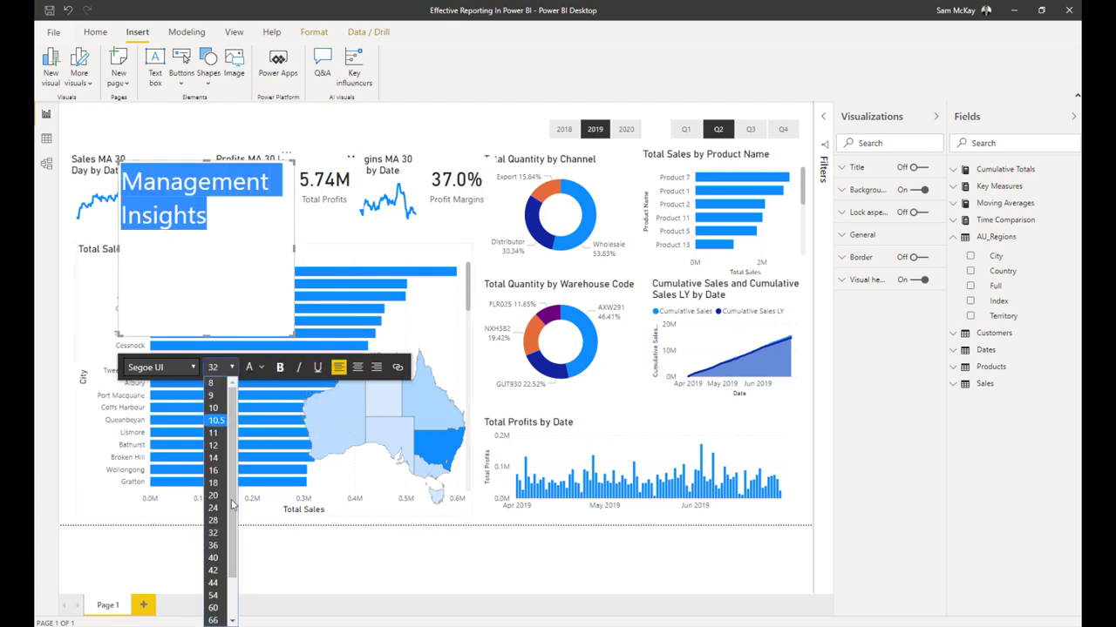
pyautogui.click(218, 521)
# Set the heading in Arial Black on one line and move it to the report's top.
pyautogui.click(193, 367)
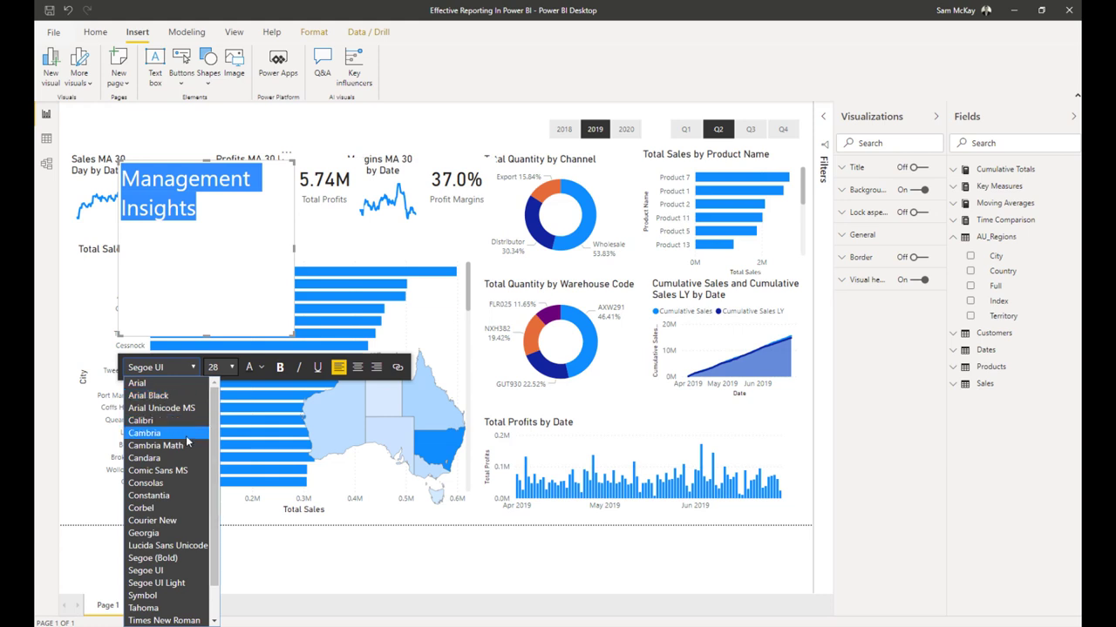
pyautogui.scroll(-2, 187, 440)
pyautogui.scroll(2, 188, 453)
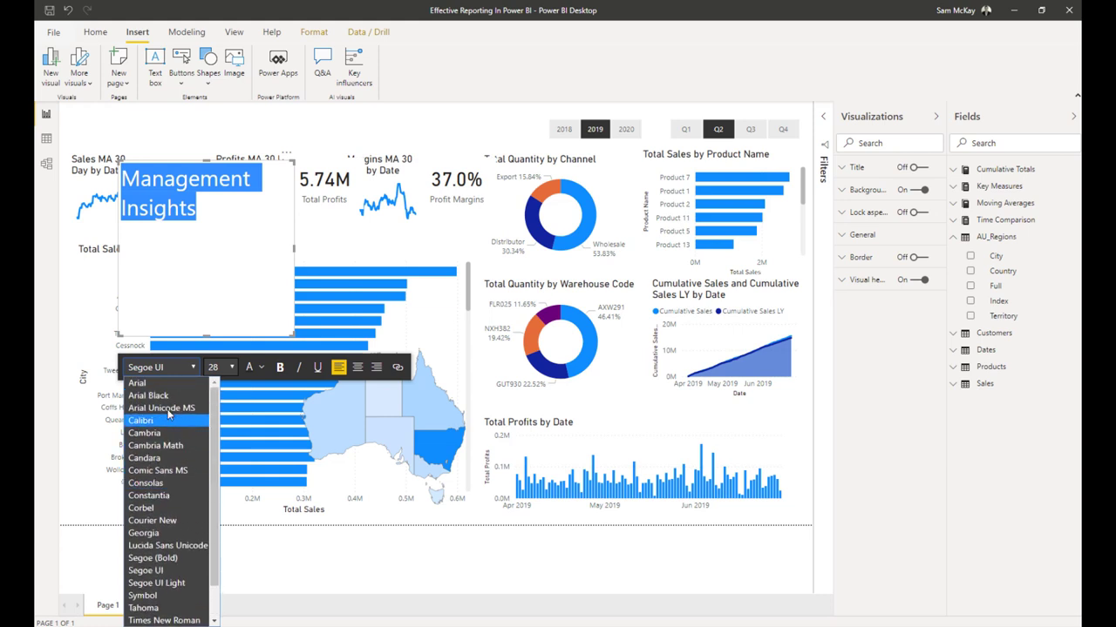
pyautogui.click(165, 394)
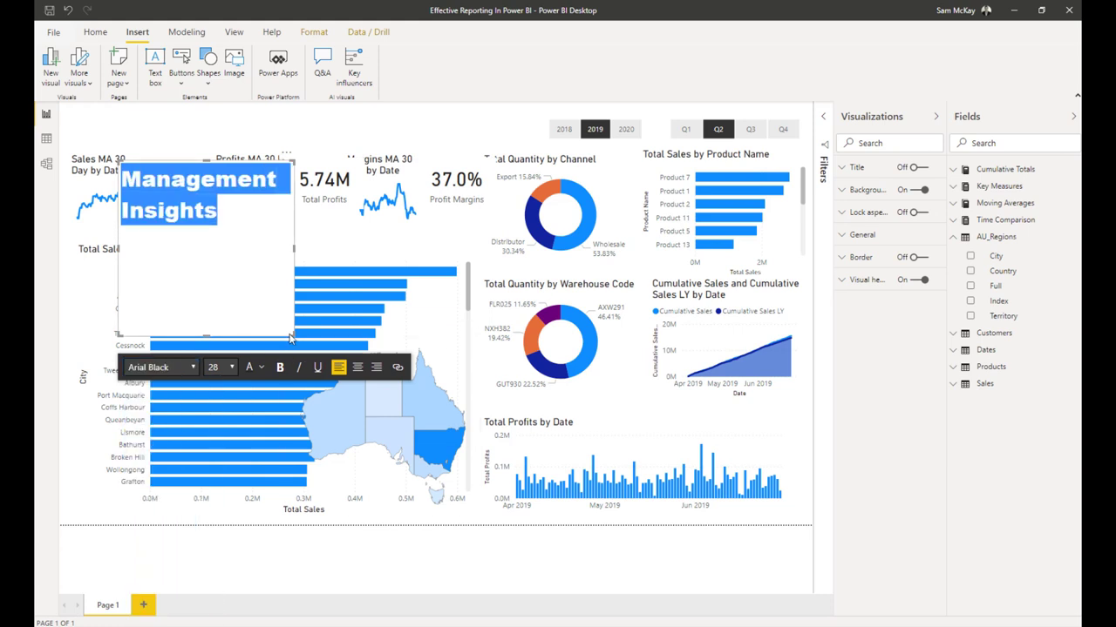
pyautogui.moveTo(293, 333); pyautogui.dragTo(415, 207)
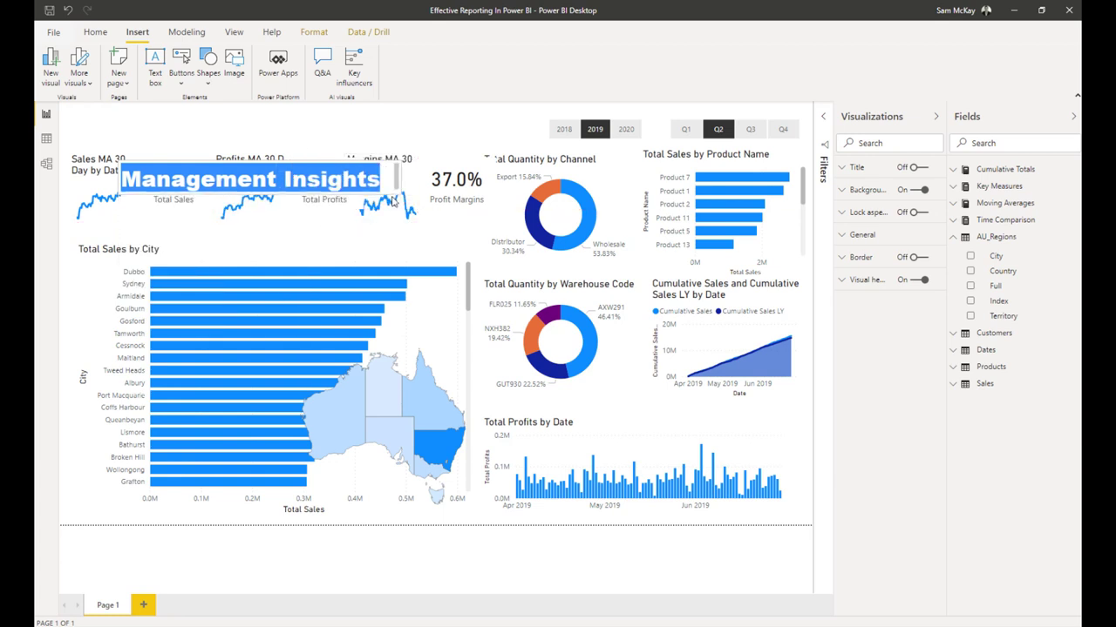
pyautogui.moveTo(386, 160); pyautogui.dragTo(348, 113)
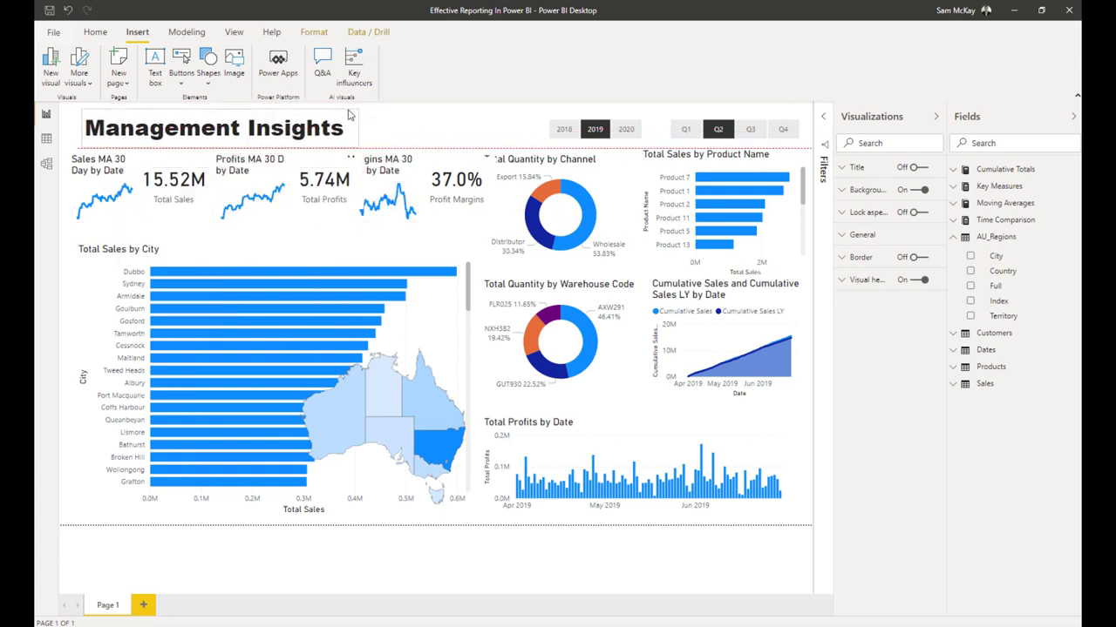
# Deselect the heading, collapse the Visualizations and Fields panes to widen the canvas, then reach the View ribbon.
pyautogui.click(409, 137)
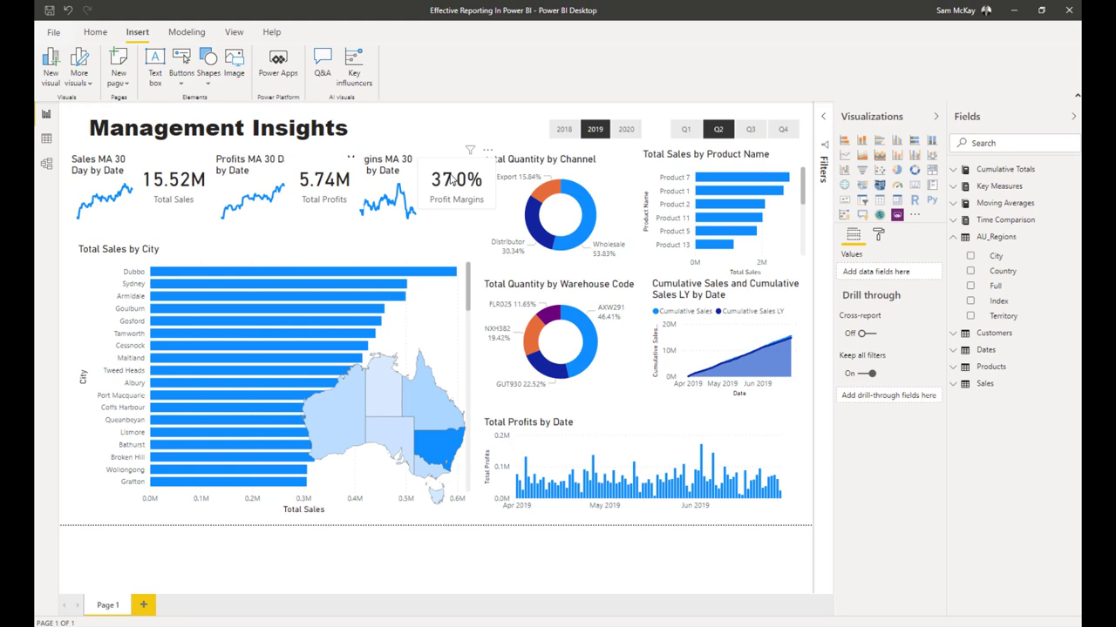
pyautogui.moveTo(470, 158)
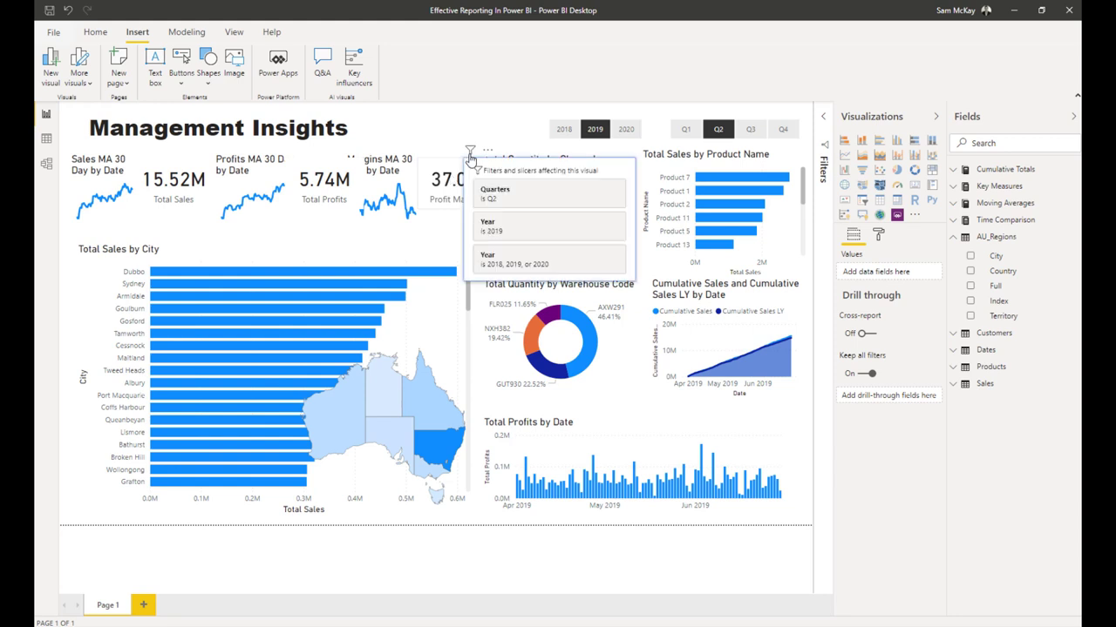
pyautogui.click(937, 117)
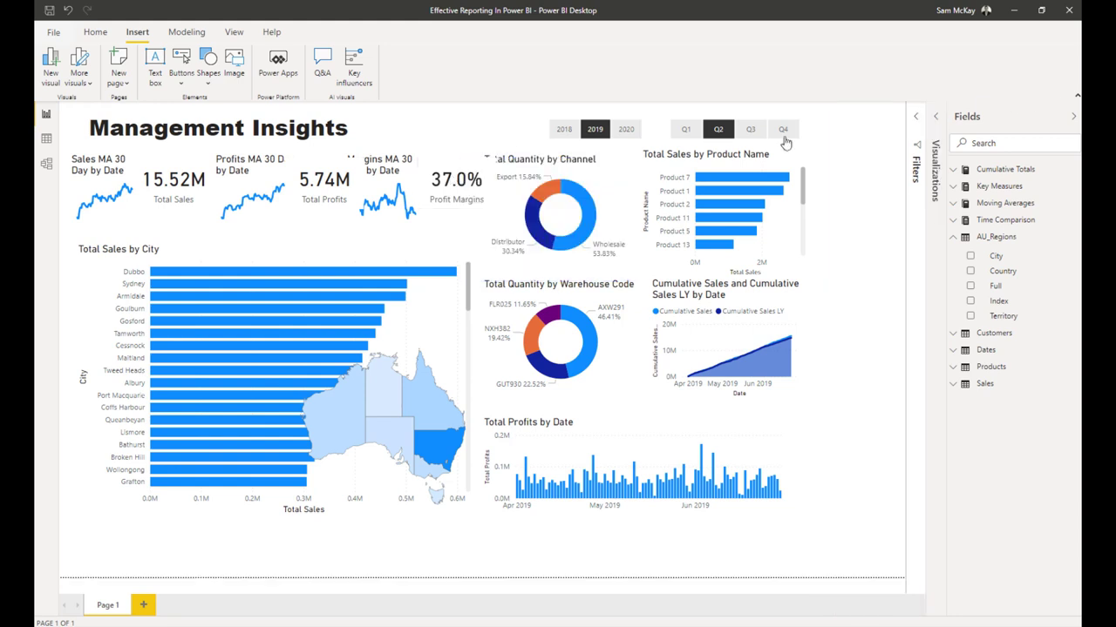
pyautogui.click(1073, 116)
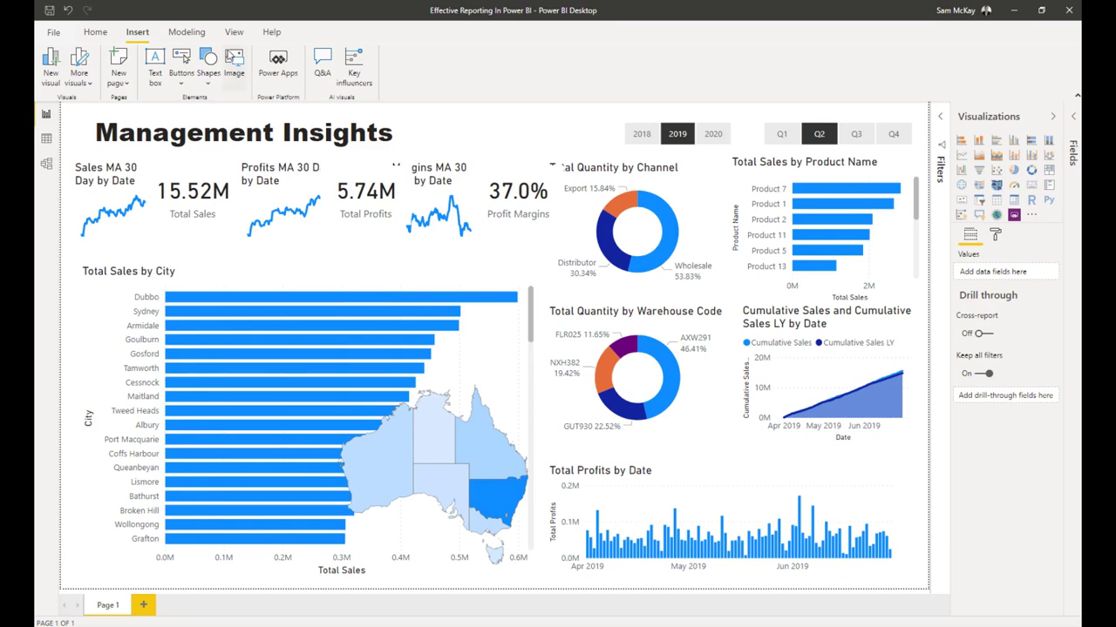
pyautogui.click(179, 33)
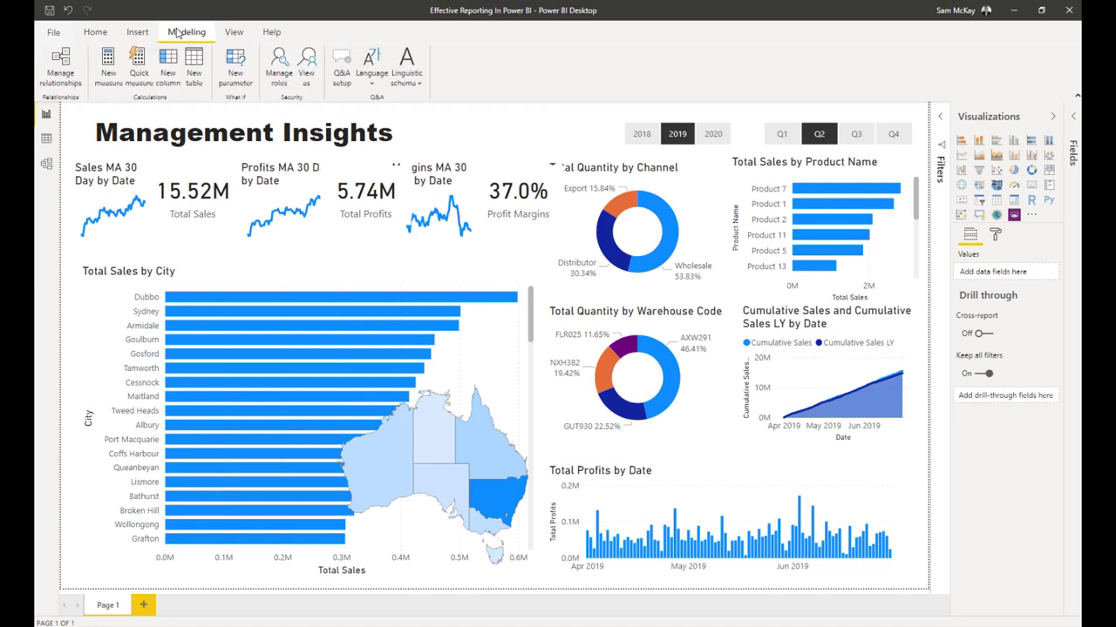
pyautogui.click(234, 32)
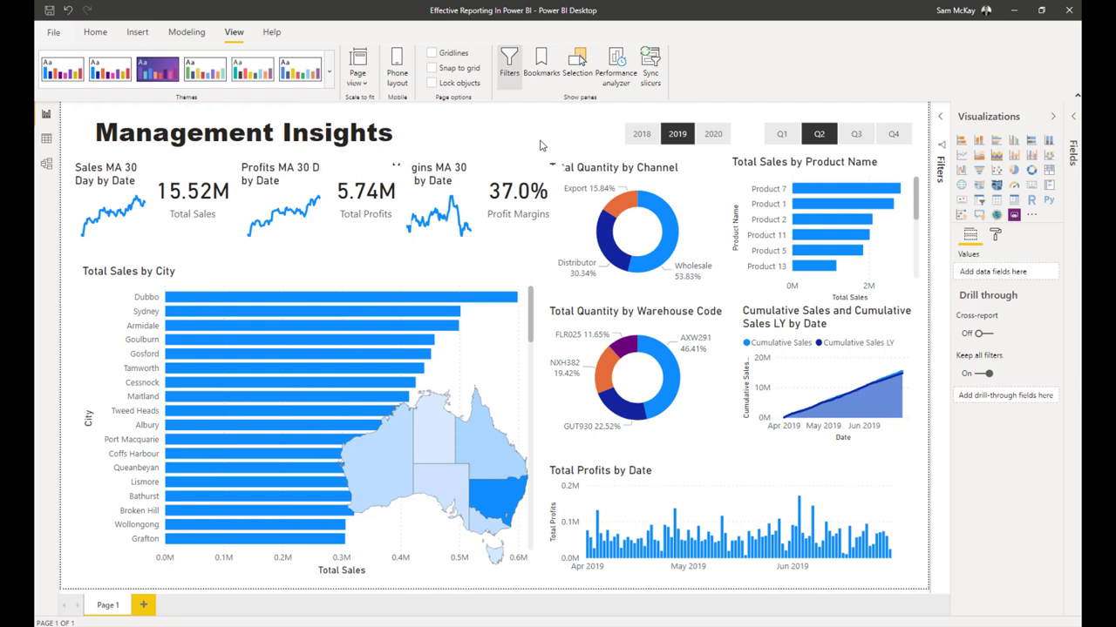
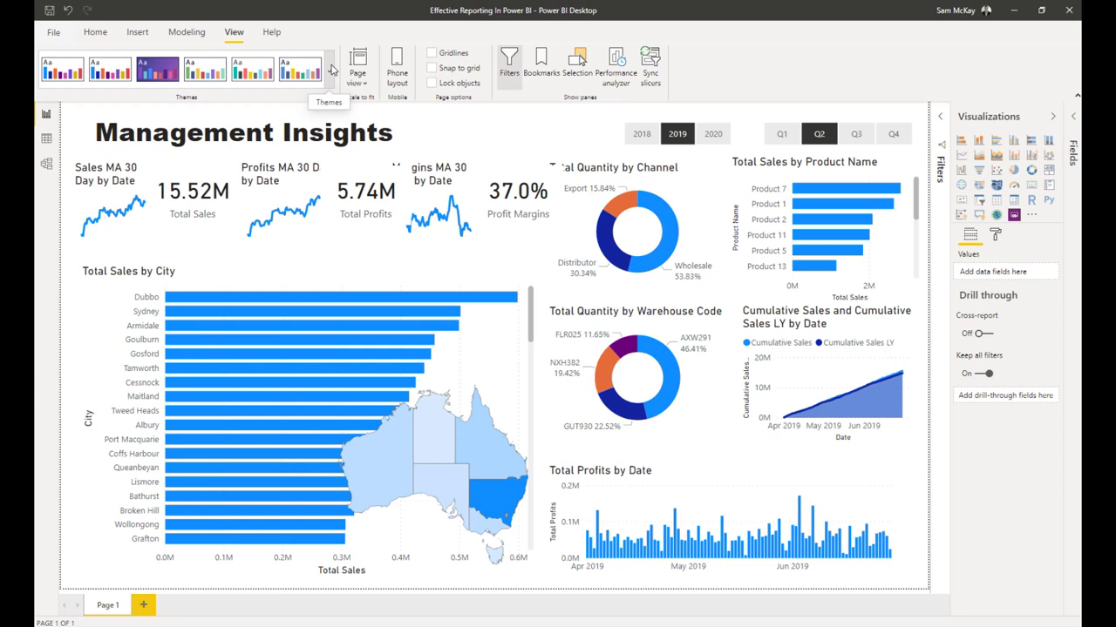
# Apply the built-in Storm theme from the Themes gallery so the visuals turn light blue.
pyautogui.click(331, 70)
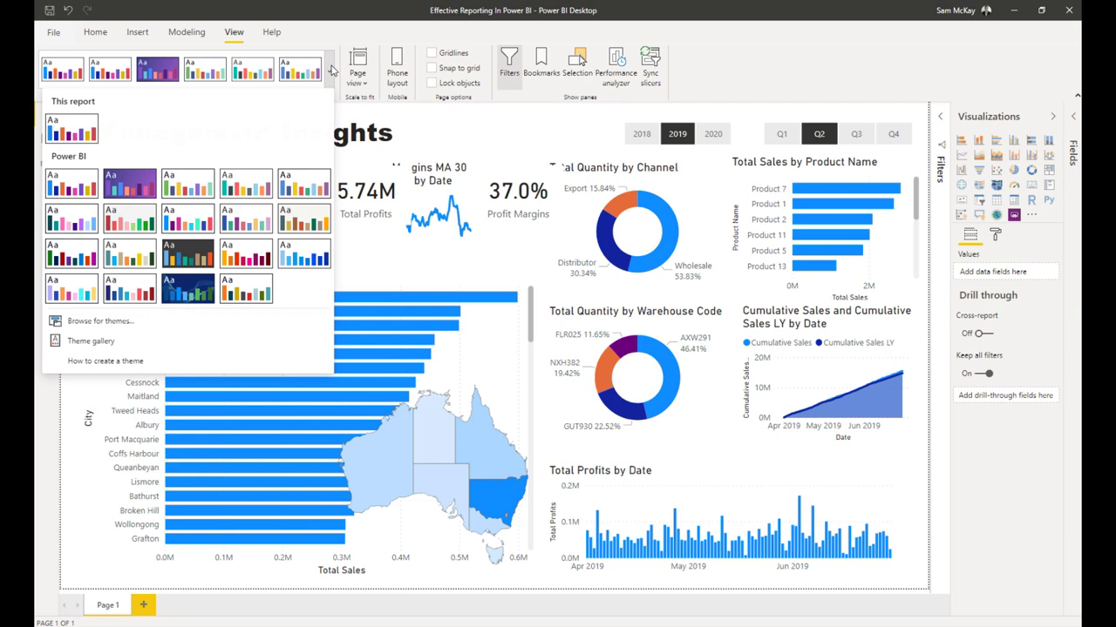
pyautogui.click(336, 162)
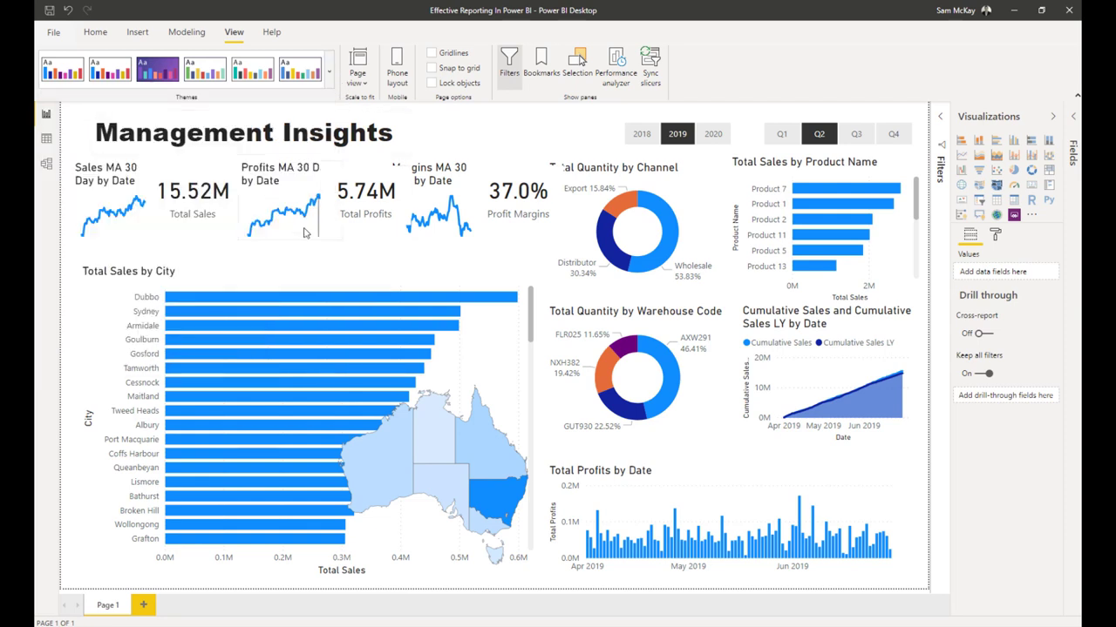
pyautogui.click(330, 70)
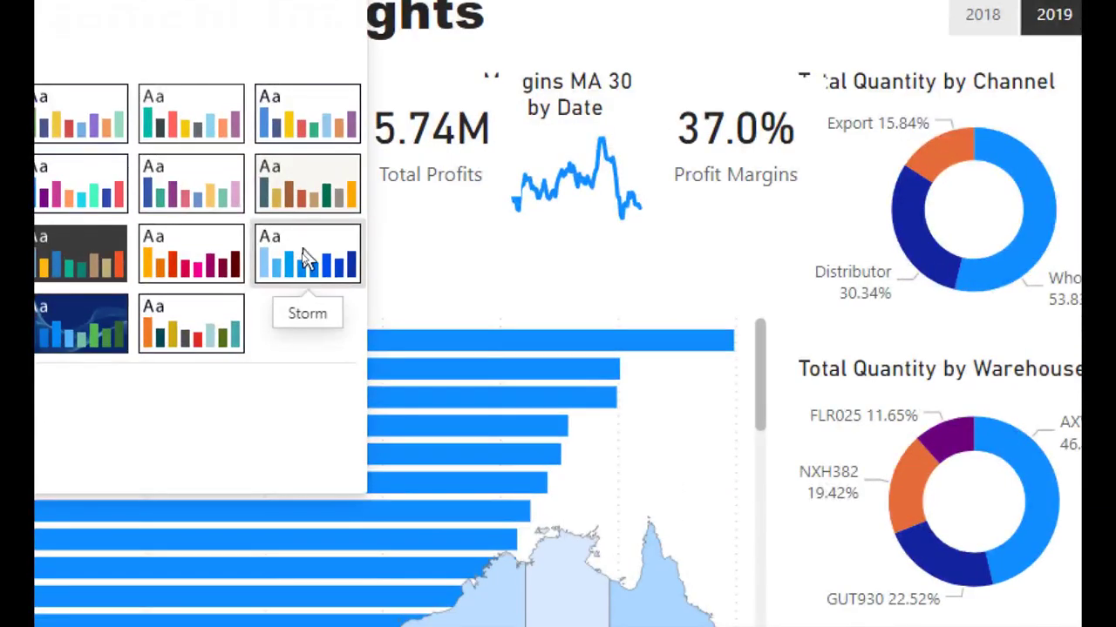
pyautogui.click(302, 258)
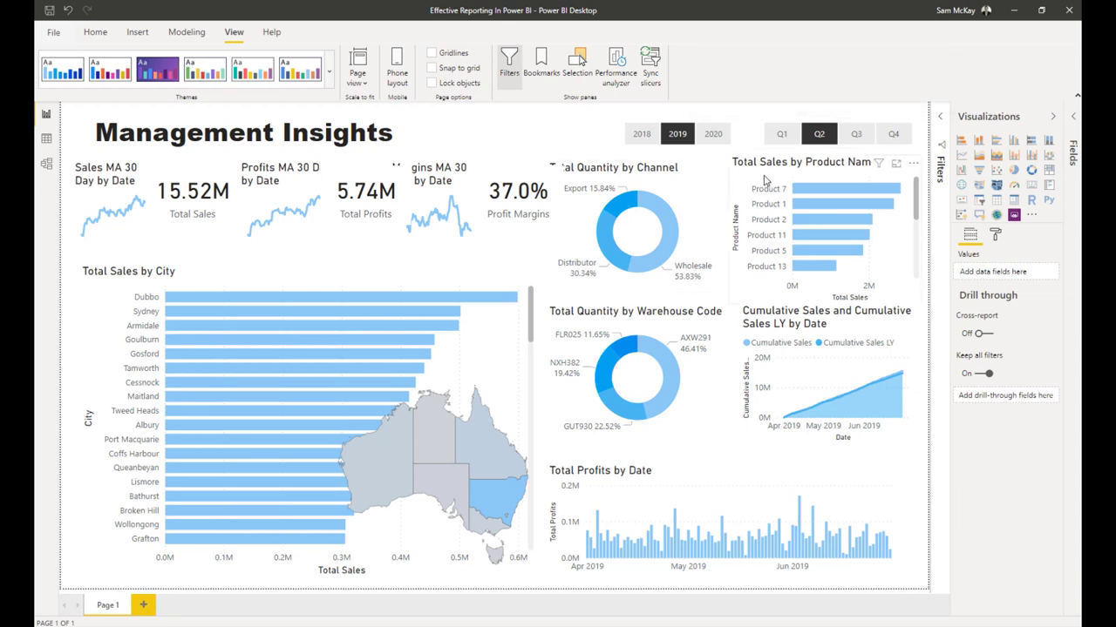
# Turn off the titles of the Sales MA 30 Day, Profits MA and Margins sparklines.
pyautogui.click(764, 180)
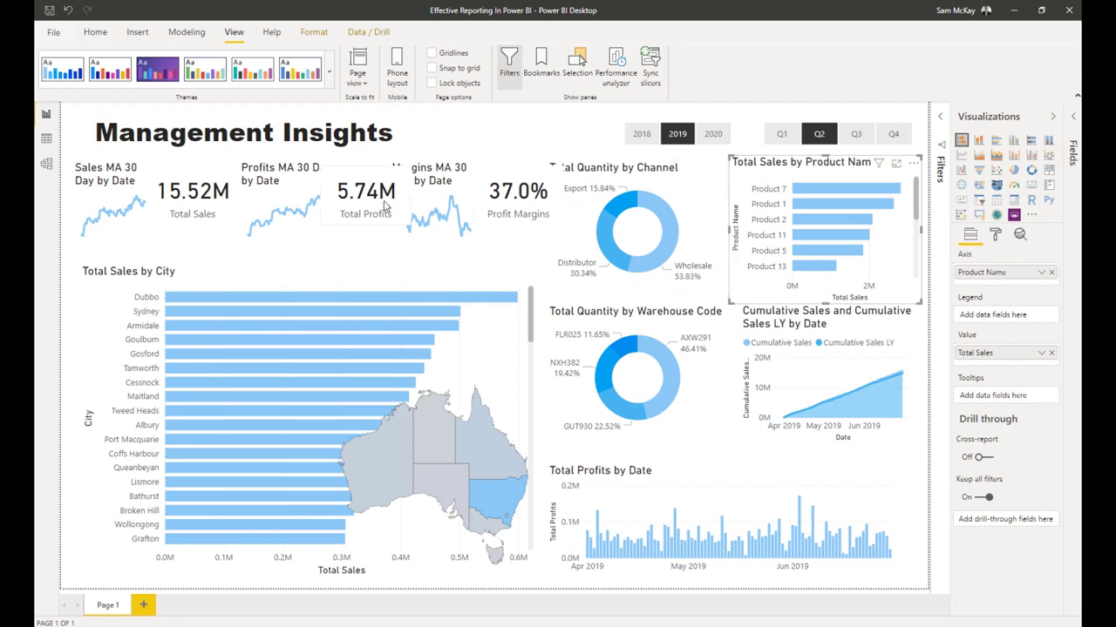
pyautogui.moveTo(96, 203)
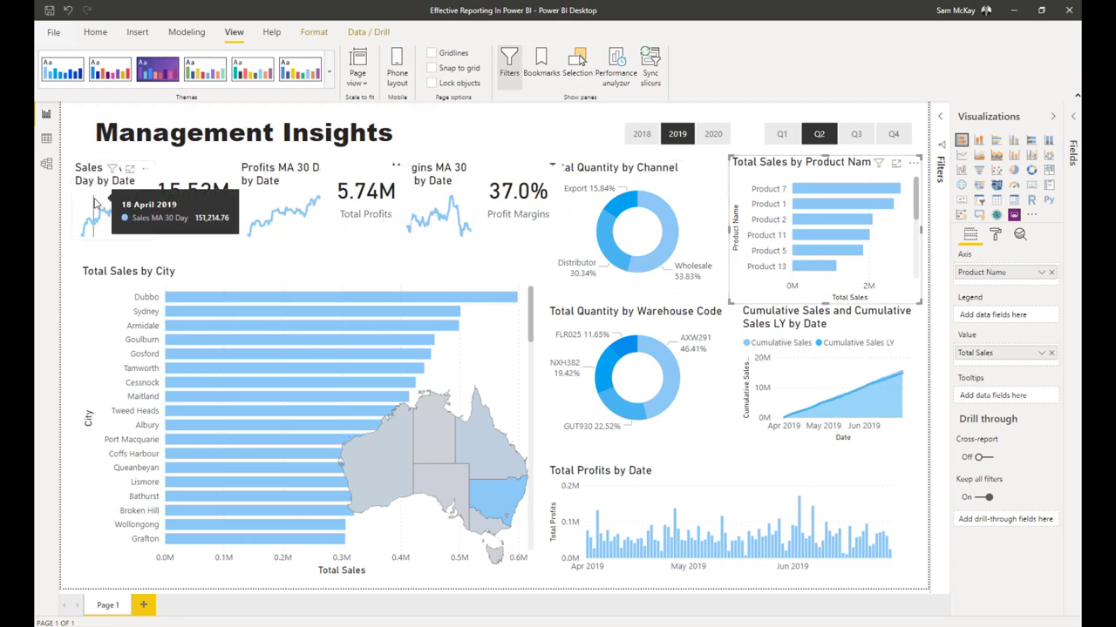
pyautogui.click(96, 203)
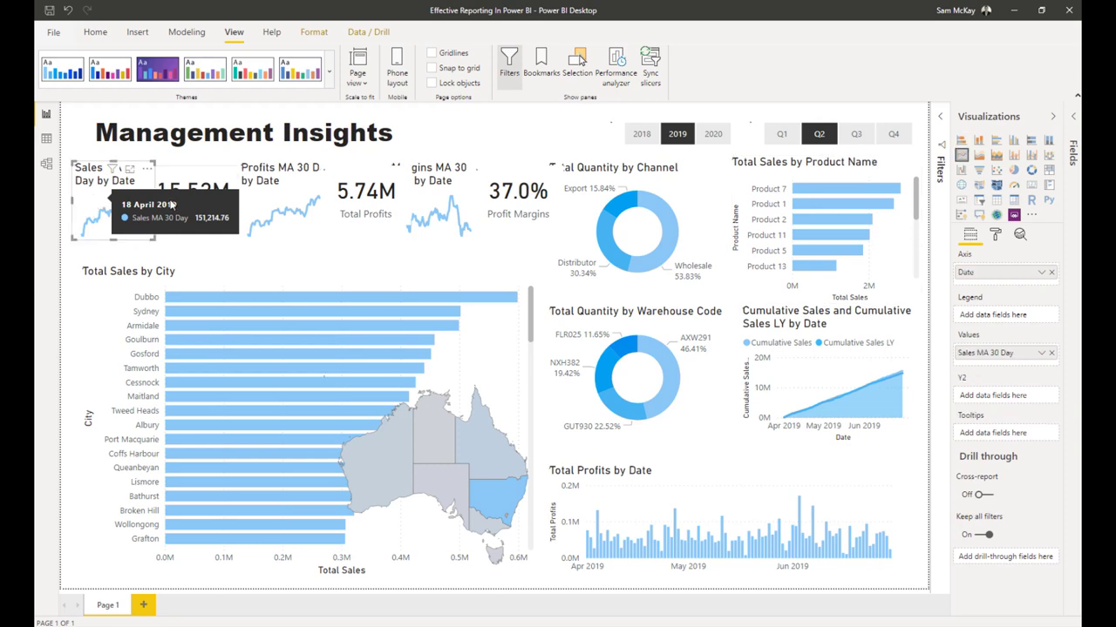
pyautogui.keyDown('ctrl'); pyautogui.click(285, 186); pyautogui.keyUp('ctrl')
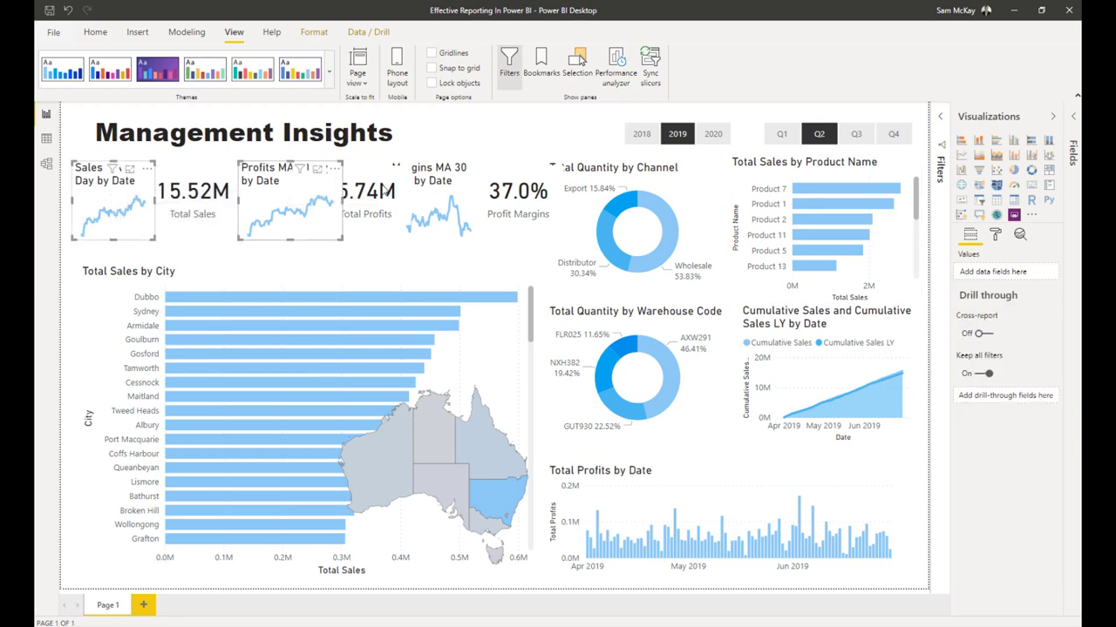
pyautogui.keyDown('ctrl'); pyautogui.click(460, 182); pyautogui.keyUp('ctrl')
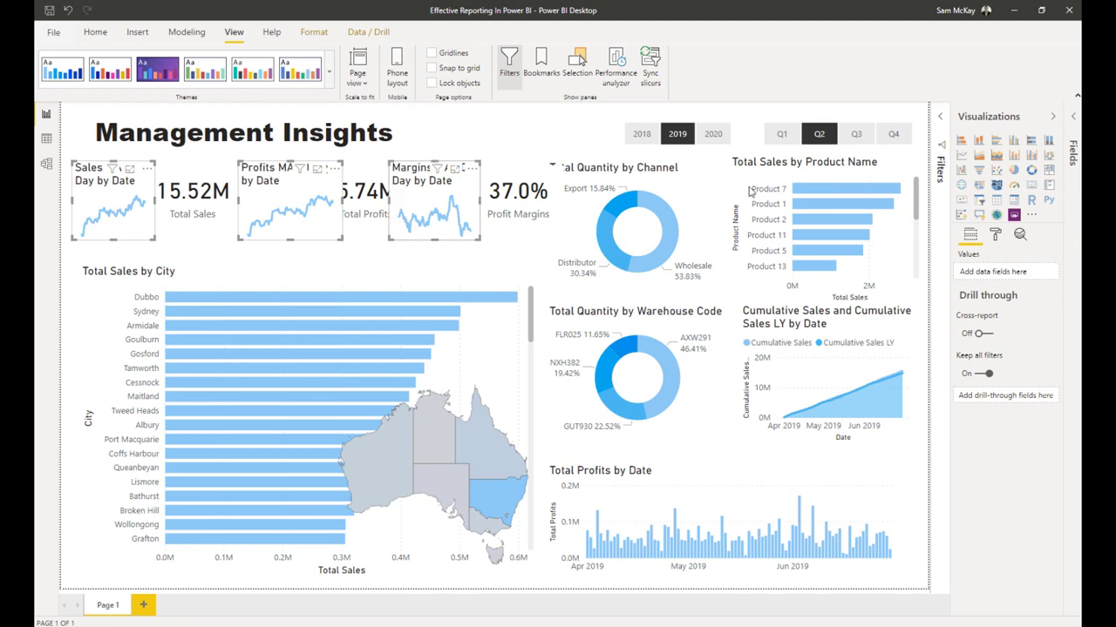
pyautogui.click(995, 235)
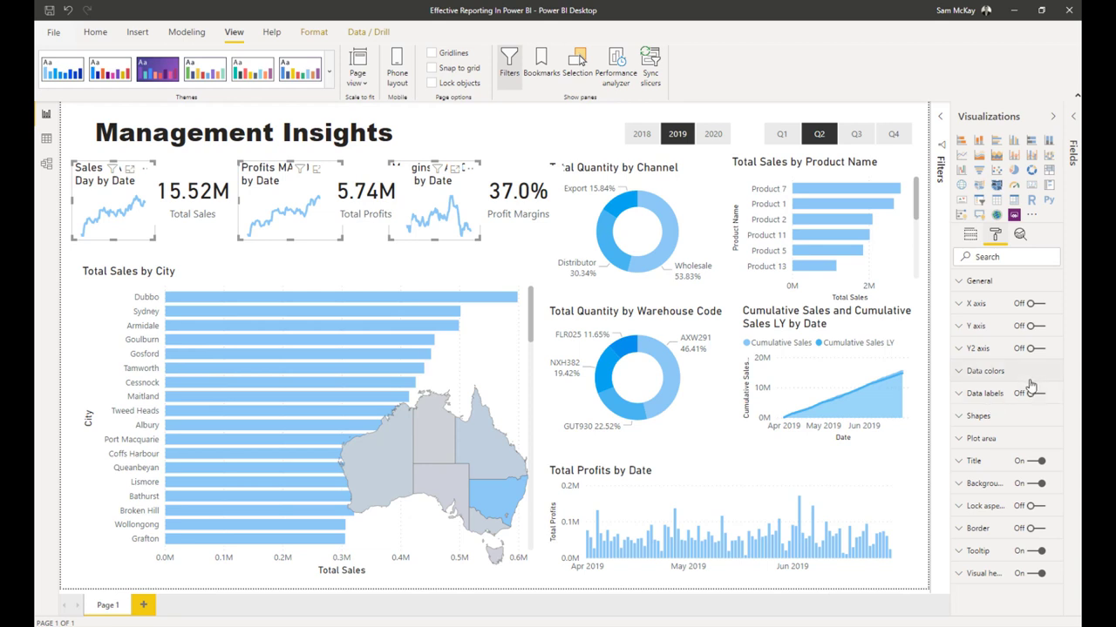
pyautogui.click(1031, 463)
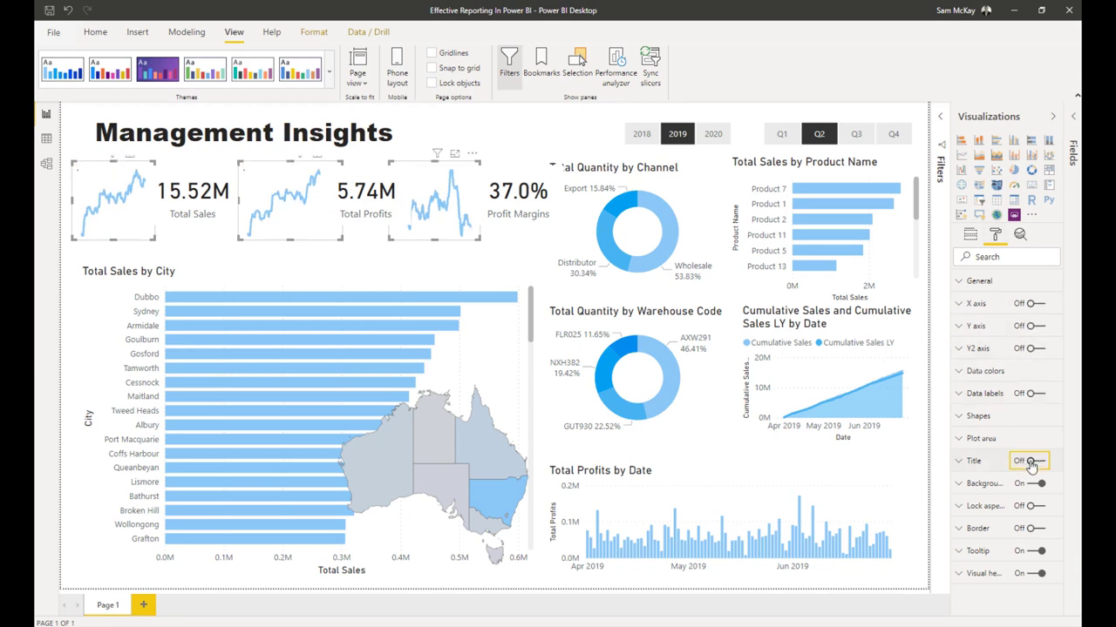
# Hide the titles of the Channel and Warehouse Code donuts and the Cumulative Sales chart.
pyautogui.click(691, 219)
pyautogui.keyDown('ctrl'); pyautogui.click(676, 340); pyautogui.keyUp('ctrl')
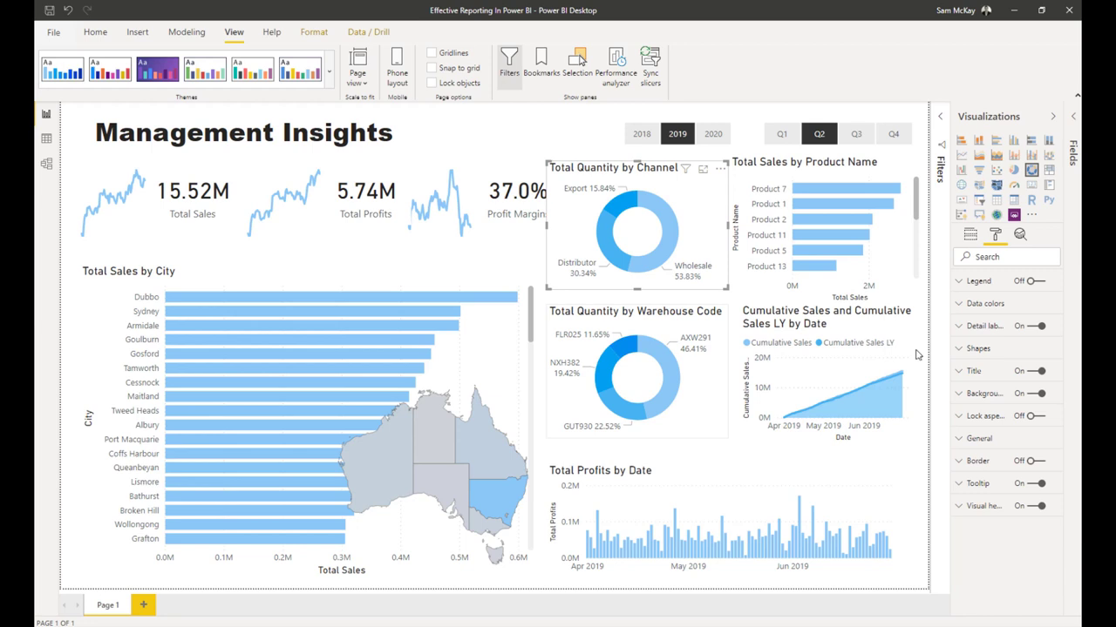
pyautogui.click(1031, 372)
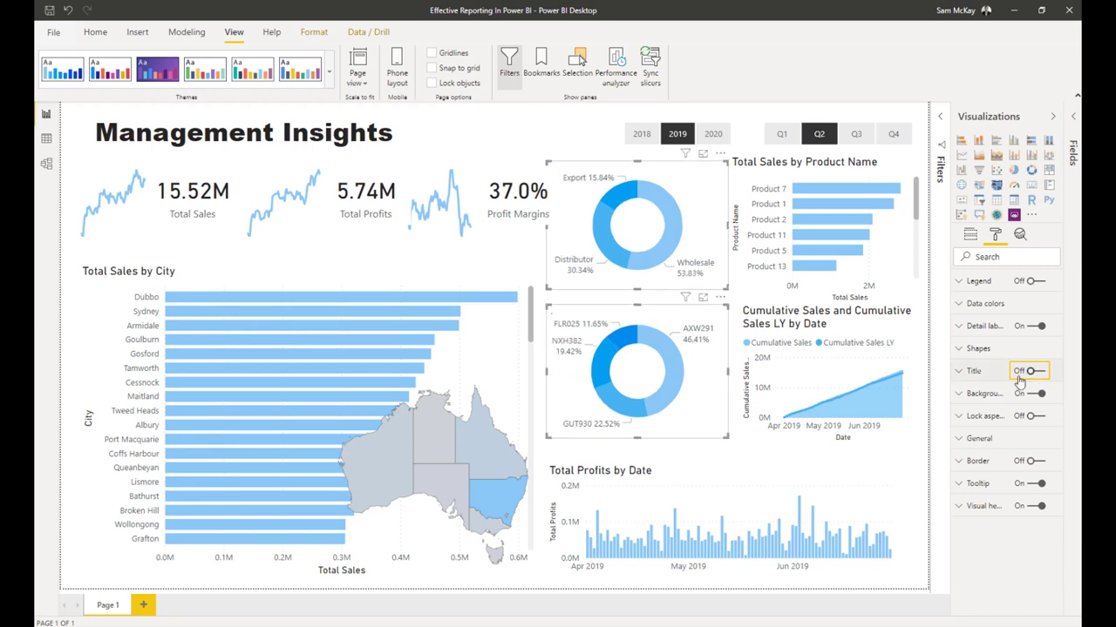
pyautogui.click(858, 329)
pyautogui.click(1032, 484)
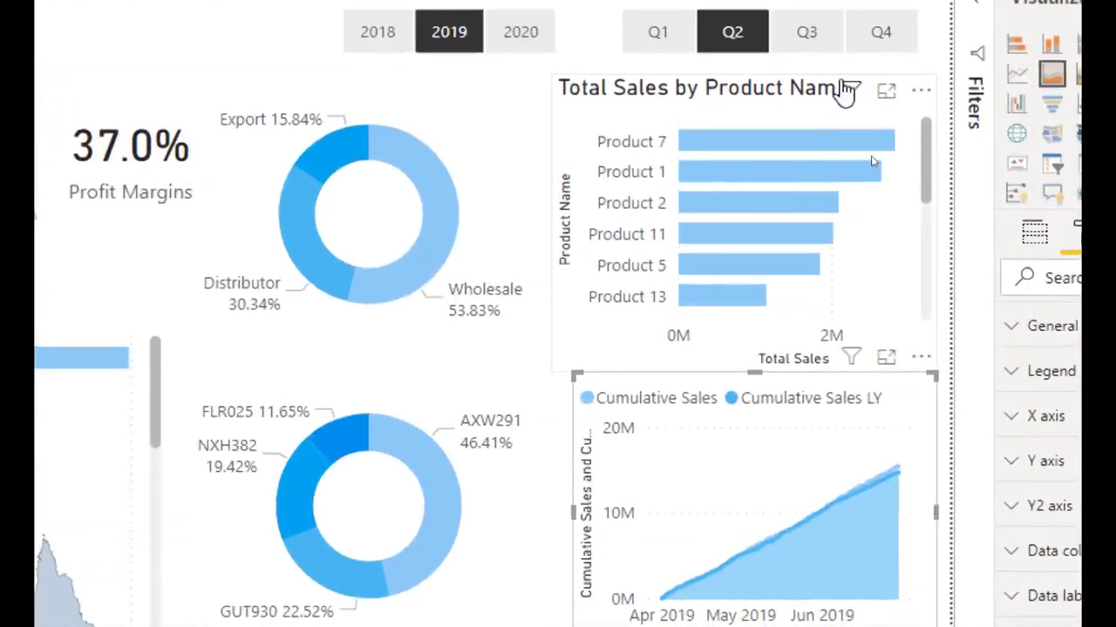
# Hide the titles of the Total Sales by Product Name and Total Profits by Date charts.
pyautogui.click(905, 185)
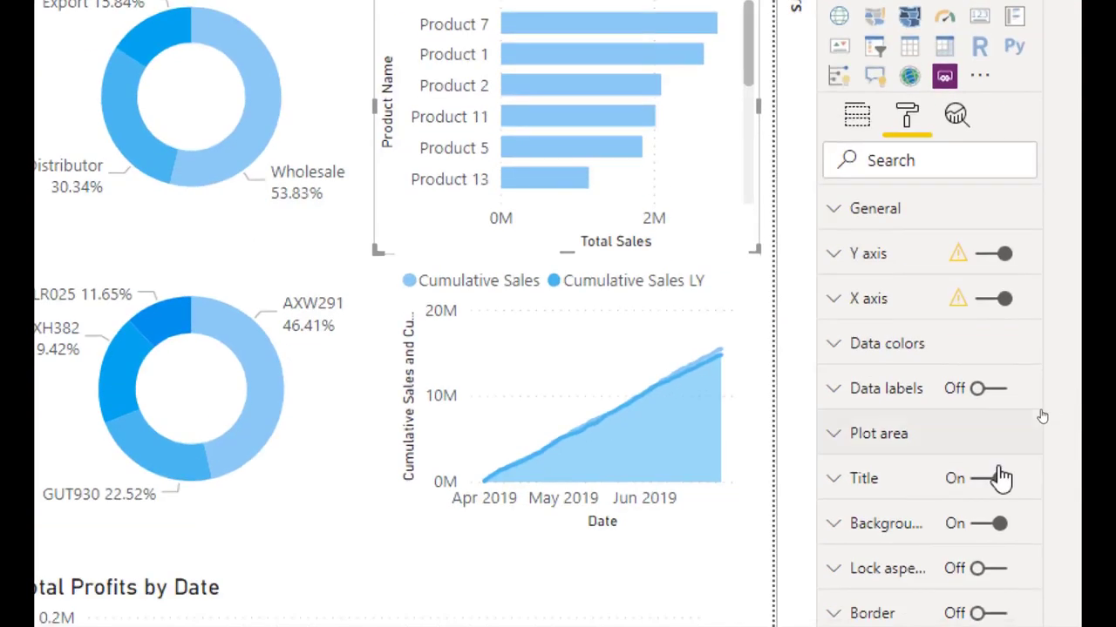
pyautogui.click(1115, 603)
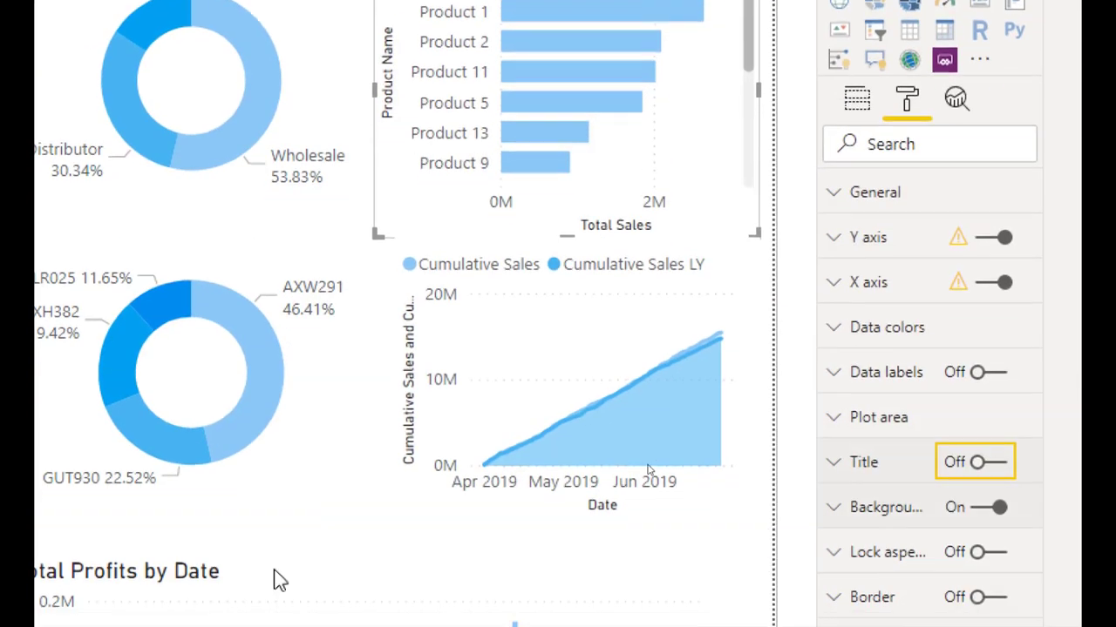
pyautogui.click(351, 570)
pyautogui.click(996, 463)
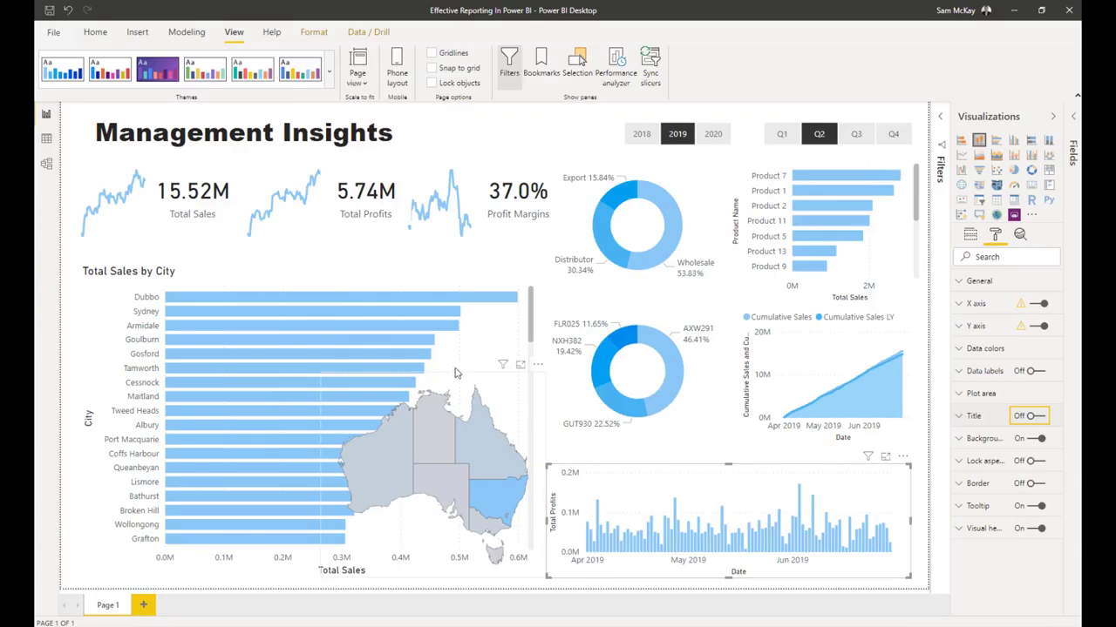
# Hide the City chart title, narrow the product sales chart and remove both its axis titles.
pyautogui.click(266, 281)
pyautogui.click(1029, 415)
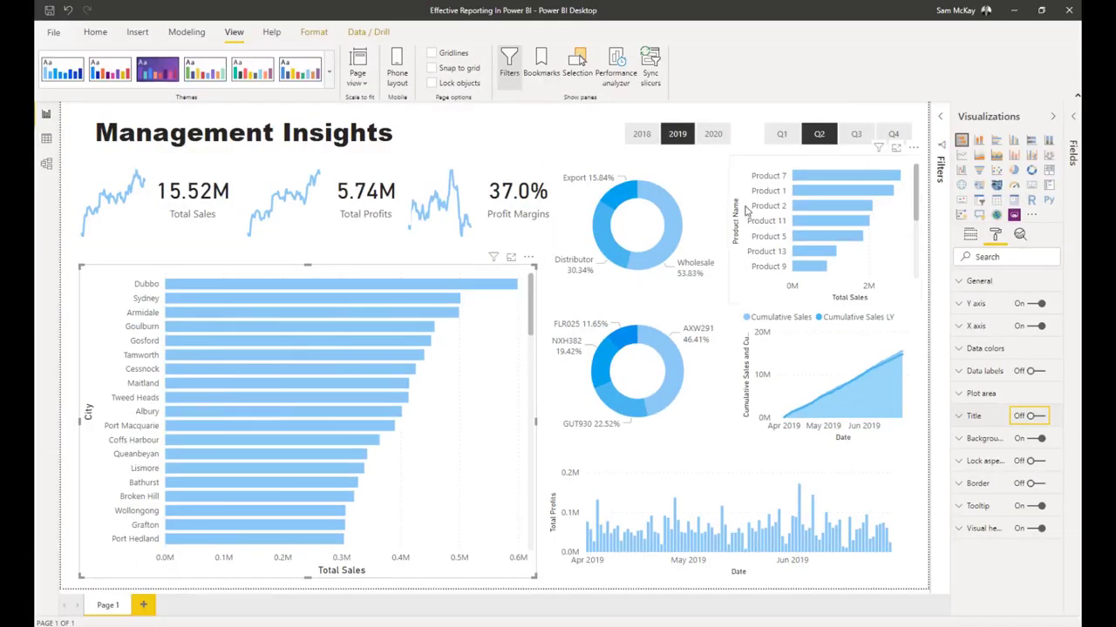
pyautogui.click(742, 190)
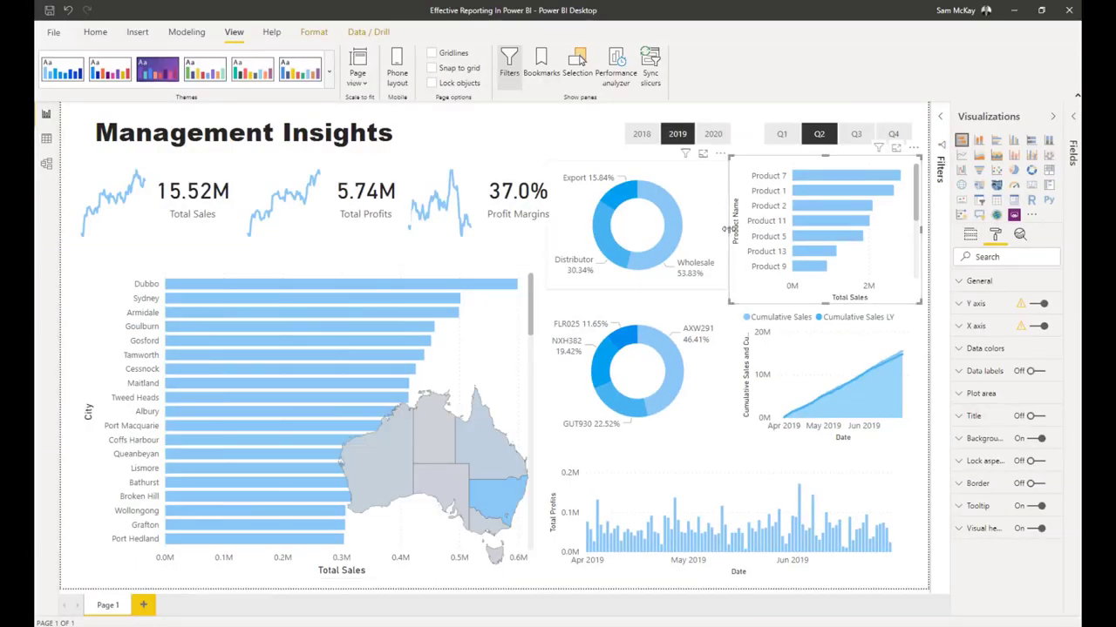
pyautogui.moveTo(723, 228); pyautogui.dragTo(746, 230)
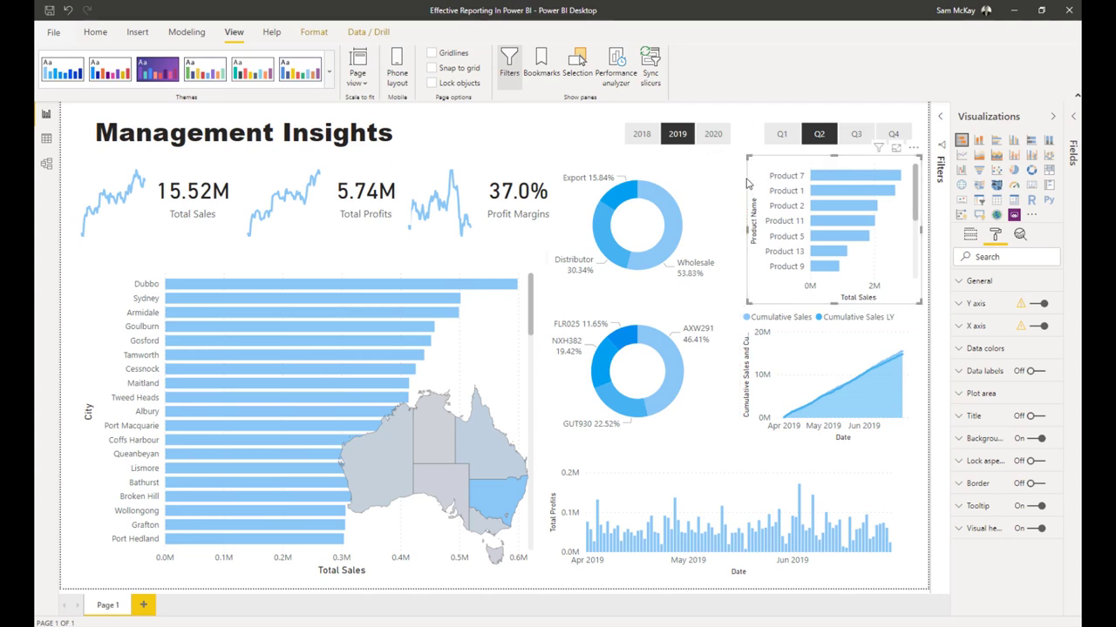
pyautogui.click(979, 301)
pyautogui.scroll(-3, 977, 497)
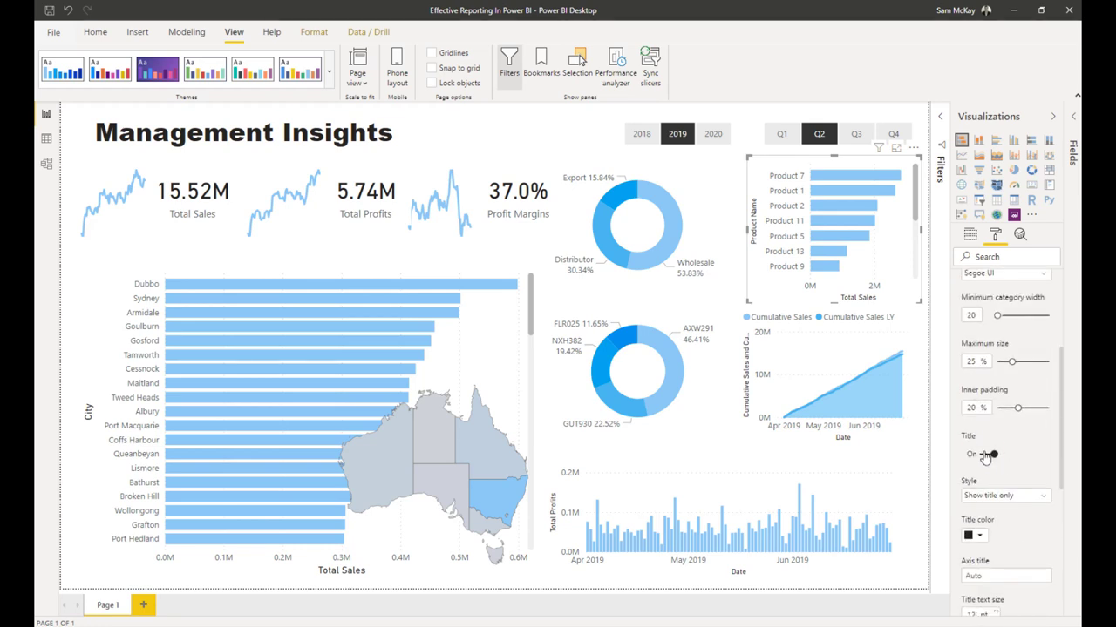
pyautogui.click(983, 454)
pyautogui.click(960, 303)
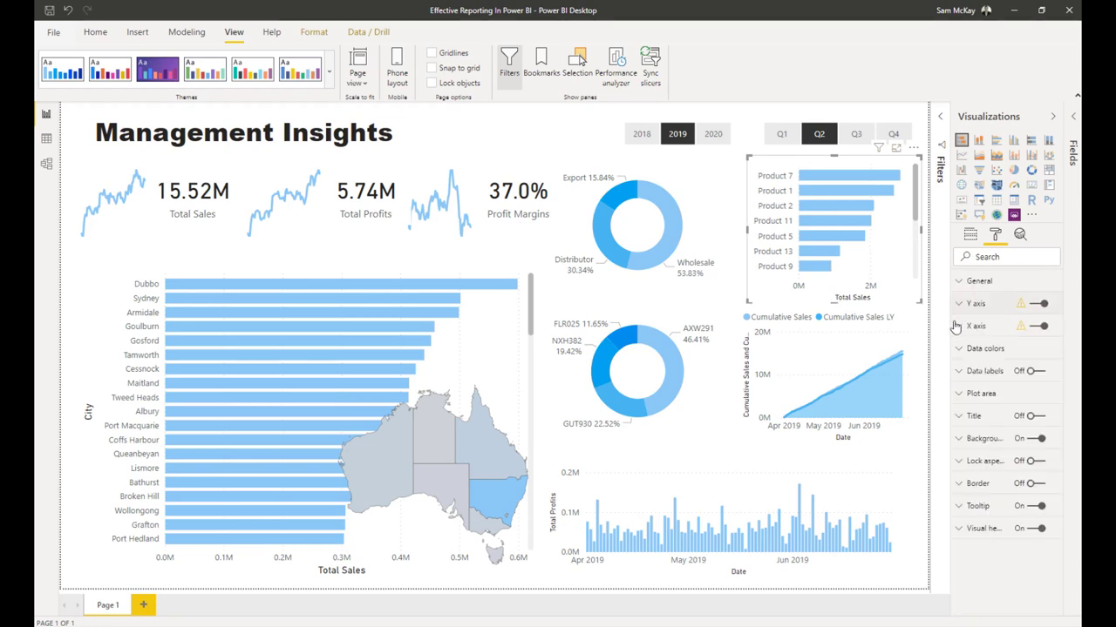
pyautogui.click(960, 326)
pyautogui.scroll(-4, 990, 488)
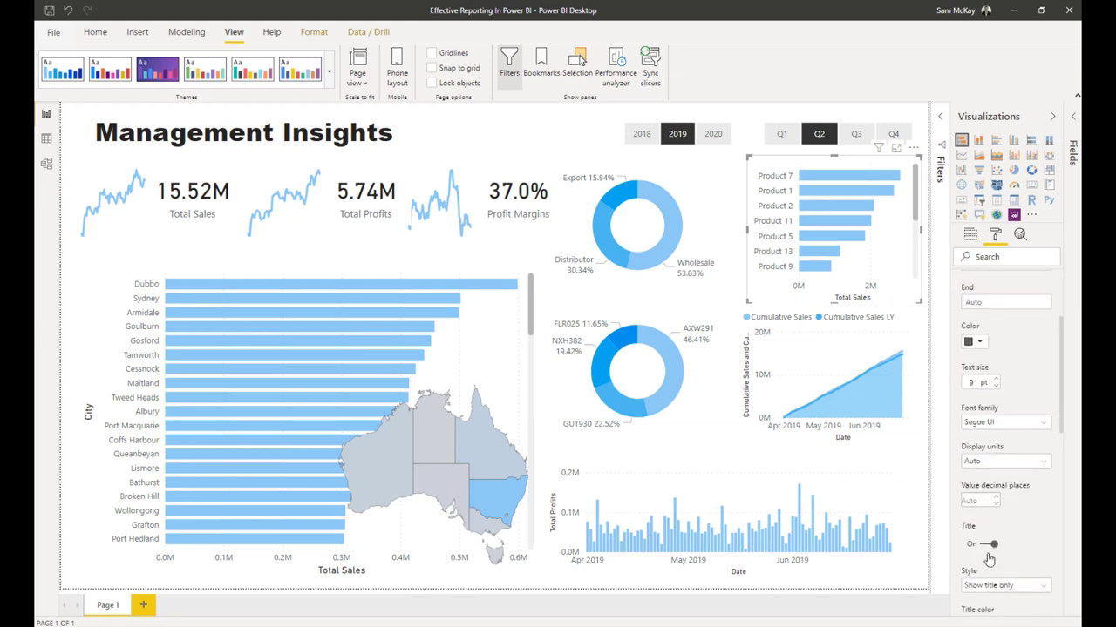
pyautogui.press('space')
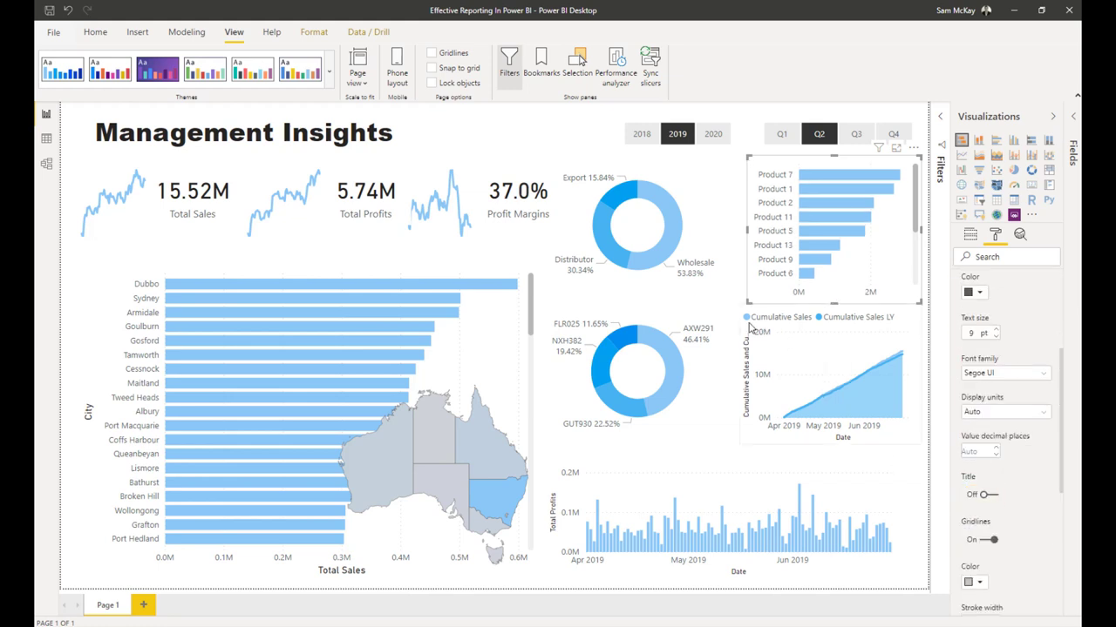
# Remove the Cumulative Sales chart's Date and vertical axis titles and shrink the chart.
pyautogui.click(780, 317)
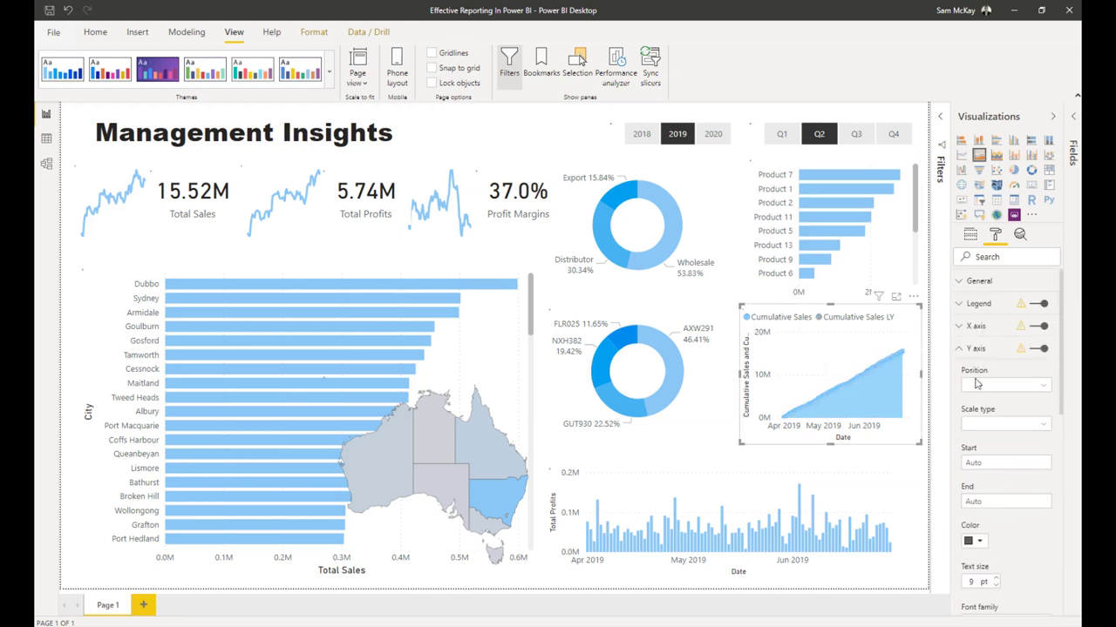
pyautogui.click(963, 327)
pyautogui.scroll(-3, 973, 444)
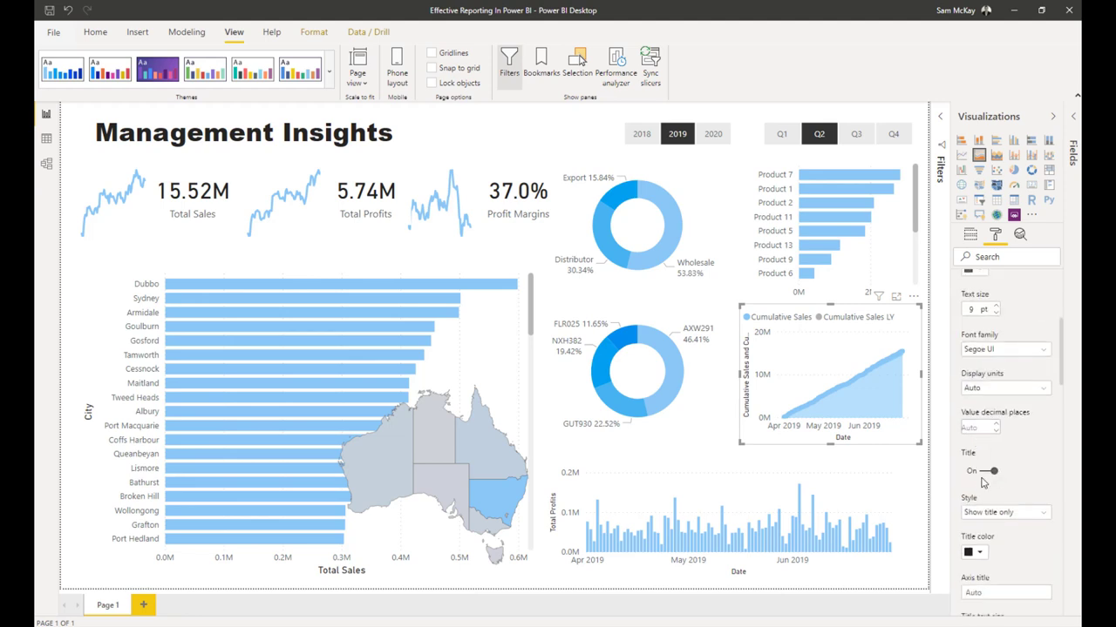
pyautogui.click(985, 471)
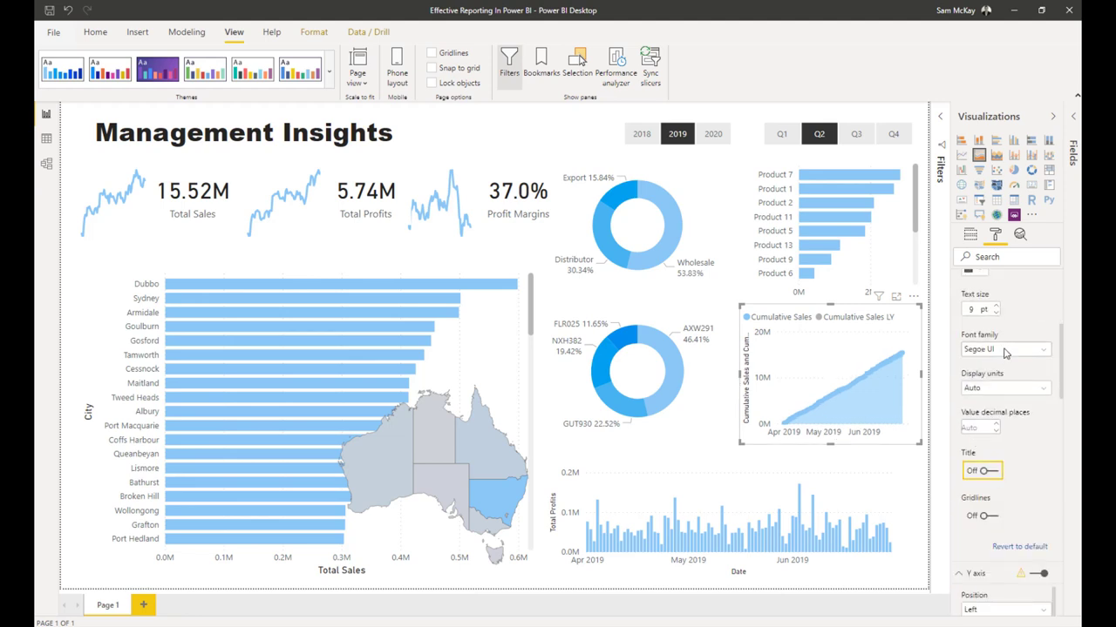
pyautogui.scroll(2, 1002, 353)
pyautogui.scroll(5, 1001, 353)
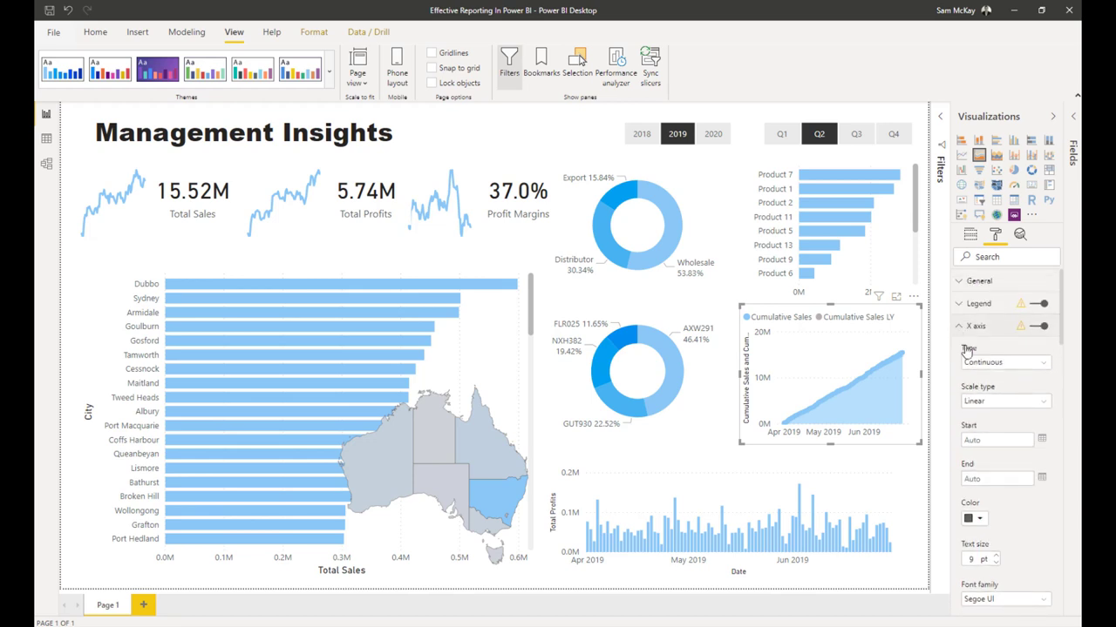
pyautogui.click(958, 342)
pyautogui.scroll(-4, 976, 435)
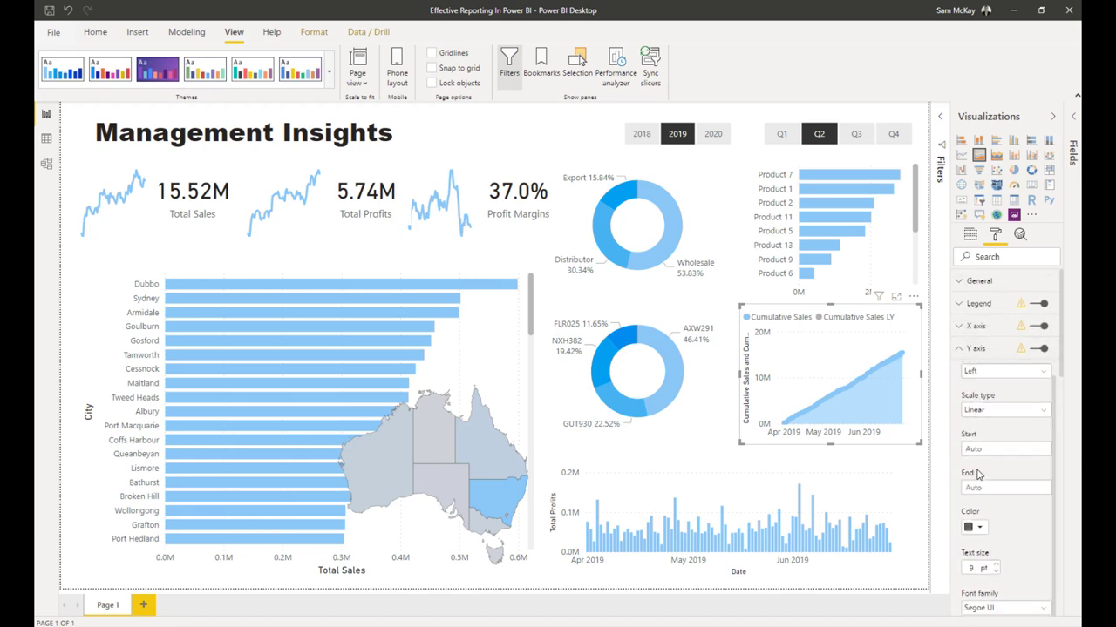
pyautogui.click(986, 542)
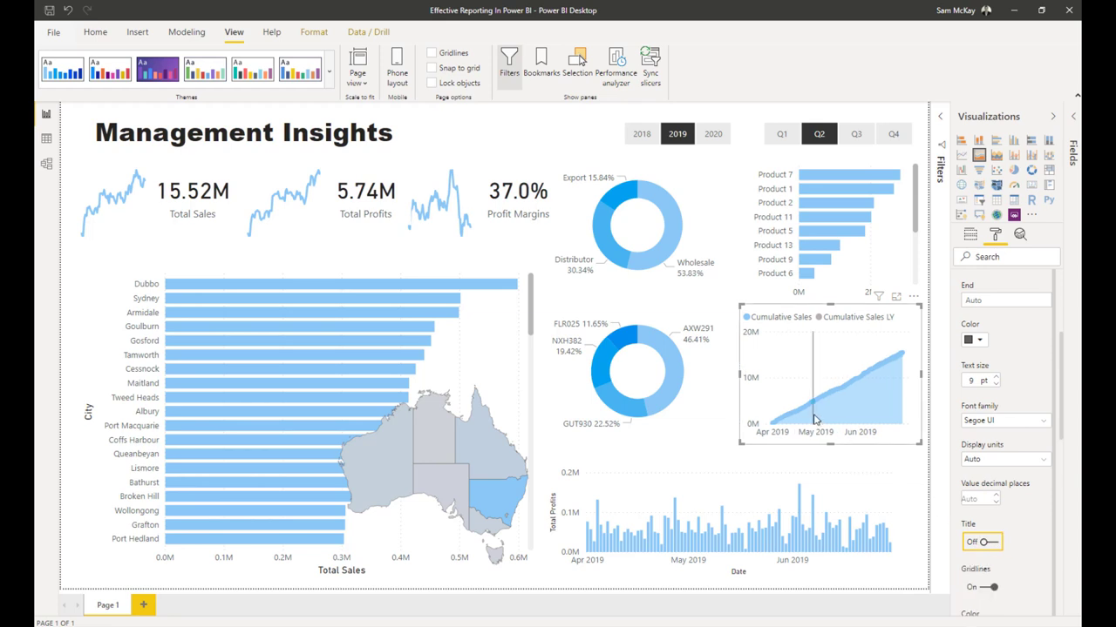
pyautogui.moveTo(739, 304); pyautogui.dragTo(755, 311)
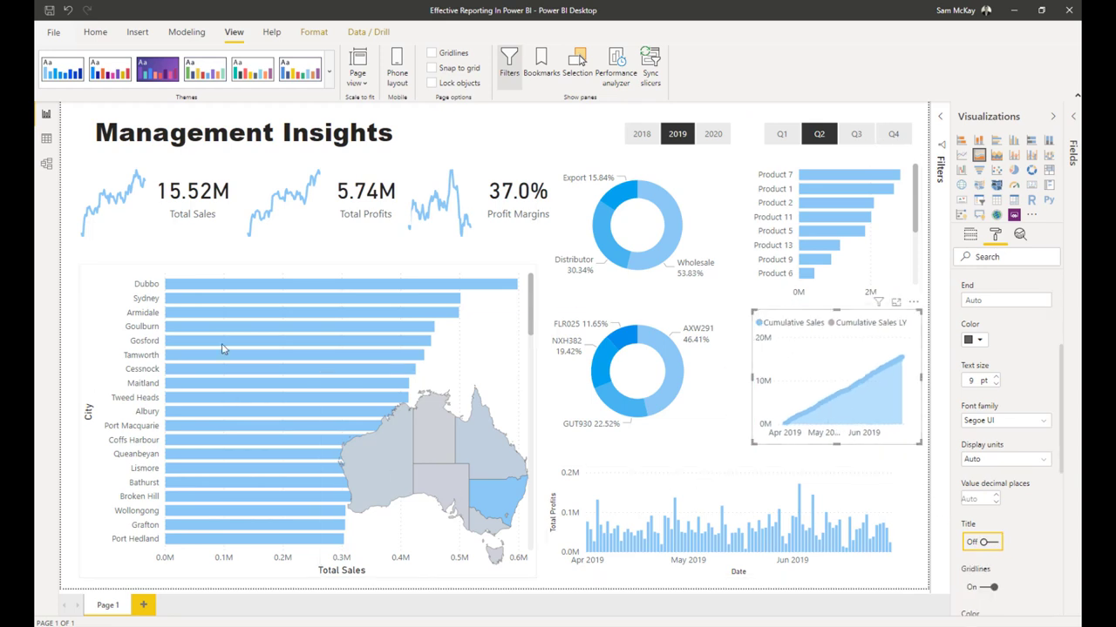
# Turn off the Total Sales and City axis titles on the City sales bar chart.
pyautogui.click(245, 273)
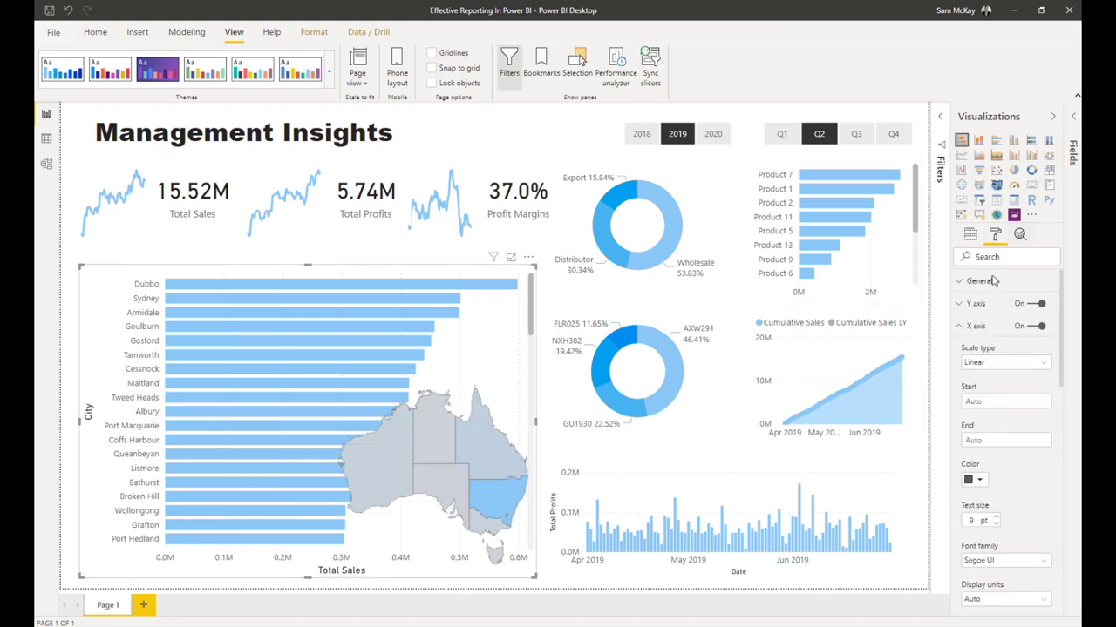
pyautogui.scroll(-2, 988, 455)
pyautogui.click(982, 497)
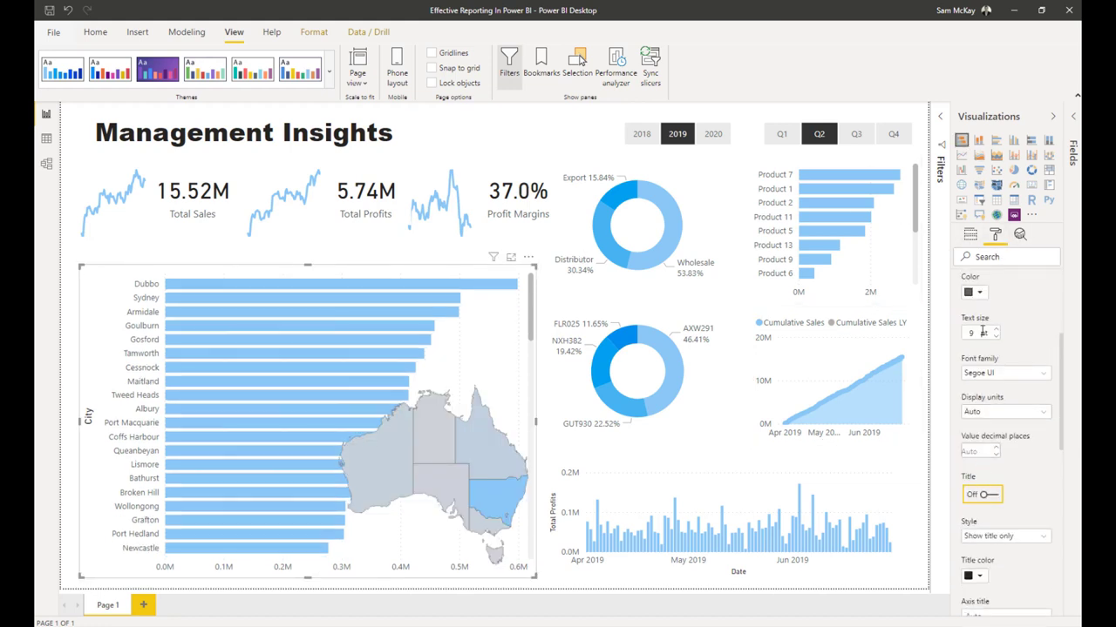
pyautogui.scroll(5, 962, 316)
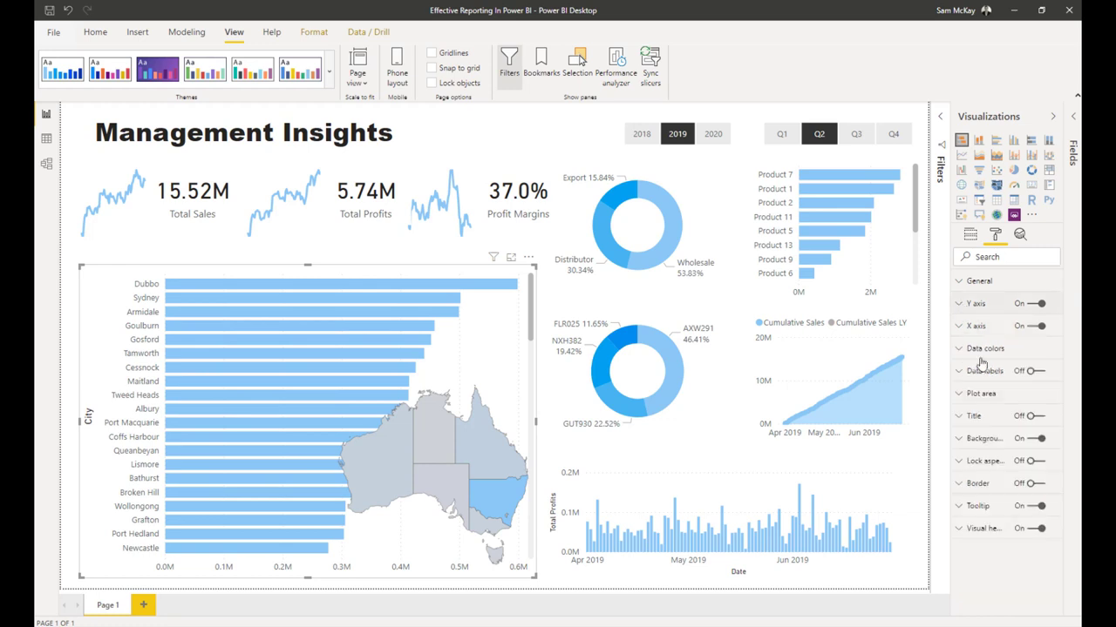
pyautogui.scroll(-2, 993, 504)
pyautogui.scroll(-3, 974, 523)
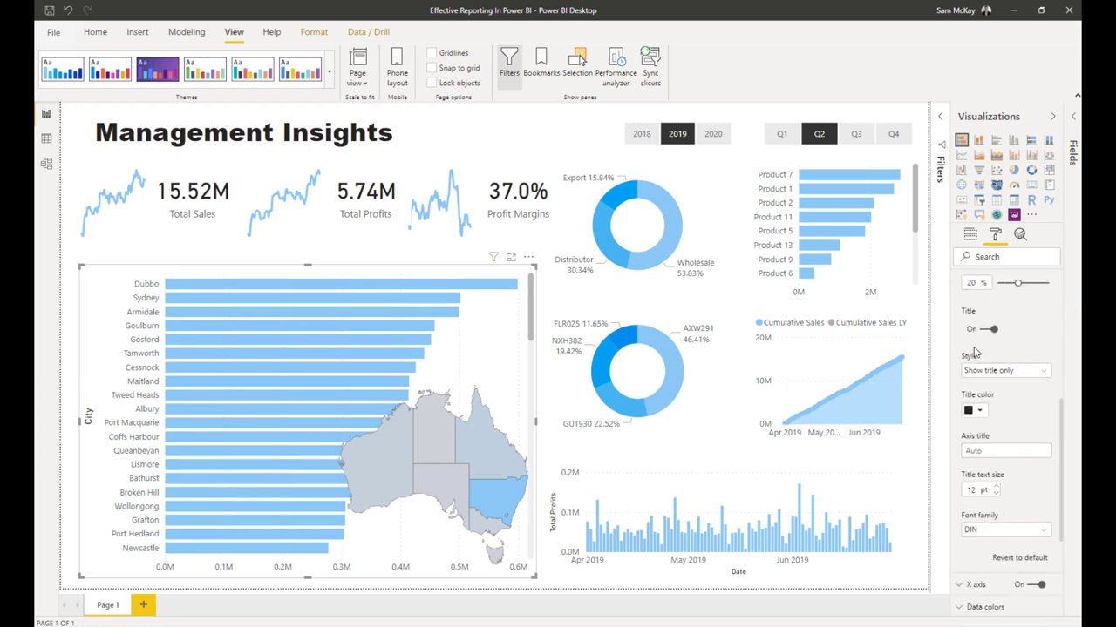
pyautogui.click(981, 336)
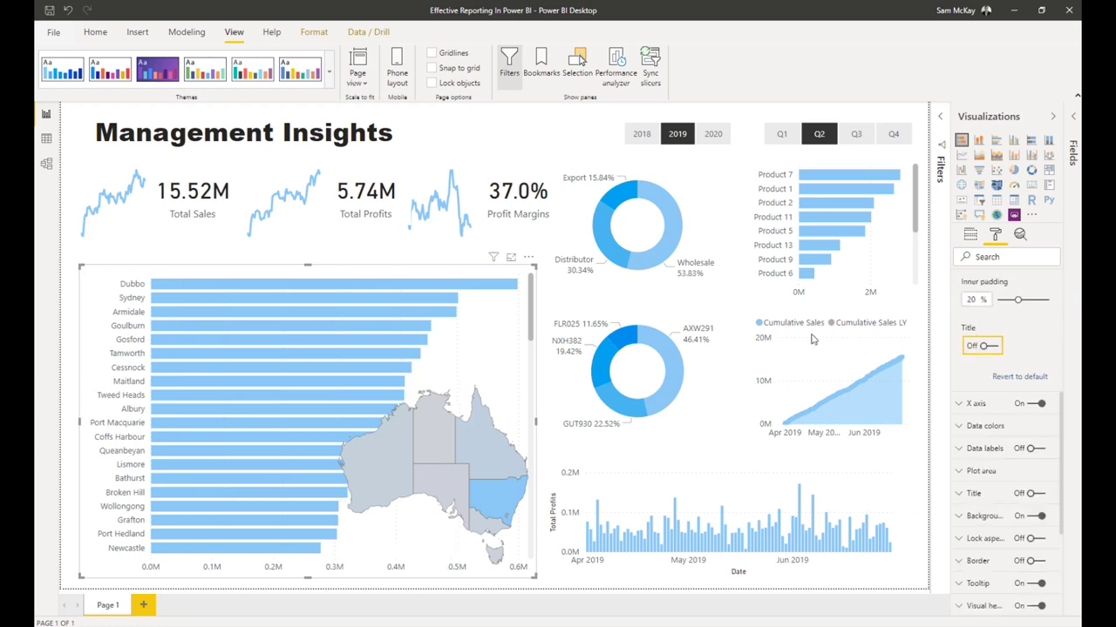
pyautogui.click(528, 258)
pyautogui.press('Escape')
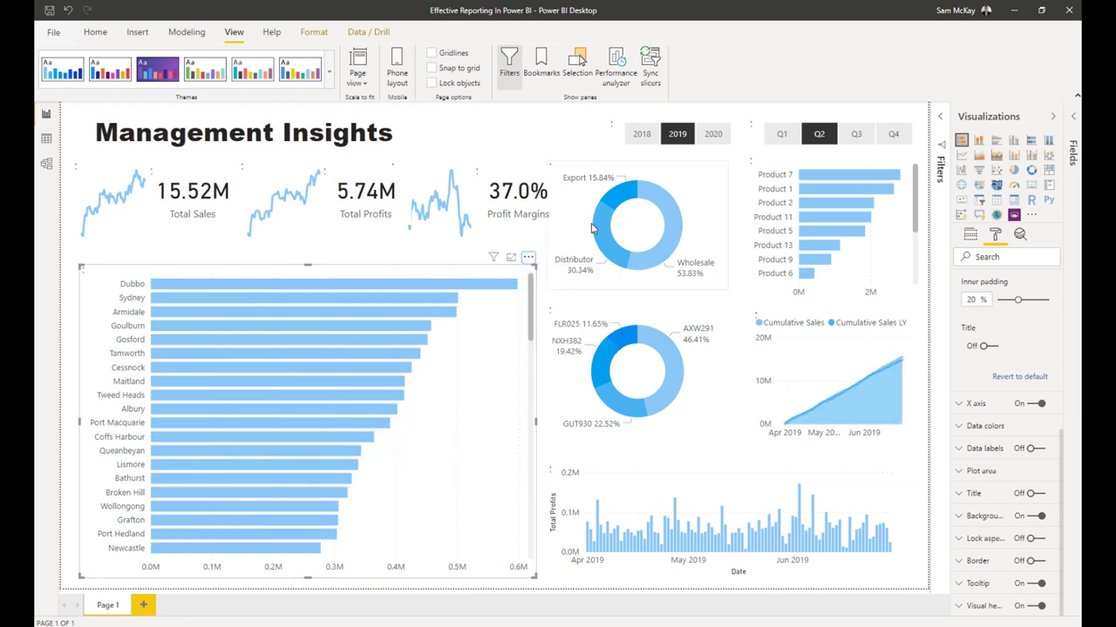
# Narrow the top donut from the left and resize the Product bar chart beside it.
pyautogui.click(596, 229)
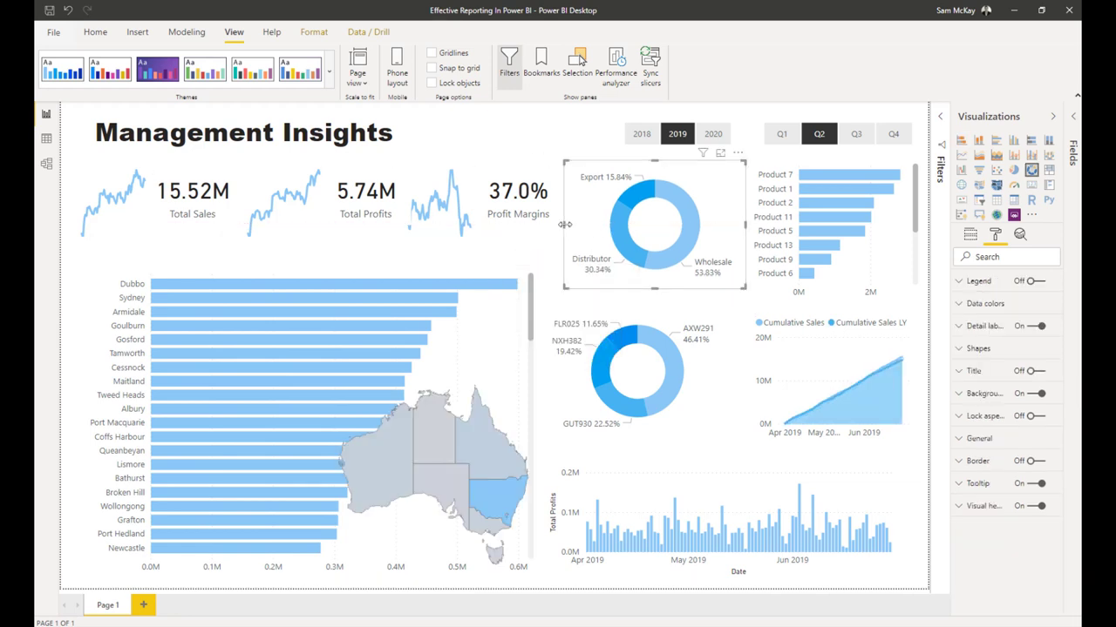
pyautogui.moveTo(565, 228); pyautogui.dragTo(596, 231)
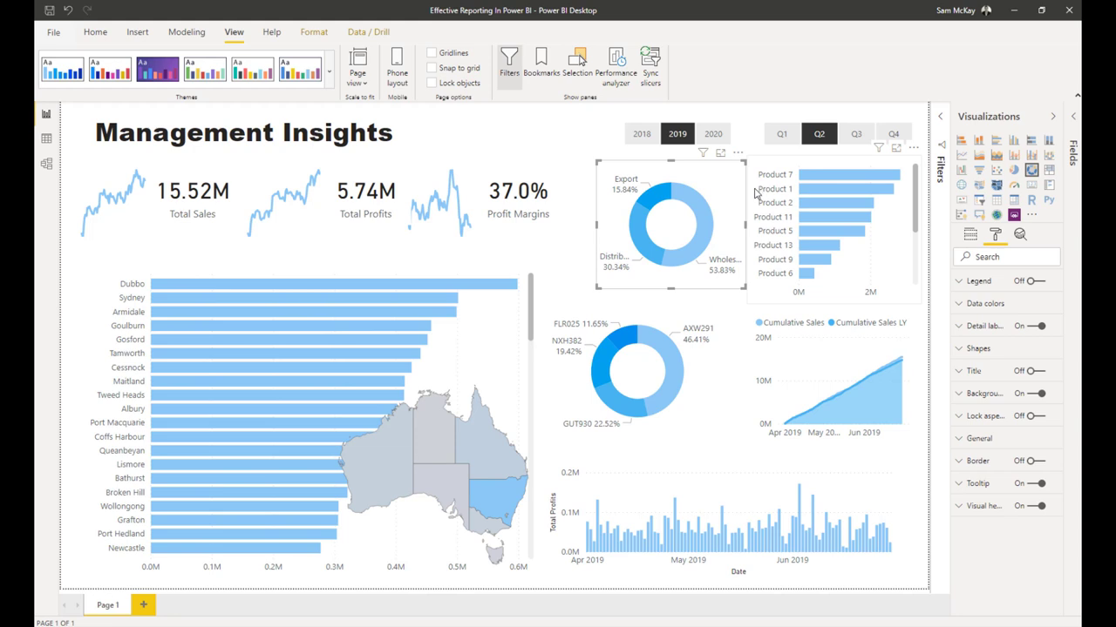
pyautogui.click(753, 288)
pyautogui.moveTo(748, 299)
pyautogui.mouseDown()
pyautogui.moveTo(765, 284)
pyautogui.moveTo(752, 288)
pyautogui.mouseUp()
pyautogui.click(750, 290)
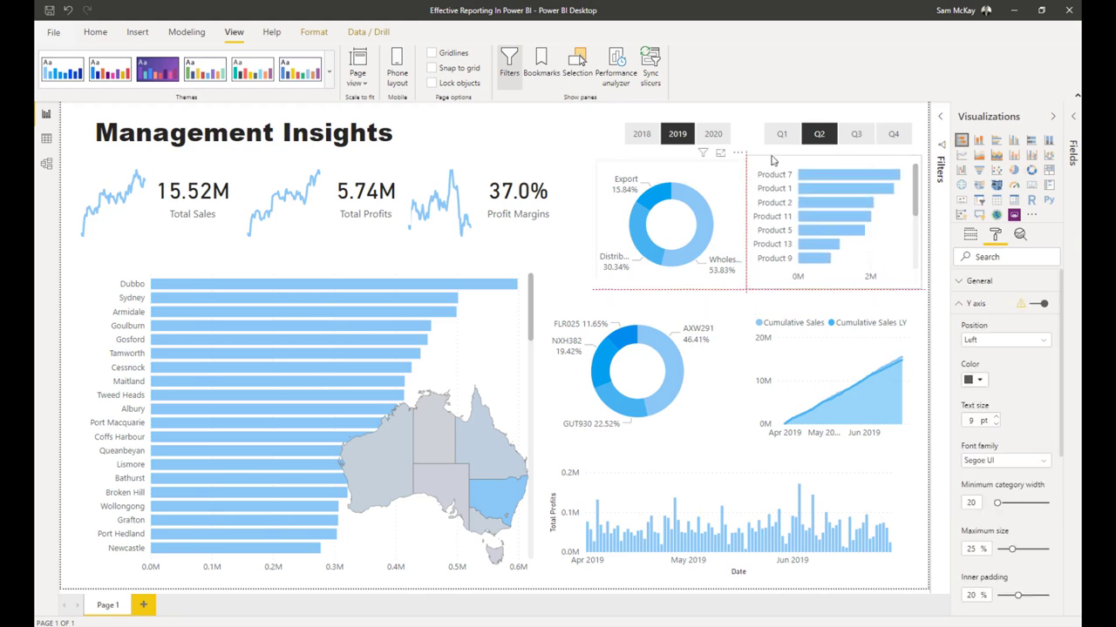
pyautogui.click(768, 179)
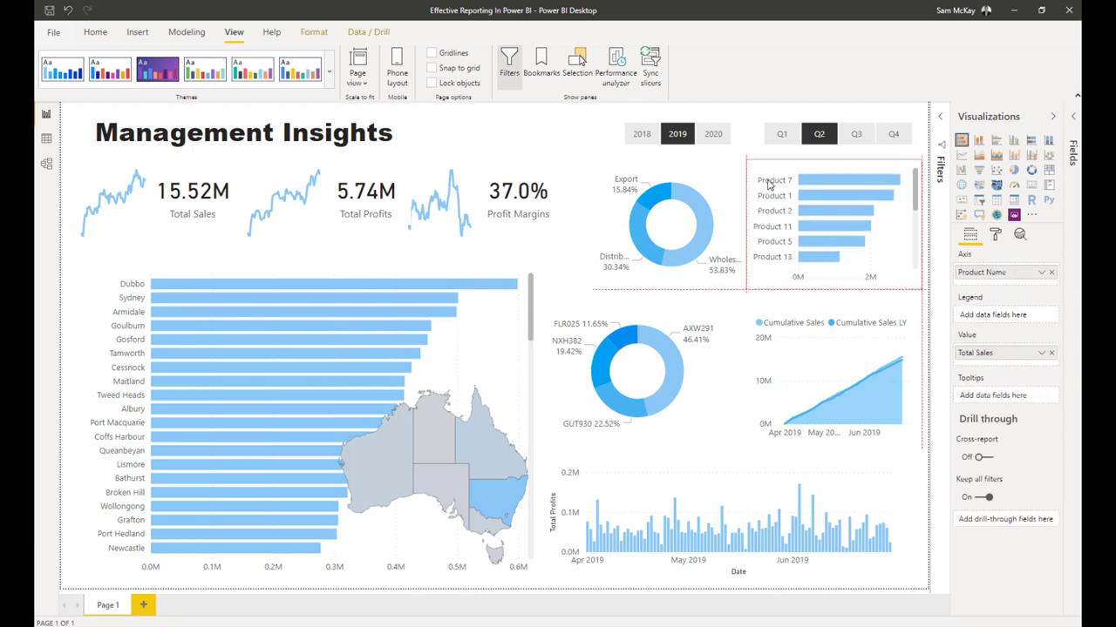
pyautogui.click(995, 235)
pyautogui.click(968, 310)
pyautogui.scroll(-3, 971, 331)
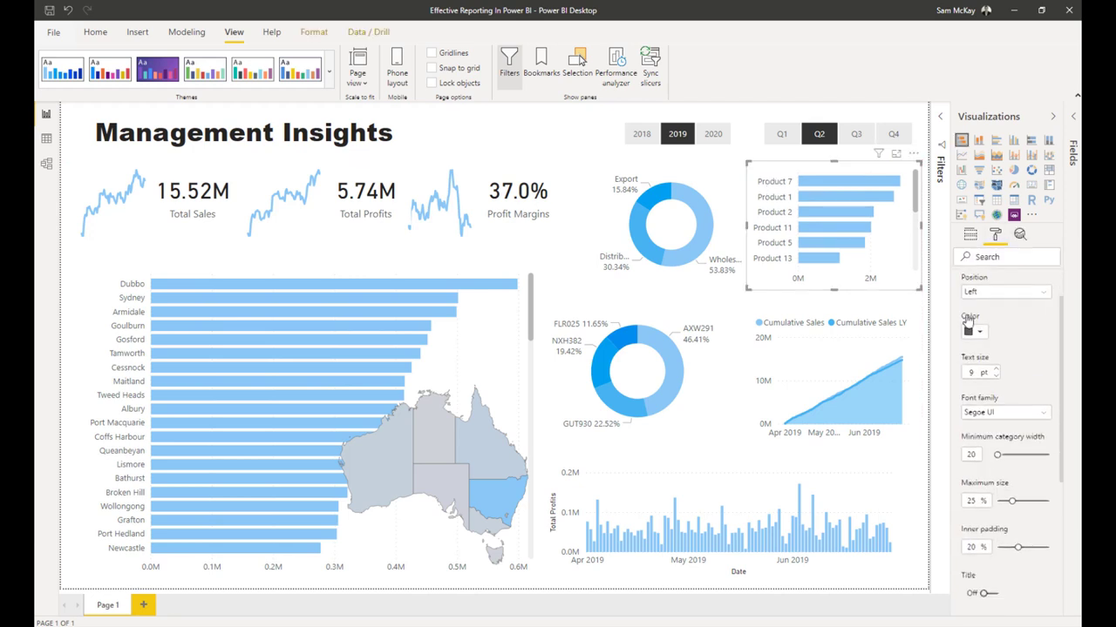
pyautogui.scroll(2, 998, 372)
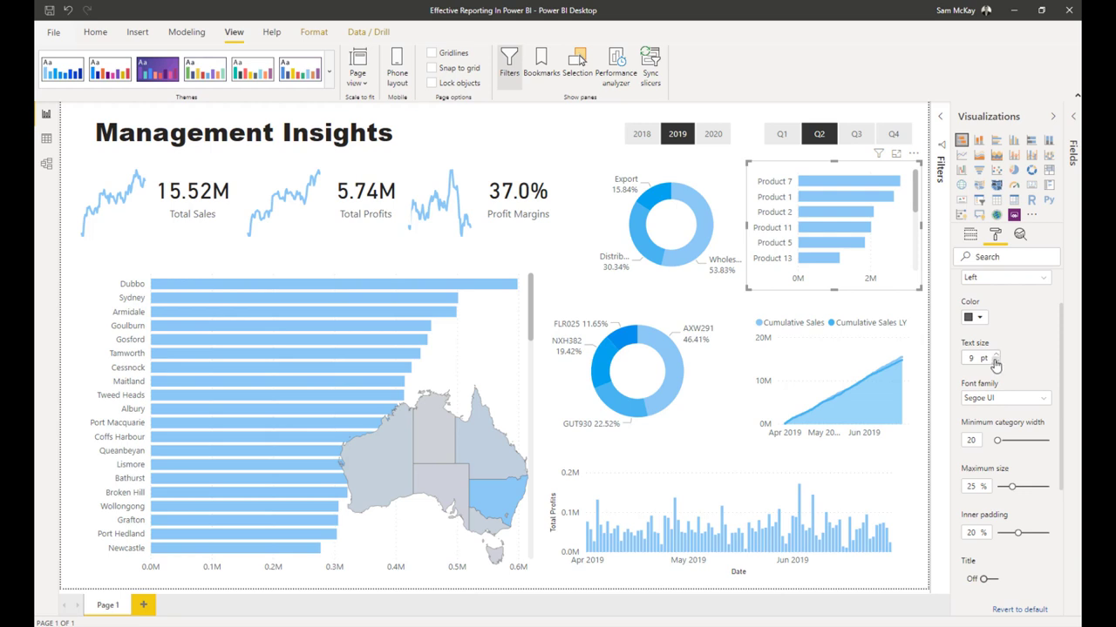
# Set the Product chart's Y-axis label size to 8 pt and refit it and Cumulative Sales.
pyautogui.click(996, 361)
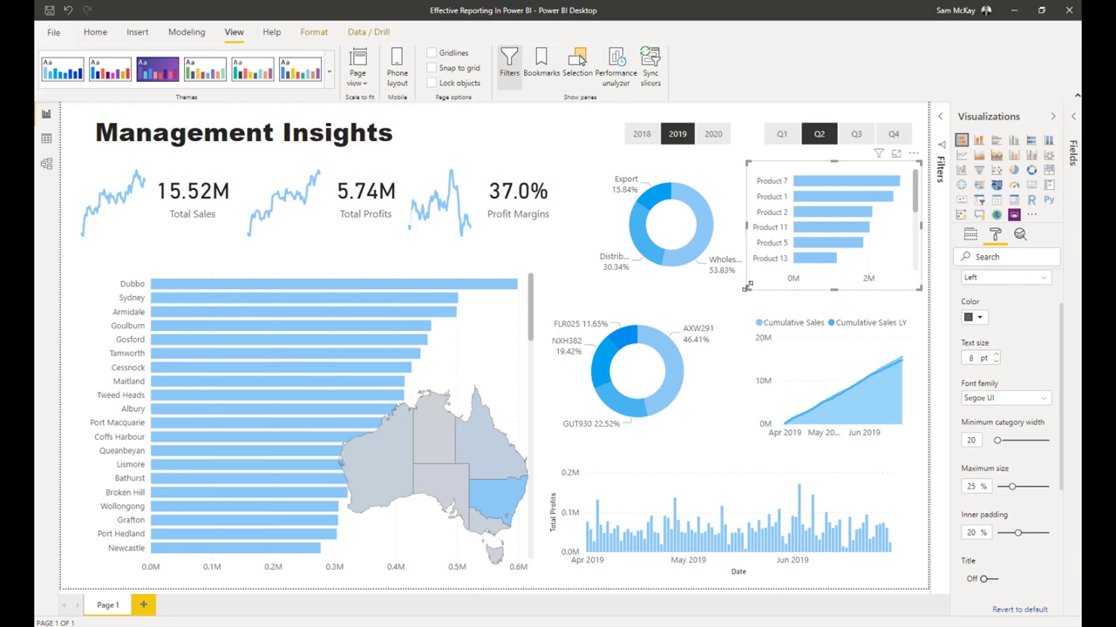
pyautogui.moveTo(747, 286); pyautogui.dragTo(750, 289)
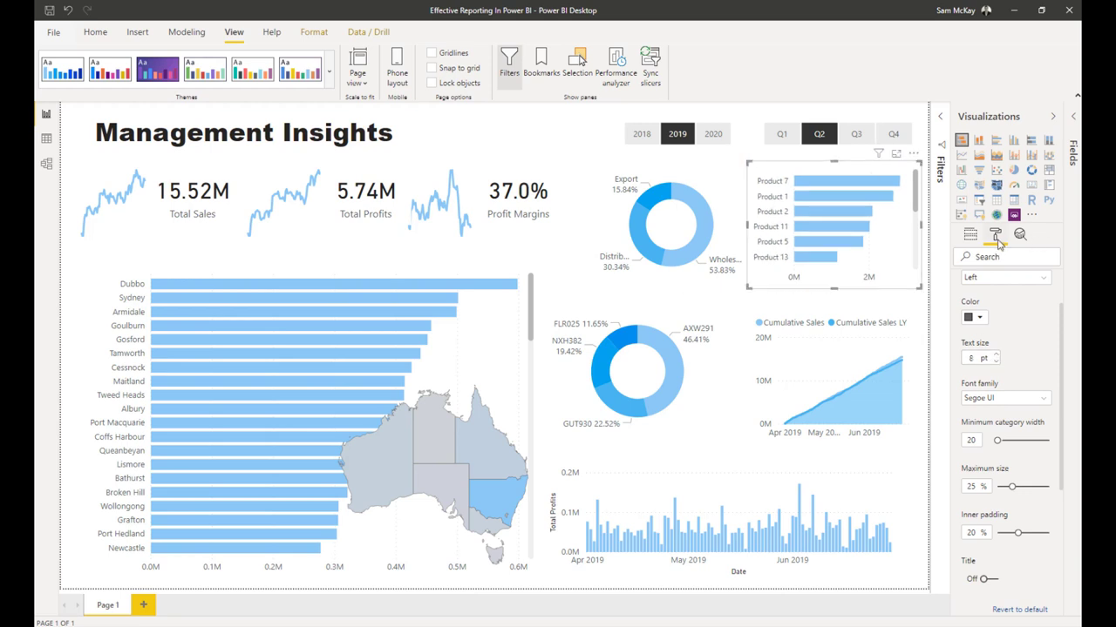
pyautogui.moveTo(818, 317); pyautogui.dragTo(750, 313)
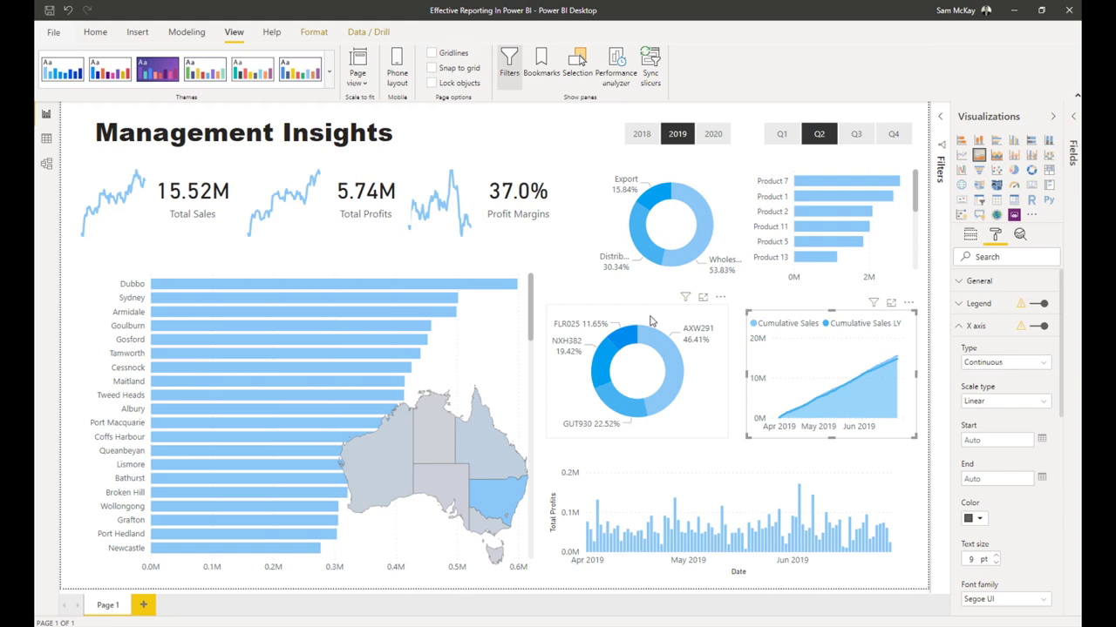
# Shift and shrink the middle donut and align the Cumulative Sales chart beside it.
pyautogui.moveTo(649, 322); pyautogui.dragTo(658, 326)
pyautogui.moveTo(566, 317)
pyautogui.mouseDown()
pyautogui.moveTo(596, 319)
pyautogui.moveTo(571, 306)
pyautogui.mouseUp()
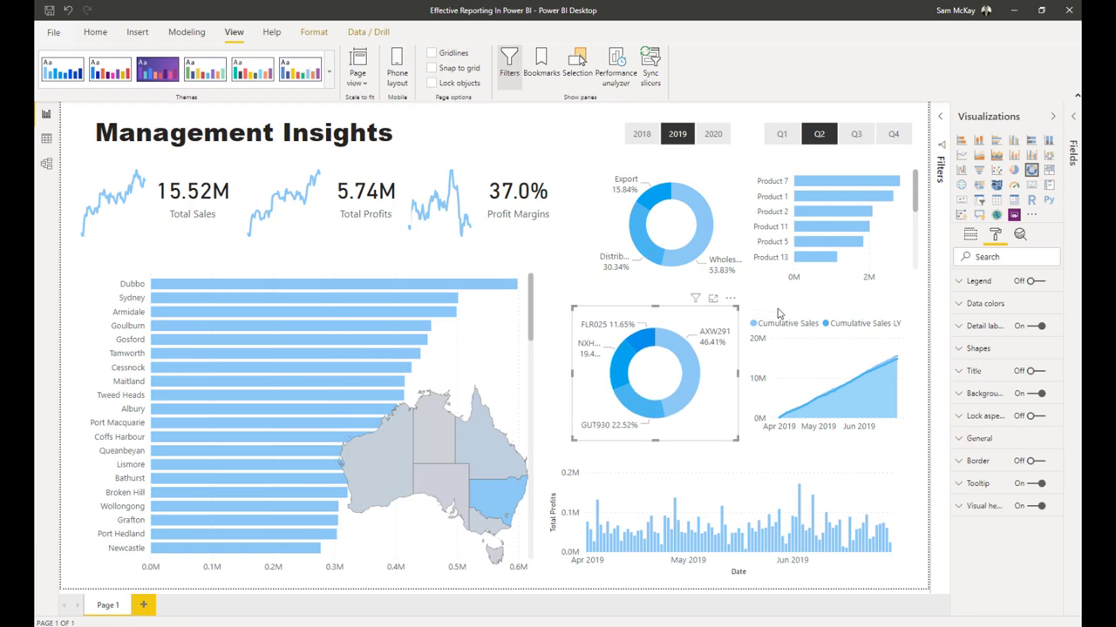
pyautogui.moveTo(779, 315); pyautogui.dragTo(784, 313)
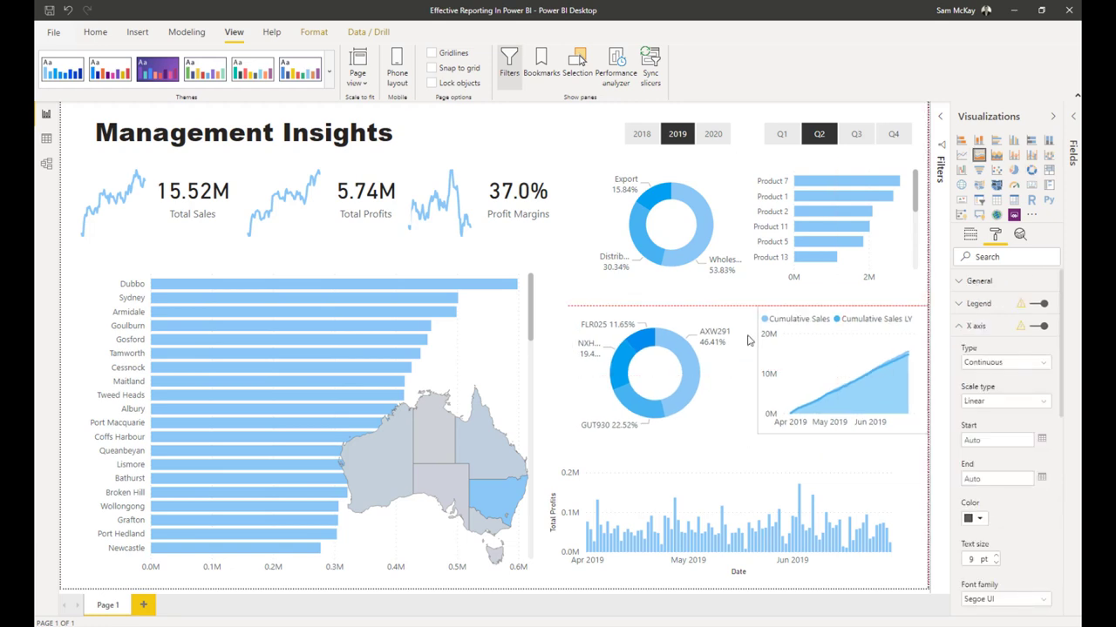
pyautogui.moveTo(688, 315); pyautogui.dragTo(703, 313)
pyautogui.moveTo(589, 312); pyautogui.dragTo(589, 302)
# Narrow the Total Profits column chart and extend it lower to align beneath.
pyautogui.click(667, 463)
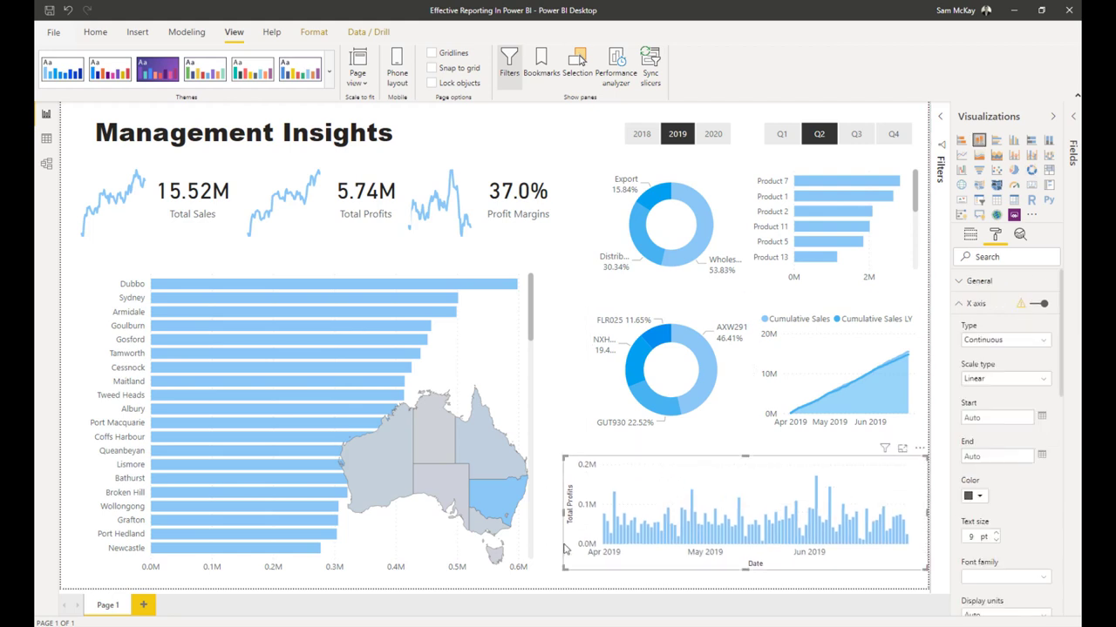
pyautogui.moveTo(564, 567); pyautogui.dragTo(591, 584)
pyautogui.press('Escape')
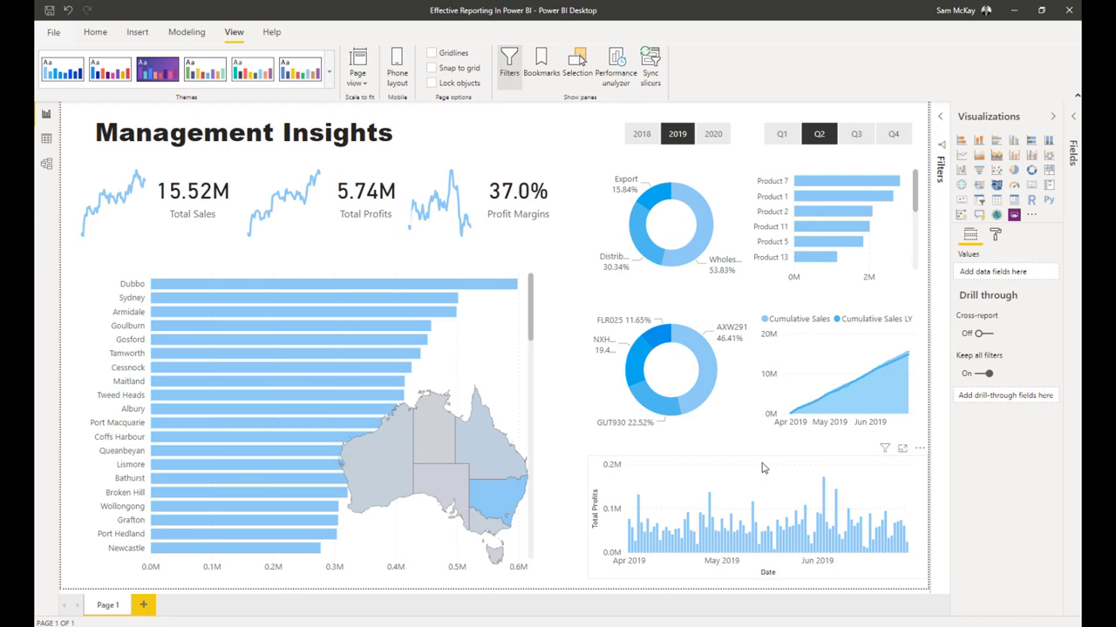
# Nudge the top donut, middle donut and Cumulative Sales chart slightly down into alignment.
pyautogui.click(773, 462)
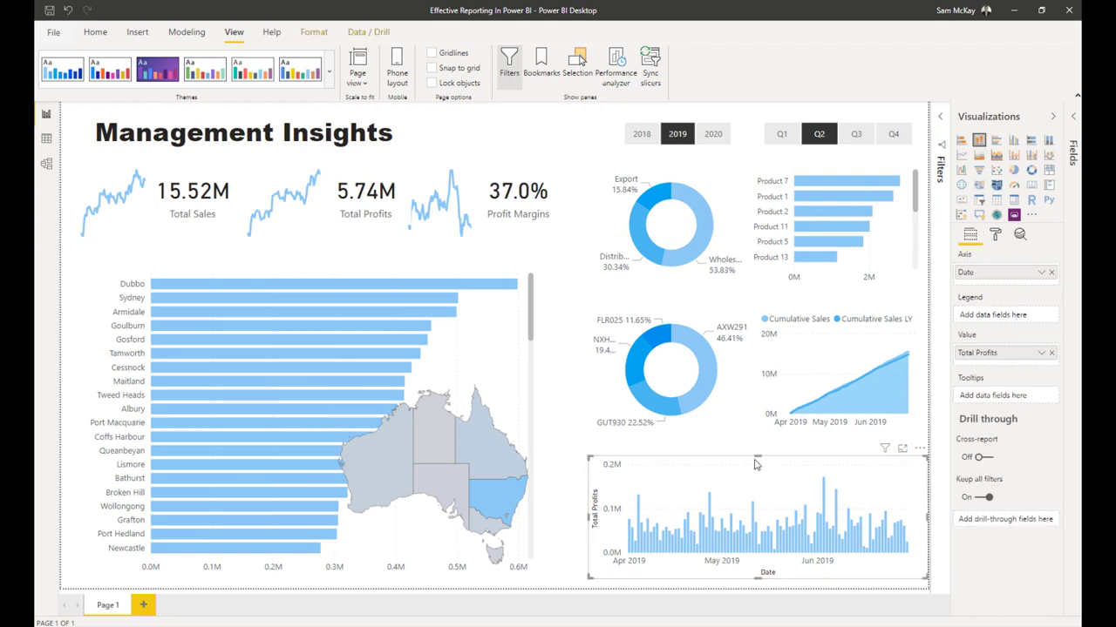
pyautogui.moveTo(706, 178); pyautogui.dragTo(706, 189)
pyautogui.click(788, 185)
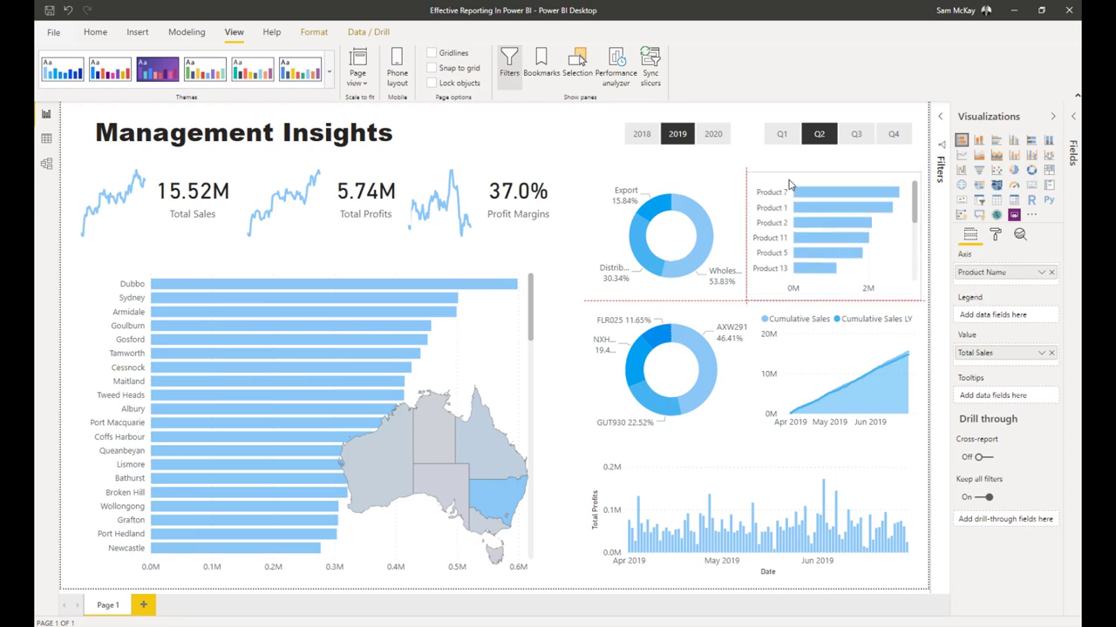
pyautogui.moveTo(685, 322); pyautogui.dragTo(685, 332)
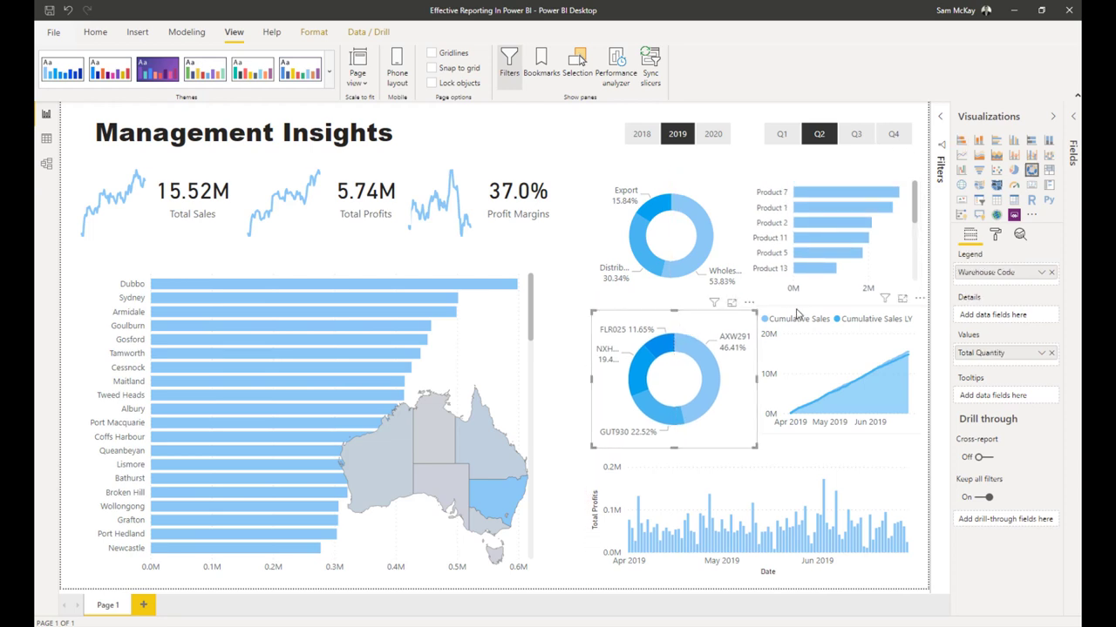
pyautogui.moveTo(796, 318); pyautogui.dragTo(801, 326)
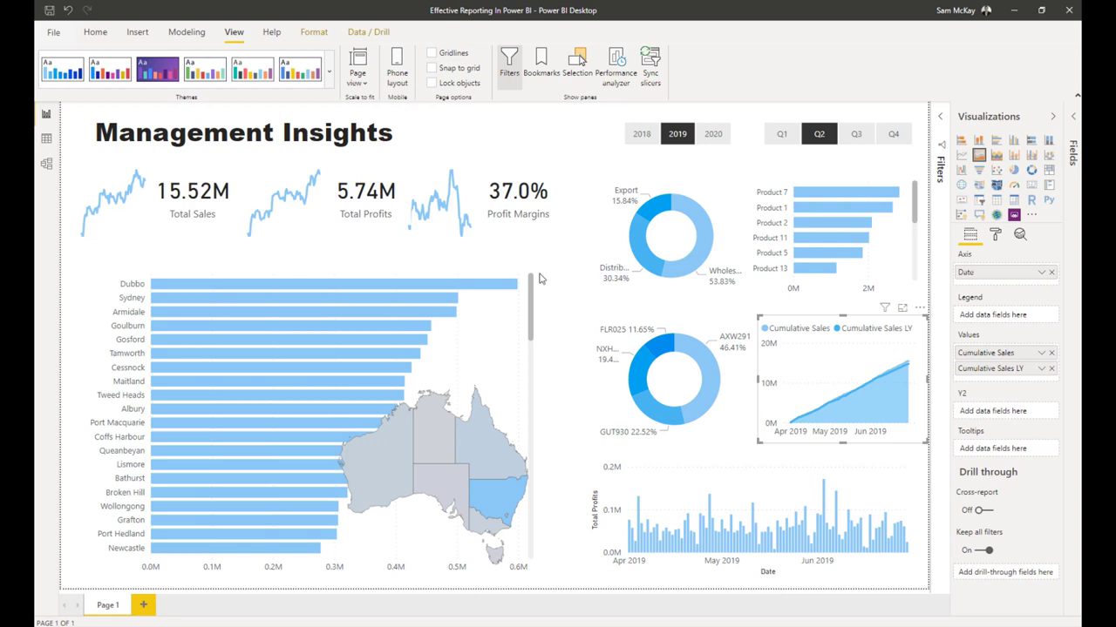
# Widen the City bar chart to the right toward the right-hand visuals.
pyautogui.click(460, 279)
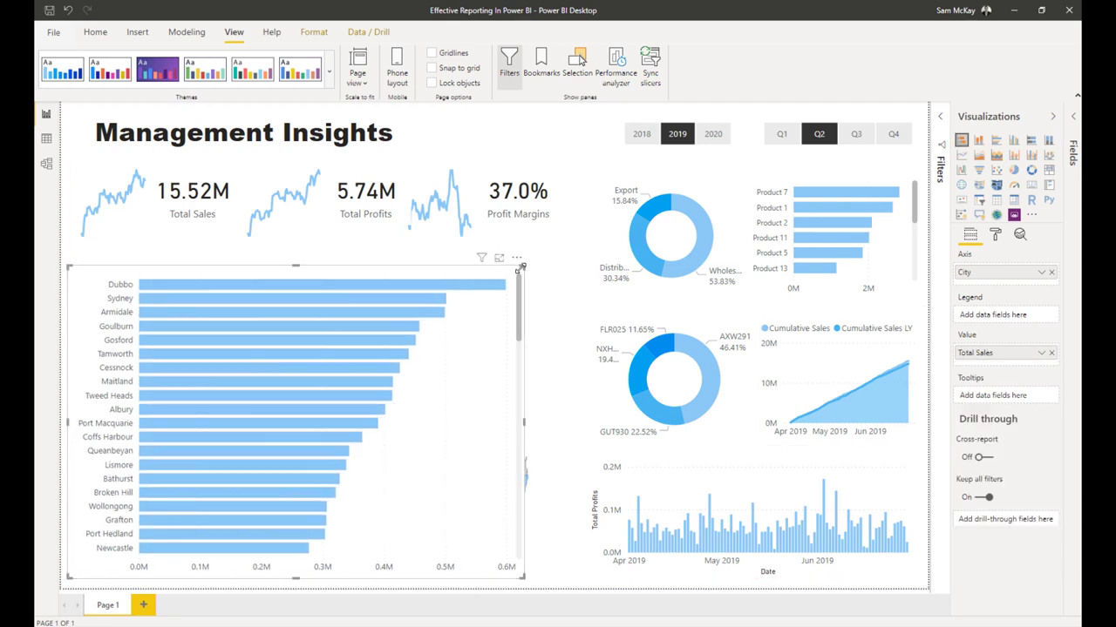
pyautogui.moveTo(523, 266); pyautogui.dragTo(562, 277)
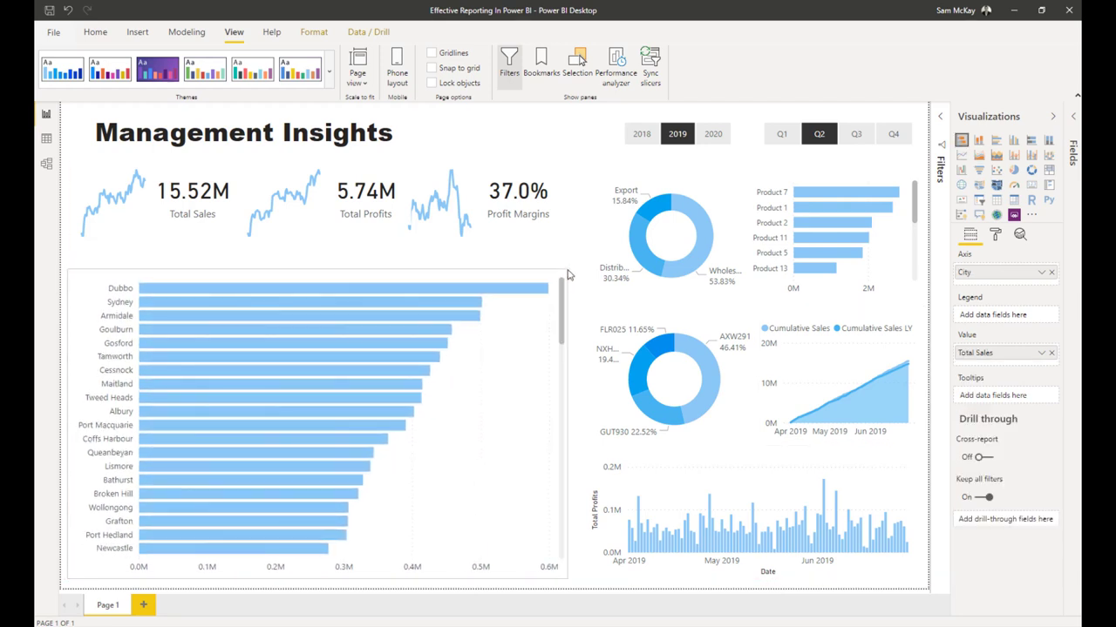
pyautogui.click(204, 192)
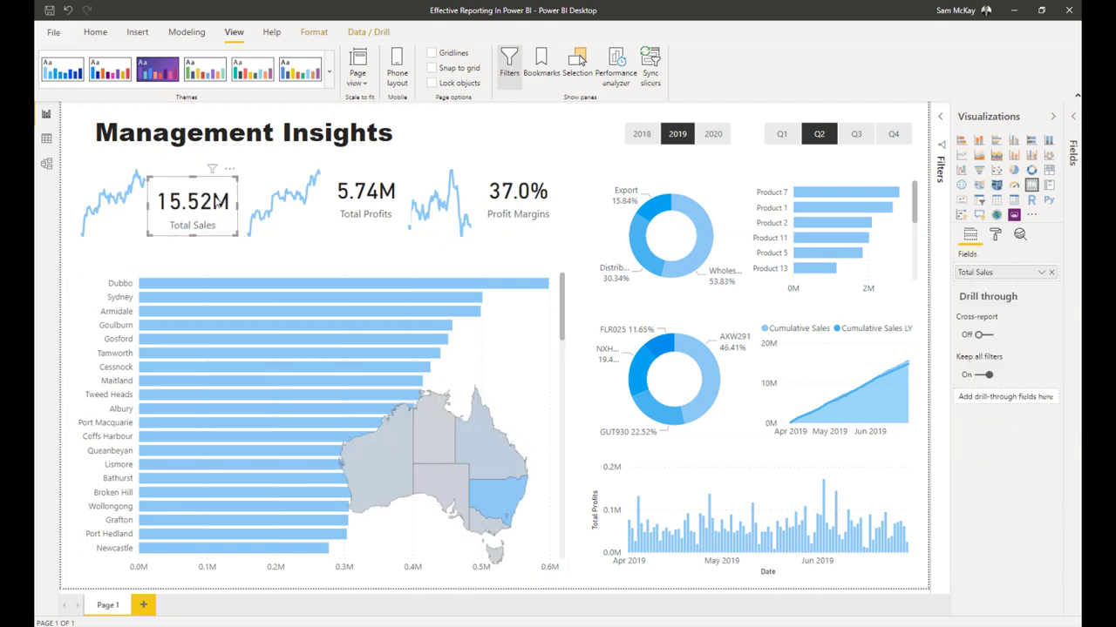
# Align the Total Sales and Total Profits cards lower and shrink all three cards' category labels.
pyautogui.moveTo(360, 220); pyautogui.dragTo(358, 242)
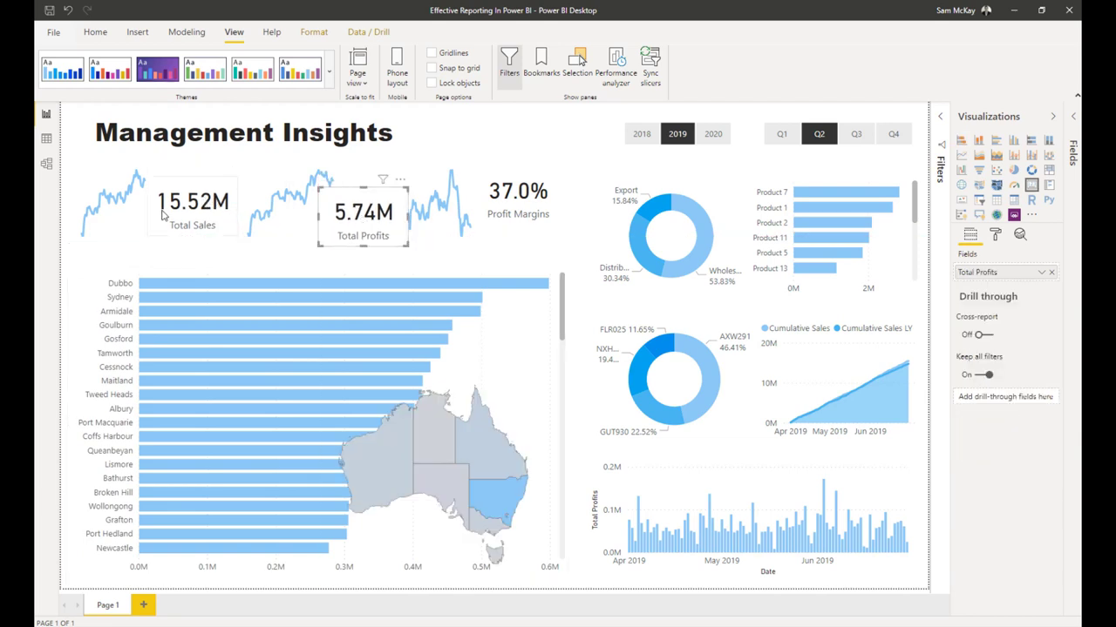
pyautogui.moveTo(172, 207); pyautogui.dragTo(186, 225)
pyautogui.keyDown('ctrl'); pyautogui.click(373, 222); pyautogui.keyUp('ctrl')
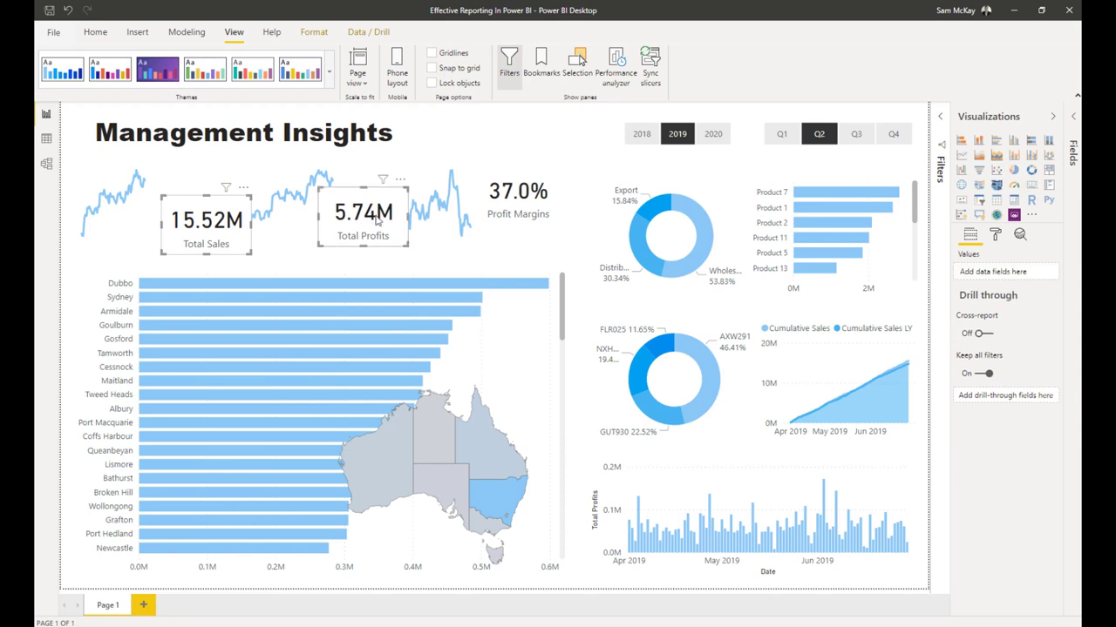
pyautogui.keyDown('ctrl'); pyautogui.click(521, 206); pyautogui.keyUp('ctrl')
pyautogui.click(994, 236)
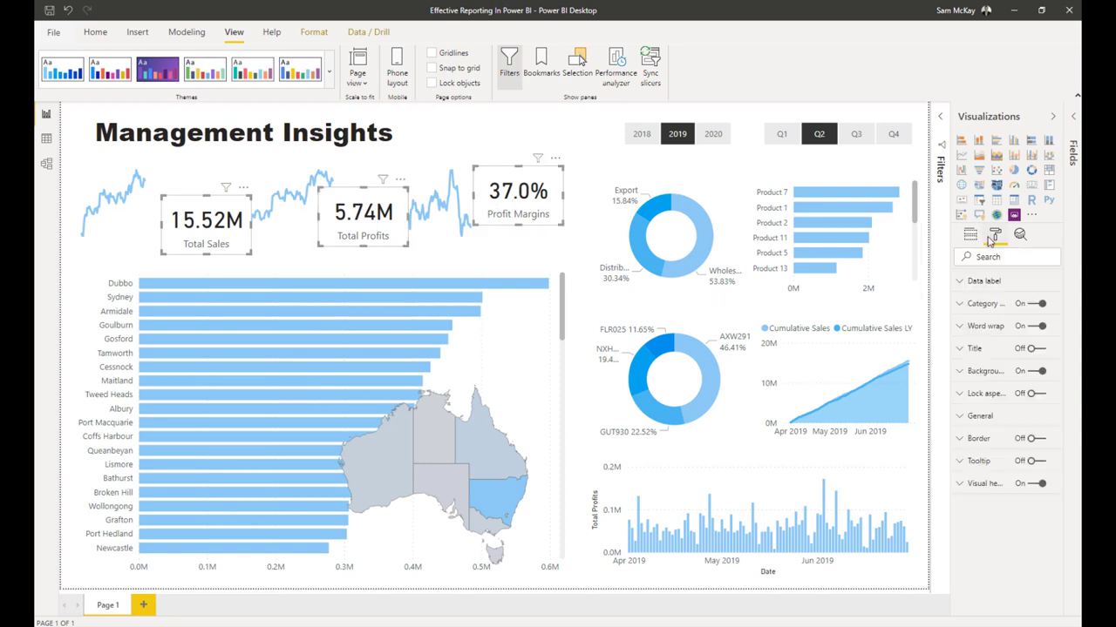
pyautogui.click(974, 307)
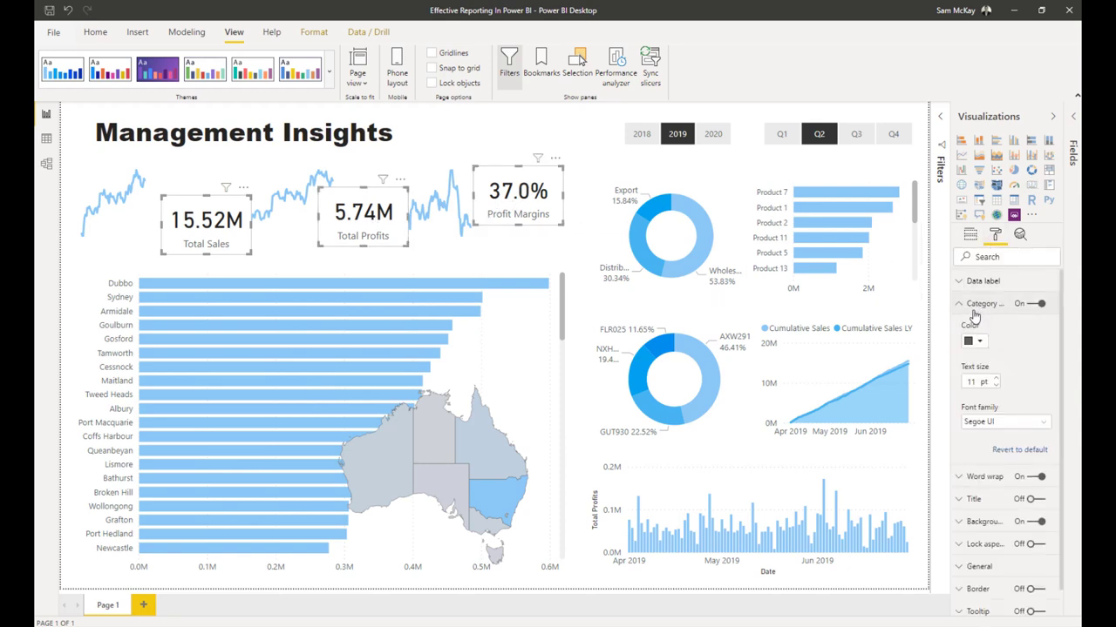
pyautogui.click(995, 387)
pyautogui.click(960, 304)
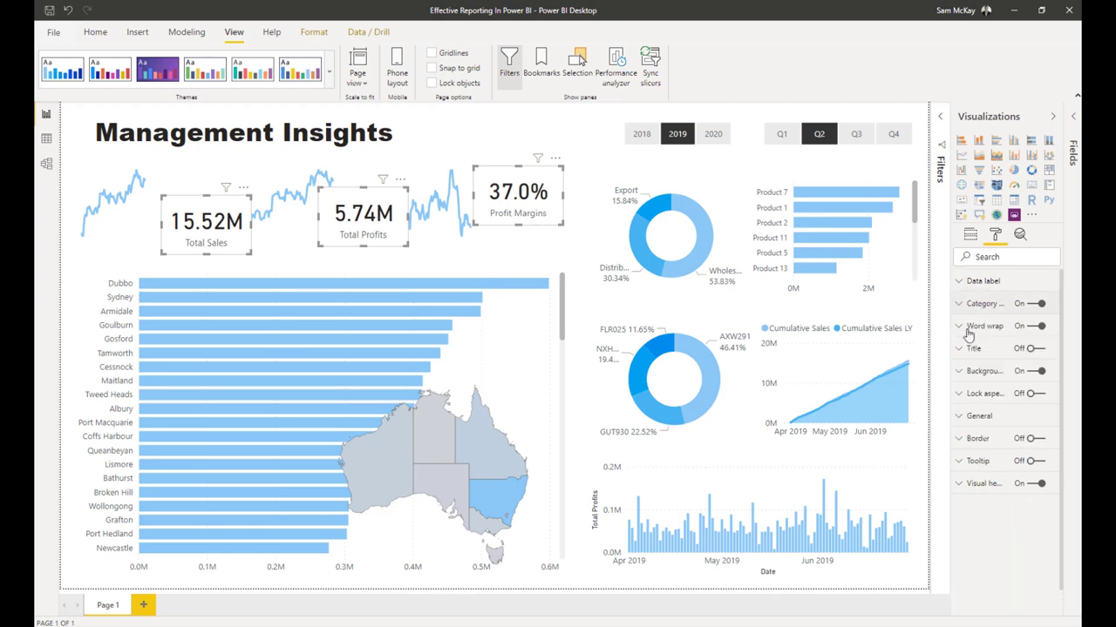
# Lower the three KPI cards' value text size to 22 pt and show the Fields pane.
pyautogui.click(969, 285)
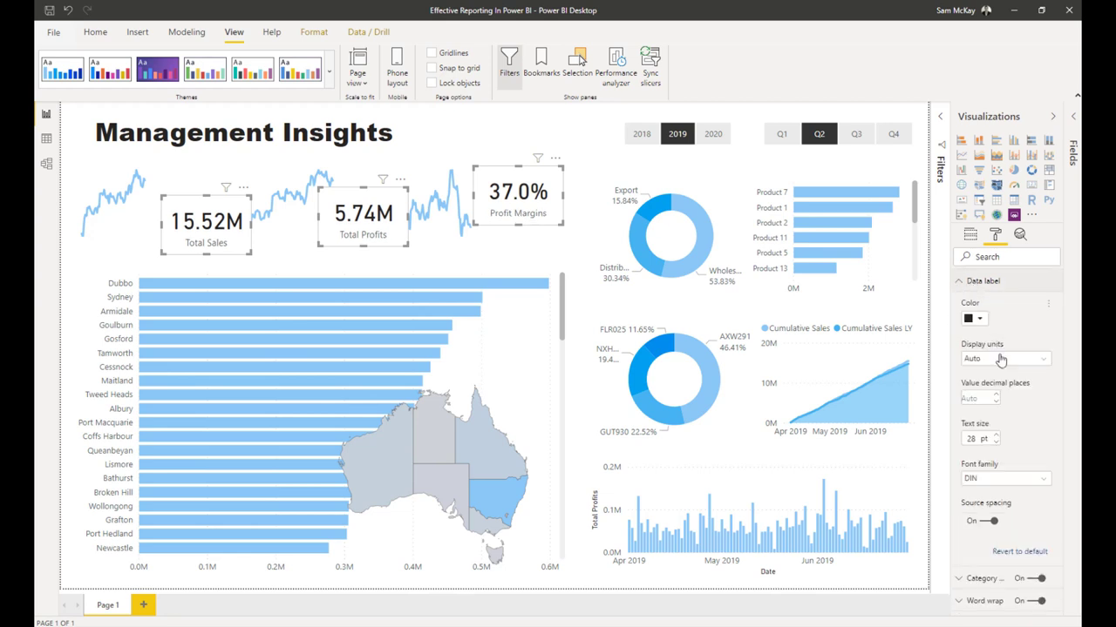
pyautogui.click(997, 442)
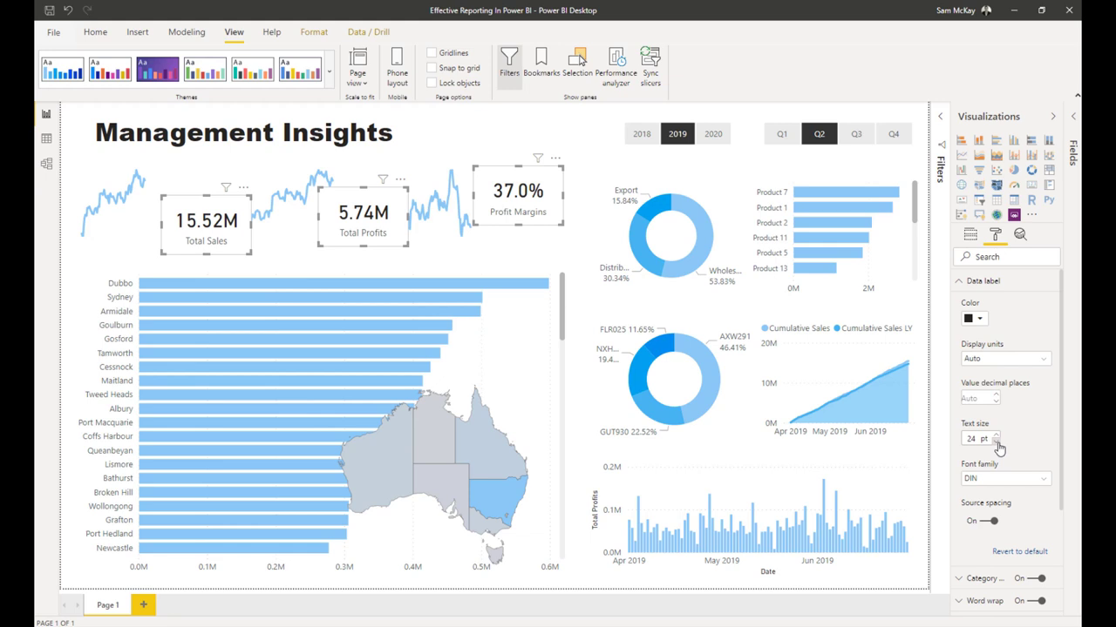
pyautogui.click(997, 443)
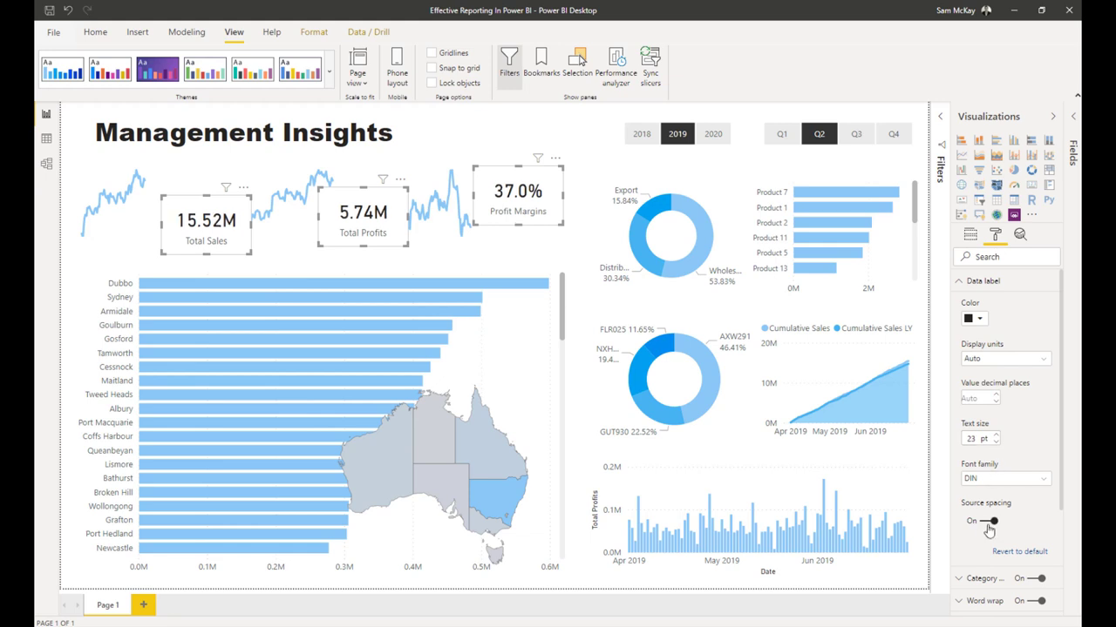
pyautogui.click(995, 443)
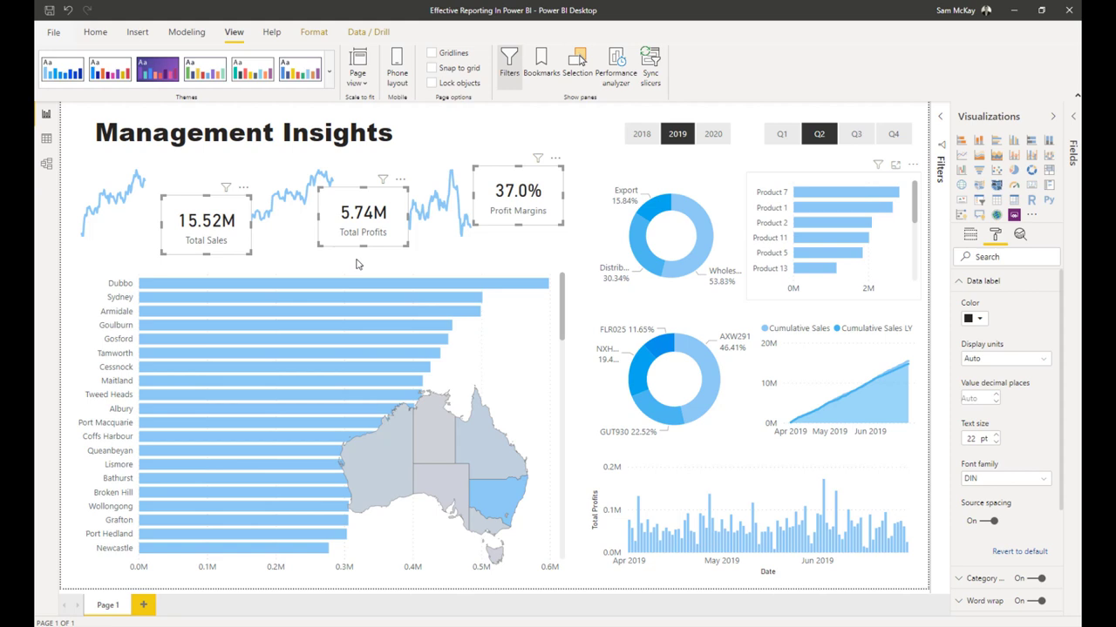
pyautogui.click(1071, 129)
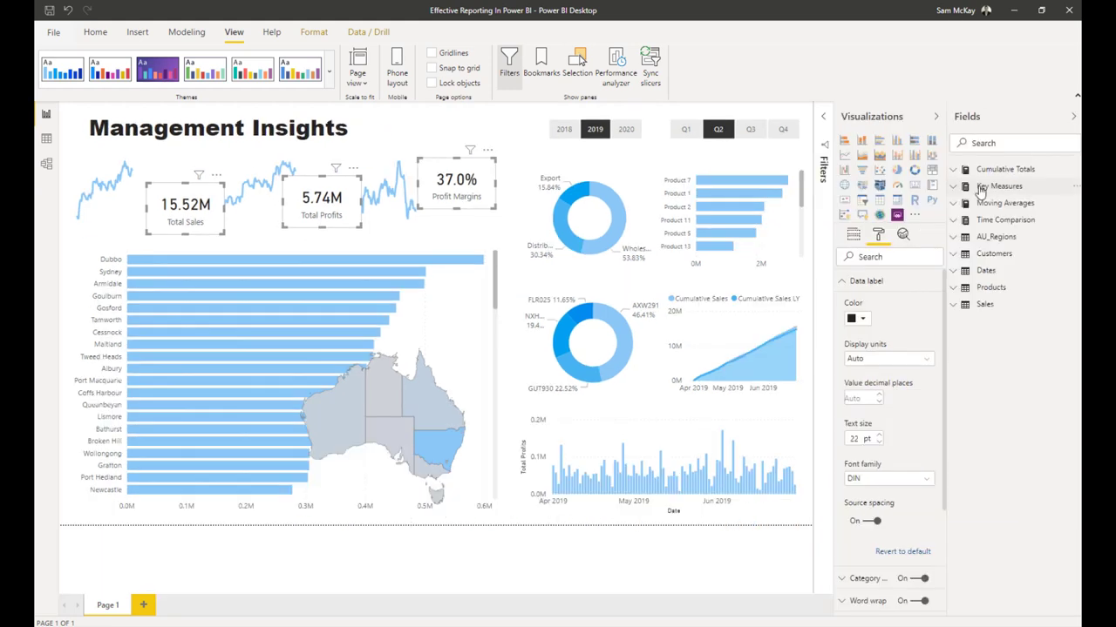
# Set the Key Measures Total Sales and Total Profits to Currency format.
pyautogui.click(981, 190)
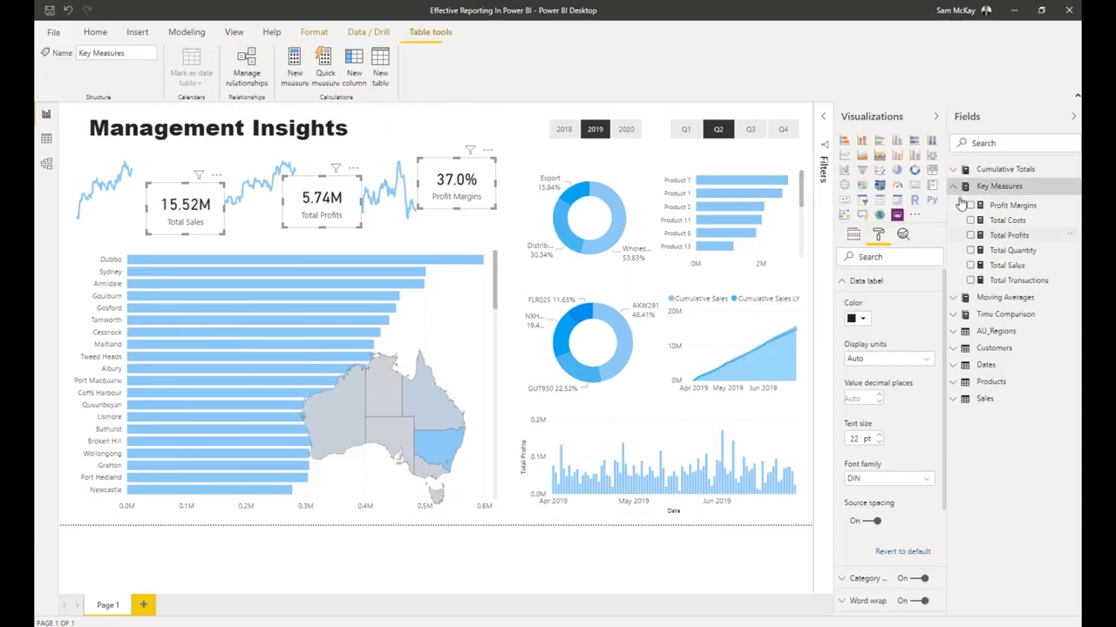
pyautogui.click(1007, 269)
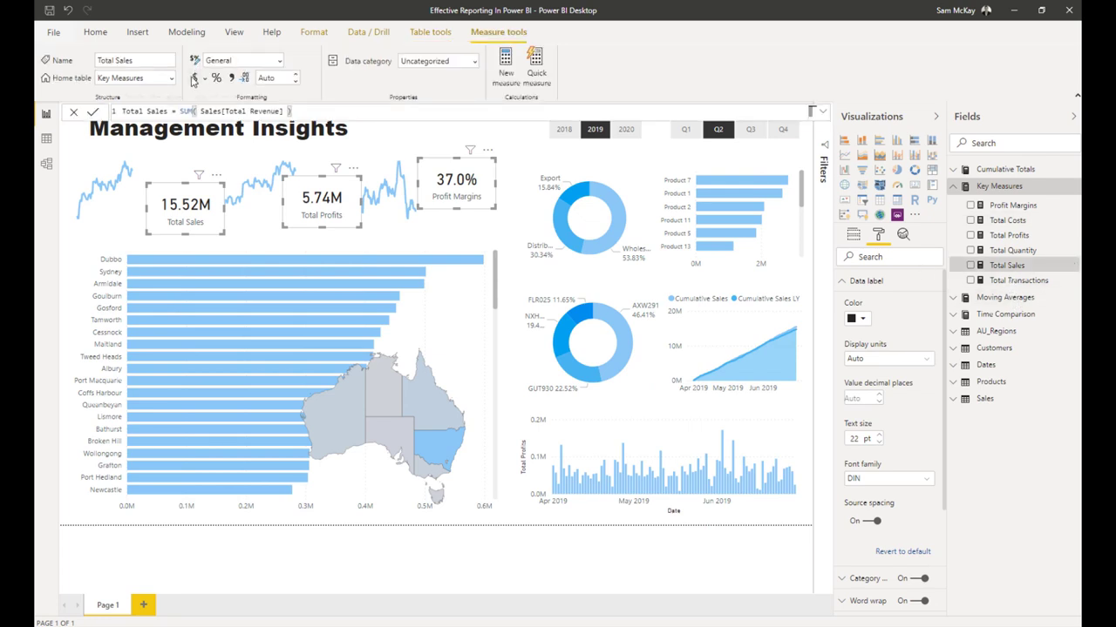
pyautogui.click(195, 79)
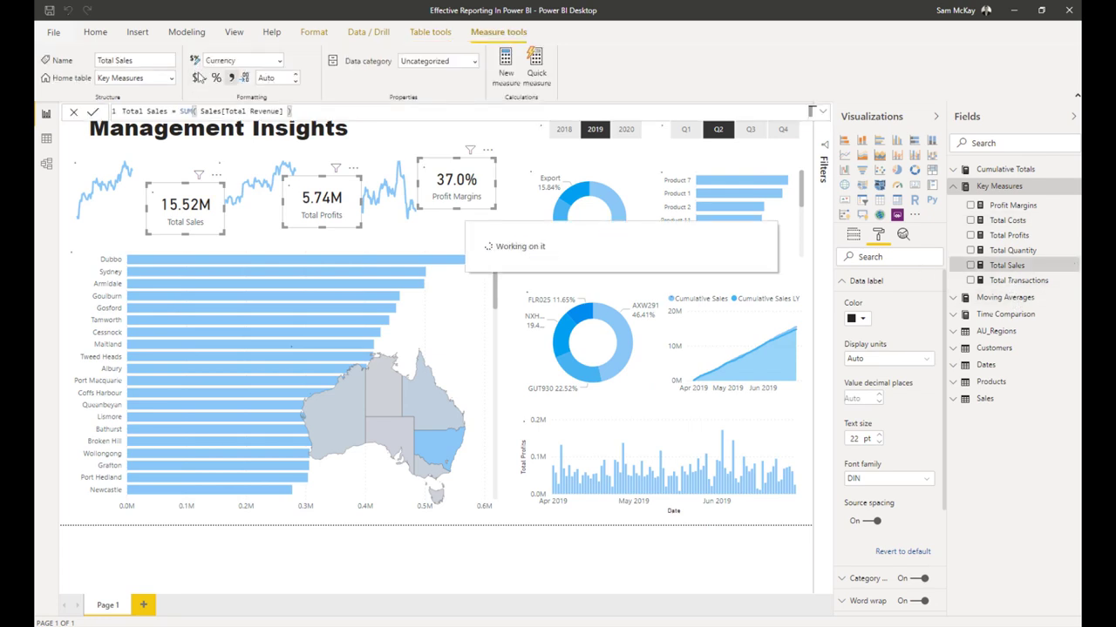
pyautogui.click(1003, 251)
pyautogui.click(1004, 235)
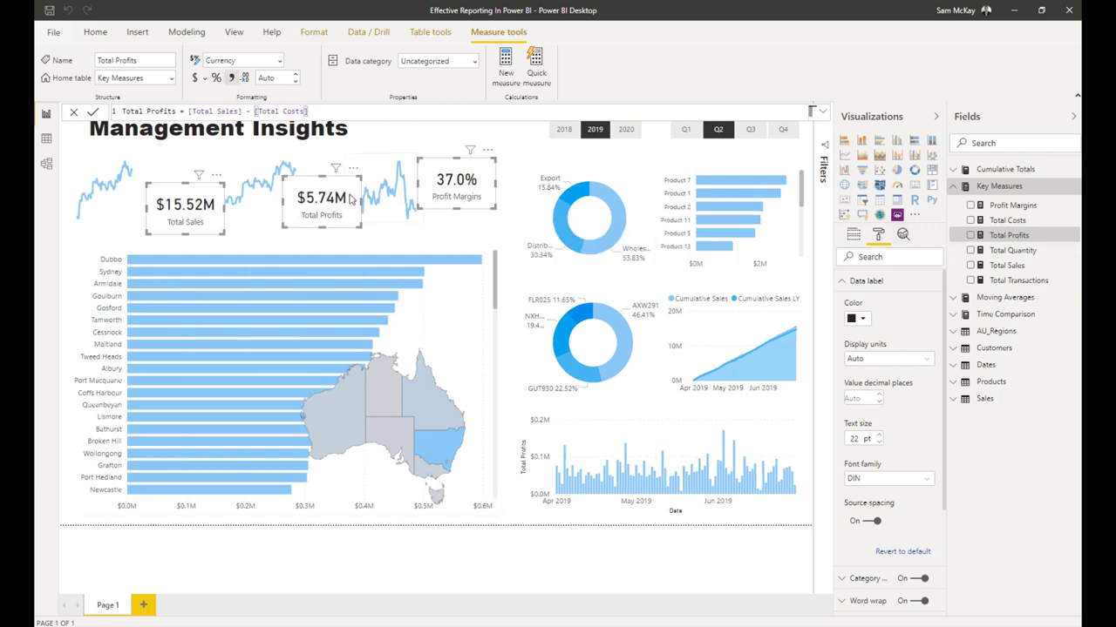
pyautogui.click(111, 201)
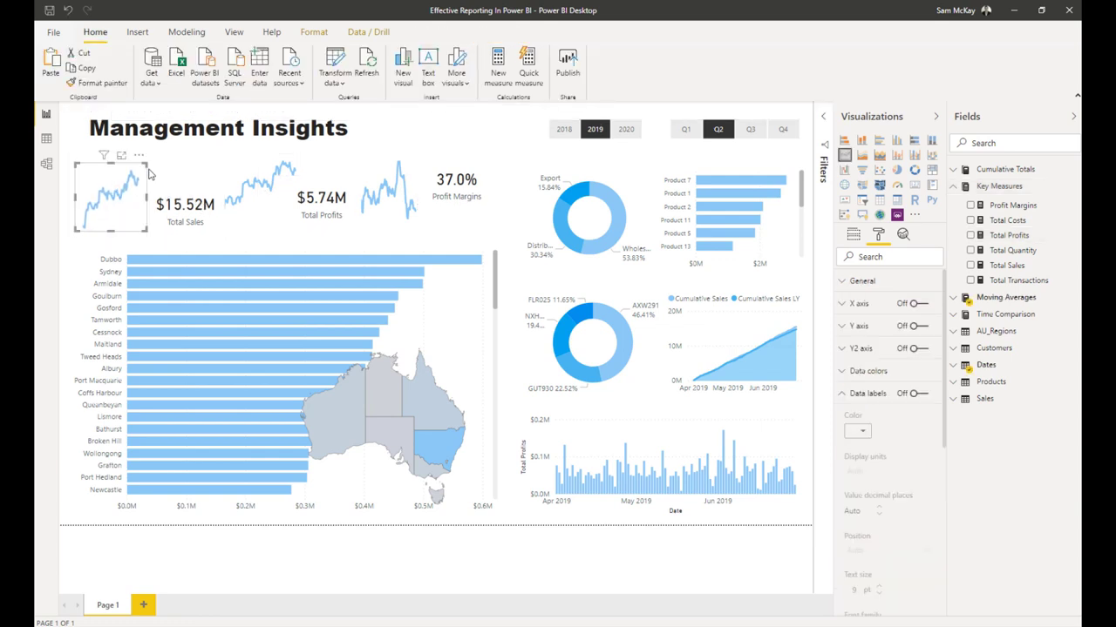
# Widen the Total Sales sparkline and set the three cards' background transparency to 100%.
pyautogui.moveTo(145, 164); pyautogui.dragTo(171, 163)
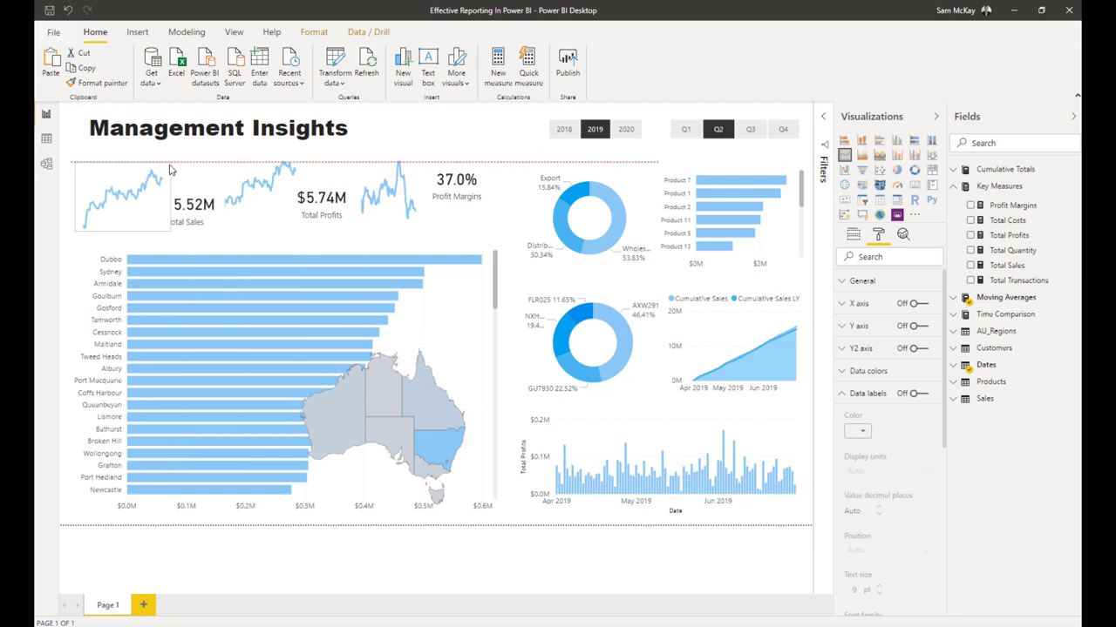
pyautogui.click(192, 211)
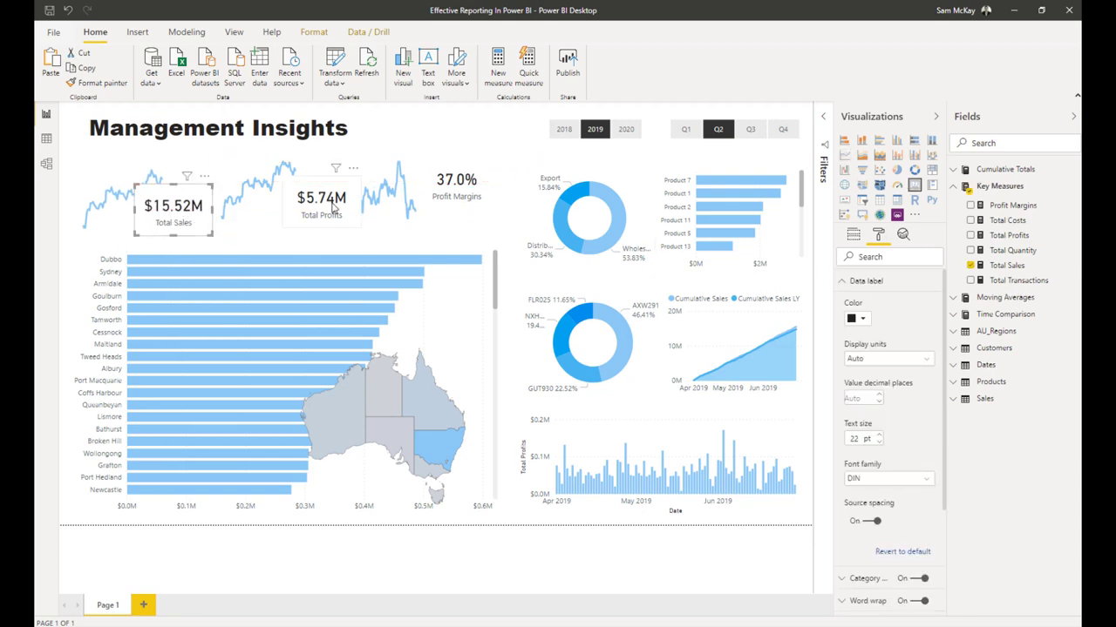
pyautogui.keyDown('ctrl'); pyautogui.click(449, 193); pyautogui.keyUp('ctrl')
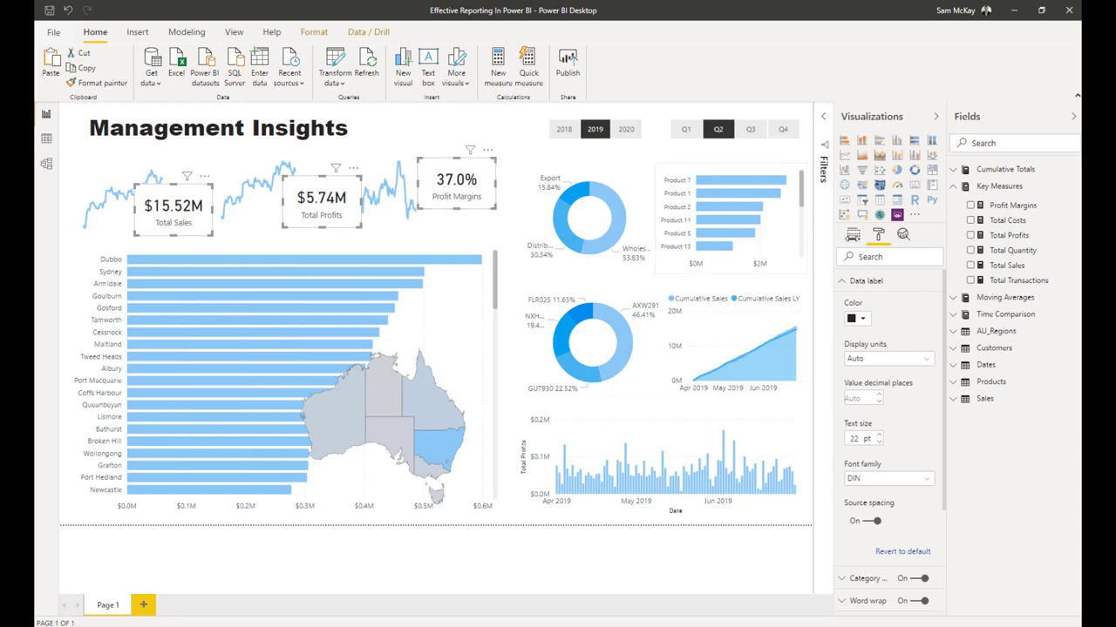
pyautogui.scroll(-4, 916, 373)
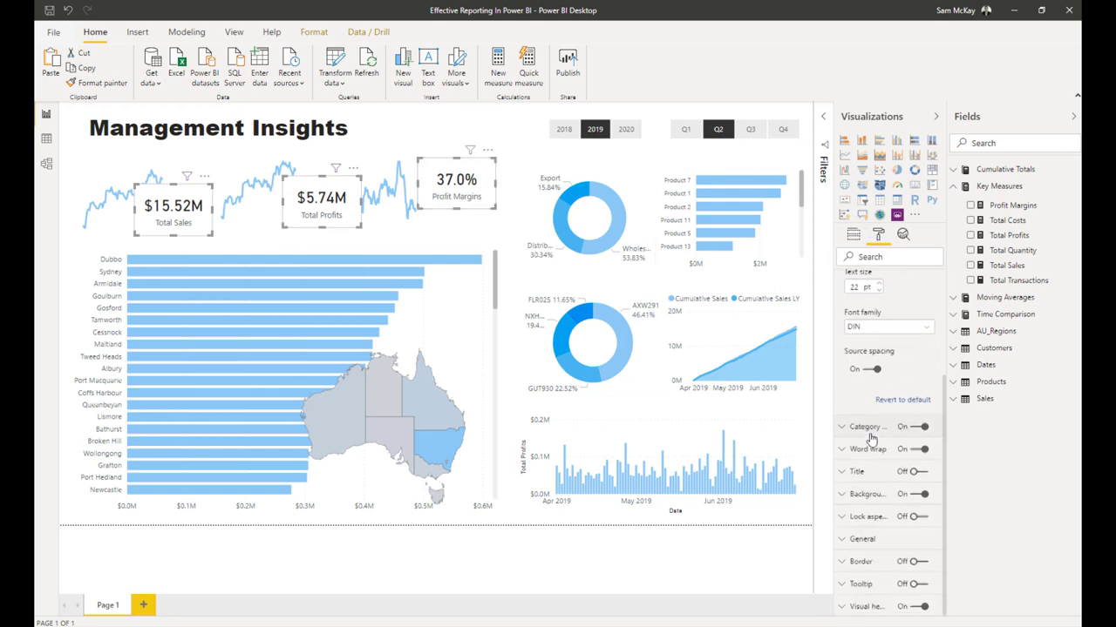
pyautogui.click(863, 497)
pyautogui.scroll(-3, 865, 499)
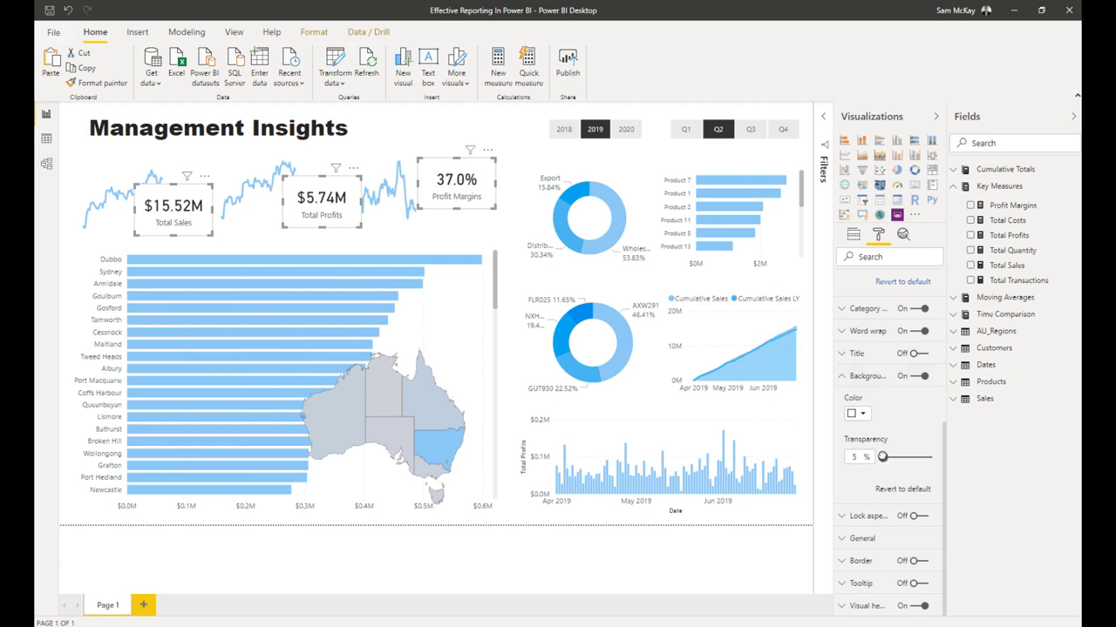
pyautogui.moveTo(882, 456); pyautogui.dragTo(932, 456)
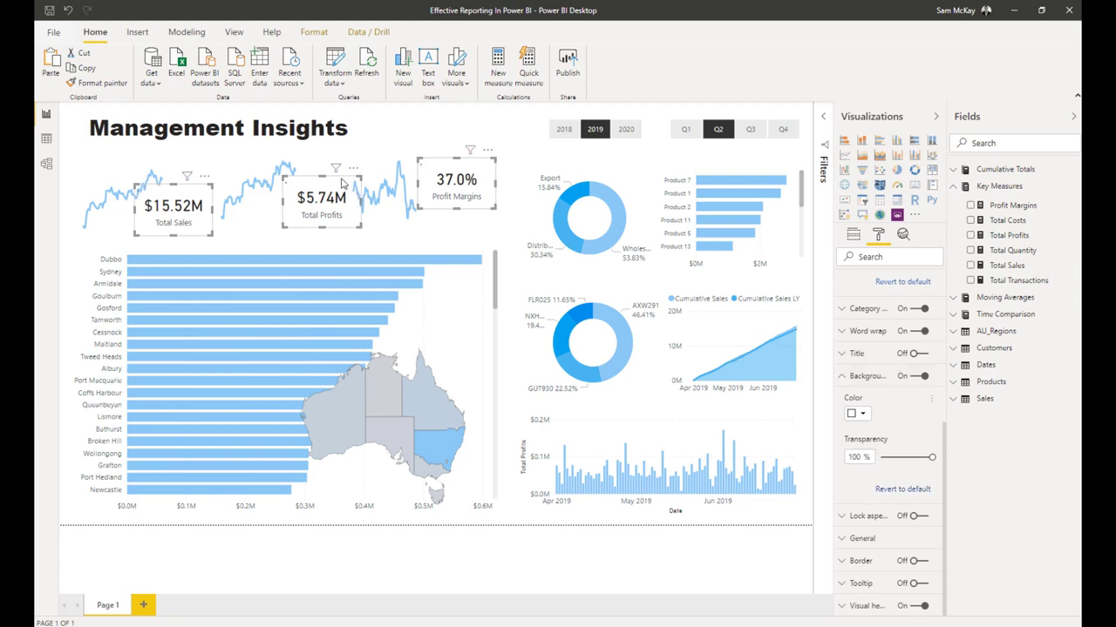
# Nudge the Total Profits card into position over its sparkline.
pyautogui.click(193, 207)
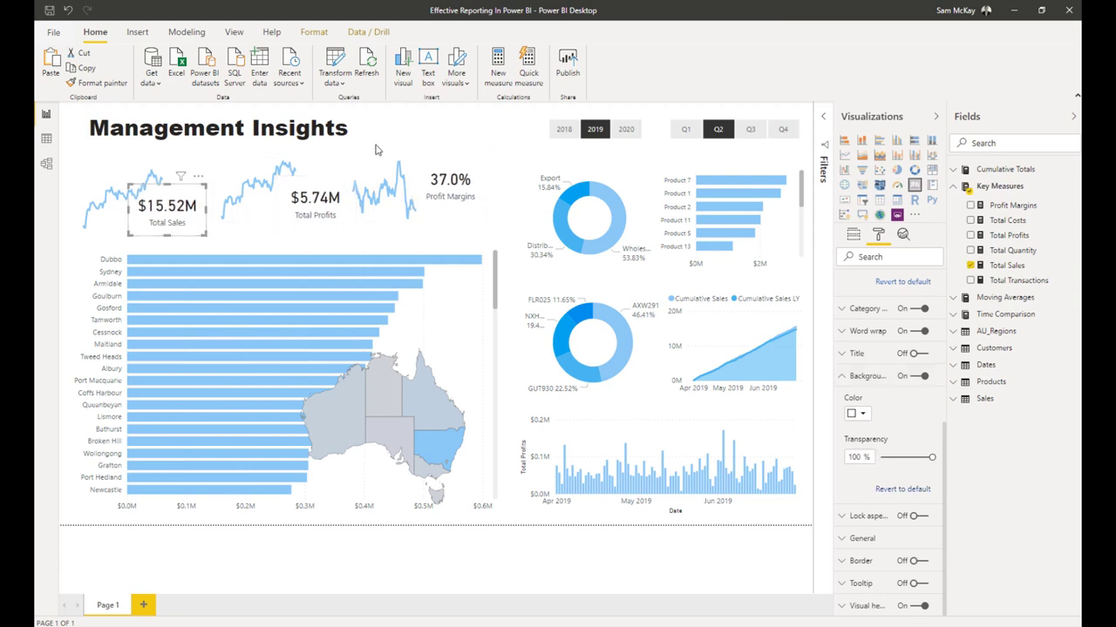
pyautogui.click(321, 202)
pyautogui.moveTo(292, 169)
pyautogui.mouseDown()
pyautogui.moveTo(260, 191)
pyautogui.moveTo(307, 171)
pyautogui.mouseUp()
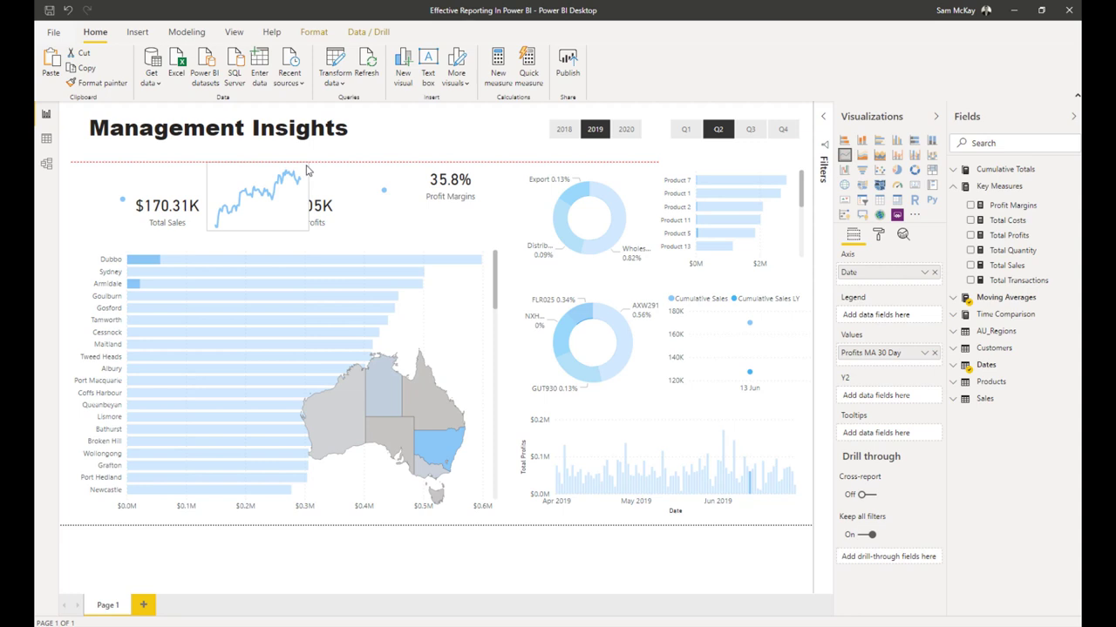
# Clear the accidental Dubbo highlight and move the Profit Margins card down.
pyautogui.click(442, 150)
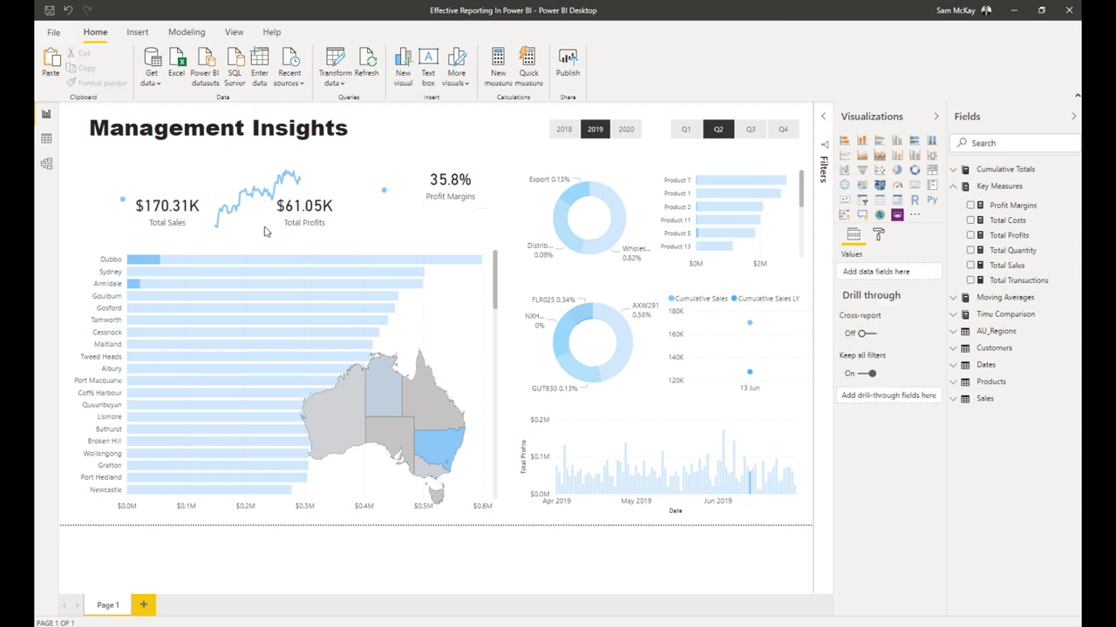
pyautogui.click(126, 201)
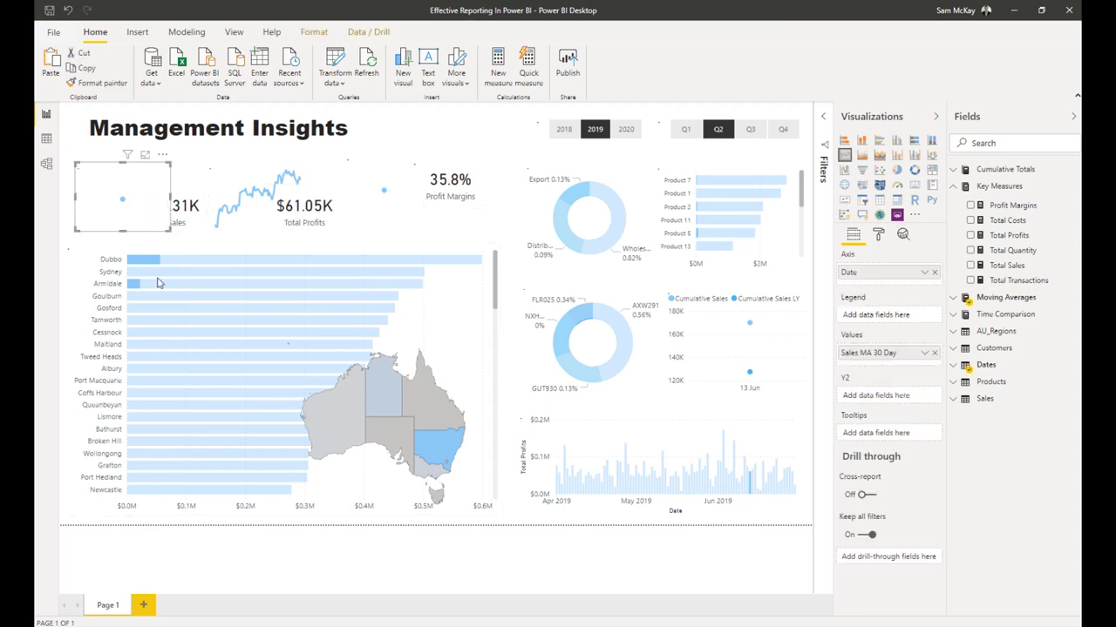
pyautogui.click(186, 262)
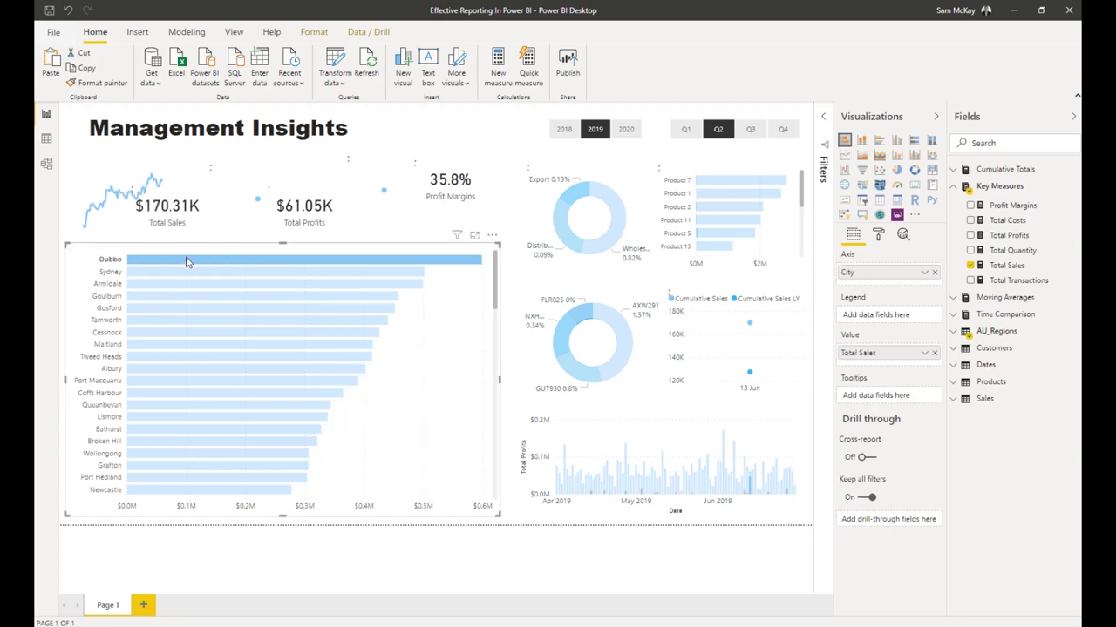
pyautogui.click(185, 262)
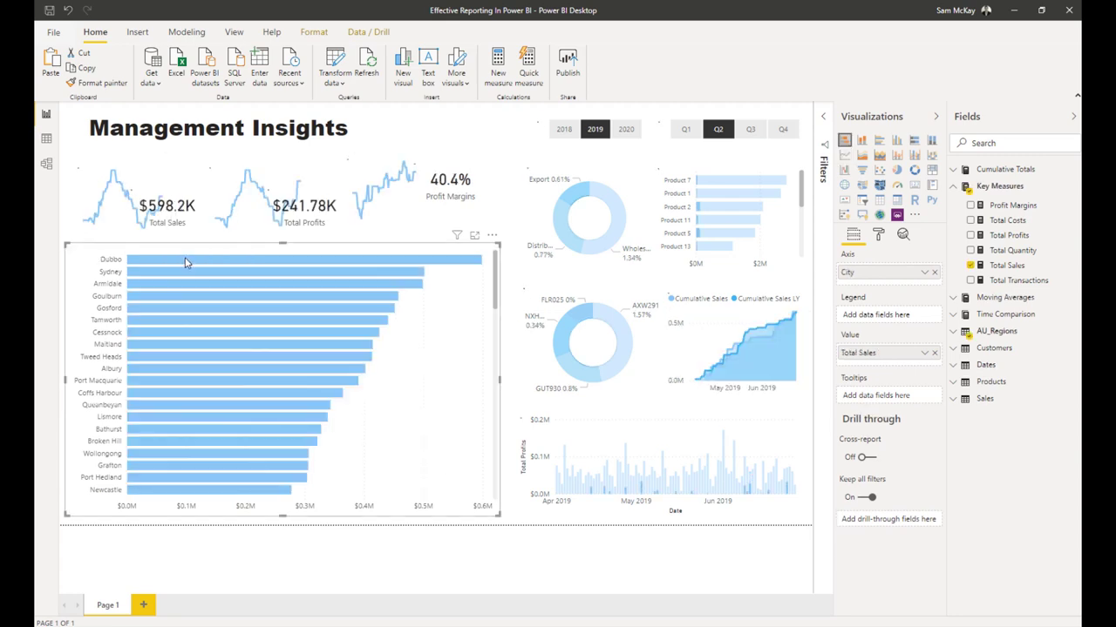
pyautogui.moveTo(465, 180); pyautogui.dragTo(443, 232)
# Resize the Profit Margins sparkline and add Q1 to the quarter slicer selection.
pyautogui.click(418, 186)
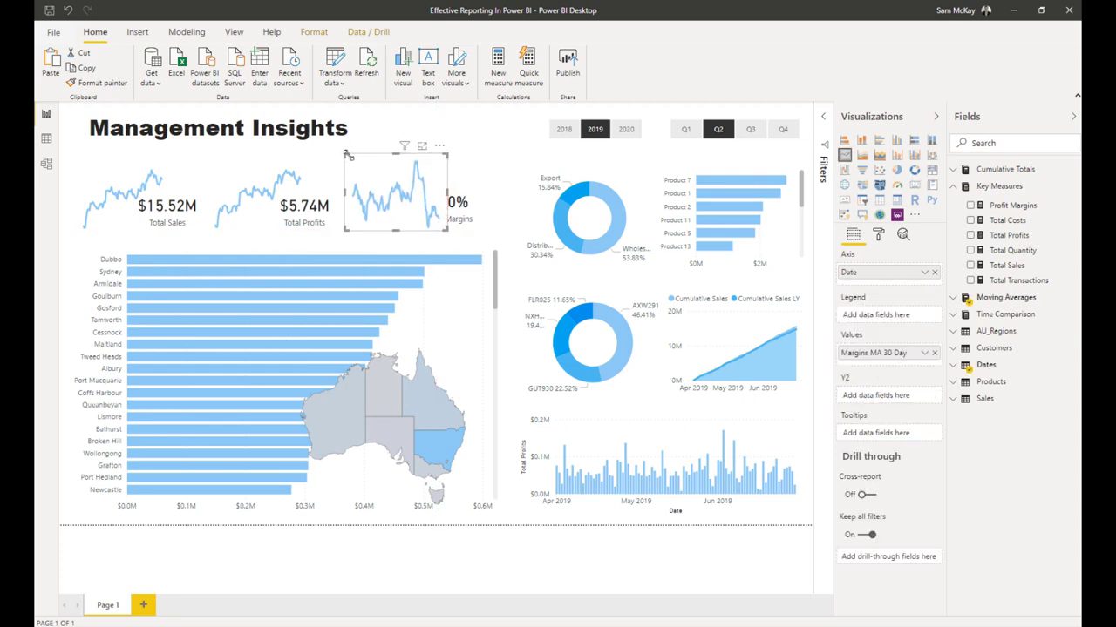
pyautogui.moveTo(346, 154); pyautogui.dragTo(350, 156)
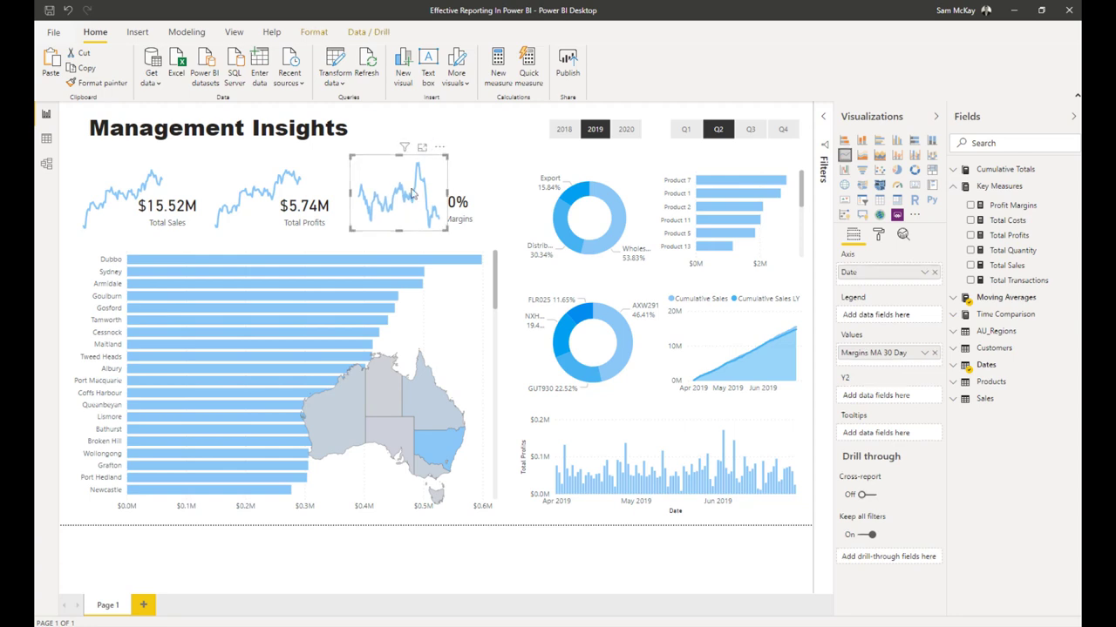
pyautogui.click(480, 192)
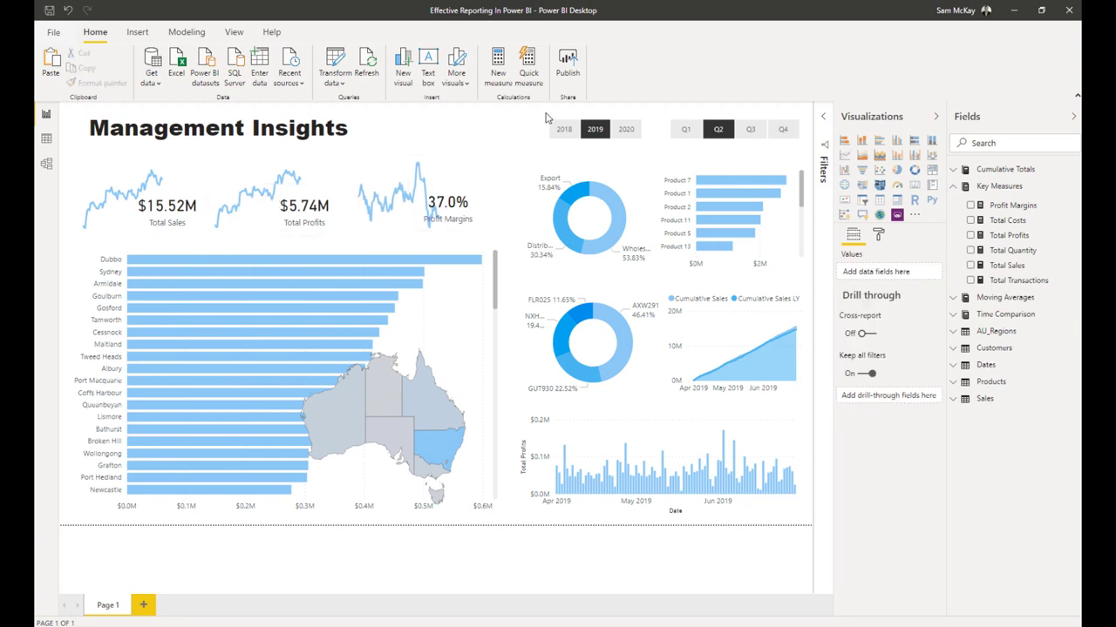
pyautogui.keyDown('ctrl'); pyautogui.click(686, 133); pyautogui.keyUp('ctrl')
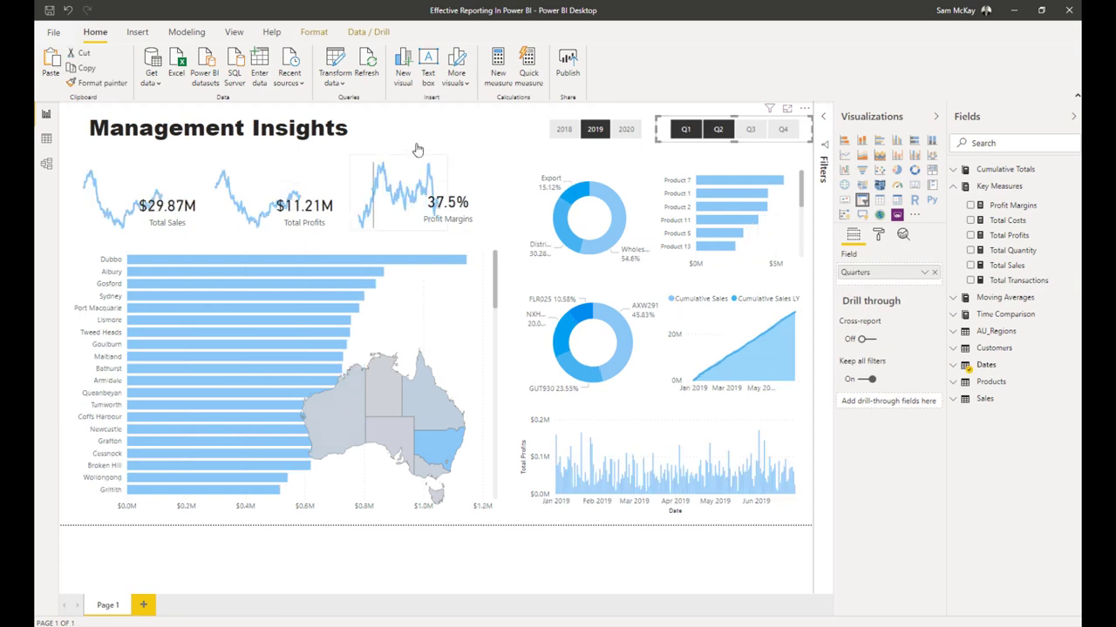
# Move the Profit Margins sparkline slightly down to sit beside its KPI value.
pyautogui.click(121, 166)
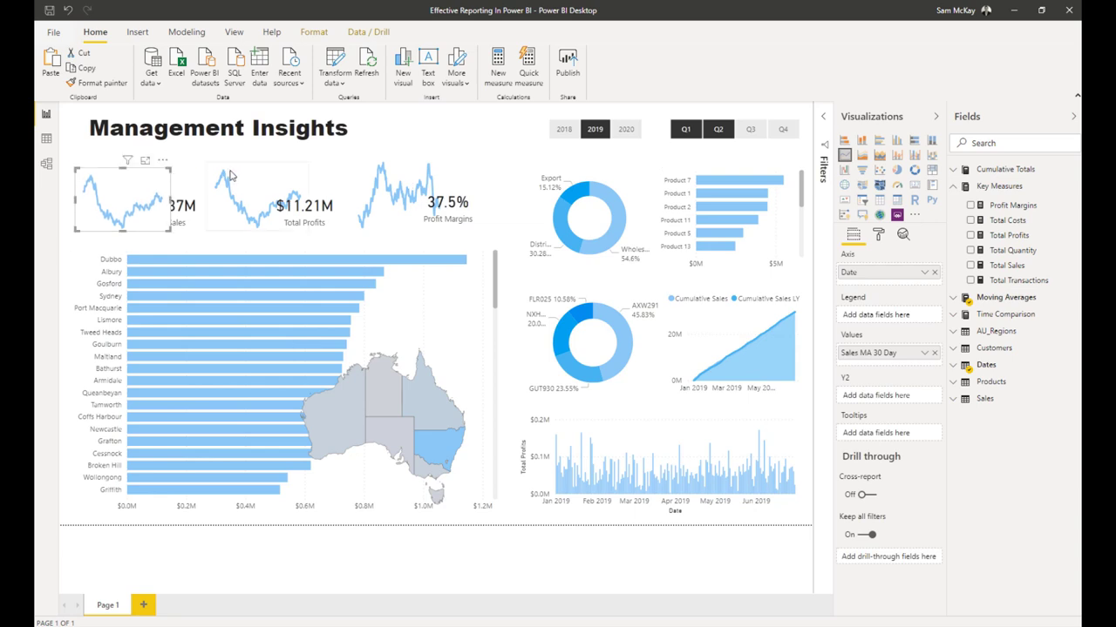
pyautogui.click(262, 168)
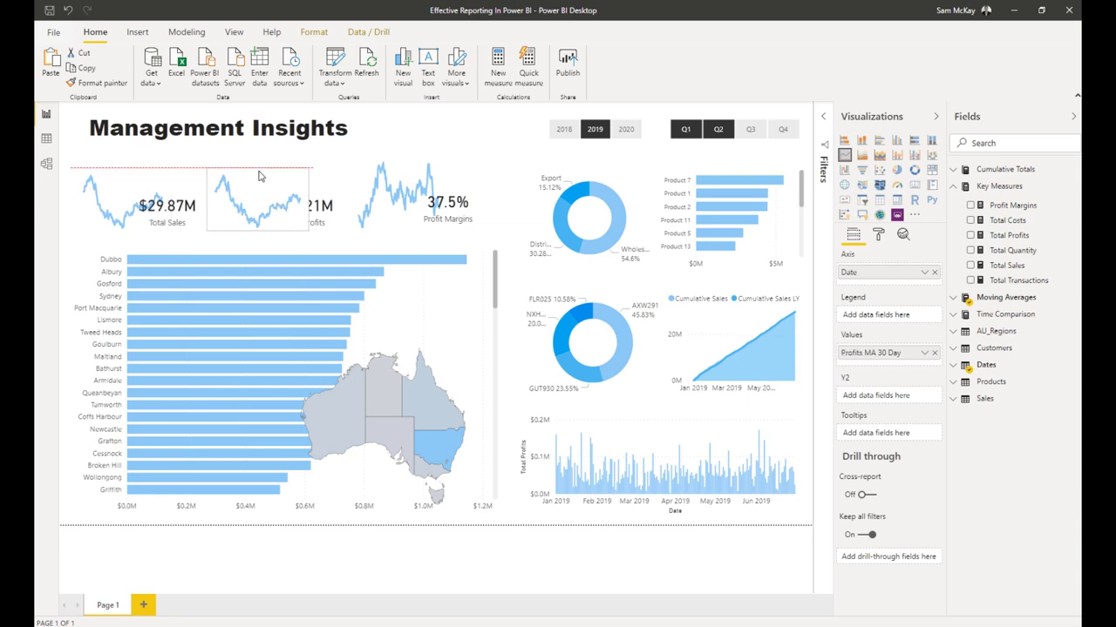
pyautogui.moveTo(404, 163); pyautogui.dragTo(397, 172)
pyautogui.click(464, 153)
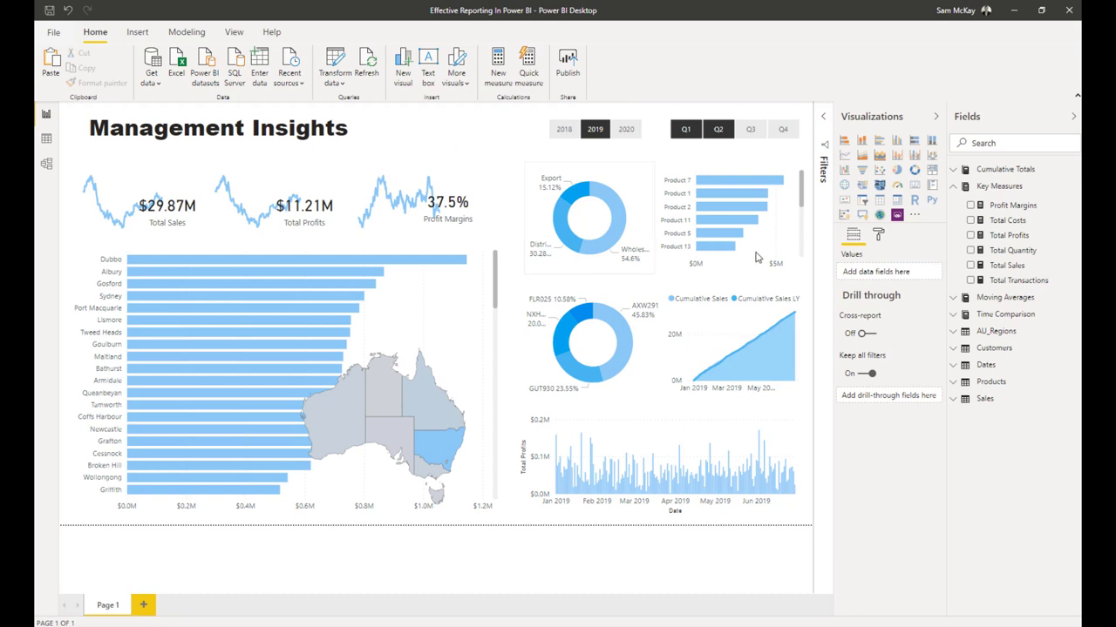
# Set the page background to dark blue with 0% transparency.
pyautogui.click(879, 239)
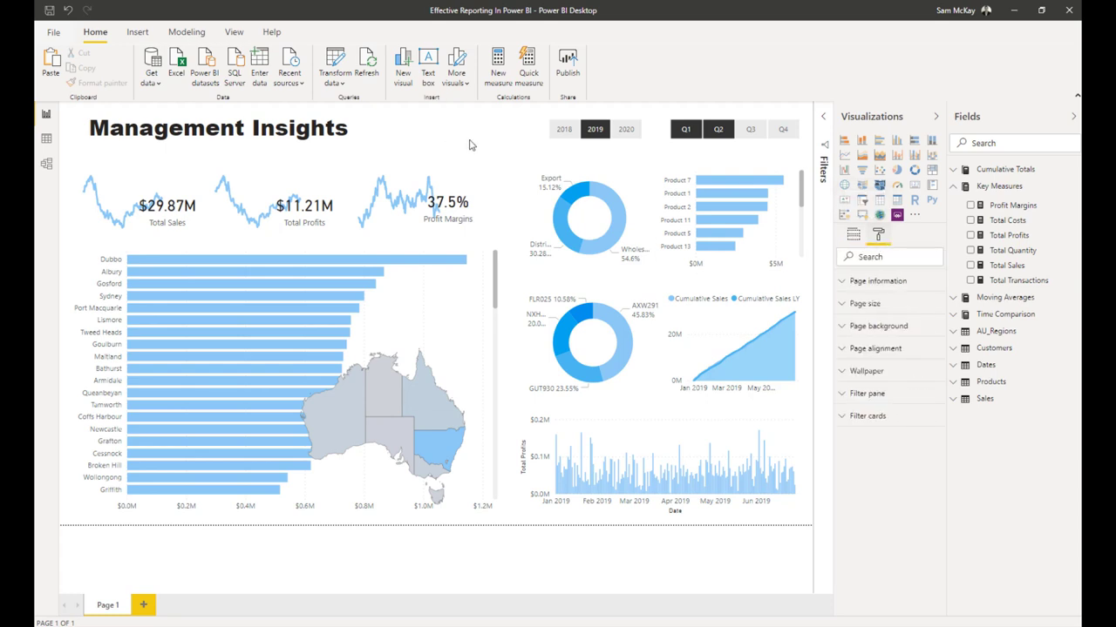
pyautogui.click(842, 326)
pyautogui.click(863, 363)
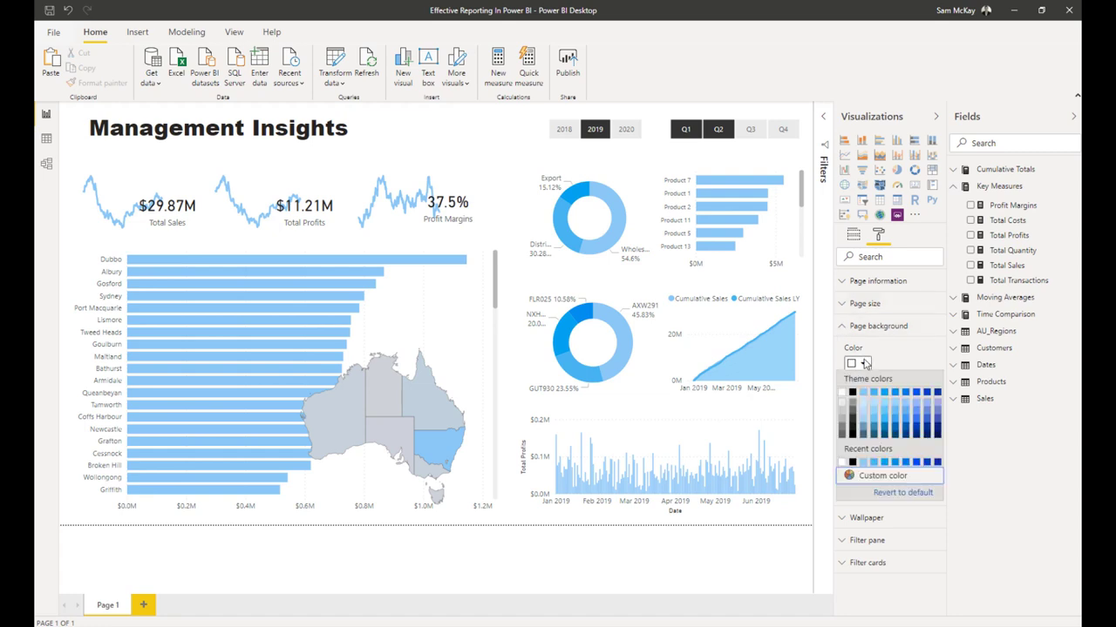
pyautogui.click(939, 432)
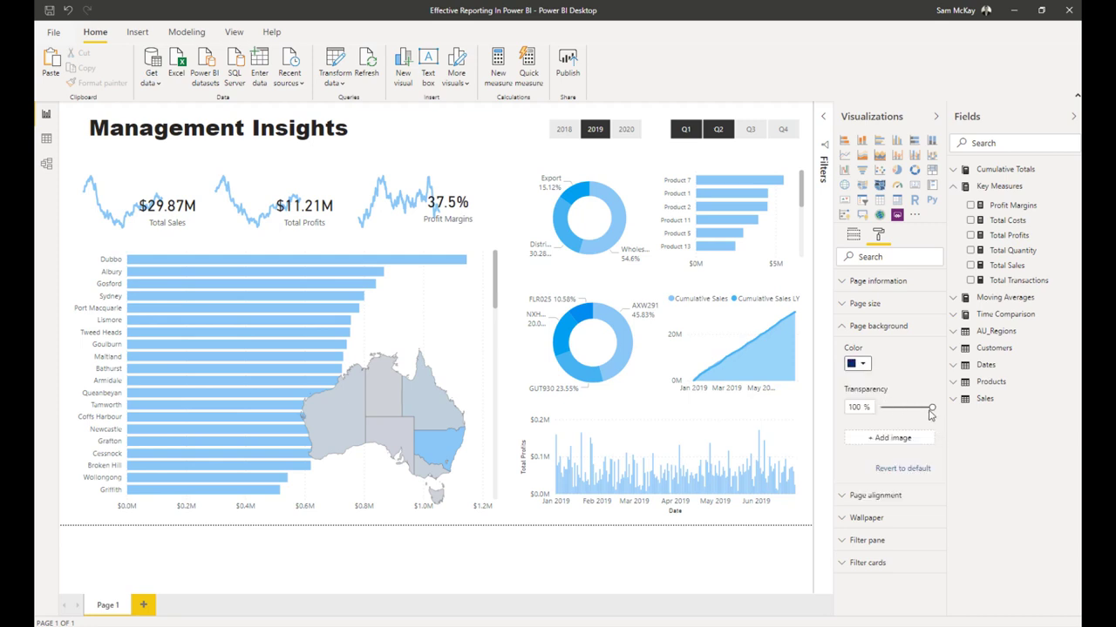
pyautogui.moveTo(931, 408); pyautogui.dragTo(854, 409)
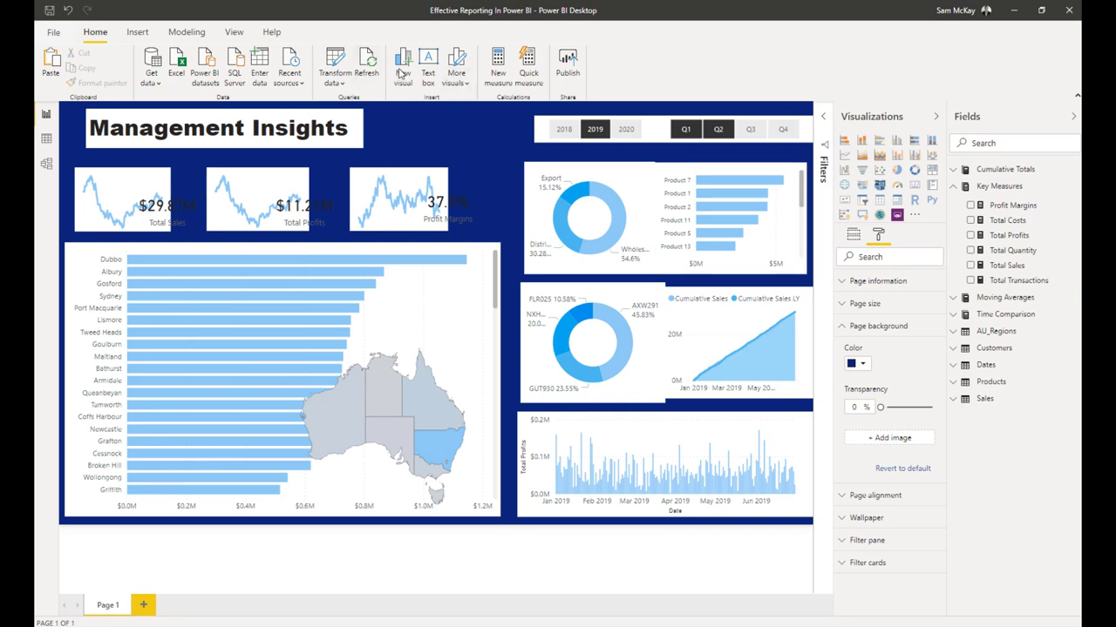
# Insert a rectangle shape and stretch it over the visuals area below the title.
pyautogui.click(457, 83)
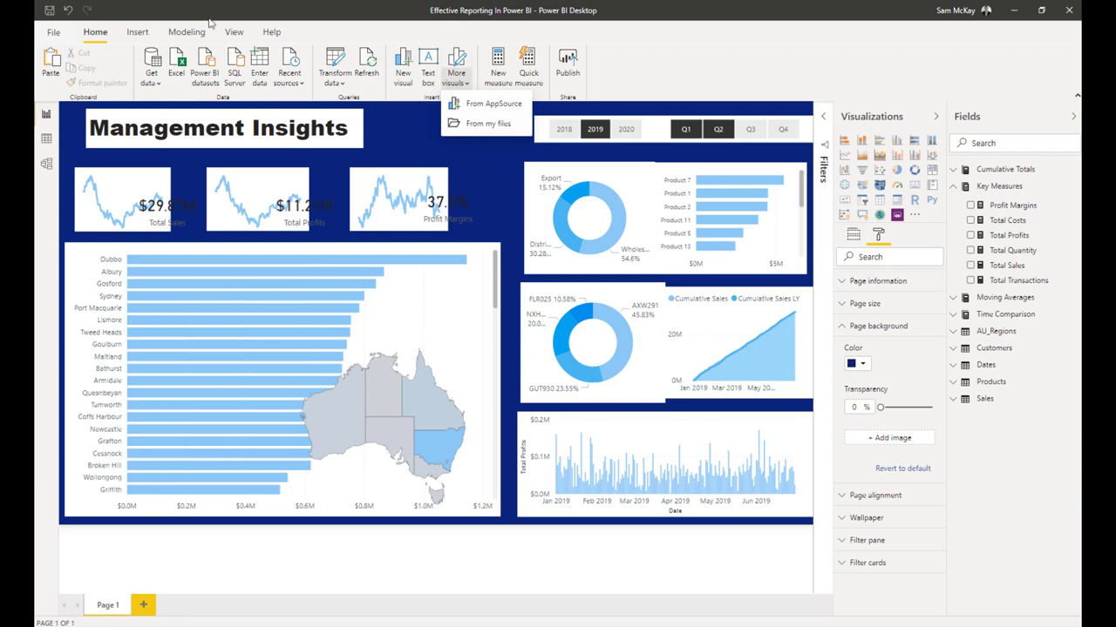
pyautogui.click(233, 32)
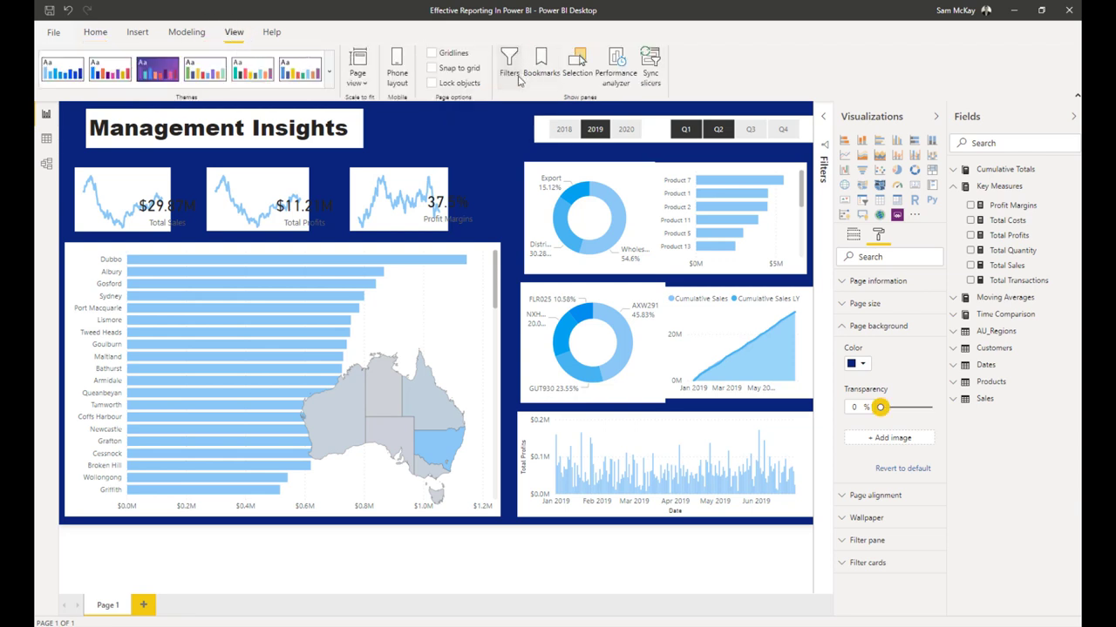
pyautogui.click(148, 34)
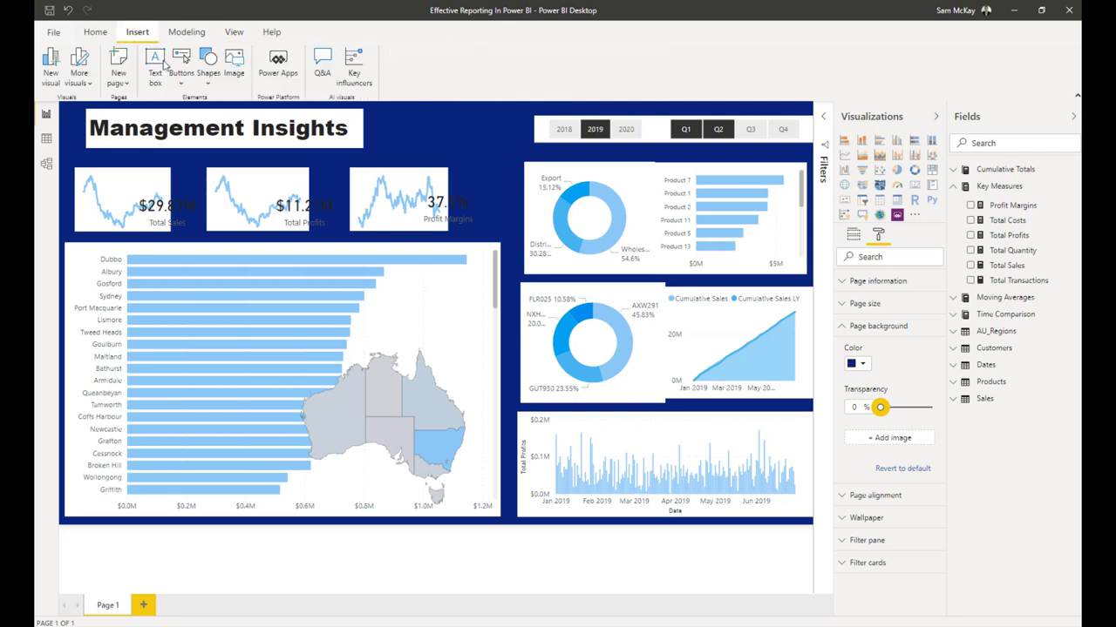
pyautogui.click(207, 71)
pyautogui.click(221, 105)
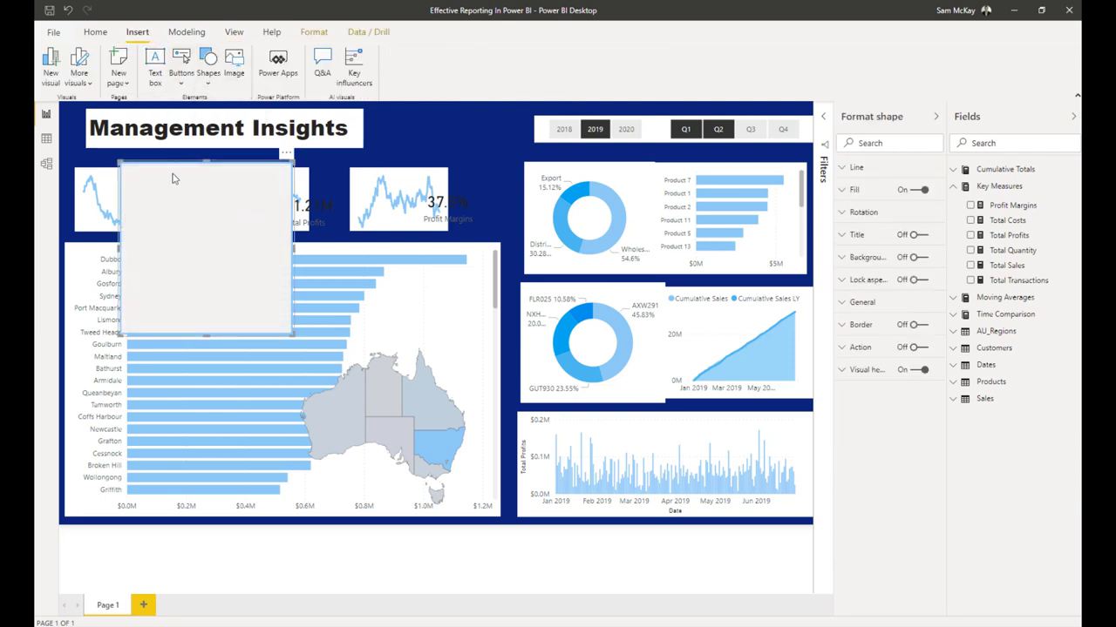
pyautogui.moveTo(145, 163); pyautogui.dragTo(98, 163)
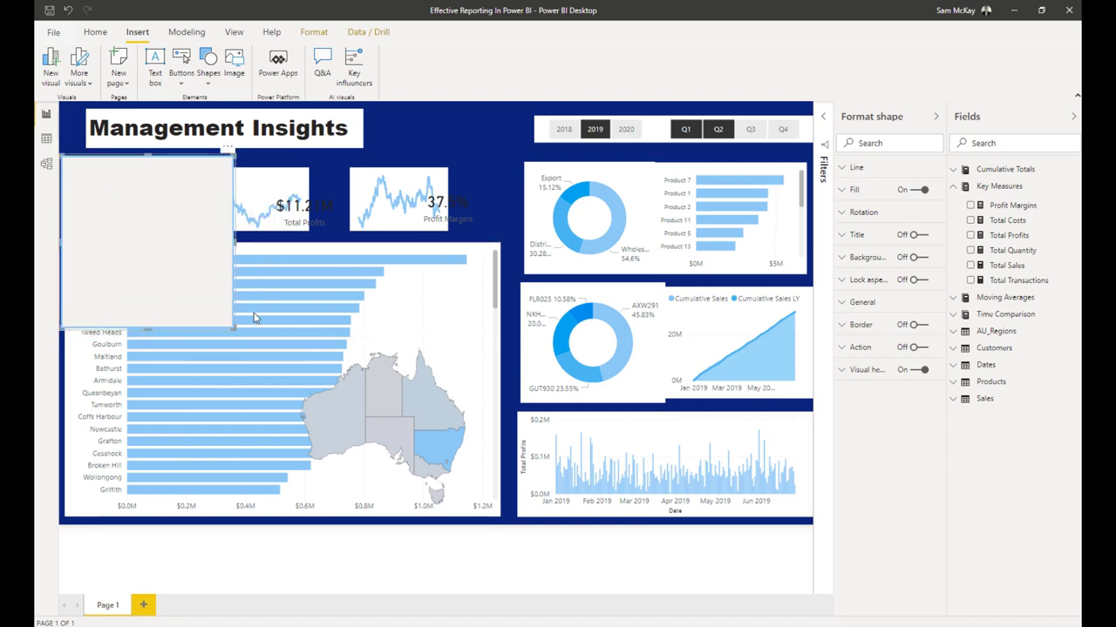
pyautogui.moveTo(232, 324); pyautogui.dragTo(245, 335)
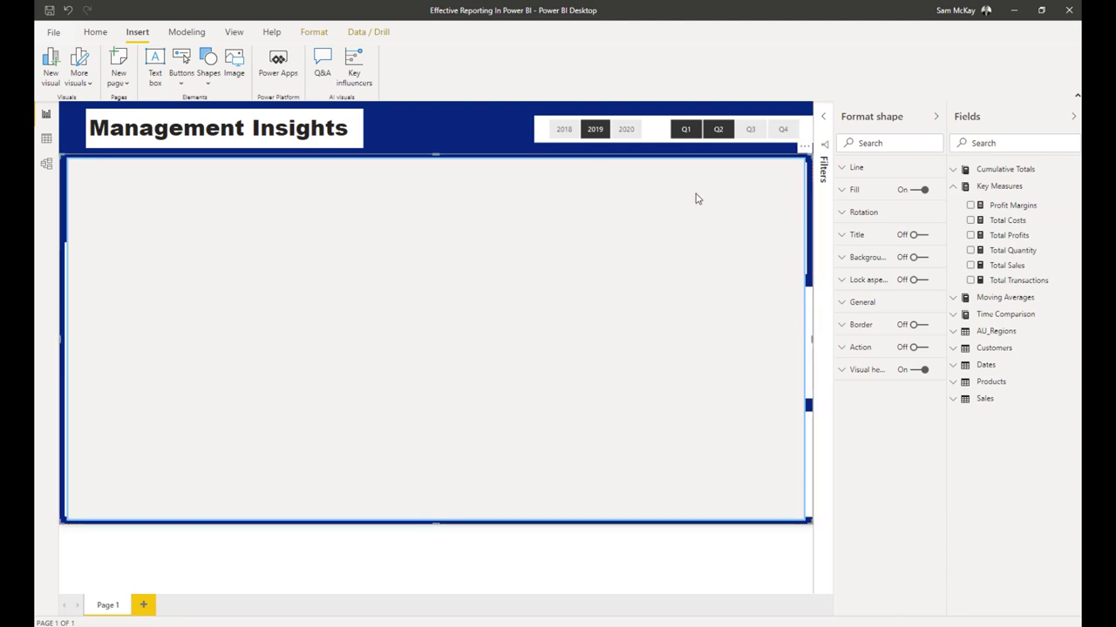
# Turn off the rectangle's grey fill and switch its background on.
pyautogui.click(854, 192)
pyautogui.click(914, 189)
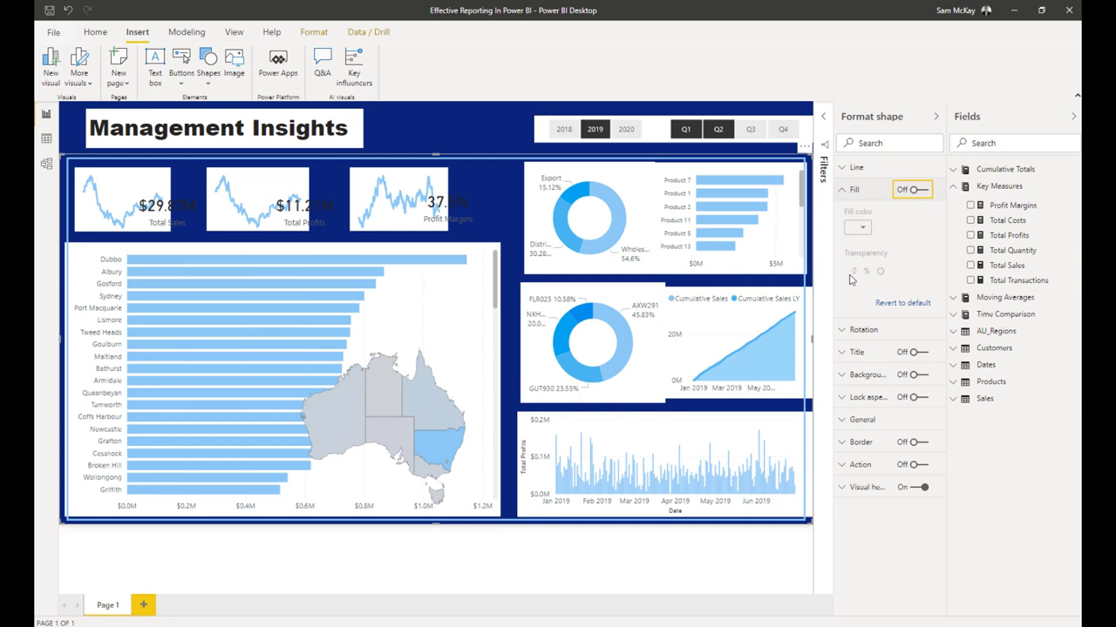
pyautogui.click(863, 375)
pyautogui.click(914, 375)
# Try several blue shades and settle on a medium blue rectangle background.
pyautogui.click(861, 414)
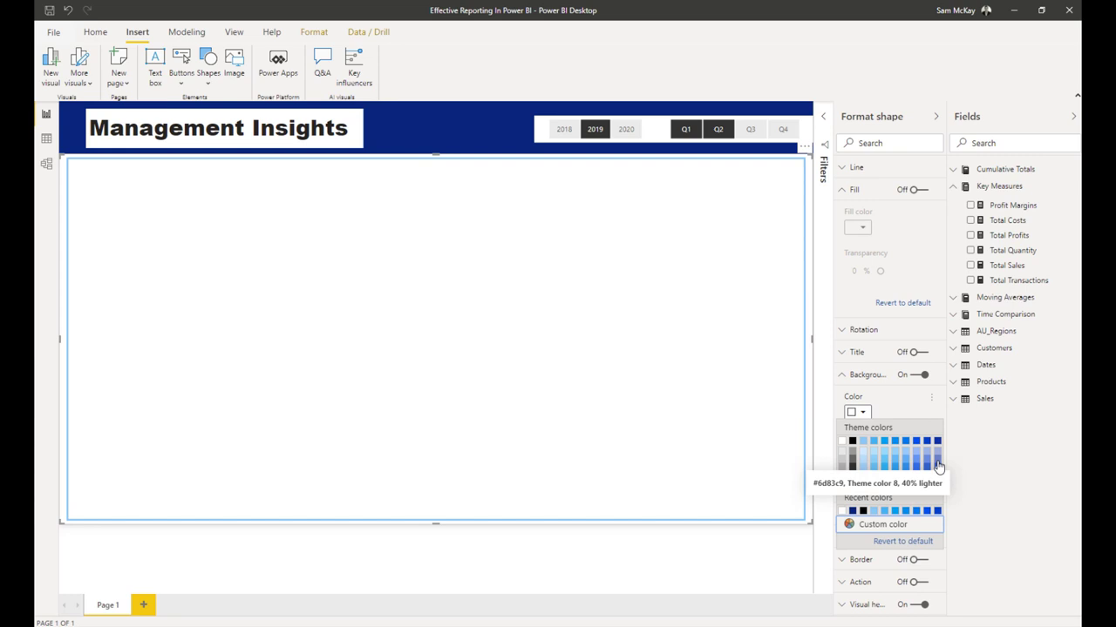
pyautogui.press('Escape')
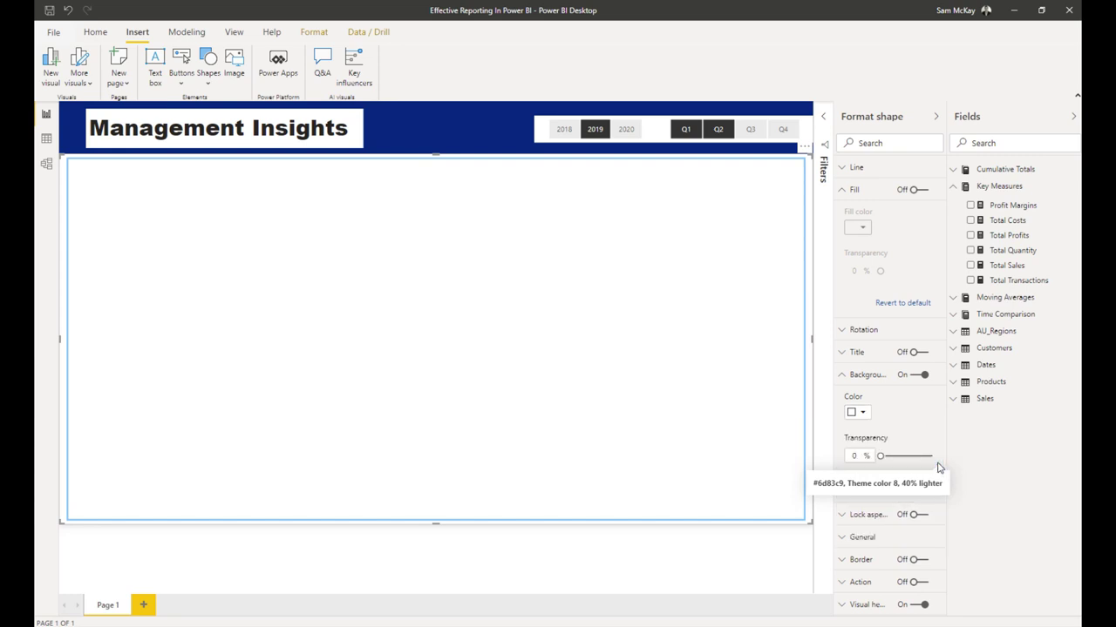
pyautogui.click(863, 413)
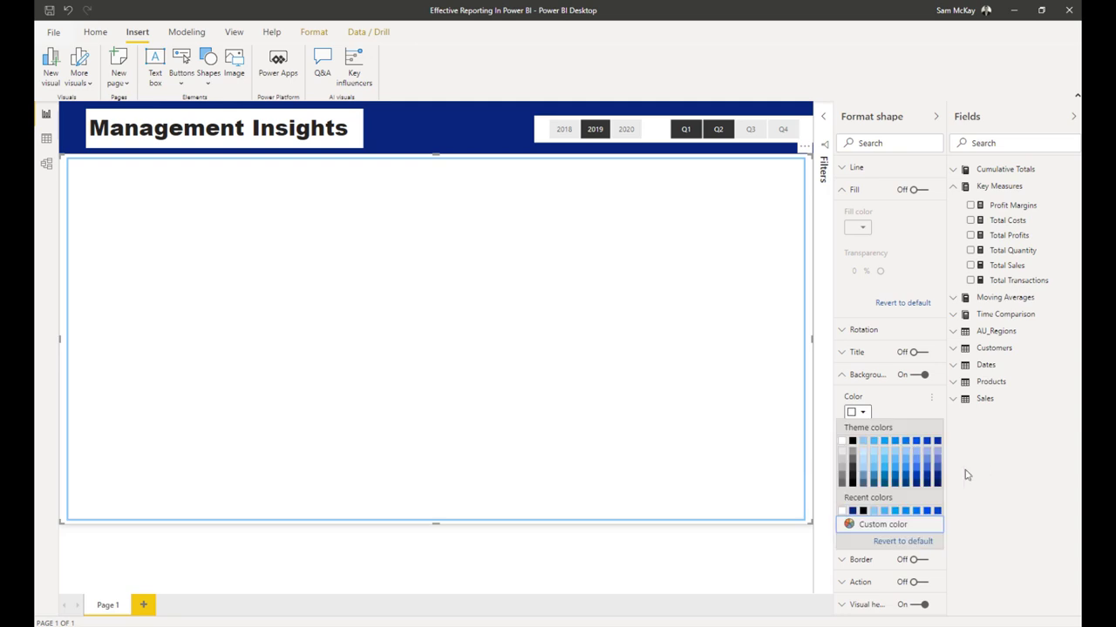
pyautogui.click(937, 473)
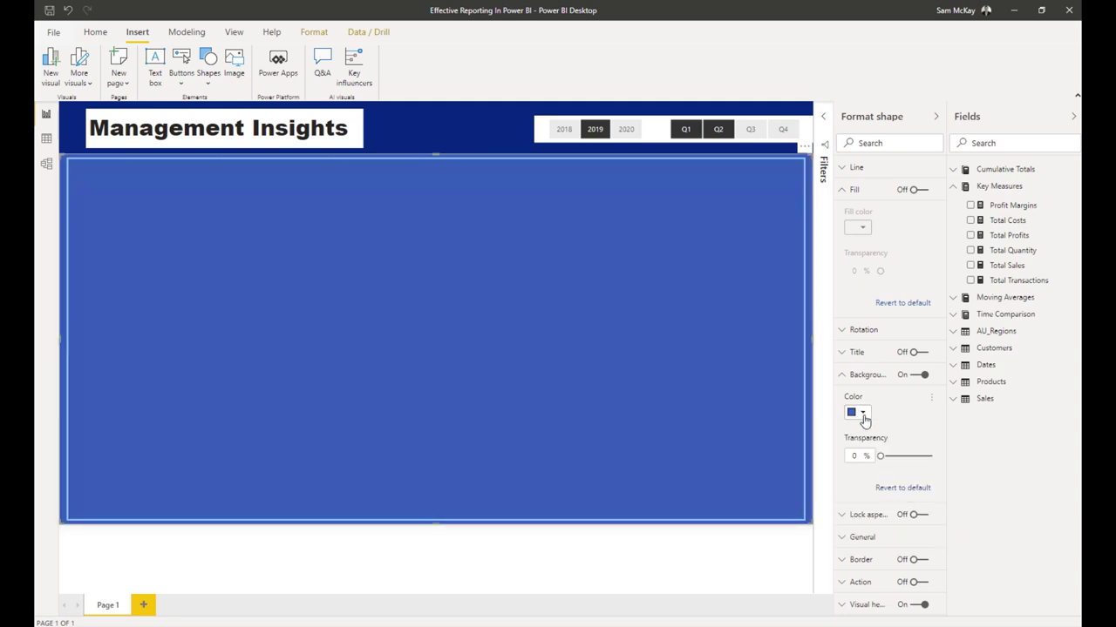
pyautogui.click(862, 413)
pyautogui.click(938, 443)
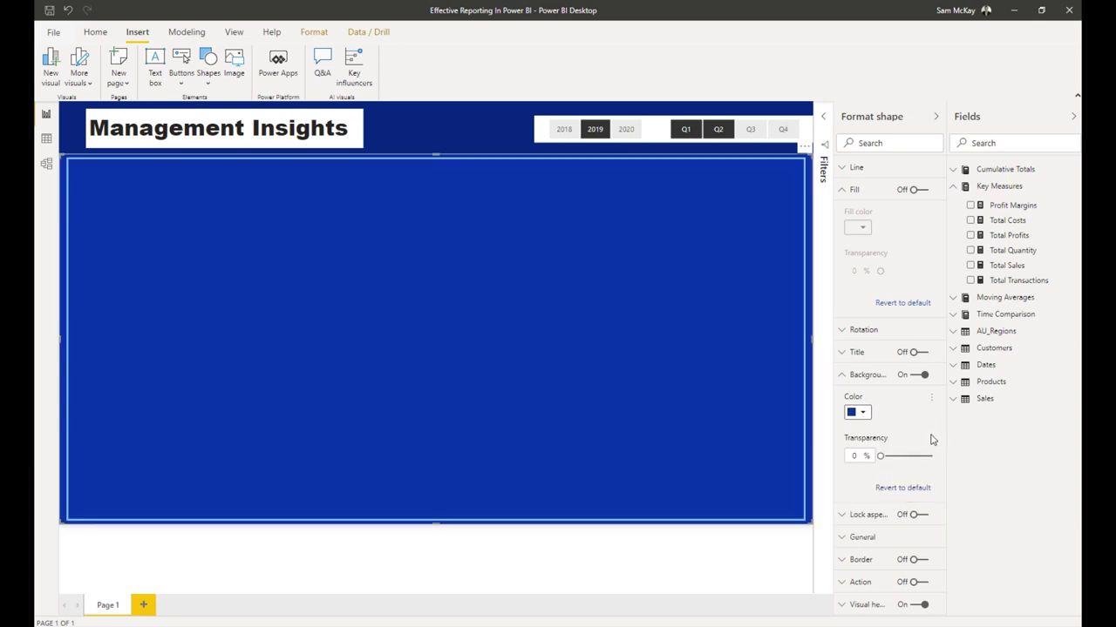
pyautogui.click(863, 413)
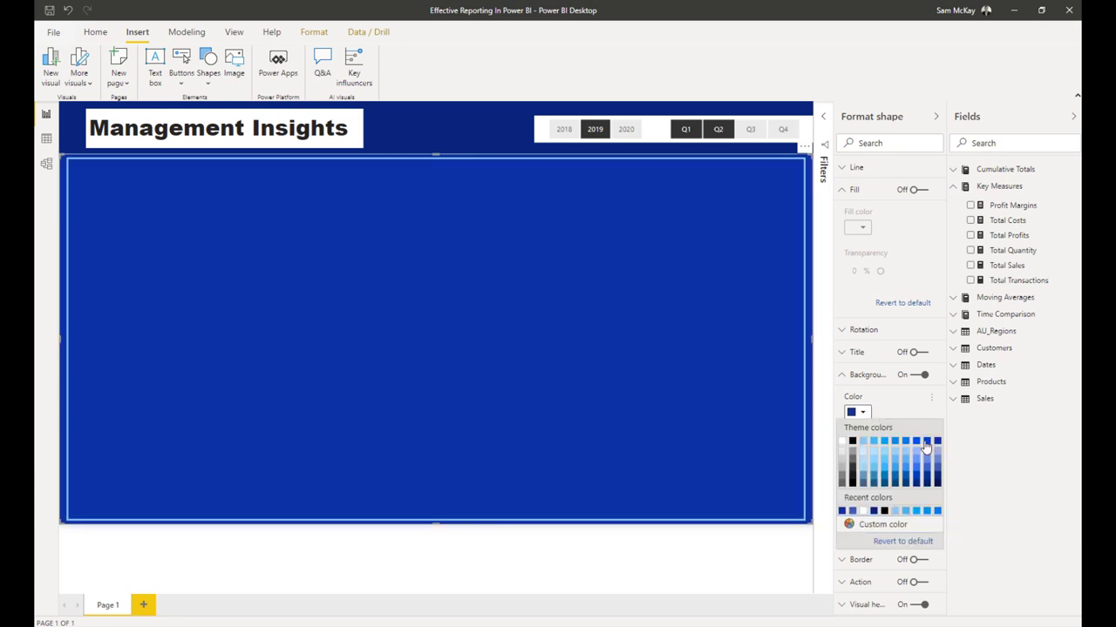
pyautogui.click(926, 446)
pyautogui.click(862, 414)
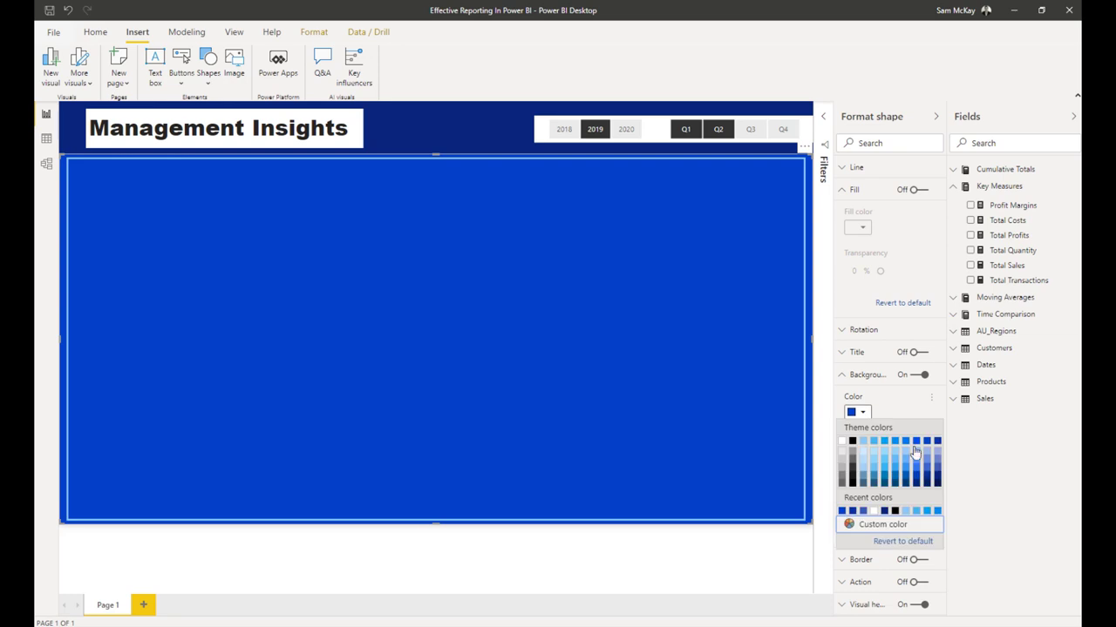
pyautogui.click(916, 447)
pyautogui.click(862, 413)
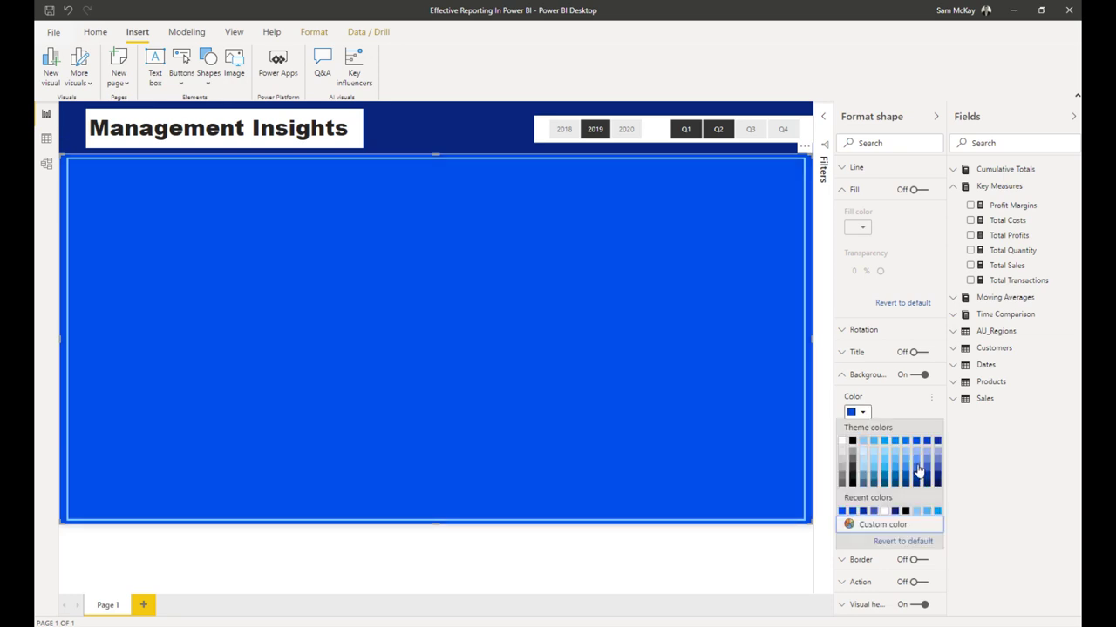
pyautogui.click(939, 482)
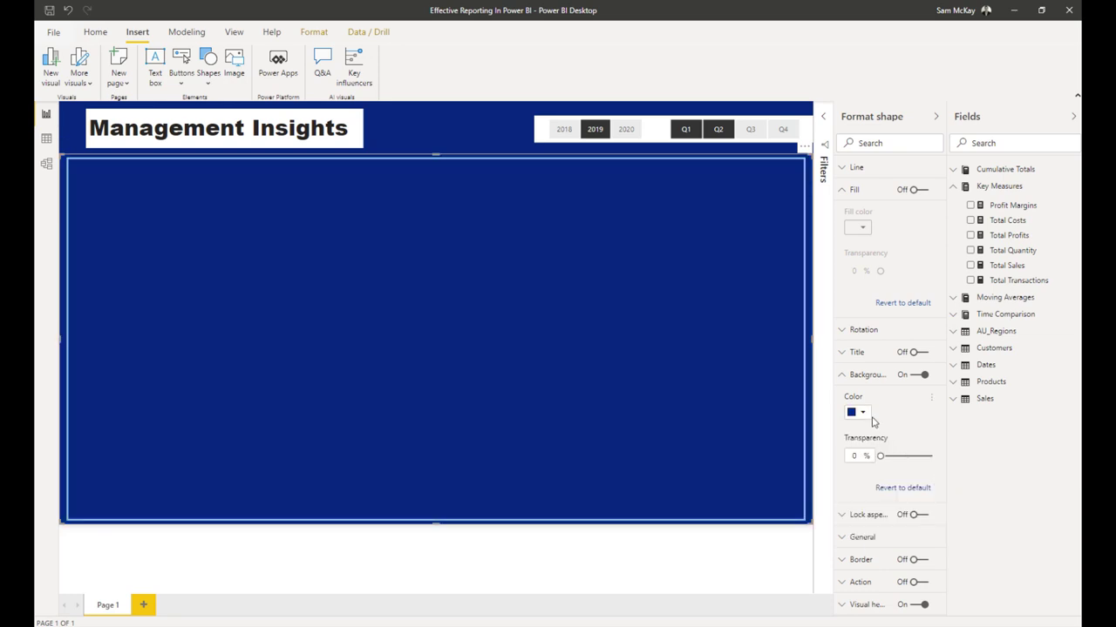
pyautogui.click(862, 413)
pyautogui.click(937, 473)
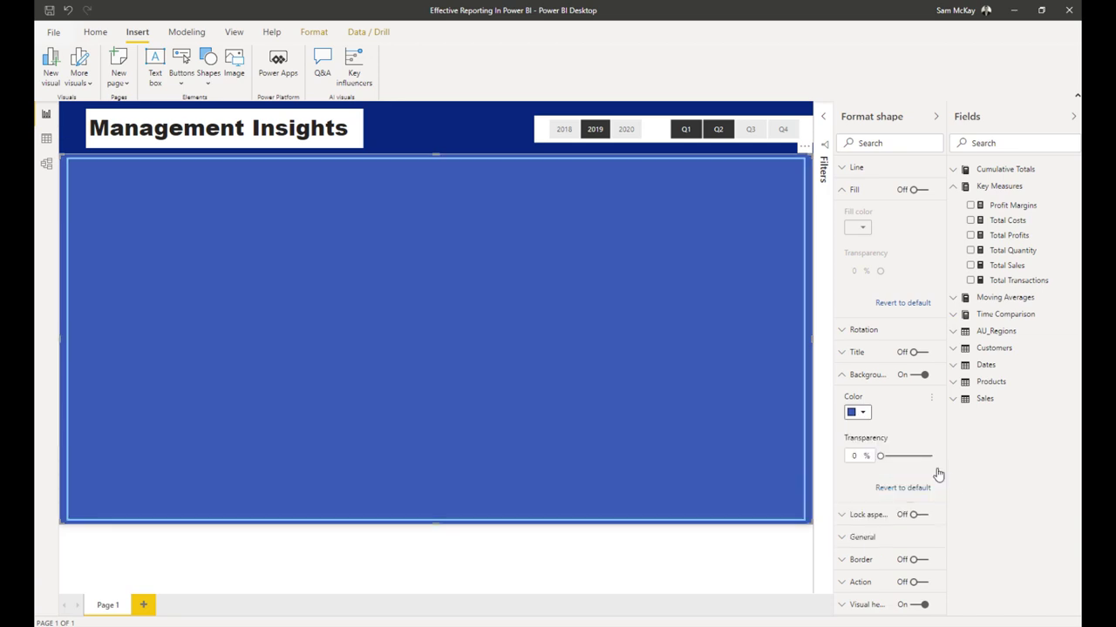
pyautogui.click(426, 129)
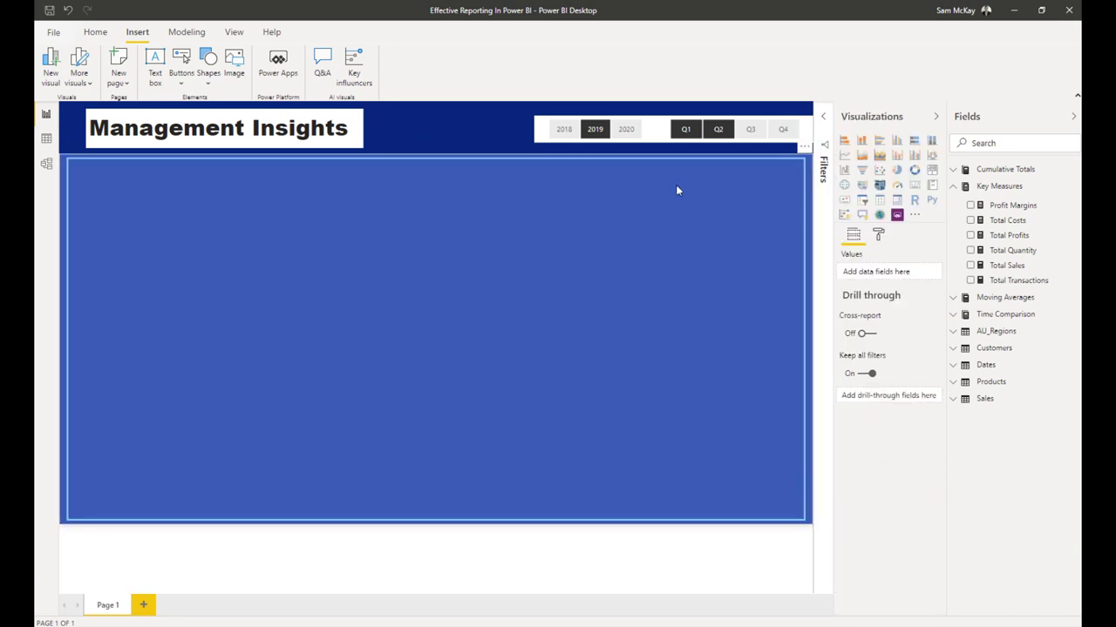
# Set the blue rectangle's outline weight to 0.
pyautogui.click(843, 212)
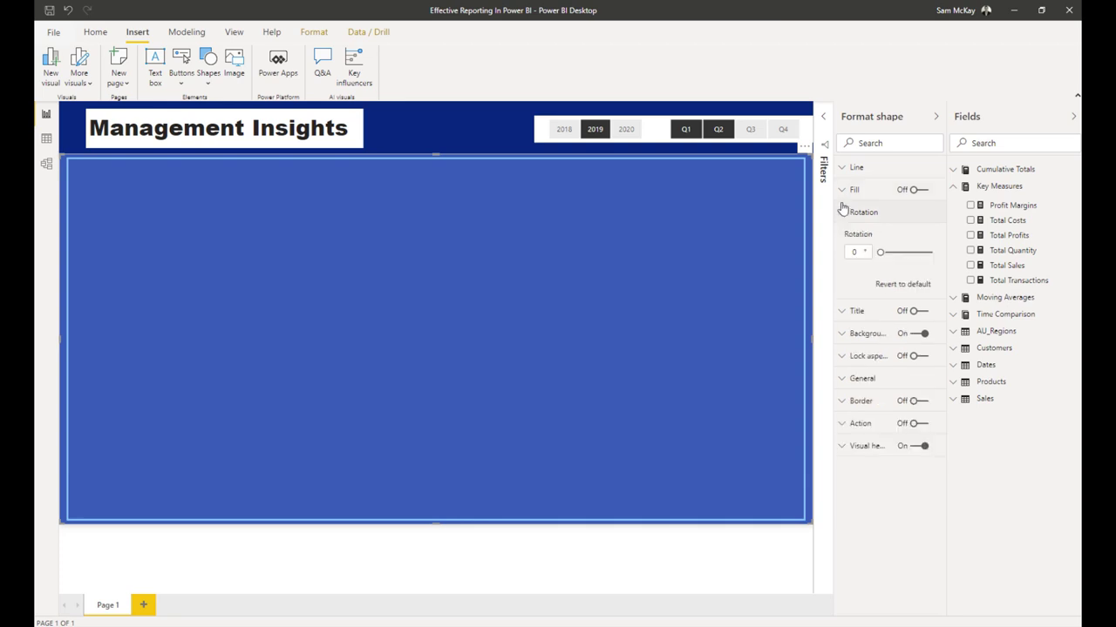
pyautogui.click(850, 191)
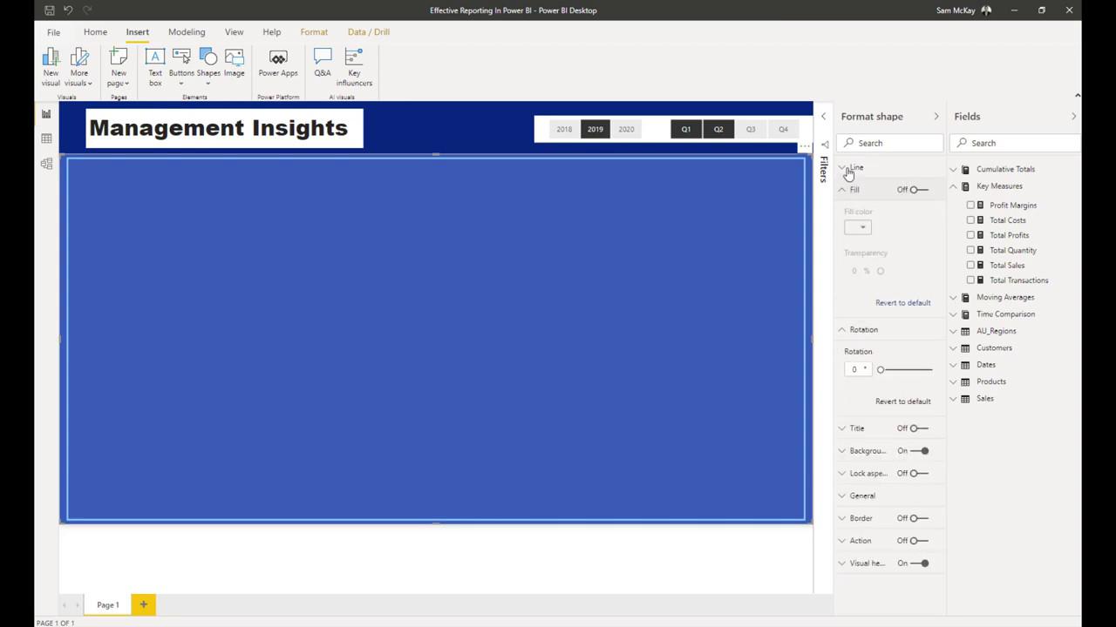
pyautogui.click(849, 170)
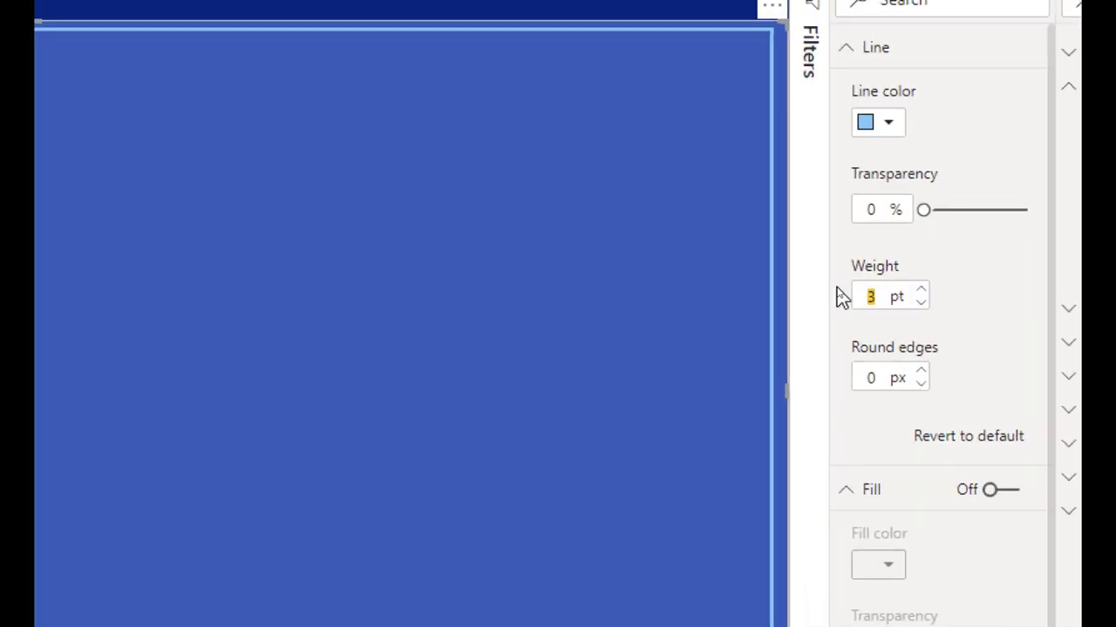
pyautogui.write('0')
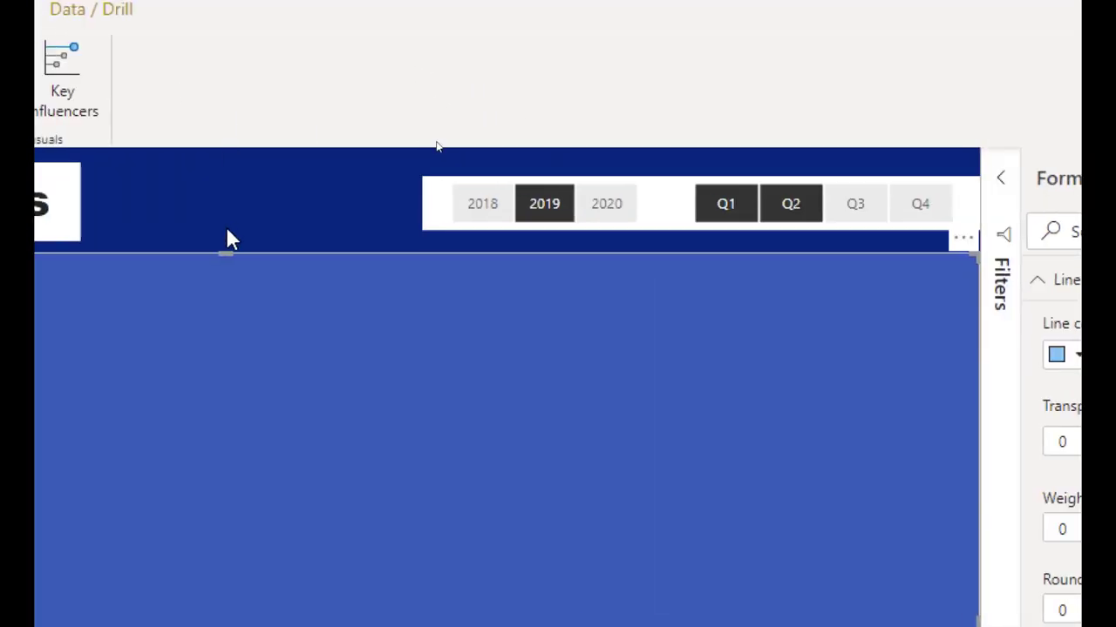
pyautogui.click(229, 239)
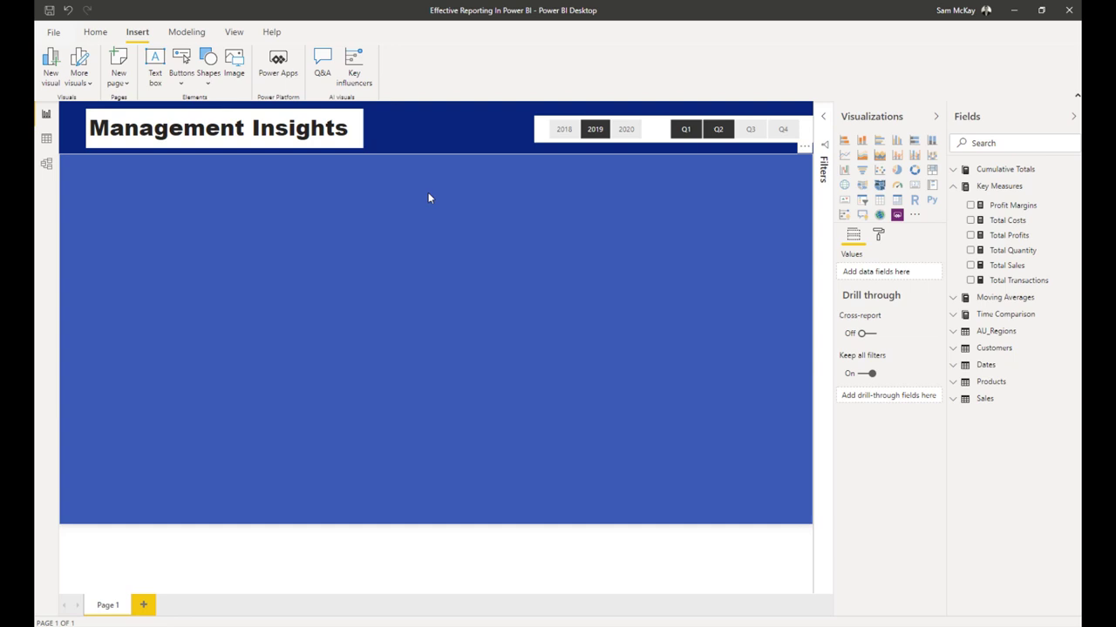
# Send the blue rectangle to the back, behind all visuals.
pyautogui.click(428, 198)
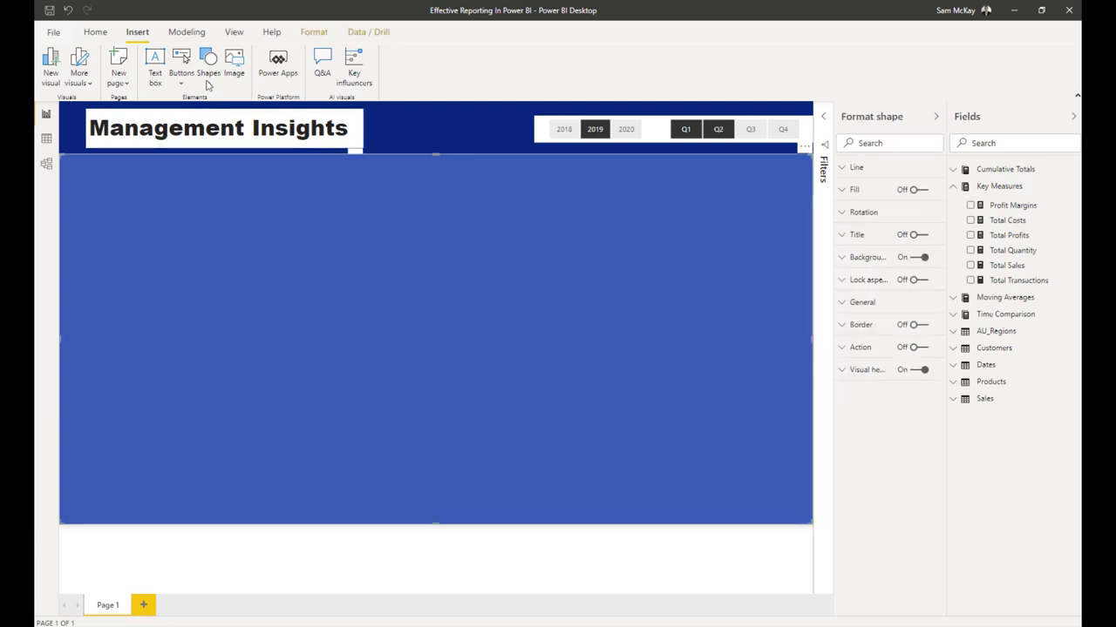
pyautogui.click(313, 31)
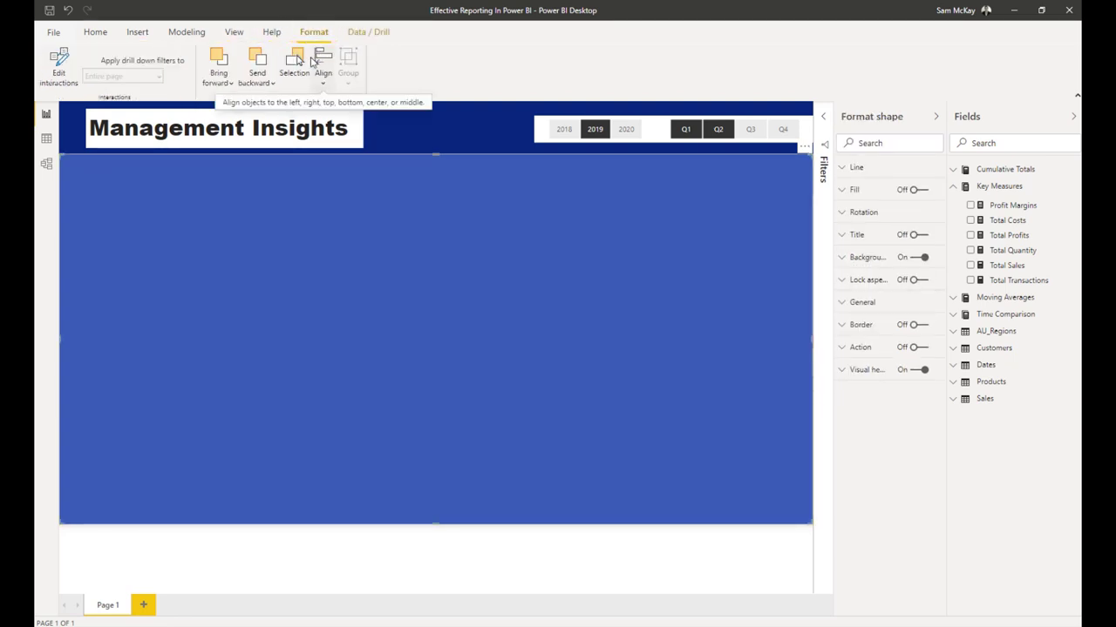
pyautogui.click(258, 81)
pyautogui.click(261, 120)
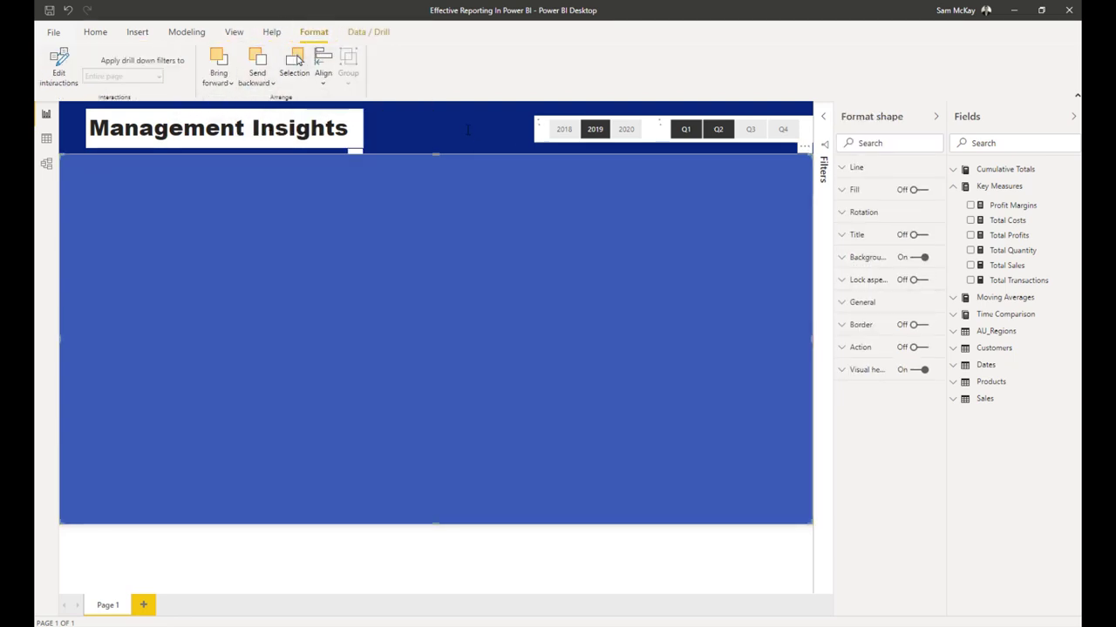
pyautogui.click(465, 129)
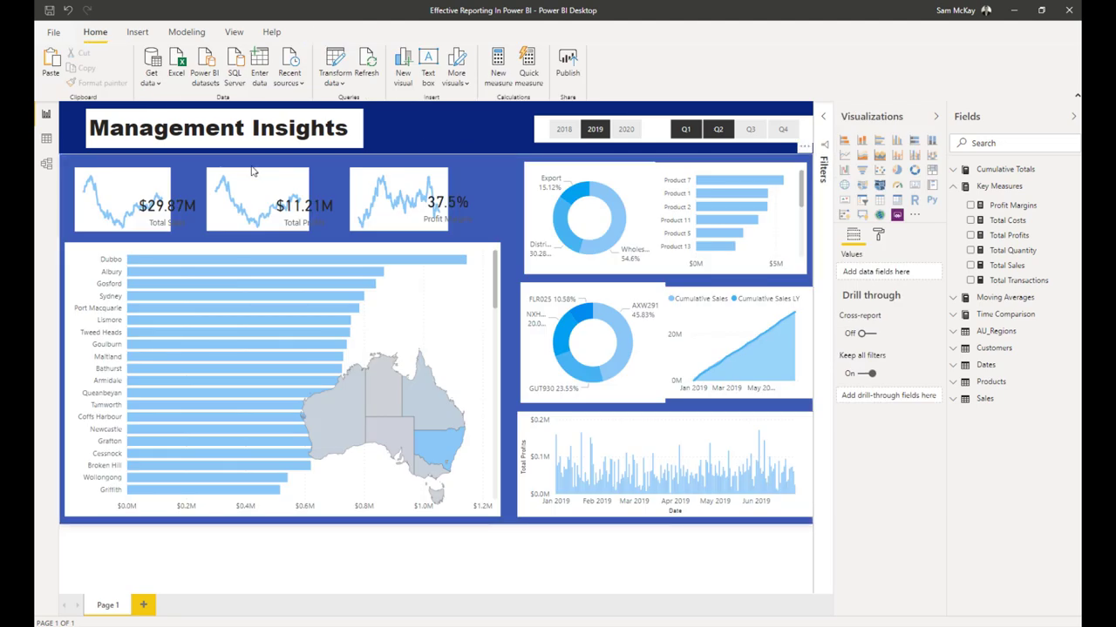
# Set the three sparkline cards' background transparency to 100%.
pyautogui.click(323, 202)
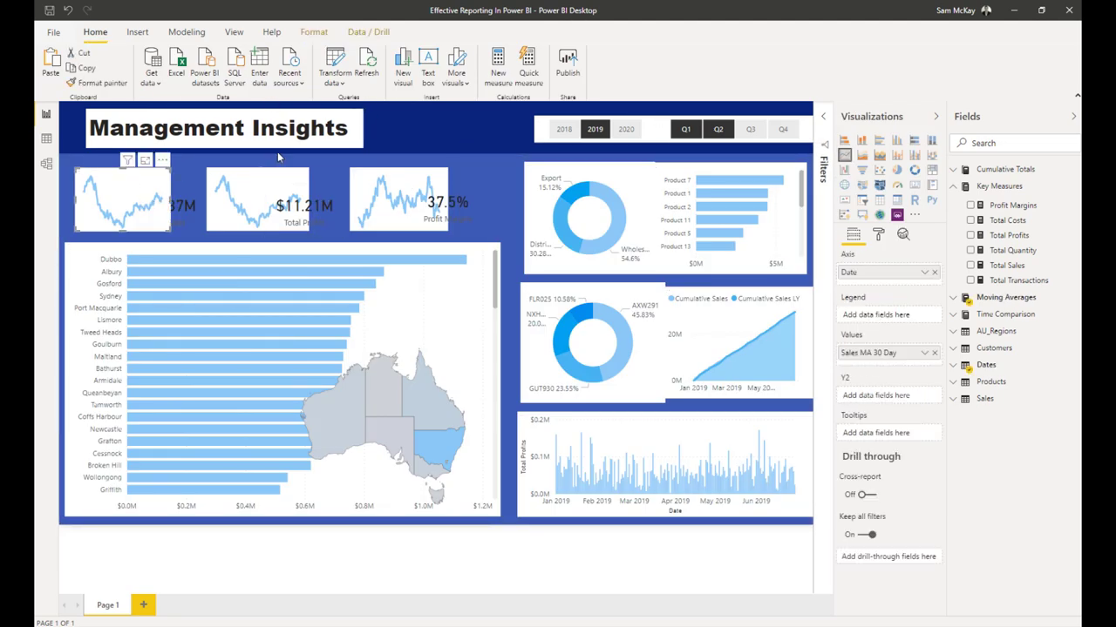
pyautogui.click(322, 185)
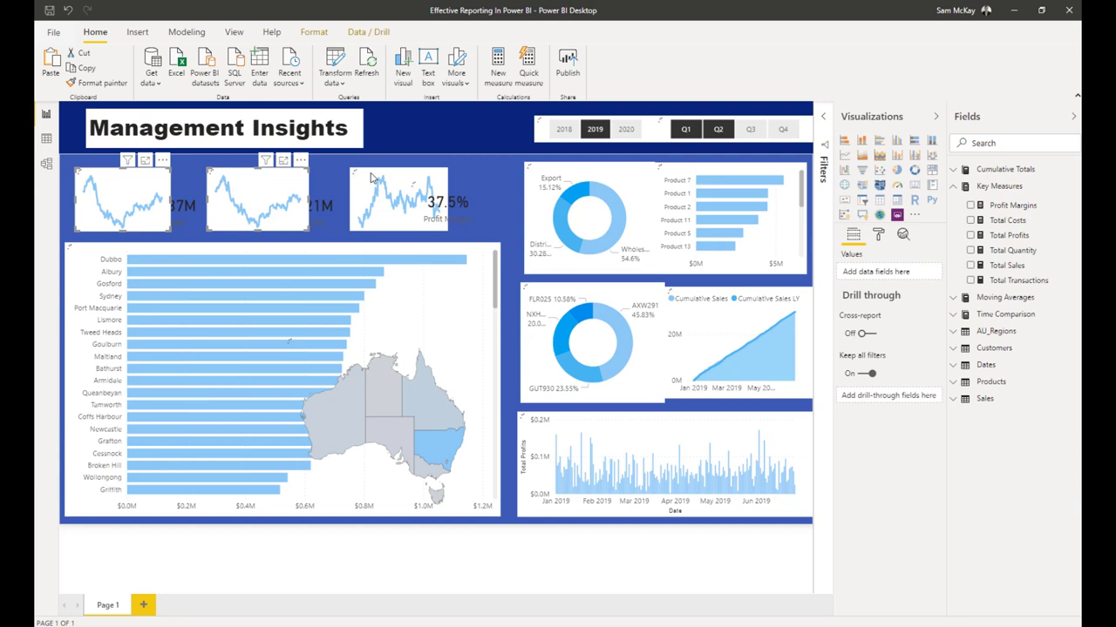
pyautogui.click(878, 240)
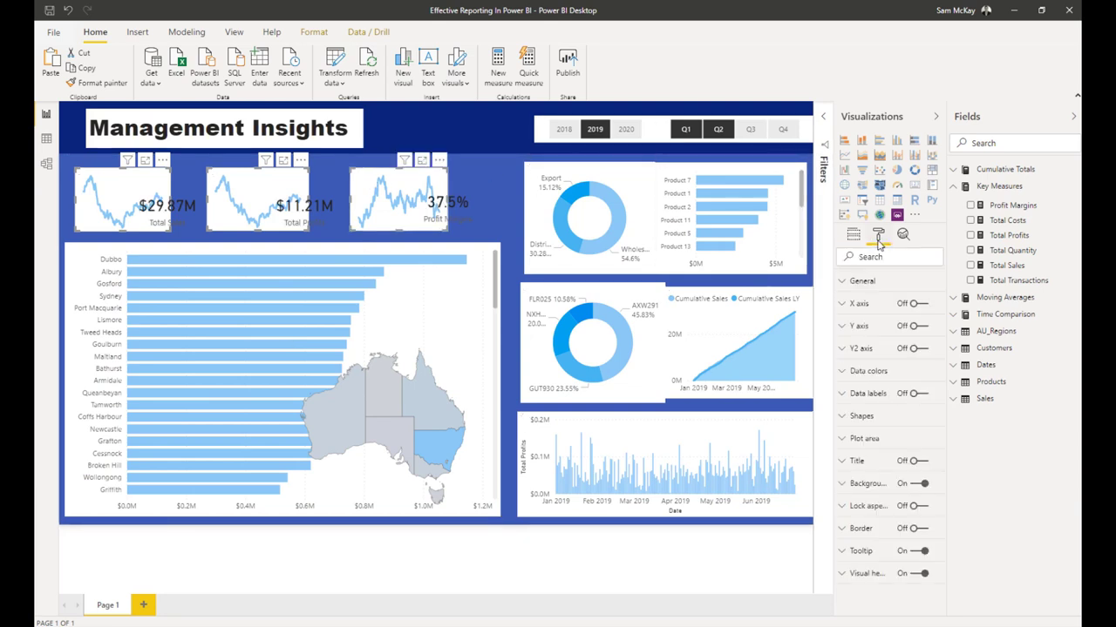
pyautogui.click(876, 485)
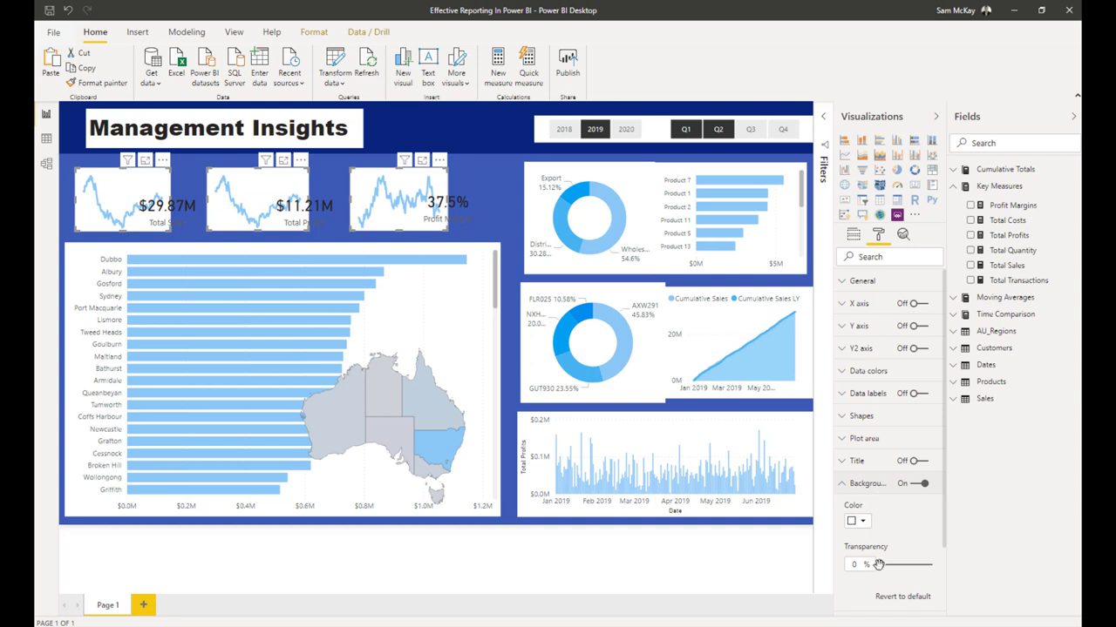
pyautogui.moveTo(879, 565); pyautogui.dragTo(931, 565)
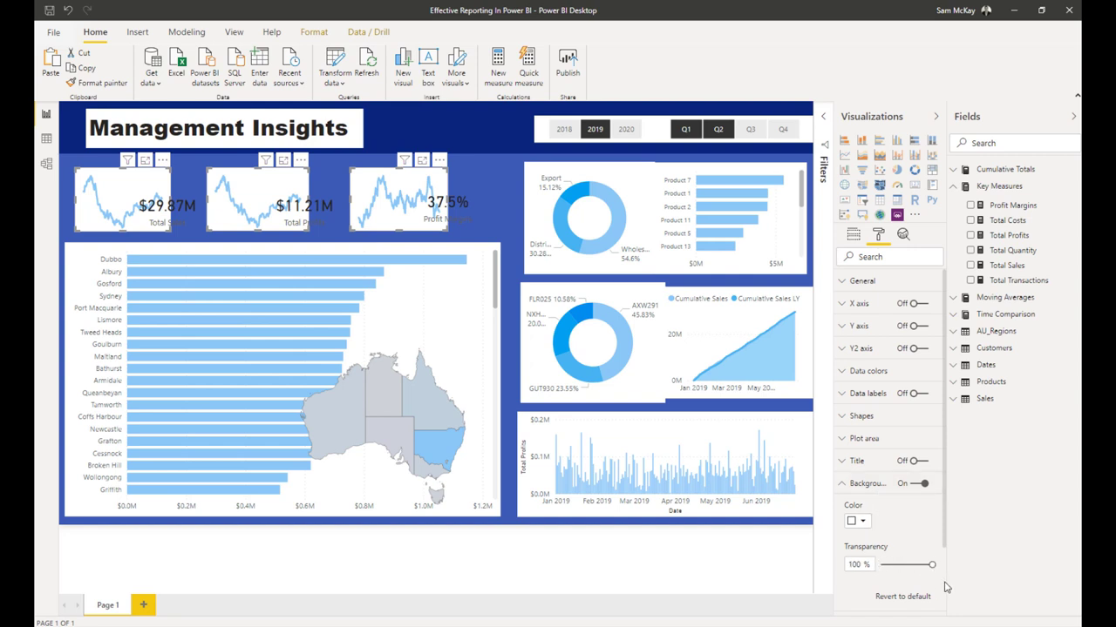
# Select both donut charts together.
pyautogui.click(575, 178)
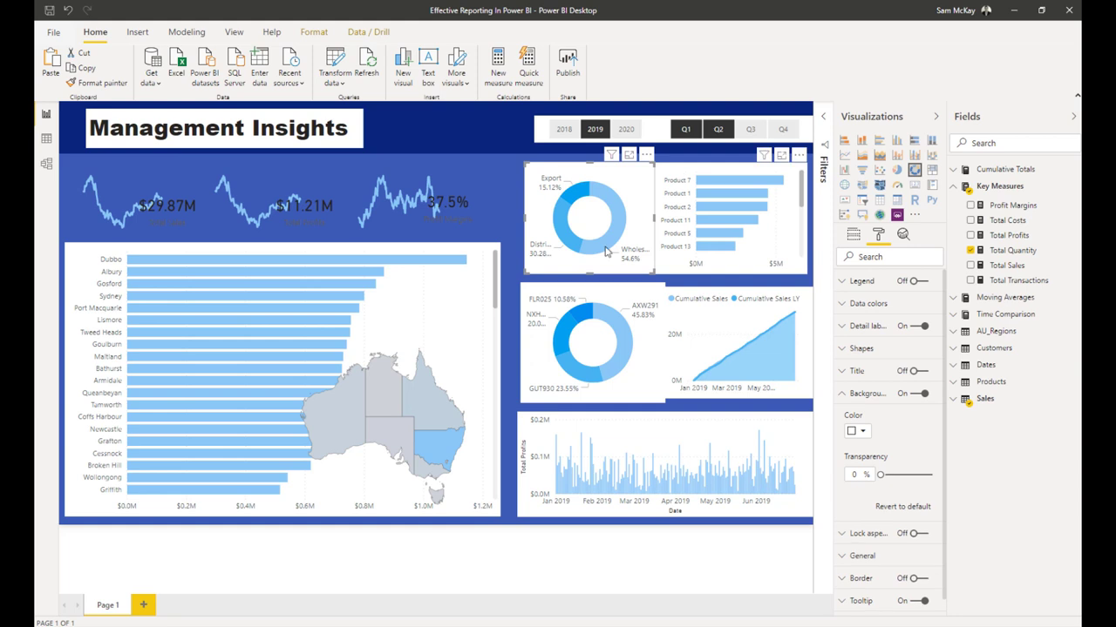
pyautogui.click(525, 256)
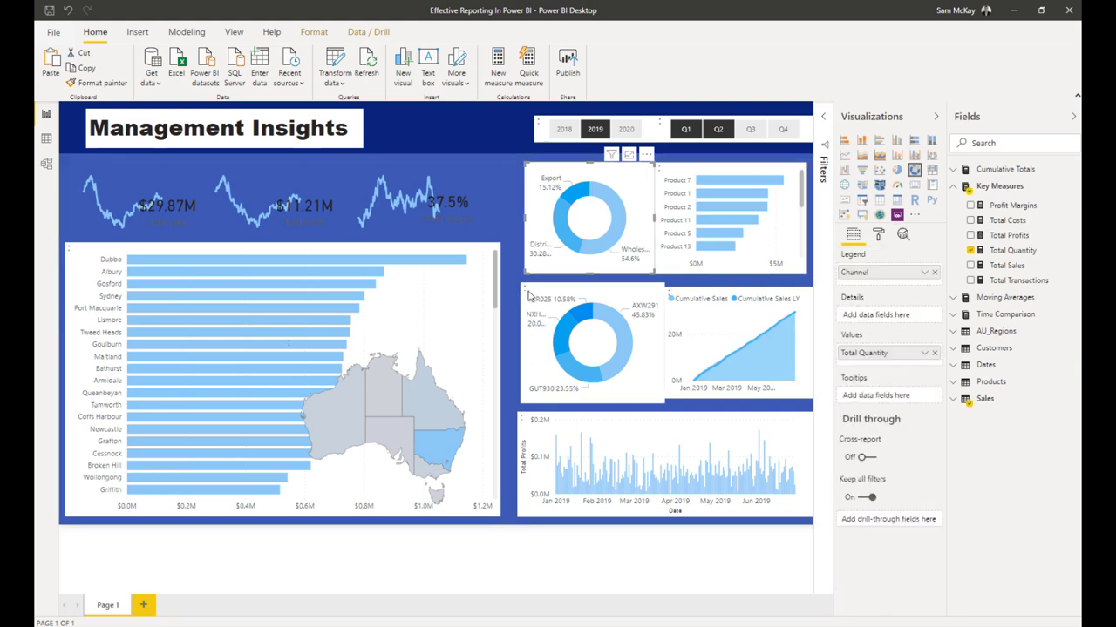
pyautogui.keyDown('ctrl'); pyautogui.click(529, 296); pyautogui.keyUp('ctrl')
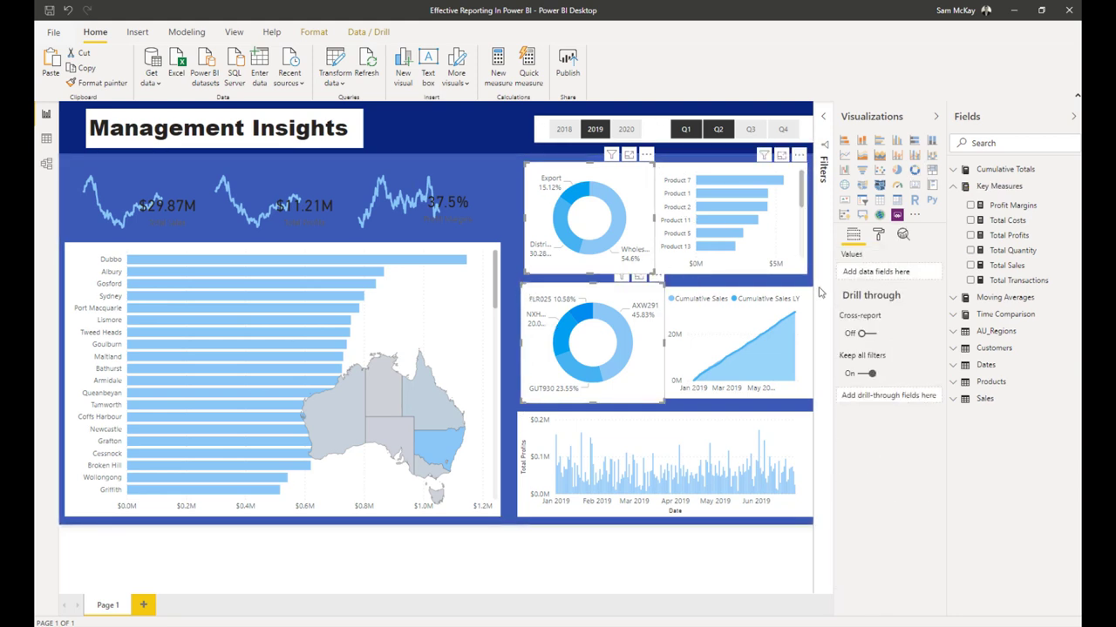
# Set both donut charts' background transparency to 100%.
pyautogui.click(877, 233)
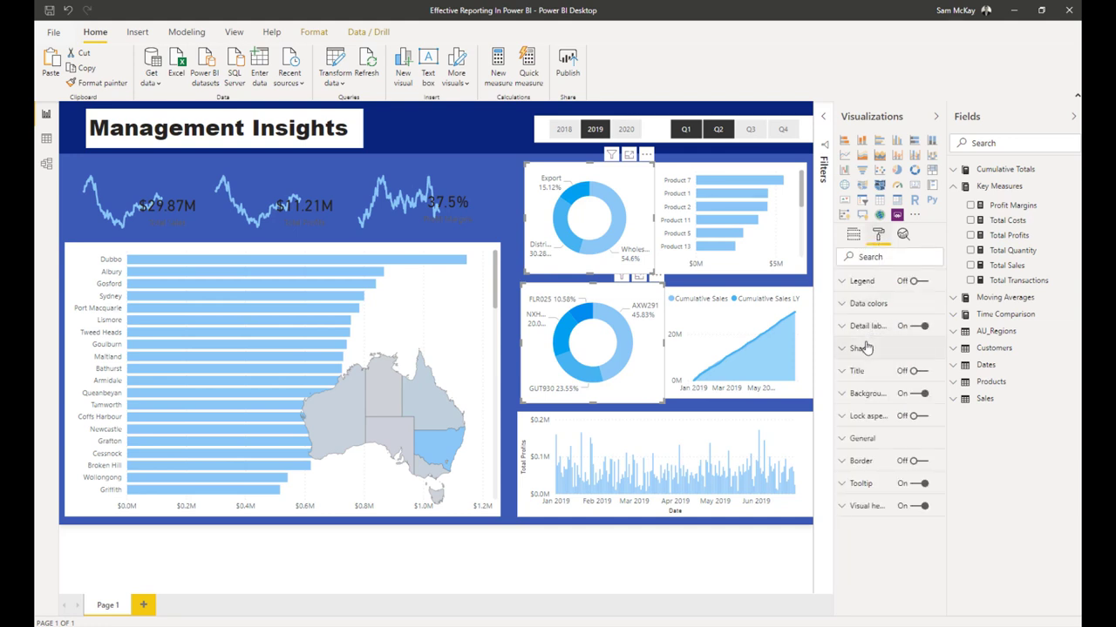
pyautogui.click(858, 393)
pyautogui.moveTo(880, 474); pyautogui.dragTo(957, 479)
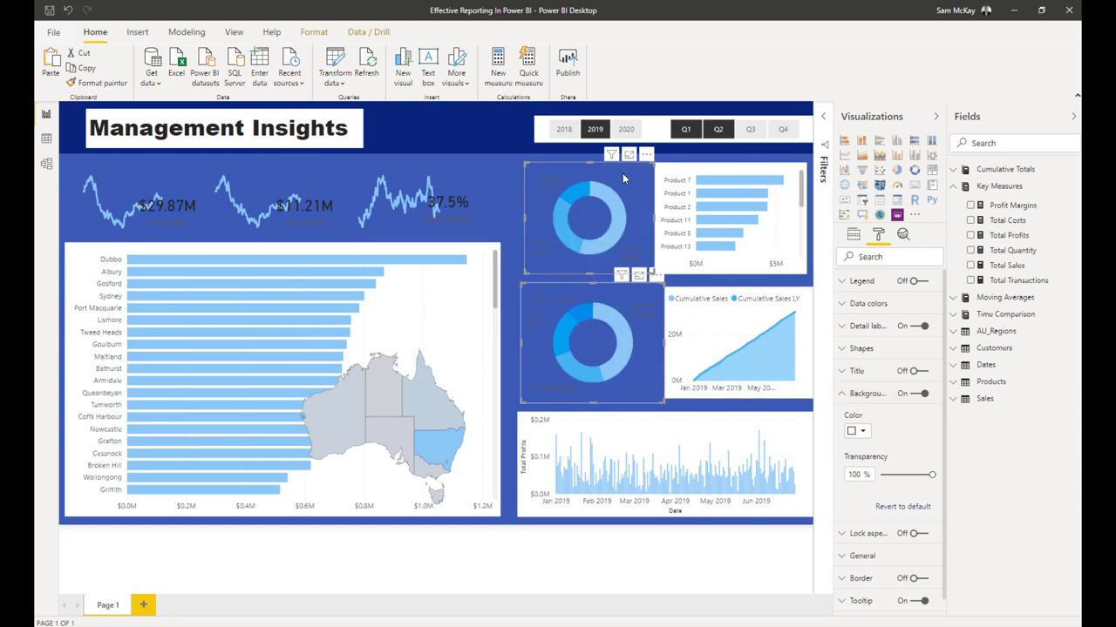
# Make the donut charts' detail labels white.
pyautogui.click(861, 326)
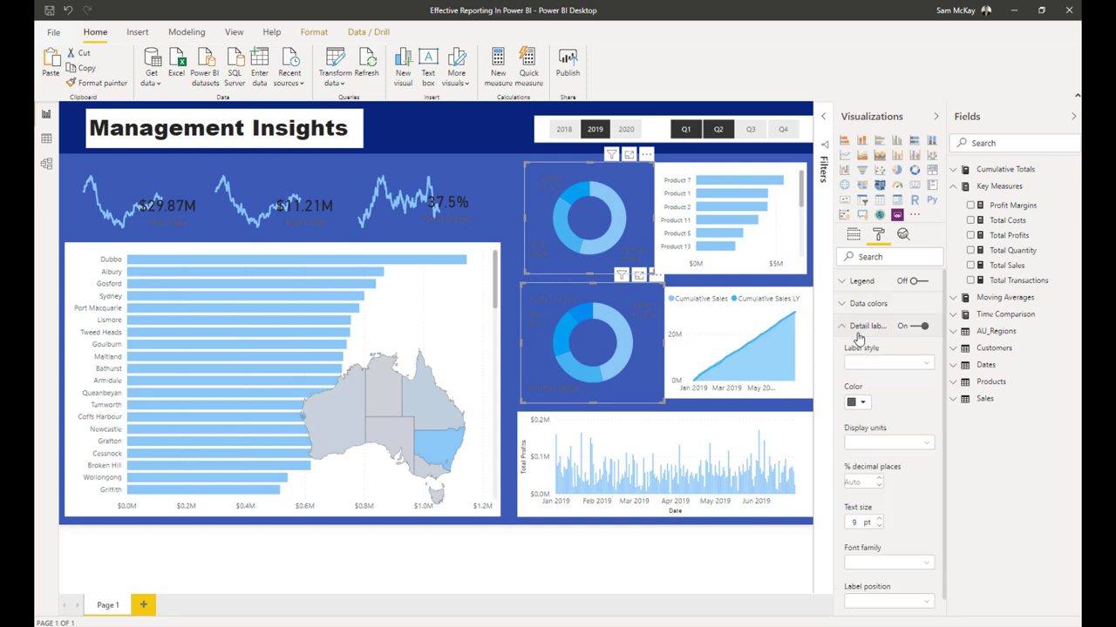
pyautogui.click(862, 404)
pyautogui.click(841, 432)
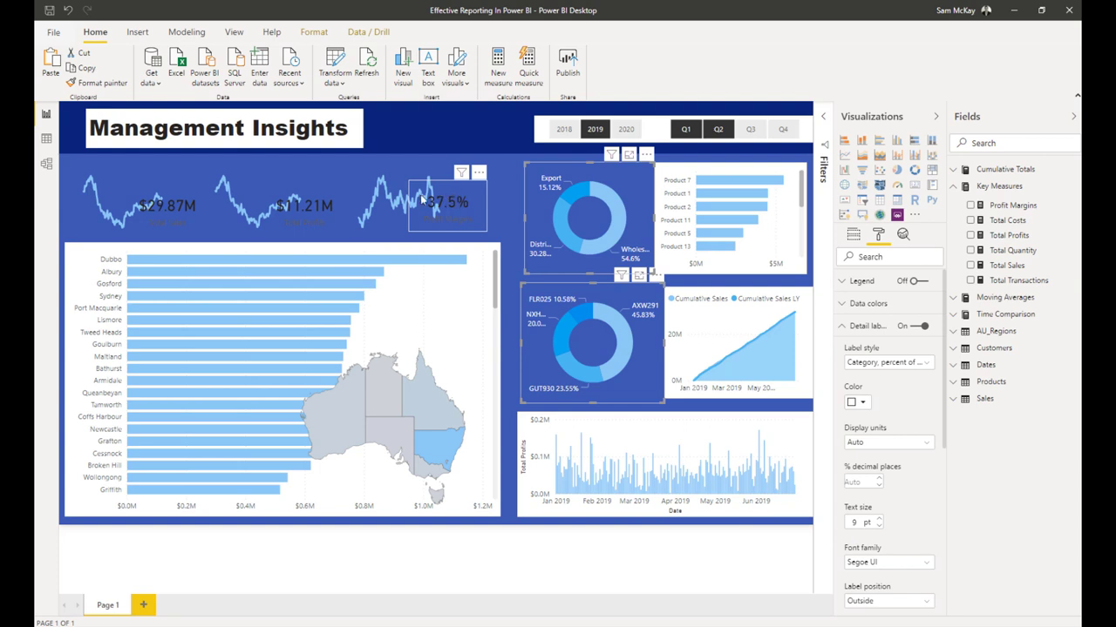
pyautogui.click(453, 201)
# Select the 37.5%, $11.21M and $29.87M cards and make their values white.
pyautogui.keyDown('ctrl'); pyautogui.click(305, 199); pyautogui.keyUp('ctrl')
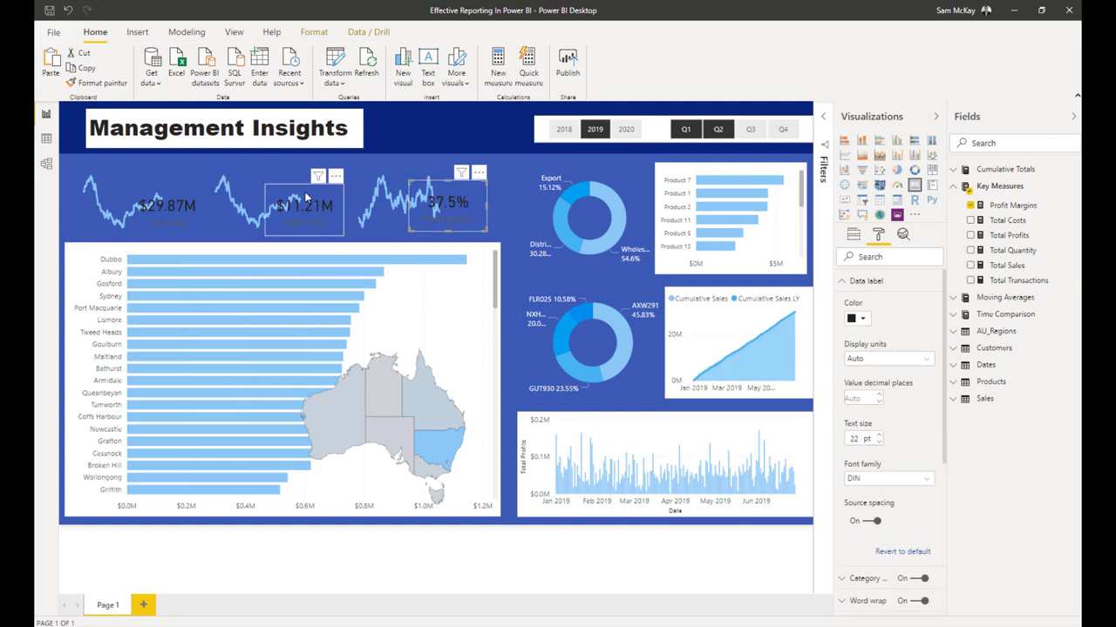
pyautogui.keyDown('ctrl'); pyautogui.click(172, 203); pyautogui.keyUp('ctrl')
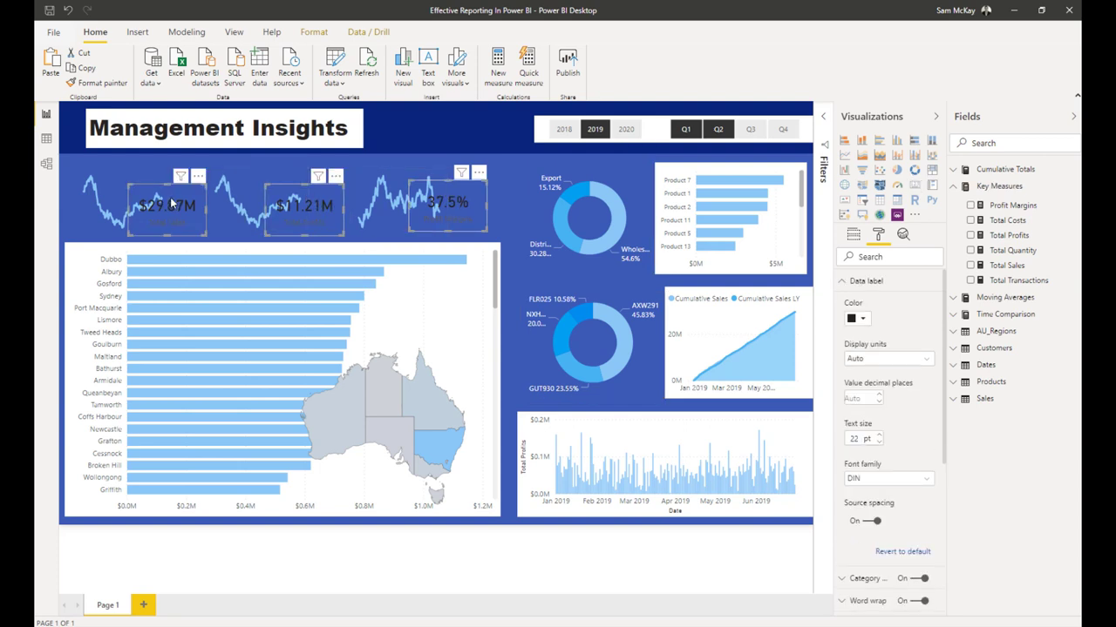
pyautogui.click(866, 321)
pyautogui.click(843, 351)
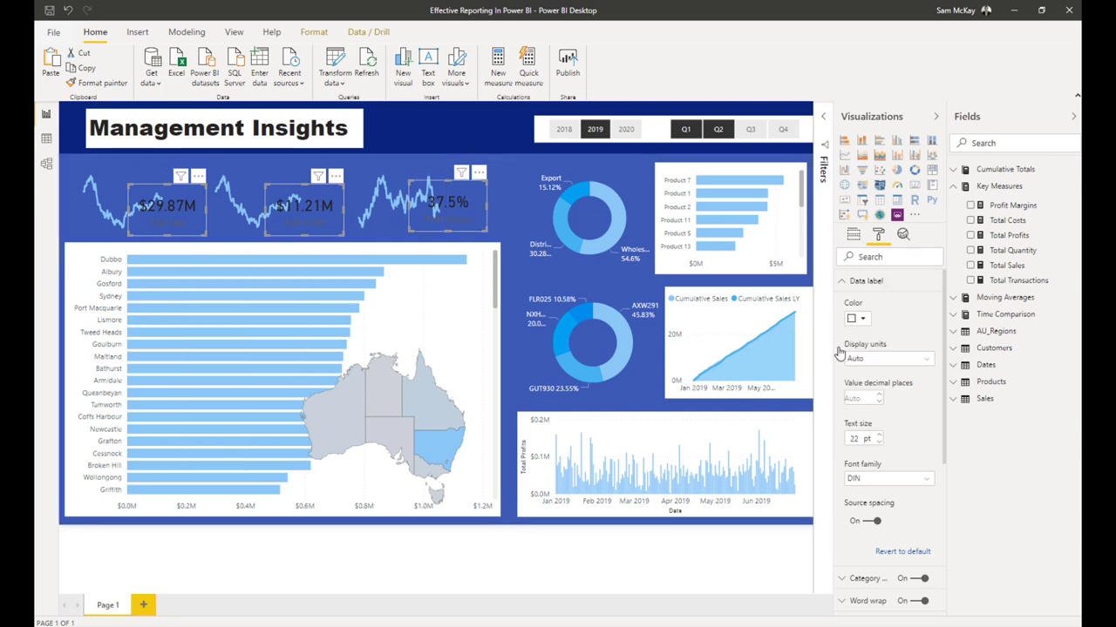
# Make the three KPI cards' category labels white.
pyautogui.click(844, 281)
pyautogui.click(842, 304)
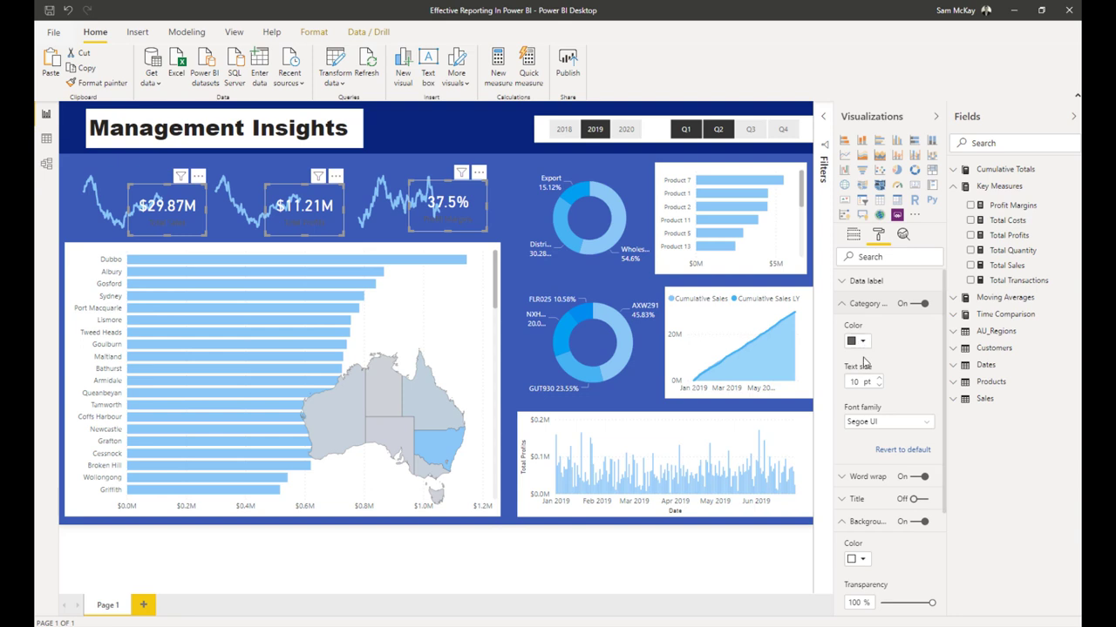
pyautogui.click(861, 341)
pyautogui.click(844, 353)
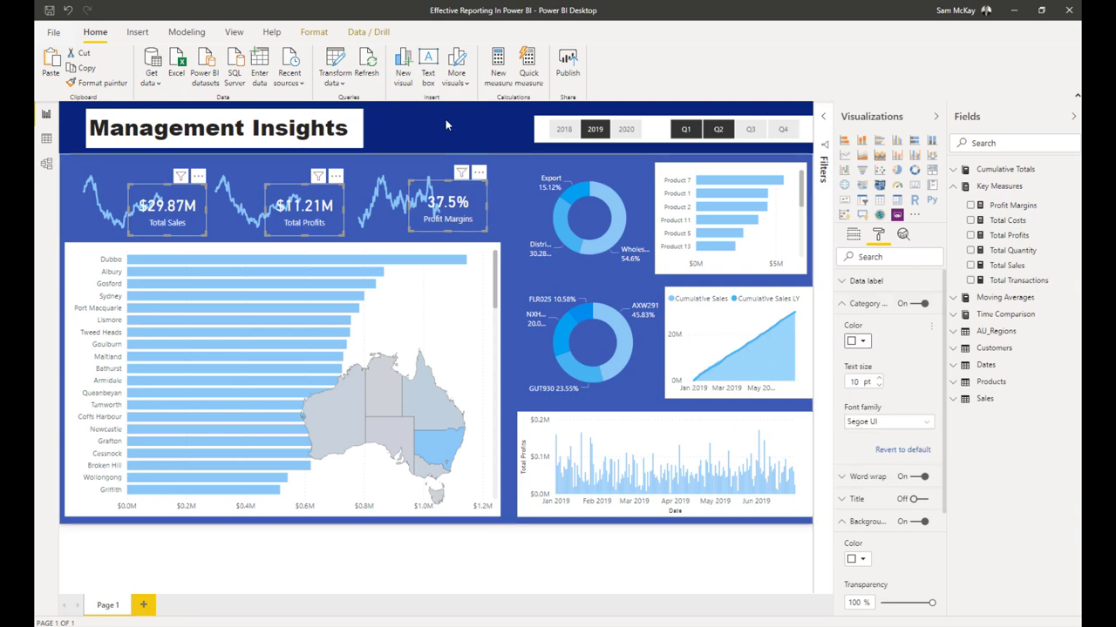
pyautogui.click(448, 252)
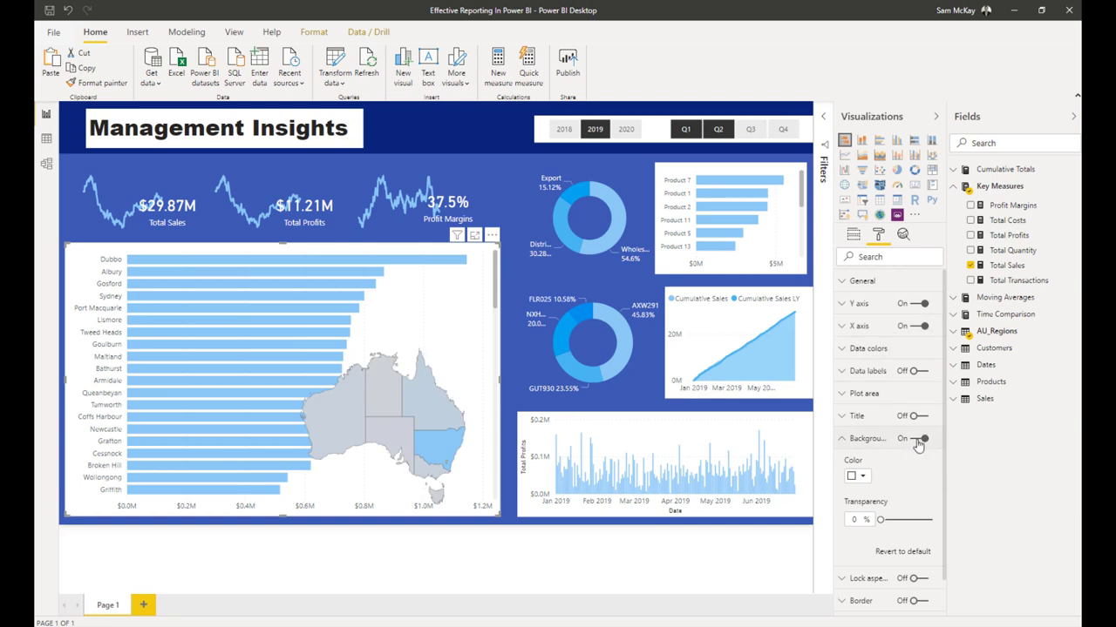
# Set 100% background transparency on the city sales, Total Profits, Cumulative Sales and Product charts.
pyautogui.click(931, 520)
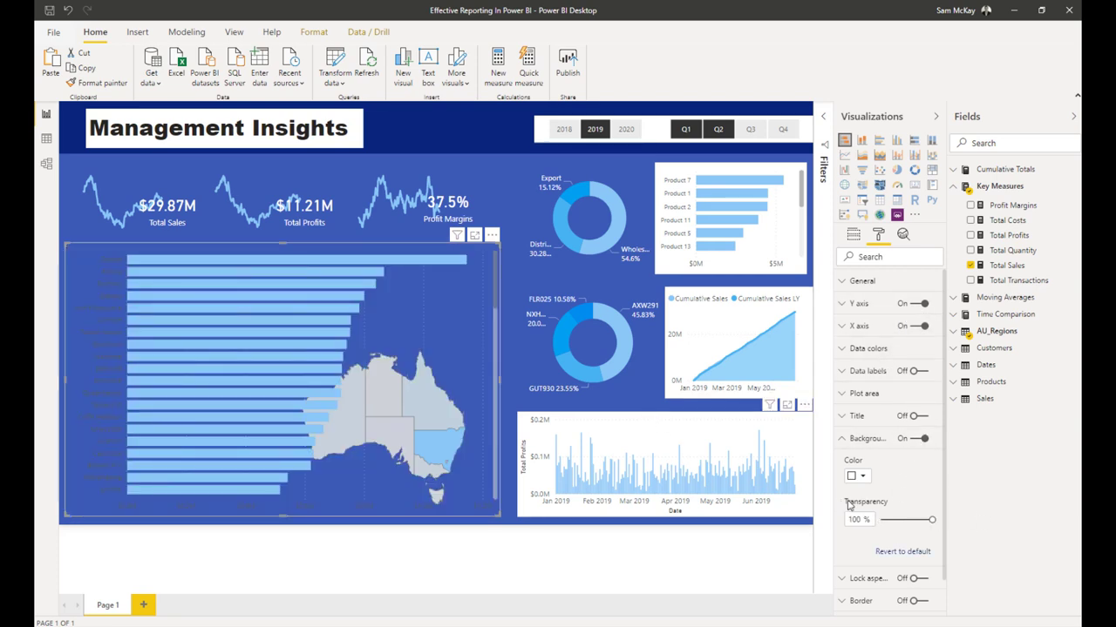
pyautogui.click(931, 520)
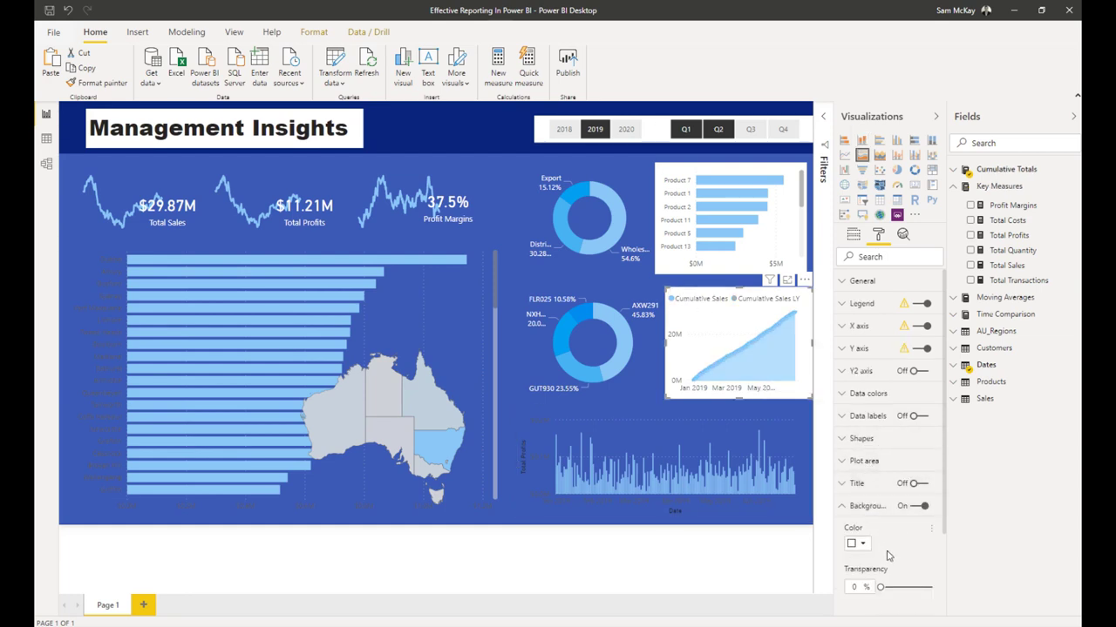
pyautogui.scroll(-2, 889, 553)
pyautogui.moveTo(880, 479); pyautogui.dragTo(931, 480)
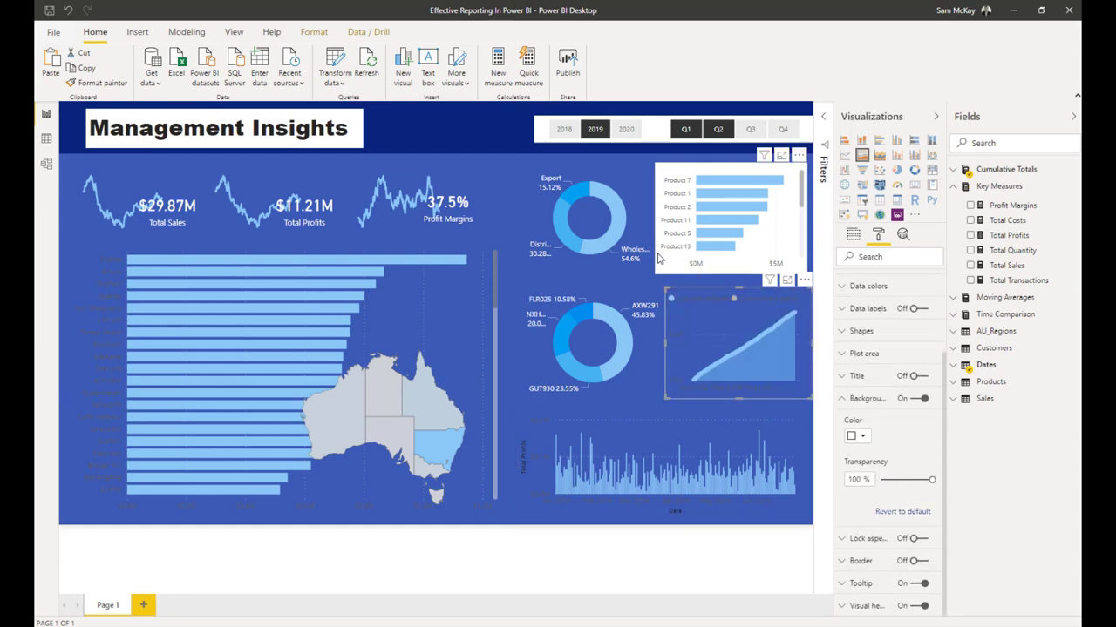
pyautogui.click(741, 214)
pyautogui.moveTo(881, 519); pyautogui.dragTo(931, 520)
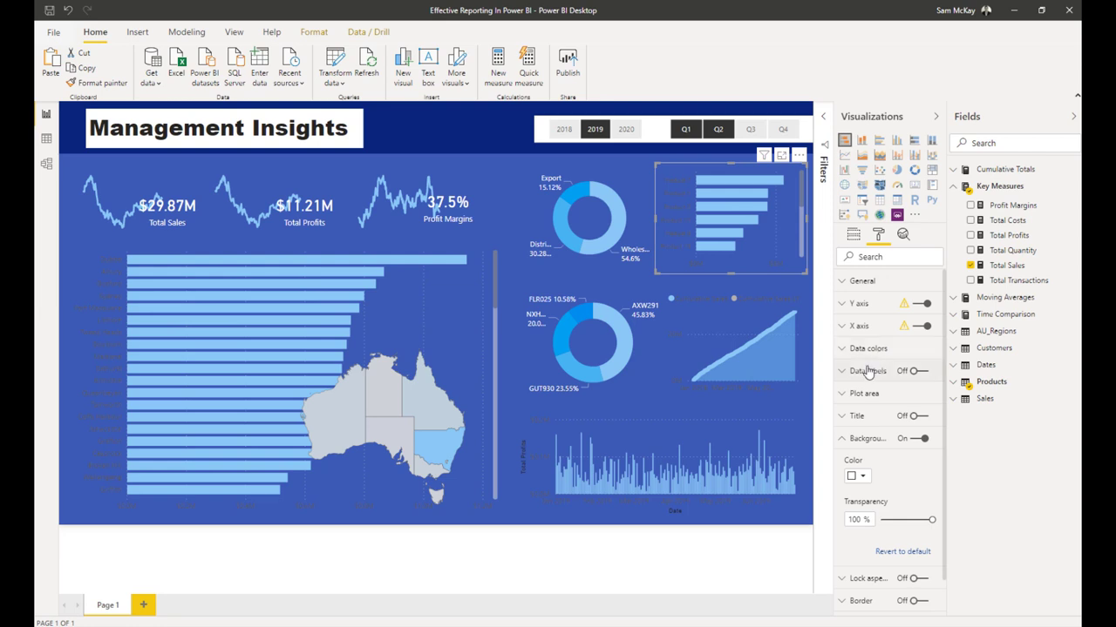
# Make the Product chart's y-axis labels white.
pyautogui.click(860, 304)
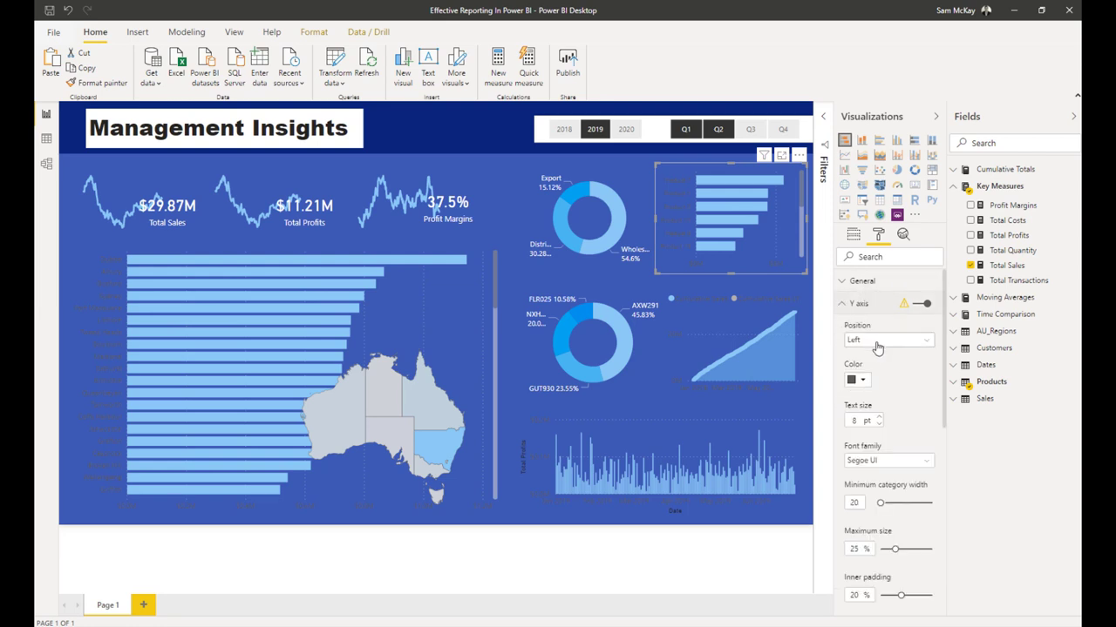
pyautogui.click(863, 379)
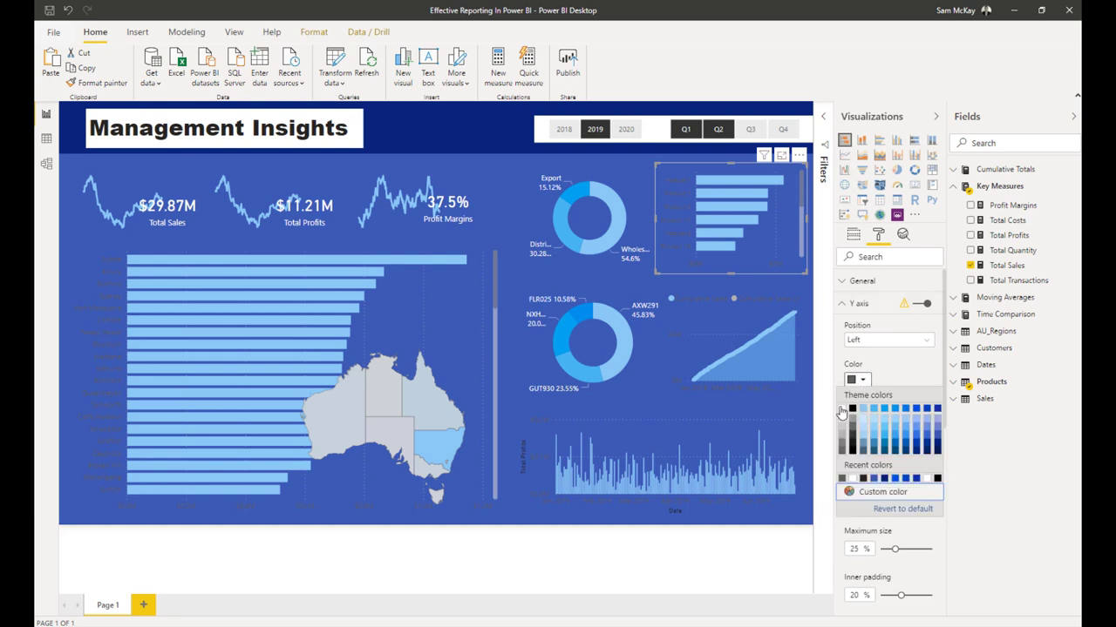
pyautogui.click(842, 409)
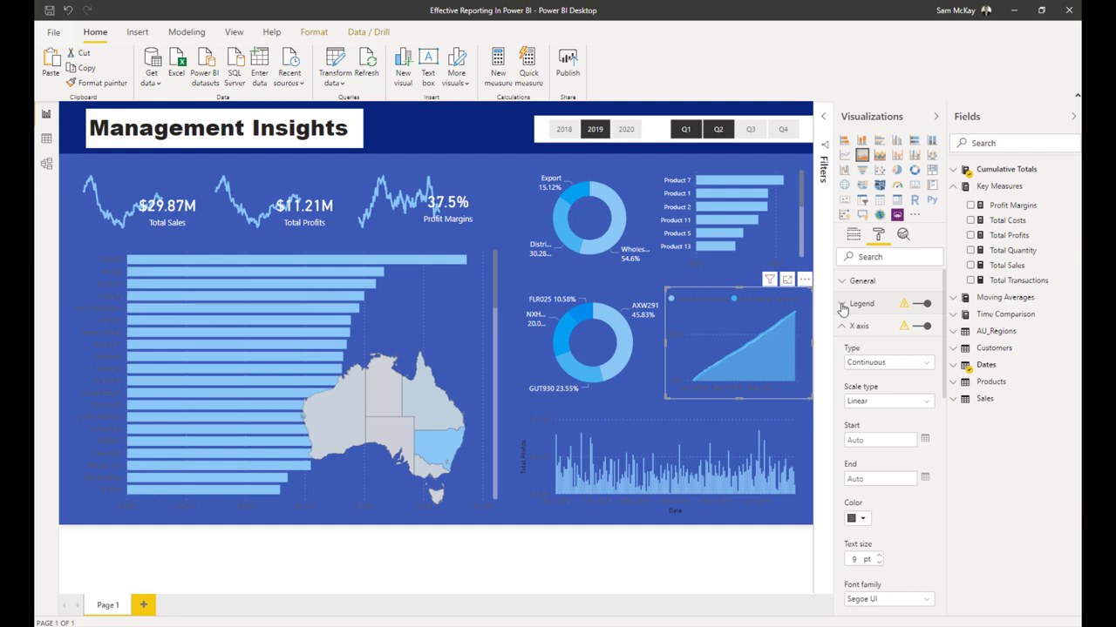
# Make the Cumulative Sales chart's legend text white.
pyautogui.click(842, 305)
pyautogui.click(866, 472)
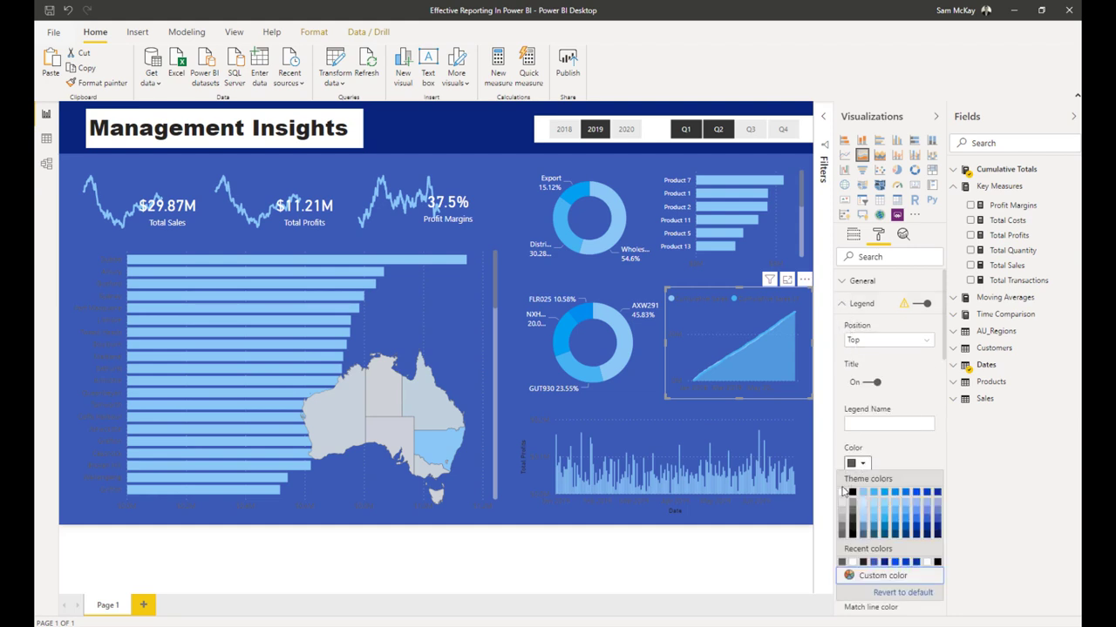
pyautogui.click(842, 493)
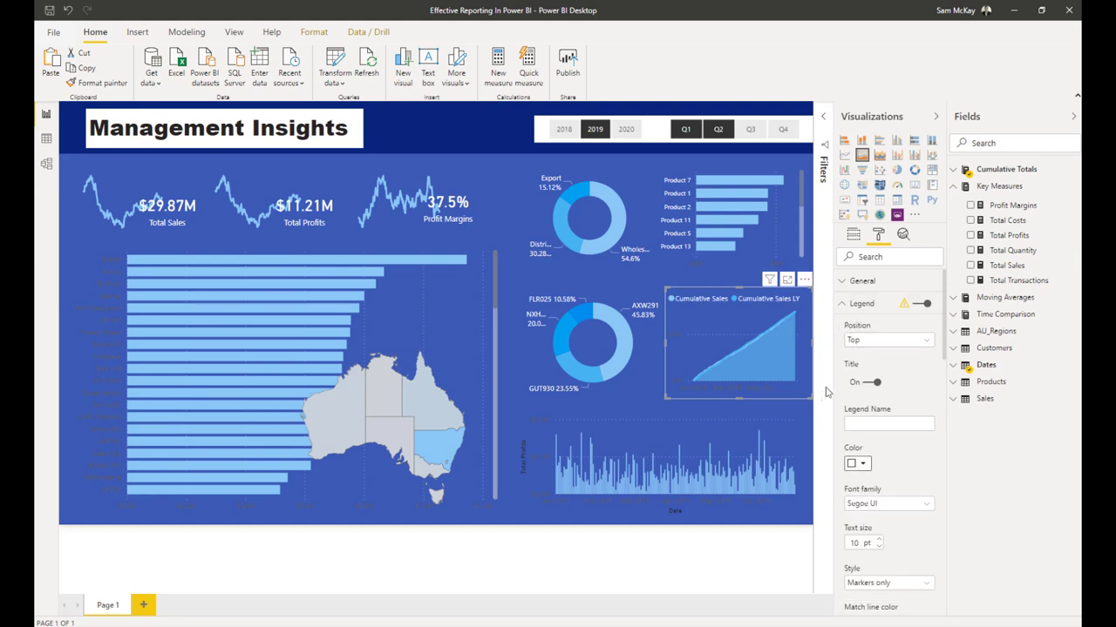
pyautogui.click(844, 304)
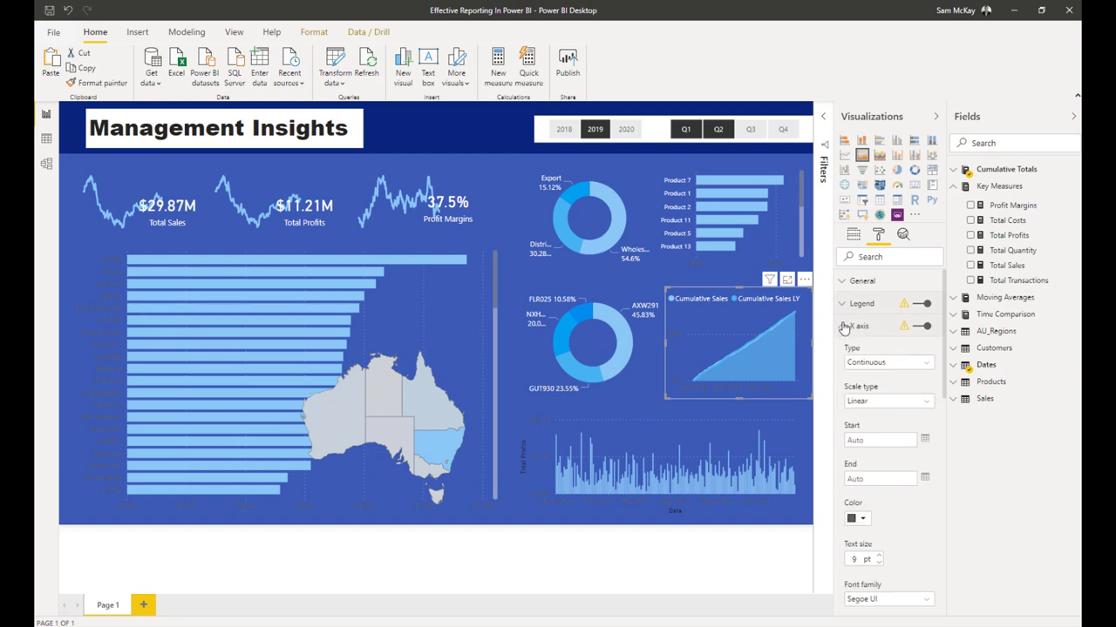
# Make the Cumulative Sales chart's date axis labels white.
pyautogui.click(841, 328)
pyautogui.click(842, 328)
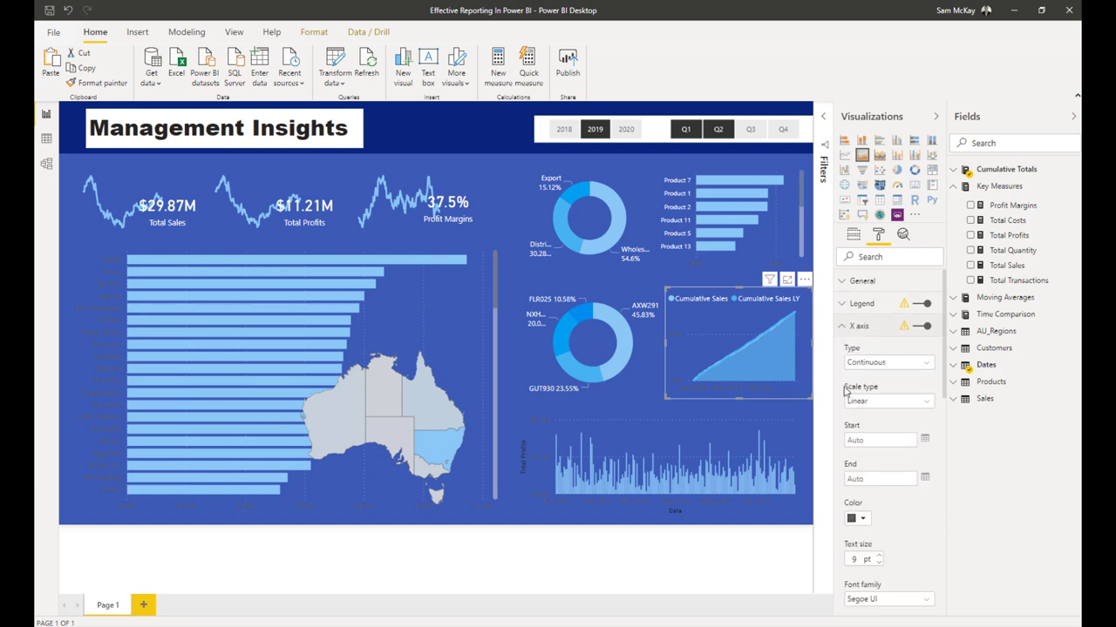
pyautogui.click(862, 520)
pyautogui.click(843, 402)
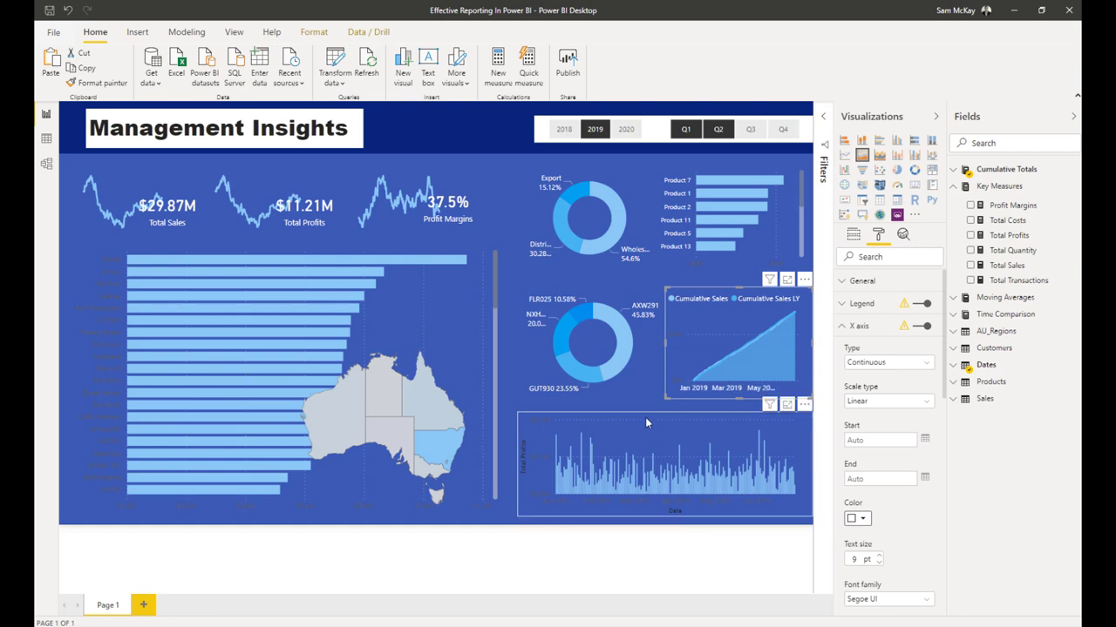
pyautogui.click(646, 418)
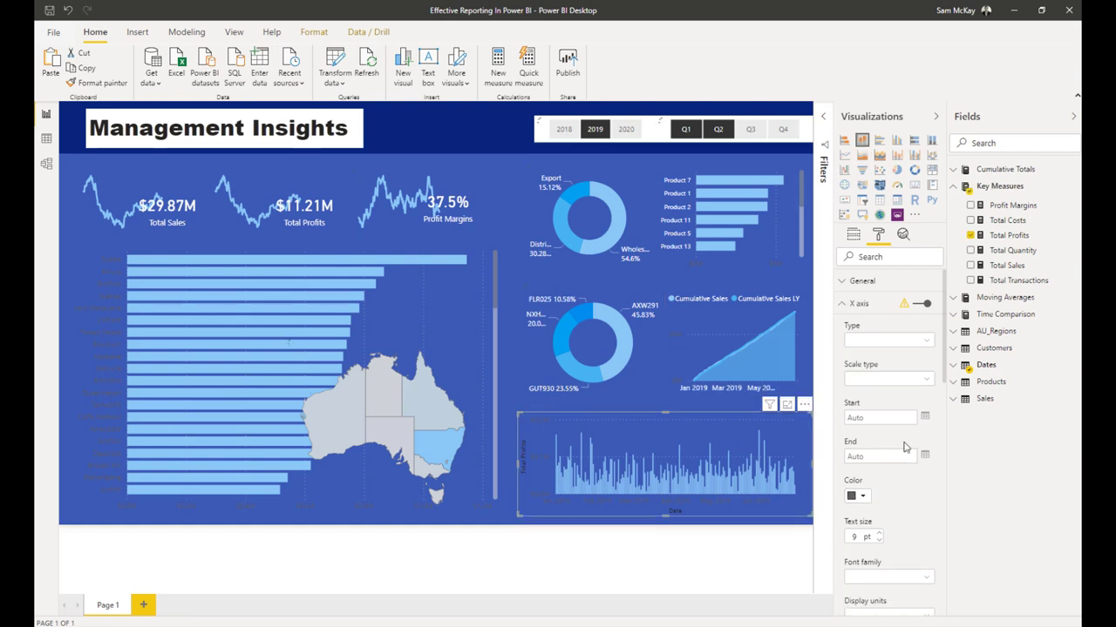
# Make the column chart's date labels white and hide the date axis title.
pyautogui.click(862, 495)
pyautogui.click(842, 525)
pyautogui.scroll(-4, 850, 523)
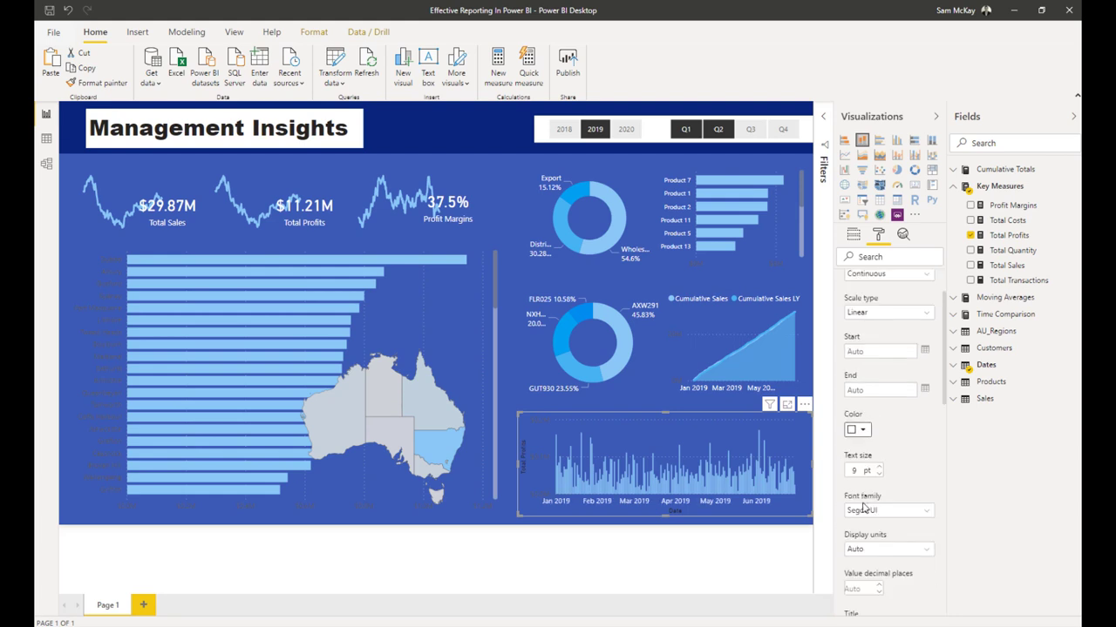
pyautogui.click(854, 511)
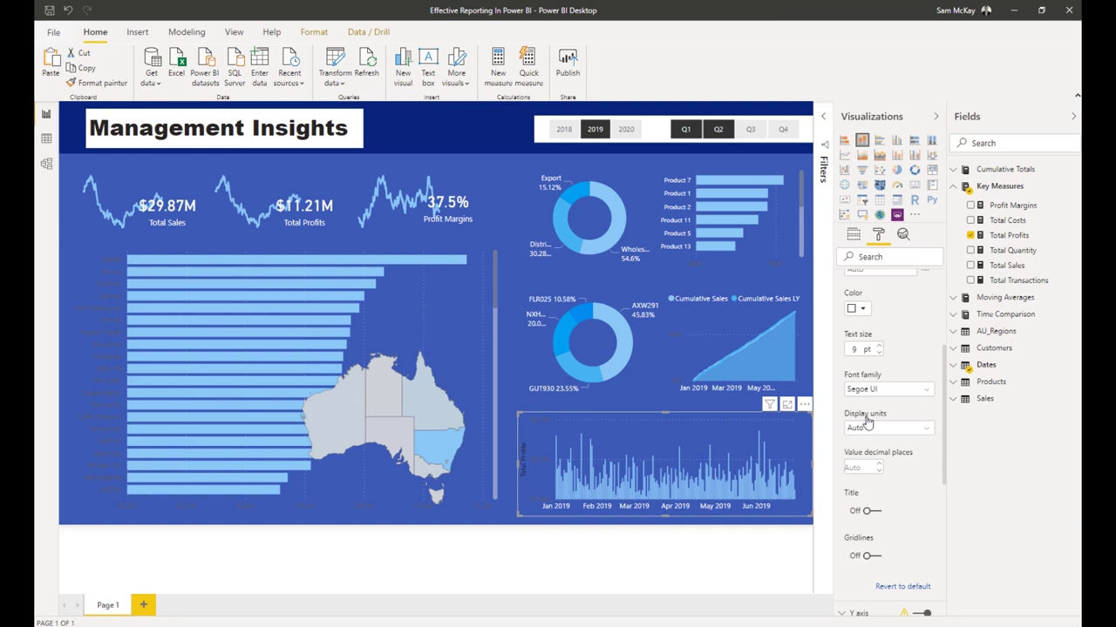
pyautogui.scroll(3, 867, 418)
# Make the column chart's y-axis labels white and turn off its title.
pyautogui.click(844, 305)
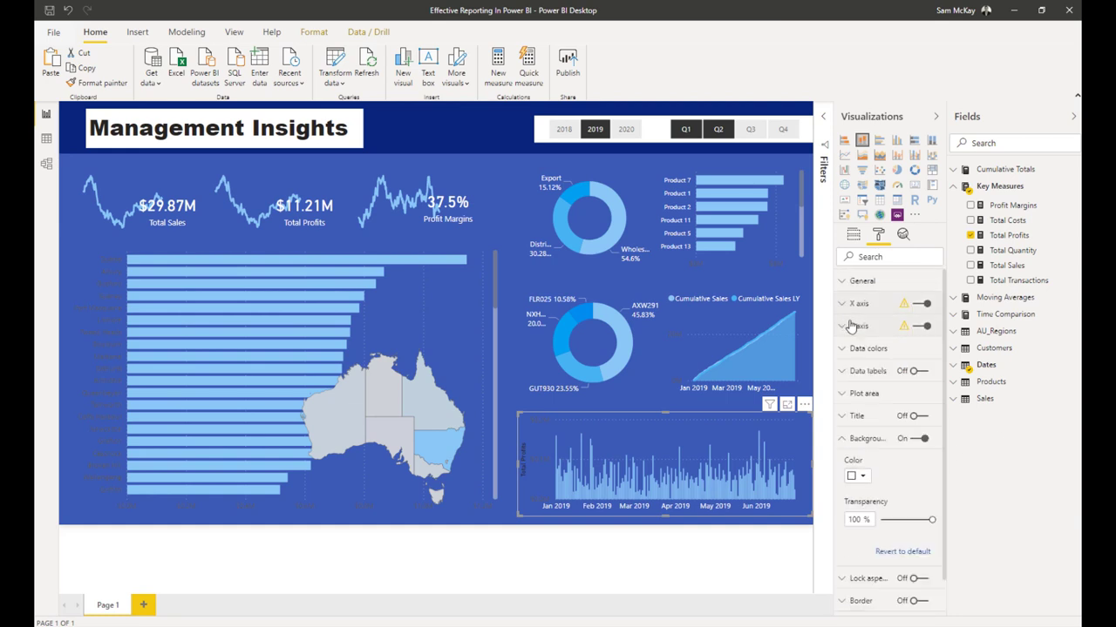
pyautogui.click(846, 325)
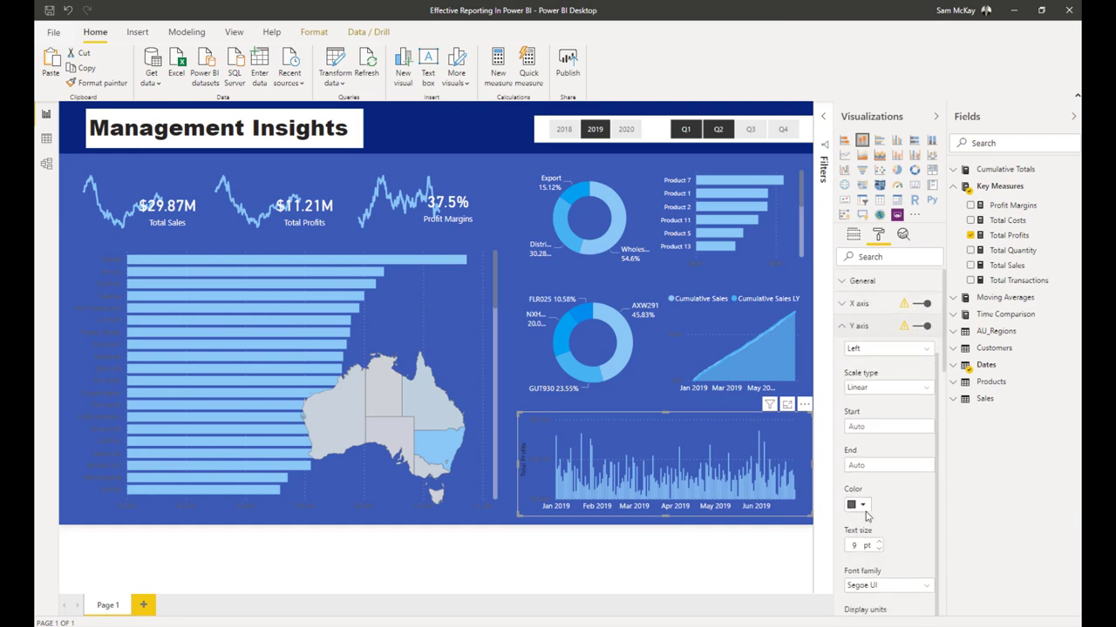
pyautogui.click(854, 506)
pyautogui.click(841, 388)
pyautogui.scroll(-3, 869, 542)
pyautogui.click(871, 523)
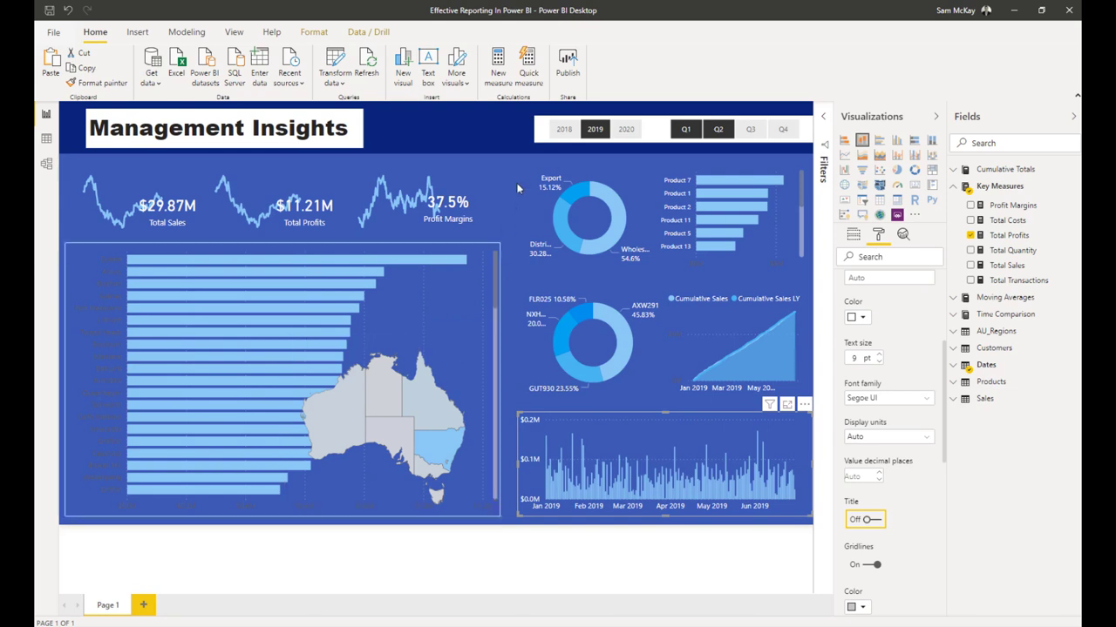
# Make the year and quarter slicer backgrounds 100% transparent.
pyautogui.click(565, 123)
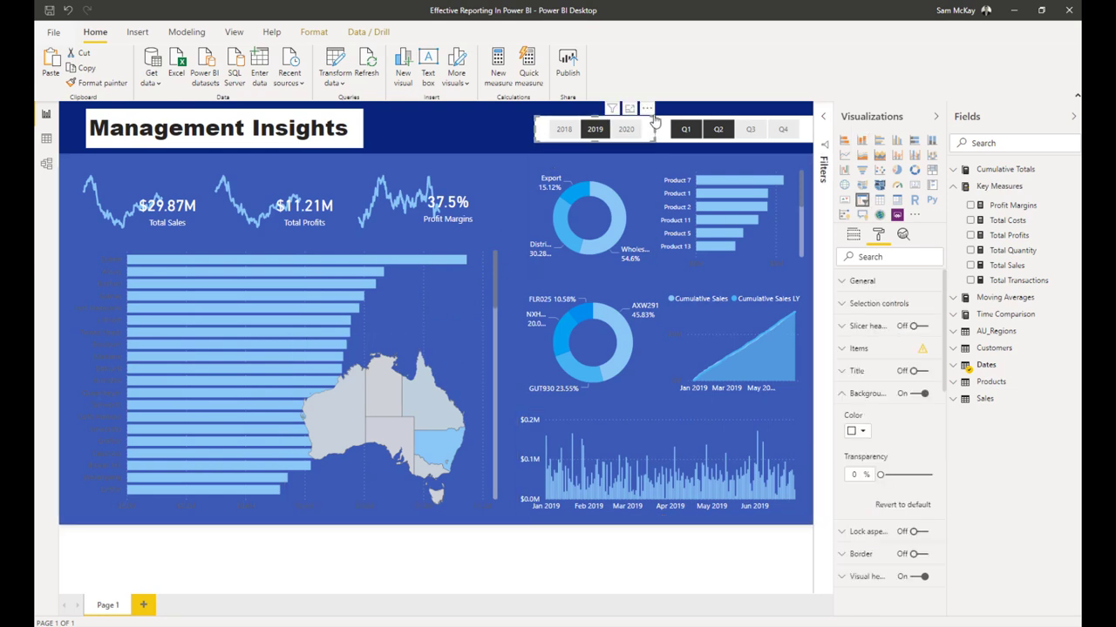
pyautogui.keyDown('ctrl'); pyautogui.click(669, 132); pyautogui.keyUp('ctrl')
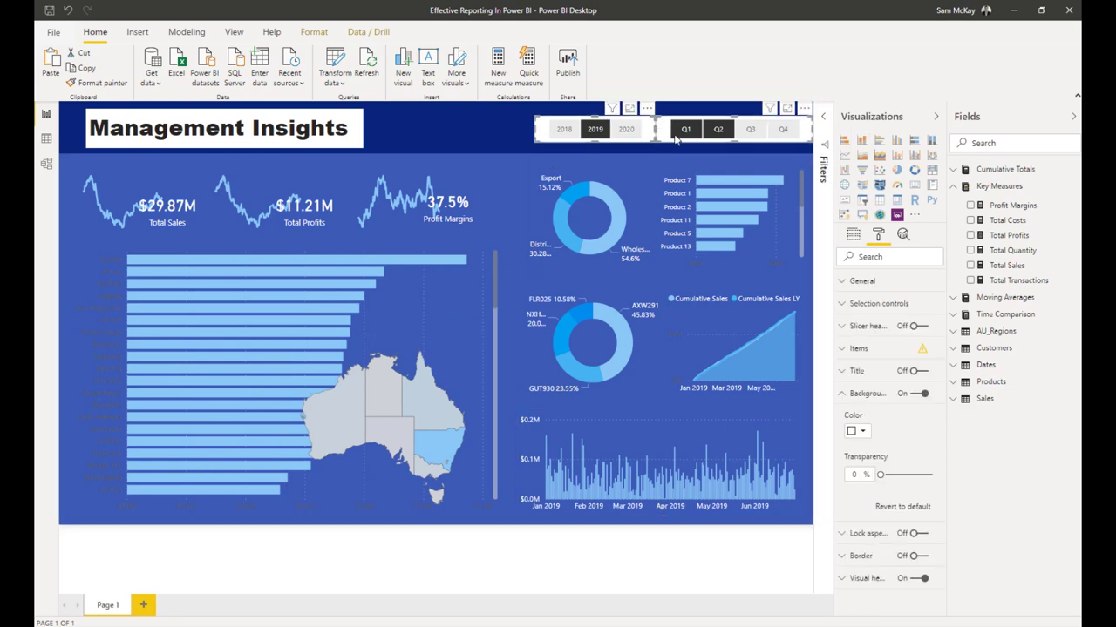
pyautogui.click(929, 475)
# Make the Management Insights title box background transparent with white text.
pyautogui.click(306, 114)
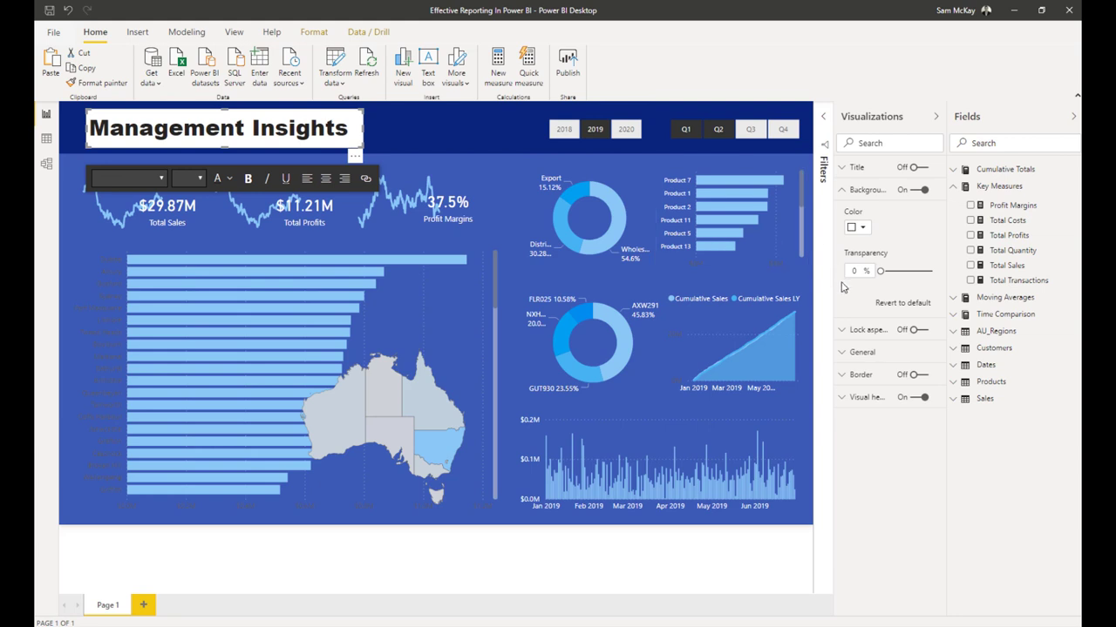
pyautogui.click(931, 272)
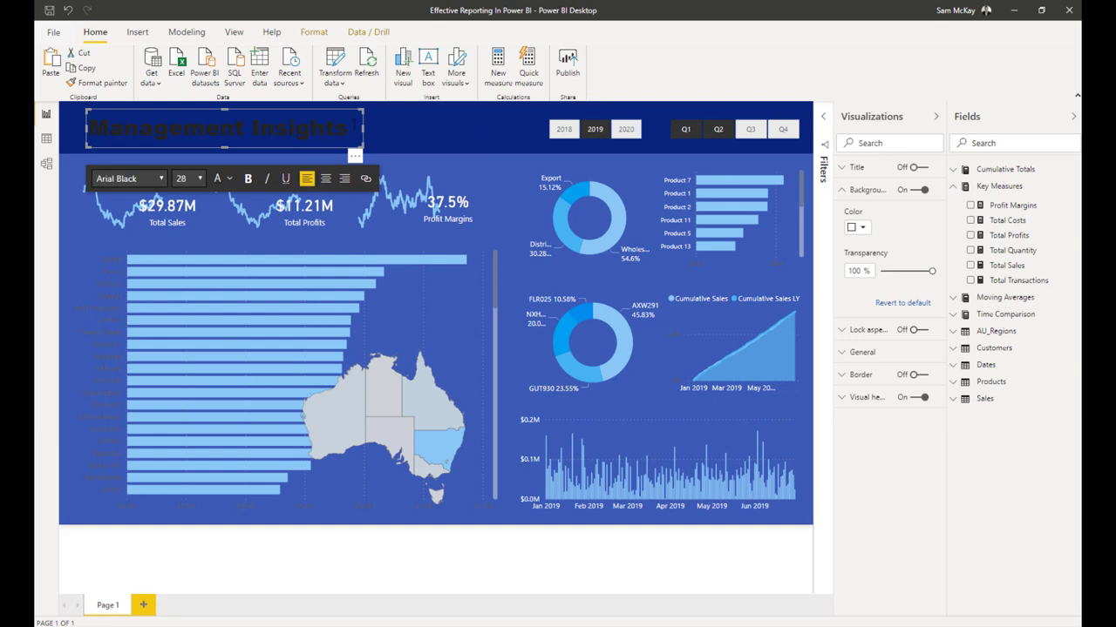
pyautogui.click(228, 178)
pyautogui.click(237, 201)
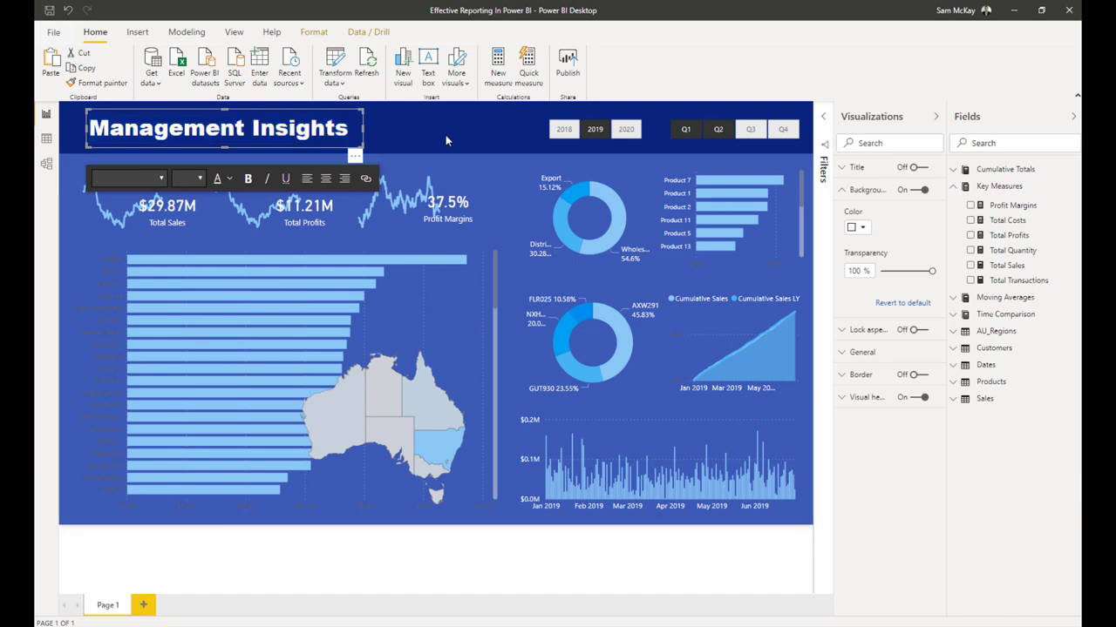
pyautogui.click(445, 140)
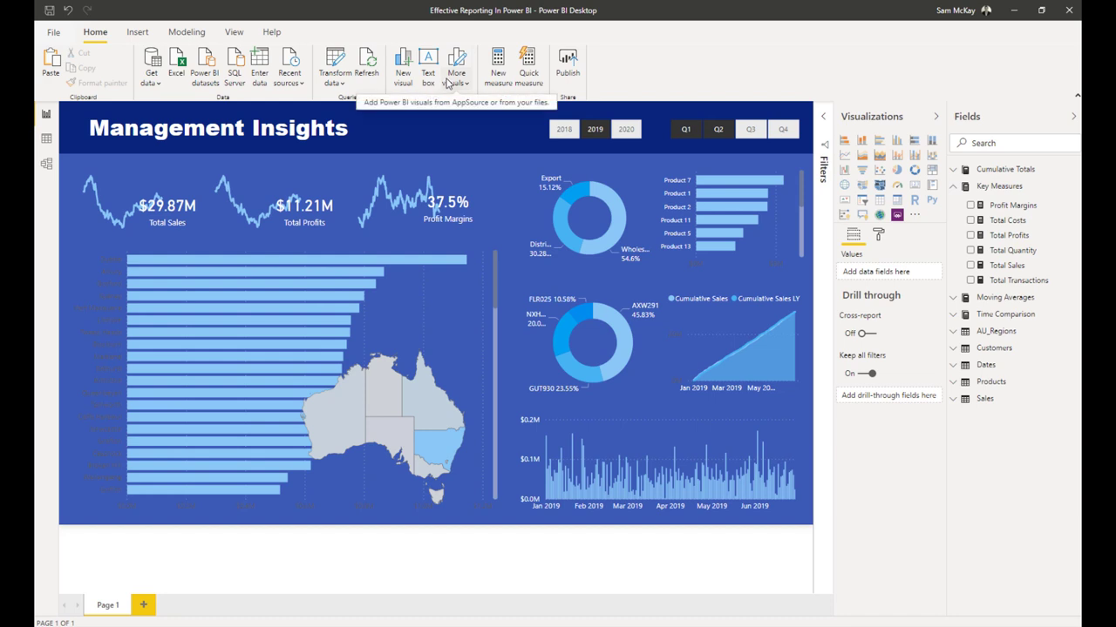
# Select and deselect the top donut chart to check its labels on the blue panel.
pyautogui.click(526, 272)
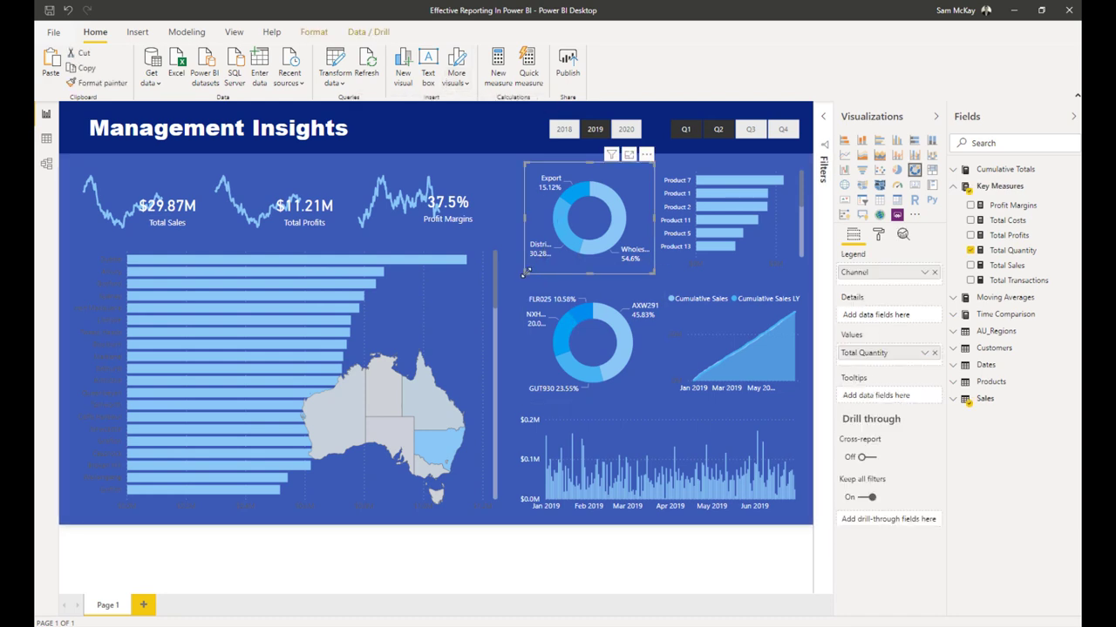
pyautogui.click(467, 127)
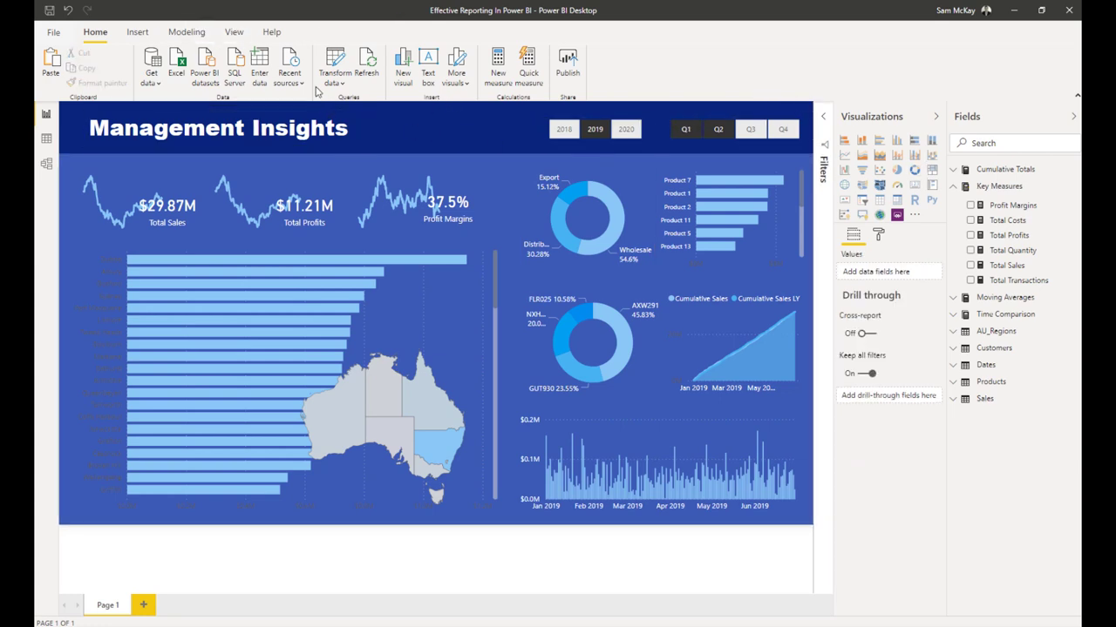
pyautogui.click(187, 32)
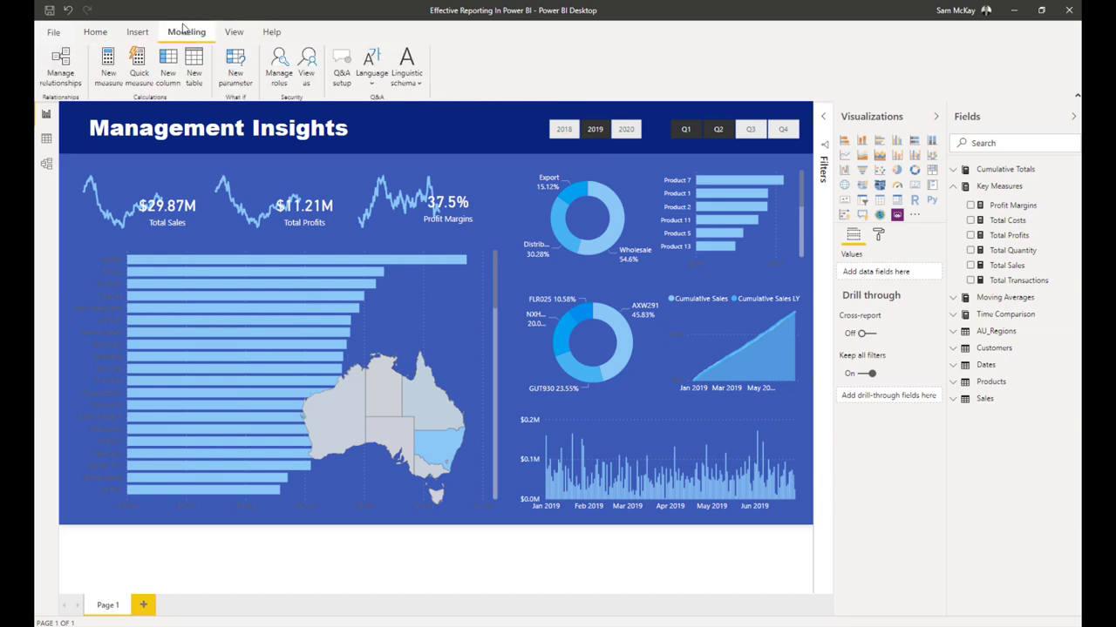
# Insert a line shape and stretch it vertically down the canvas between the charts.
pyautogui.click(136, 33)
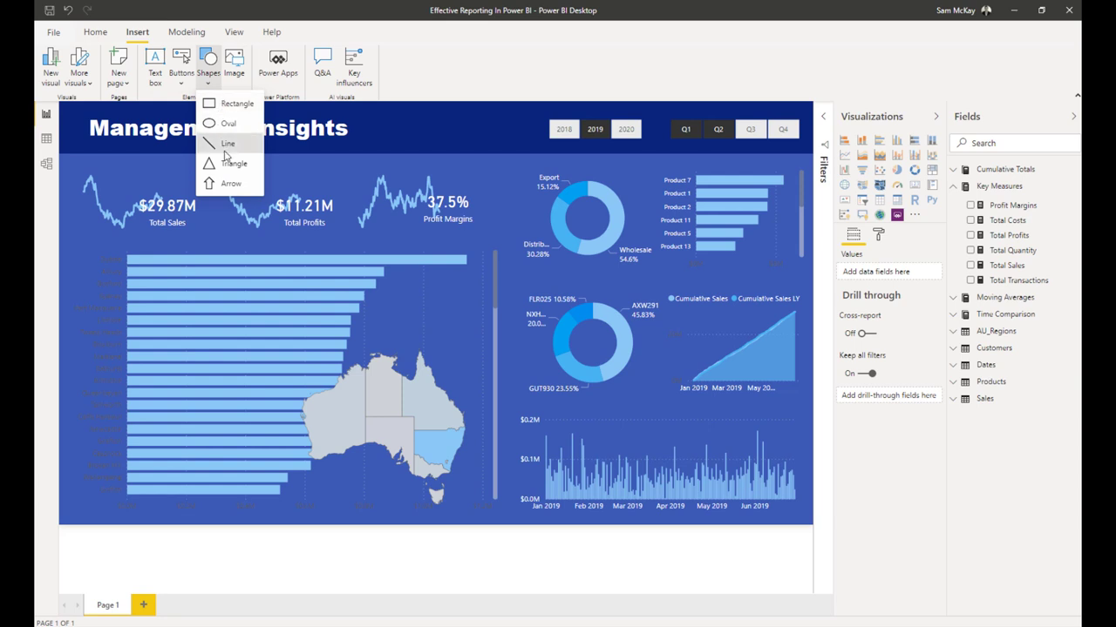
pyautogui.click(223, 144)
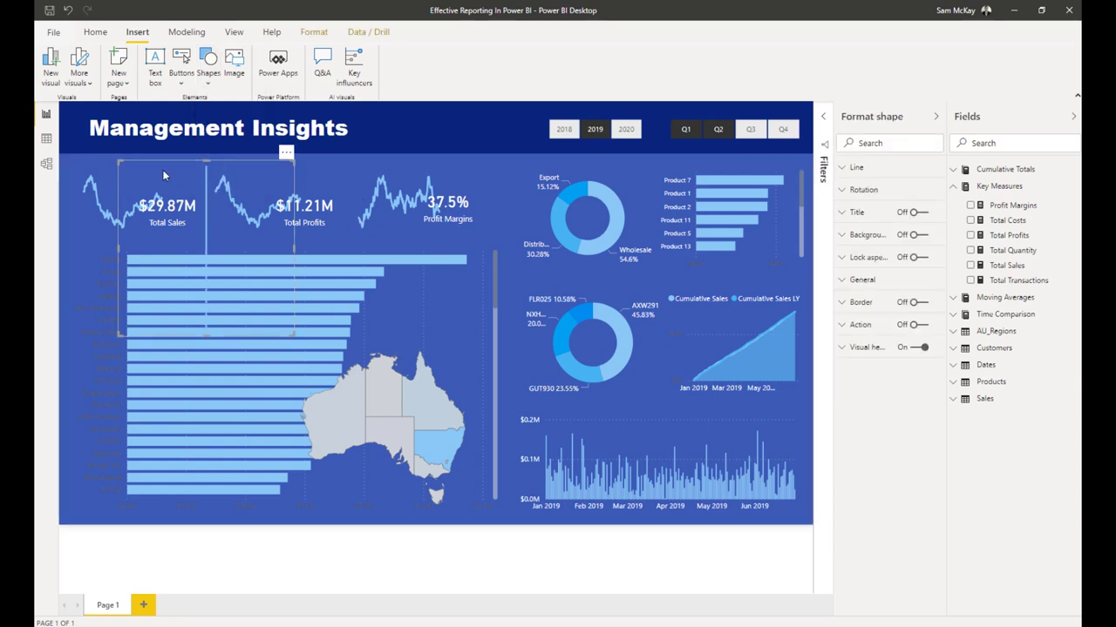
pyautogui.moveTo(167, 174); pyautogui.dragTo(467, 158)
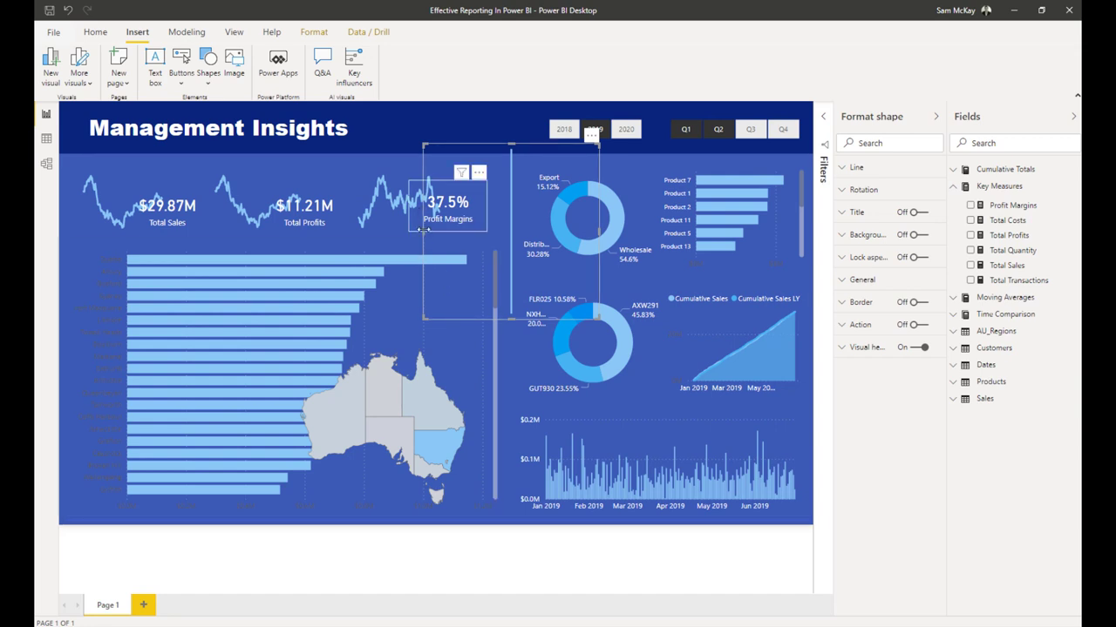
pyautogui.moveTo(423, 229); pyautogui.dragTo(592, 136)
pyautogui.hotkey('ctrl', 'z')
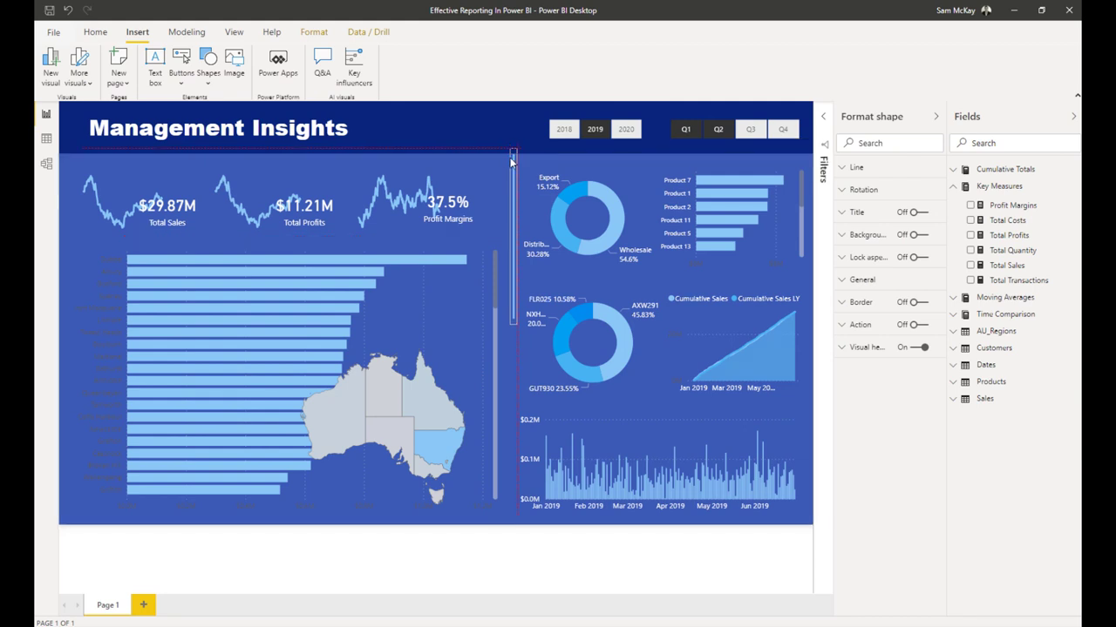
pyautogui.moveTo(514, 323); pyautogui.dragTo(516, 533)
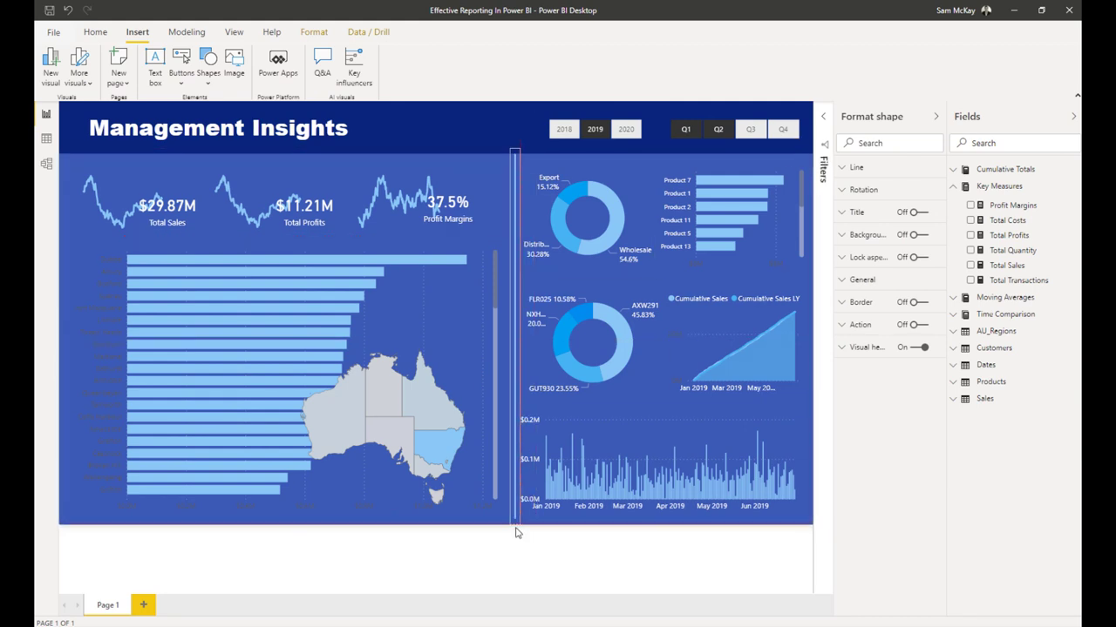
# Set the vertical divider line's colour to white.
pyautogui.click(503, 335)
pyautogui.click(515, 195)
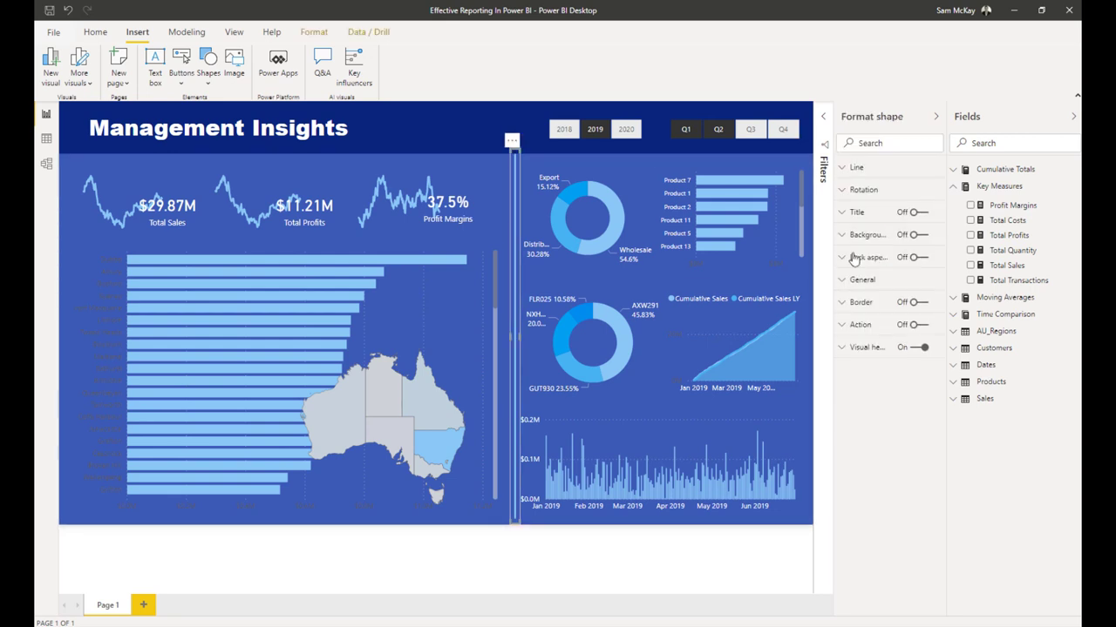
pyautogui.click(847, 166)
pyautogui.click(858, 205)
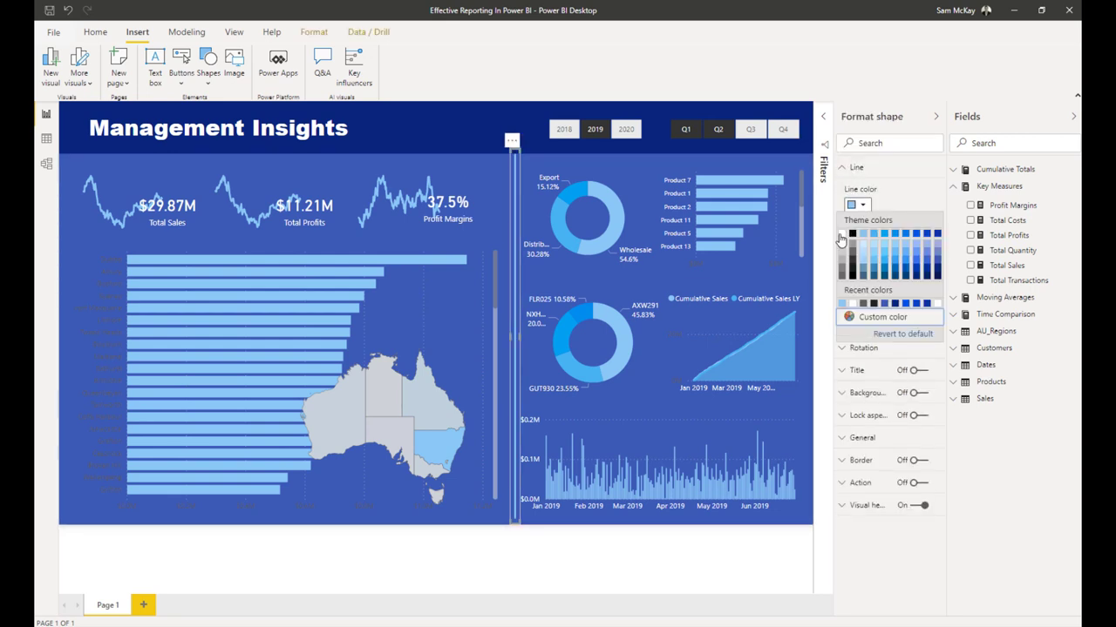
pyautogui.click(841, 235)
# Nudge the white vertical line slightly left.
pyautogui.click(483, 120)
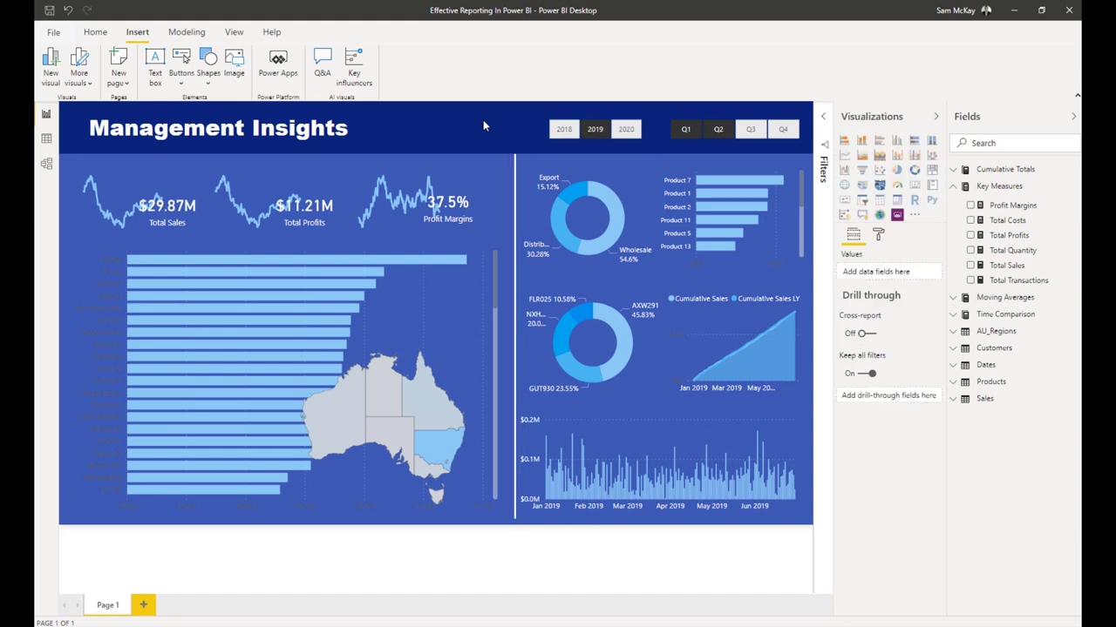
pyautogui.click(516, 163)
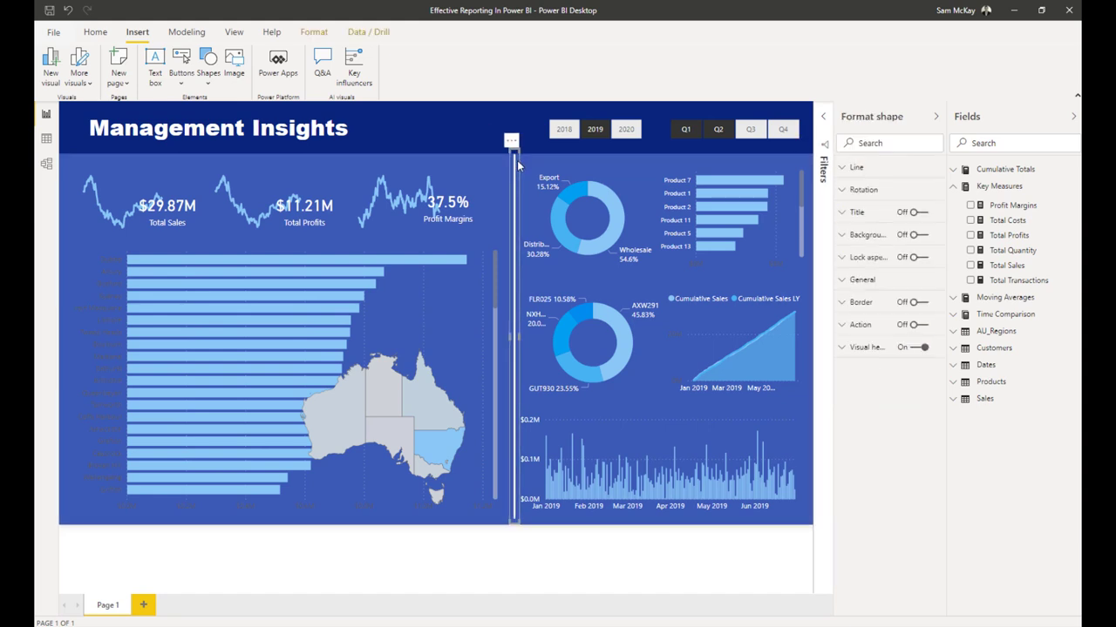
pyautogui.press('Left')
pyautogui.press('Left')
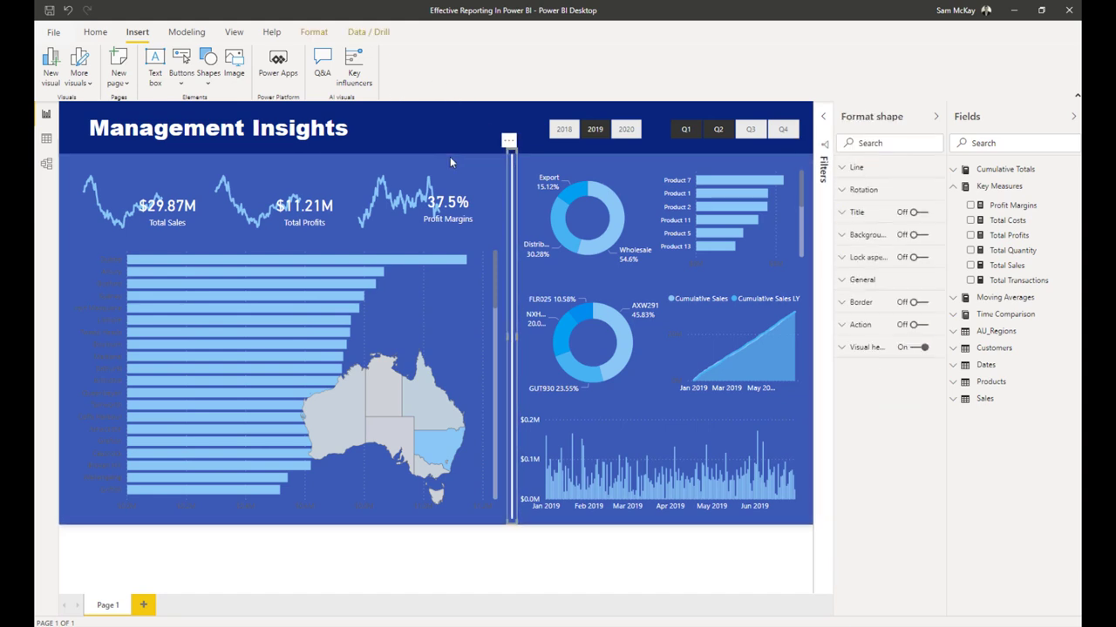
pyautogui.click(512, 181)
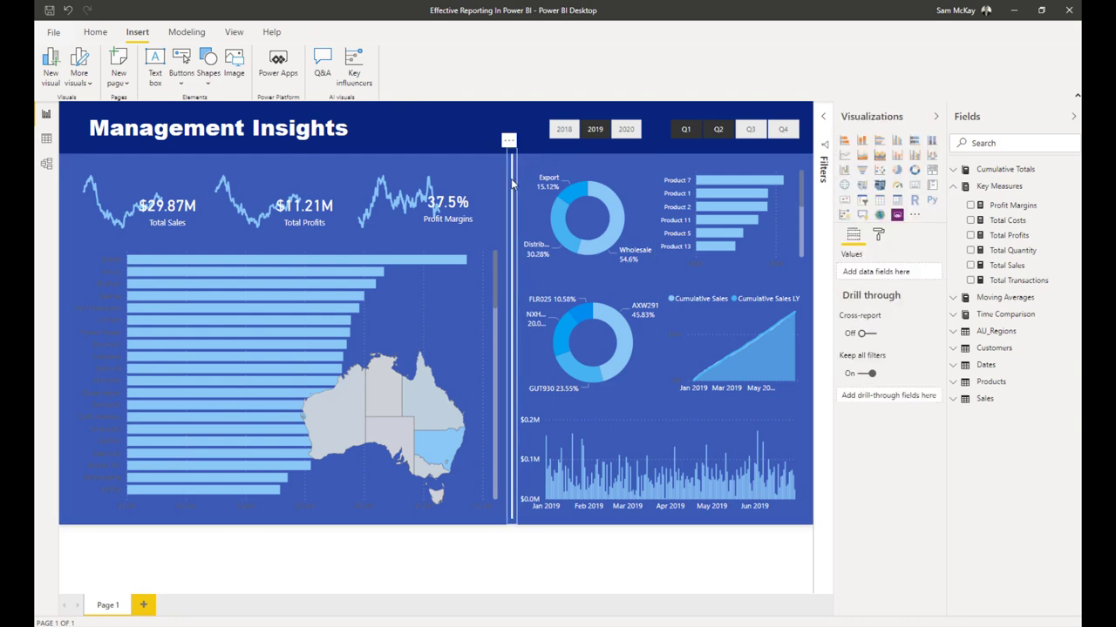
# Duplicate the line and rotate the copy 90° to make it horizontal.
pyautogui.hotkey('ctrl', 'c')
pyautogui.hotkey('ctrl', 'v')
pyautogui.moveTo(517, 210); pyautogui.dragTo(499, 158)
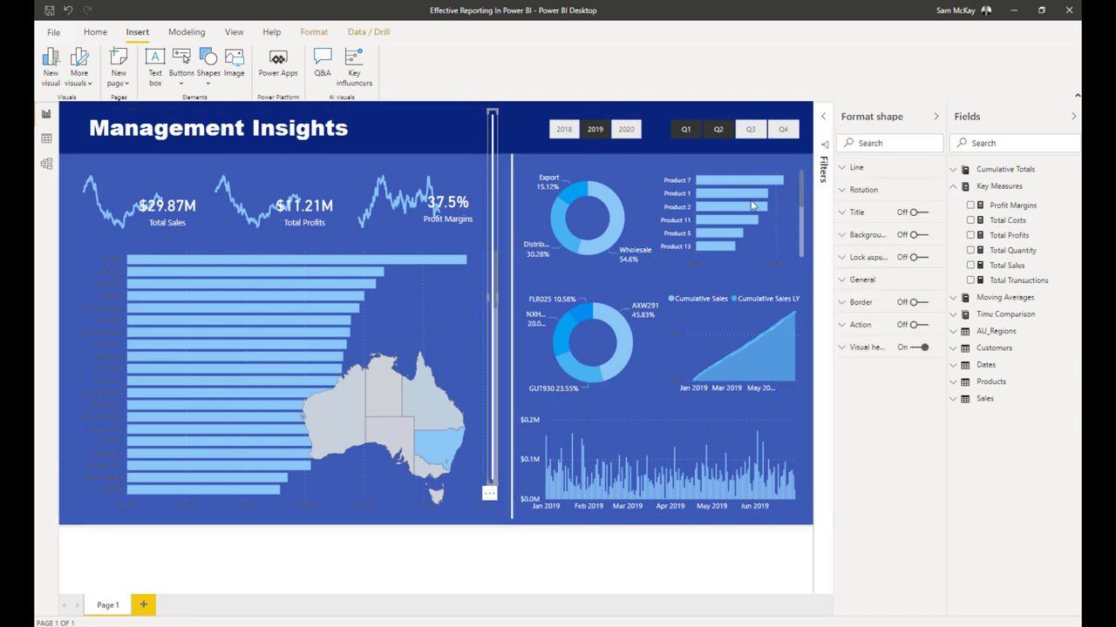
pyautogui.click(864, 178)
pyautogui.click(862, 171)
pyautogui.click(862, 190)
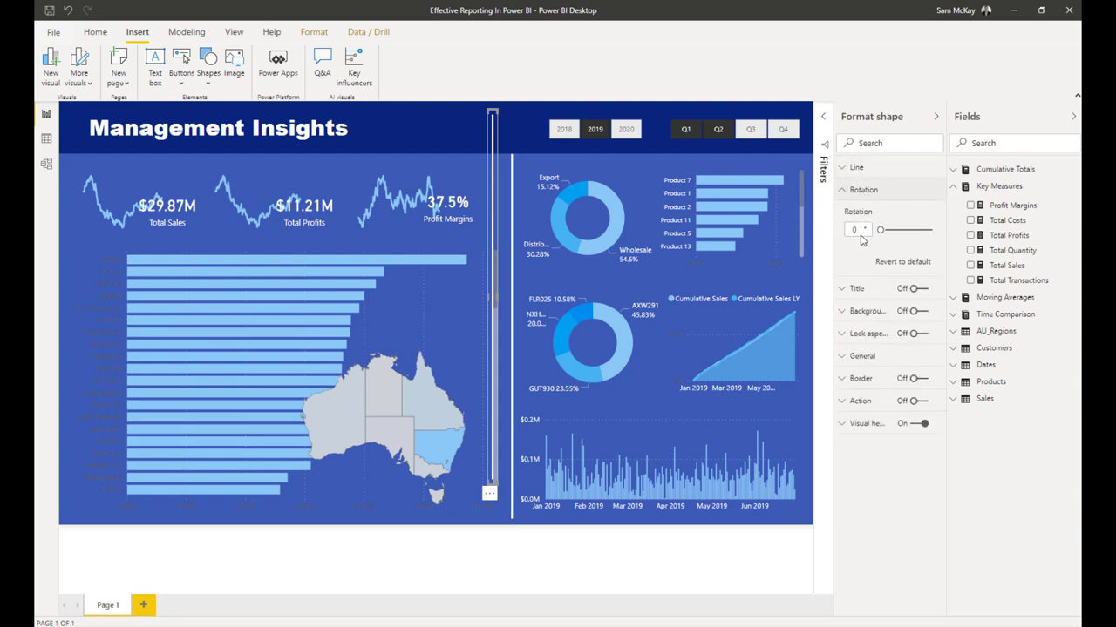
pyautogui.click(857, 228)
pyautogui.write('90')
pyautogui.press('Return')
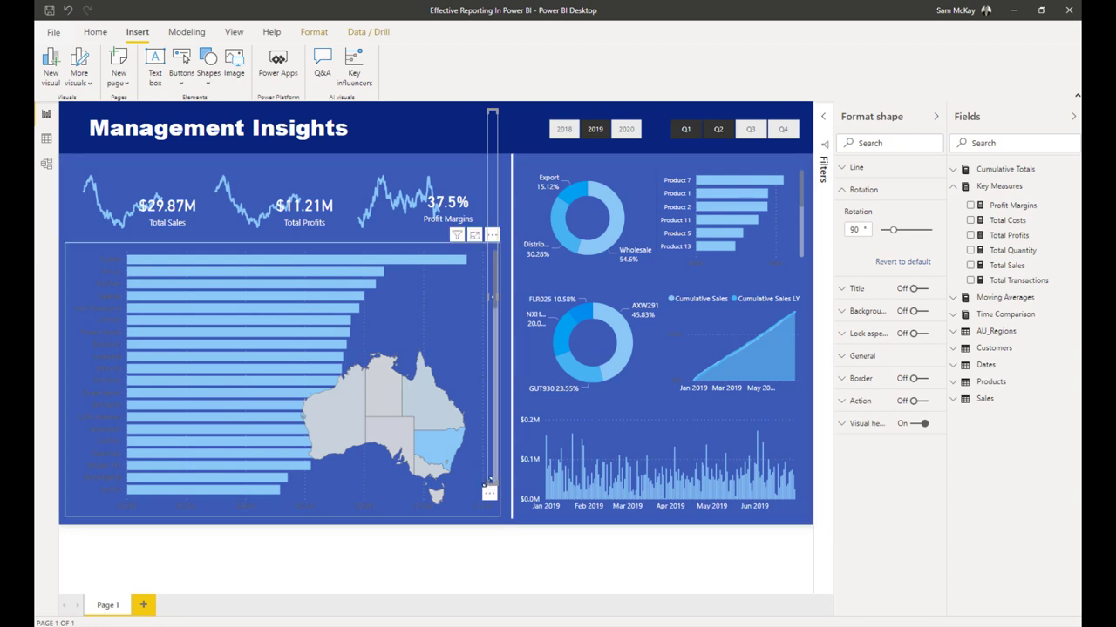
# Place the horizontal line beneath the KPI cards, stretched to the bar chart's left edge.
pyautogui.moveTo(492, 375); pyautogui.dragTo(241, 121)
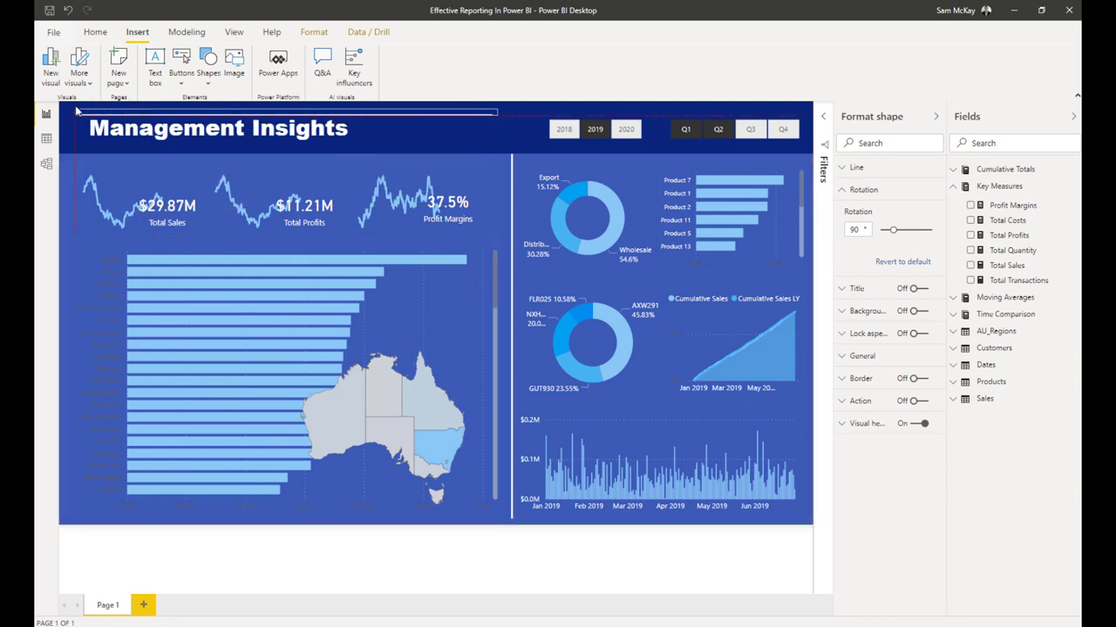
pyautogui.moveTo(403, 113); pyautogui.dragTo(407, 231)
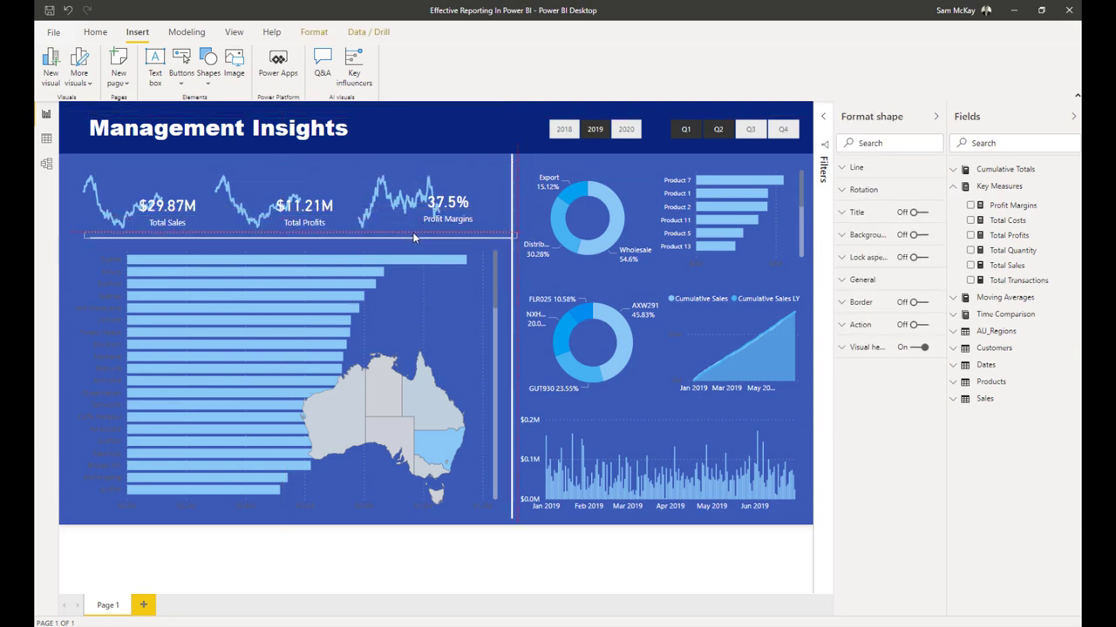
pyautogui.moveTo(78, 234); pyautogui.dragTo(48, 235)
pyautogui.click(465, 118)
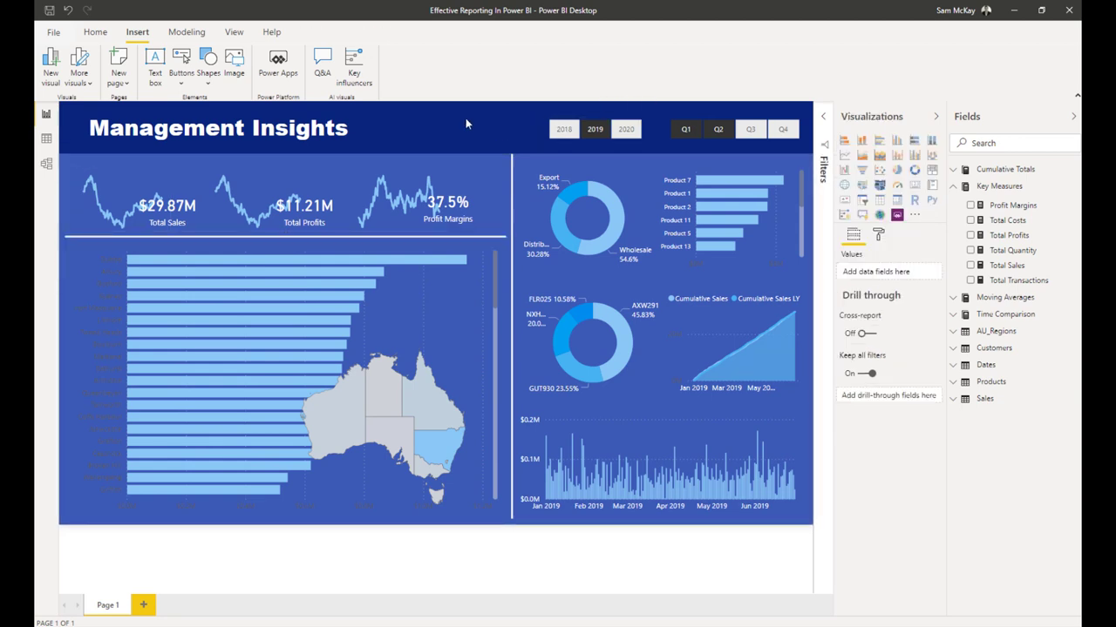
pyautogui.click(478, 237)
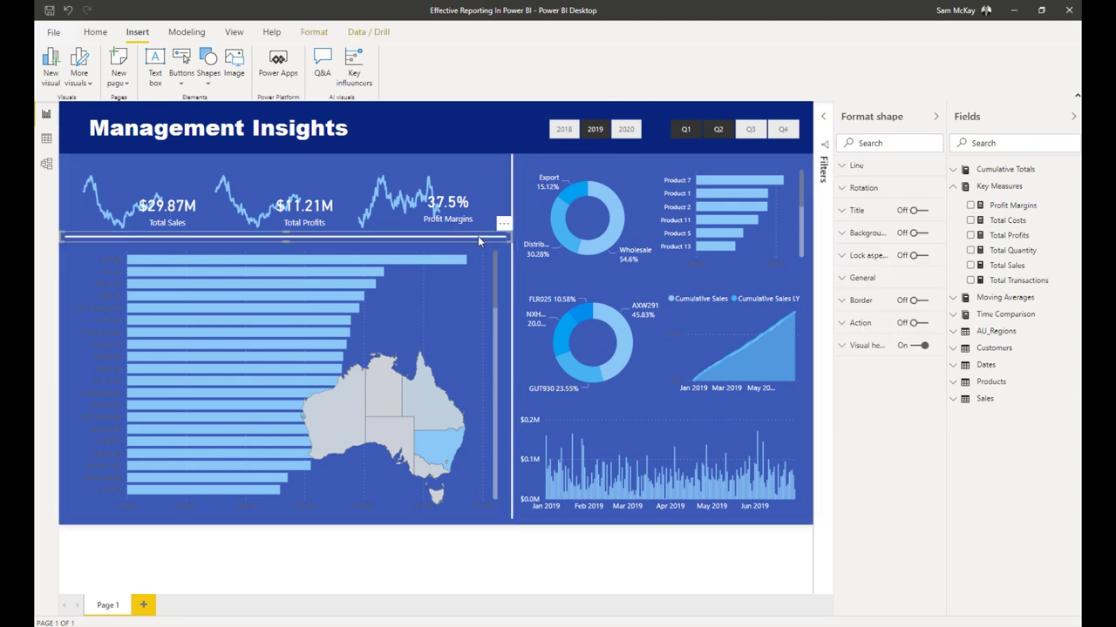
pyautogui.moveTo(477, 241); pyautogui.dragTo(482, 241)
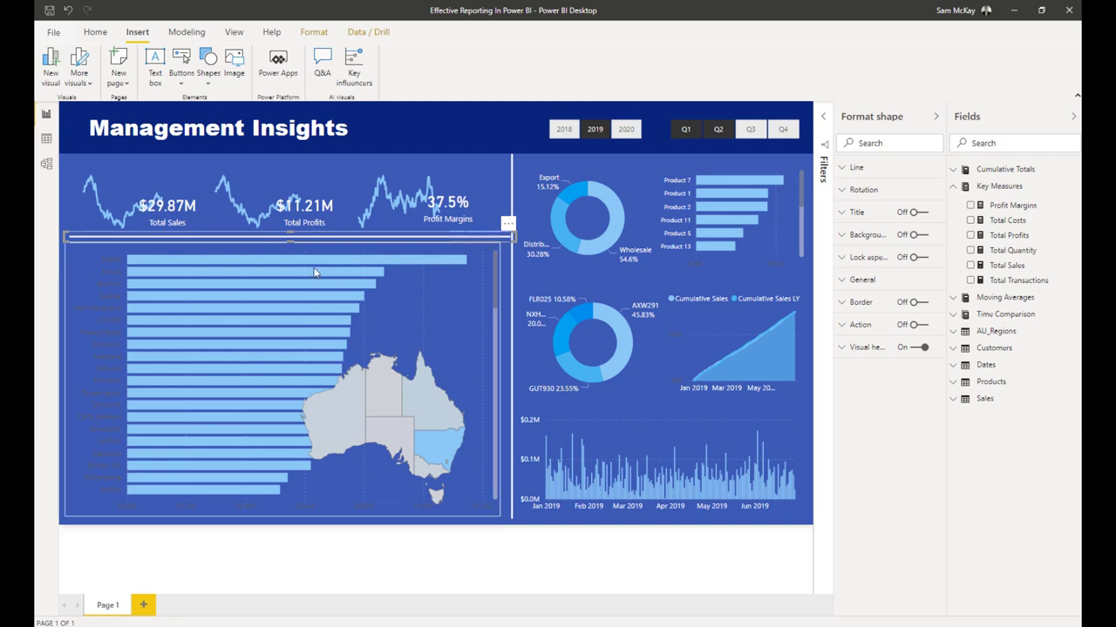
pyautogui.click(541, 128)
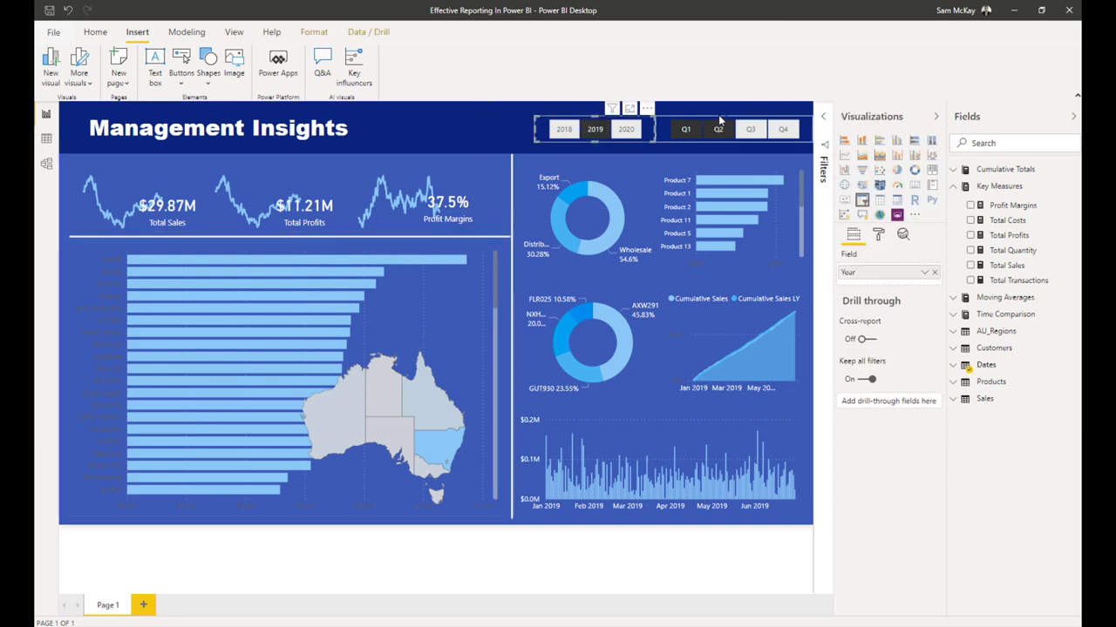
# Give the year and quarter slicer items white text on a blue background.
pyautogui.keyDown('ctrl'); pyautogui.click(806, 140); pyautogui.keyUp('ctrl')
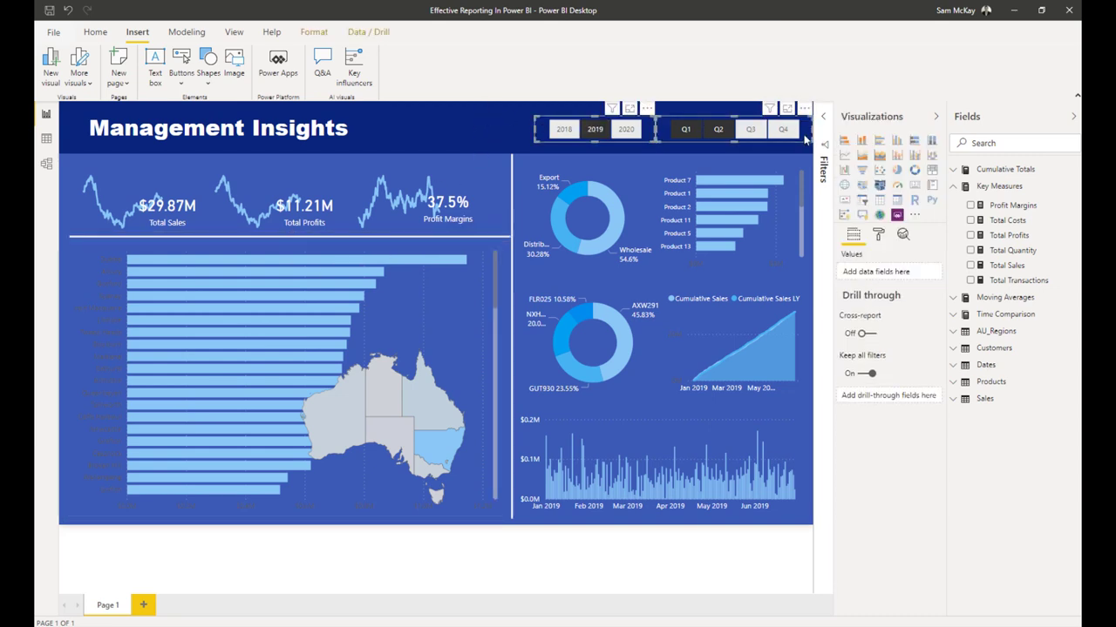
pyautogui.click(876, 237)
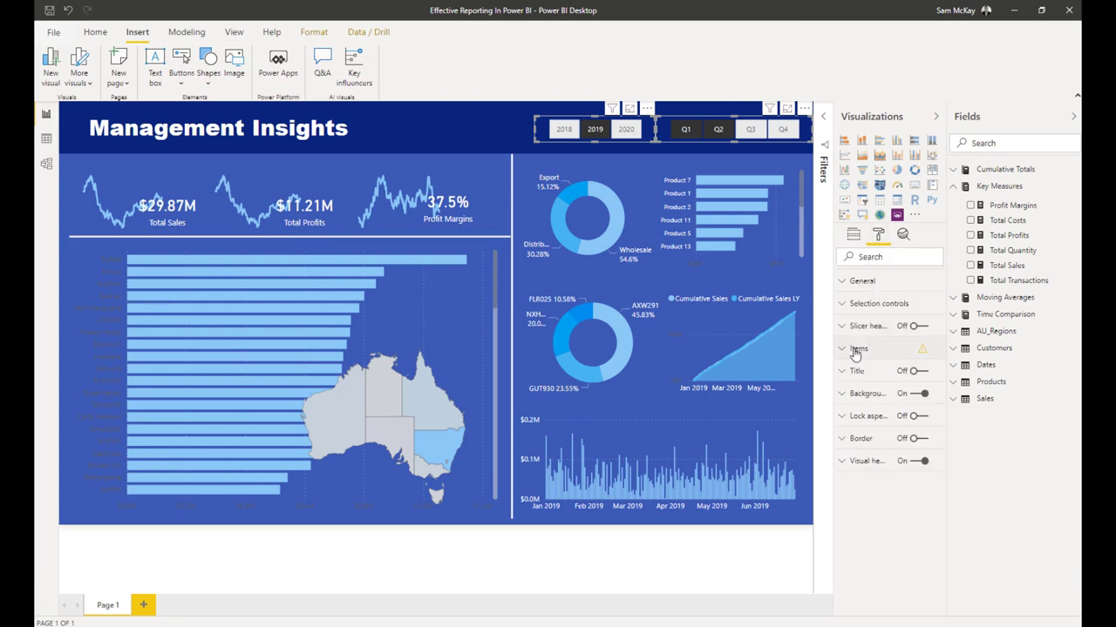
pyautogui.click(856, 348)
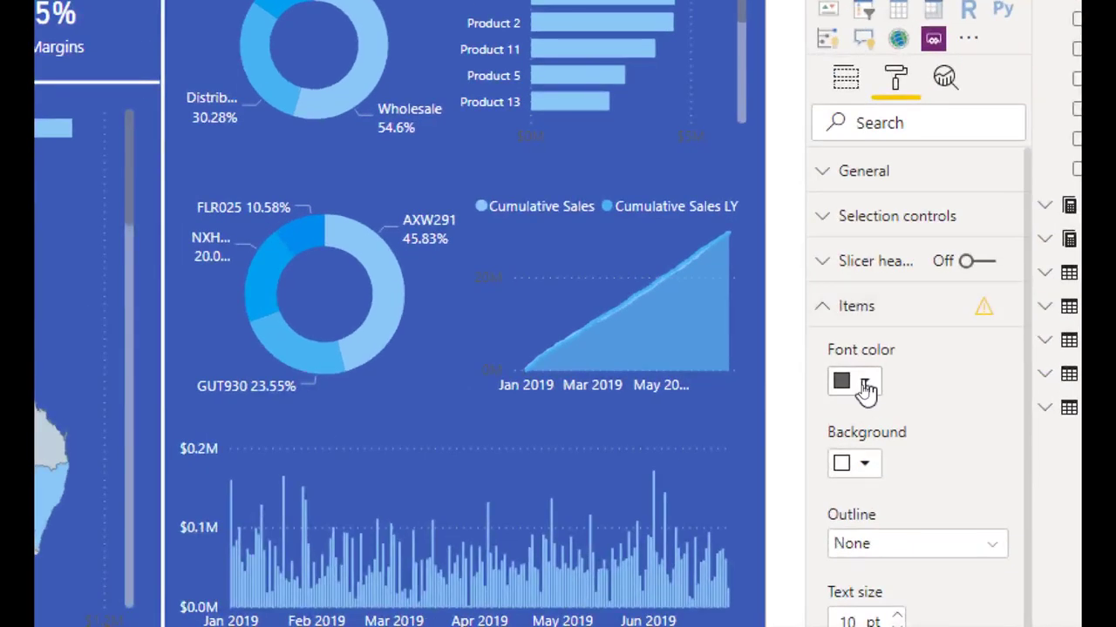
pyautogui.click(865, 385)
pyautogui.click(865, 384)
pyautogui.click(865, 384)
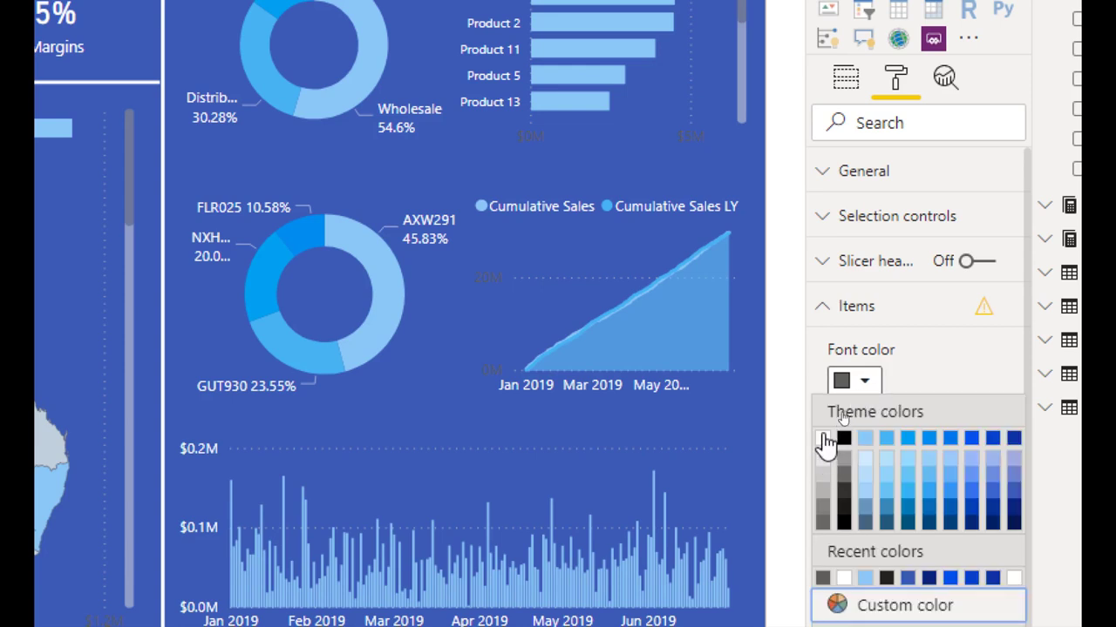
pyautogui.click(822, 437)
pyautogui.click(871, 470)
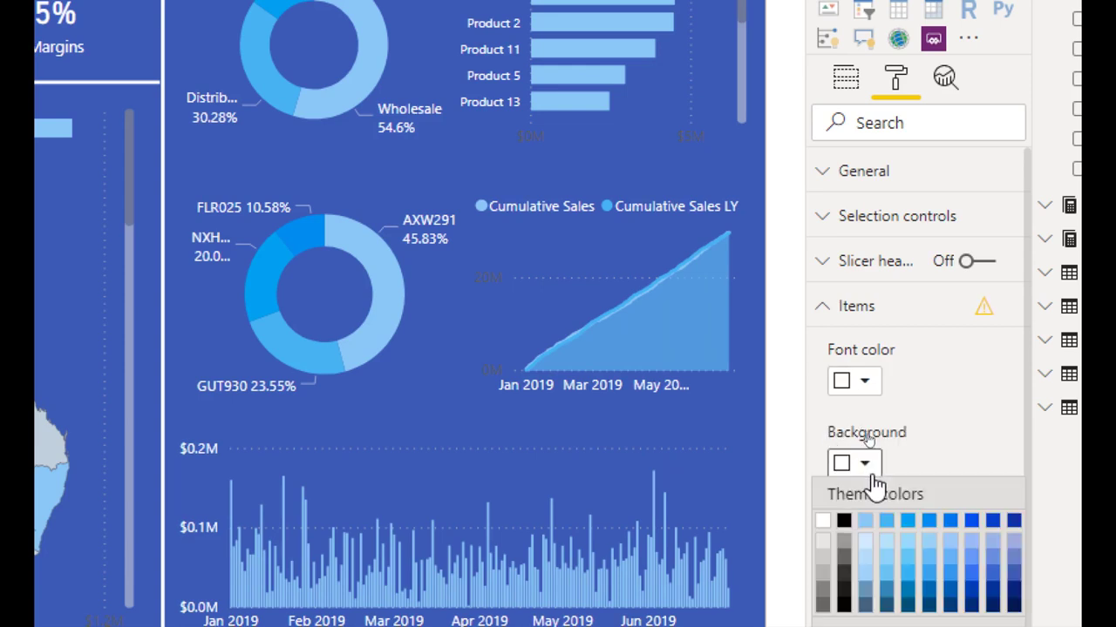
pyautogui.click(950, 521)
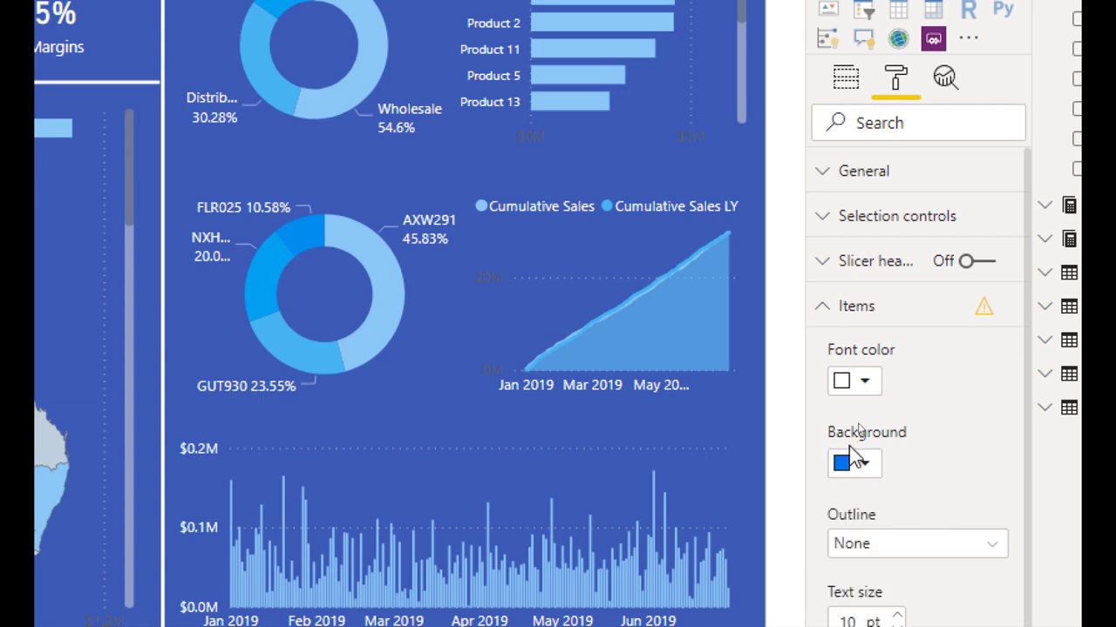
pyautogui.click(852, 458)
pyautogui.click(925, 529)
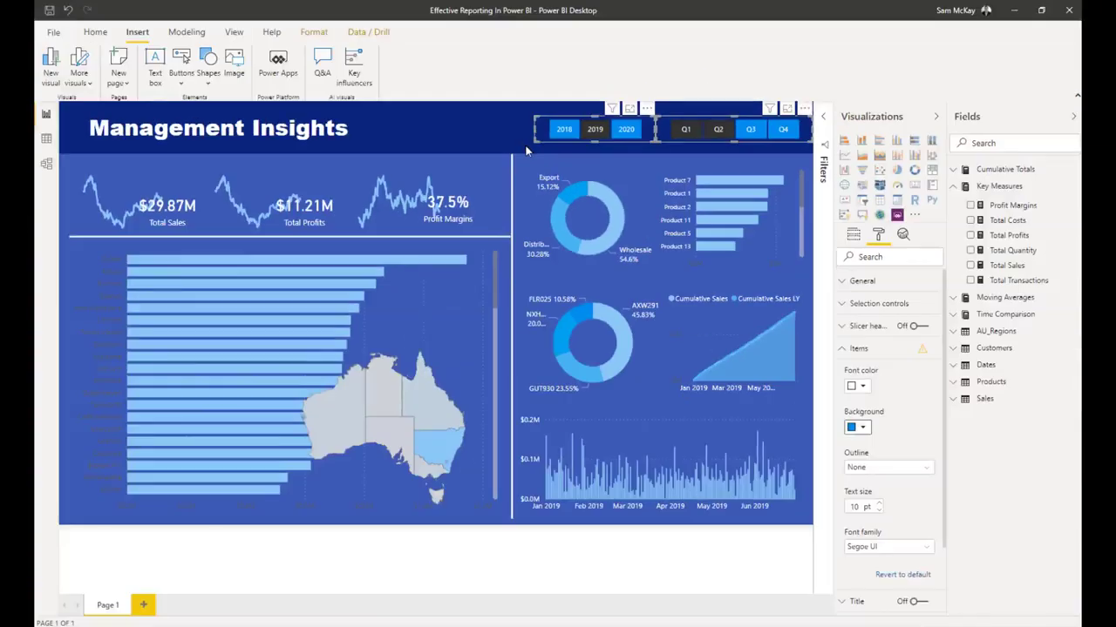
pyautogui.click(473, 122)
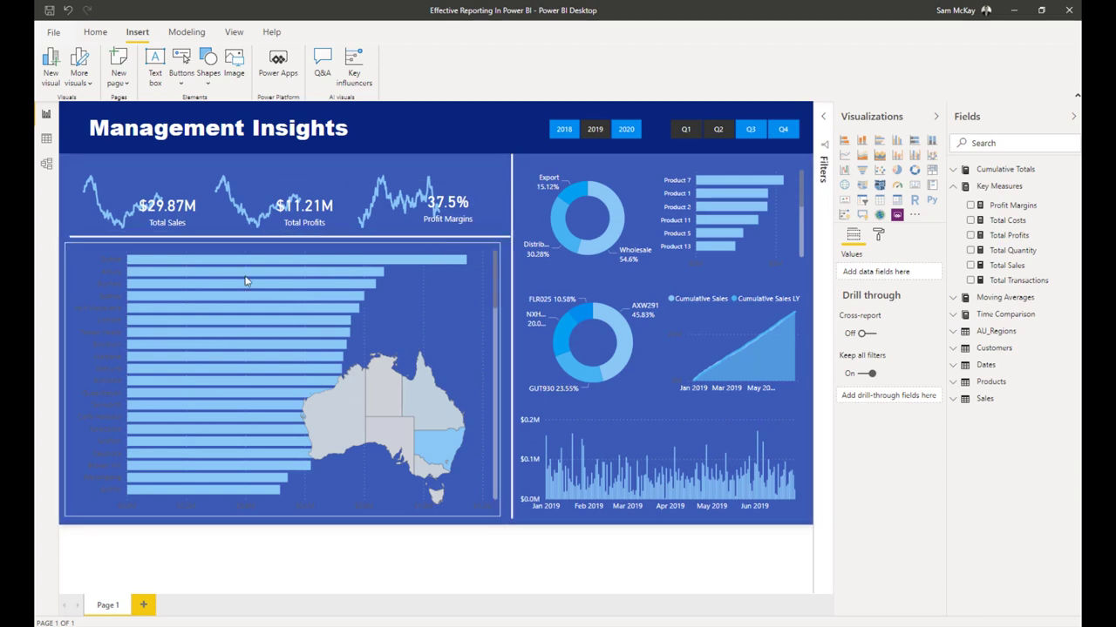
# Turn off the city bar chart's X axis and make its city labels white.
pyautogui.click(878, 234)
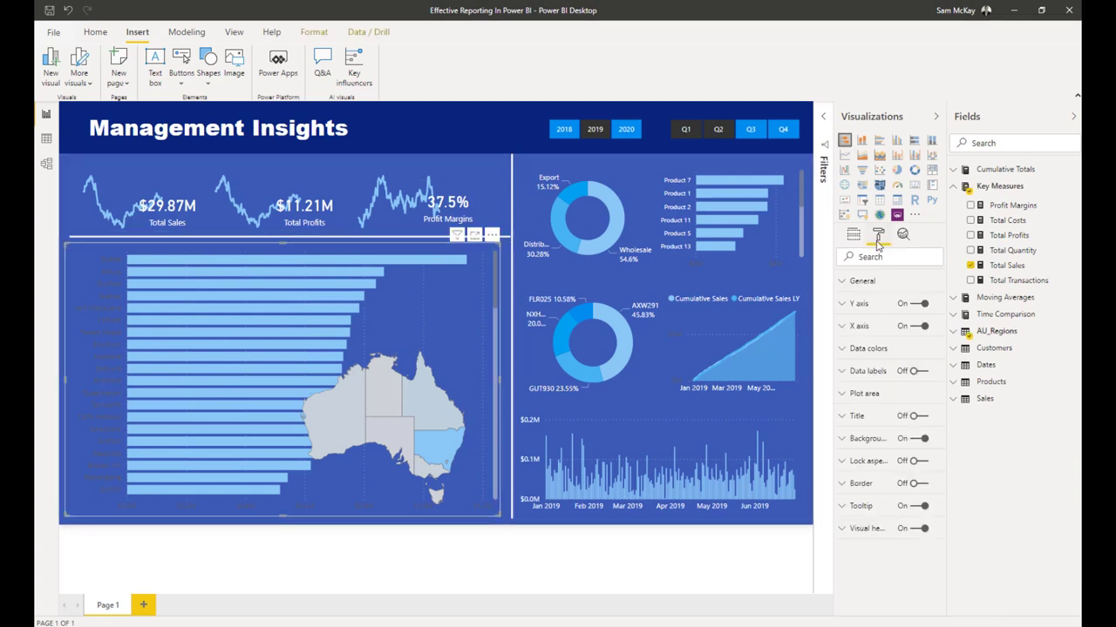
pyautogui.click(917, 326)
pyautogui.click(858, 303)
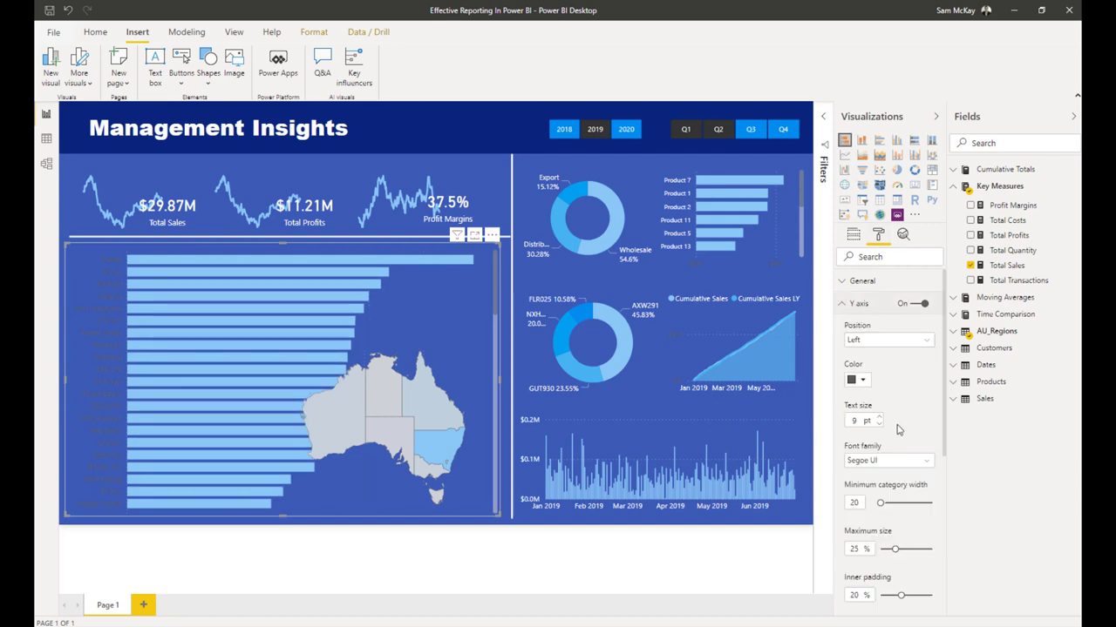
pyautogui.click(861, 380)
pyautogui.click(842, 408)
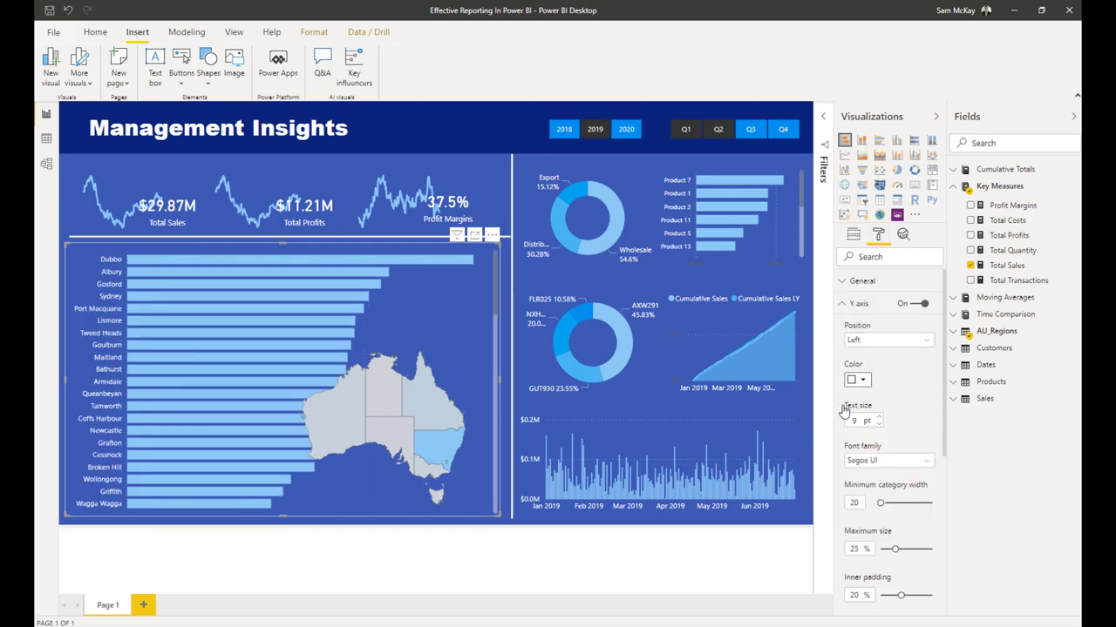
pyautogui.click(468, 125)
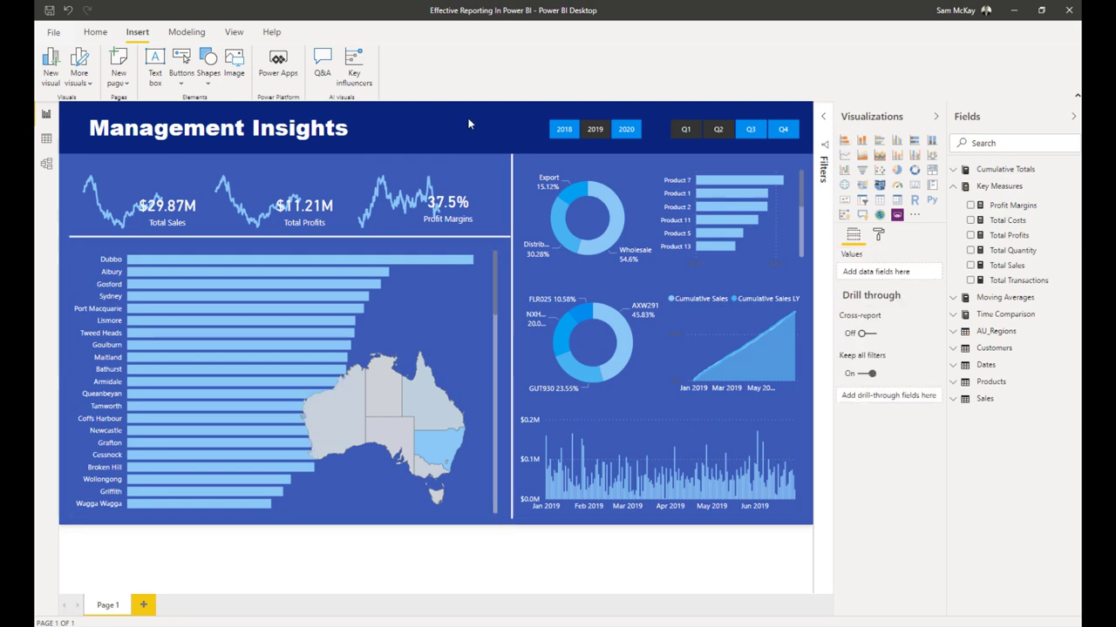
pyautogui.click(333, 259)
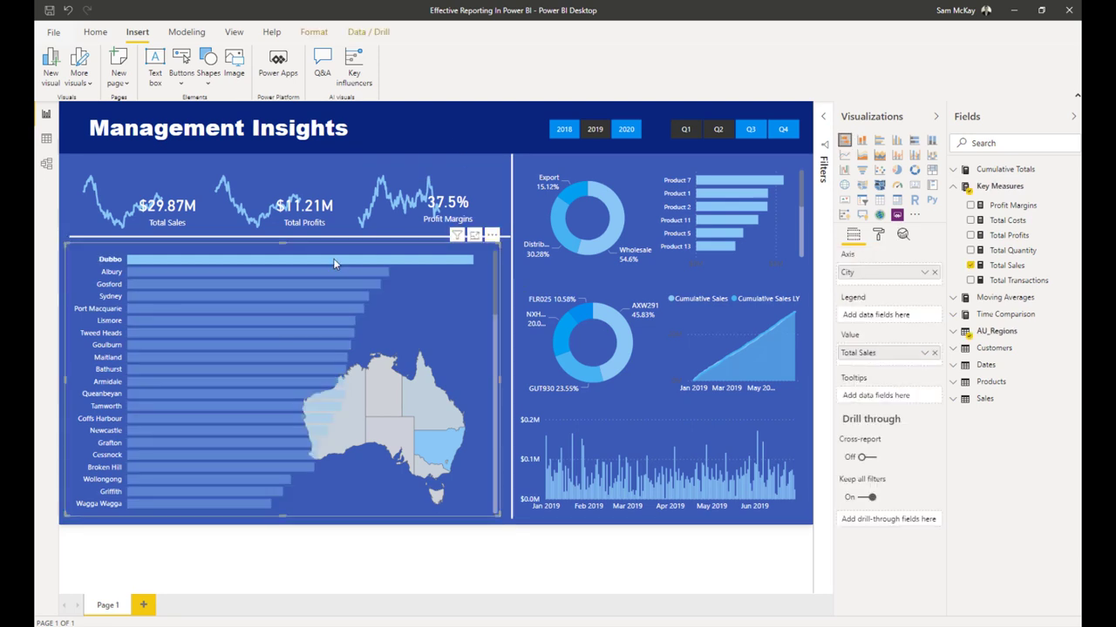
# Make the cumulative sales line chart's Y axis values white.
pyautogui.click(724, 297)
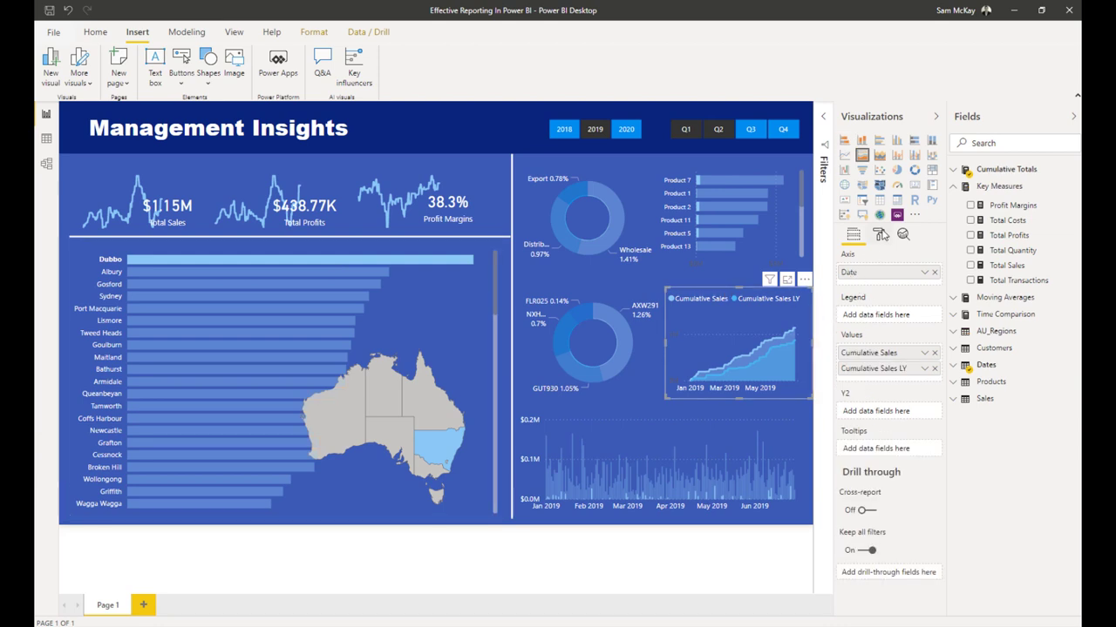
pyautogui.click(879, 234)
pyautogui.click(856, 331)
pyautogui.click(855, 326)
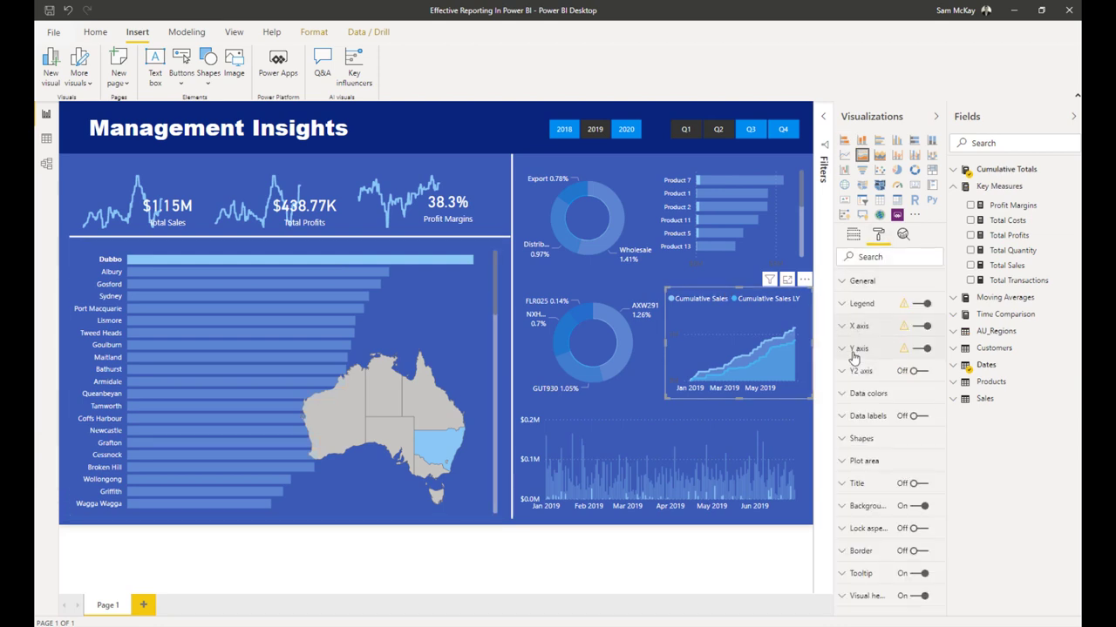
pyautogui.click(859, 348)
pyautogui.scroll(-3, 865, 452)
pyautogui.click(858, 417)
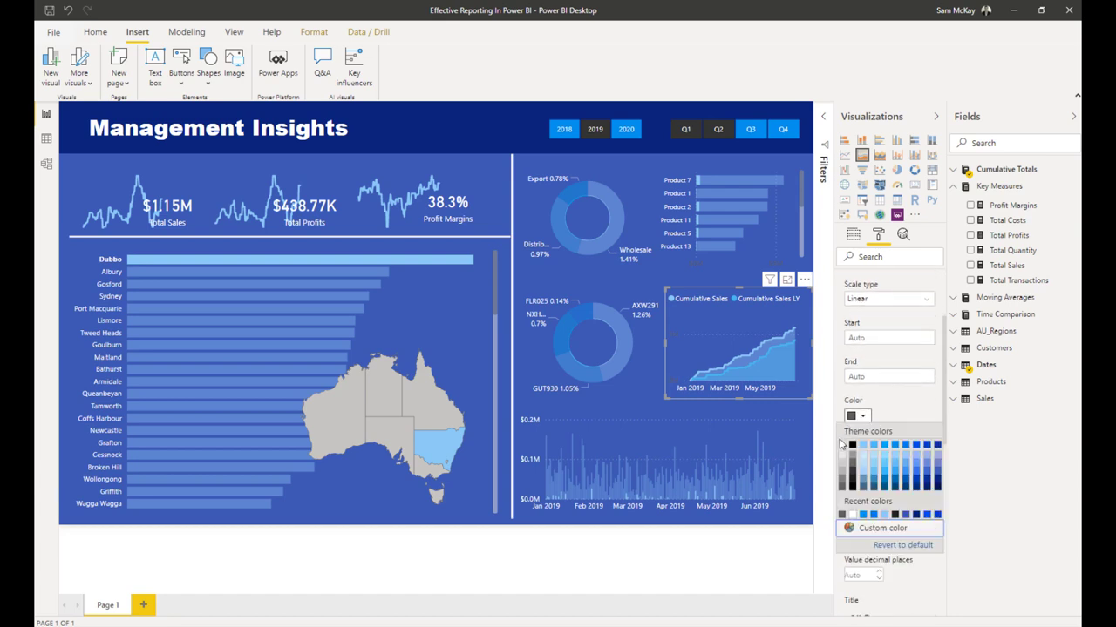
pyautogui.click(842, 447)
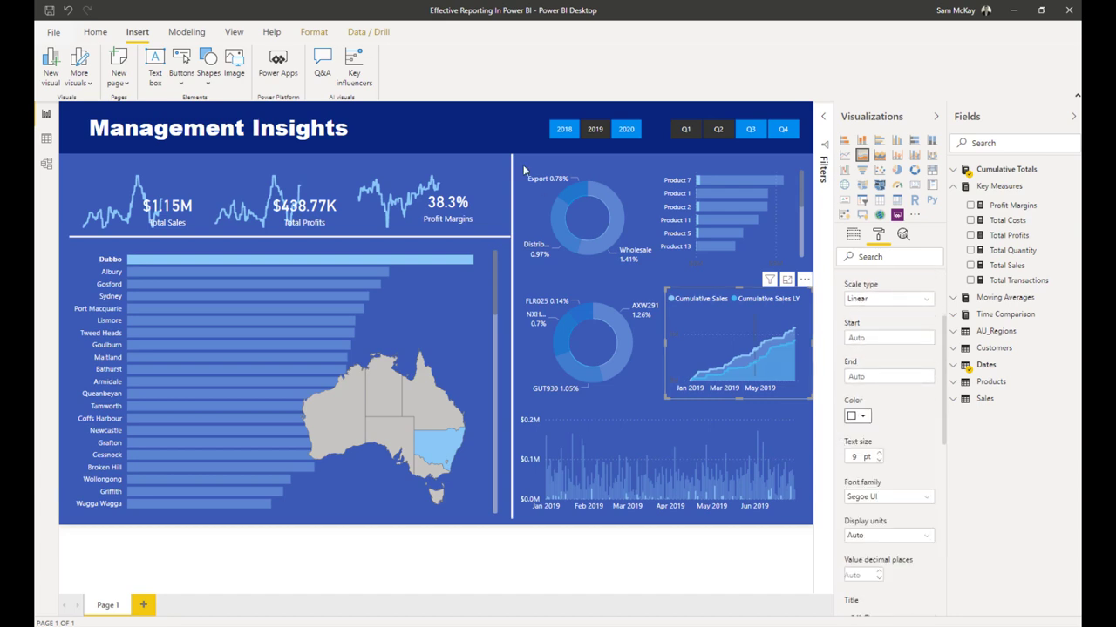
pyautogui.click(453, 121)
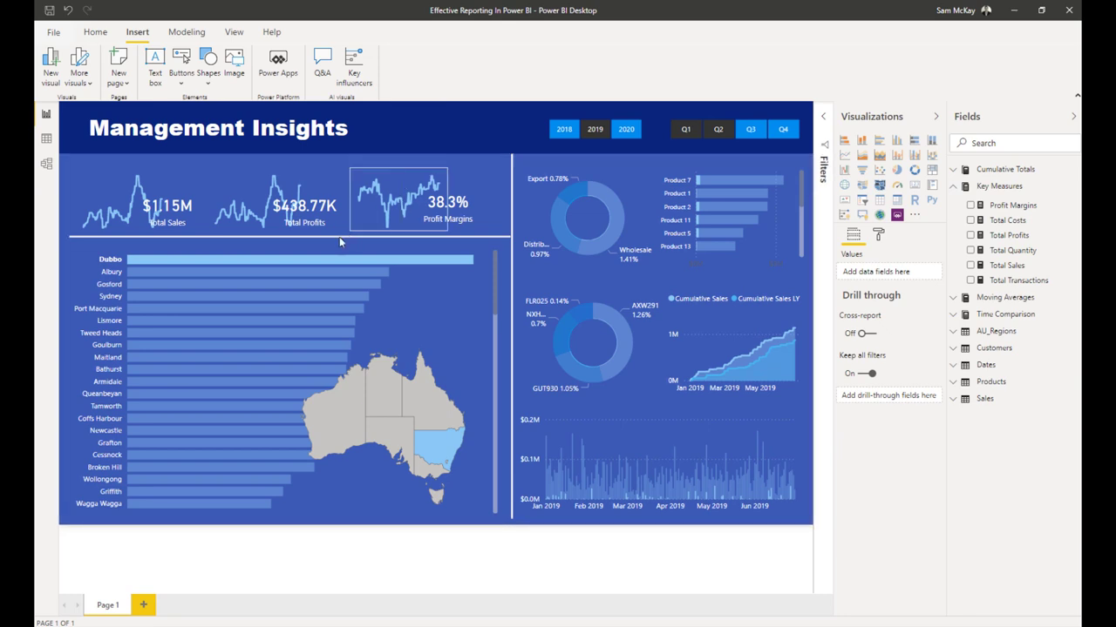
# Clear the Albury cross-filter on the city bar chart.
pyautogui.click(329, 272)
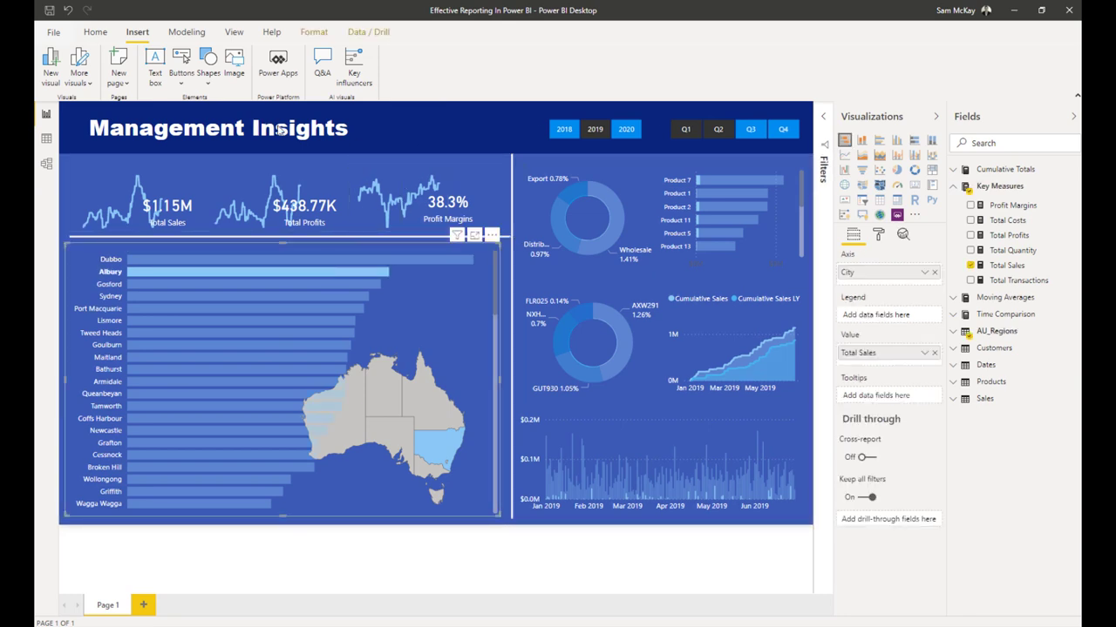
pyautogui.click(371, 264)
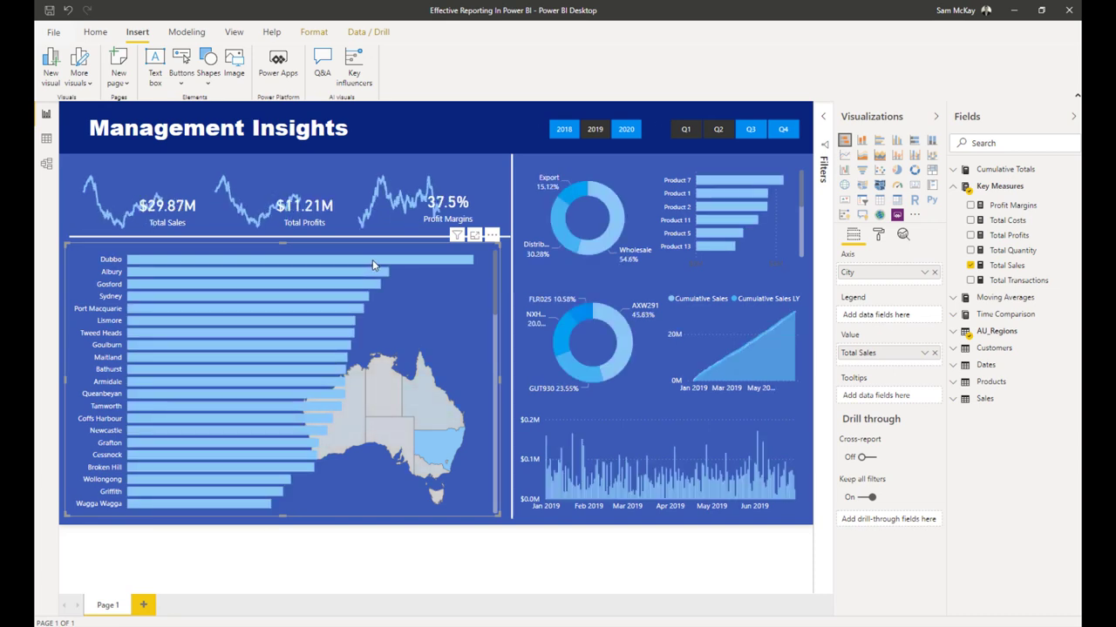
pyautogui.click(455, 130)
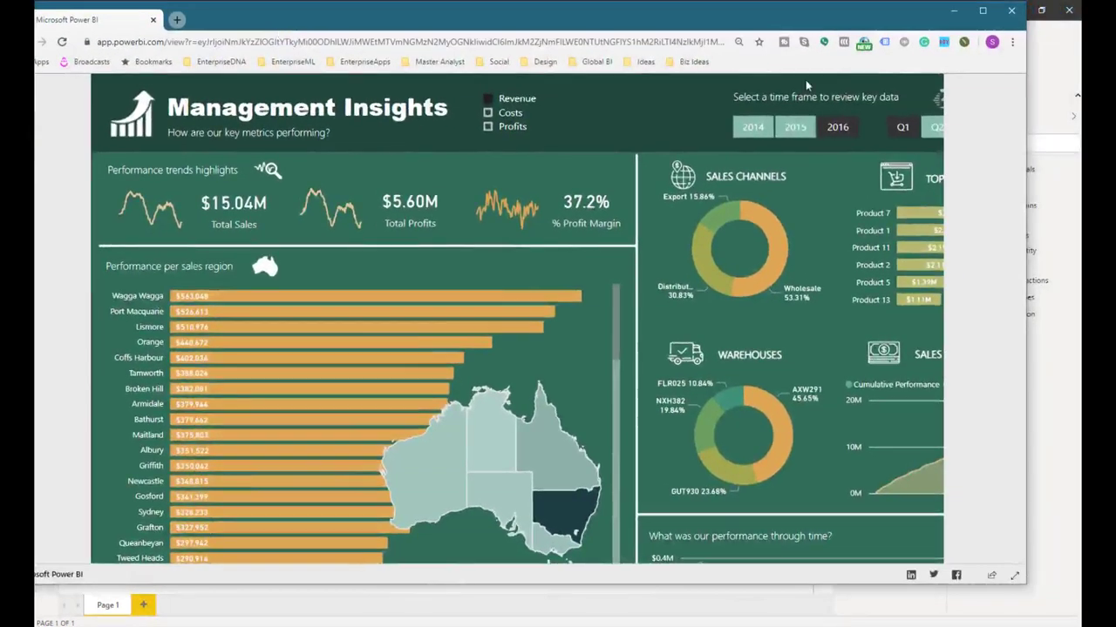
pyautogui.click(982, 11)
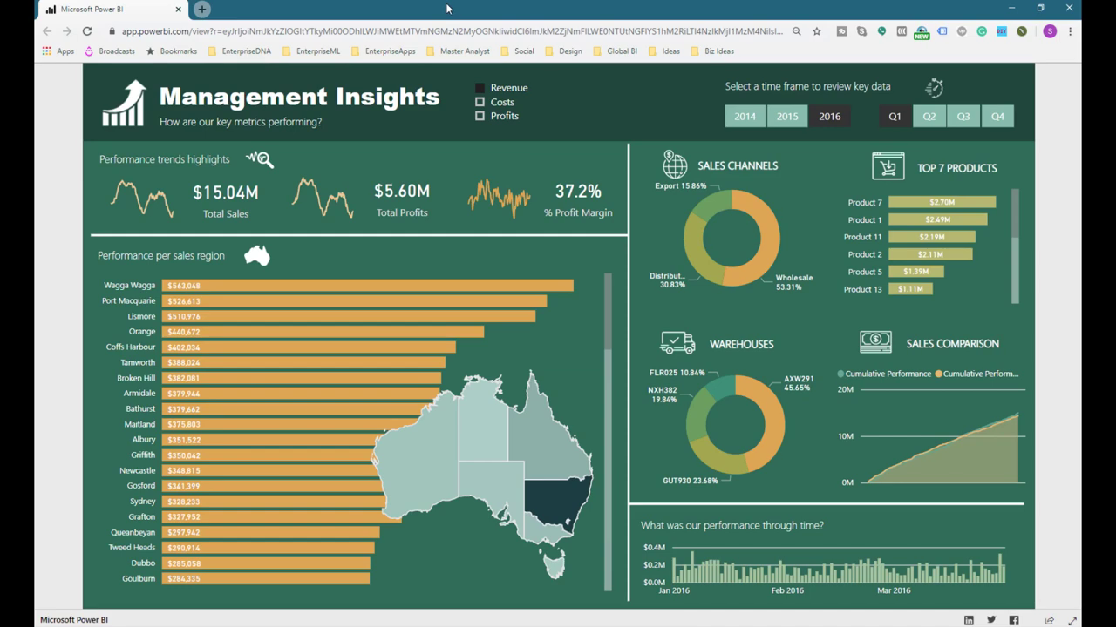
pyautogui.doubleClick(447, 9)
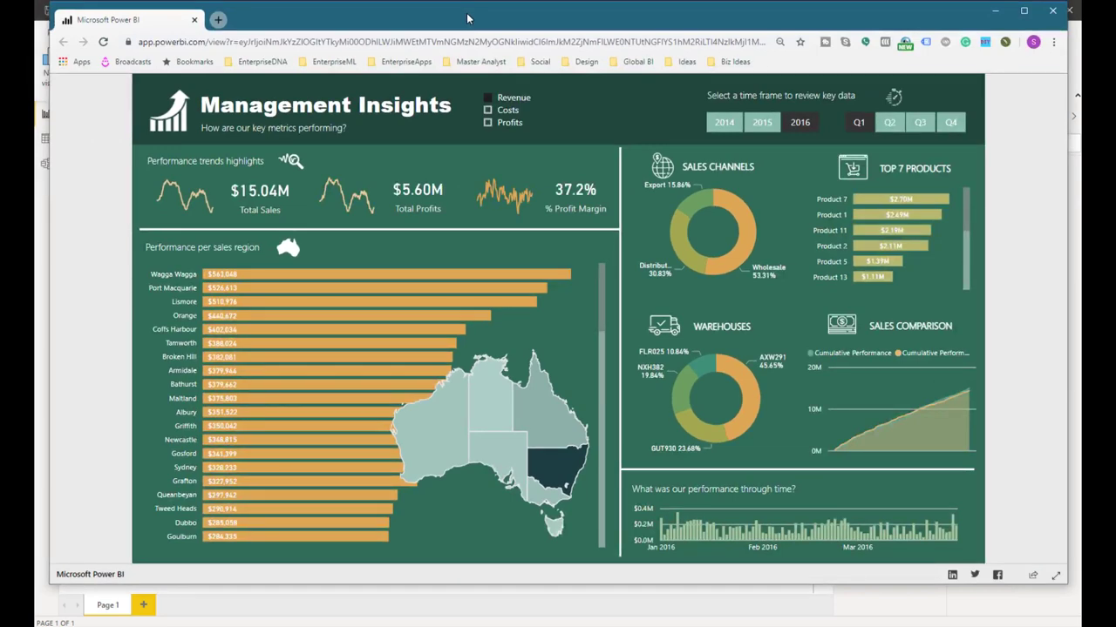
pyautogui.doubleClick(704, 19)
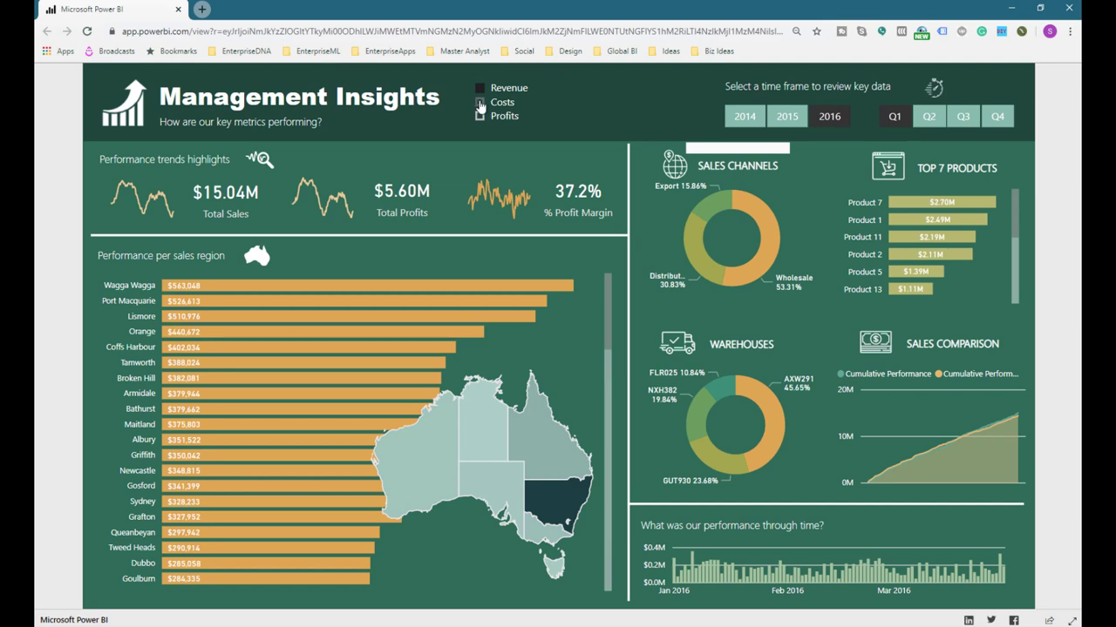
pyautogui.click(480, 102)
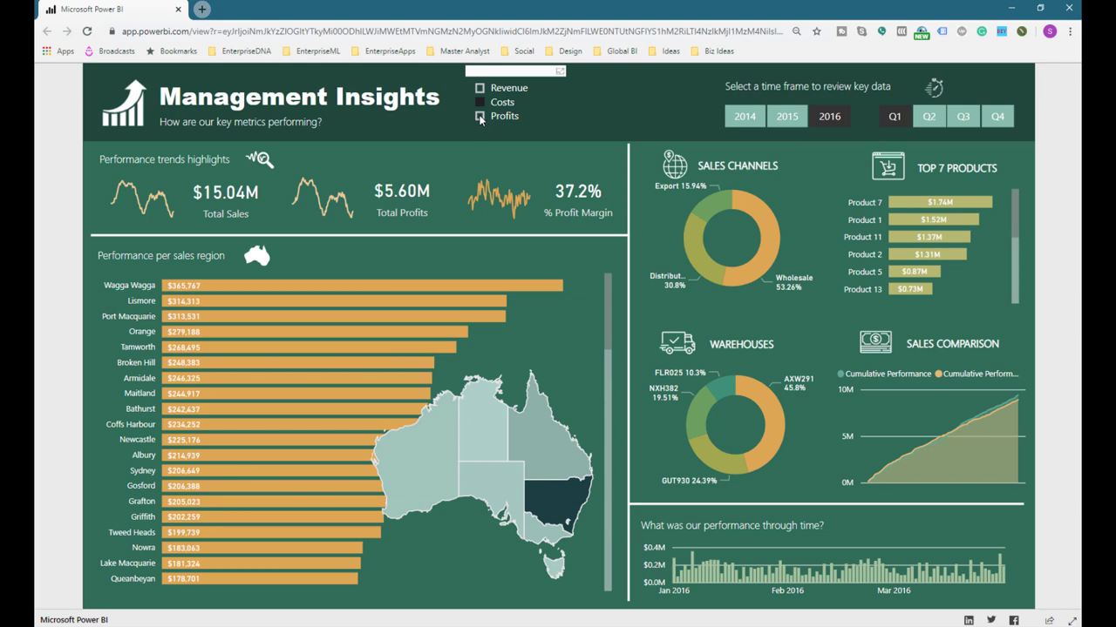
pyautogui.click(479, 117)
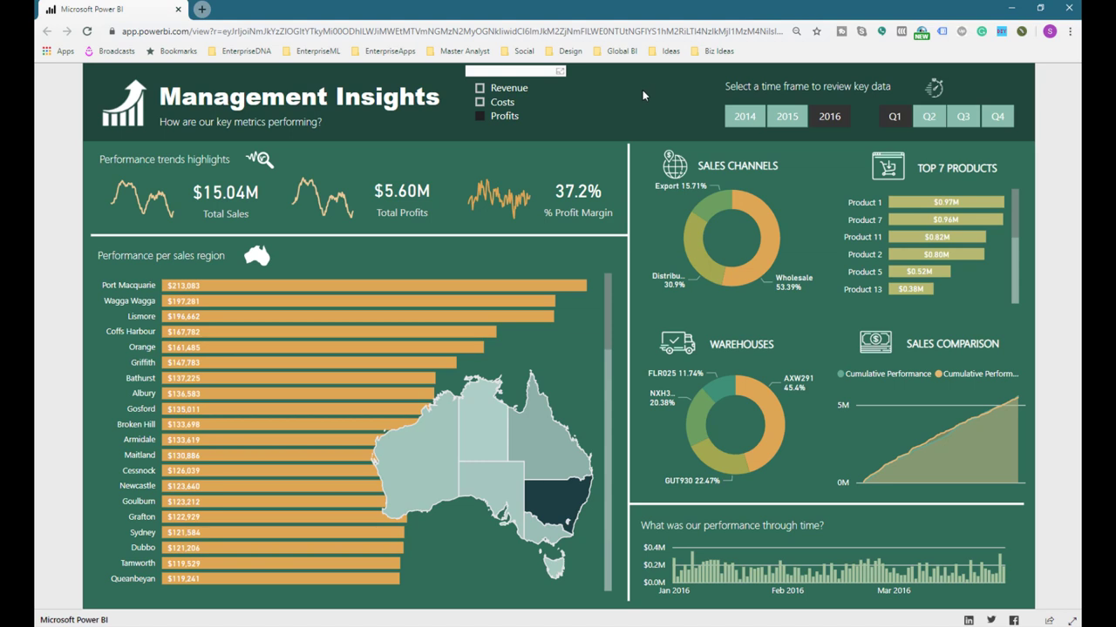
pyautogui.click(1008, 10)
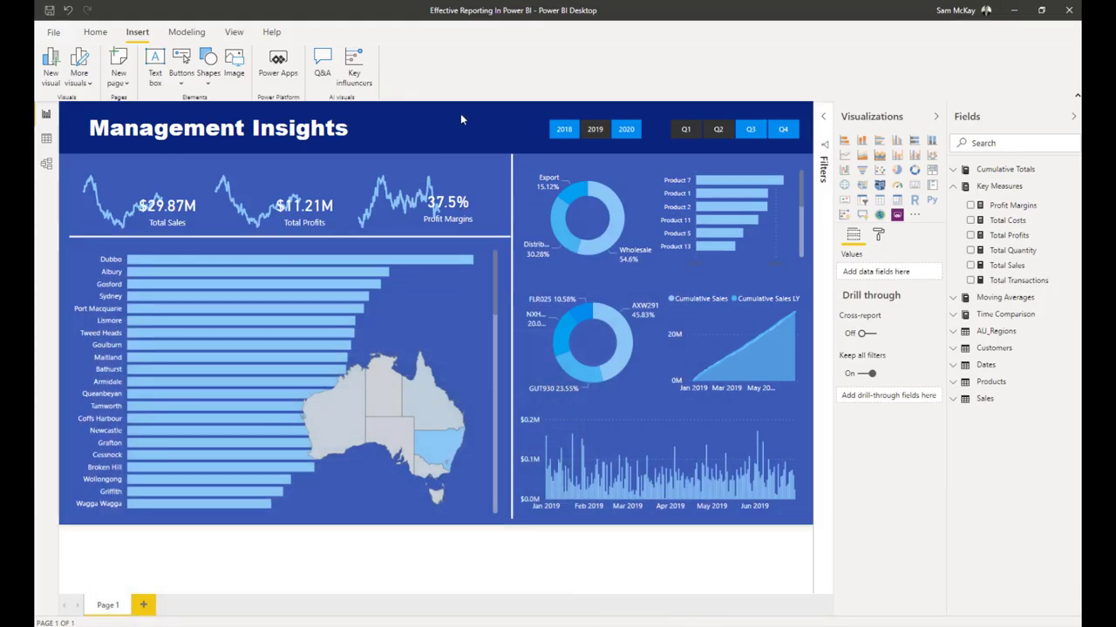